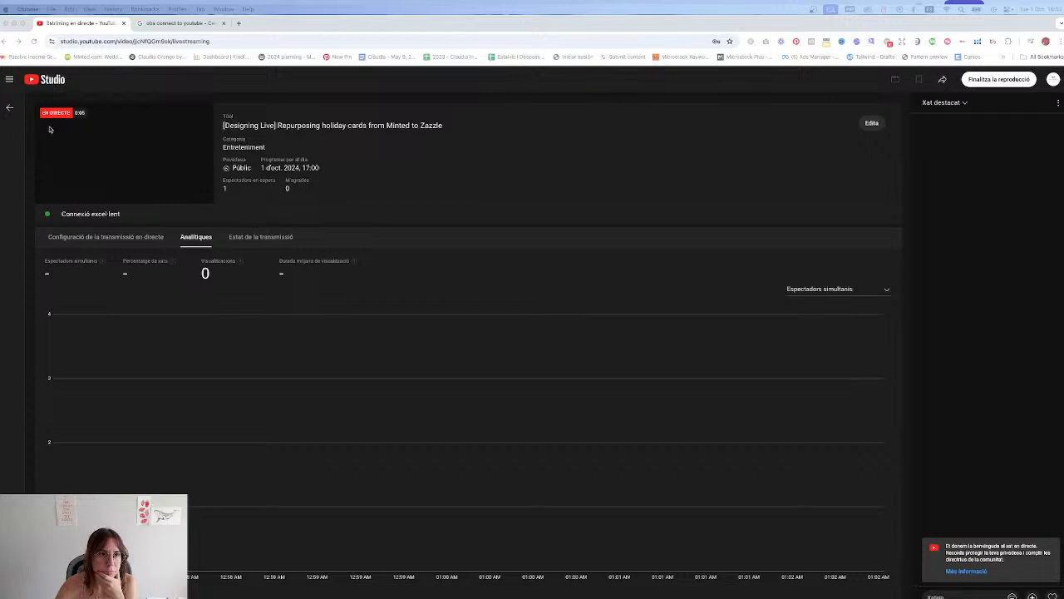
# Step: Close the OBS streaming help tab and move the YouTube Studio window off to another display
pyautogui.click(169, 23)
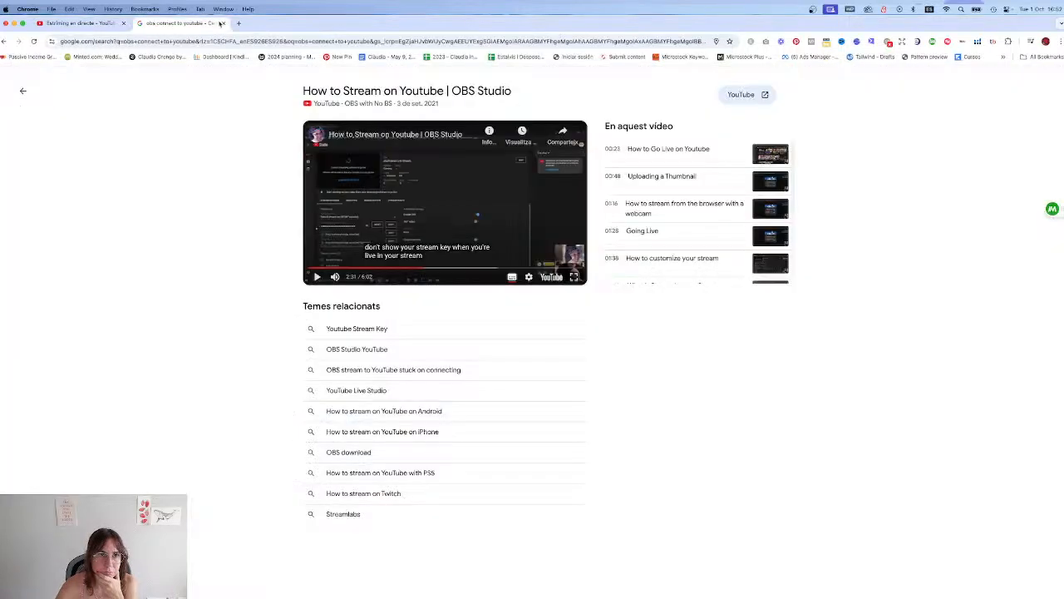
pyautogui.click(102, 23)
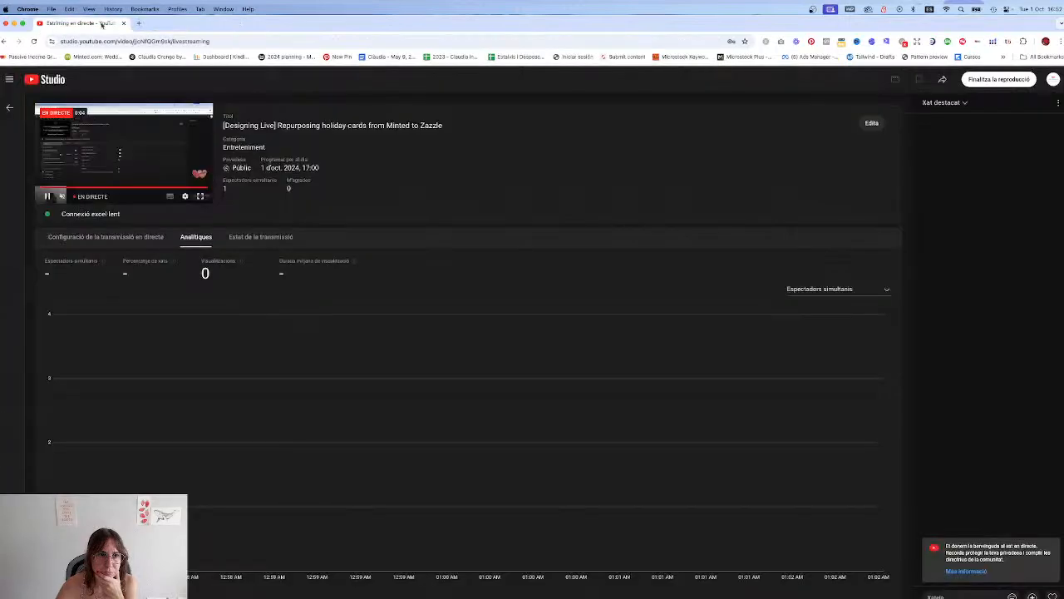
pyautogui.moveTo(170, 26); pyautogui.dragTo(1063, 319)
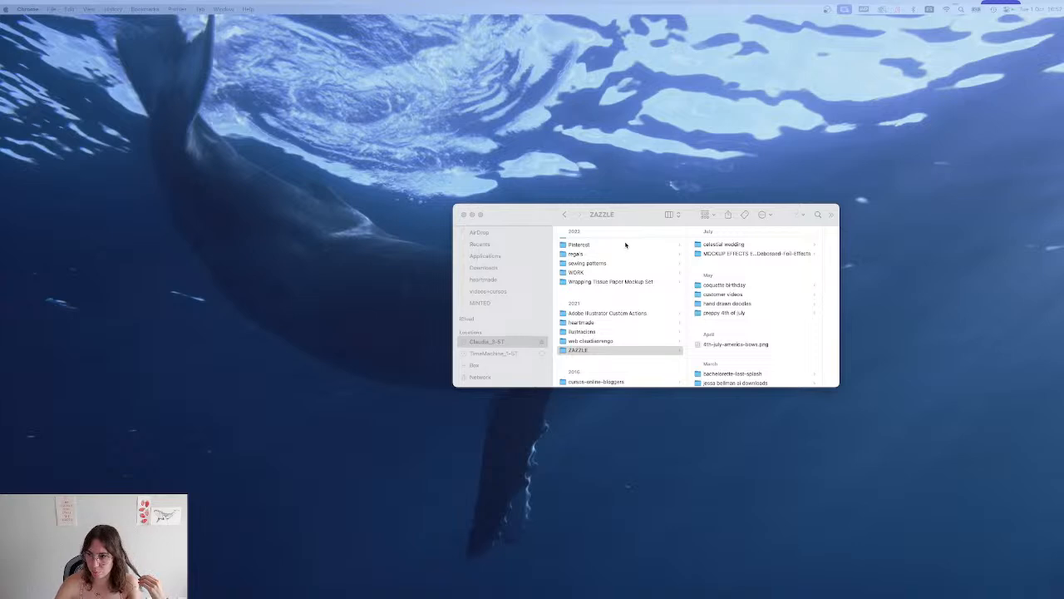
# Step: Open a new browser window, enlarge it to fill the screen, and load the byheartmade Zazzle store's products page
pyautogui.press('super+n')
pyautogui.moveTo(554, 216); pyautogui.dragTo(455, 188)
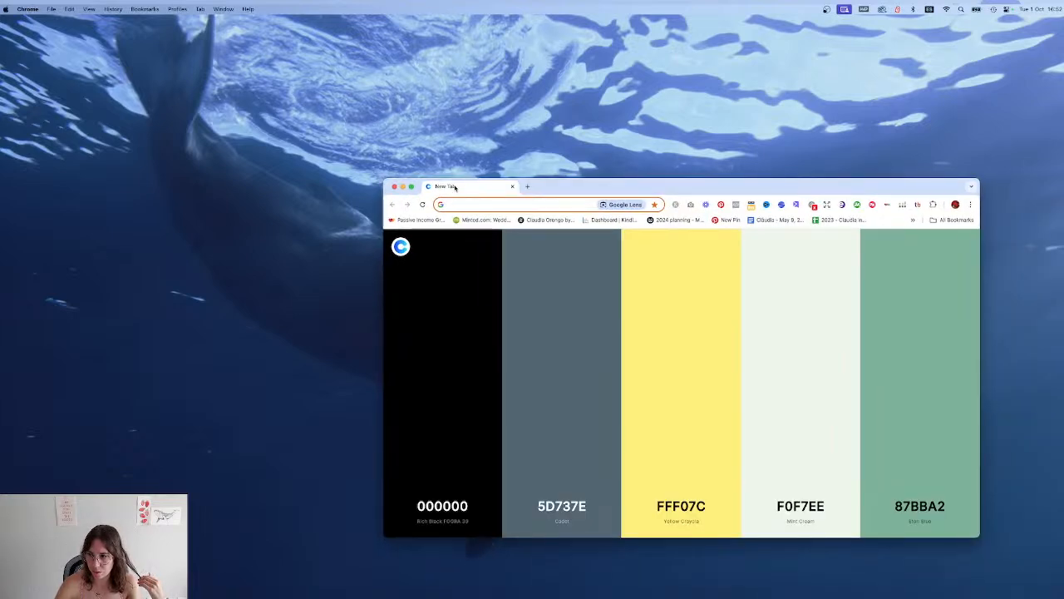
pyautogui.doubleClick(701, 191)
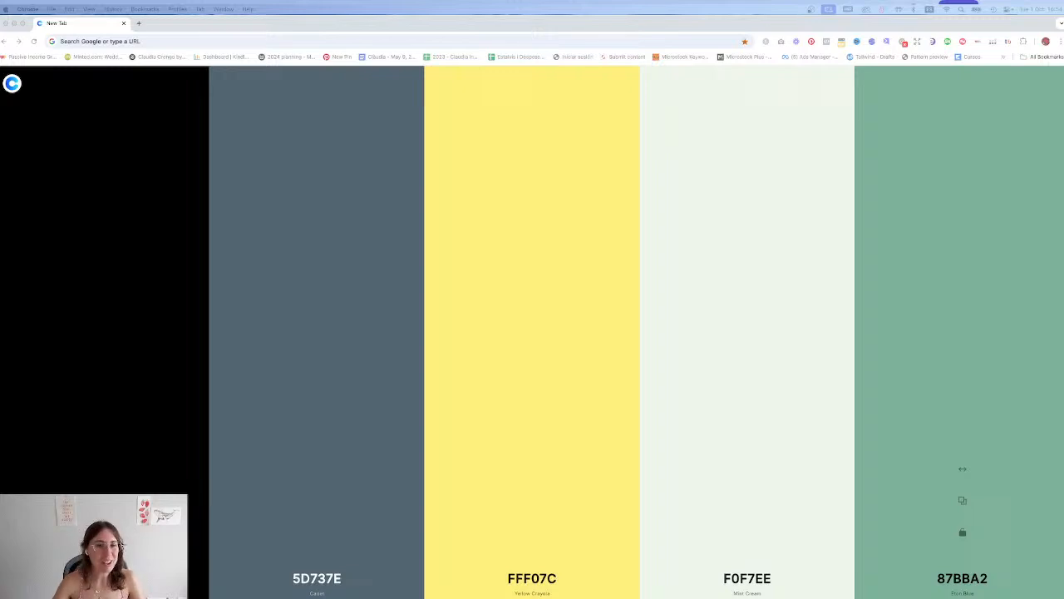
pyautogui.click(341, 25)
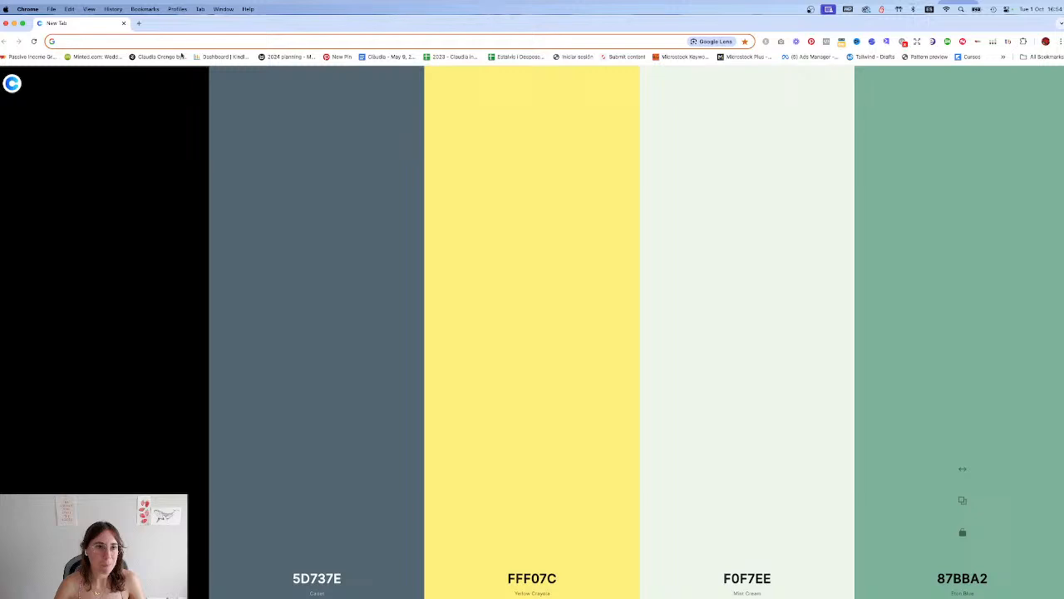
pyautogui.click(148, 57)
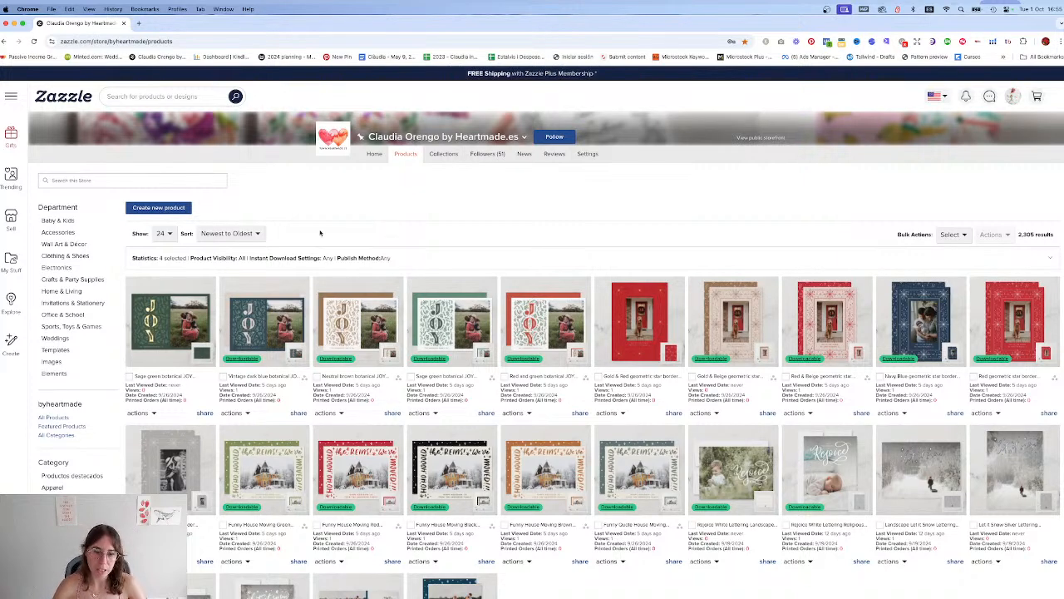
# Step: Show 48 products per page and look through the newest holiday cards in the store
pyautogui.scroll(-2, 366, 332)
pyautogui.scroll(-1, 399, 453)
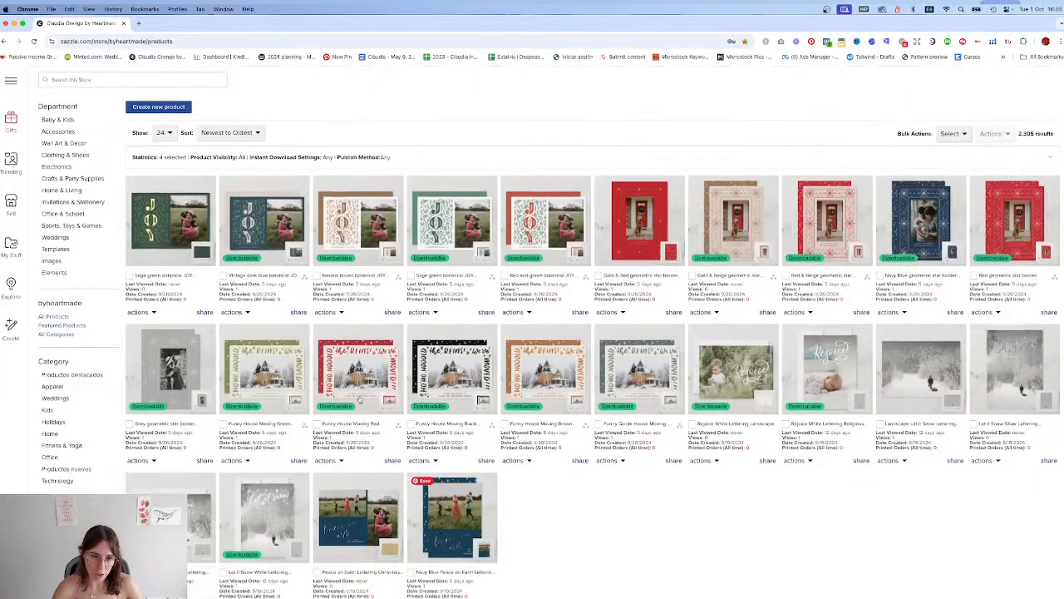
pyautogui.click(163, 133)
pyautogui.click(174, 170)
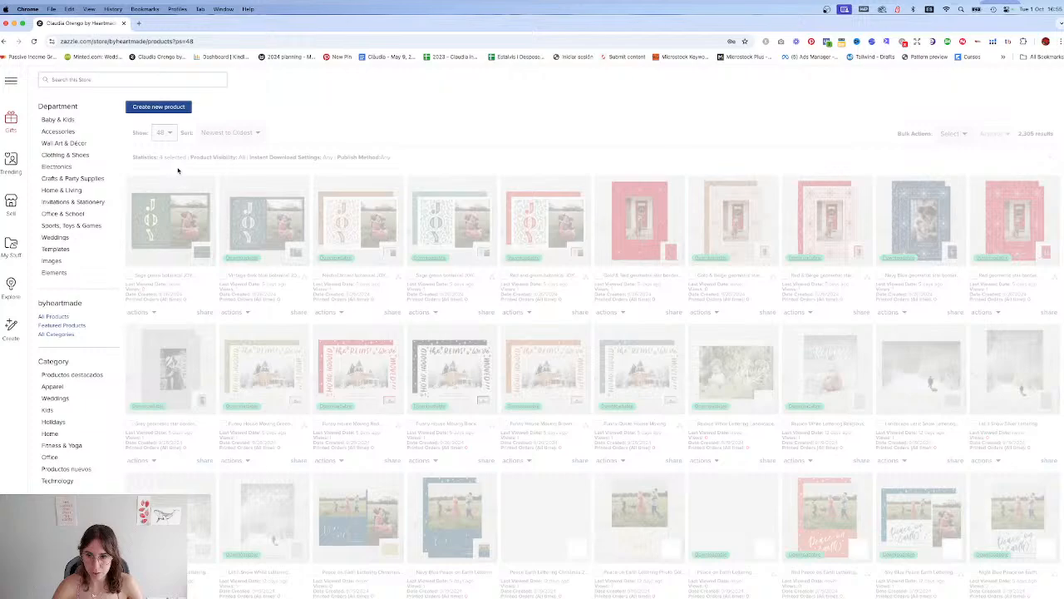
pyautogui.scroll(-4, 620, 279)
pyautogui.scroll(1, 619, 280)
pyautogui.scroll(1, 578, 450)
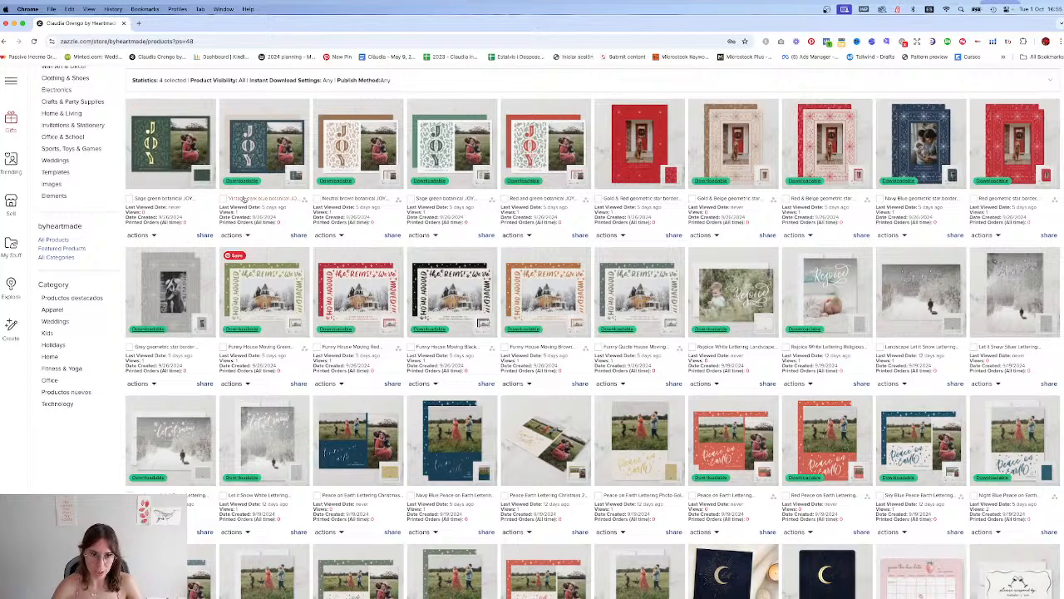
pyautogui.scroll(-1, 464, 488)
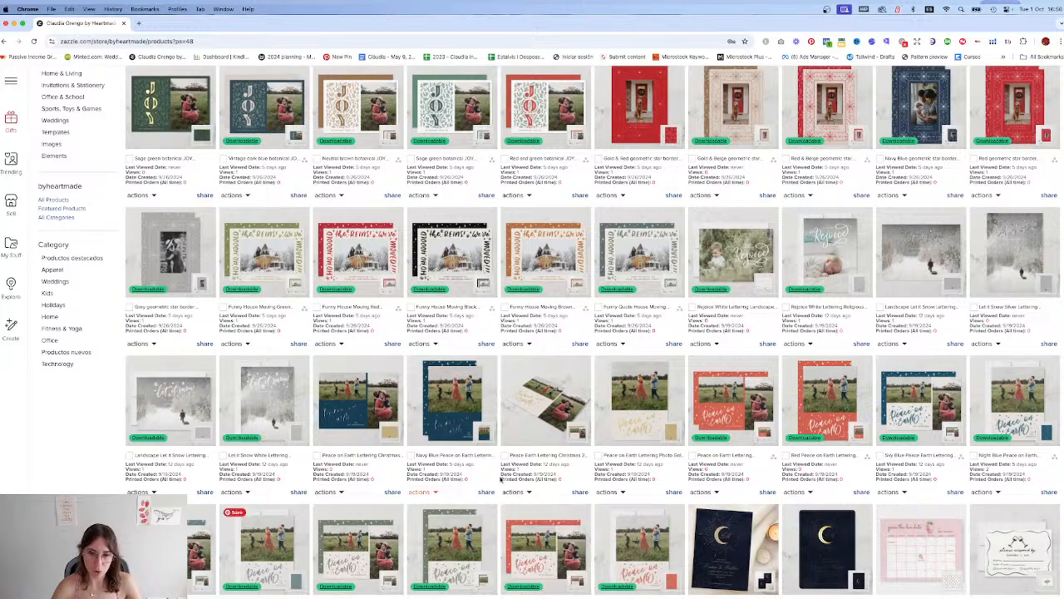
pyautogui.scroll(2, 731, 399)
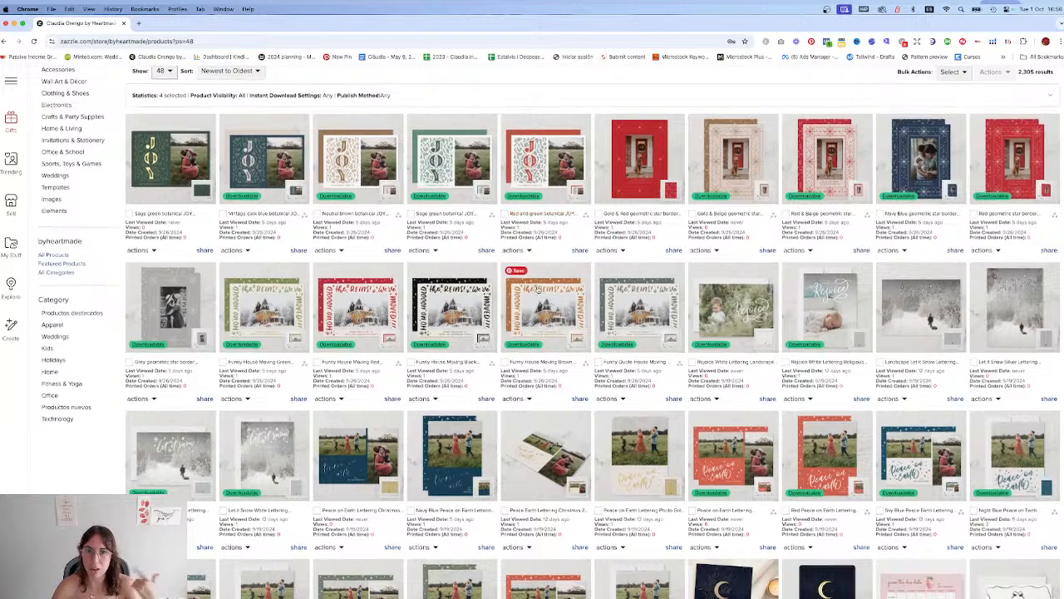
pyautogui.scroll(3, 536, 287)
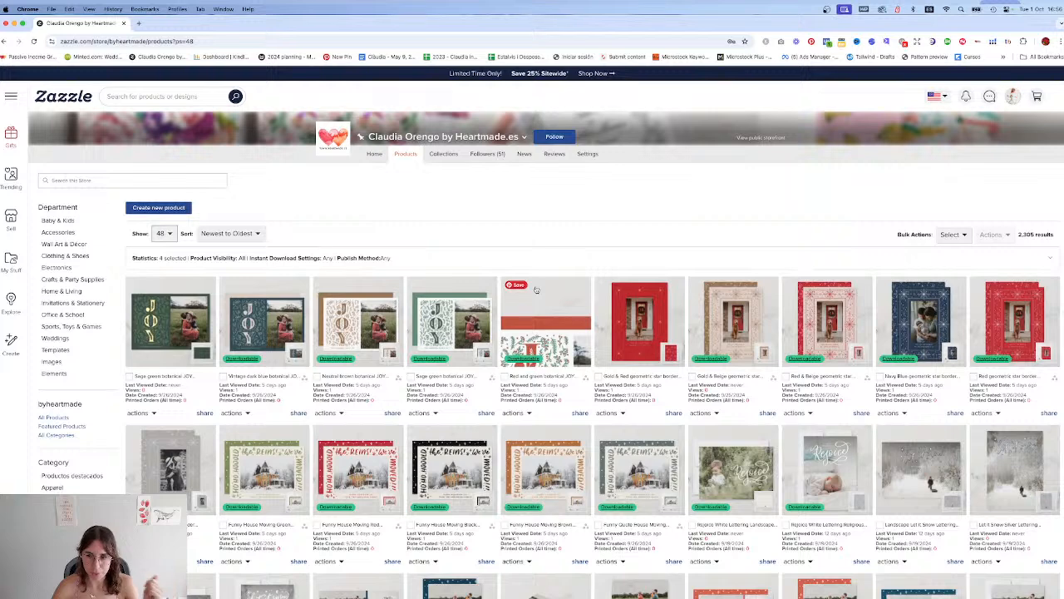
# Step: Switch to Finder, then reposition and enlarge its window showing the ZAZZLE folder
pyautogui.moveTo(388, 591)
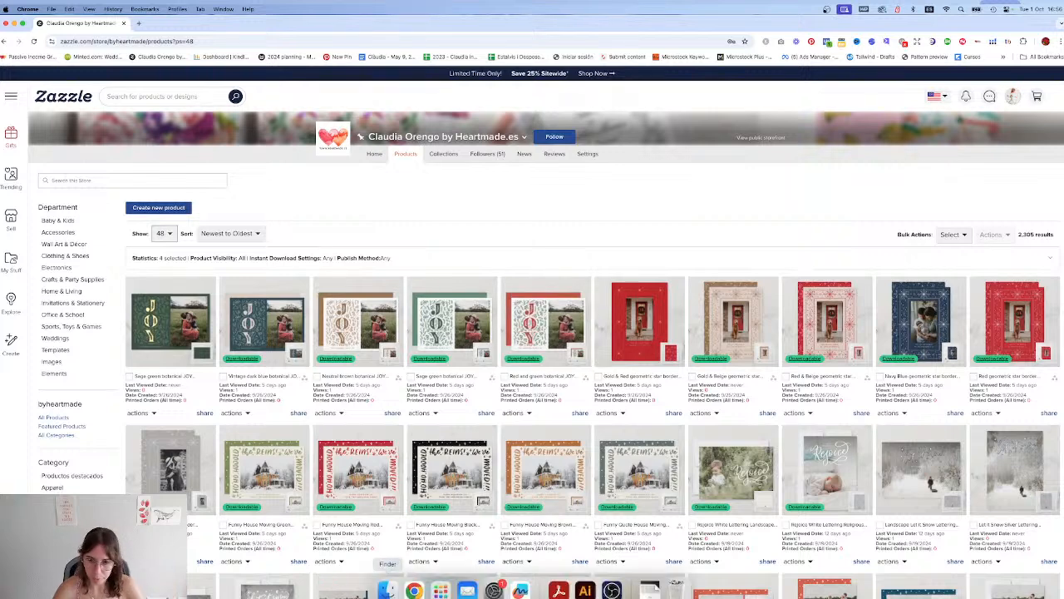
pyautogui.click(387, 591)
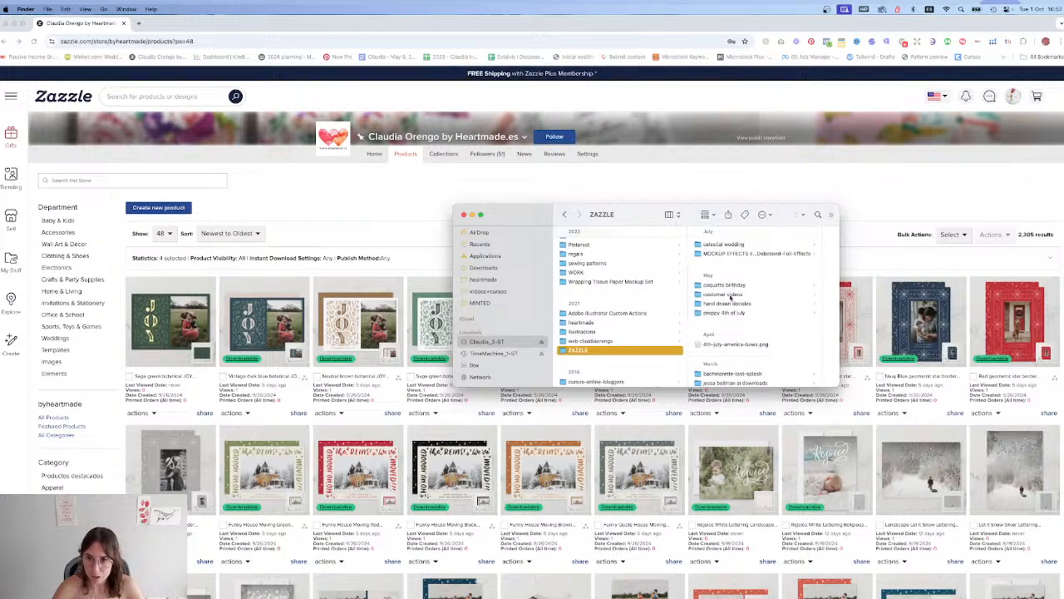
pyautogui.moveTo(690, 223); pyautogui.dragTo(607, 203)
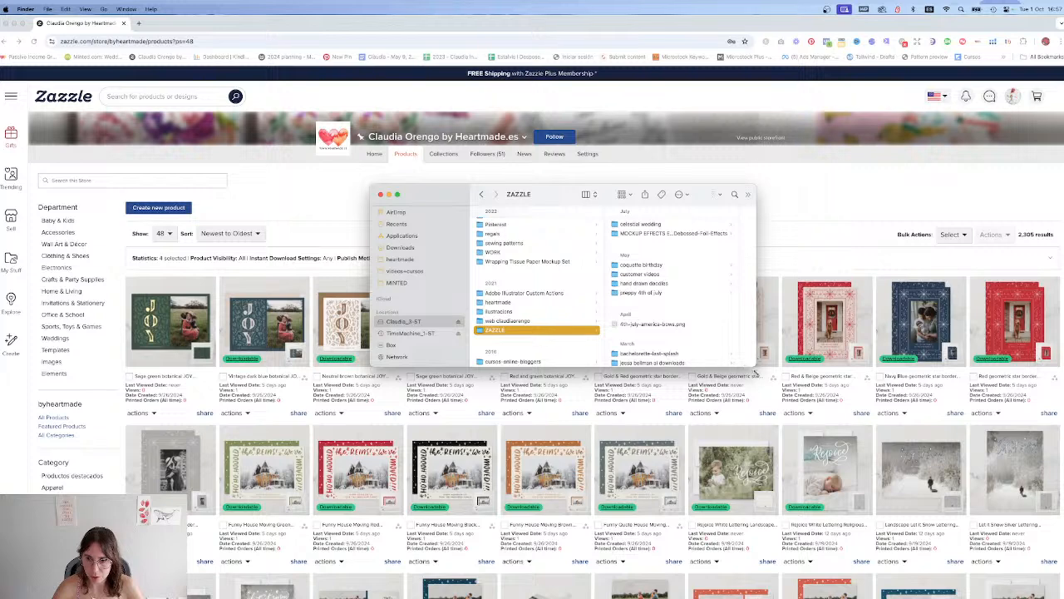
pyautogui.moveTo(755, 366); pyautogui.dragTo(803, 542)
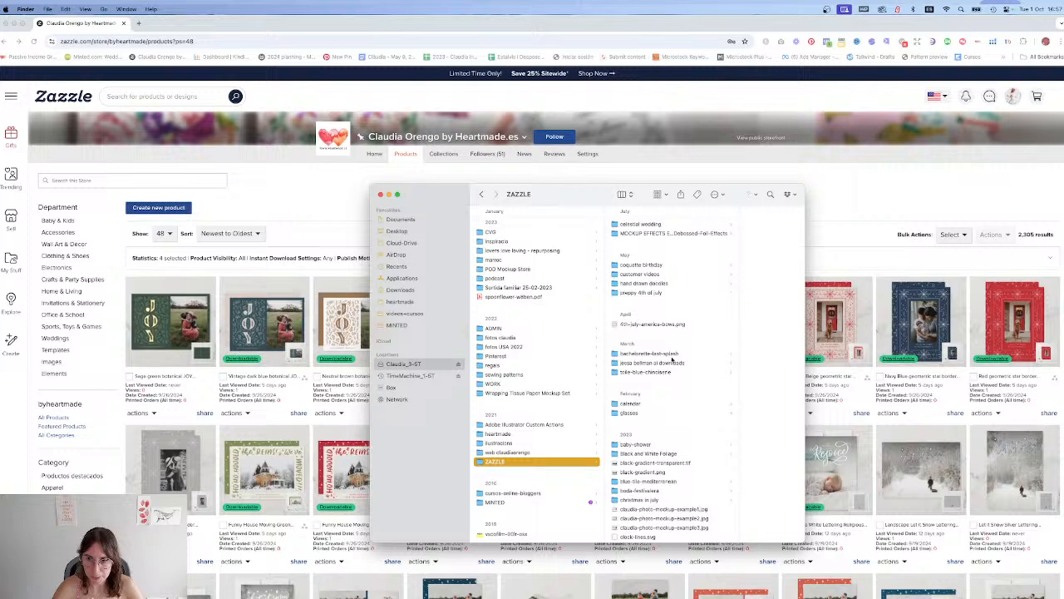
# Step: Open minted-holidays-2024-repurposes-to-zazzle.ai from the holiday folder and switch to Illustrator
pyautogui.scroll(-5, 642, 383)
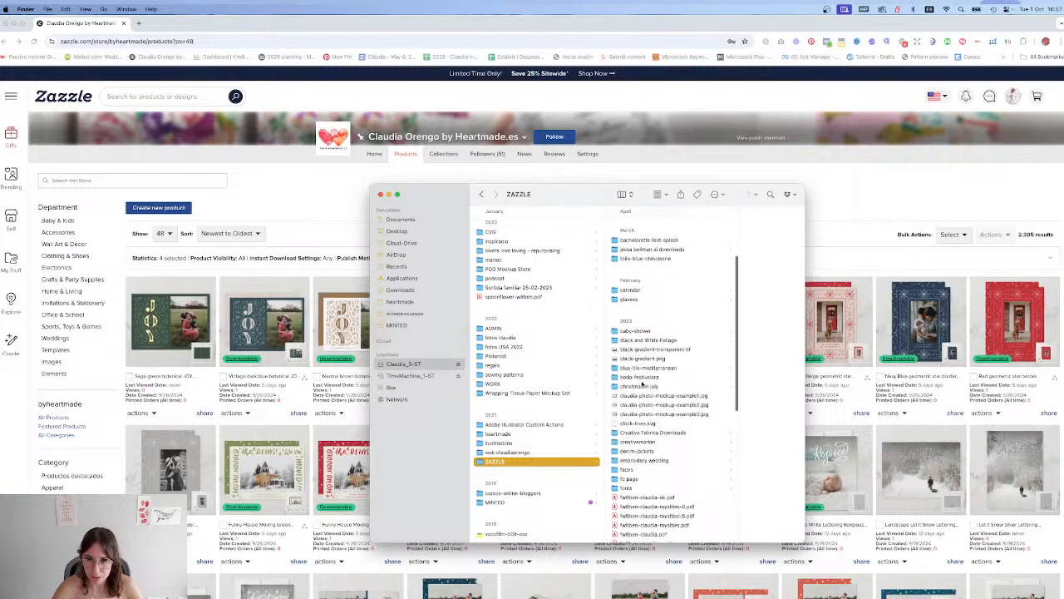
pyautogui.scroll(-4, 642, 383)
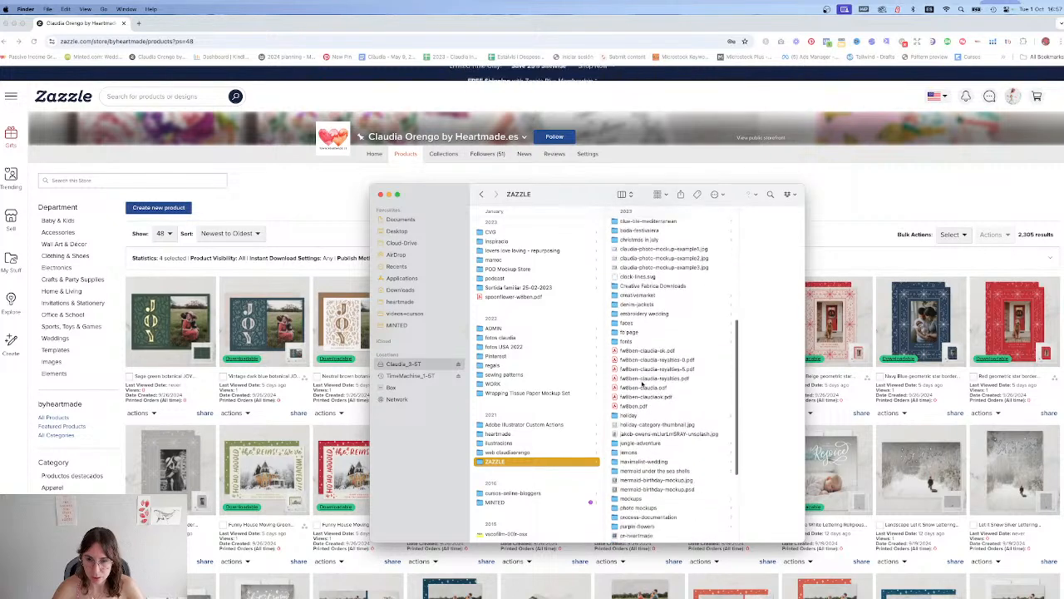
pyautogui.click(640, 359)
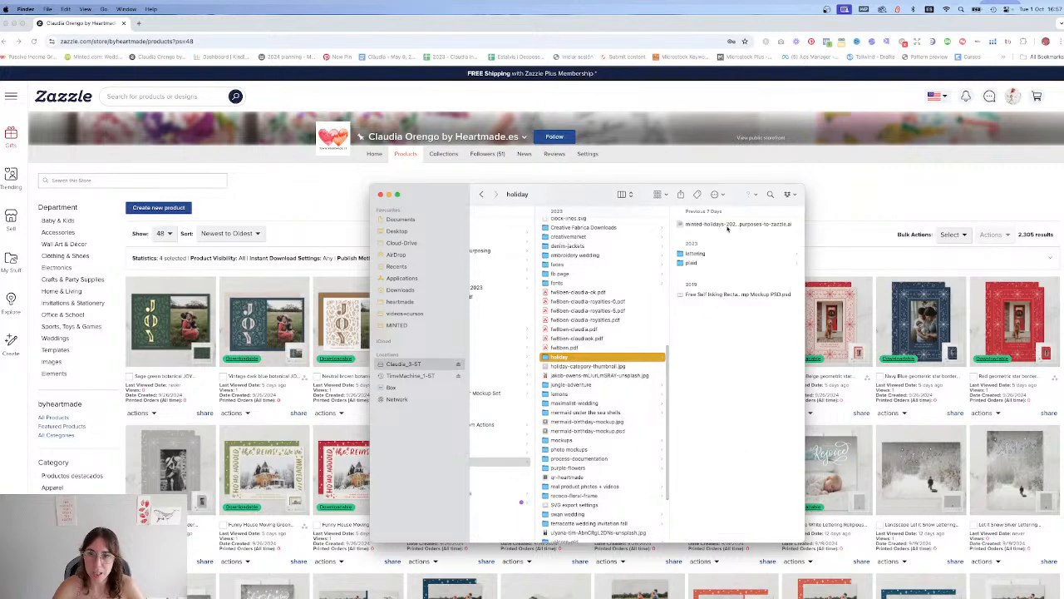
pyautogui.doubleClick(718, 225)
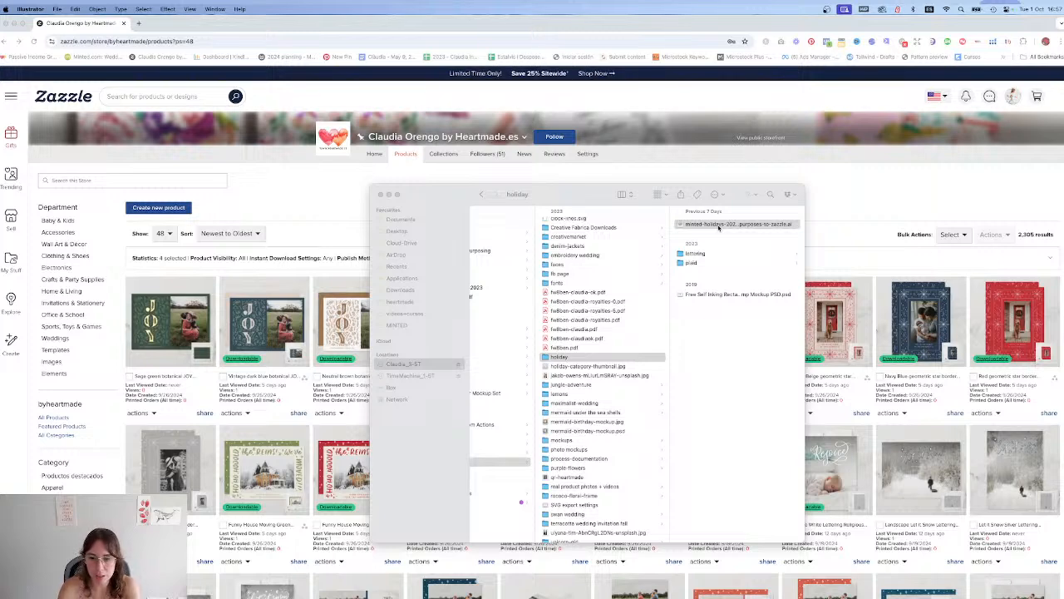
pyautogui.click(584, 591)
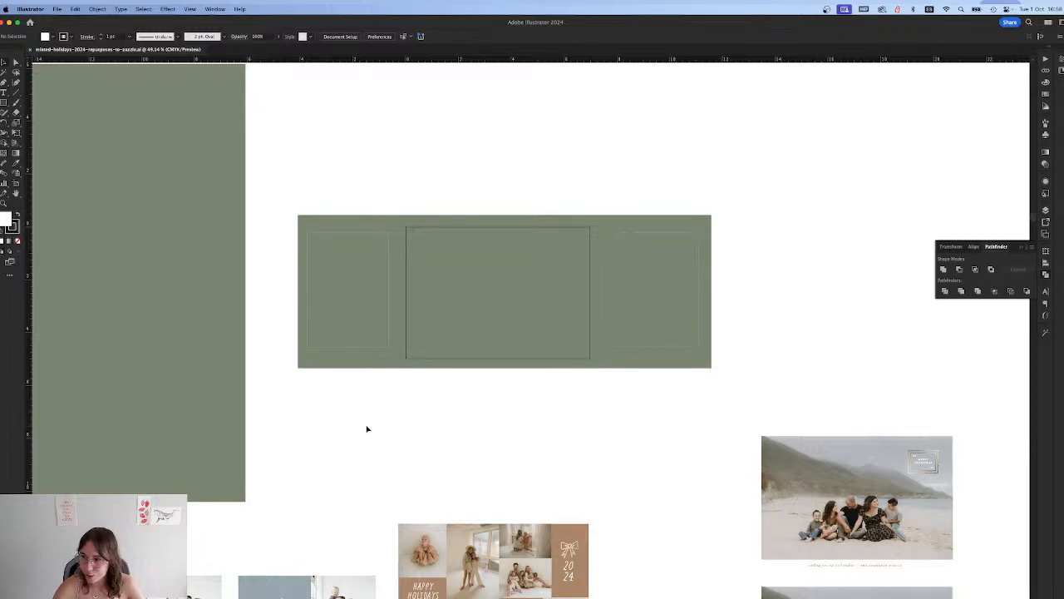
# Step: Try removing the large green rectangle that covers the Peace on Earth cards, and undo the deletion
pyautogui.keyDown('alt'); pyautogui.keyDown('super'); pyautogui.click(291, 420); pyautogui.keyUp('super'); pyautogui.keyUp('alt')
pyautogui.moveTo(274, 421); pyautogui.dragTo(619, 506)
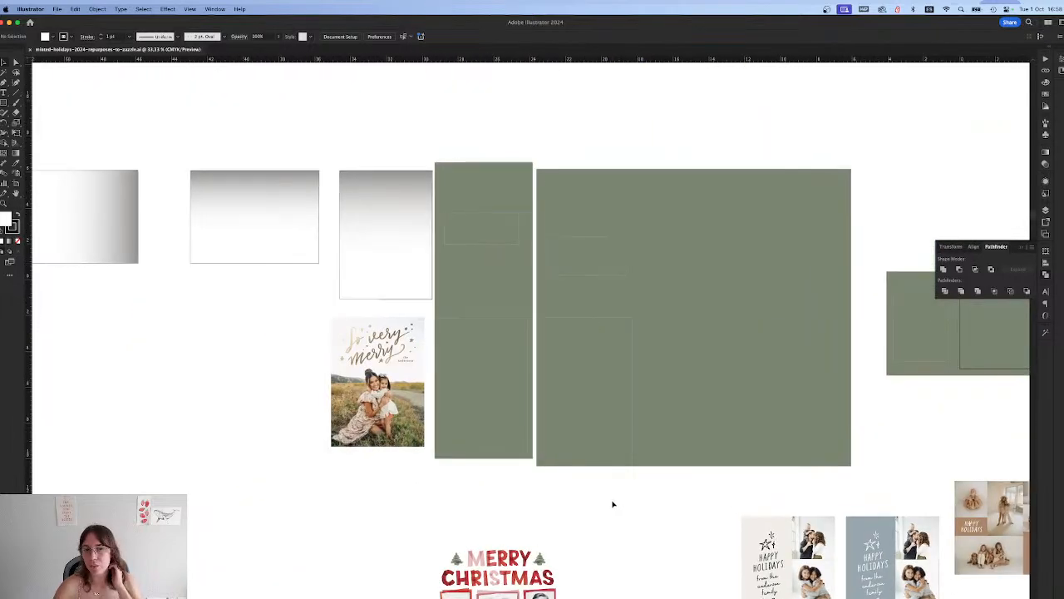
pyautogui.press('super+minus')
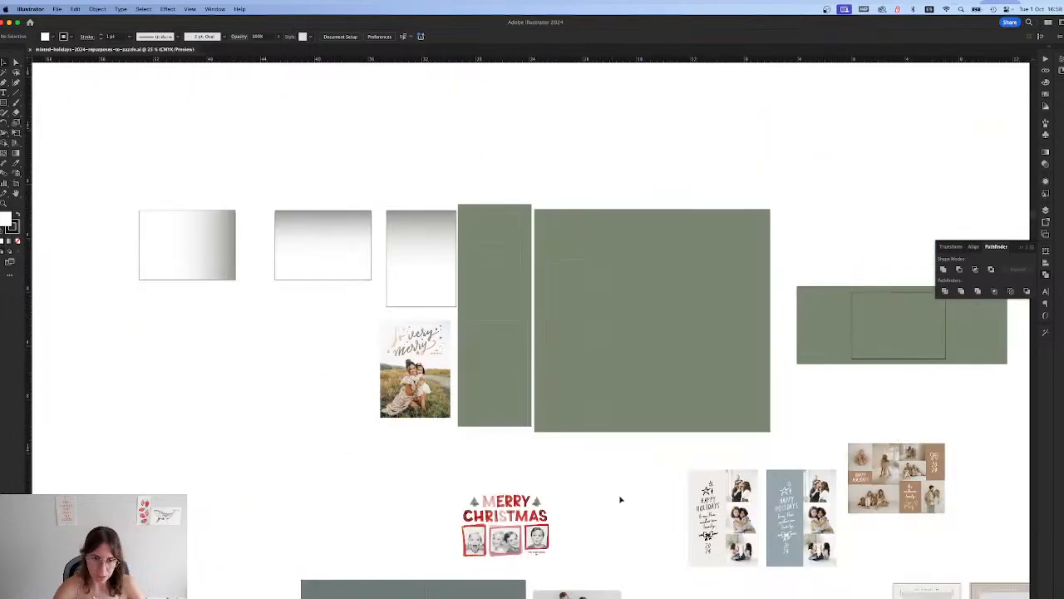
pyautogui.scroll(-5, 627, 496)
pyautogui.hscroll(5, 626, 496)
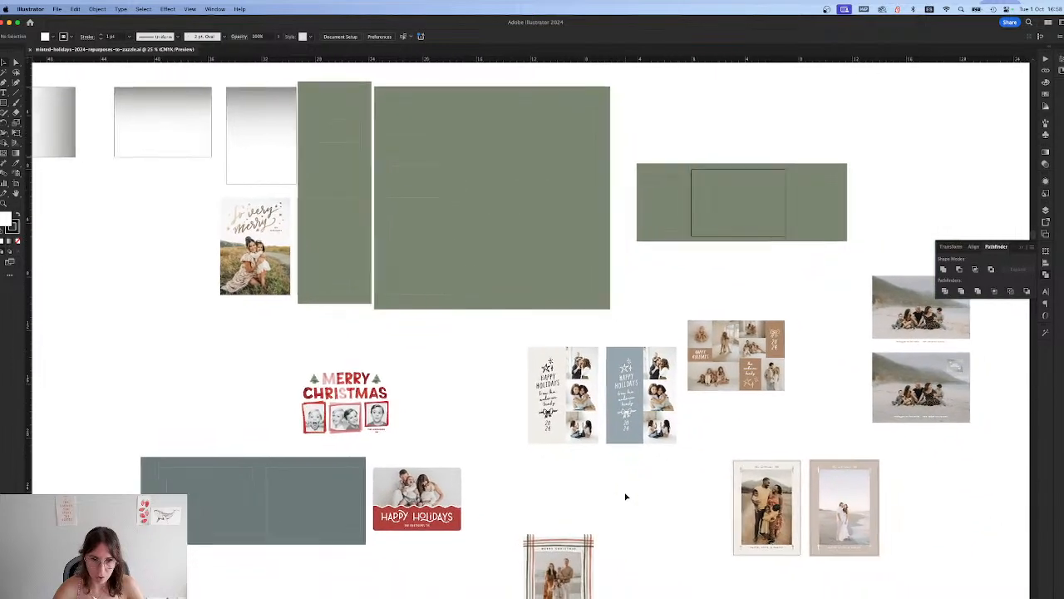
pyautogui.hscroll(1, 626, 497)
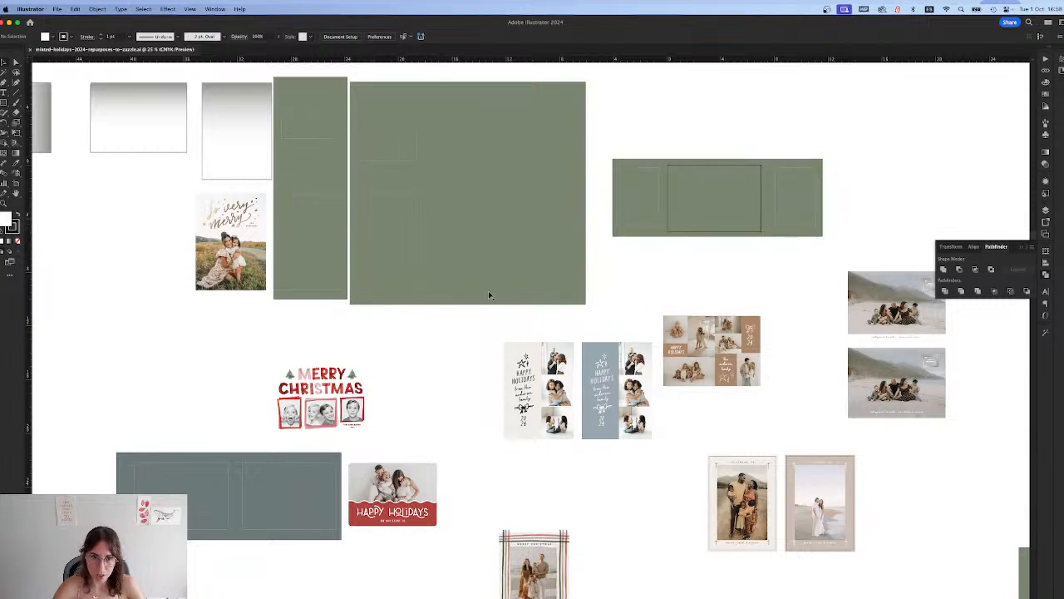
pyautogui.click(539, 262)
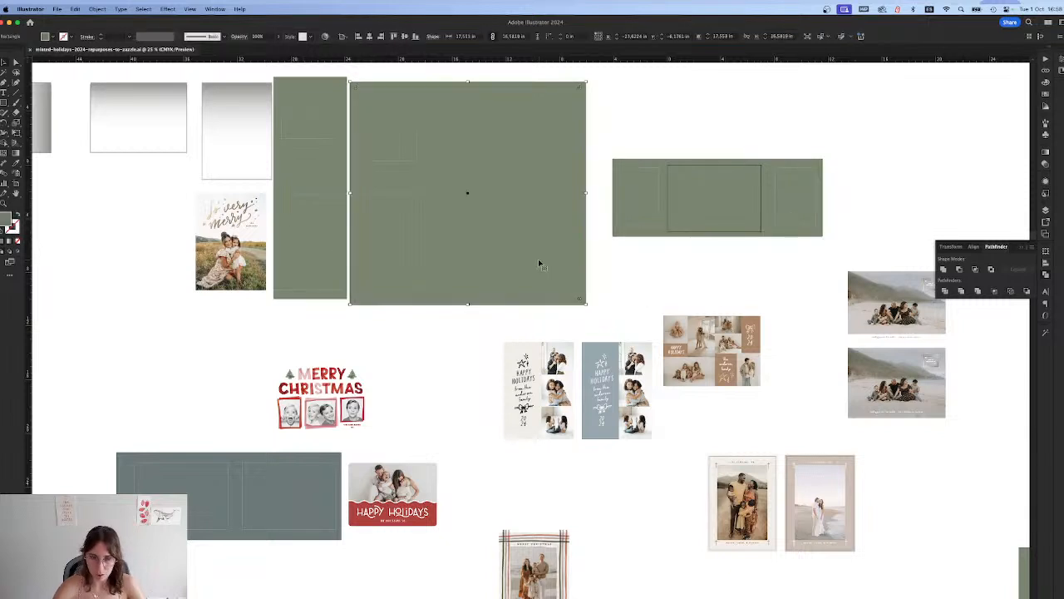
pyautogui.press('Delete')
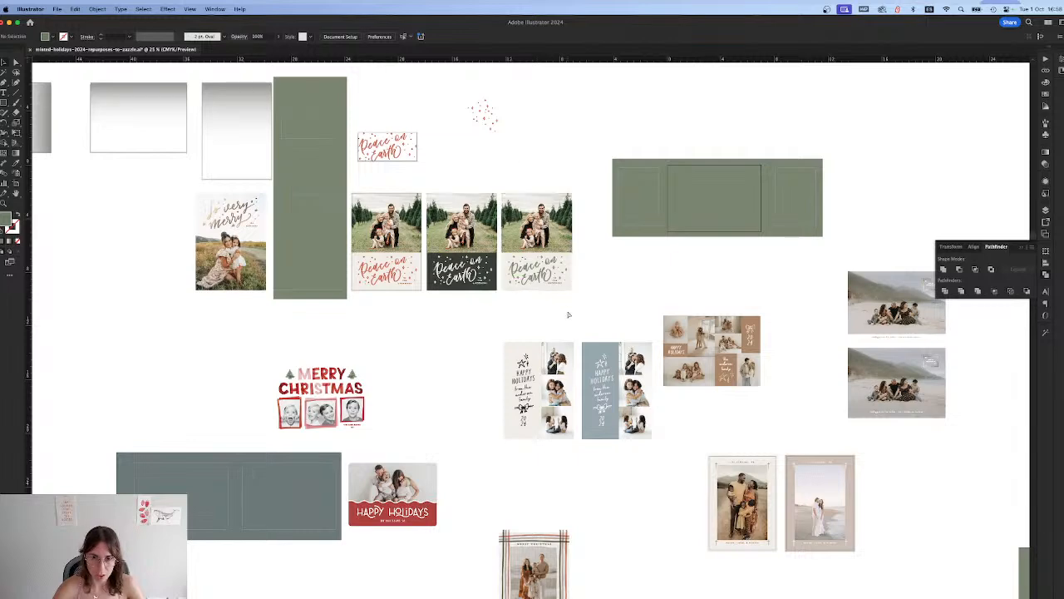
pyautogui.press('super+z')
# Step: Examine the Faith Hope Love photo collage cards in their green and rust versions
pyautogui.click(439, 350)
pyautogui.moveTo(432, 344); pyautogui.dragTo(560, 183)
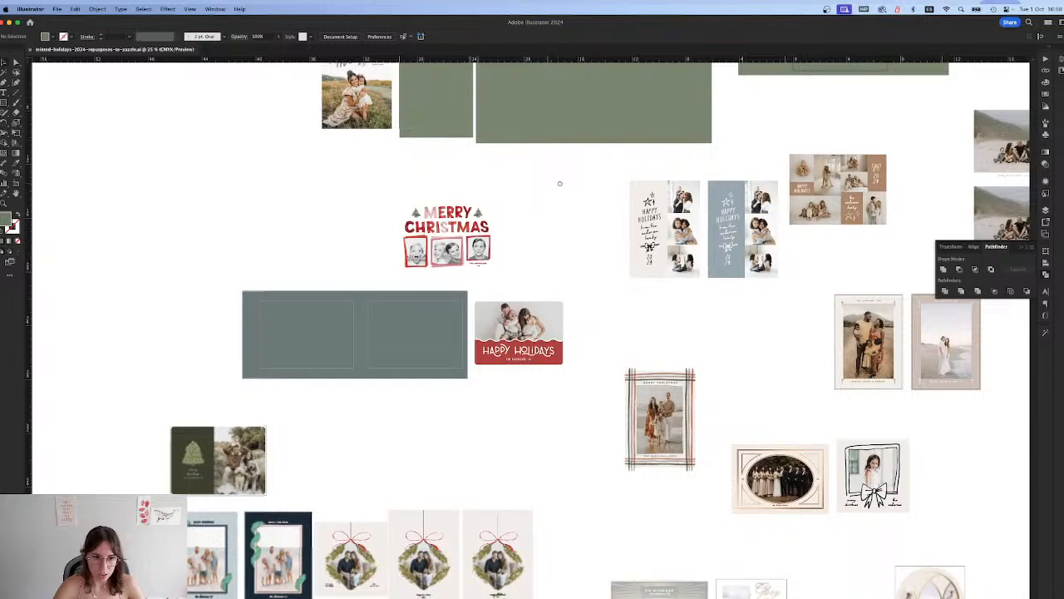
pyautogui.moveTo(605, 416); pyautogui.dragTo(378, 282)
pyautogui.moveTo(639, 375); pyautogui.dragTo(282, 232)
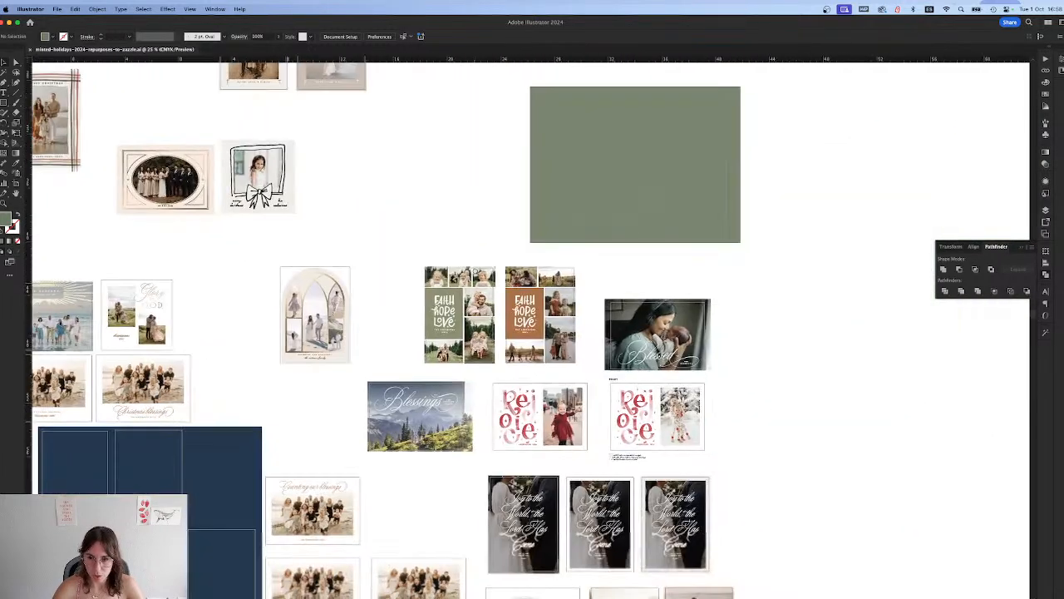
pyautogui.moveTo(479, 270); pyautogui.dragTo(599, 244)
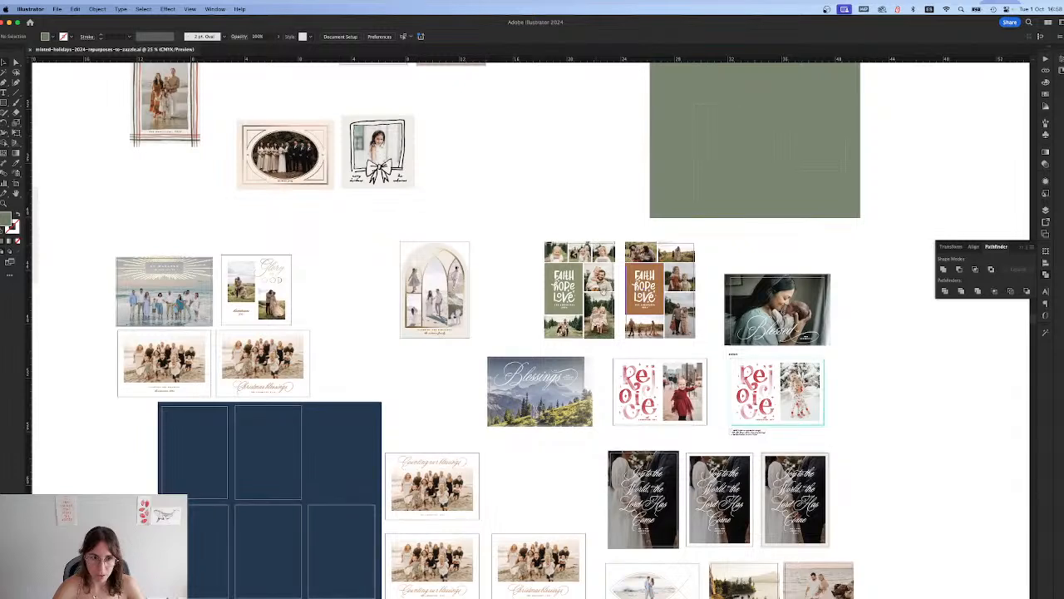
pyautogui.moveTo(588, 290); pyautogui.dragTo(666, 335)
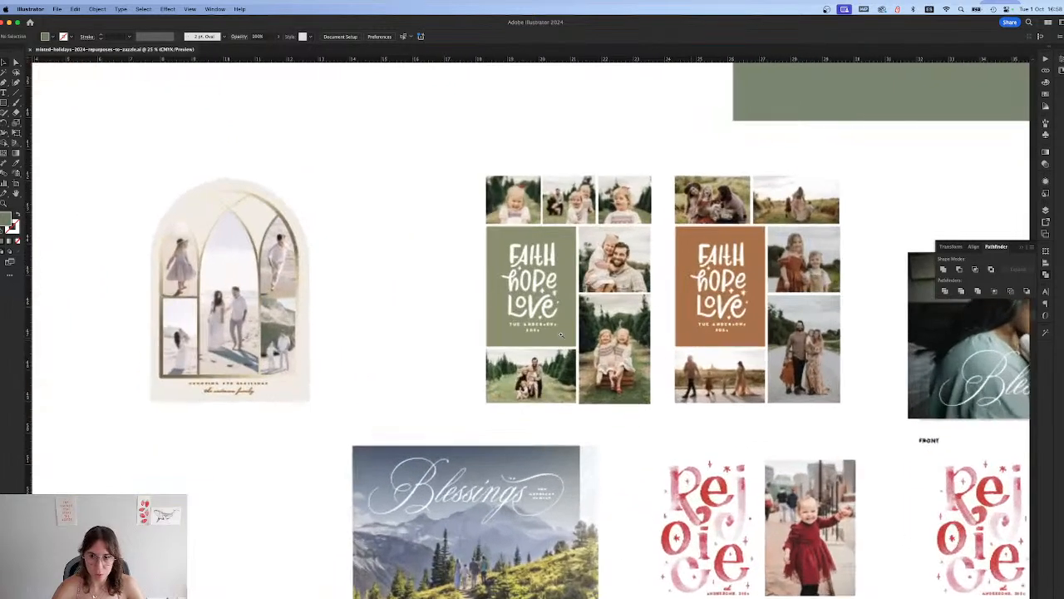
pyautogui.scroll(5, 689, 321)
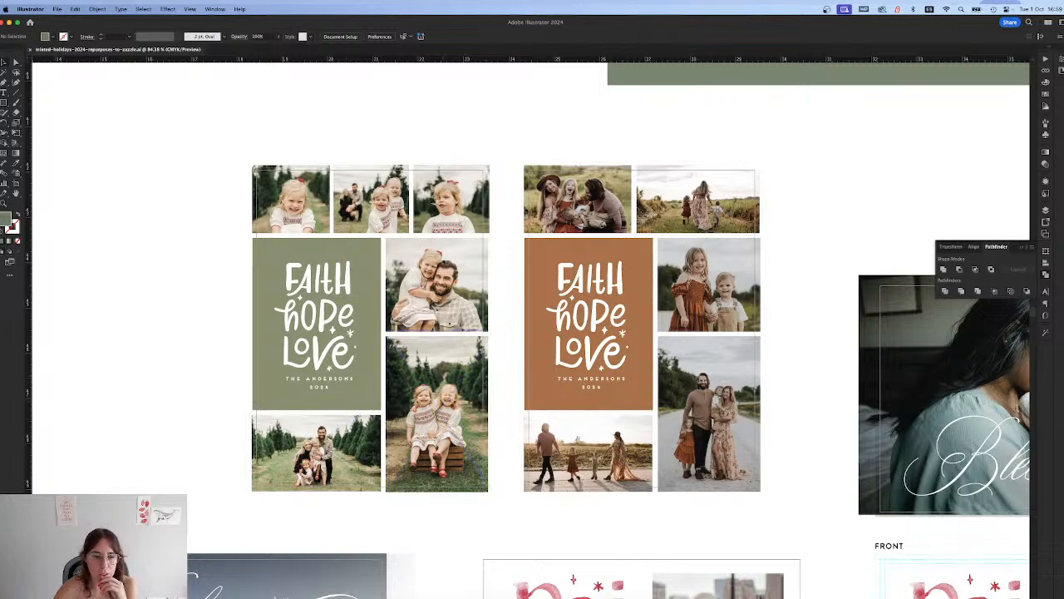
# Step: Switch to Finder, select the unsplash photos folder, and reposition and widen the window over the artwork
pyautogui.click(388, 585)
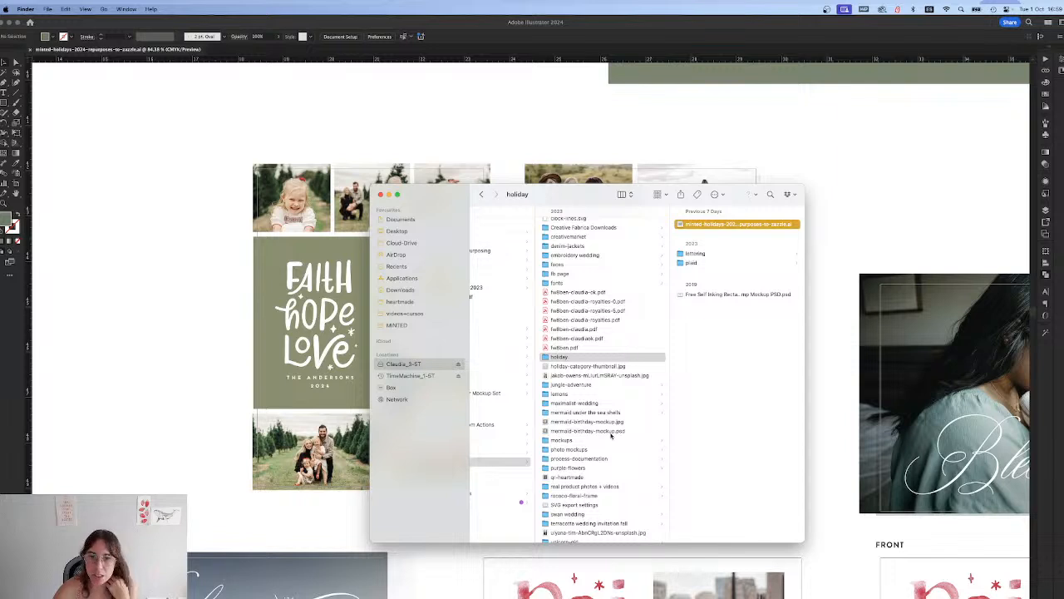
pyautogui.scroll(-5, 610, 436)
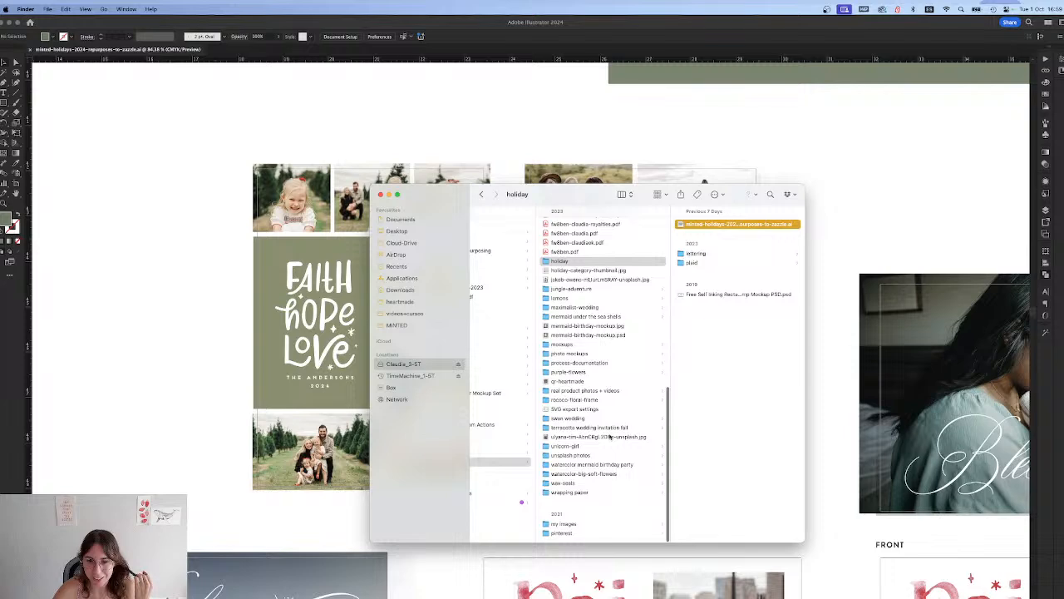
pyautogui.click(606, 456)
pyautogui.moveTo(642, 194); pyautogui.dragTo(447, 122)
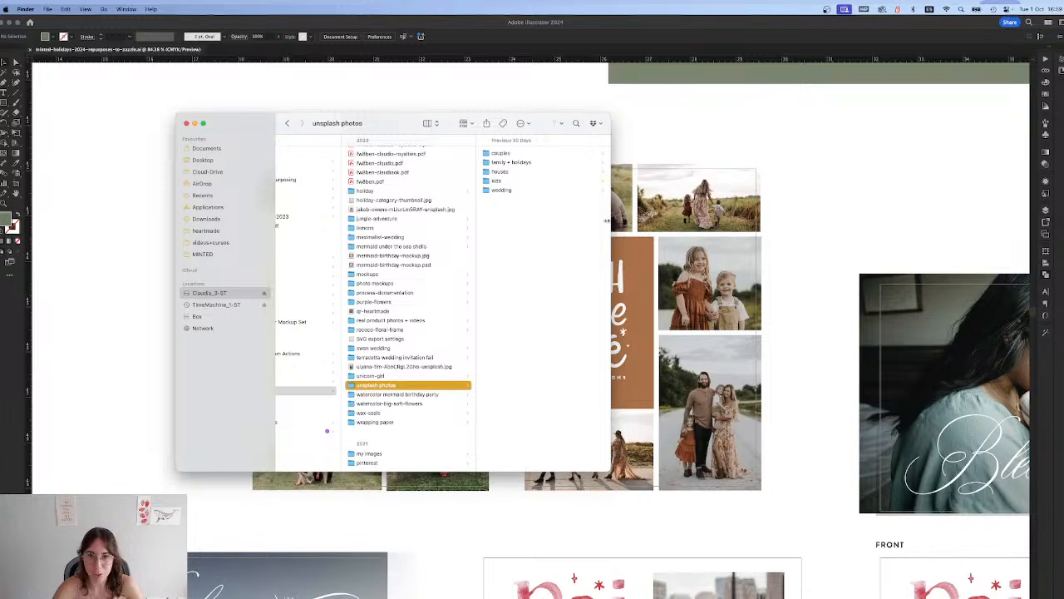
pyautogui.moveTo(610, 220); pyautogui.dragTo(667, 220)
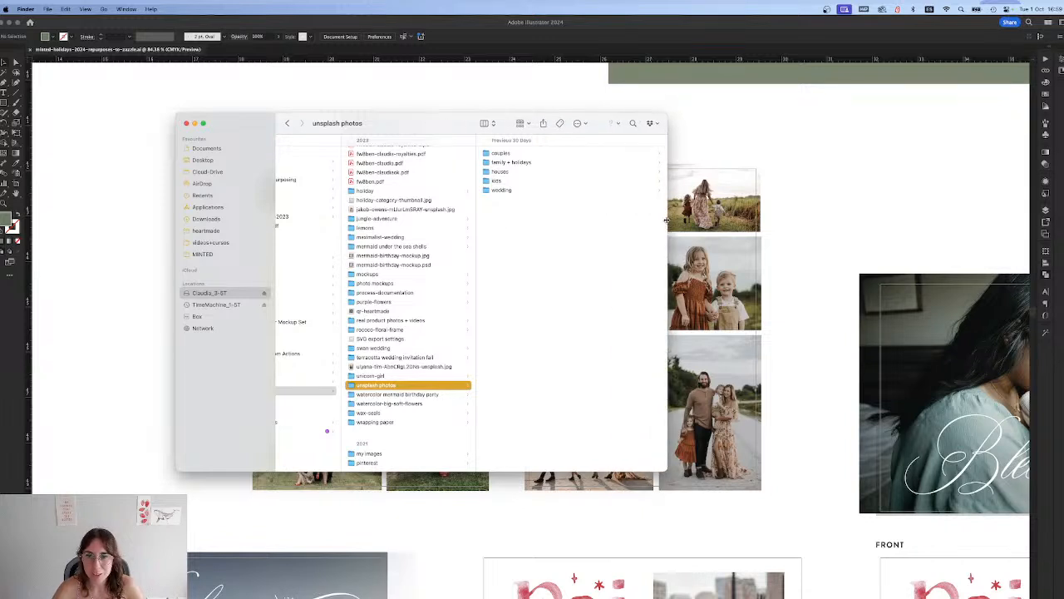
# Step: Look through the couples folder's photos as icons, and return to the unsplash photos folder
pyautogui.click(522, 155)
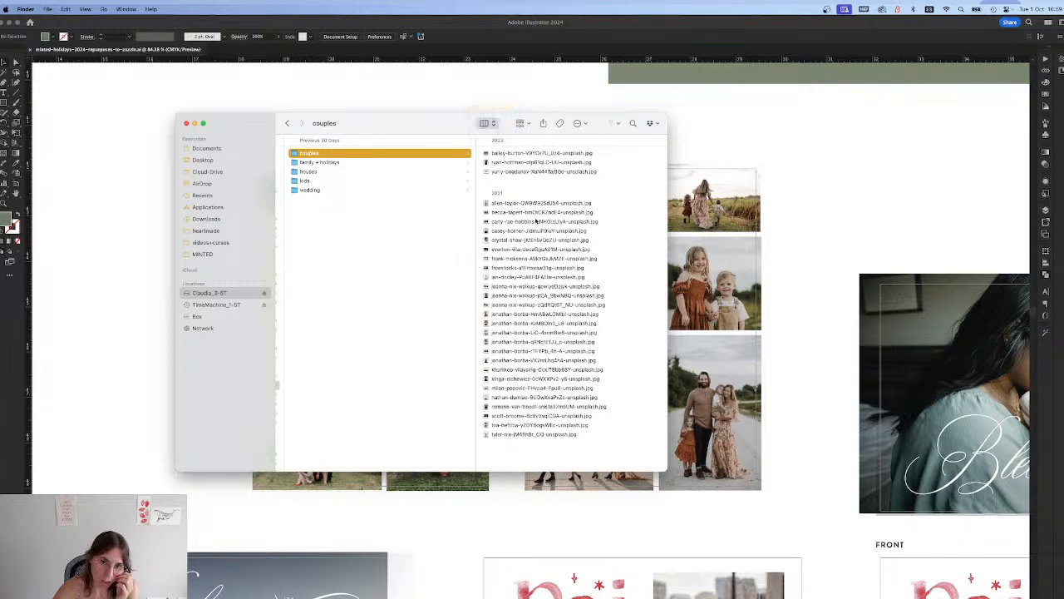
pyautogui.press('super+1')
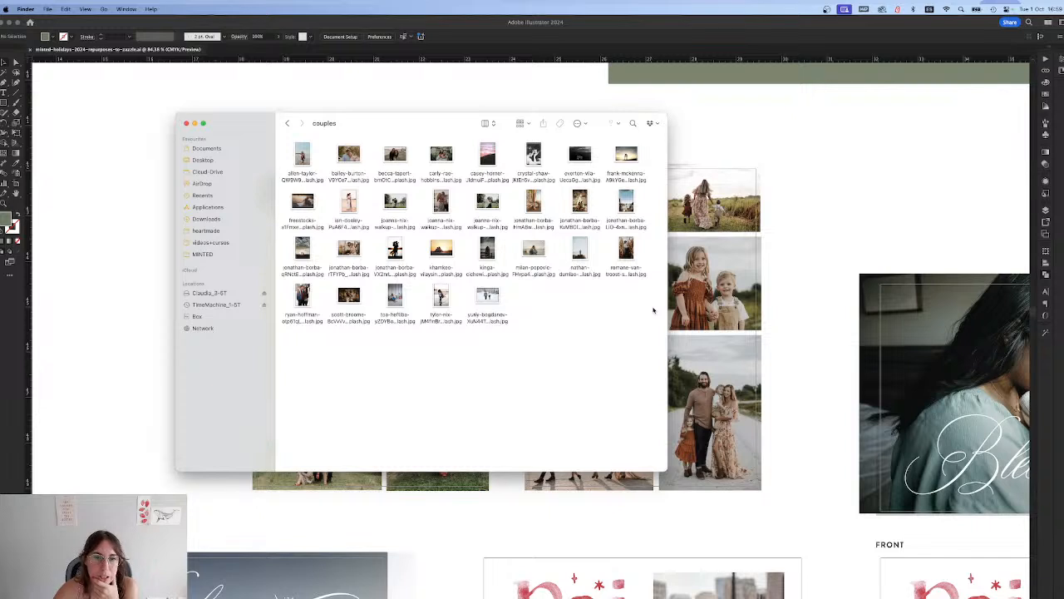
pyautogui.click(288, 123)
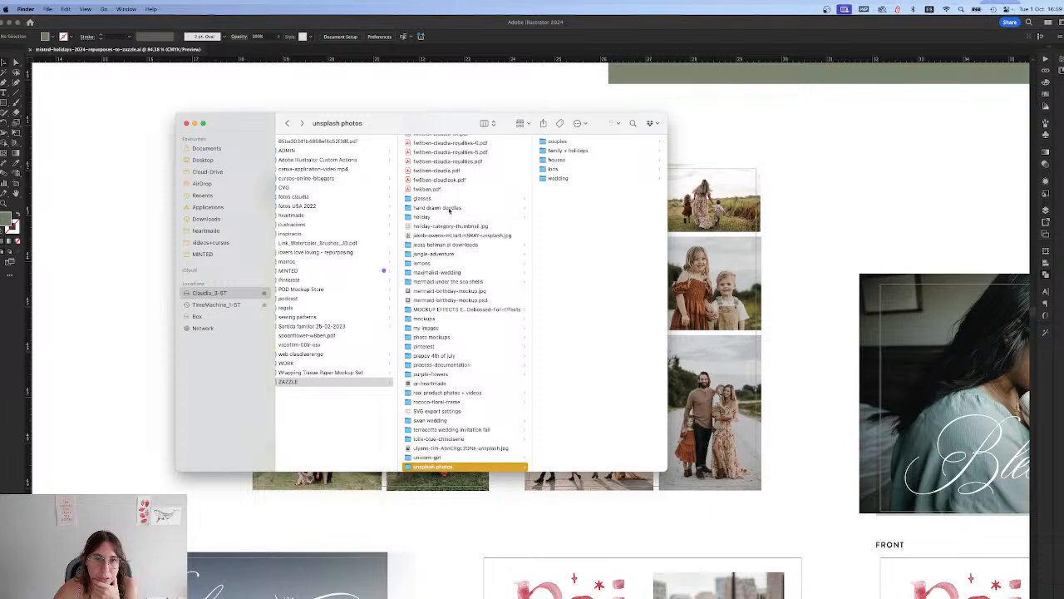
# Step: Show the family + holidays folder's photos as icons and widen the window to fit all thumbnails
pyautogui.click(566, 151)
pyautogui.click(485, 123)
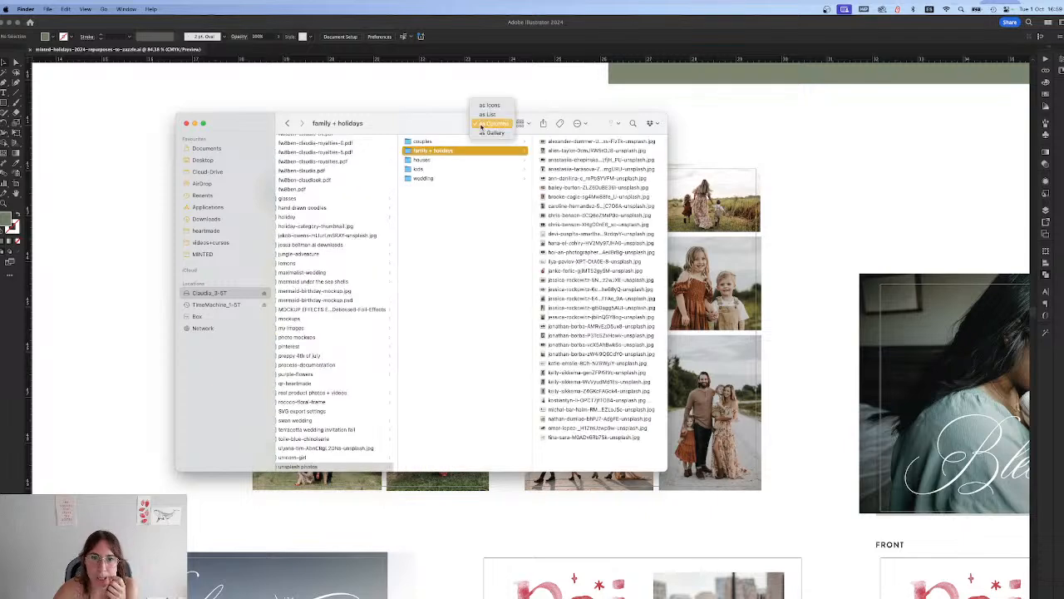
pyautogui.click(490, 106)
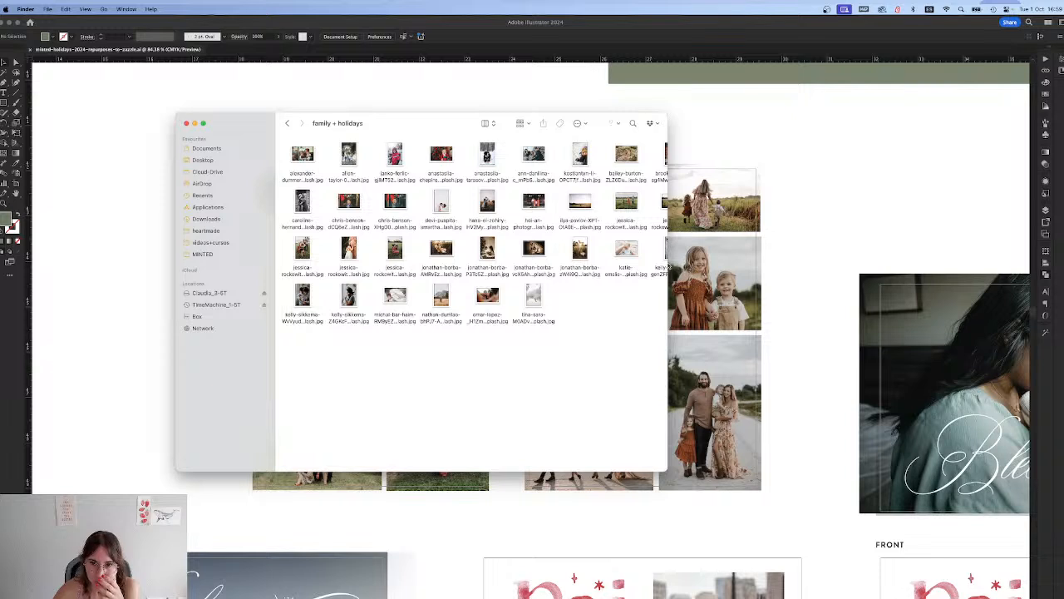
pyautogui.moveTo(668, 304); pyautogui.dragTo(738, 297)
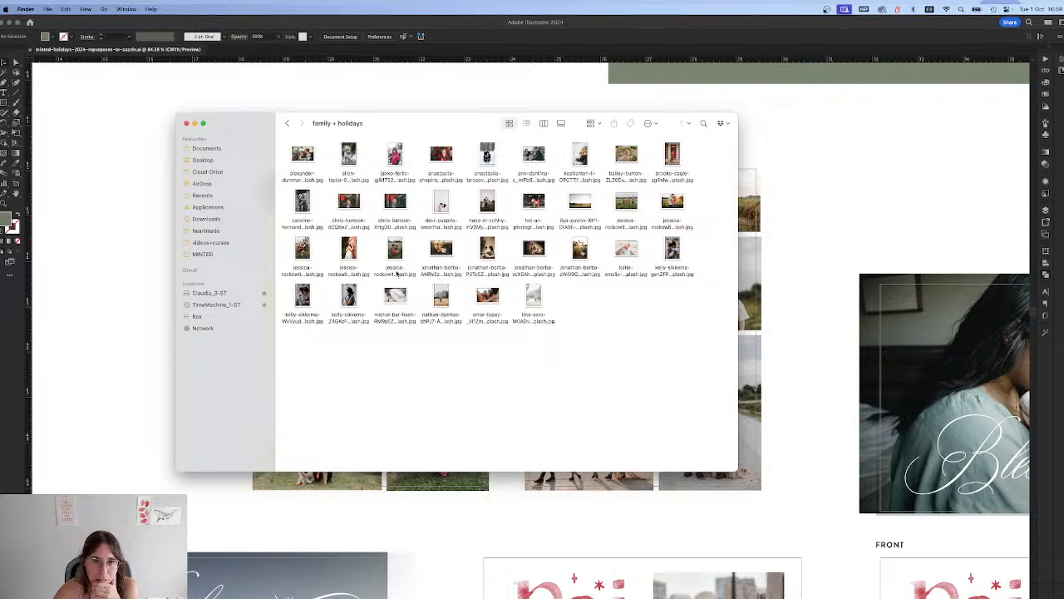
# Step: Preview the Christmas tree photos of the girl writing and the family decorating under the stairs
pyautogui.click(536, 258)
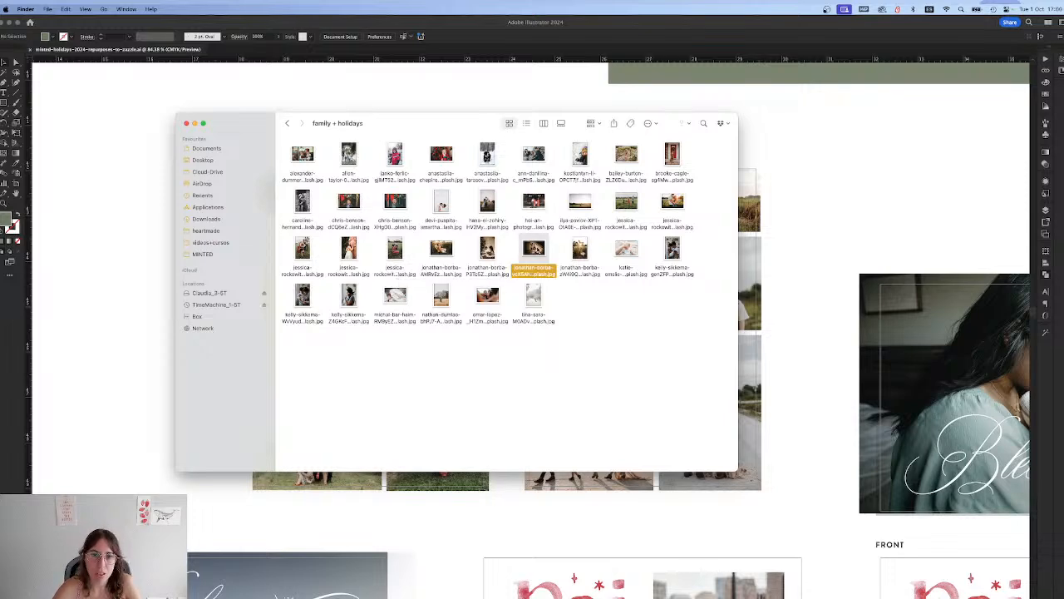
pyautogui.press('space')
pyautogui.press('Left')
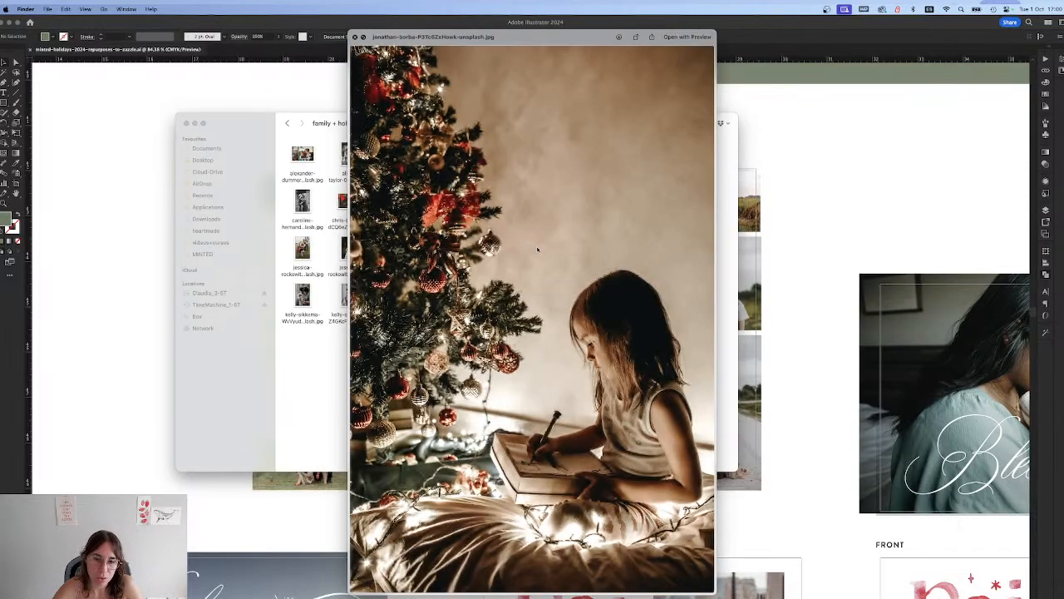
pyautogui.press('Right')
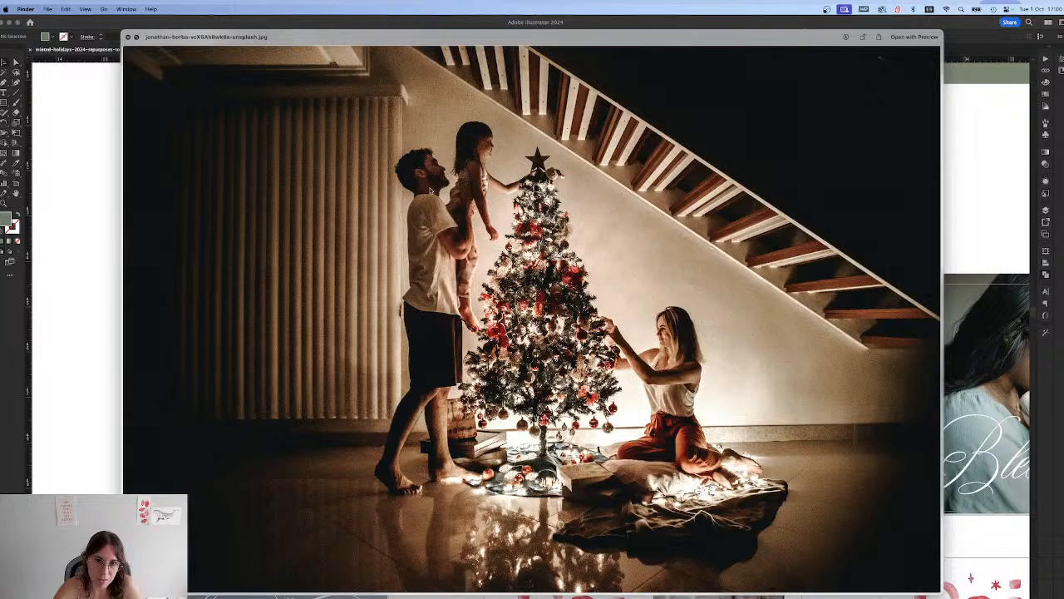
pyautogui.press('space')
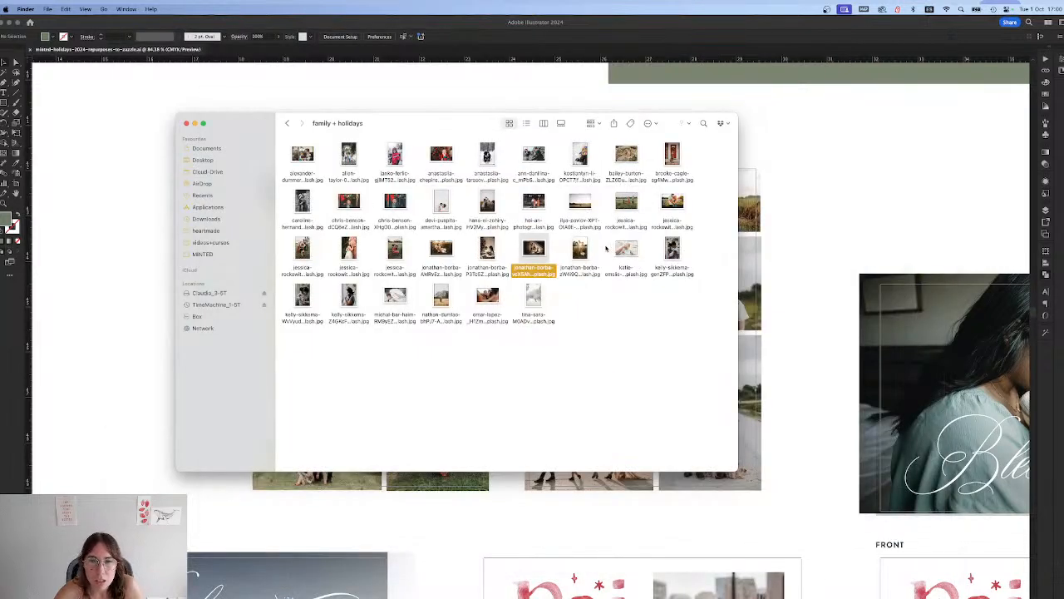
# Step: Preview the photo of the boy beside the red Christmas stockings and its neighbour, and close the preview
pyautogui.click(343, 204)
pyautogui.press('space')
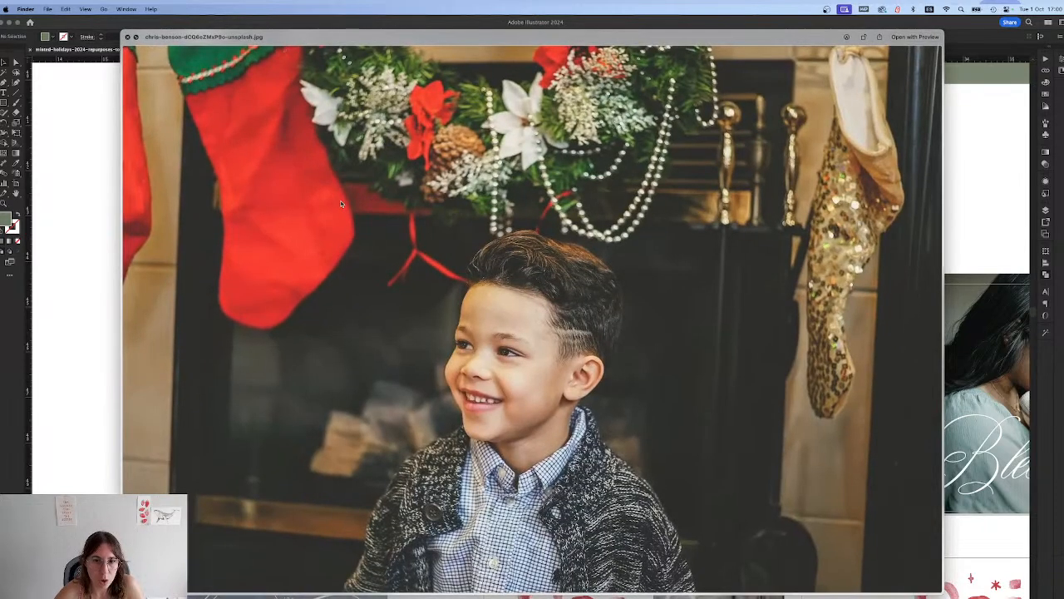
pyautogui.press('Right')
pyautogui.press('Right')
pyautogui.press('space')
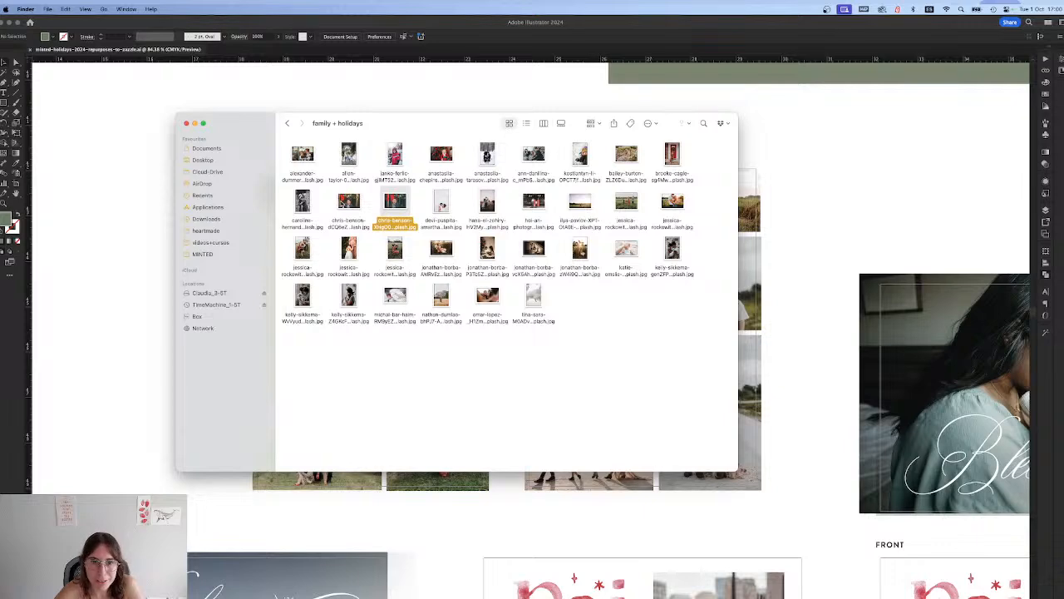
# Step: Preview the portrait-format family photos in the meadow, including the child in the hat and the mother hugging two boys
pyautogui.click(302, 249)
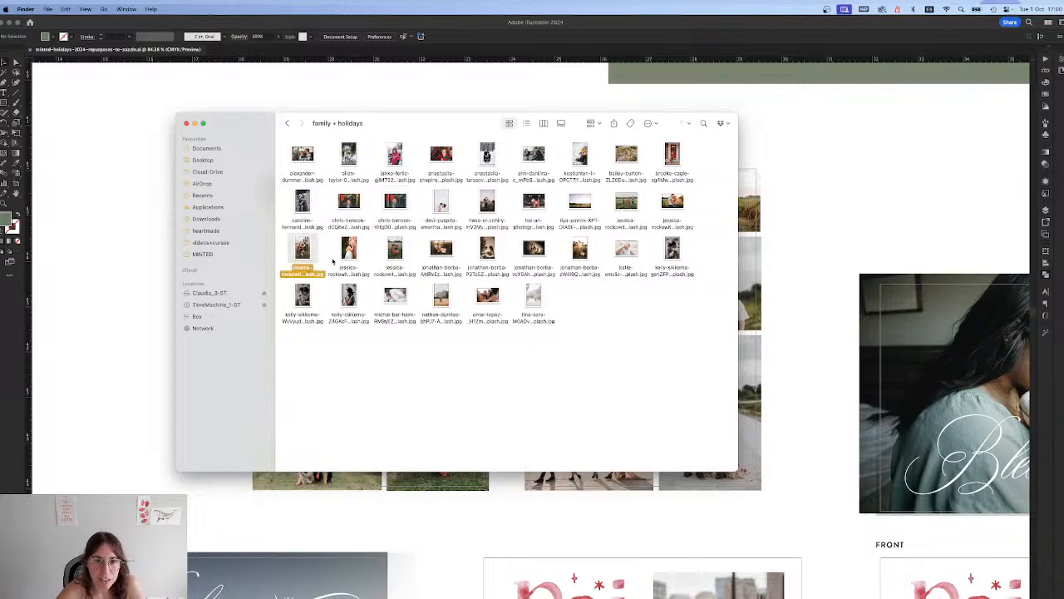
pyautogui.press('space')
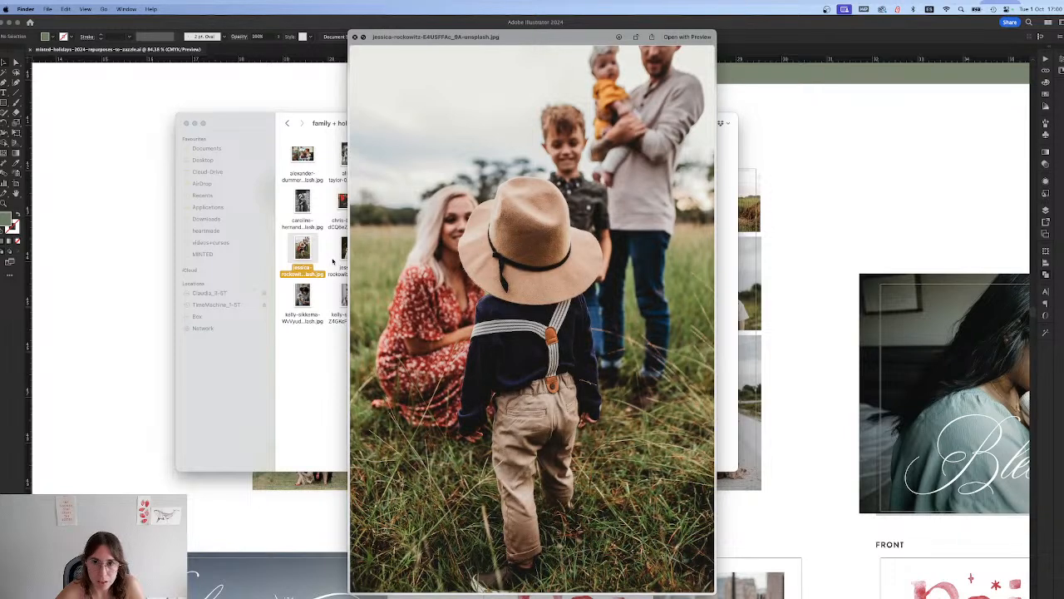
pyautogui.press('Right')
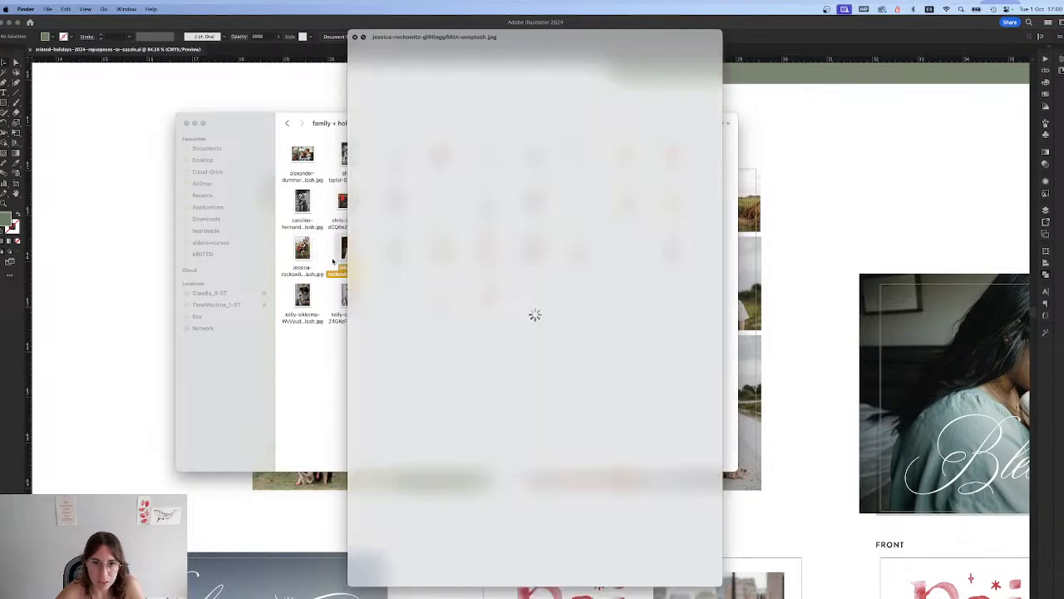
pyautogui.press('space')
pyautogui.press('Left')
pyautogui.press('space')
pyautogui.press('space')
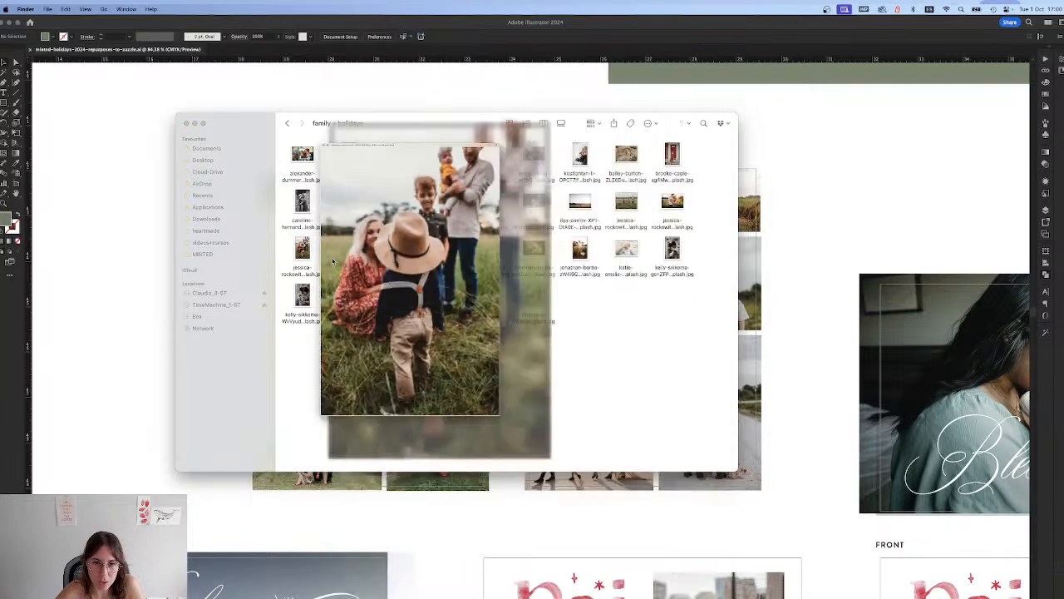
pyautogui.click(398, 250)
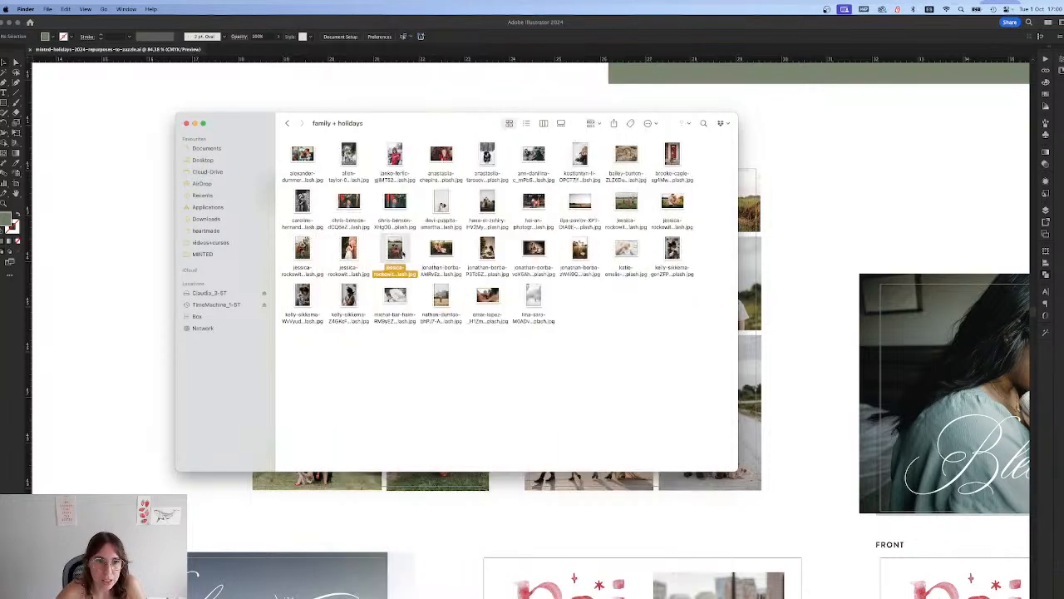
pyautogui.press('space')
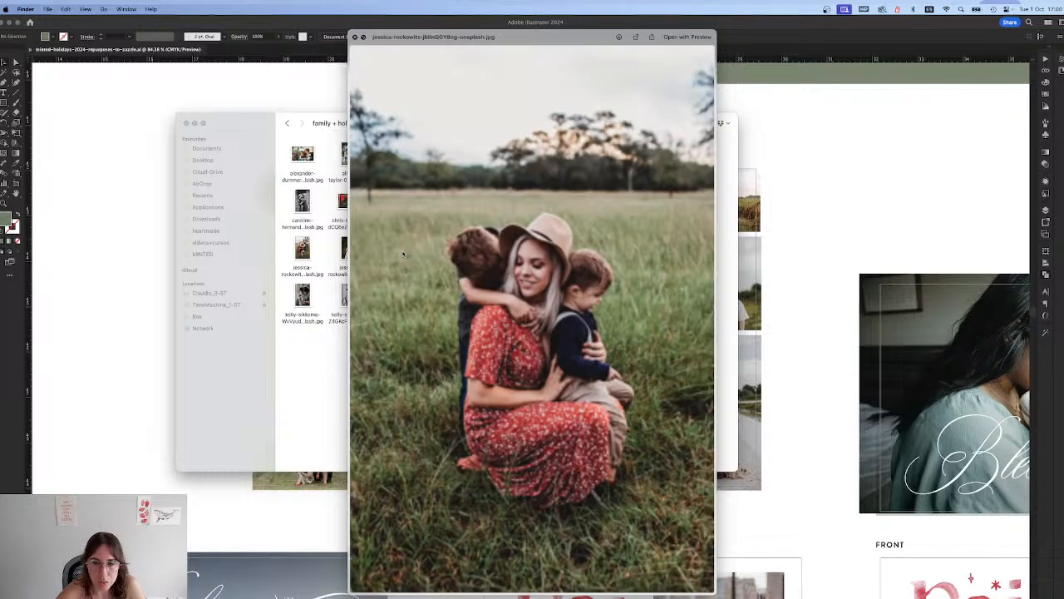
pyautogui.press('space')
pyautogui.click(303, 264)
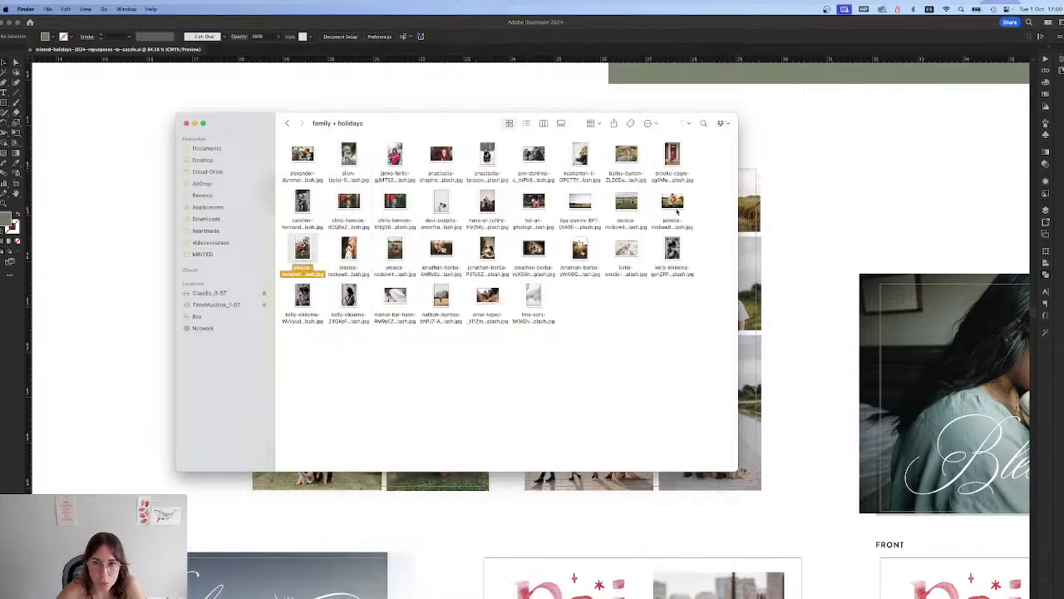
# Step: Preview the landscape-format photos of the family walking through a field, the couple holding a baby, and the wide shot in the same row
pyautogui.click(690, 206)
pyautogui.click(625, 204)
pyautogui.press('space')
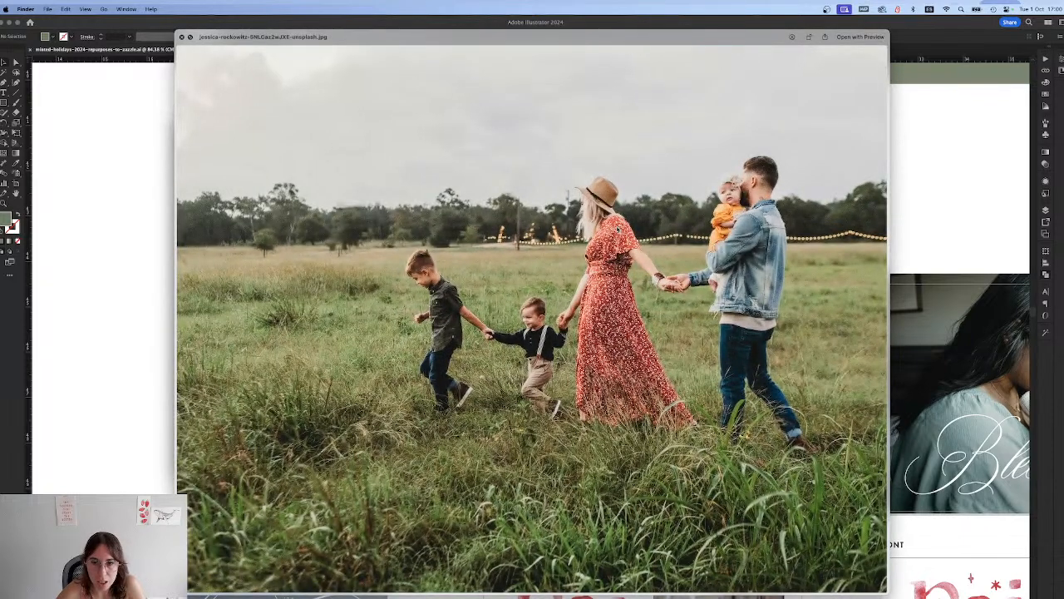
pyautogui.press('Right')
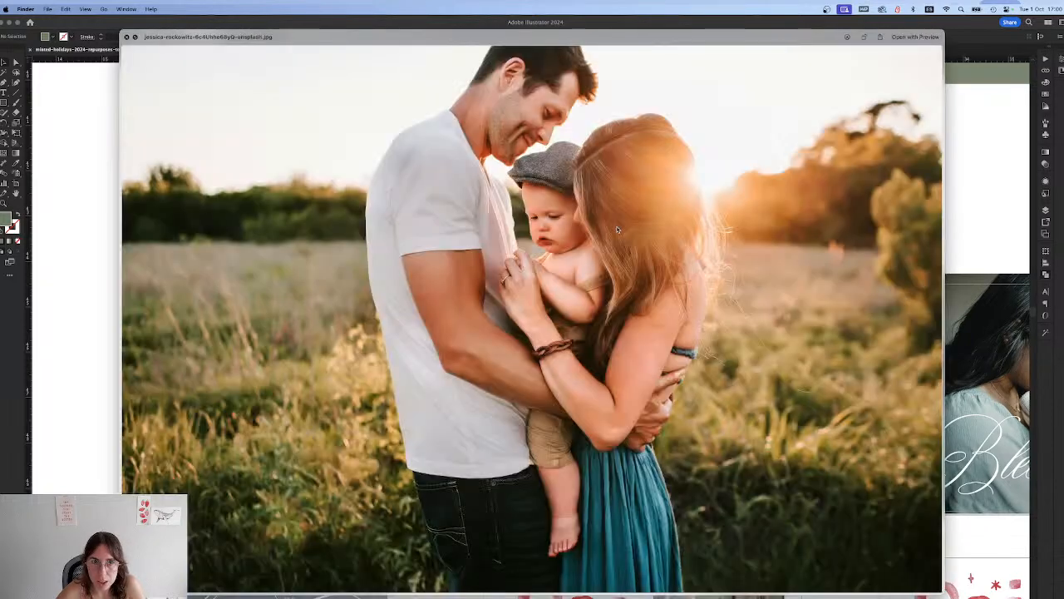
pyautogui.press('space')
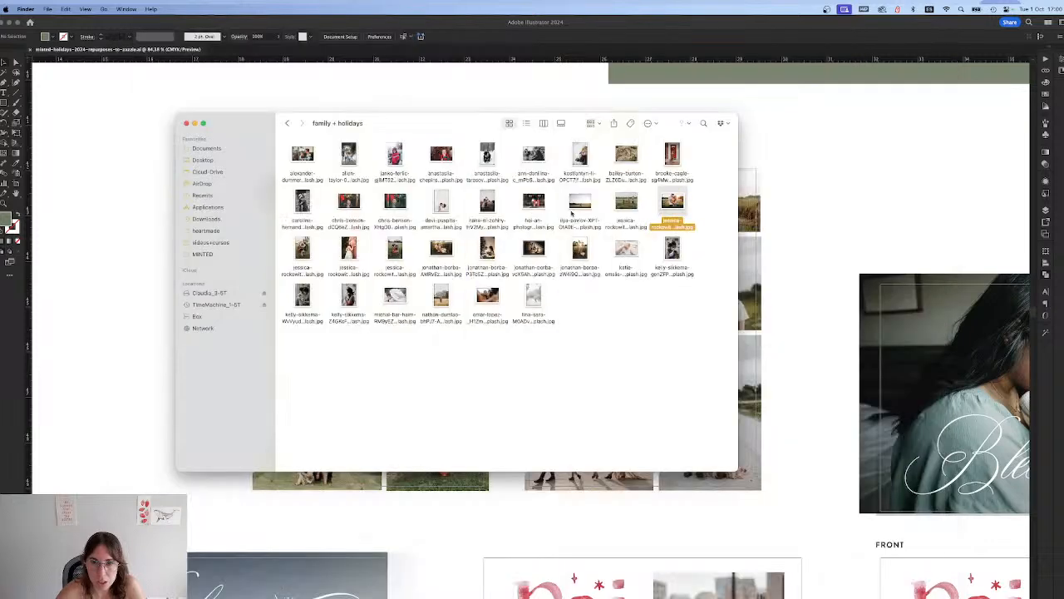
pyautogui.click(574, 204)
pyautogui.press('space')
pyautogui.press('space')
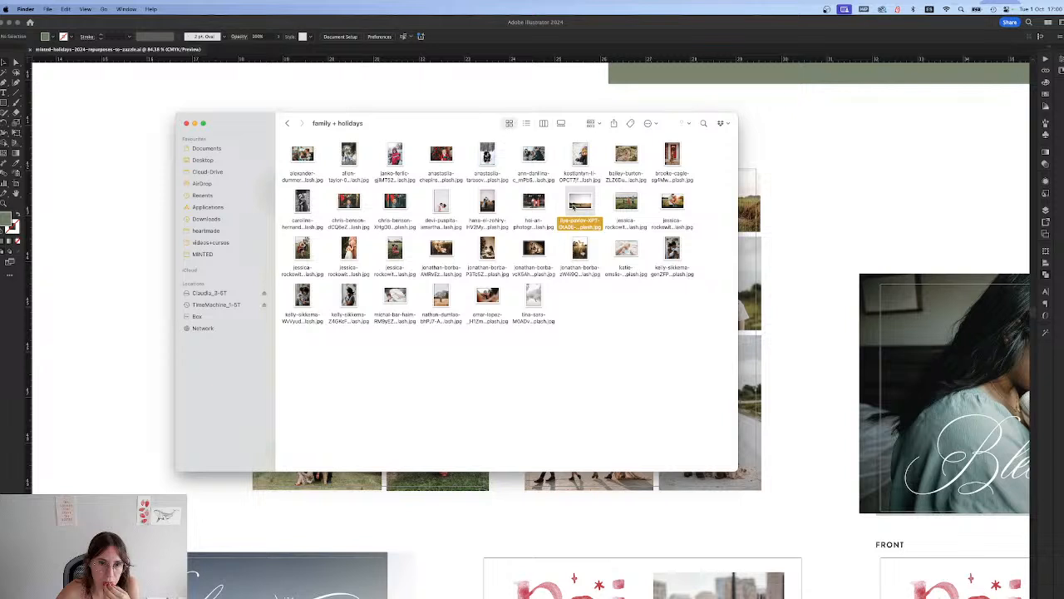
pyautogui.click(406, 273)
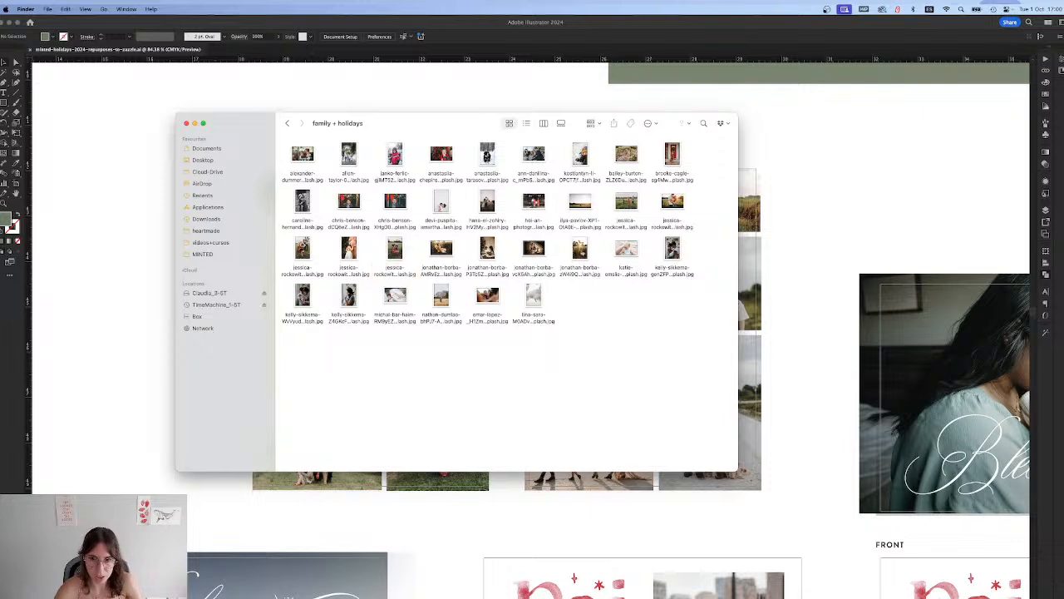
# Step: Switch to Chrome and try to load unsplash.com in a new tab, reloading the page
pyautogui.click(416, 587)
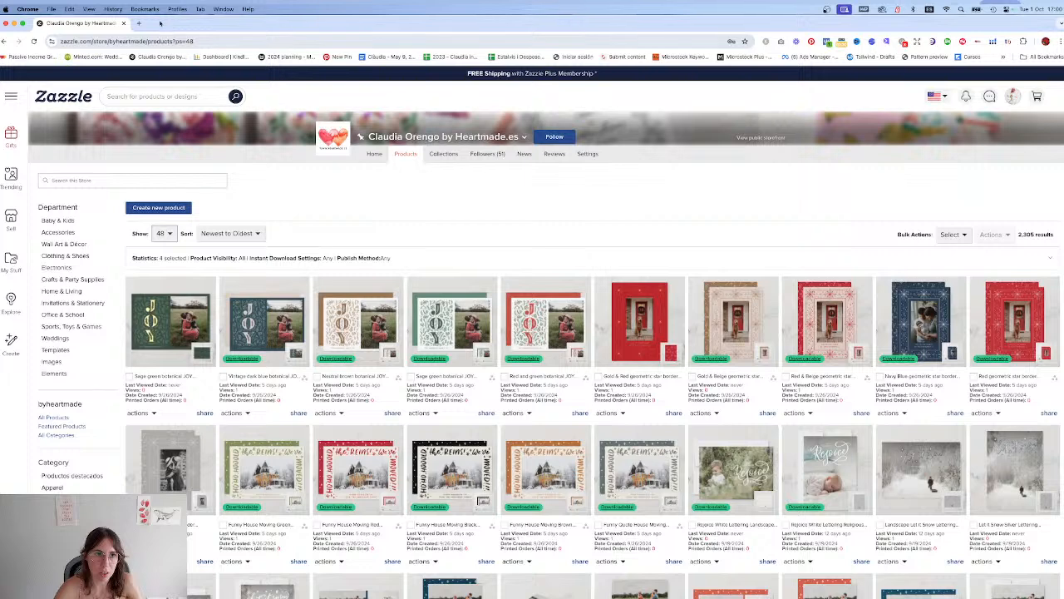
pyautogui.press('super+t')
pyautogui.write('unsplash')
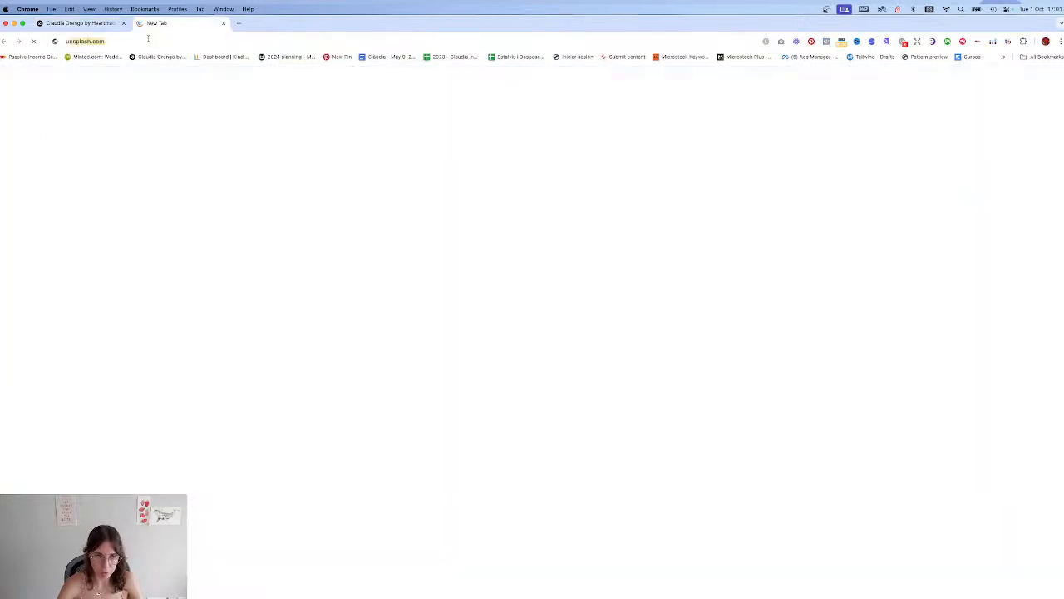
pyautogui.press('Return')
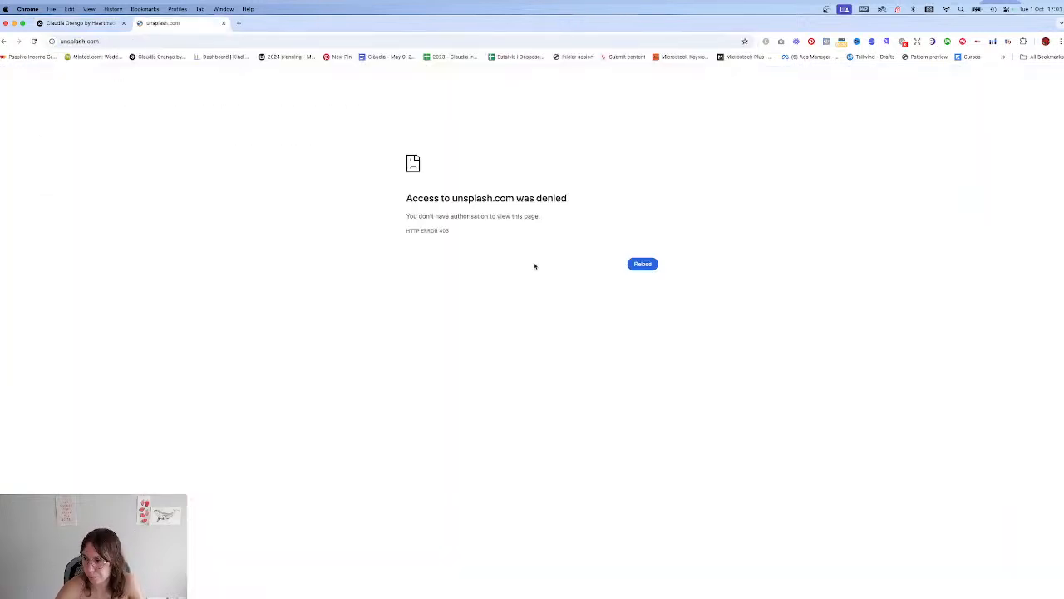
pyautogui.click(643, 264)
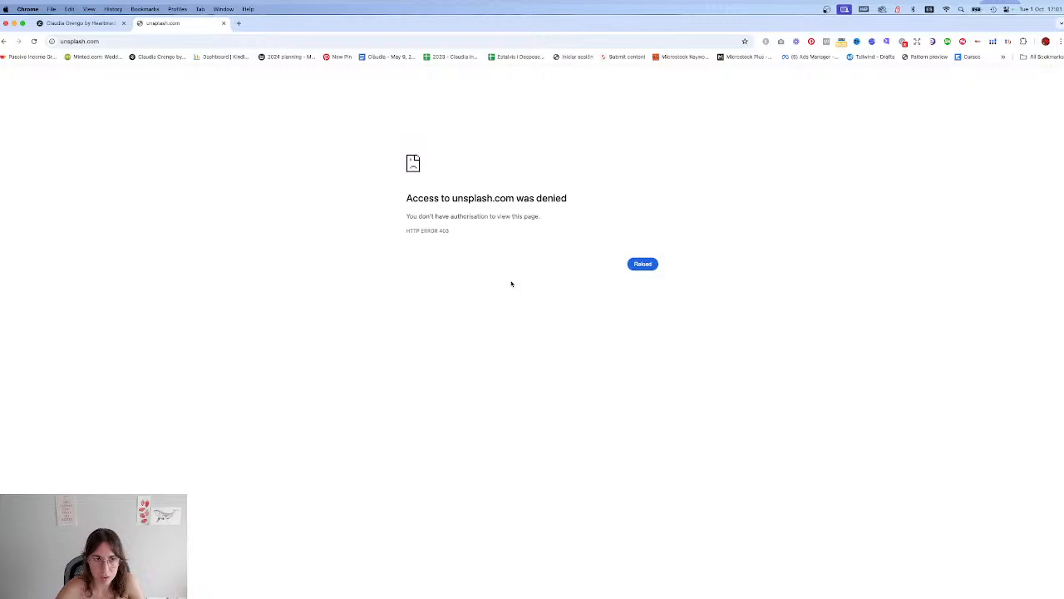
pyautogui.click(172, 43)
pyautogui.press('Return')
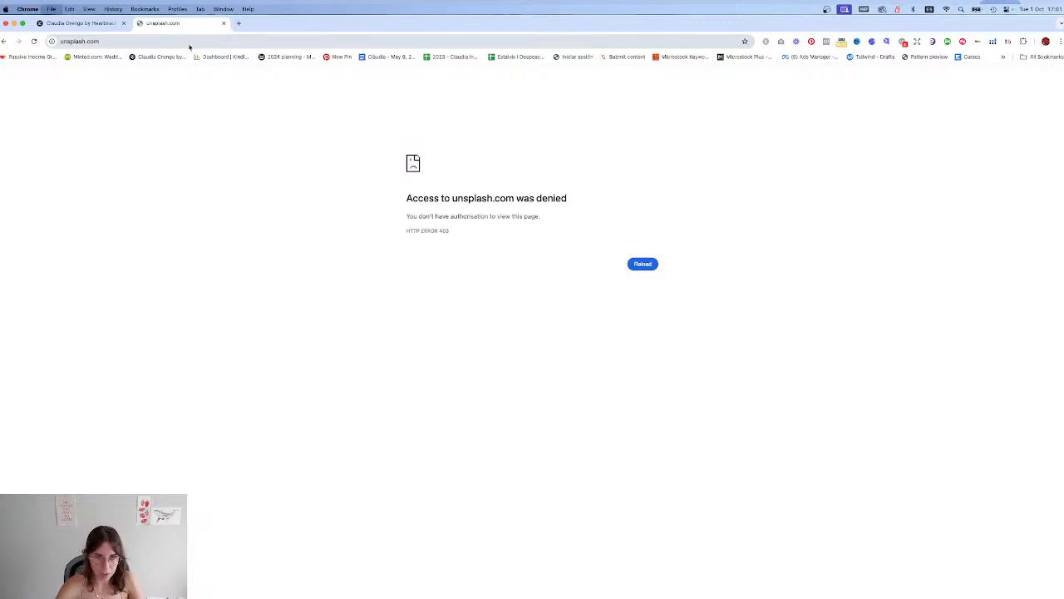
# Step: Search Google for the meadow photos' photographer by name in an incognito window, rejecting all cookies
pyautogui.press('super+shift+n')
pyautogui.write('jessica-rockowitz')
pyautogui.press('Return')
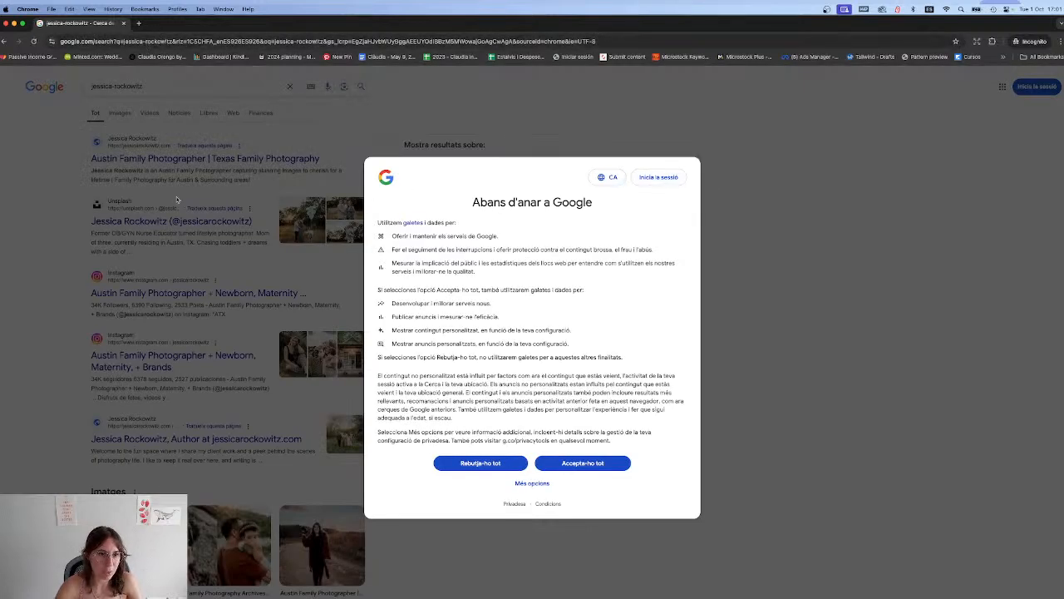
pyautogui.click(508, 471)
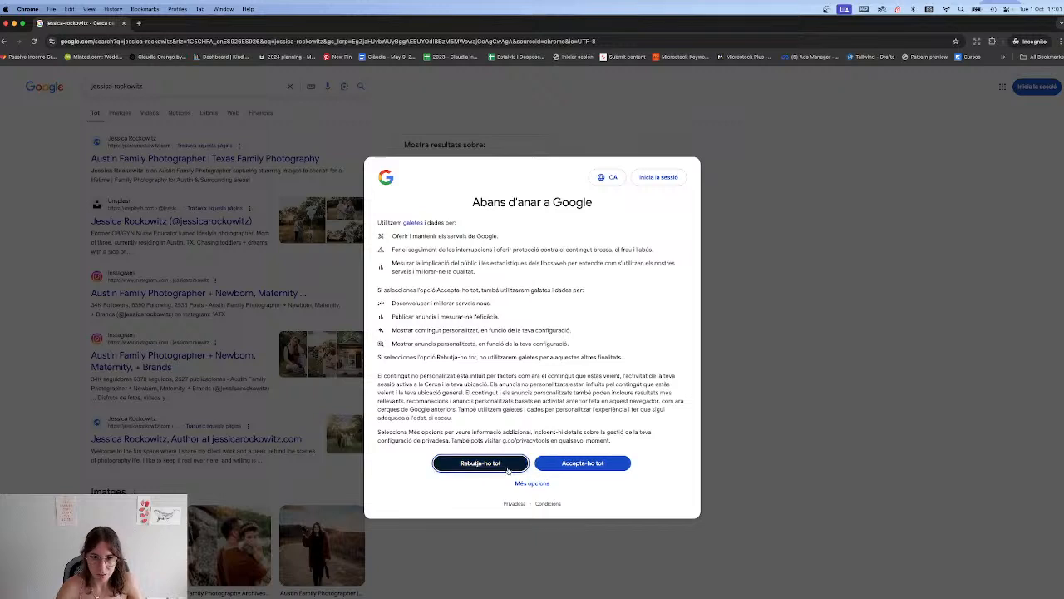
# Step: Try the photographer's Instagram and Unsplash profiles from the search results, and close the incognito window
pyautogui.click(143, 293)
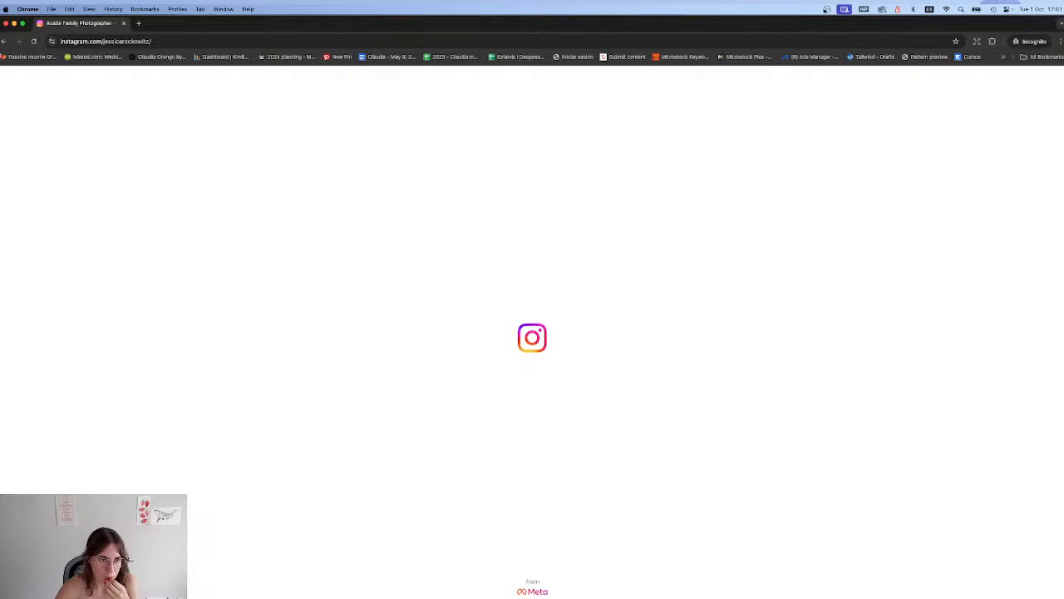
pyautogui.click(4, 42)
pyautogui.click(175, 222)
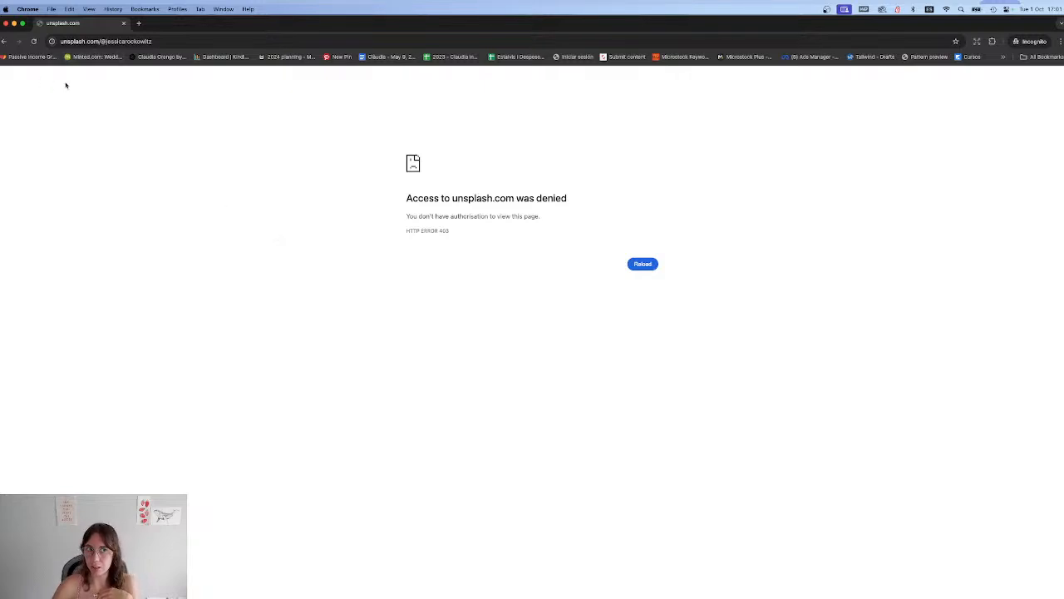
pyautogui.click(5, 23)
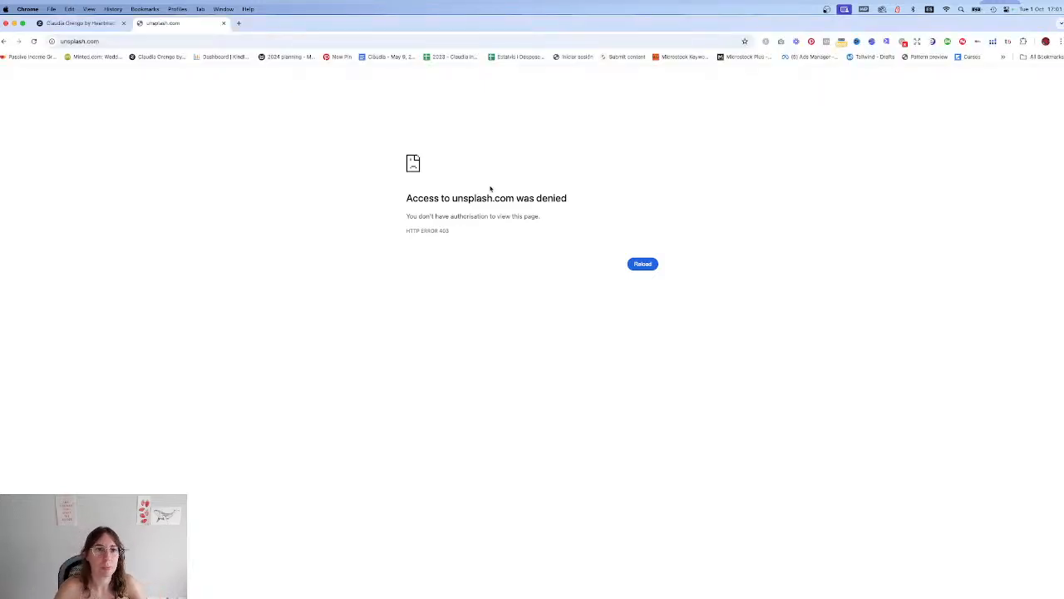
# Step: Switch to Finder and preview the photos of the family walking and the dog at the red door in the family + holidays folder
pyautogui.click(91, 24)
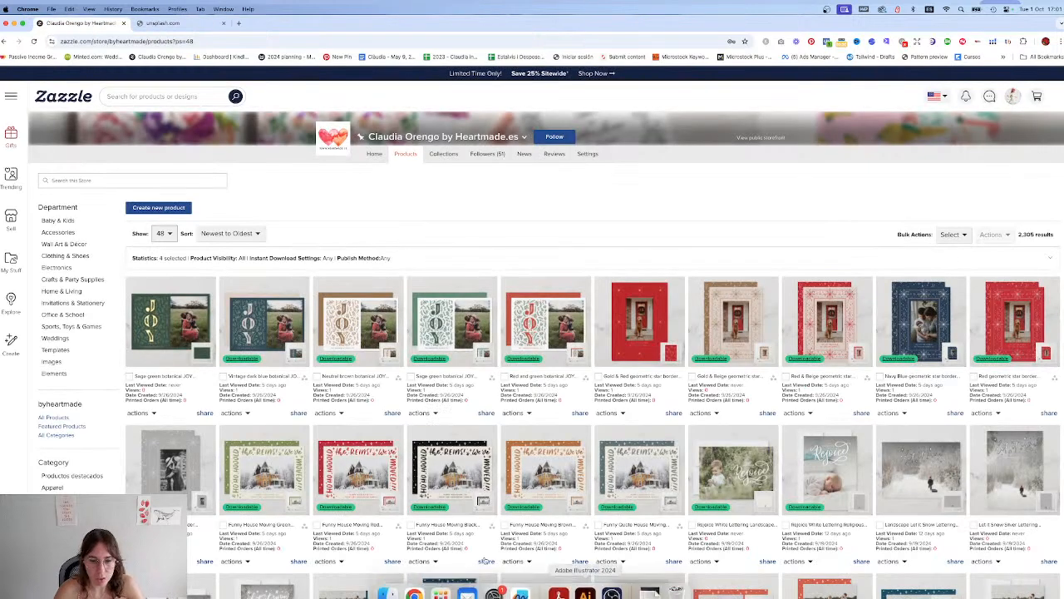
pyautogui.click(388, 593)
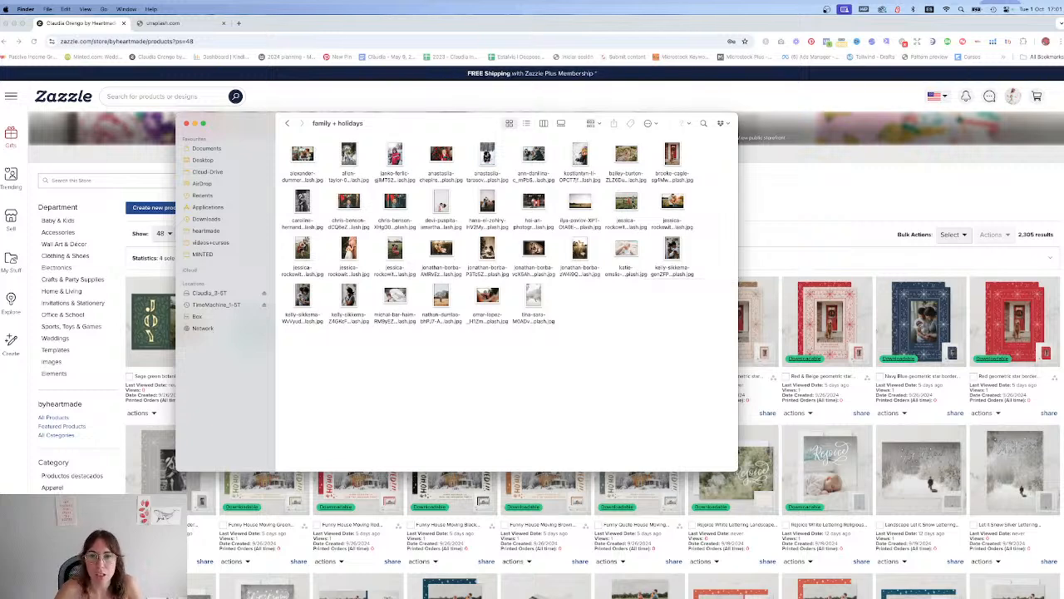
pyautogui.click(632, 206)
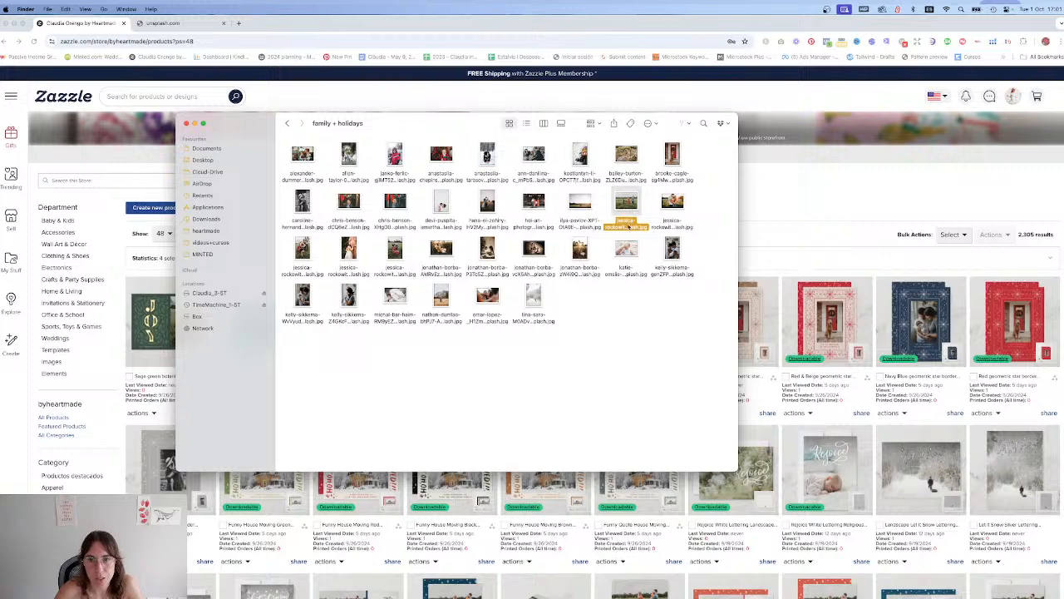
pyautogui.press('space')
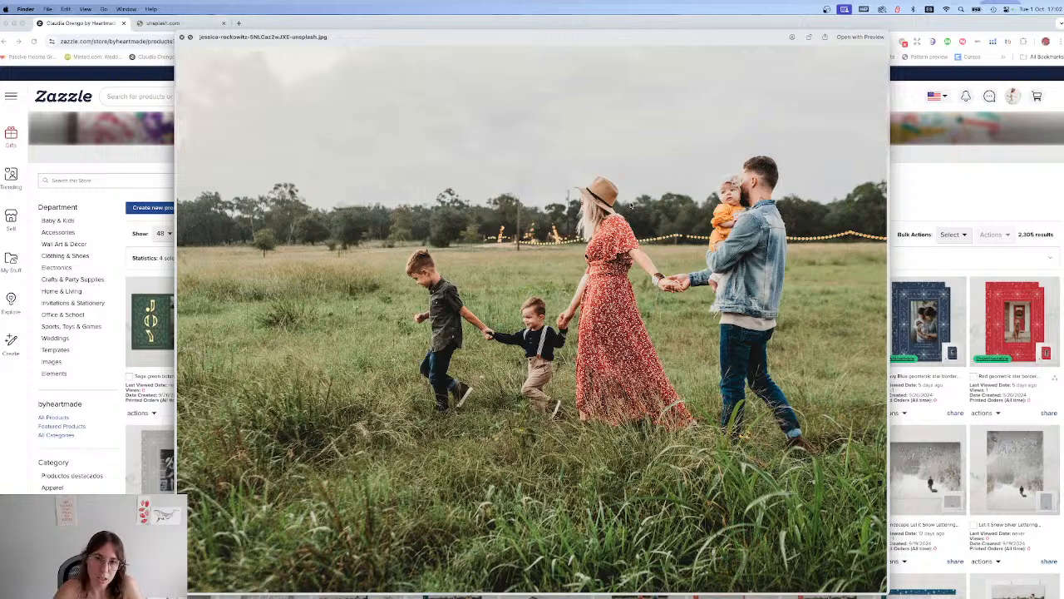
pyautogui.press('space')
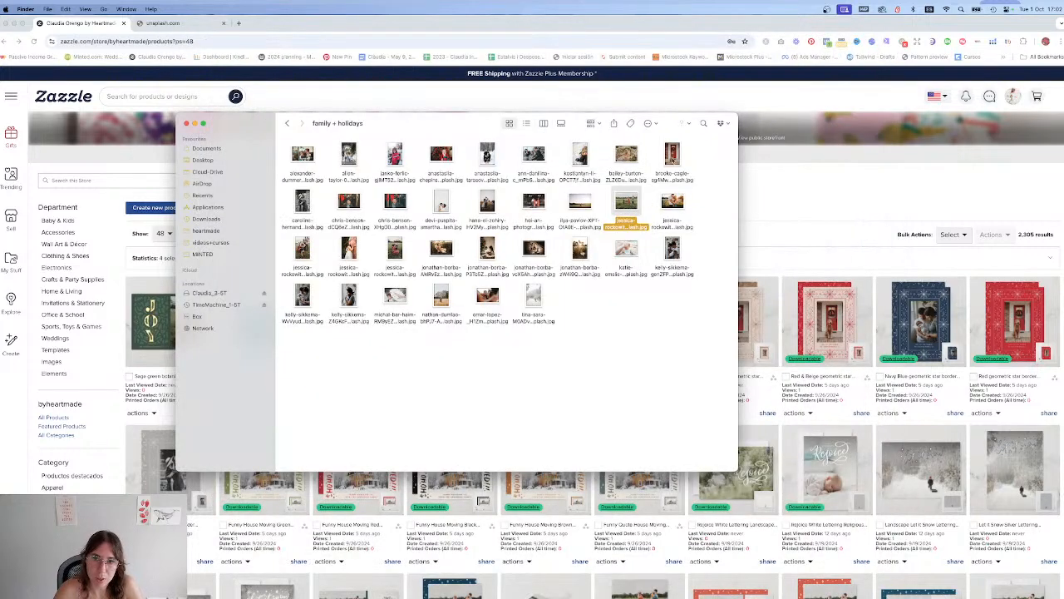
pyautogui.click(672, 158)
pyautogui.press('space')
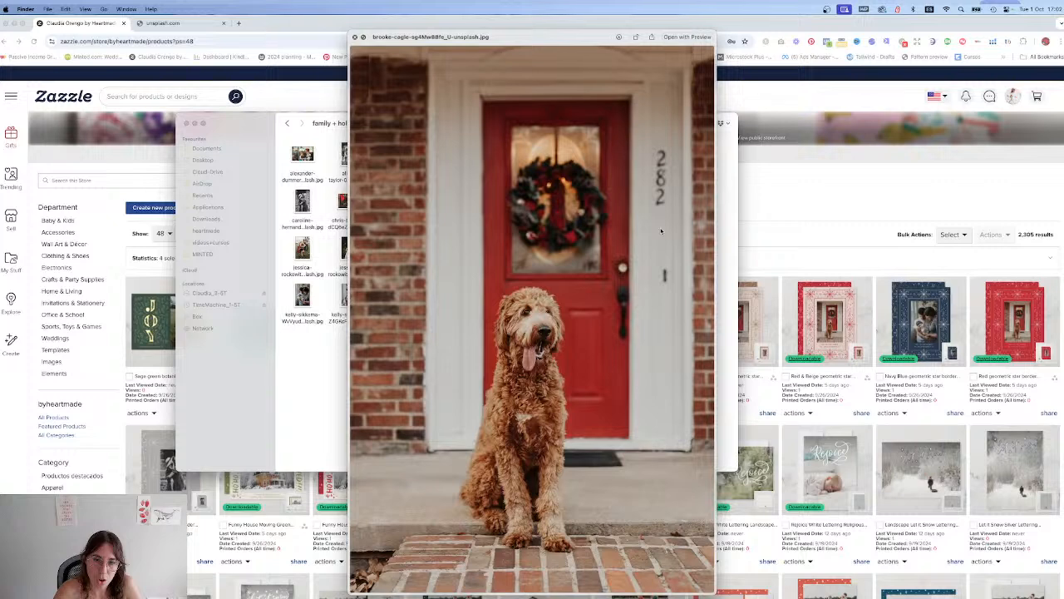
pyautogui.press('space')
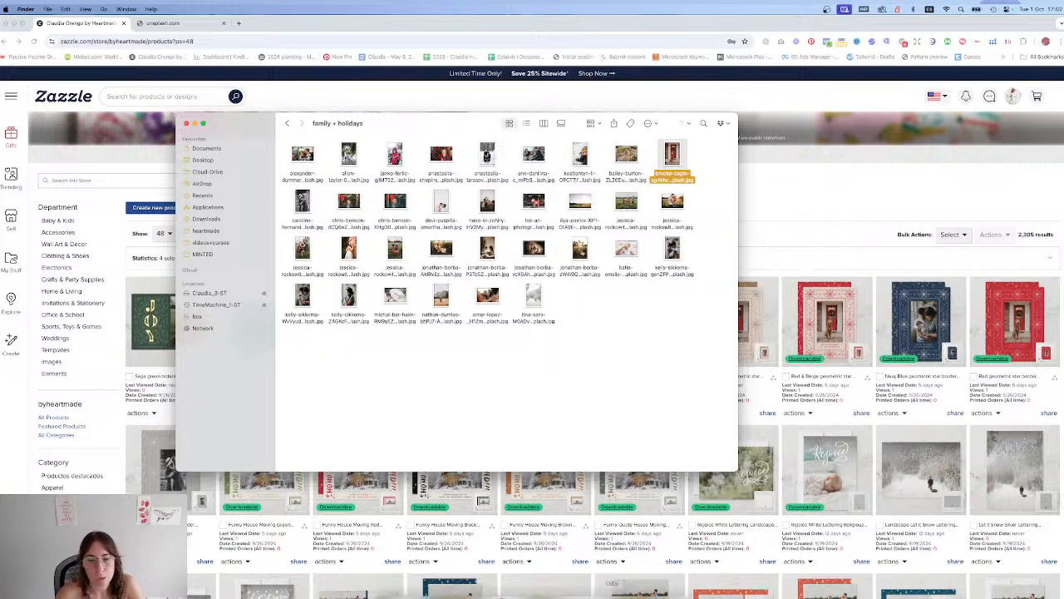
# Step: Switch to Illustrator and duplicate the green Faith Hope Love card's artboard into the empty space above the original
pyautogui.click(582, 592)
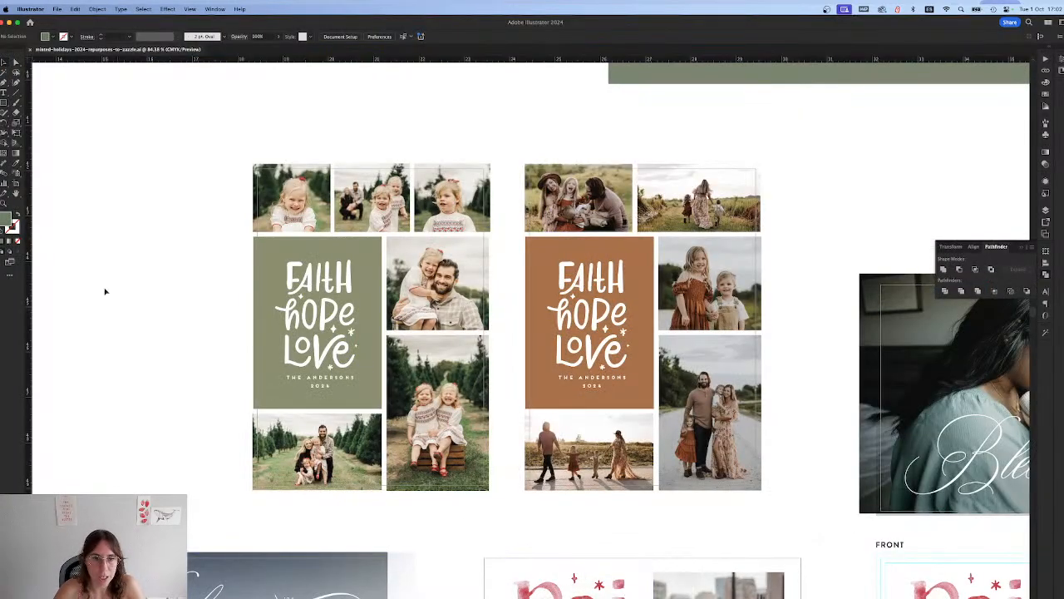
pyautogui.moveTo(202, 274); pyautogui.dragTo(314, 332)
pyautogui.scroll(3, 607, 332)
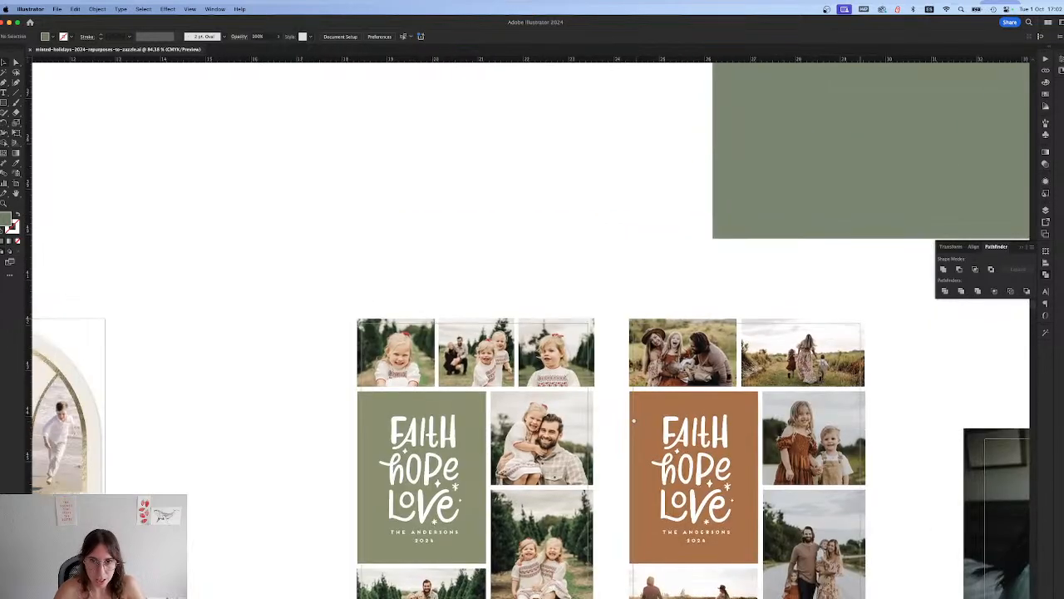
pyautogui.scroll(-1, 544, 349)
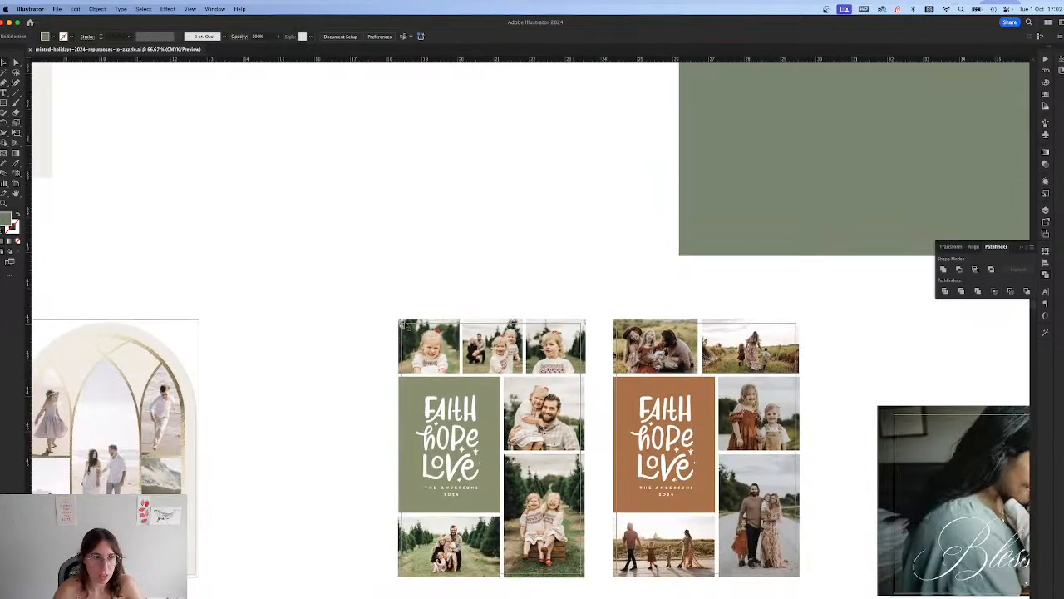
pyautogui.click(17, 184)
pyautogui.moveTo(456, 407); pyautogui.dragTo(470, 137)
pyautogui.scroll(5, 470, 137)
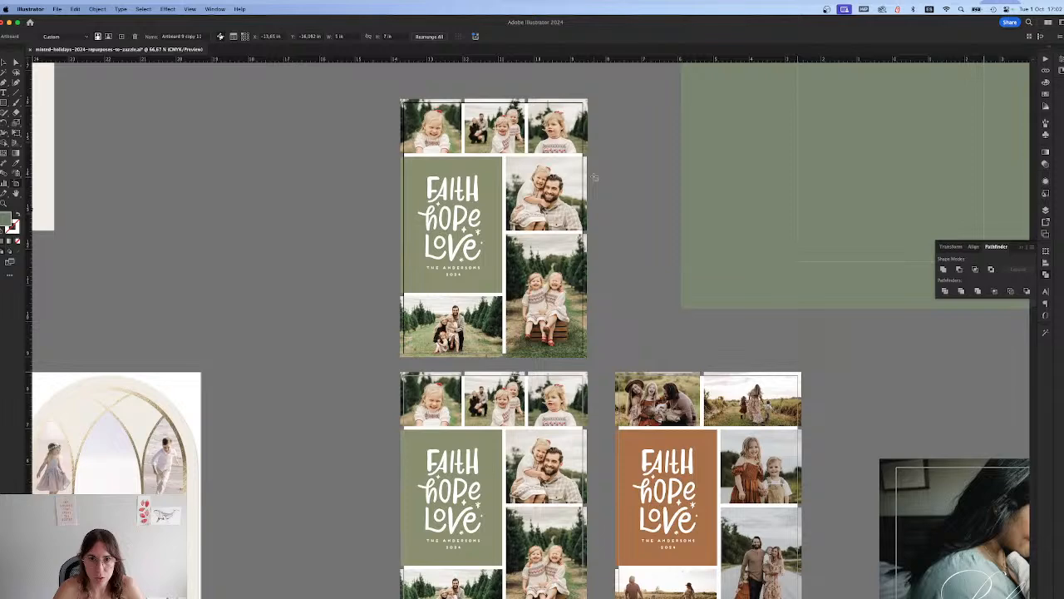
pyautogui.click(4, 63)
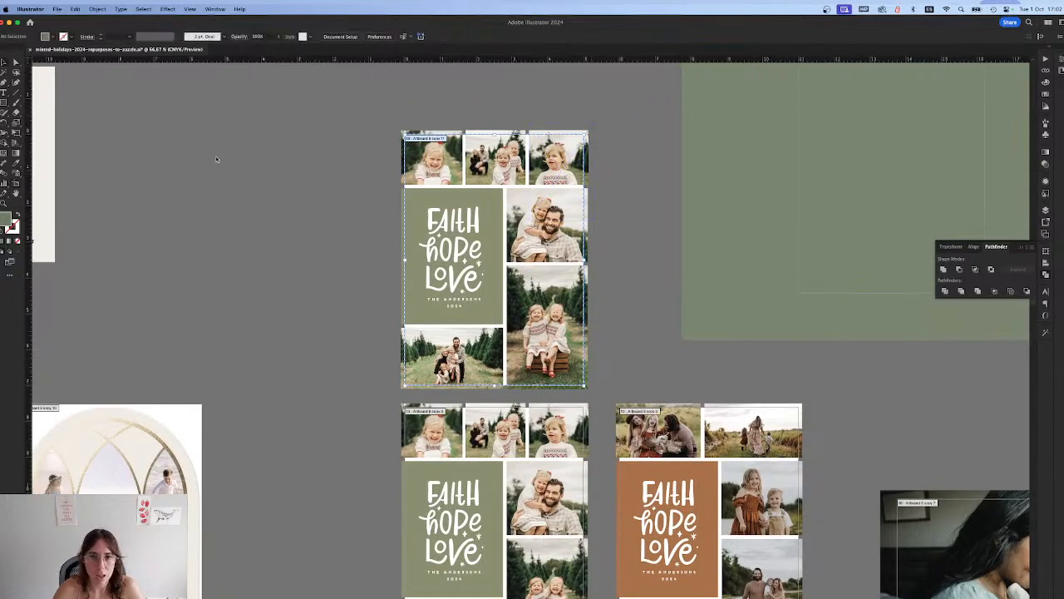
# Step: Delete all the photos from the duplicated green card
pyautogui.click(457, 214)
pyautogui.moveTo(372, 135); pyautogui.dragTo(520, 377)
pyautogui.press('Delete')
pyautogui.press('Delete')
pyautogui.moveTo(361, 356); pyautogui.dragTo(513, 384)
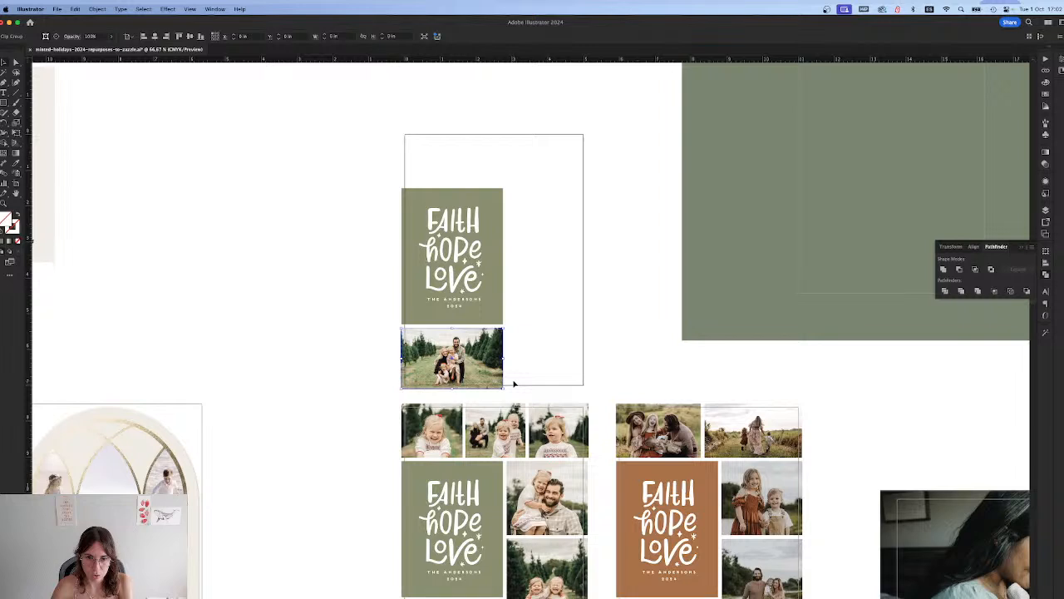
pyautogui.press('Delete')
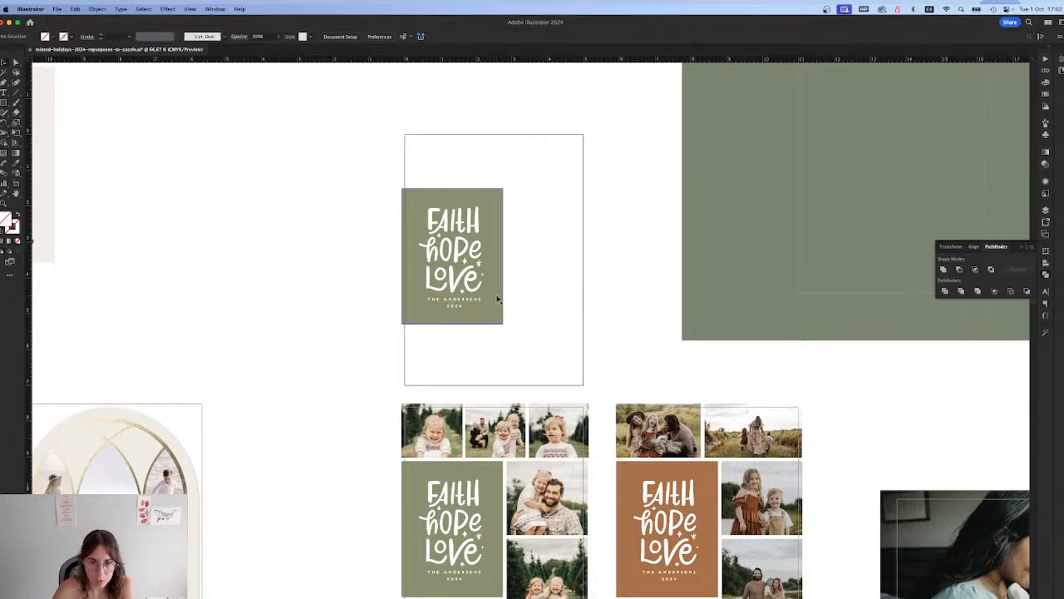
# Step: Delete the green rectangle behind the lettering on the duplicated card
pyautogui.click(497, 299)
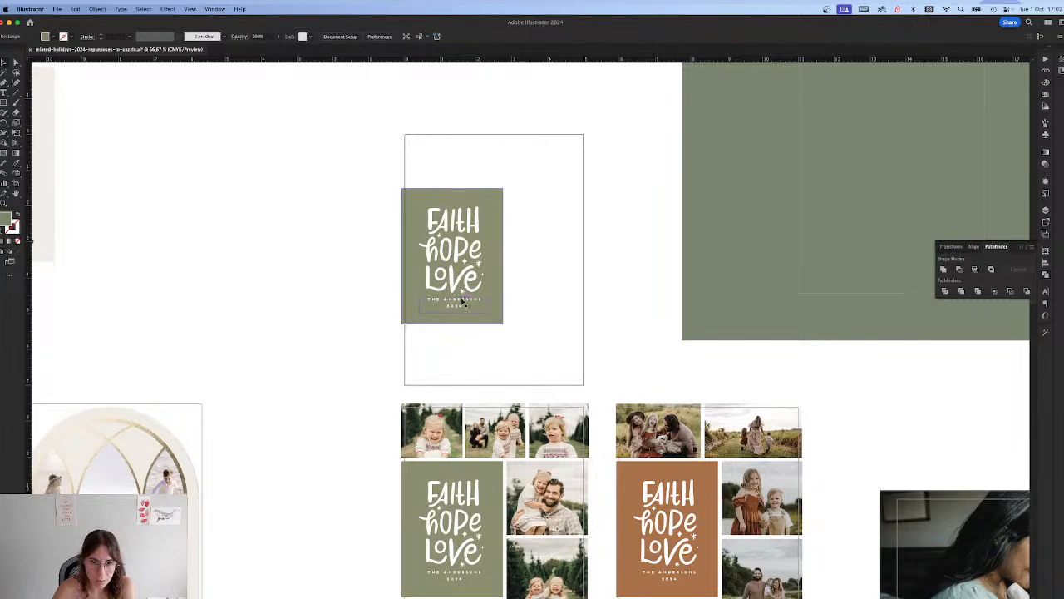
pyautogui.press('Delete')
pyautogui.click(463, 301)
pyautogui.press('super+shift+a')
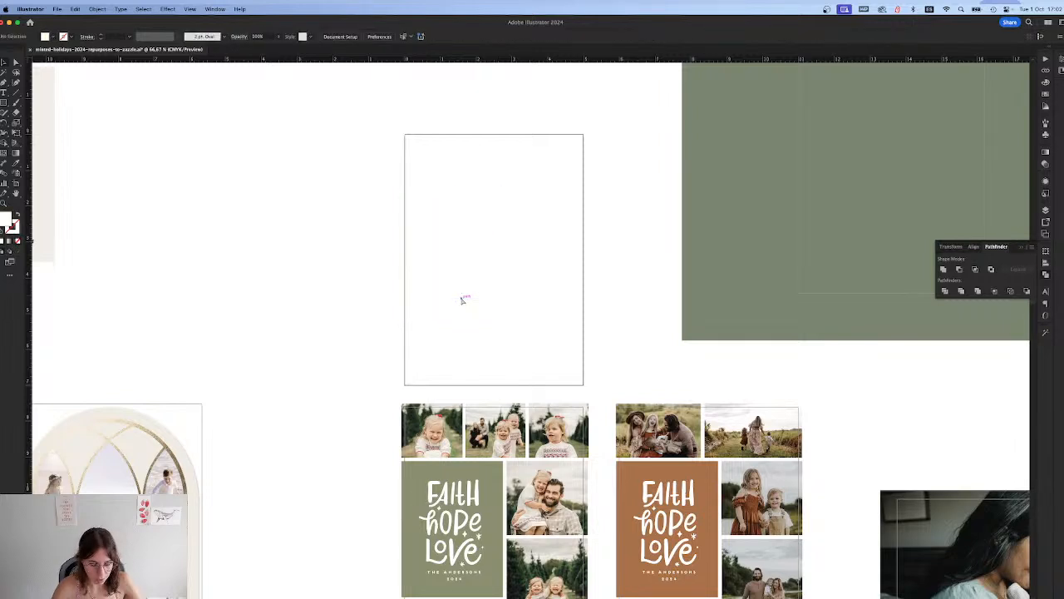
# Step: Delete the family name and year text from inside the white lettering group on the duplicated card
pyautogui.click(463, 301)
pyautogui.click(351, 272)
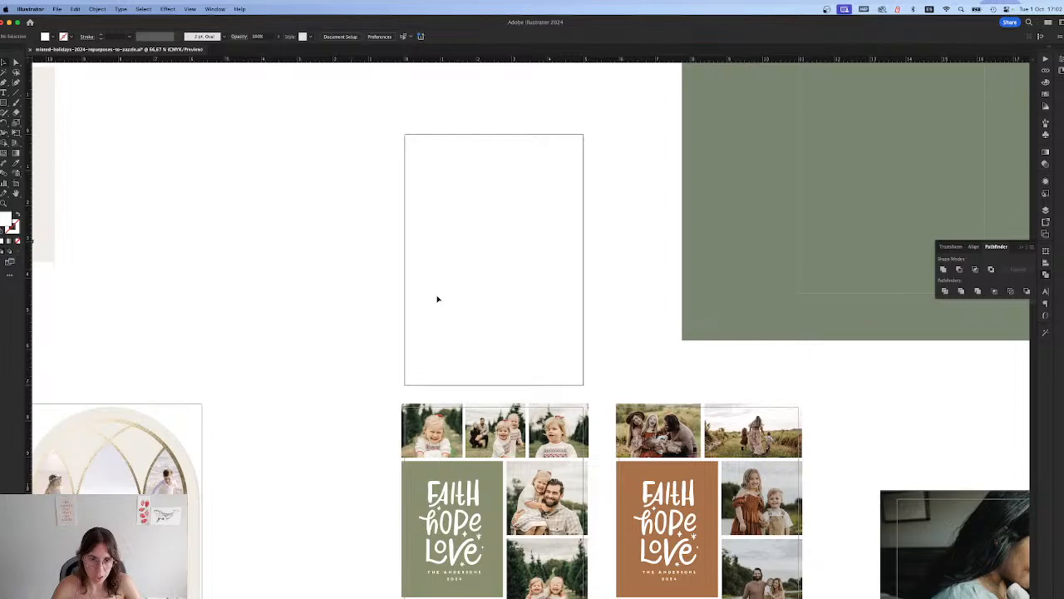
pyautogui.click(443, 304)
pyautogui.doubleClick(445, 304)
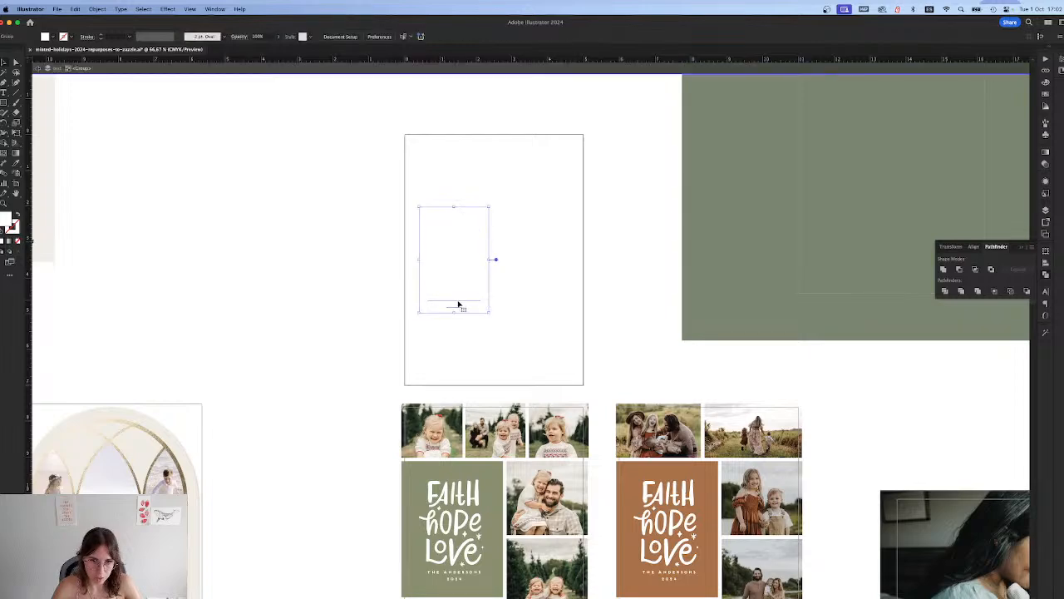
pyautogui.click(454, 305)
pyautogui.press('Delete')
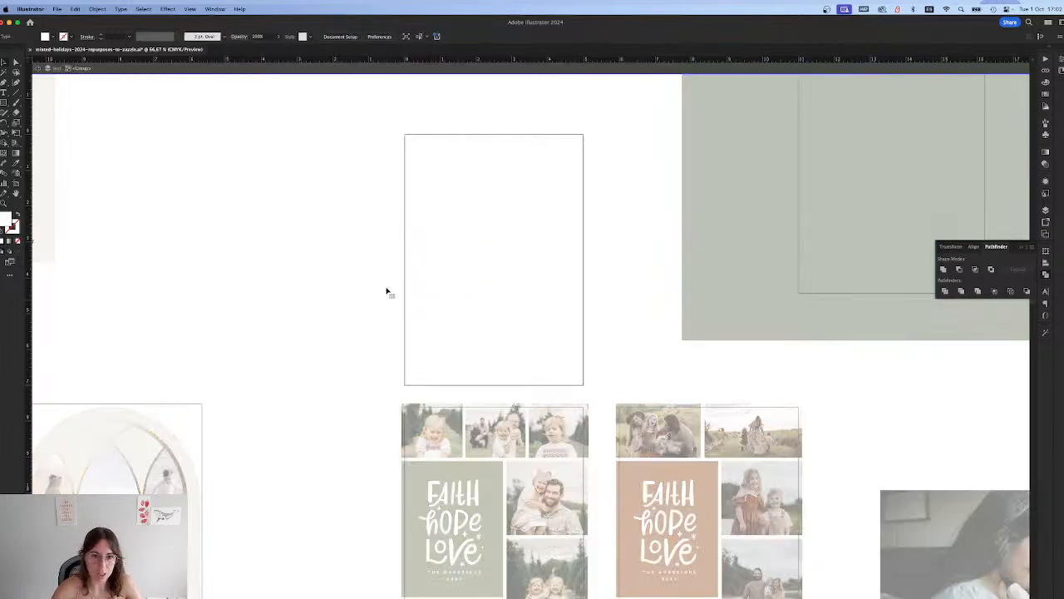
pyautogui.doubleClick(340, 280)
# Step: Create an artboard fitted to the Faith Hope Love lettering and delete the 5 x 7 in artboard around it
pyautogui.click(473, 276)
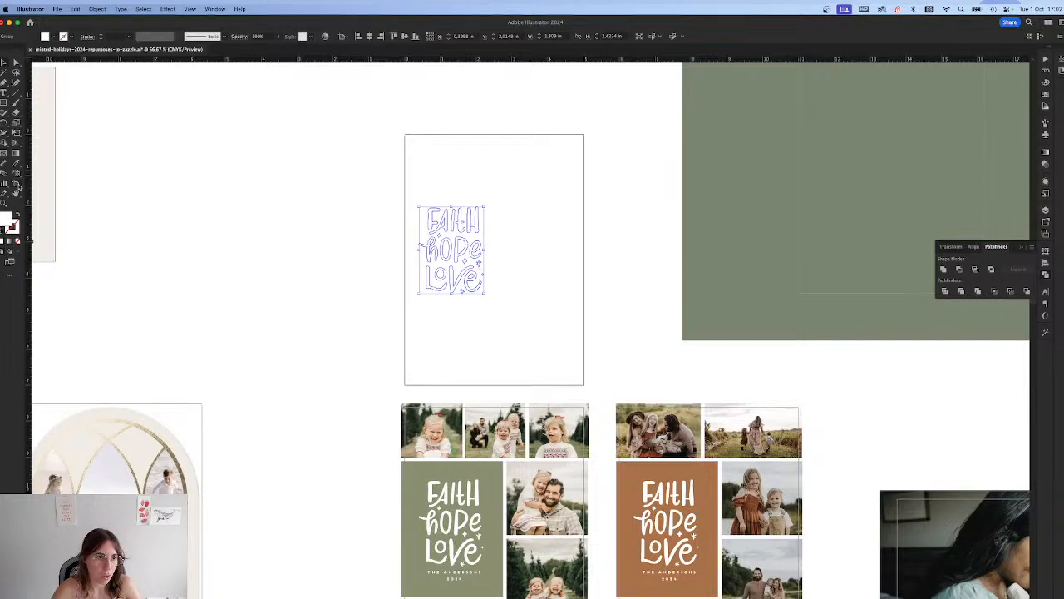
pyautogui.click(19, 186)
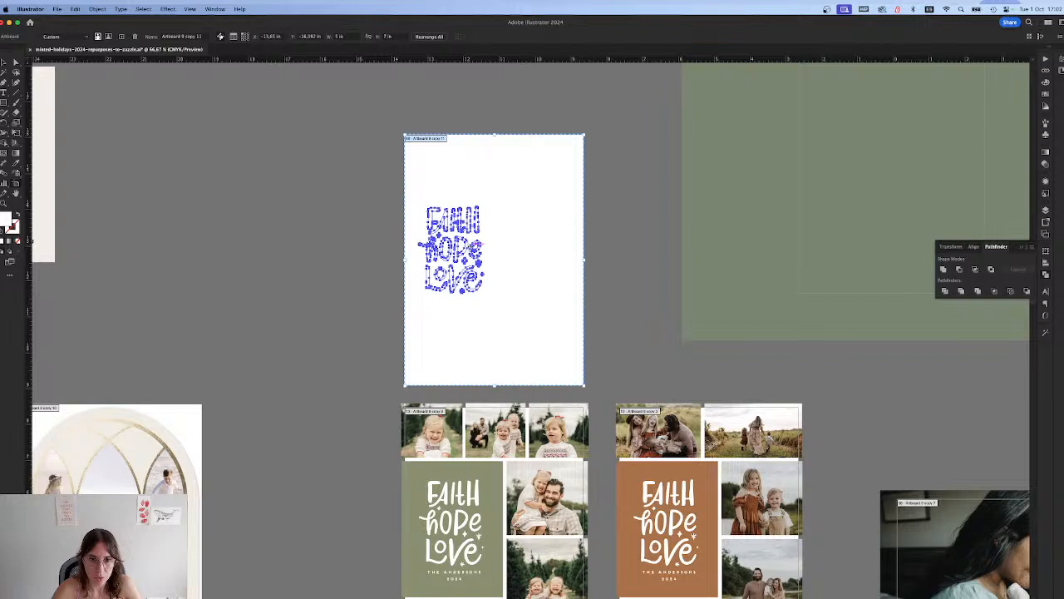
pyautogui.click(467, 247)
pyautogui.click(507, 184)
pyautogui.press('Delete')
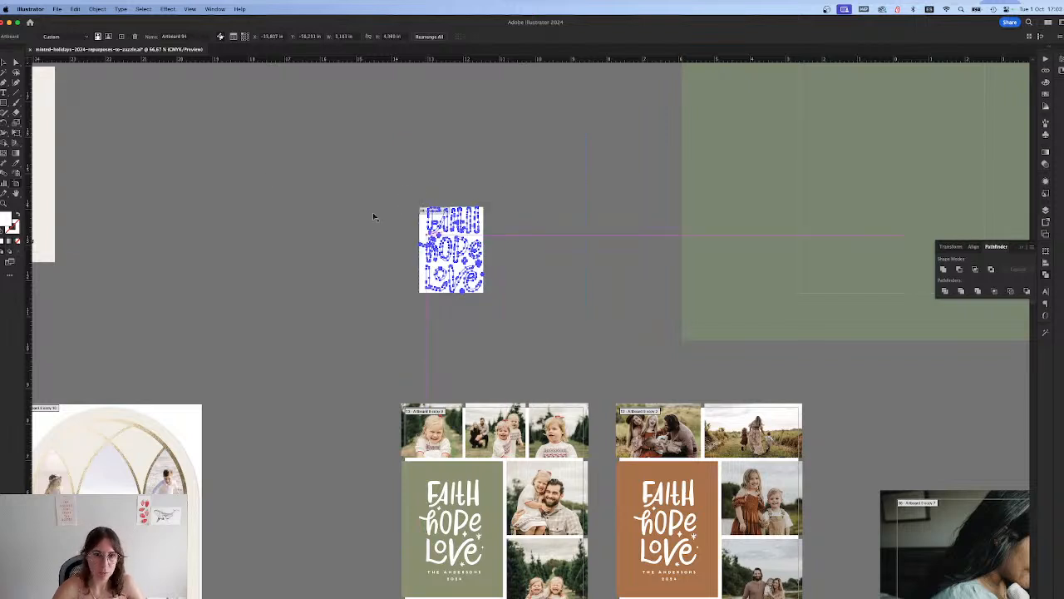
pyautogui.press('Escape')
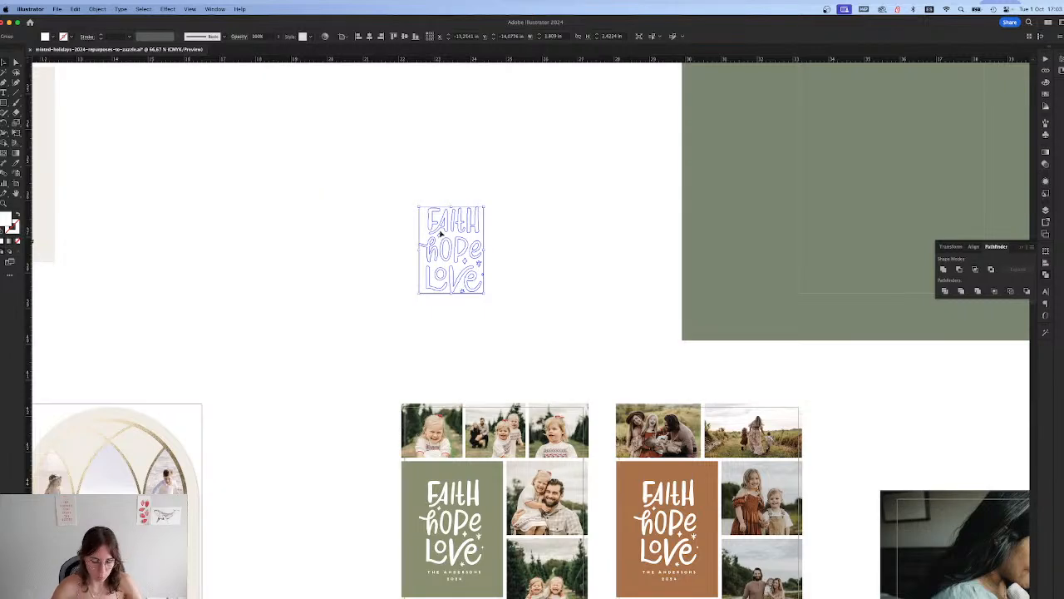
# Step: Set up an SVG export of the lettering using artboard range 47, with the lettering folder as destination
pyautogui.click(440, 234)
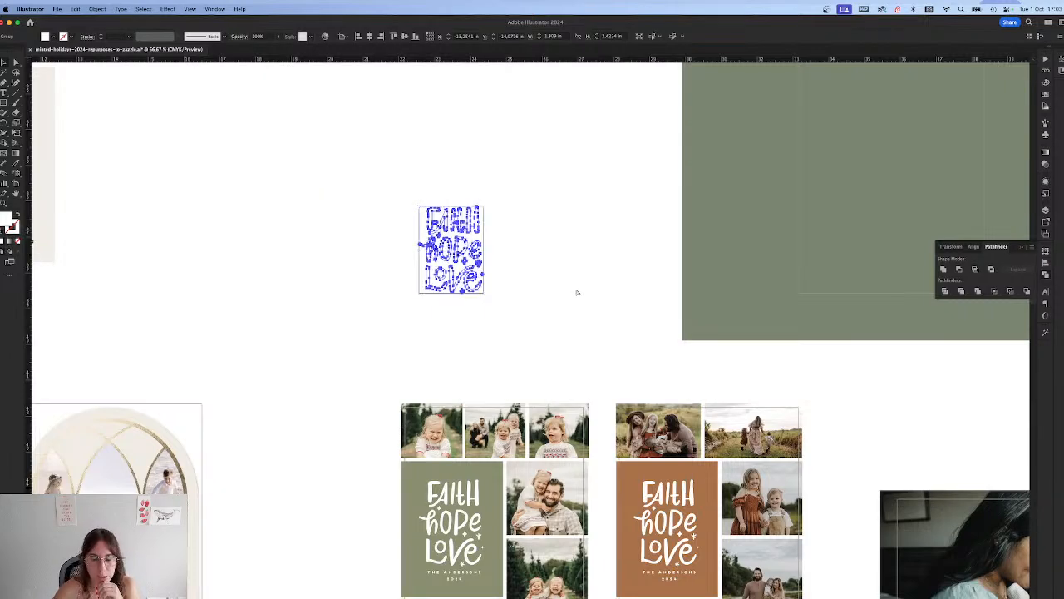
pyautogui.press('alt+super+e')
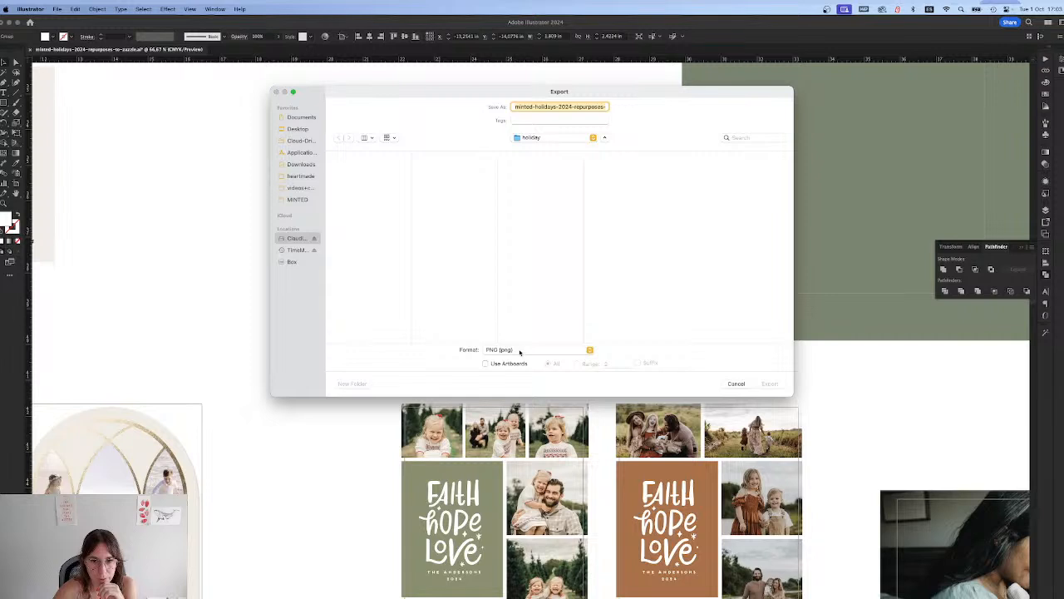
pyautogui.click(521, 350)
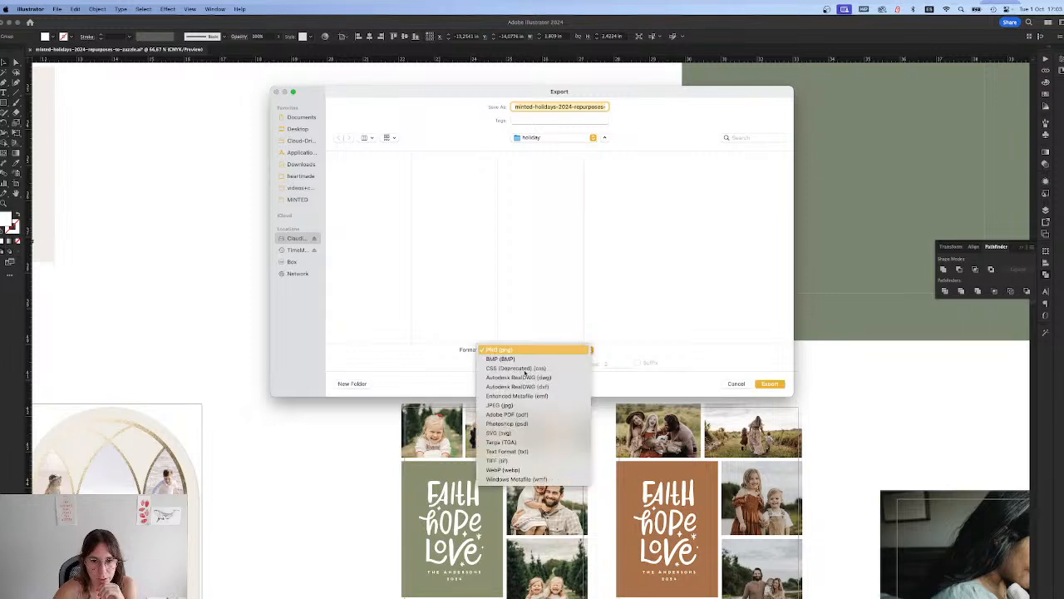
pyautogui.click(501, 433)
pyautogui.click(501, 366)
pyautogui.click(592, 364)
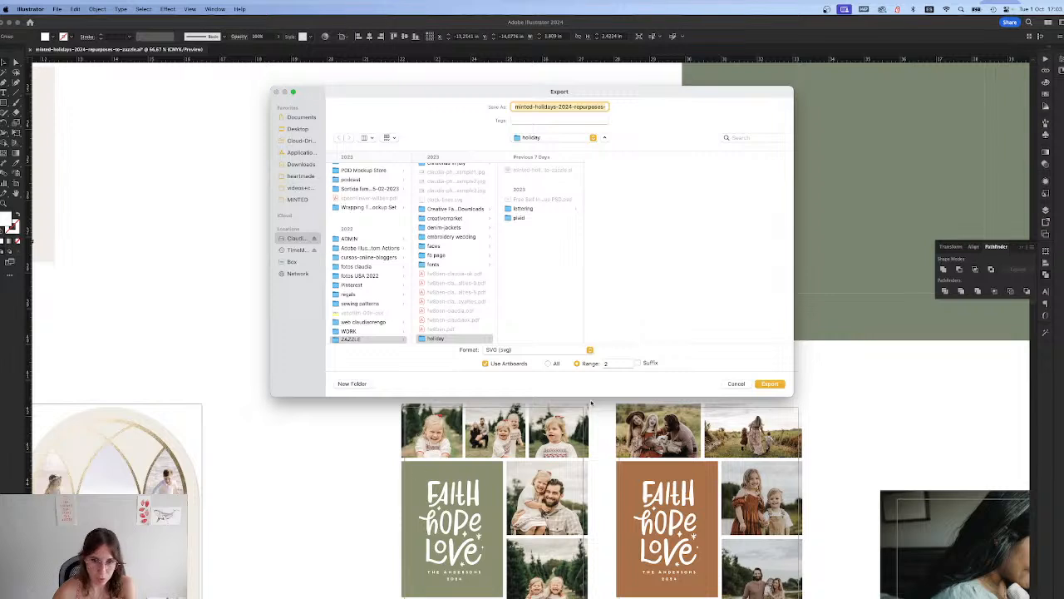
pyautogui.click(616, 363)
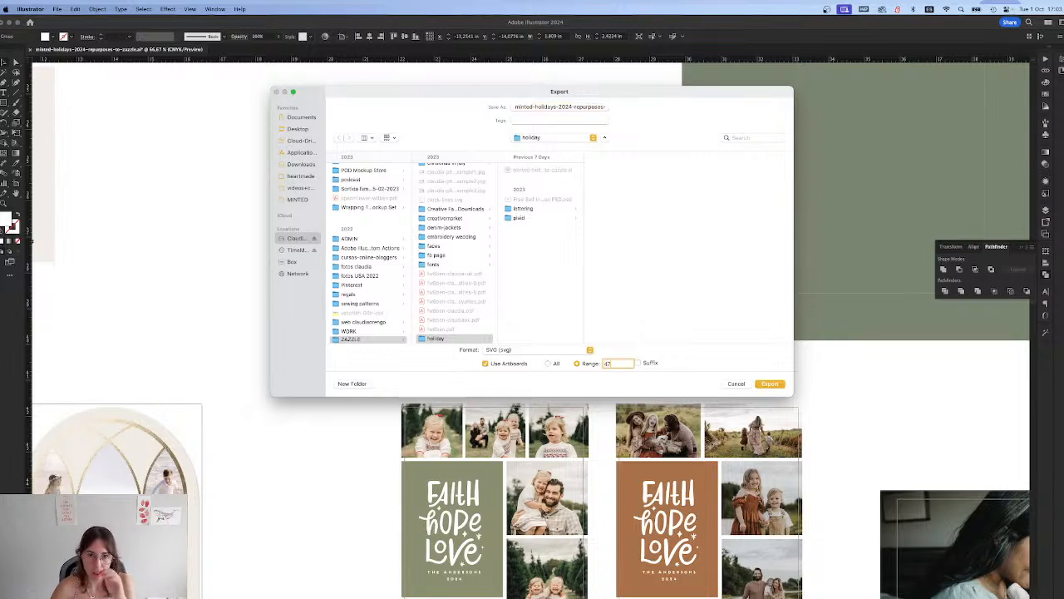
pyautogui.click(524, 209)
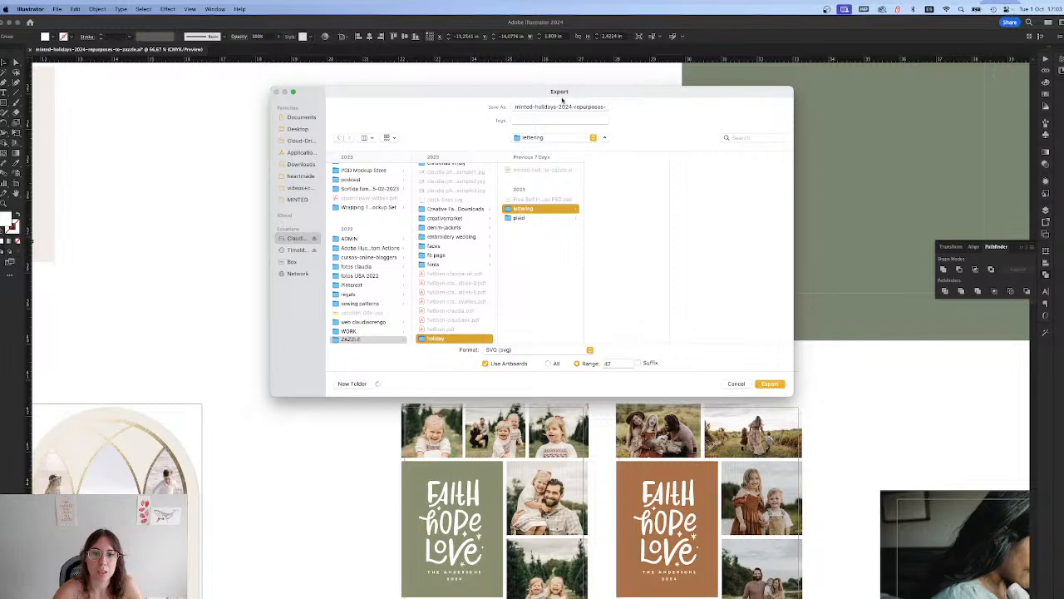
# Step: Name the export file faith-hope-love-lettering-zazzle.svg and export it with the current SVG options
pyautogui.moveTo(590, 108); pyautogui.dragTo(494, 107)
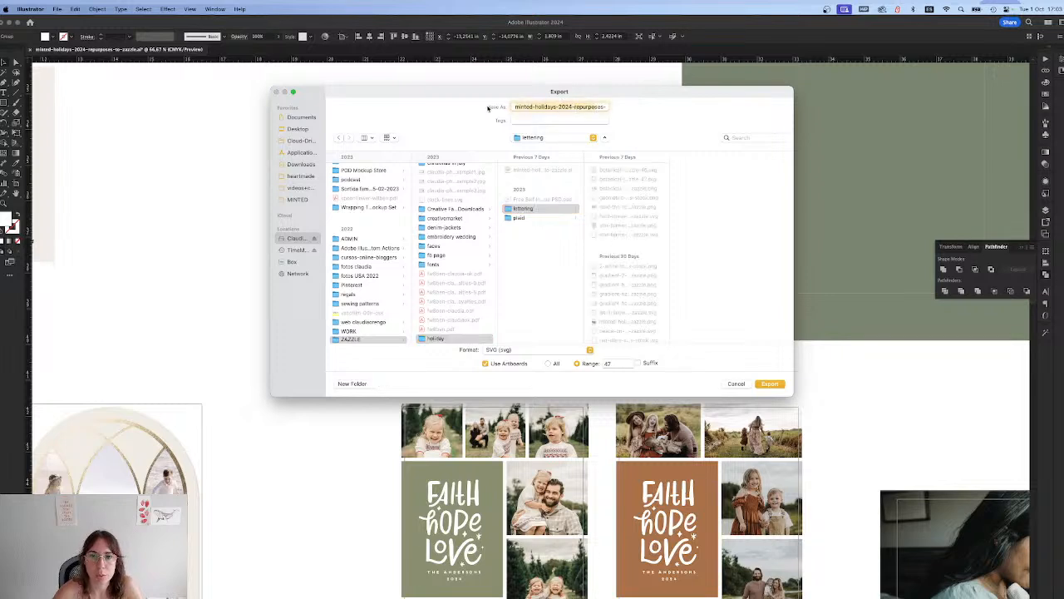
pyautogui.press('Delete')
pyautogui.press('Delete')
pyautogui.press('Delete')
pyautogui.press('Delete')
pyautogui.press('Delete')
pyautogui.press('Delete')
pyautogui.press('Delete')
pyautogui.press('Delete')
pyautogui.press('Delete')
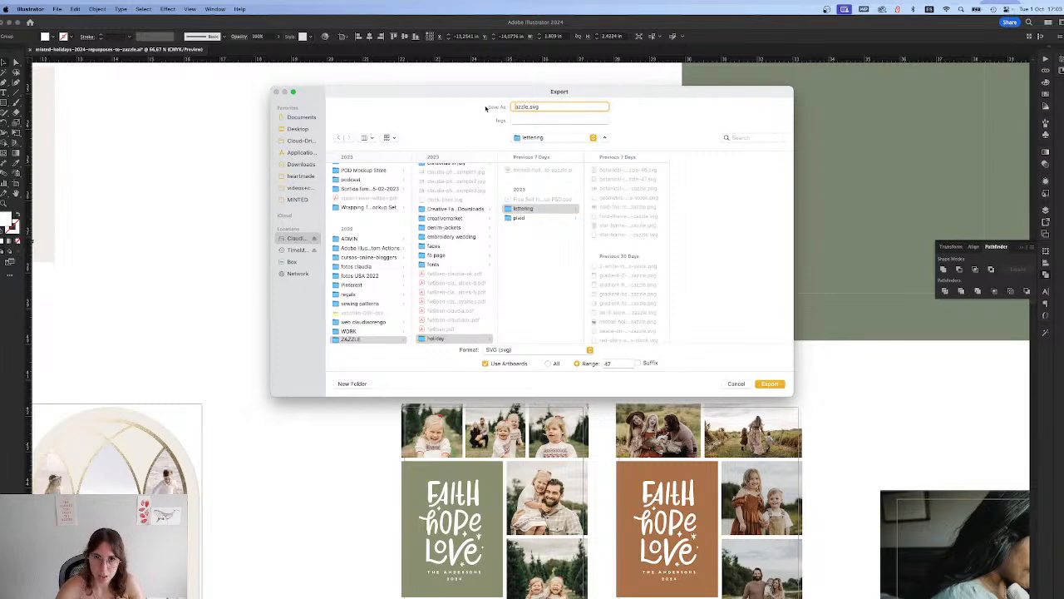
pyautogui.write('z')
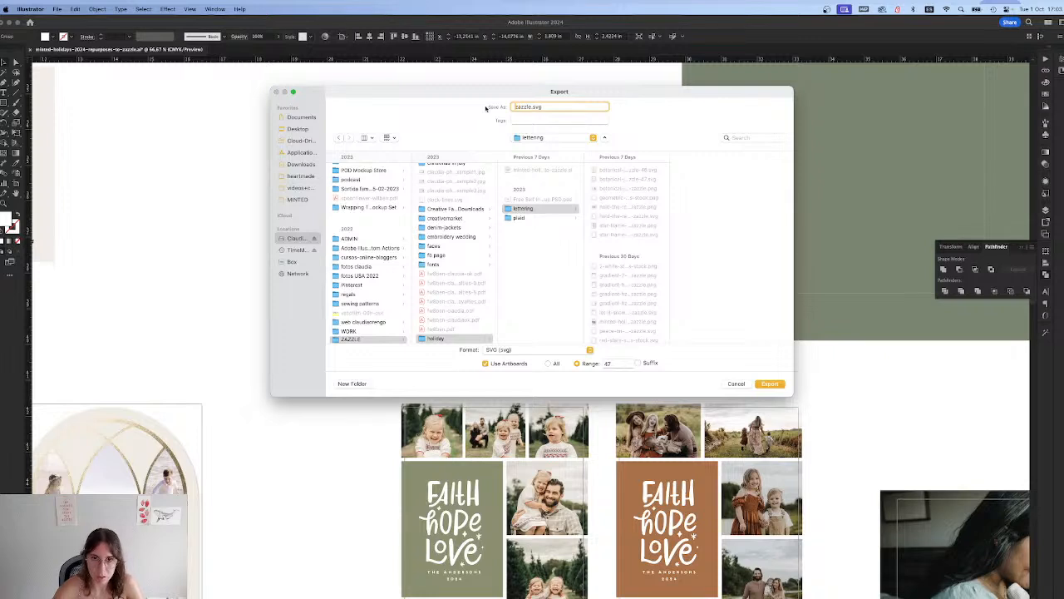
pyautogui.write('faith-hope-')
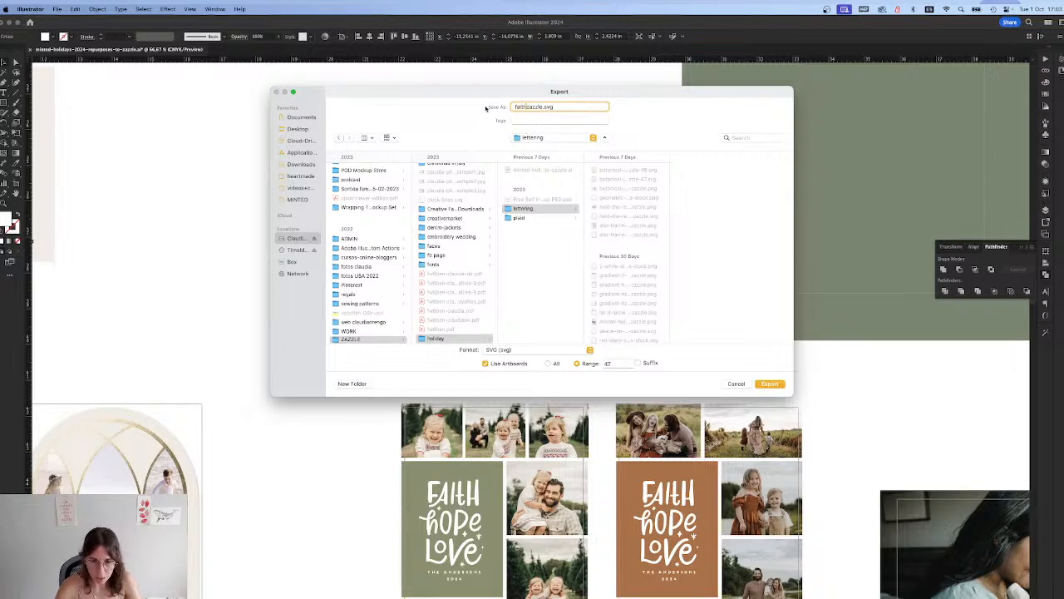
pyautogui.write('love-letter')
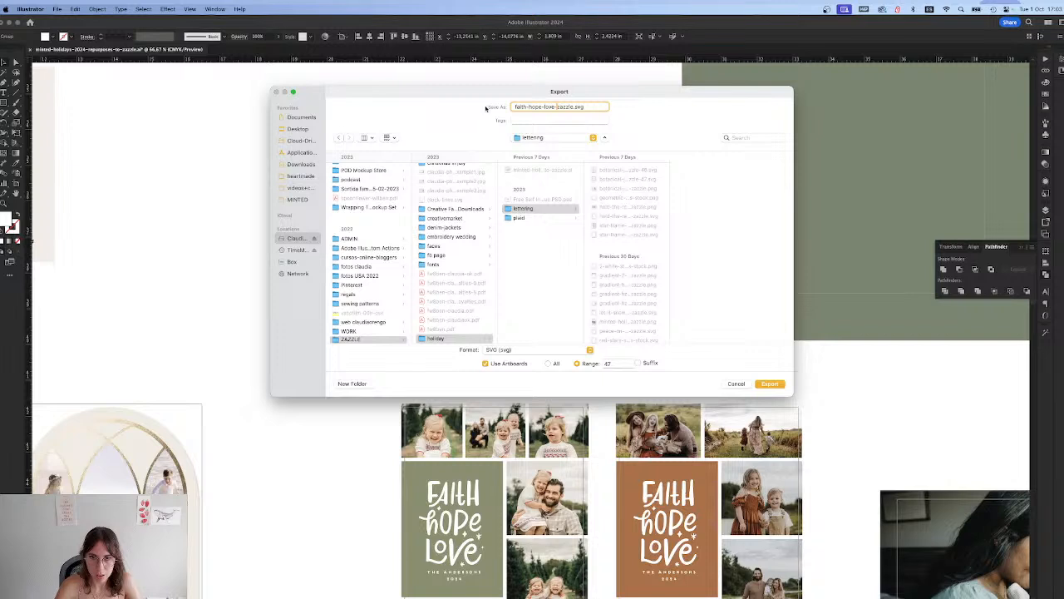
pyautogui.write('ing-')
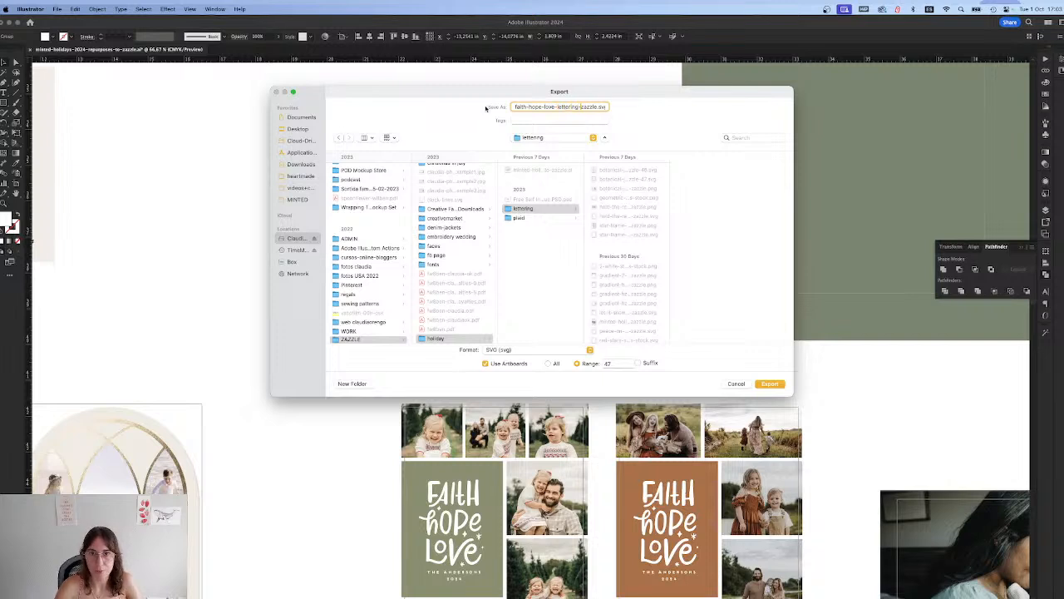
pyautogui.press('Return')
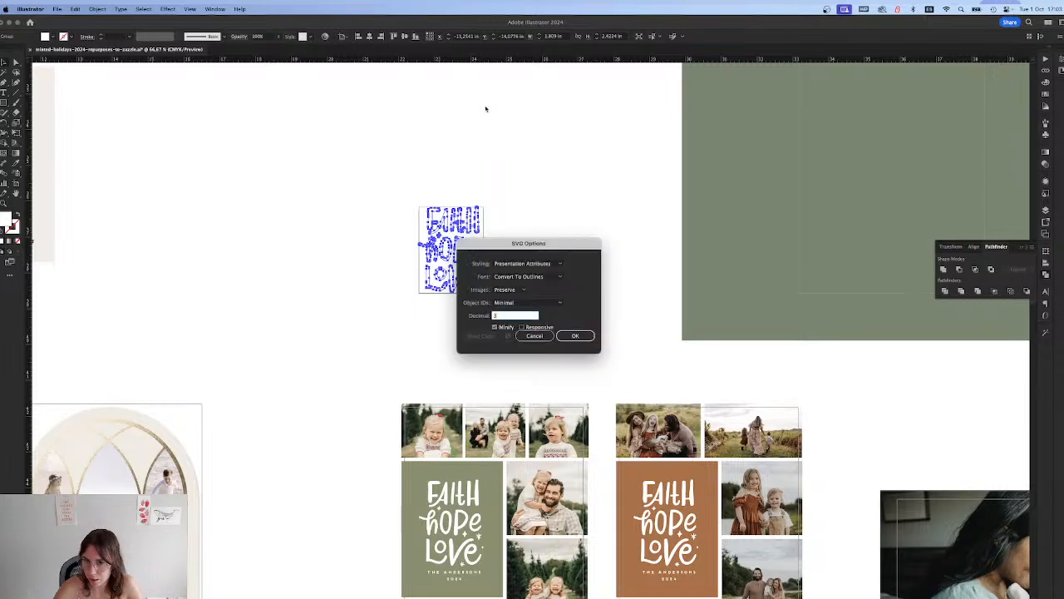
pyautogui.click(573, 337)
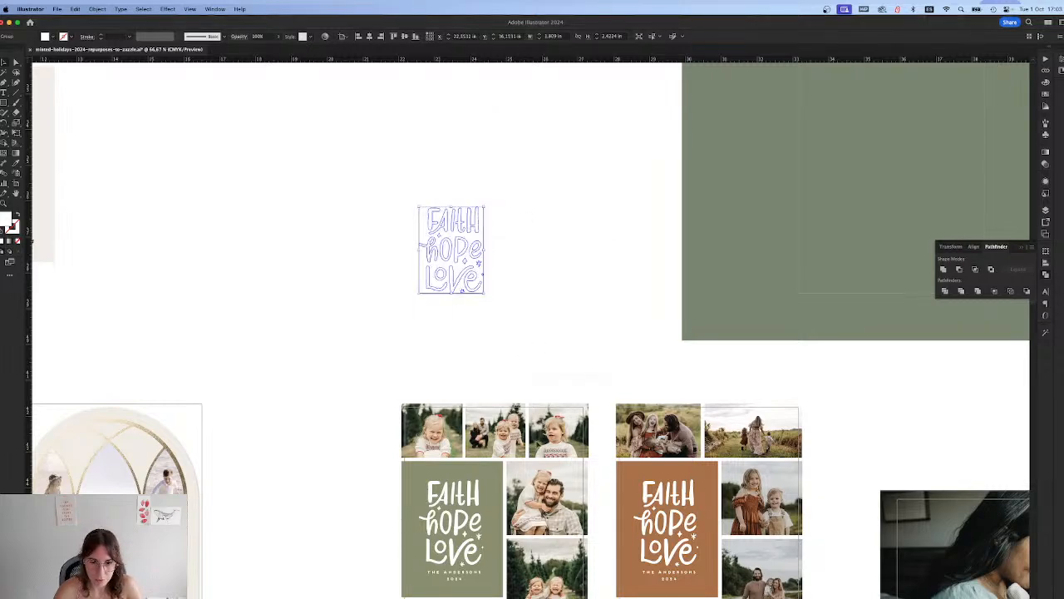
# Step: Try to export artboard 47 as faith-hope-love-lettering-zazzle.png at High (300 ppi) with a transparent background
pyautogui.scroll(-5, 483, 338)
pyautogui.hscroll(3, 482, 338)
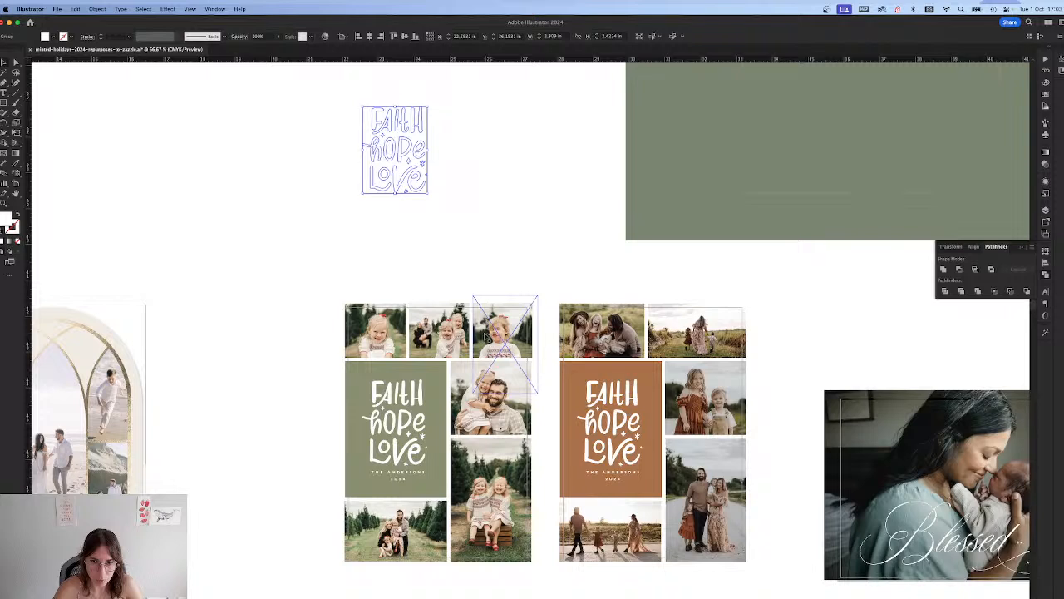
pyautogui.click(454, 356)
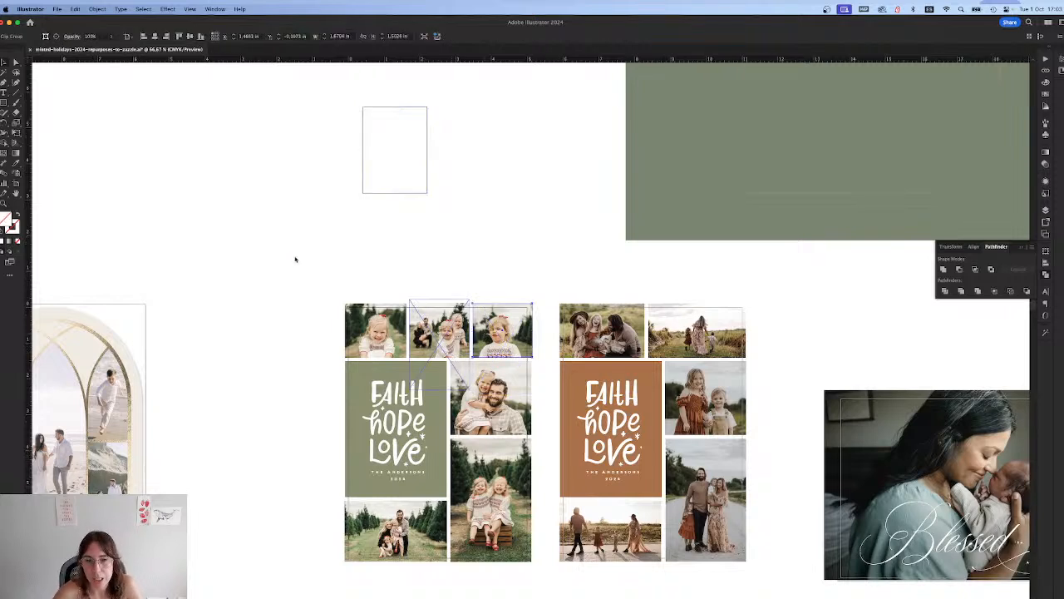
pyautogui.press('shift+super+e')
pyautogui.click(518, 350)
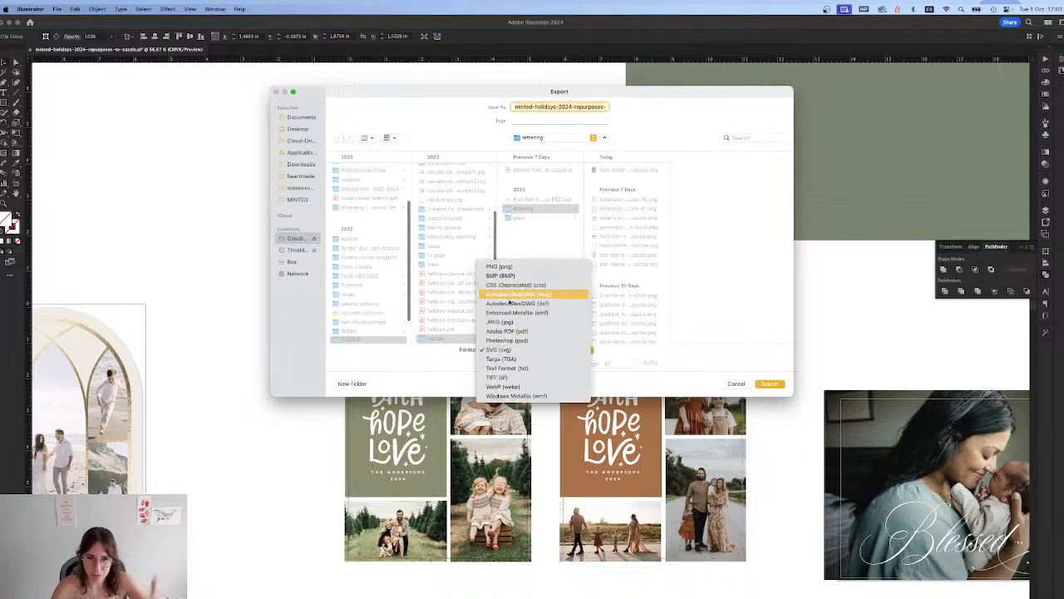
pyautogui.click(499, 266)
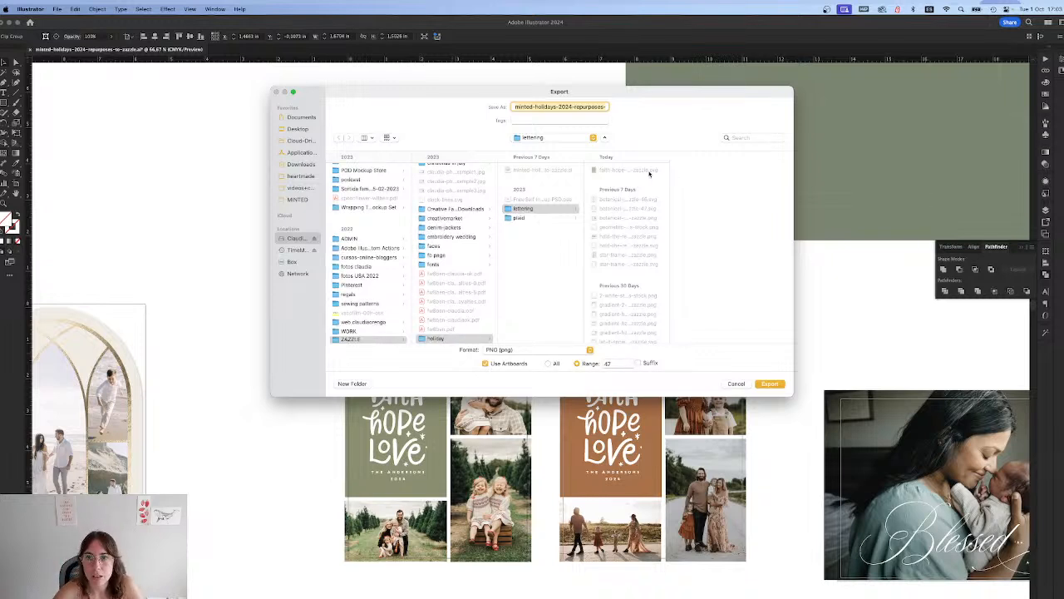
pyautogui.click(602, 169)
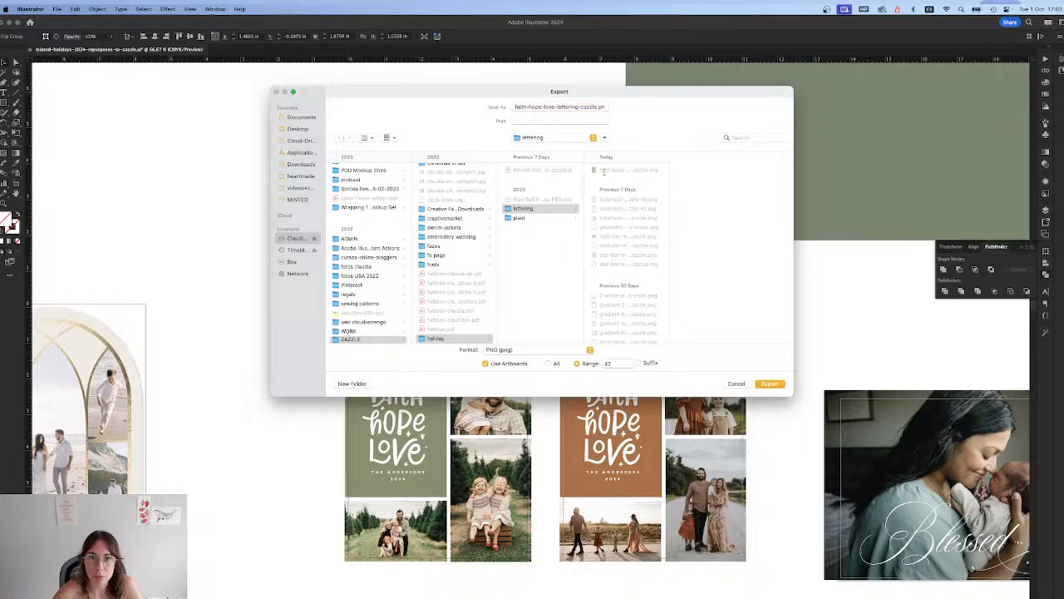
pyautogui.click(767, 385)
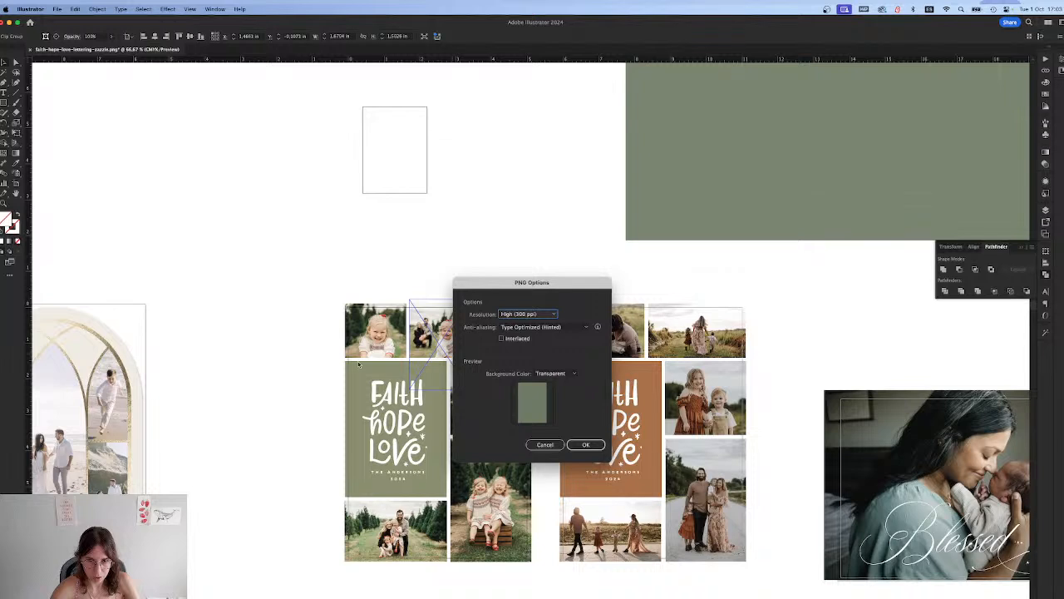
pyautogui.press('Return')
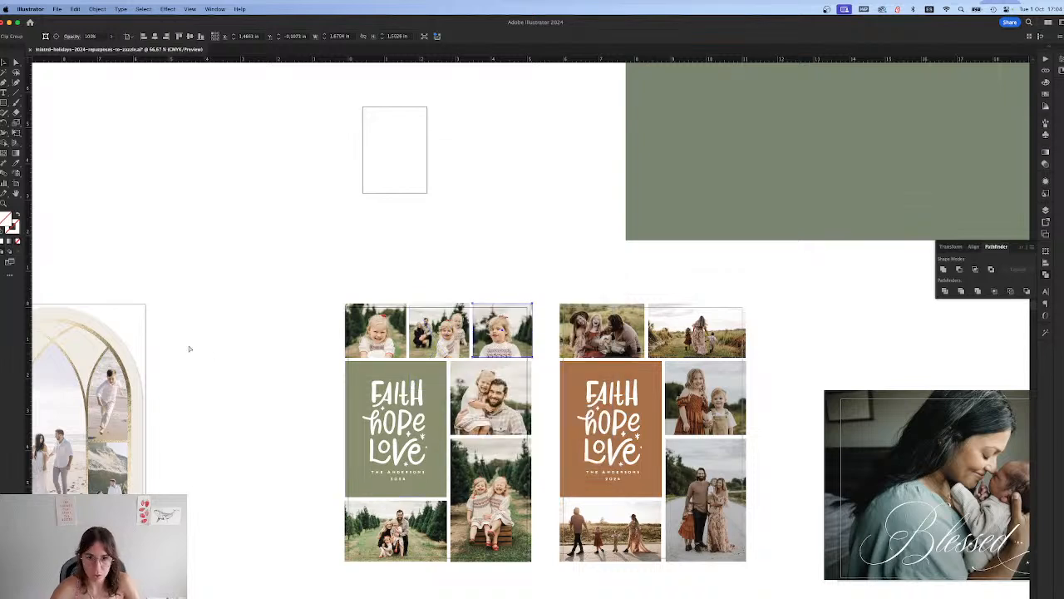
pyautogui.press('super+e')
pyautogui.click(501, 364)
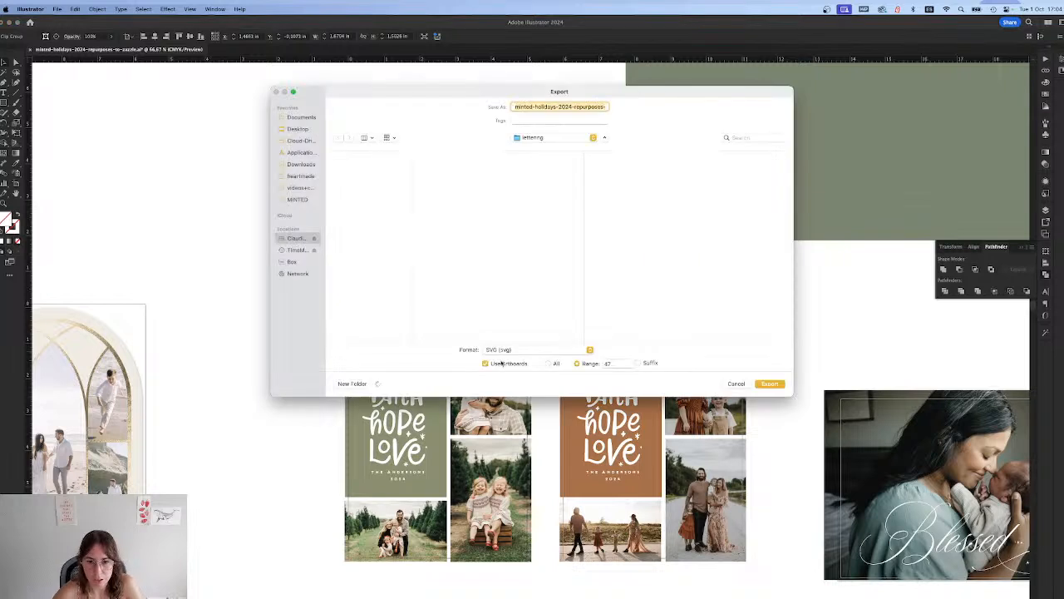
pyautogui.moveTo(613, 365); pyautogui.dragTo(584, 365)
pyautogui.write('13')
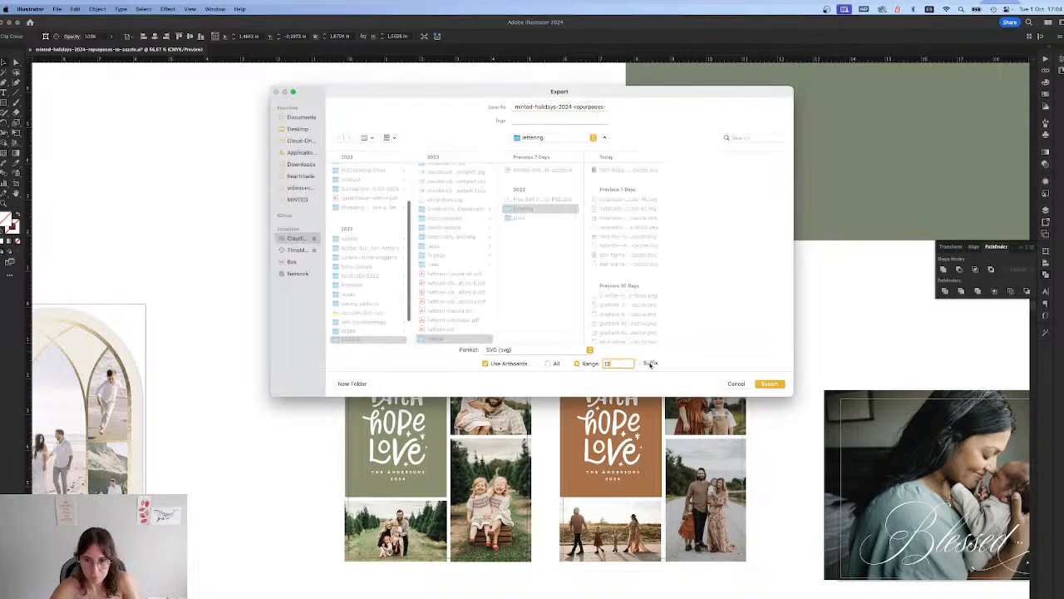
pyautogui.click(613, 173)
pyautogui.click(769, 383)
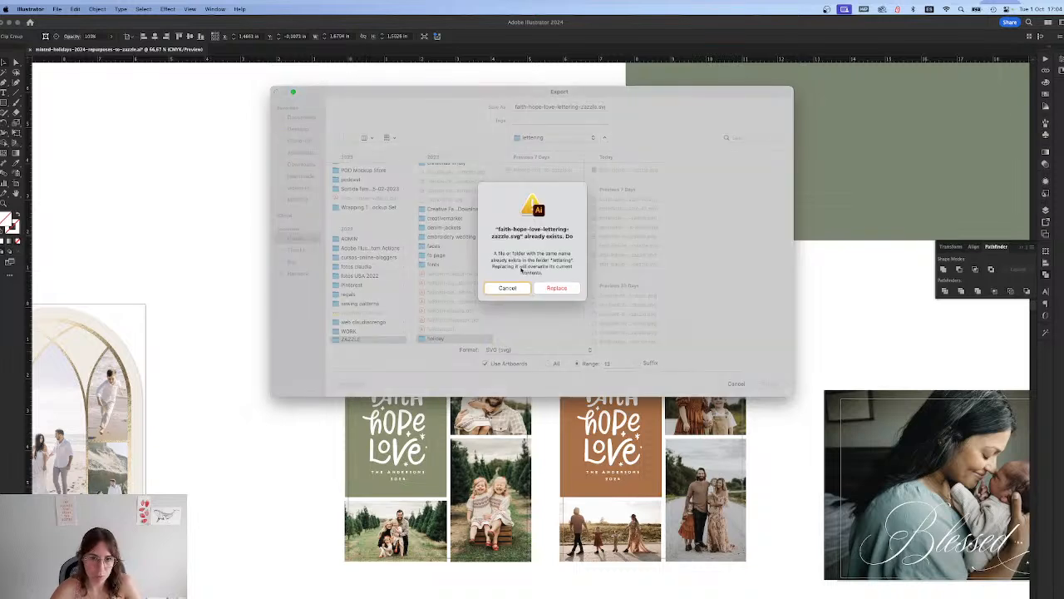
pyautogui.click(509, 288)
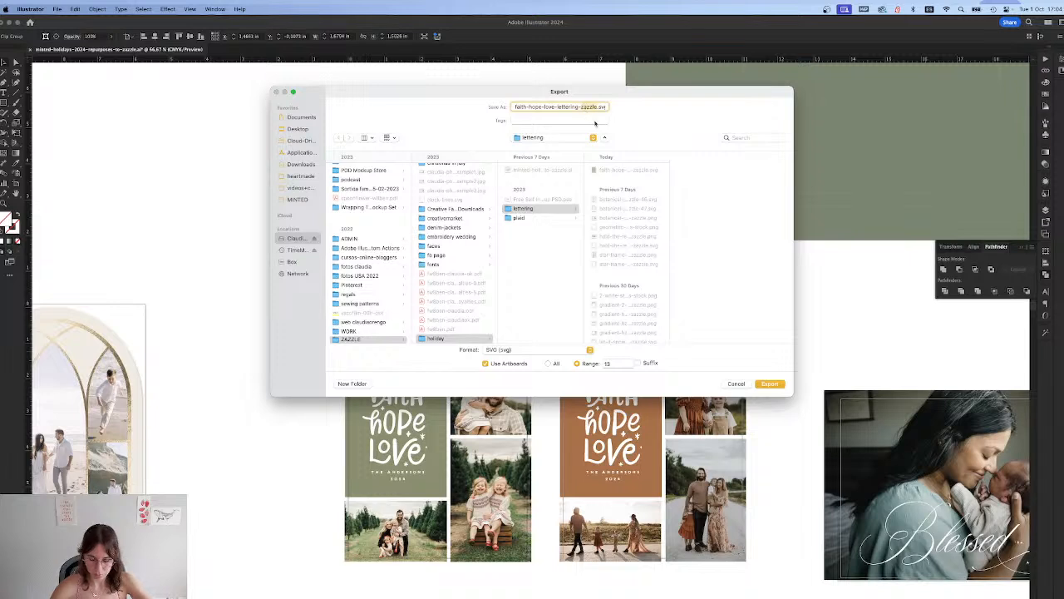
pyautogui.press('Return')
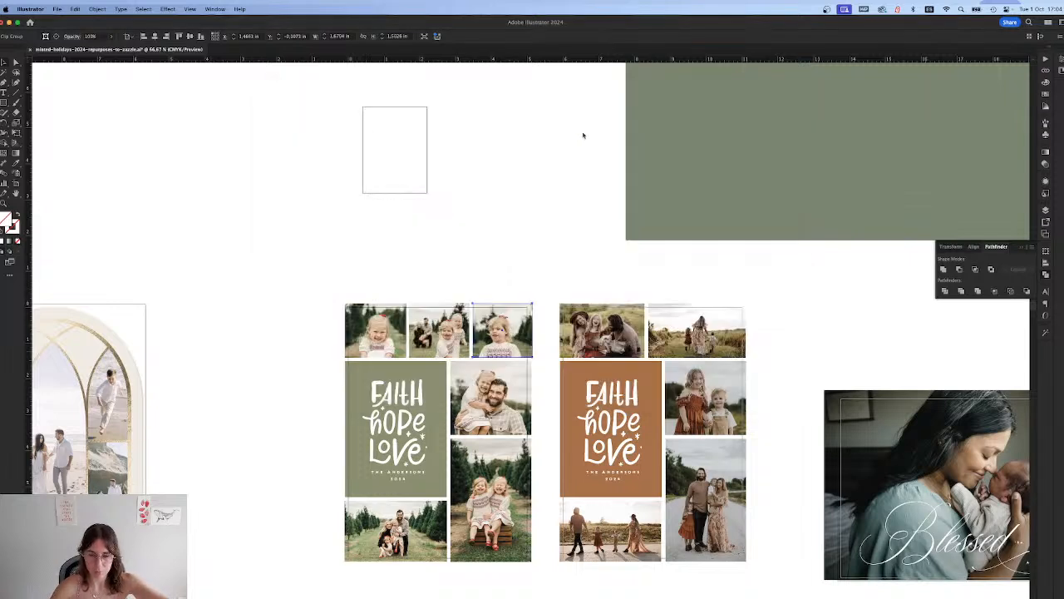
pyautogui.moveTo(390, 593)
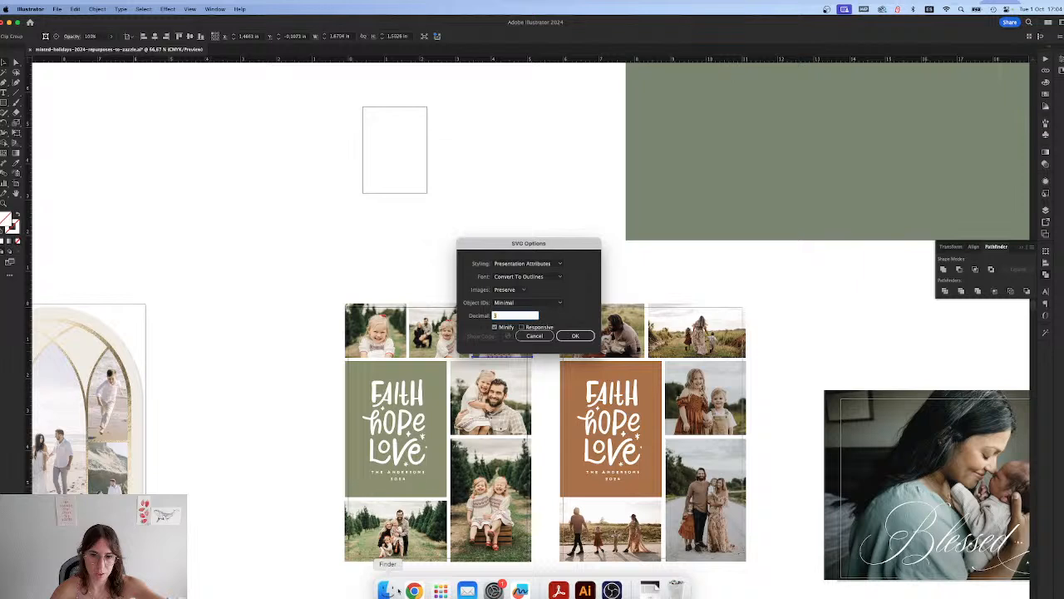
pyautogui.click(535, 336)
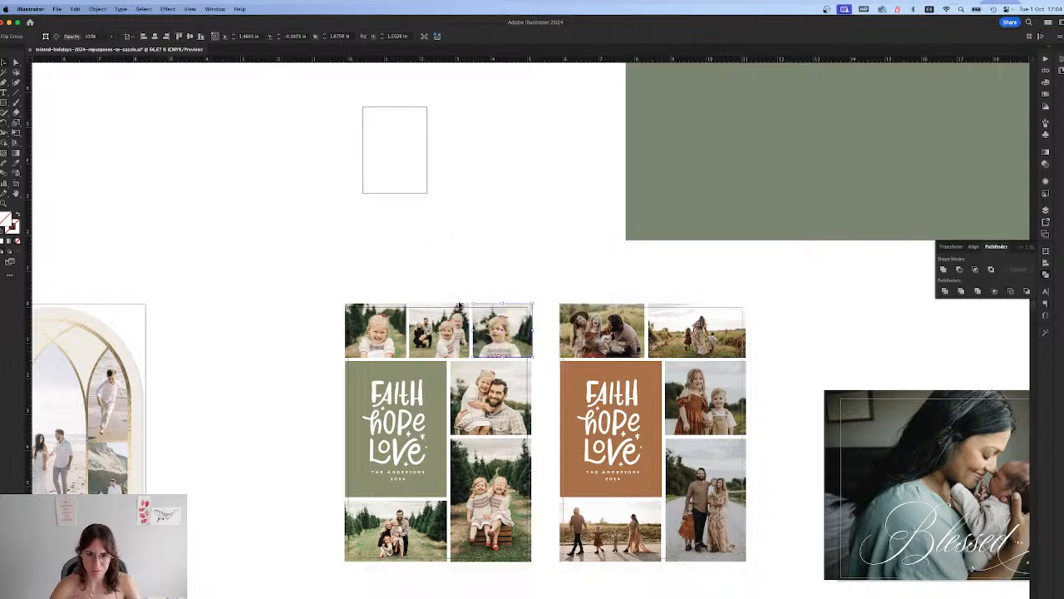
pyautogui.click(381, 336)
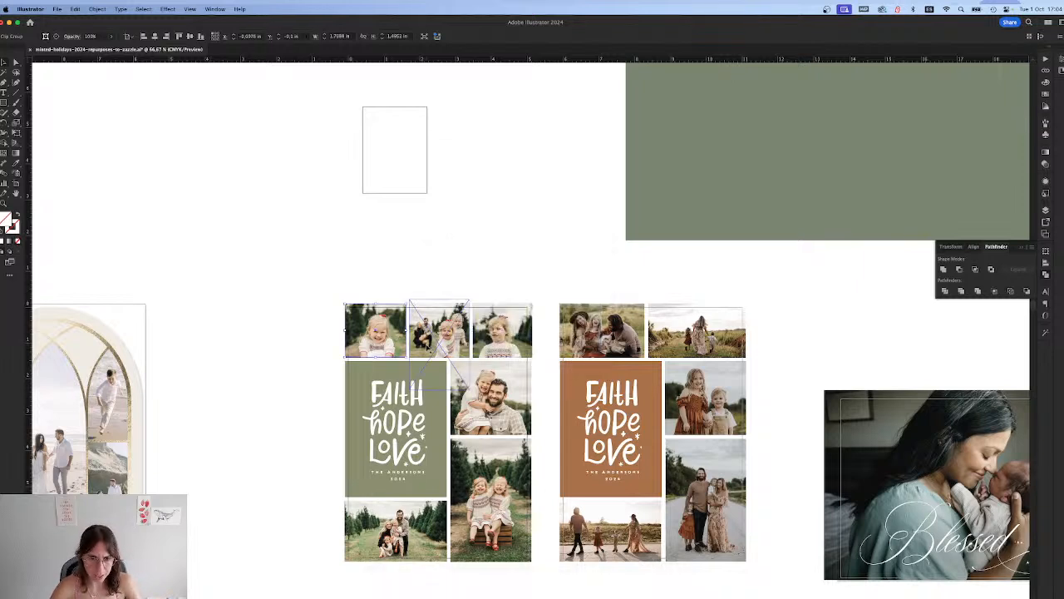
pyautogui.click(298, 299)
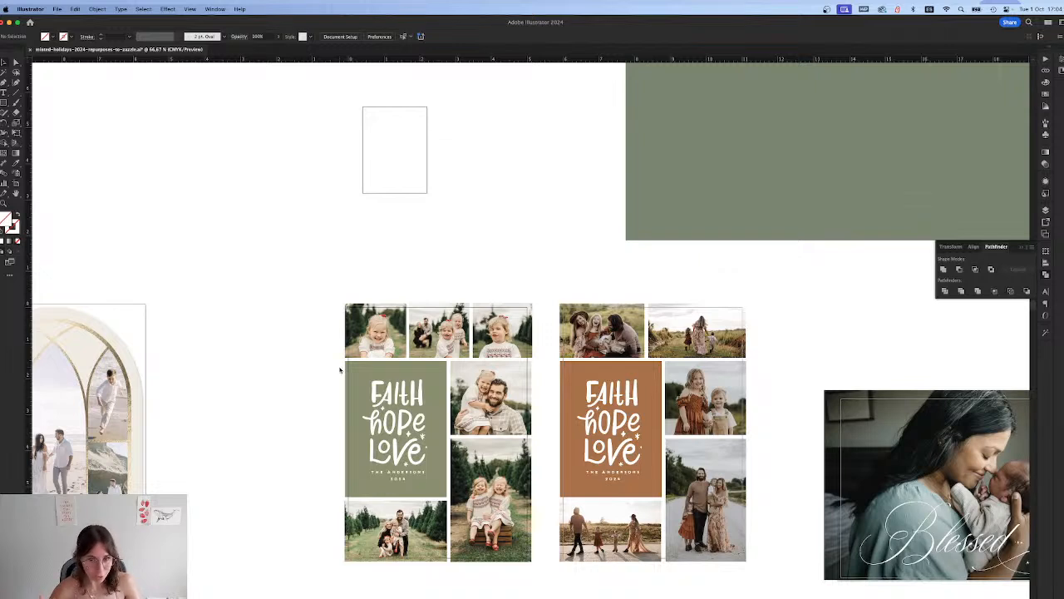
# Step: Export artboard 13 as faith-hope-love-lettering-zazzle.png in the lettering folder, at High (300 ppi) with a transparent background
pyautogui.press('super+shift+e')
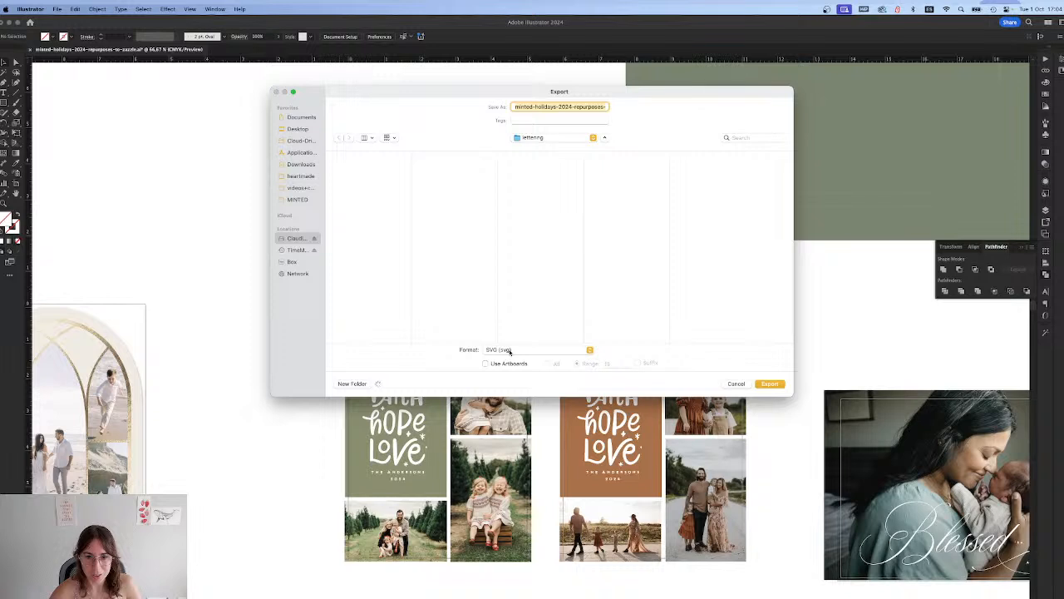
pyautogui.click(532, 350)
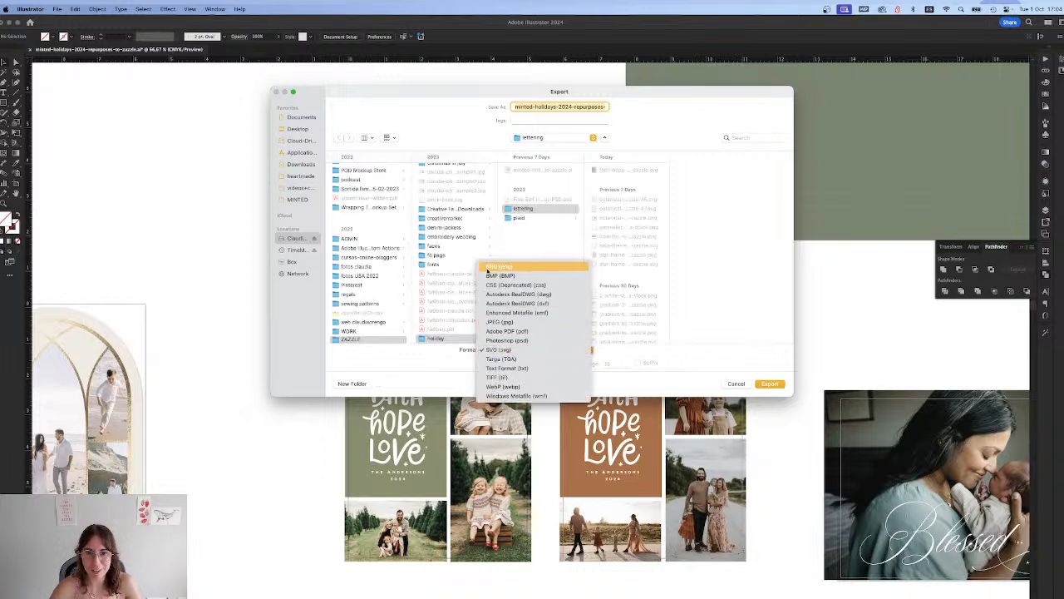
pyautogui.click(488, 268)
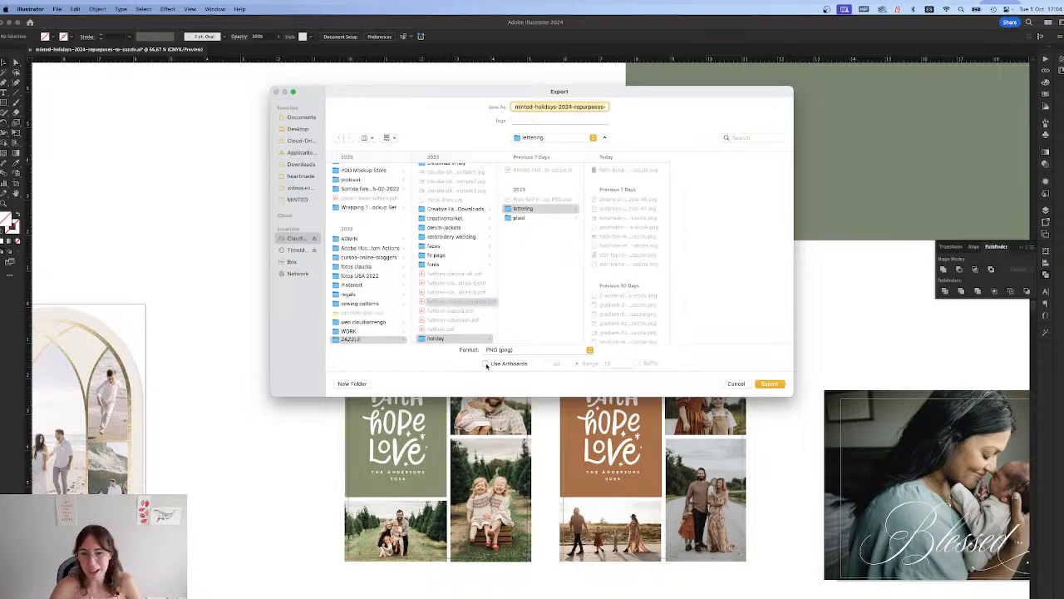
pyautogui.click(486, 364)
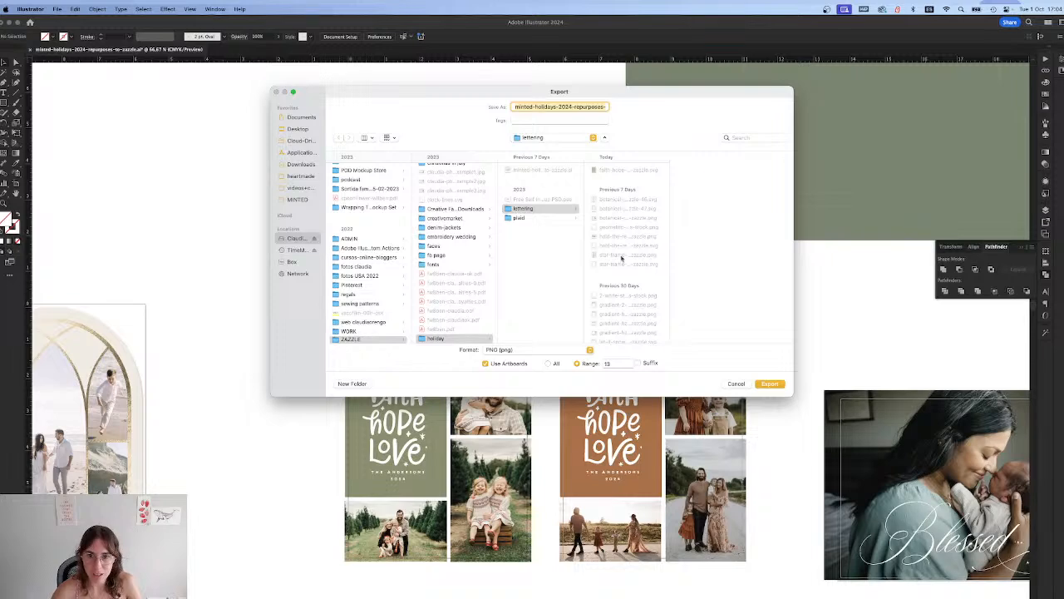
pyautogui.click(612, 170)
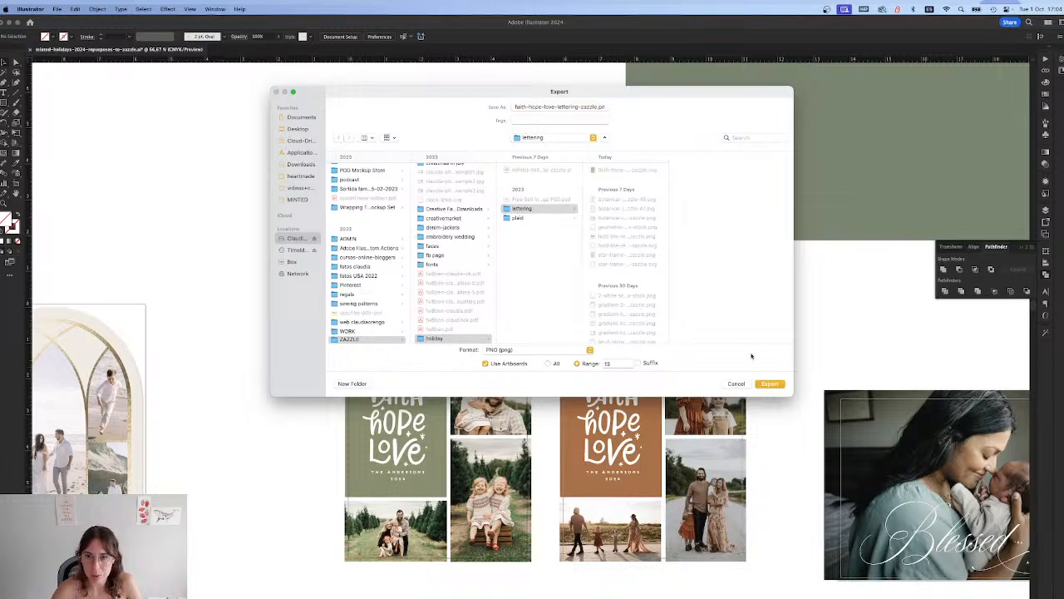
pyautogui.click(769, 385)
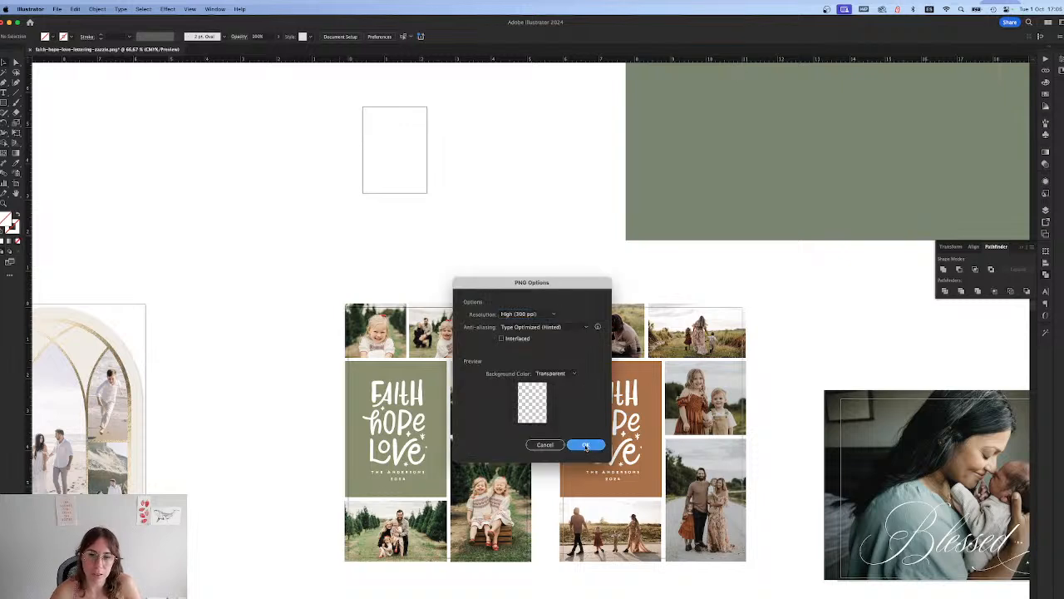
pyautogui.moveTo(413, 591)
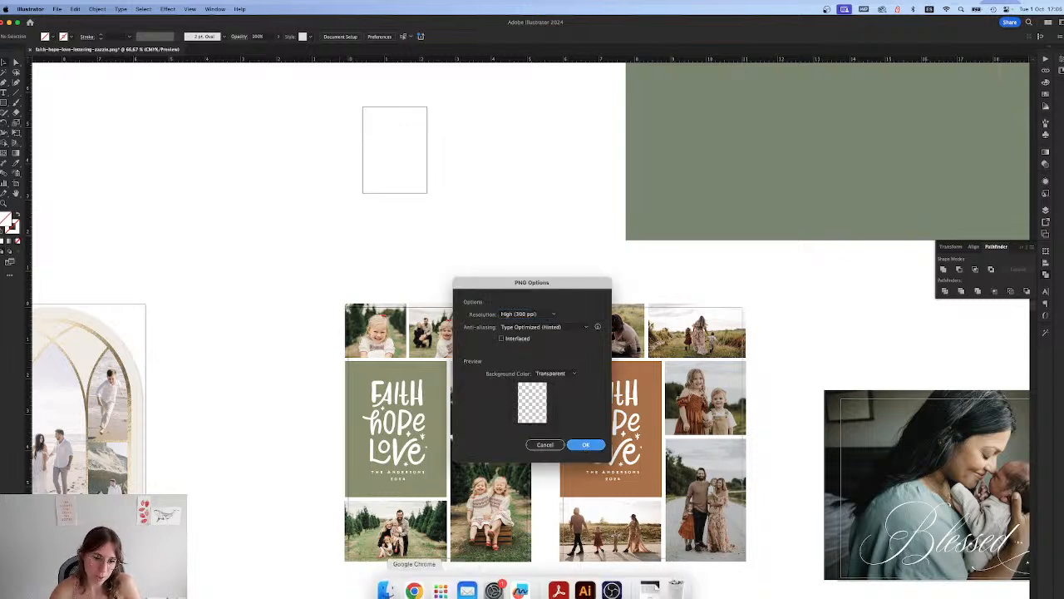
pyautogui.press('Return')
# Step: Switch to Chrome to view the Zazzle store products and the Unsplash home page, and return to Illustrator
pyautogui.click(413, 590)
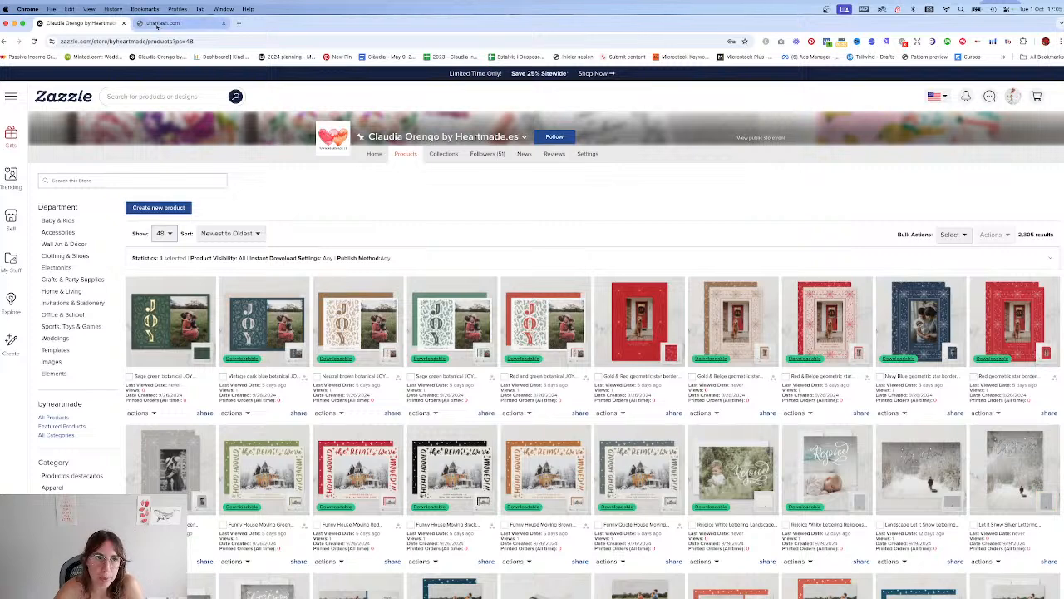
pyautogui.click(156, 23)
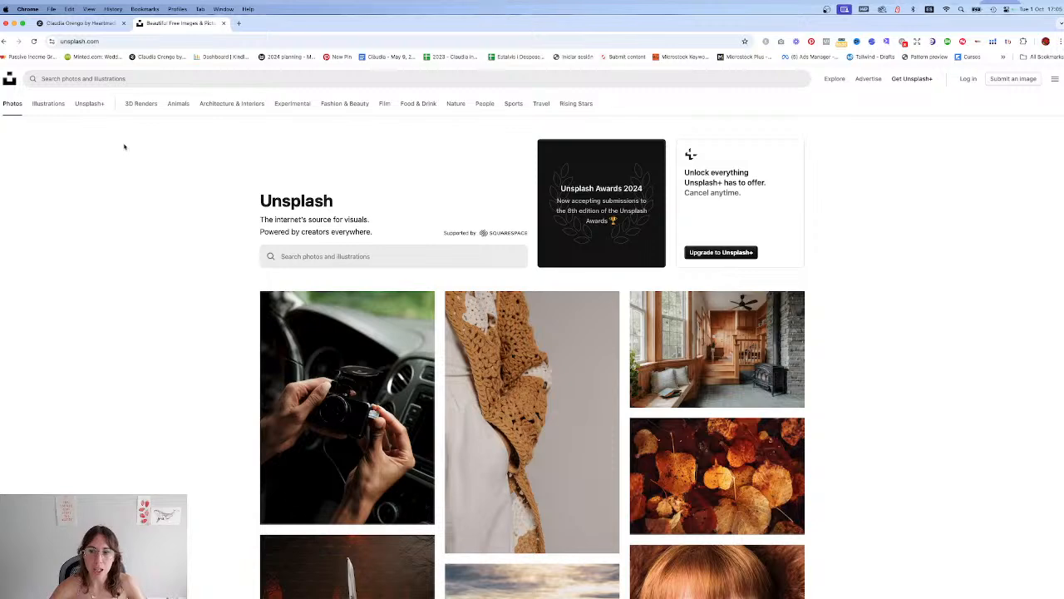
pyautogui.click(80, 23)
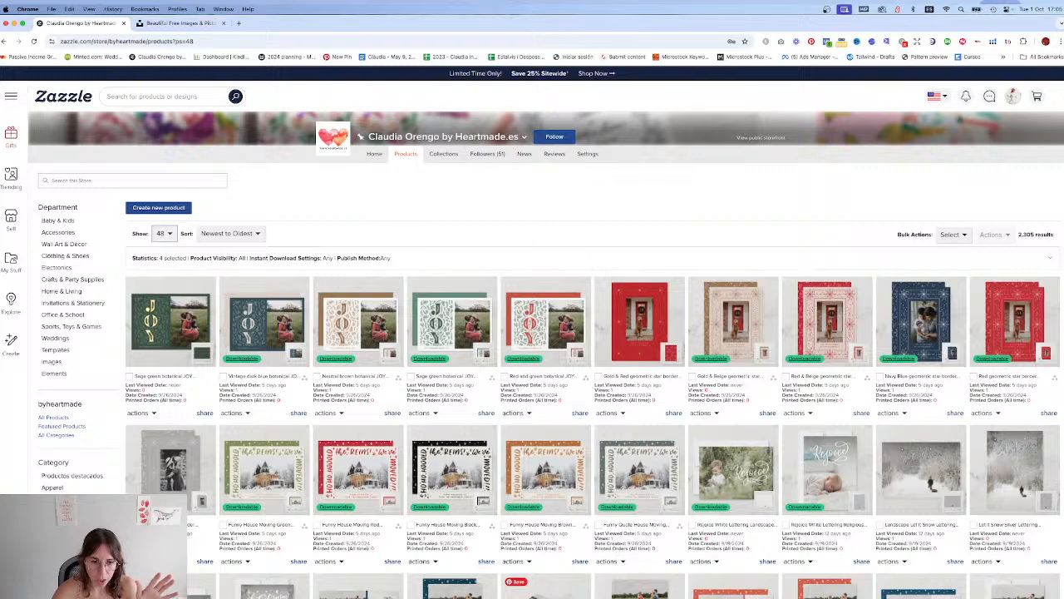
pyautogui.click(585, 590)
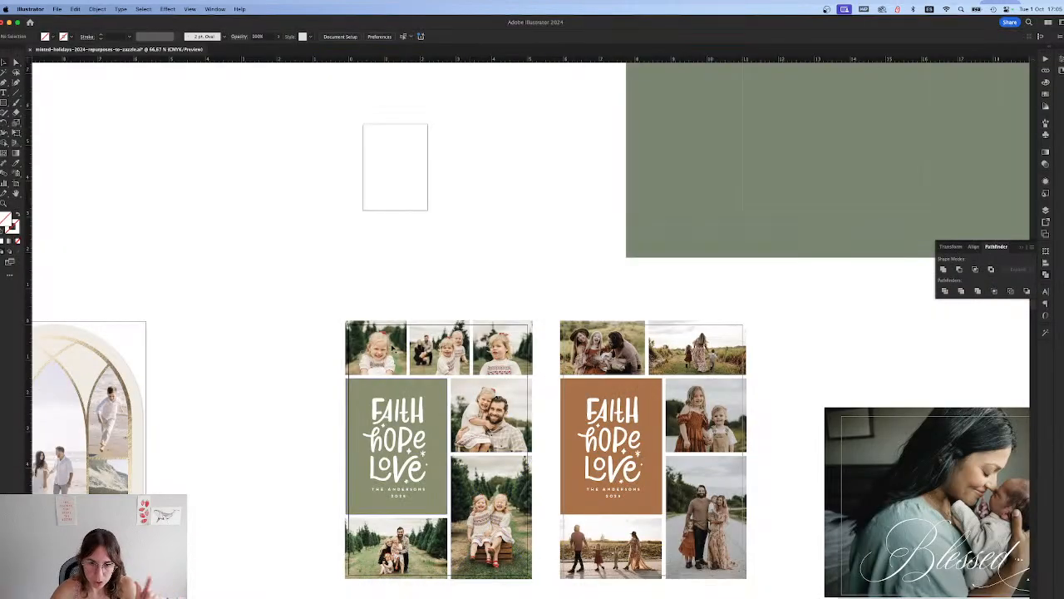
# Step: Switch to Chrome and open the Gold & Beige geometric star border card from the Zazzle store products
pyautogui.press('super+v')
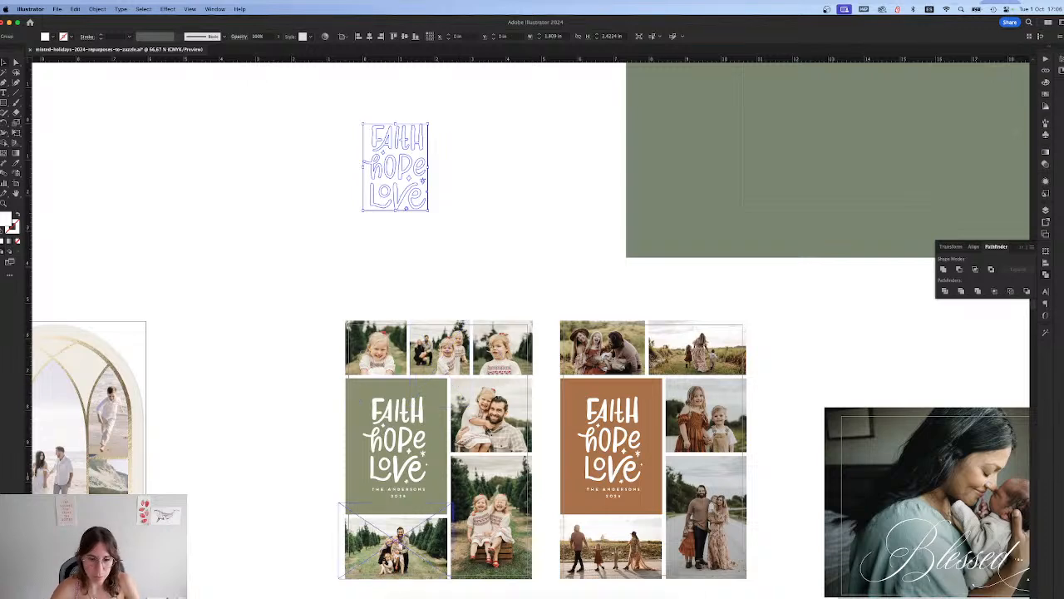
pyautogui.click(413, 591)
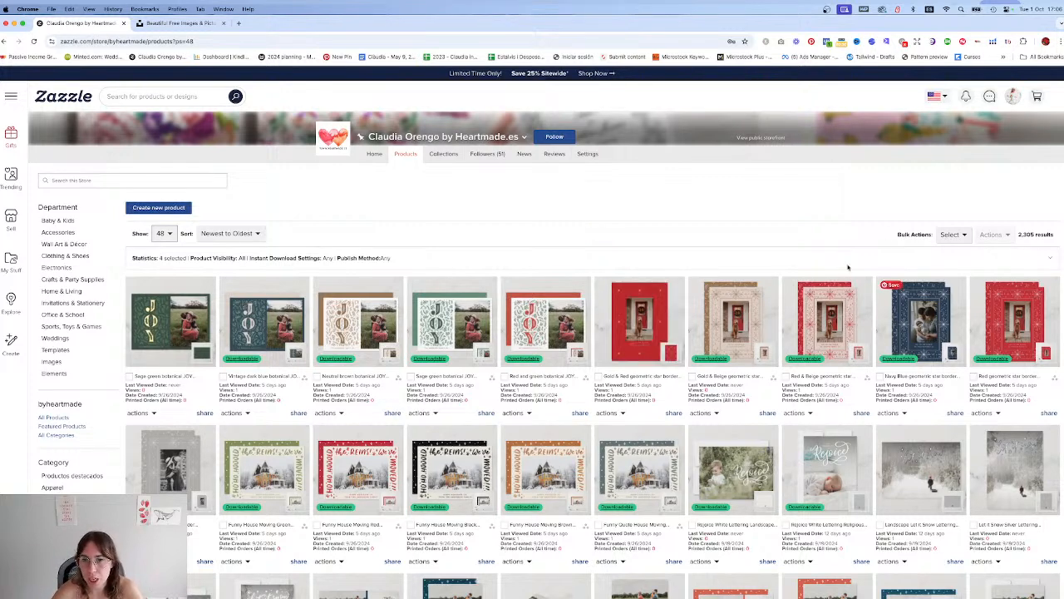
pyautogui.scroll(-1, 732, 285)
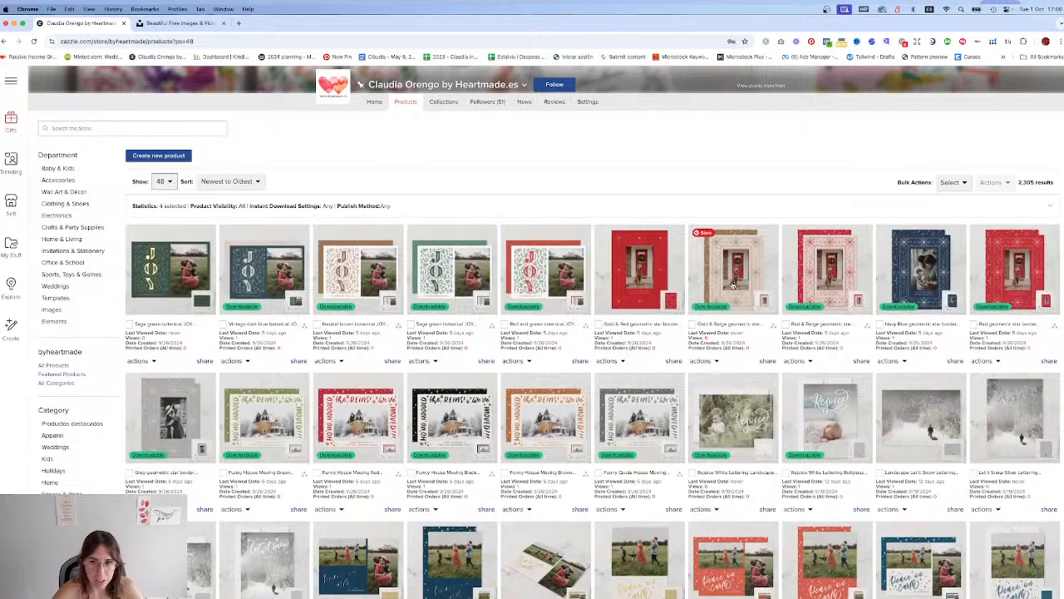
pyautogui.middleClick(732, 285)
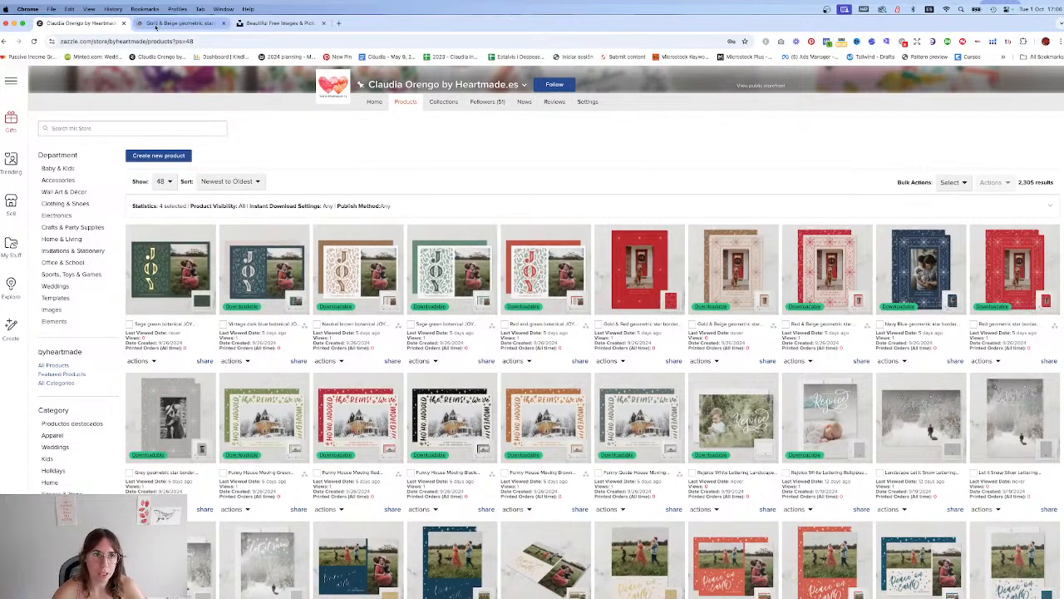
pyautogui.click(155, 24)
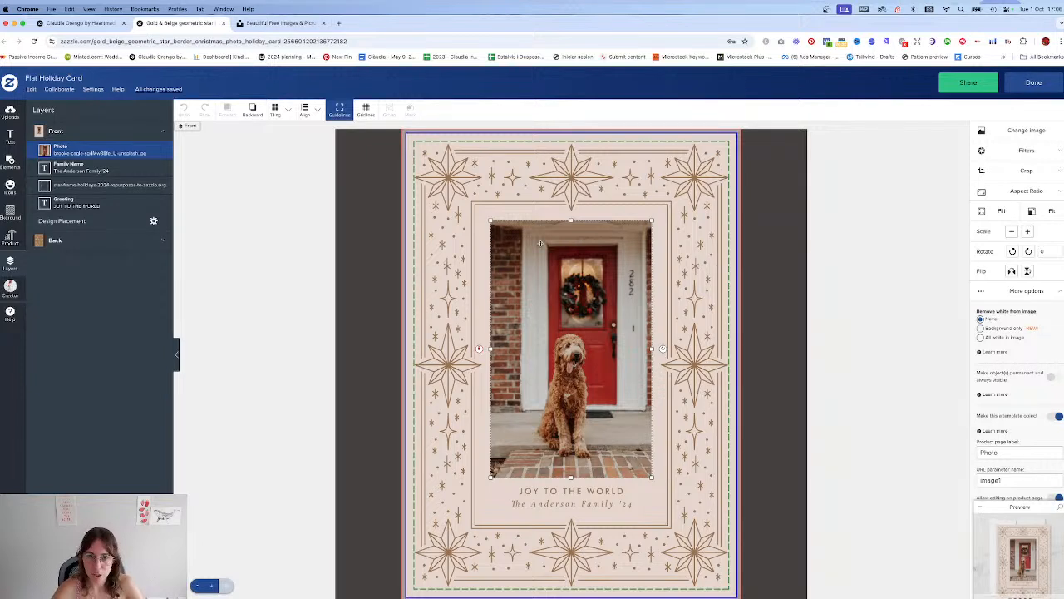
# Step: Delete the star frame and the JOY TO THE WORLD greeting from the card front, and select the family name text
pyautogui.click(564, 185)
pyautogui.press('Delete')
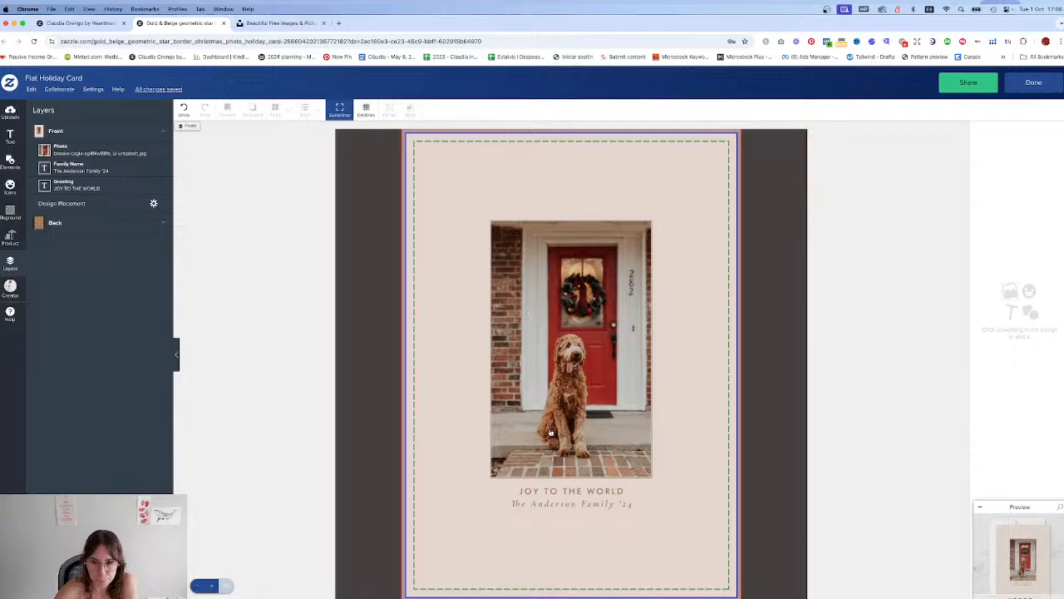
pyautogui.click(584, 590)
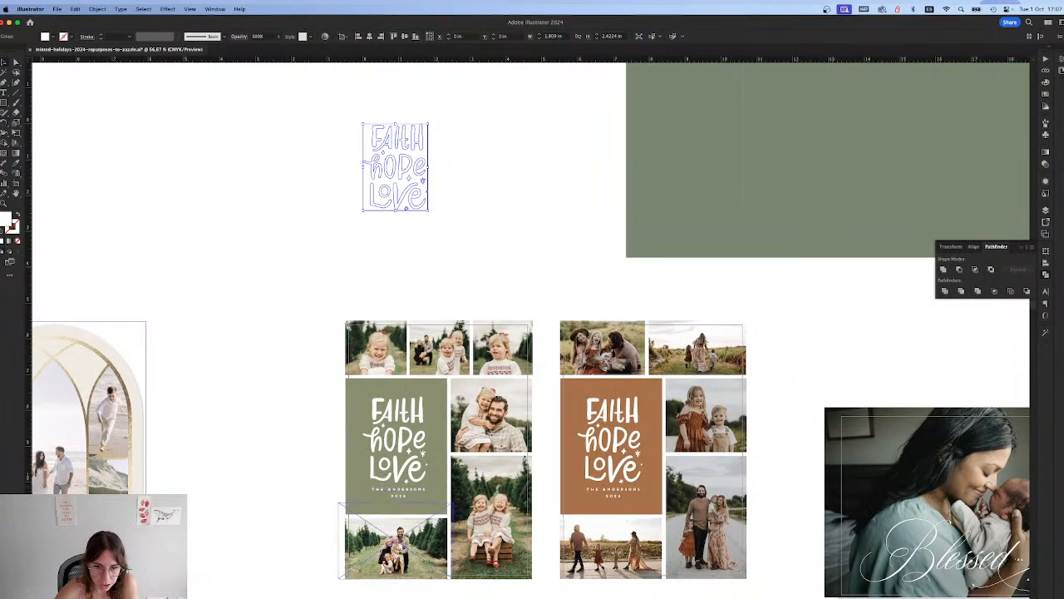
pyautogui.click(413, 589)
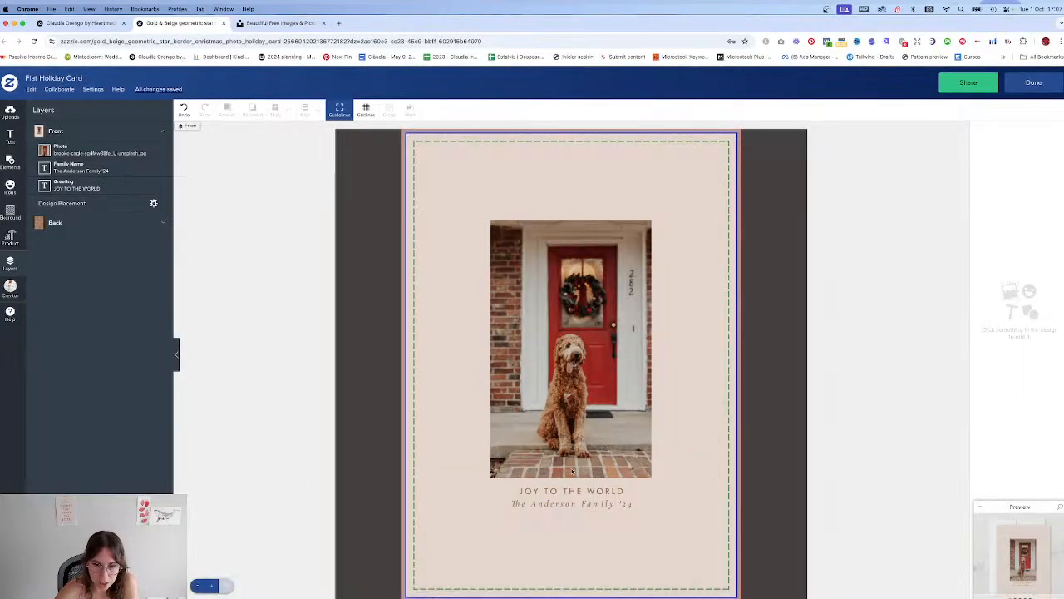
pyautogui.click(597, 490)
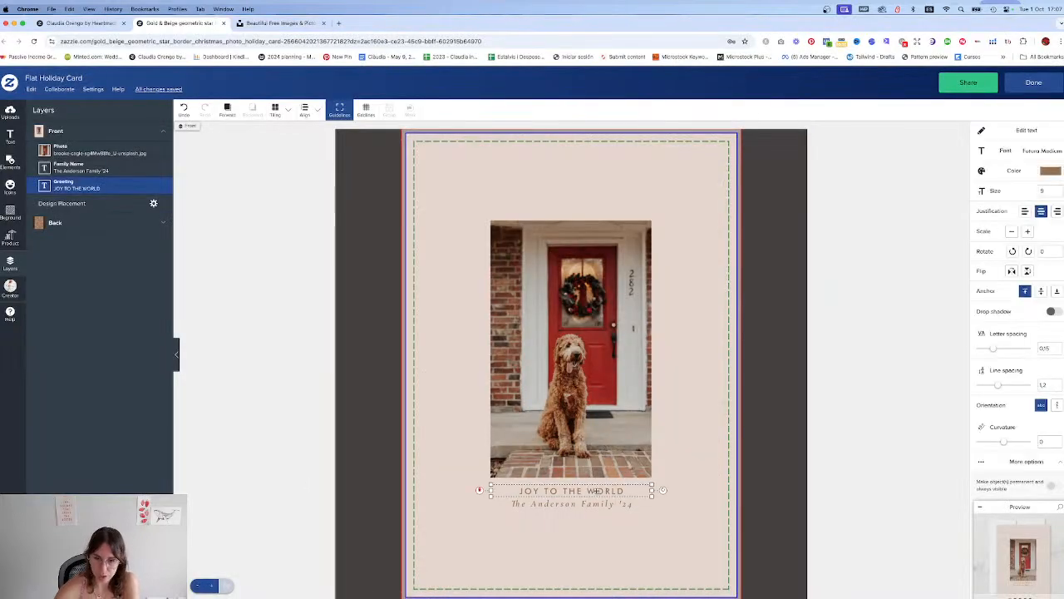
pyautogui.press('BackSpace')
pyautogui.click(594, 504)
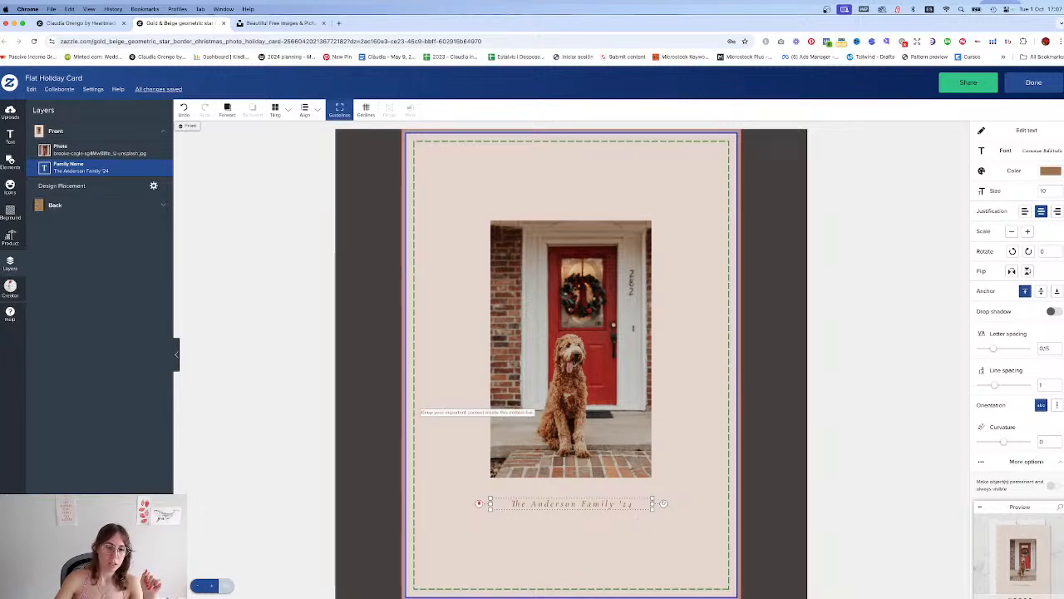
# Step: Open a second Finder window on the external drive and place it below the family + holidays photos
pyautogui.moveTo(558, 592)
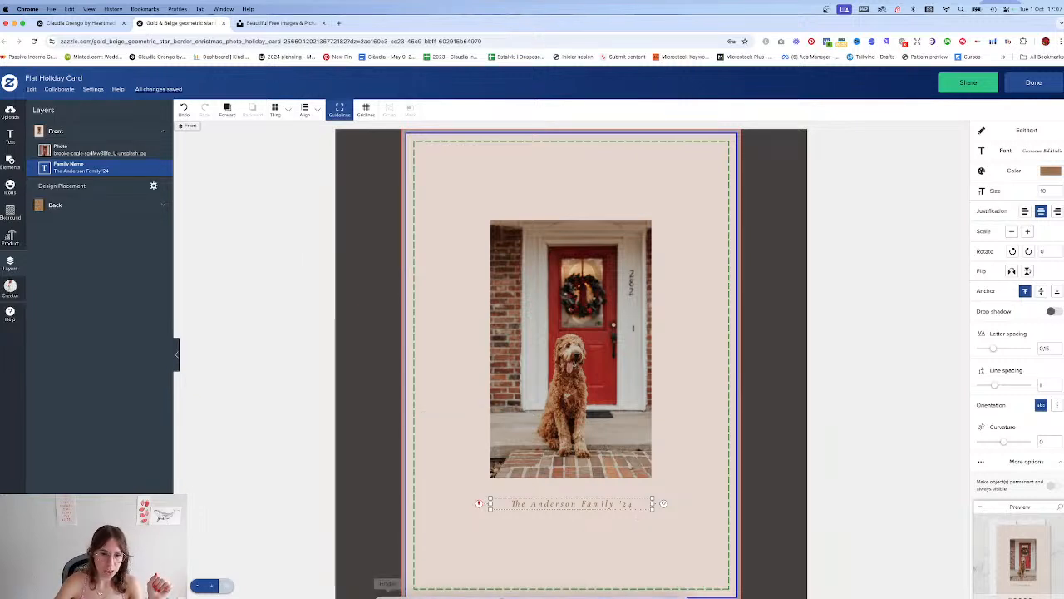
pyautogui.click(388, 589)
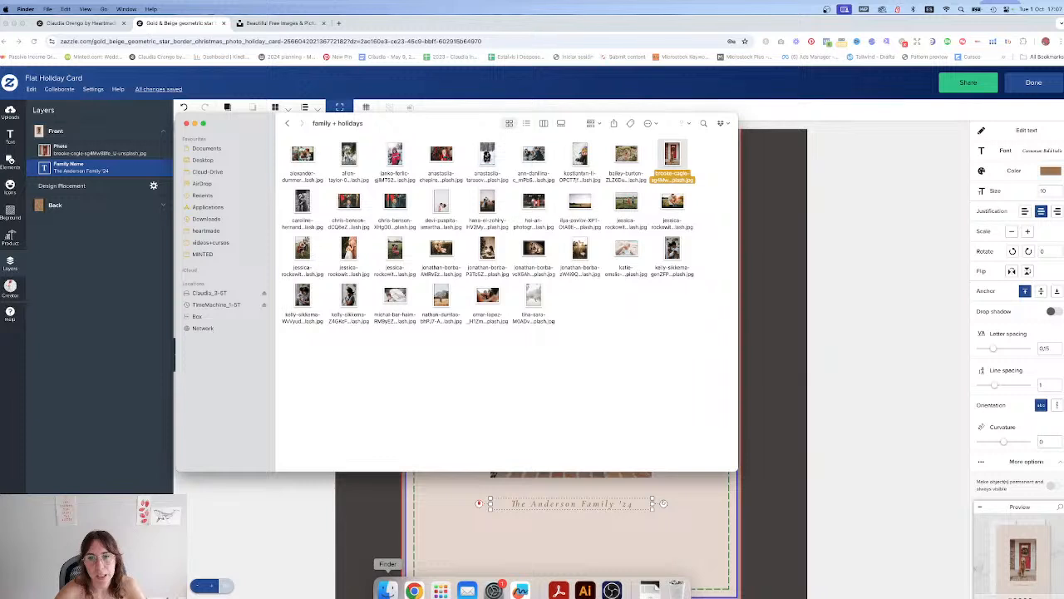
pyautogui.click(288, 124)
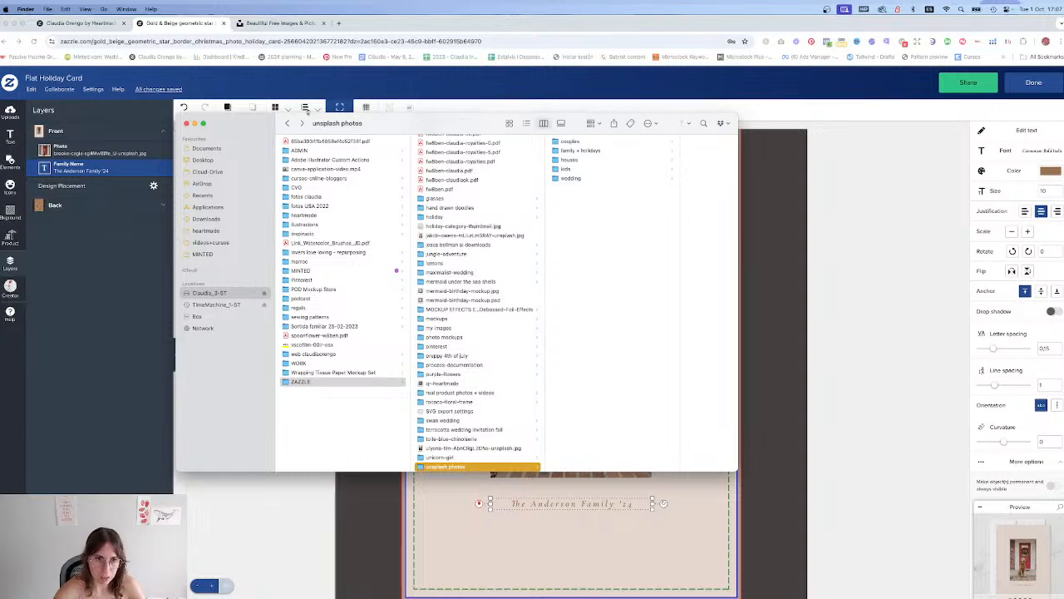
pyautogui.click(302, 123)
pyautogui.press('super+n')
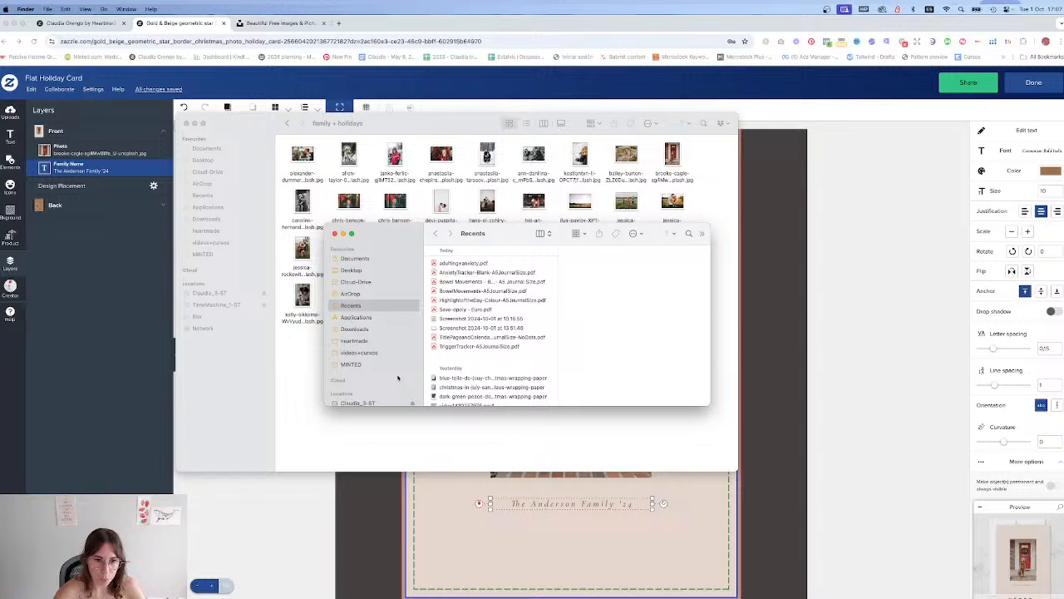
pyautogui.scroll(-3, 368, 349)
pyautogui.click(366, 360)
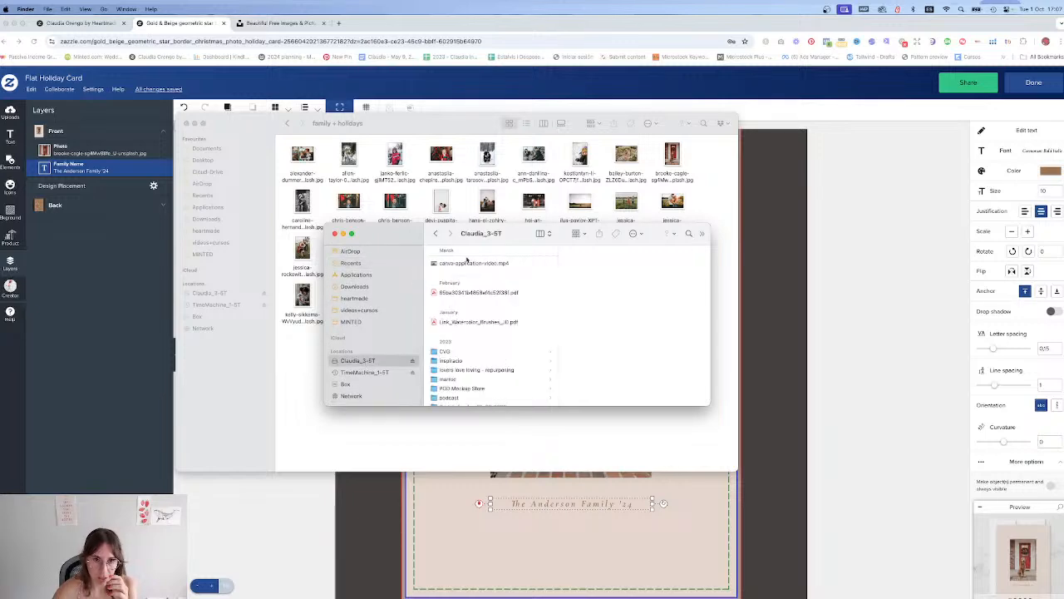
pyautogui.moveTo(505, 233); pyautogui.dragTo(626, 355)
# Step: Browse through the ZAZZLE and holiday folders to the lettering folder
pyautogui.scroll(-5, 580, 463)
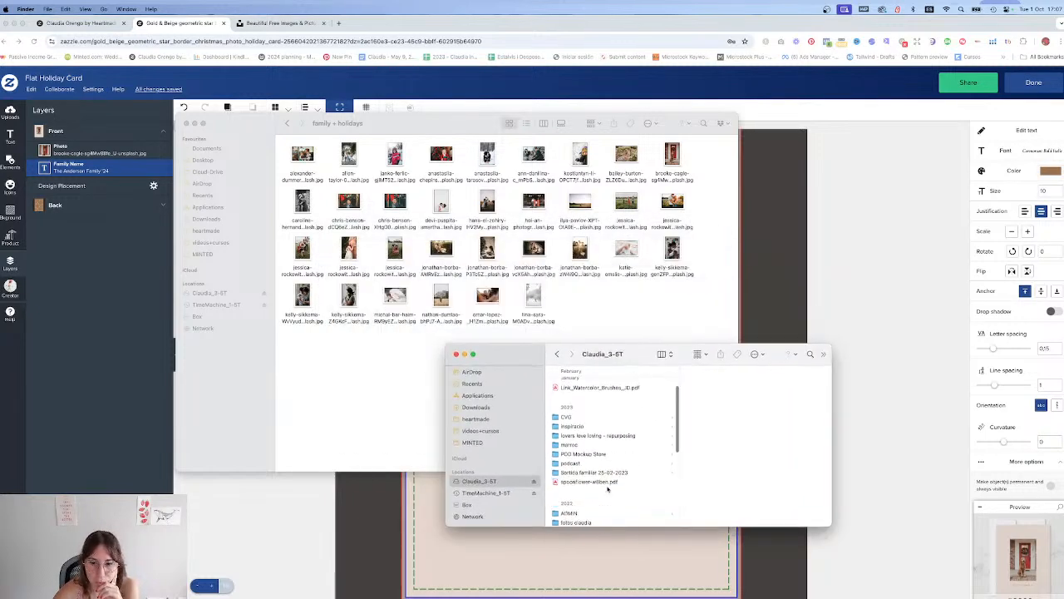
pyautogui.scroll(-2, 580, 463)
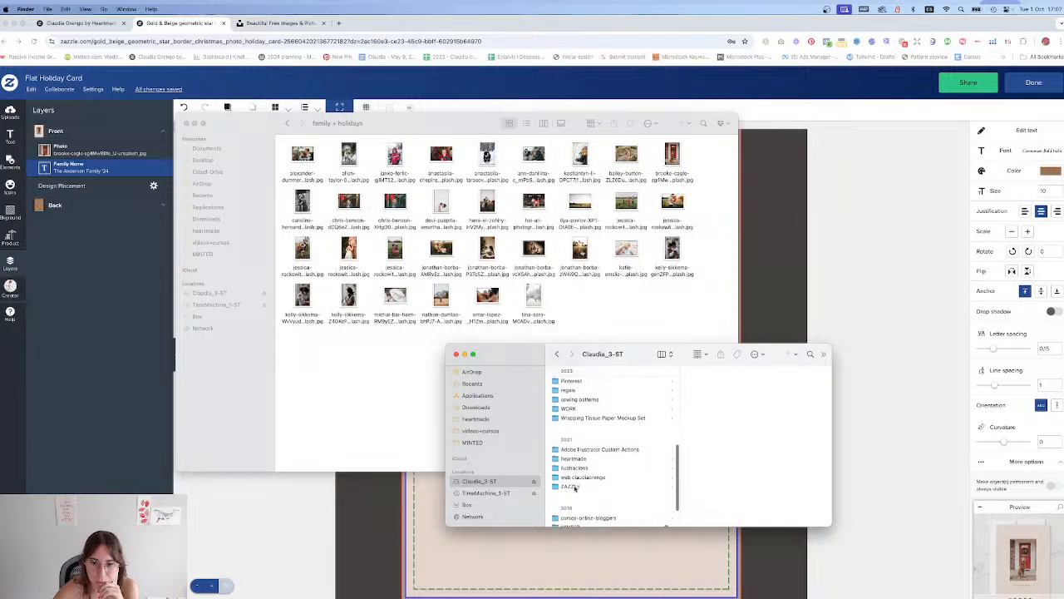
pyautogui.click(574, 486)
pyautogui.scroll(-10, 714, 468)
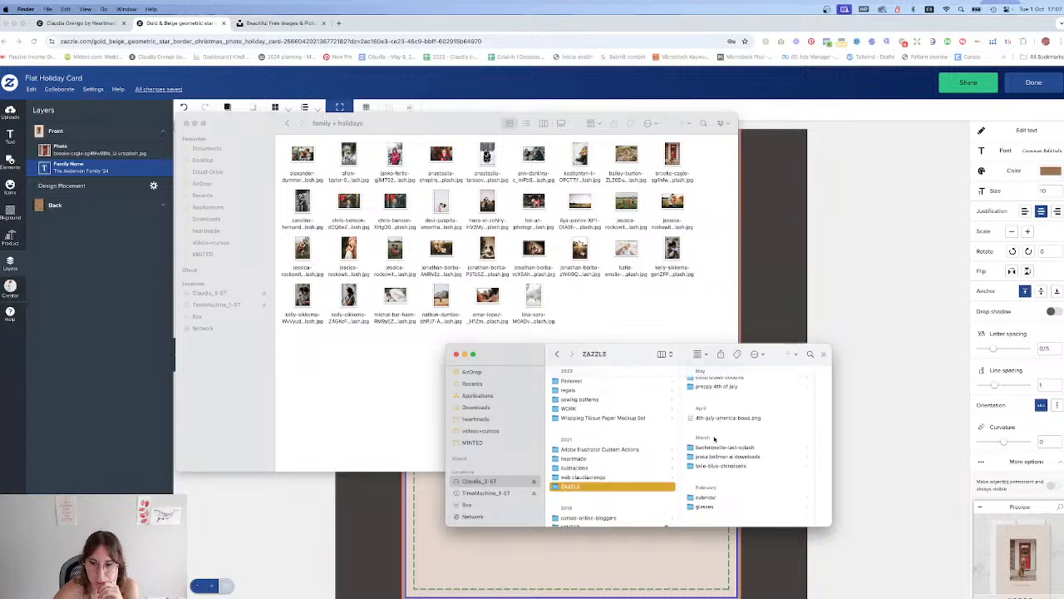
pyautogui.scroll(-10, 713, 432)
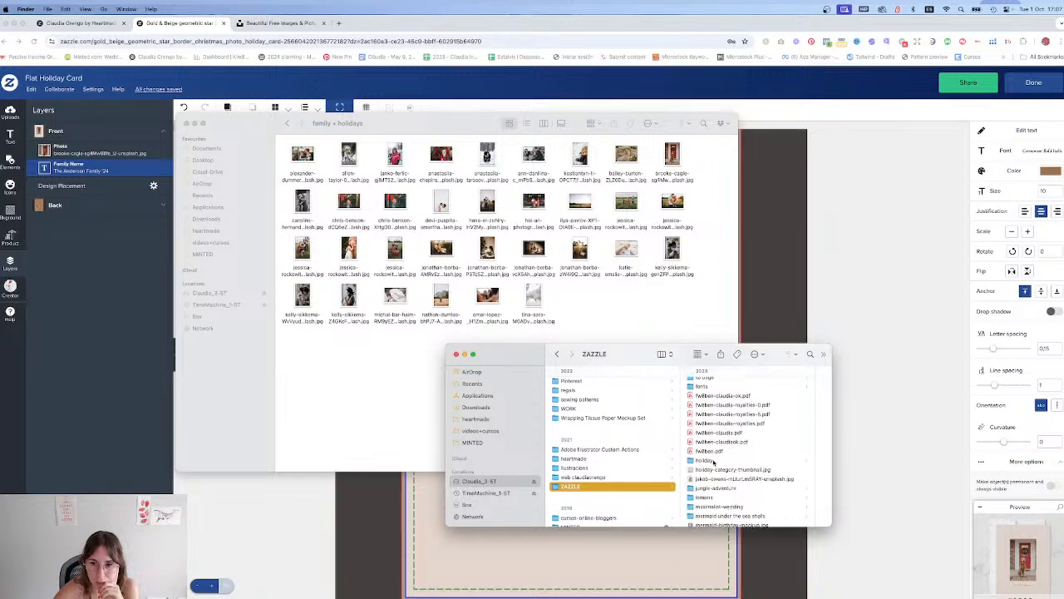
pyautogui.click(707, 461)
pyautogui.click(721, 412)
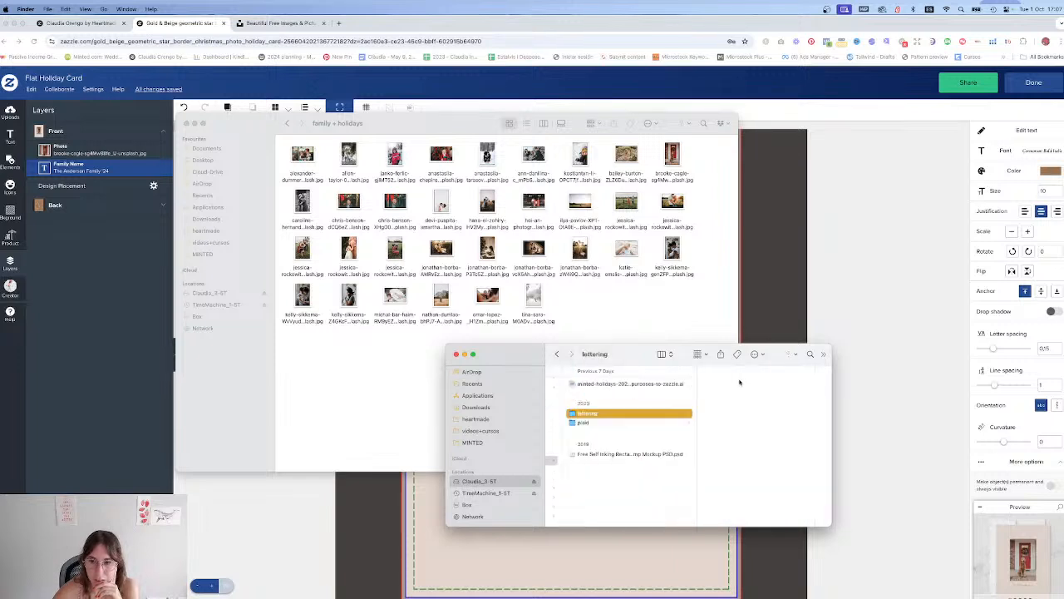
# Step: Preview the exported faith-hope-love-lettering-zazzle PNG and SVG files, and delete the SVG file
pyautogui.click(723, 384)
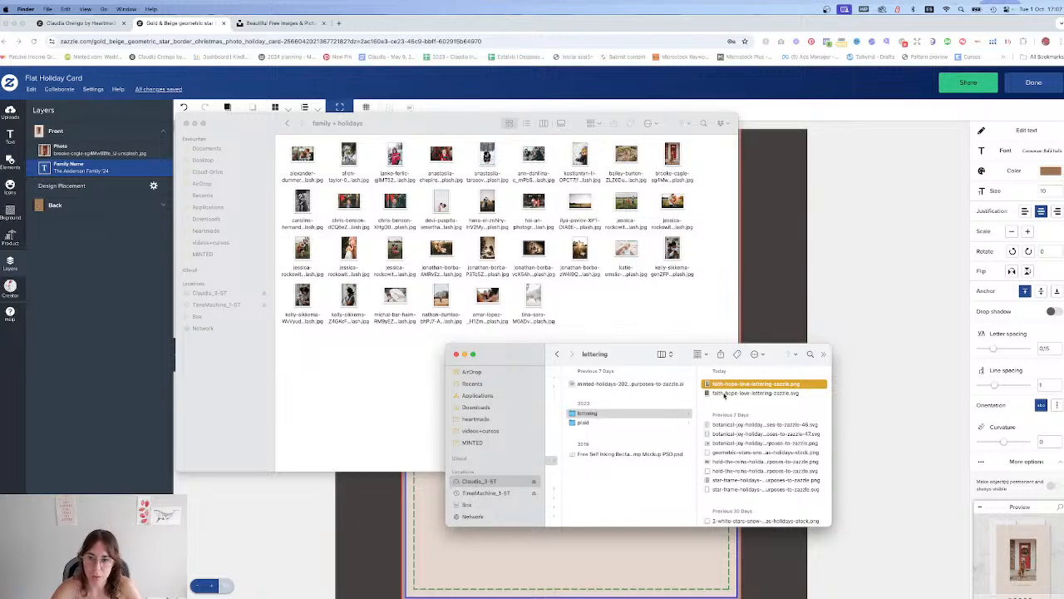
pyautogui.press('space')
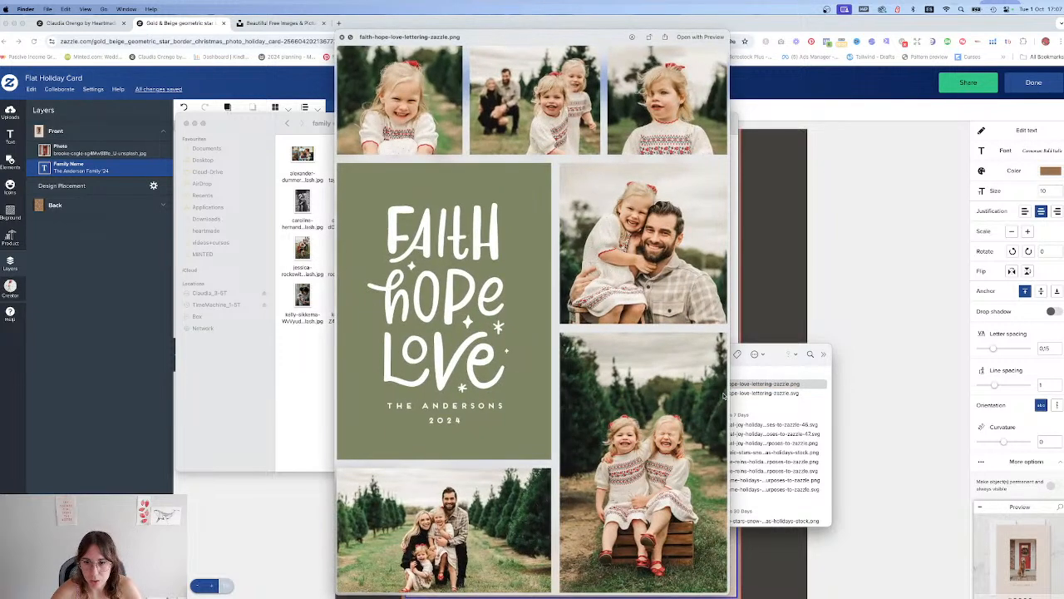
pyautogui.click(760, 394)
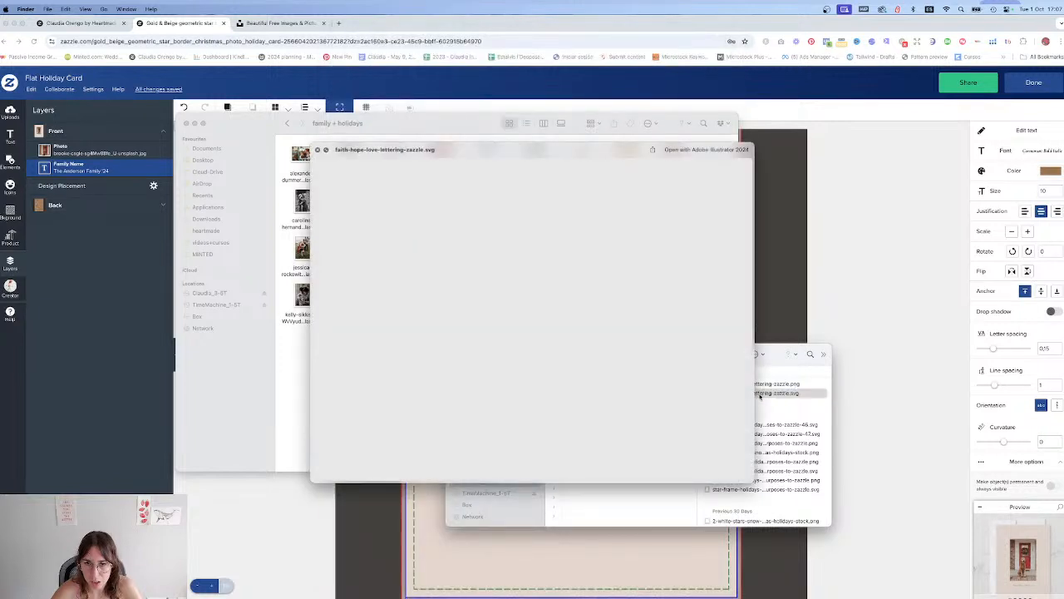
pyautogui.press('space')
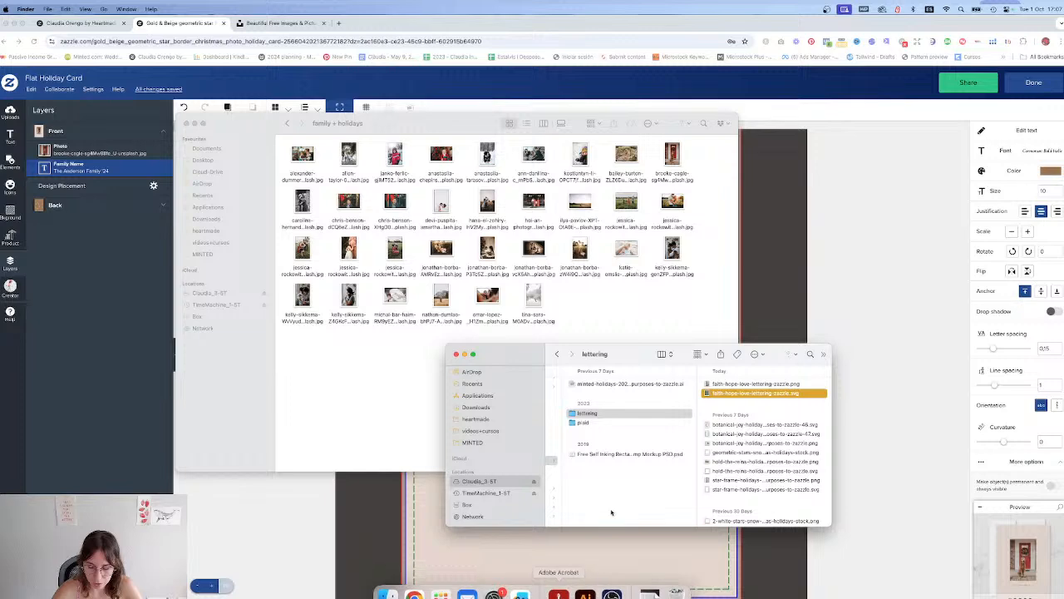
pyautogui.press('super+BackSpace')
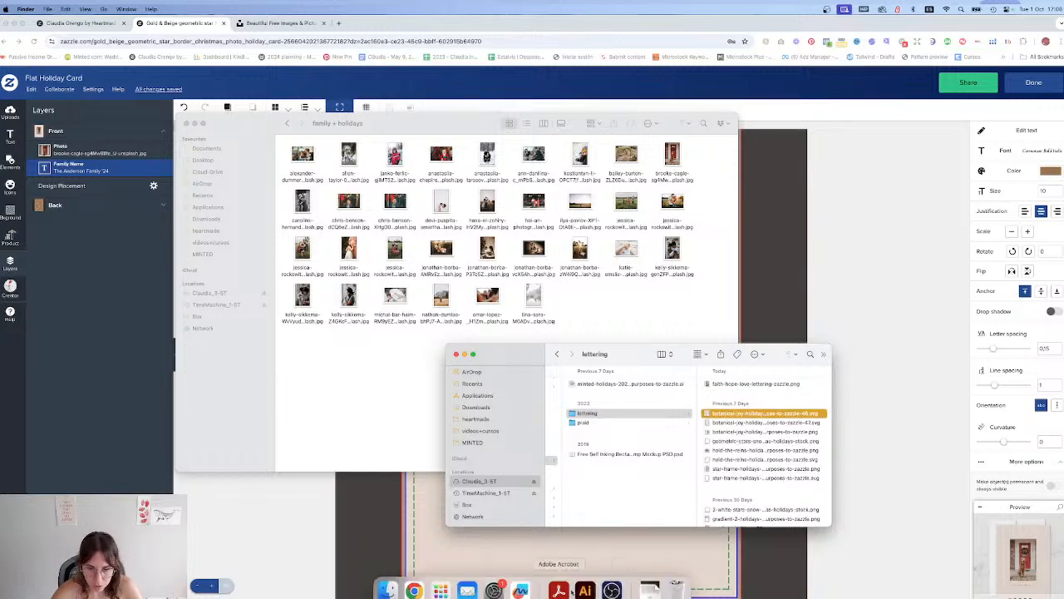
# Step: Switch to Illustrator and select the Faith Hope Love lettering on the small artboard above the collage cards
pyautogui.click(578, 578)
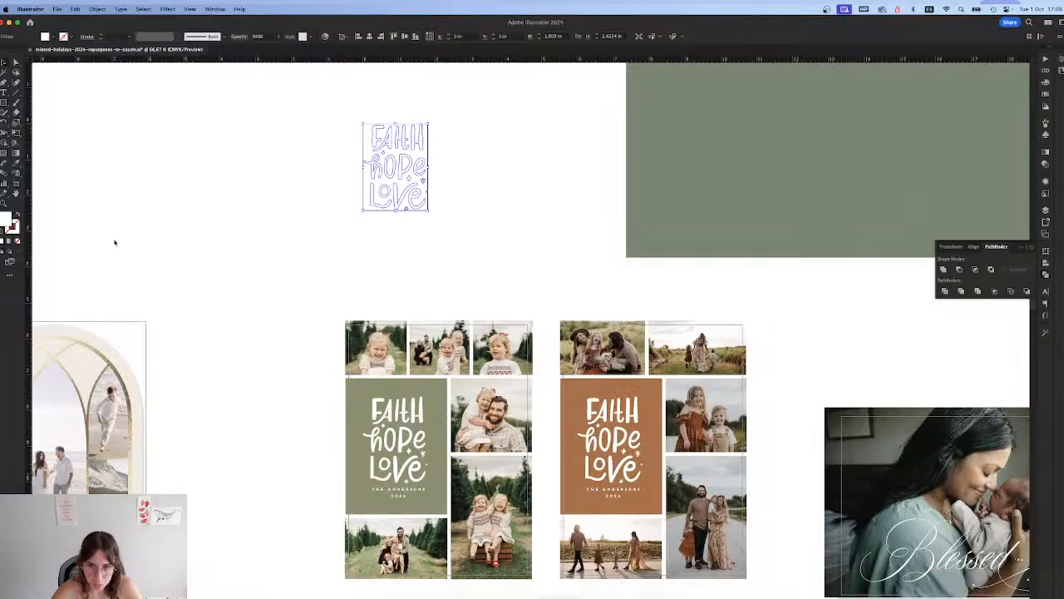
pyautogui.click(381, 184)
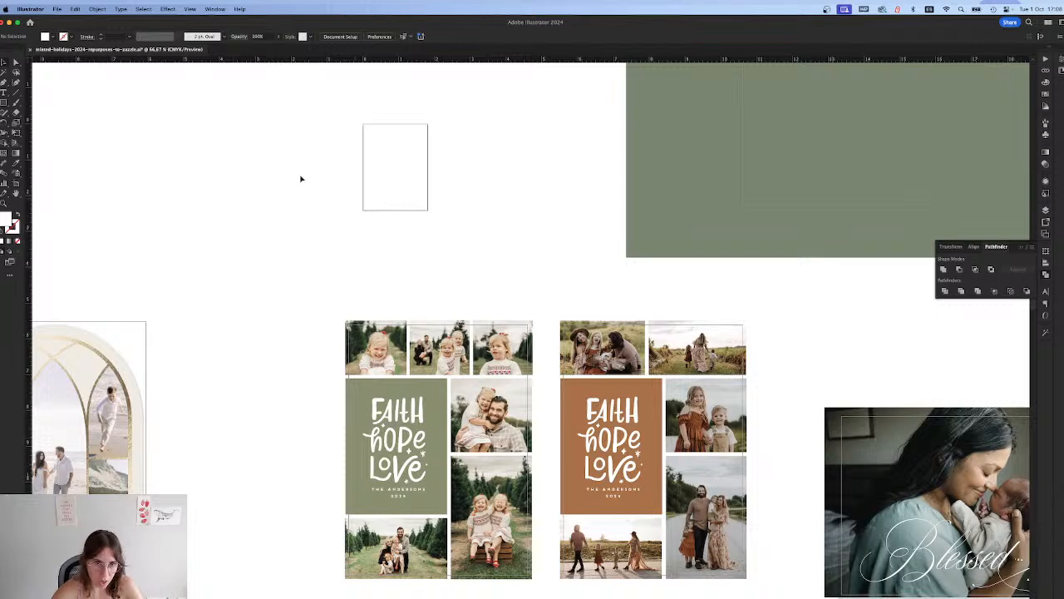
pyautogui.click(374, 204)
pyautogui.press('super+c')
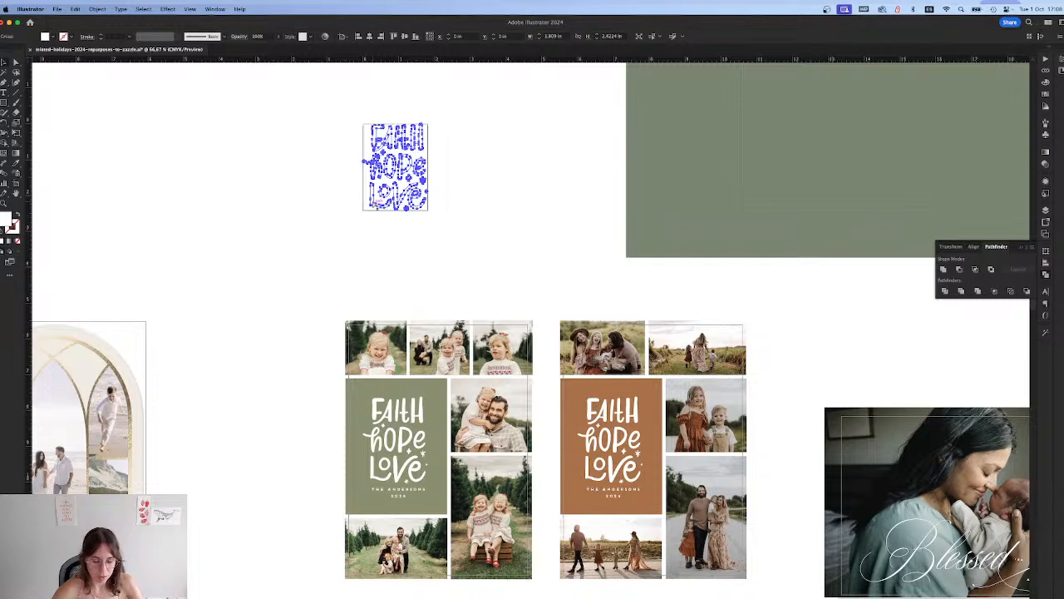
pyautogui.press('super+shift+s')
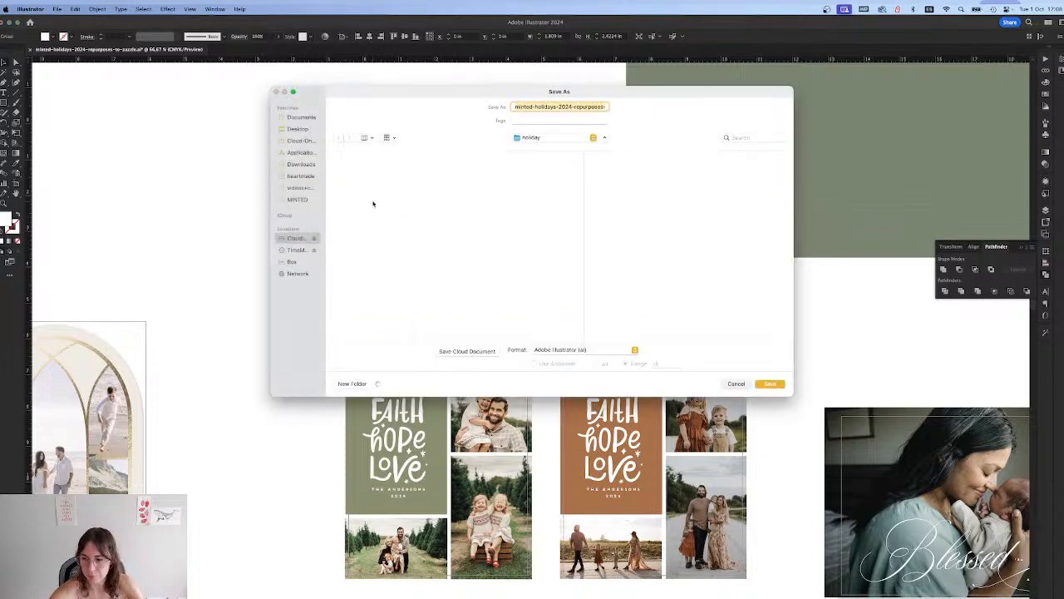
pyautogui.press('Escape')
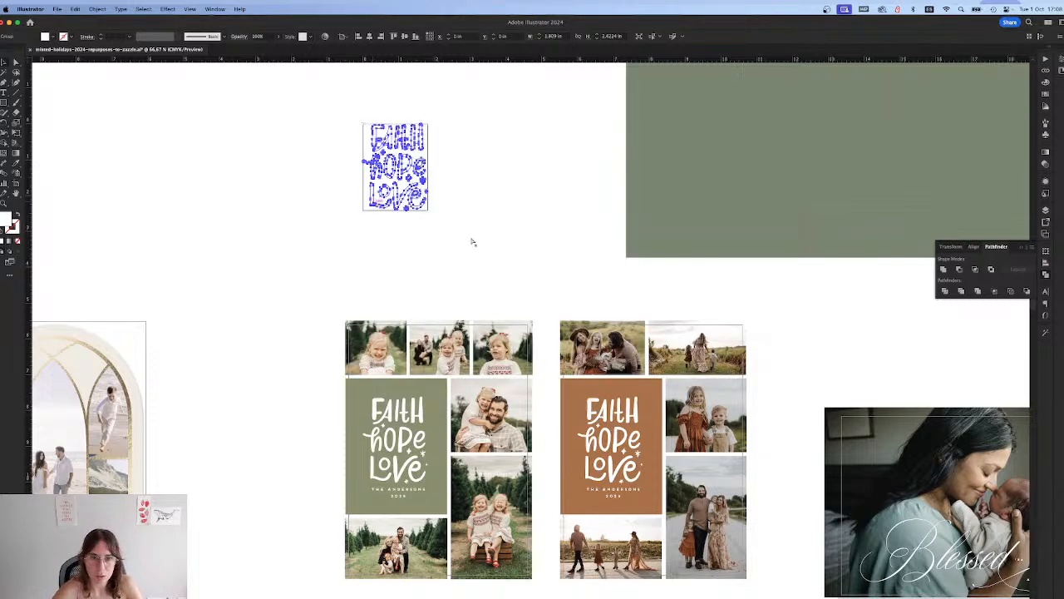
# Step: Export only artboard 48 as SVG into the lettering folder, named faith-hope-love-lettering-zazzle
pyautogui.press('super+shift+e')
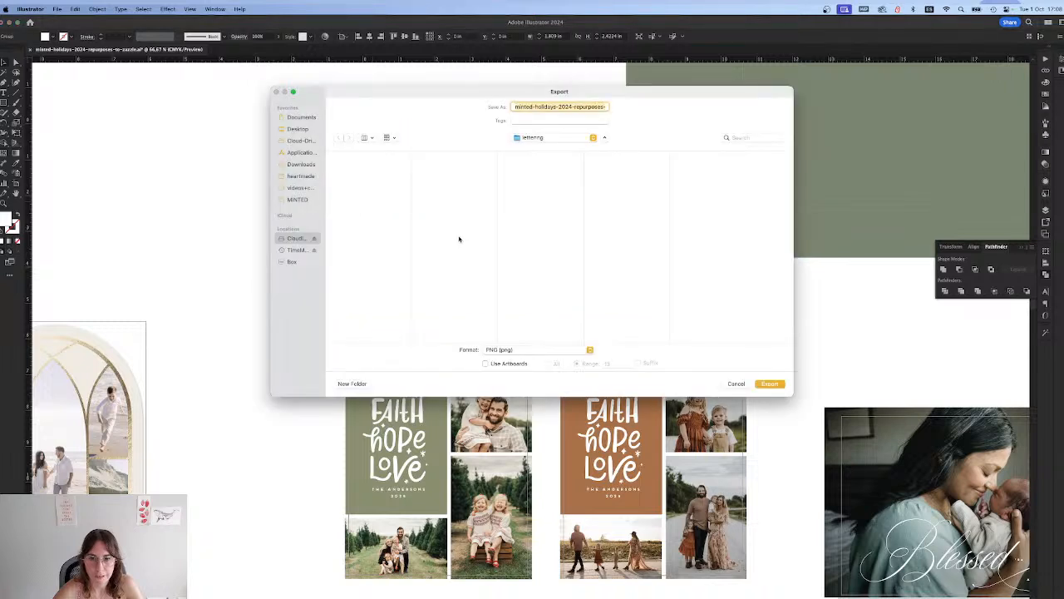
pyautogui.click(486, 364)
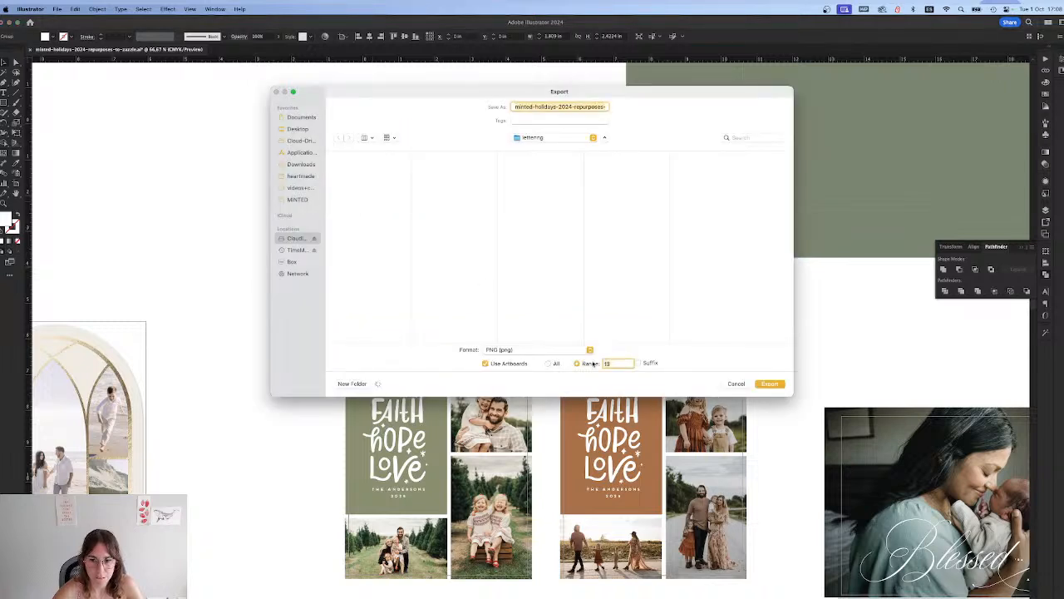
pyautogui.write('48')
pyautogui.click(536, 349)
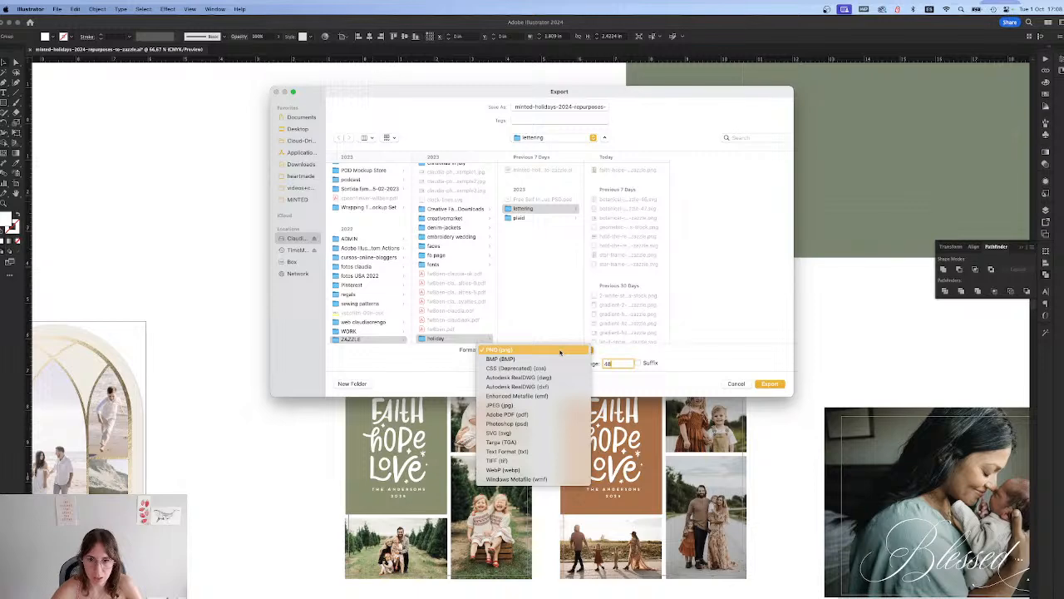
pyautogui.click(532, 433)
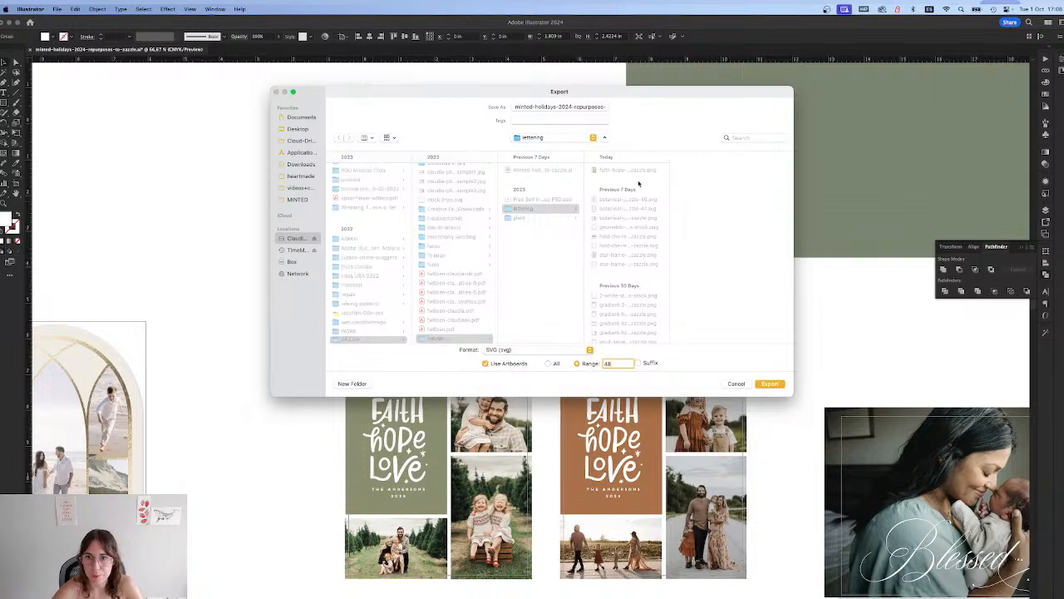
pyautogui.click(636, 171)
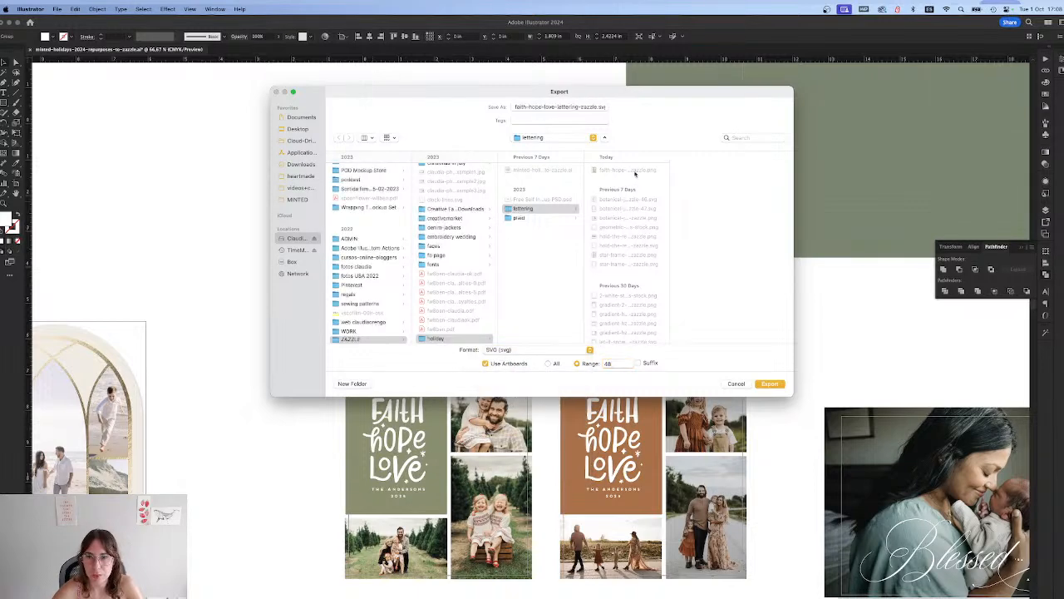
pyautogui.click(770, 385)
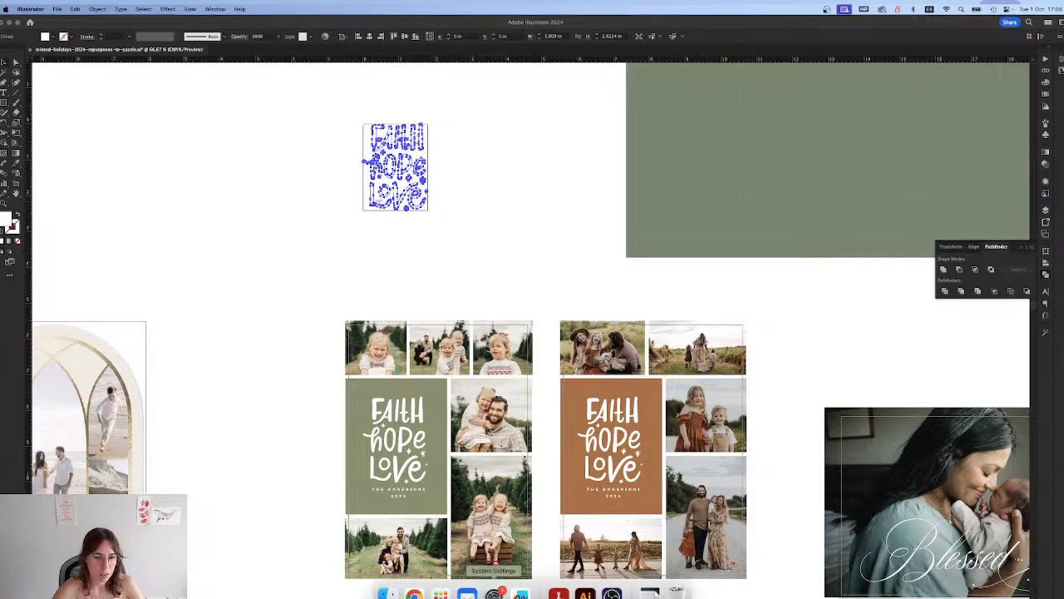
pyautogui.click(570, 337)
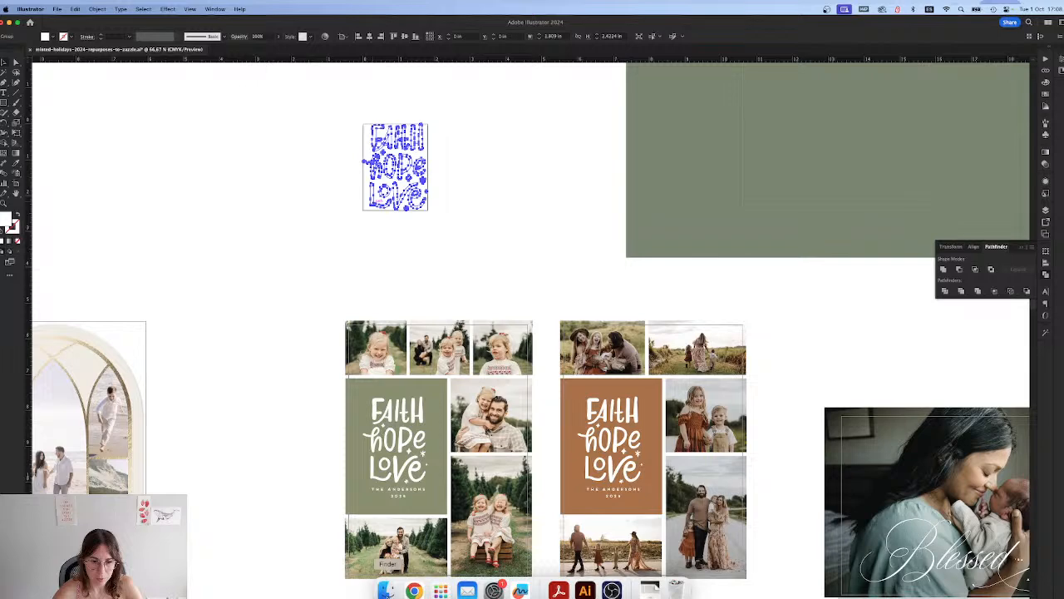
# Step: Switch to Finder and preview the newly exported faith-hope-love-lettering-zazzle SVG file
pyautogui.click(387, 589)
pyautogui.click(750, 393)
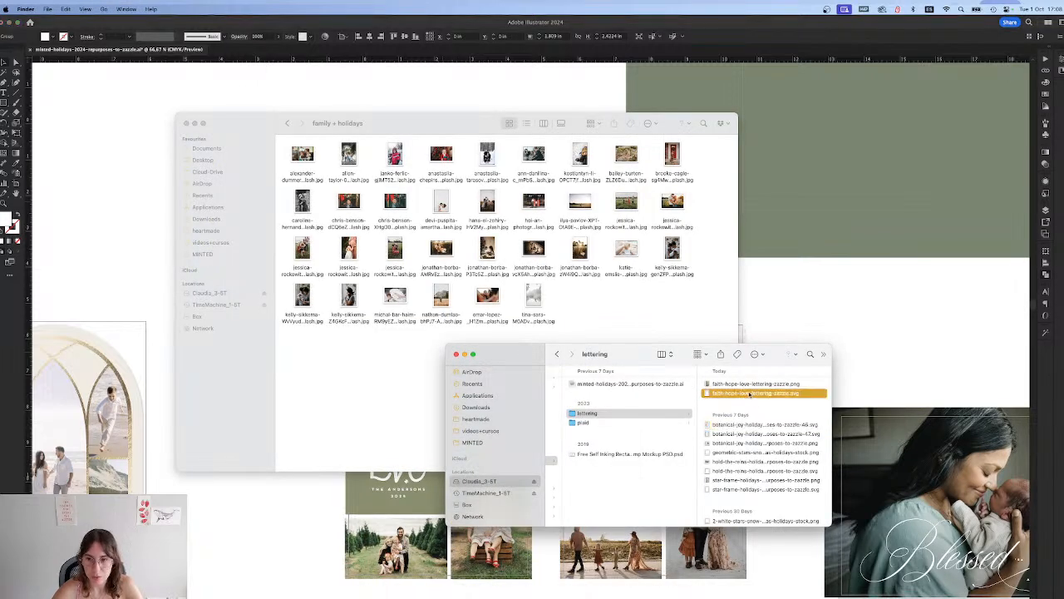
pyautogui.press('space')
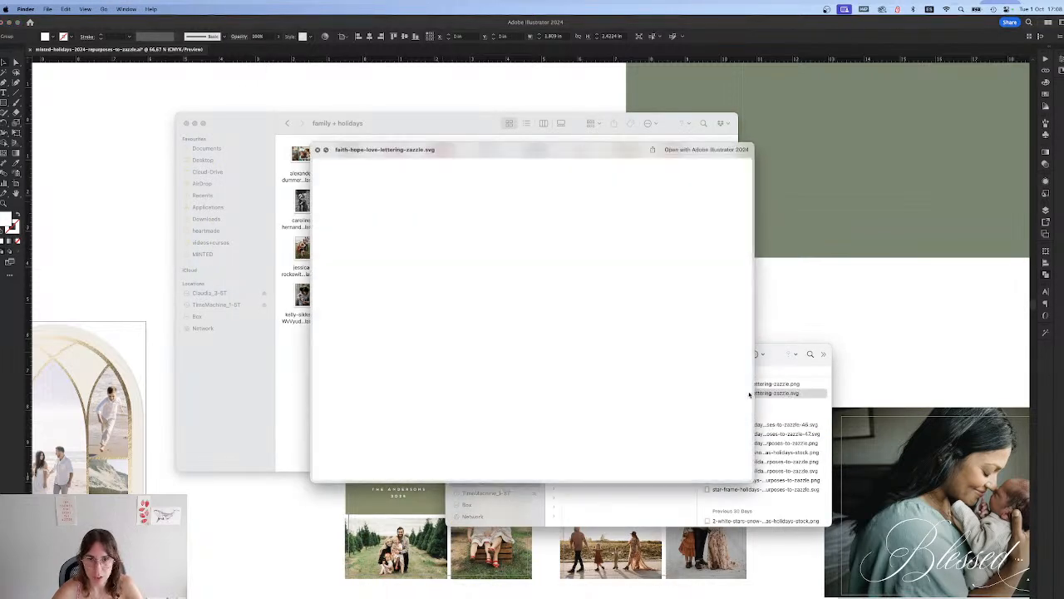
pyautogui.press('space')
# Step: Upload the faith-hope-love-lettering-zazzle PNG and SVG files from Finder onto the front of the Zazzle card in Chrome
pyautogui.click(414, 590)
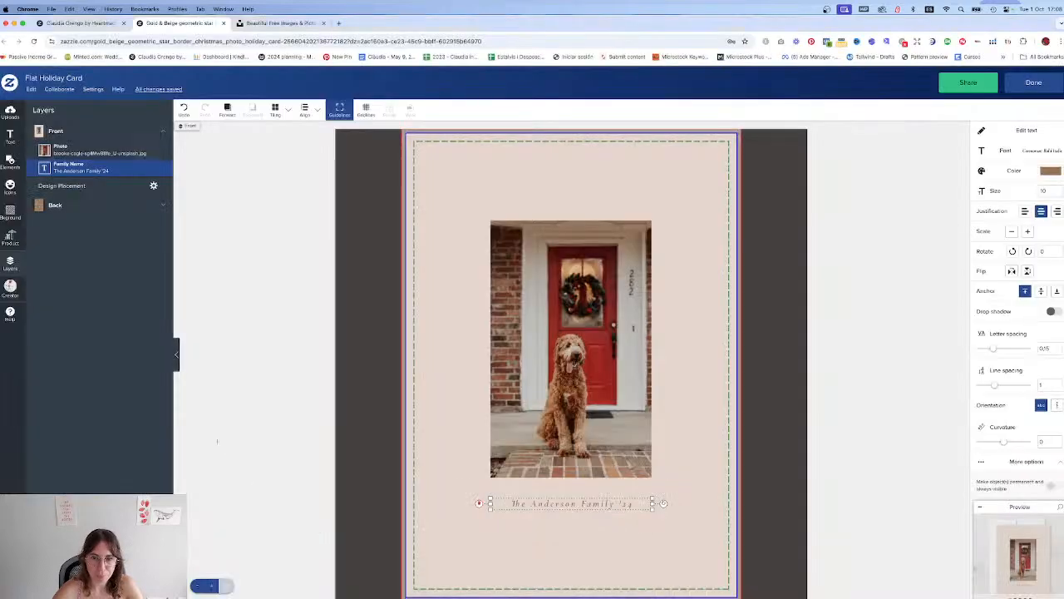
pyautogui.press('super+Tab')
pyautogui.moveTo(747, 390); pyautogui.dragTo(778, 284)
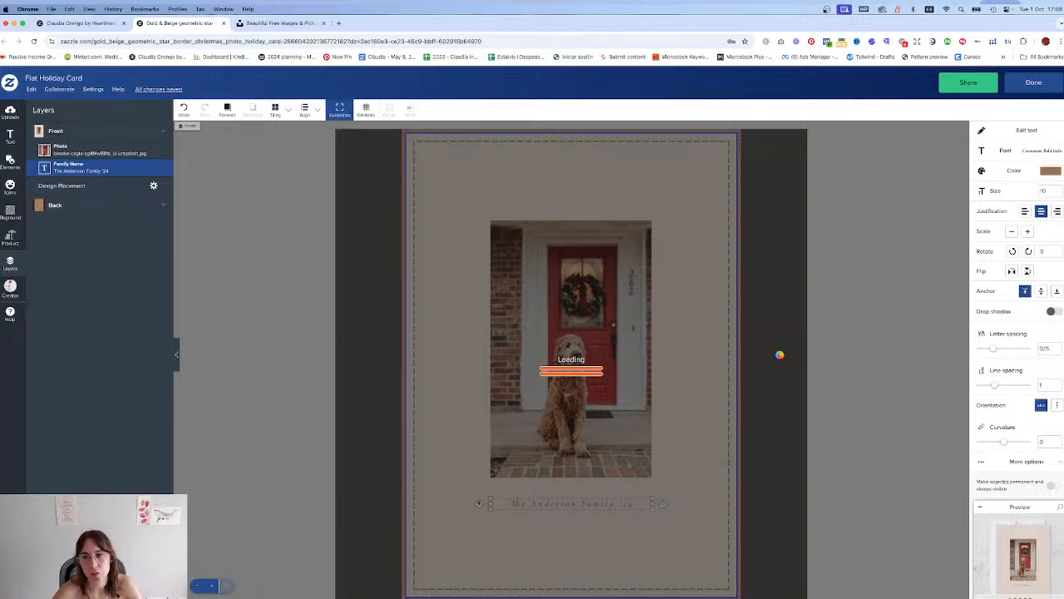
pyautogui.press('Escape')
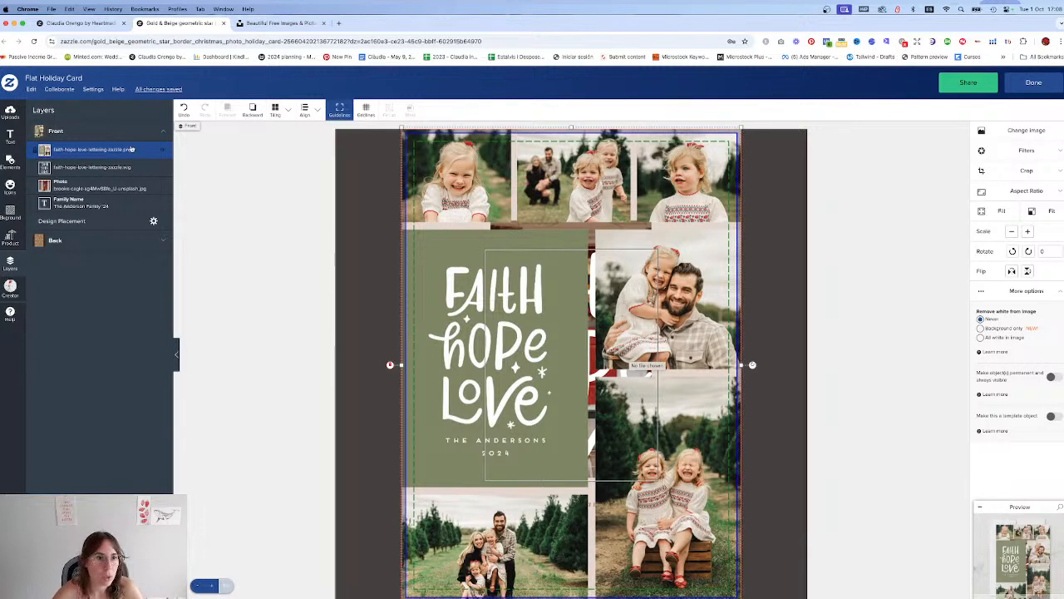
# Step: Send the collage PNG layer behind all other front layers, and scale the SVG lettering down over the collage's green panel
pyautogui.moveTo(80, 150); pyautogui.dragTo(87, 202)
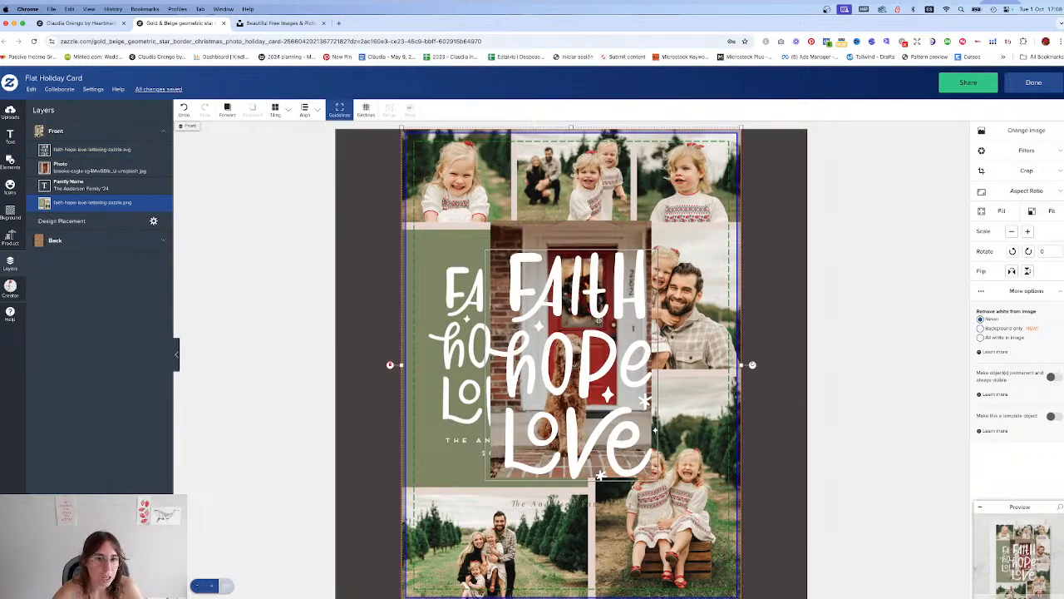
pyautogui.click(50, 149)
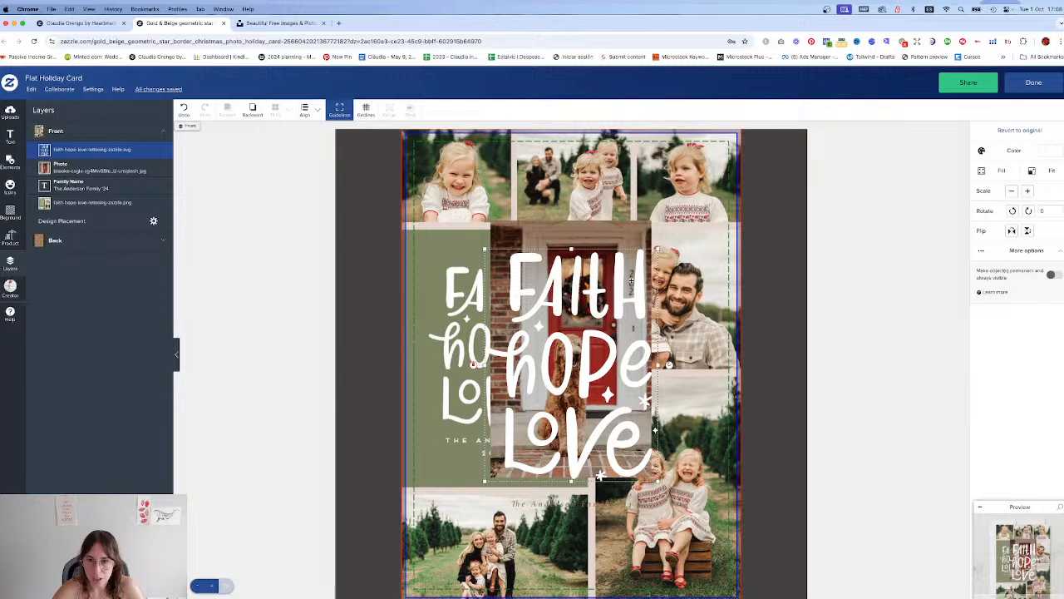
pyautogui.moveTo(657, 249); pyautogui.dragTo(602, 281)
pyautogui.moveTo(571, 327); pyautogui.dragTo(511, 297)
# Step: Move the dog photo off the green panel, and adjust the SVG lettering's size and position to match the collage's lettering
pyautogui.click(605, 262)
pyautogui.moveTo(604, 262); pyautogui.dragTo(727, 210)
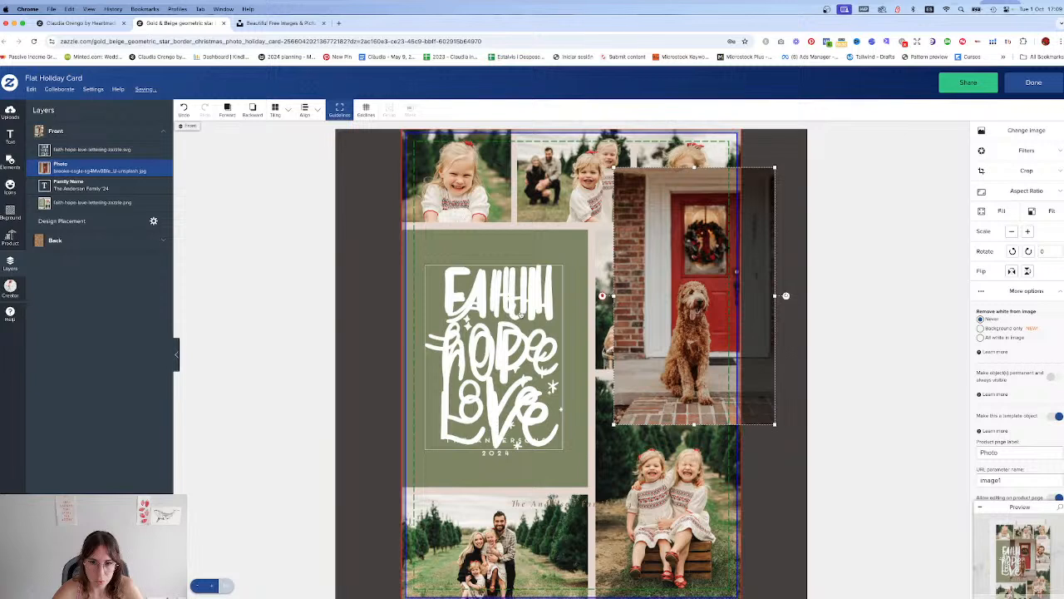
pyautogui.click(553, 420)
pyautogui.moveTo(562, 449); pyautogui.dragTo(545, 432)
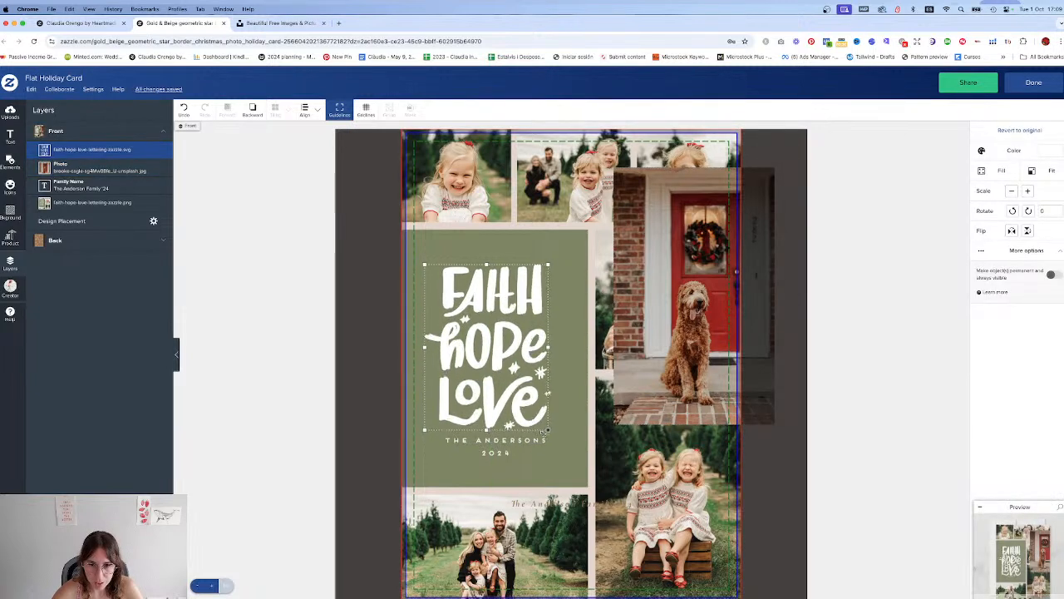
pyautogui.moveTo(480, 296); pyautogui.dragTo(484, 296)
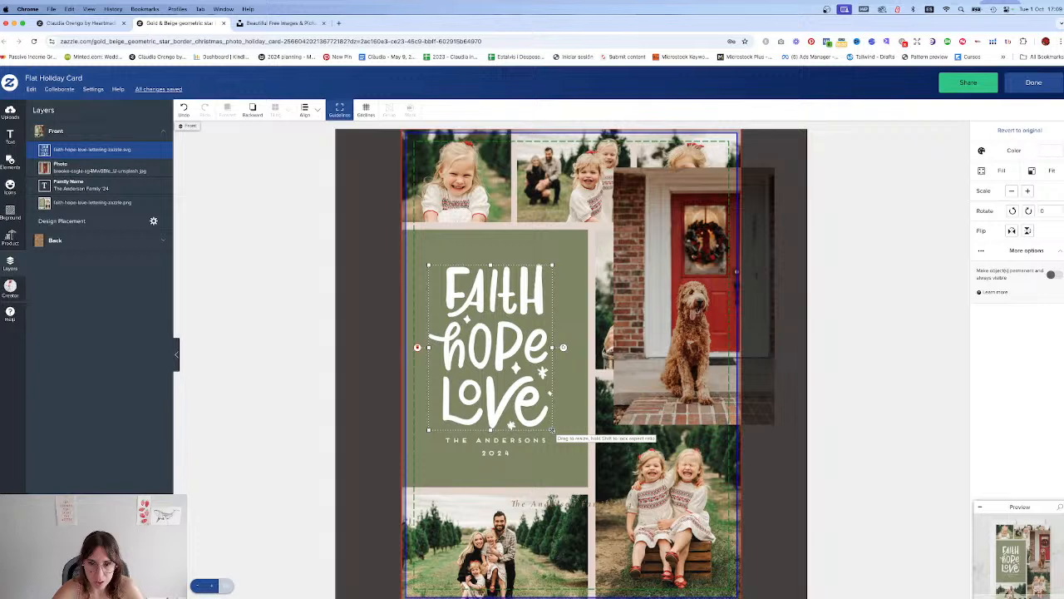
pyautogui.moveTo(550, 429); pyautogui.dragTo(550, 429)
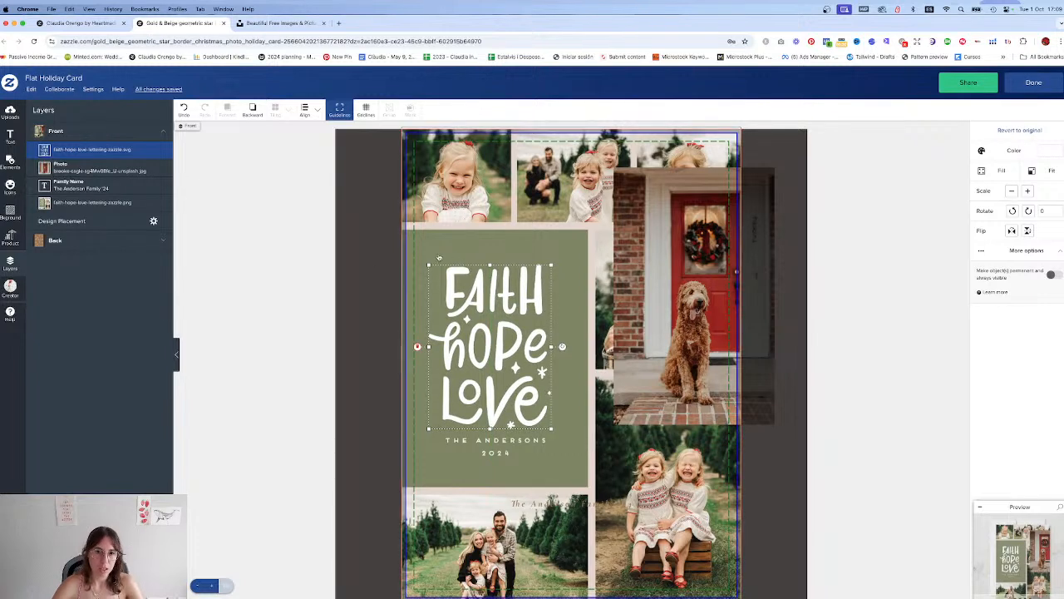
pyautogui.moveTo(428, 264); pyautogui.dragTo(428, 266)
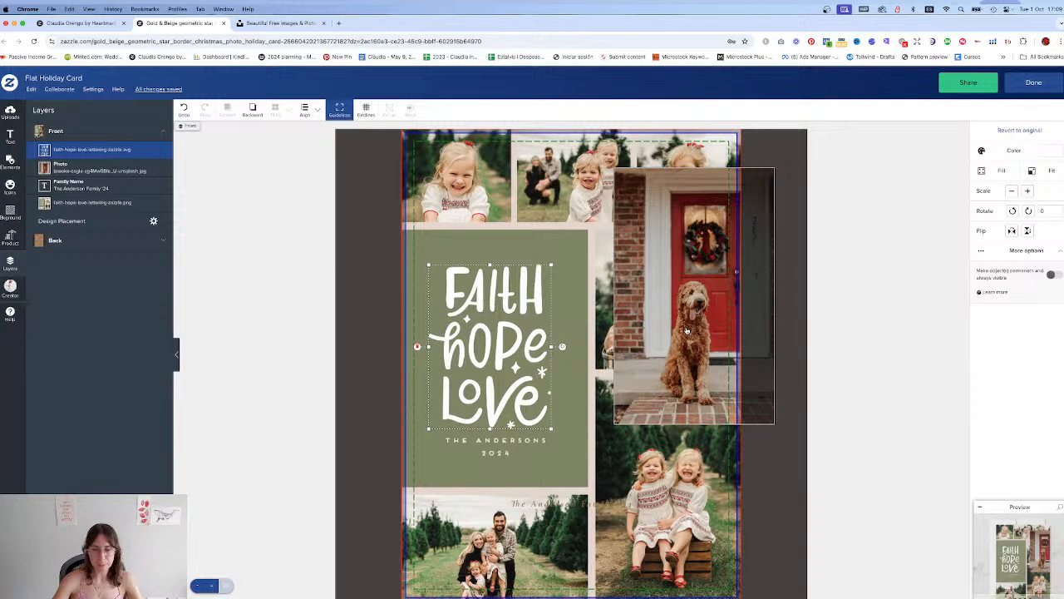
pyautogui.press('super+z')
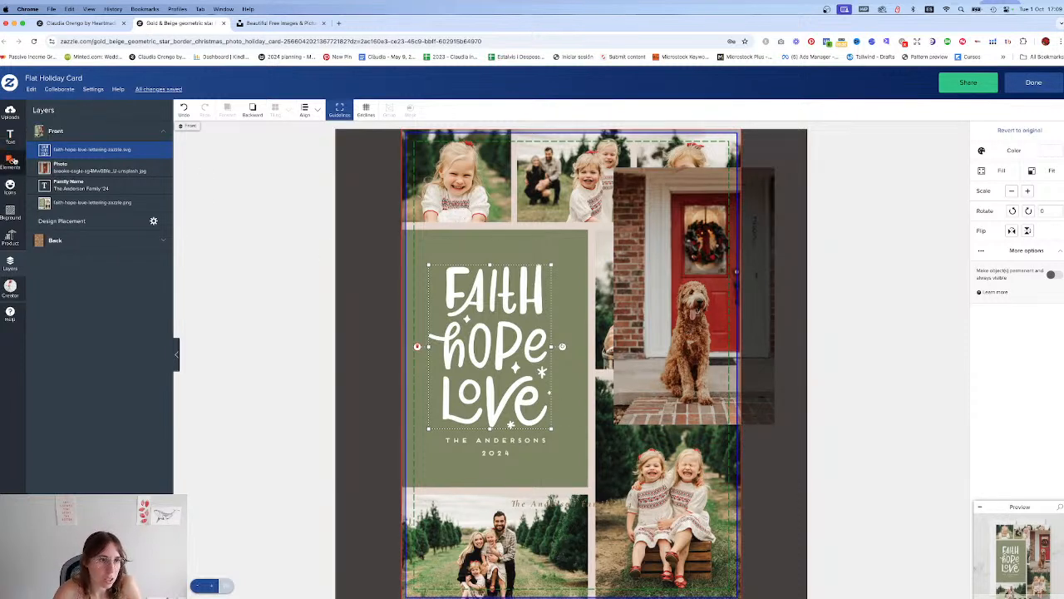
# Step: Add a square shape to the card front and set its border thickness to 0
pyautogui.click(11, 162)
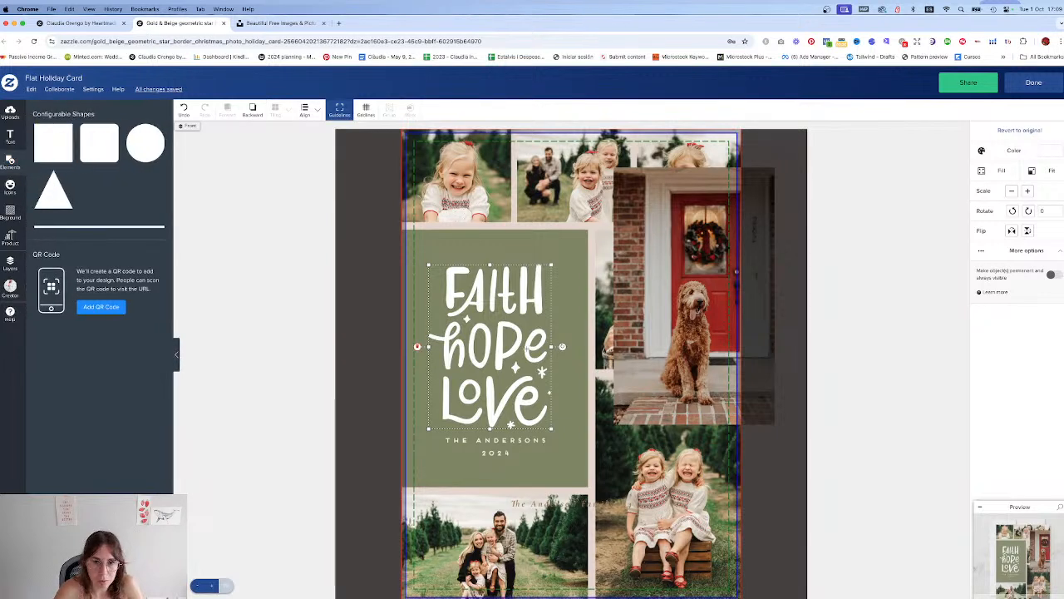
pyautogui.click(53, 143)
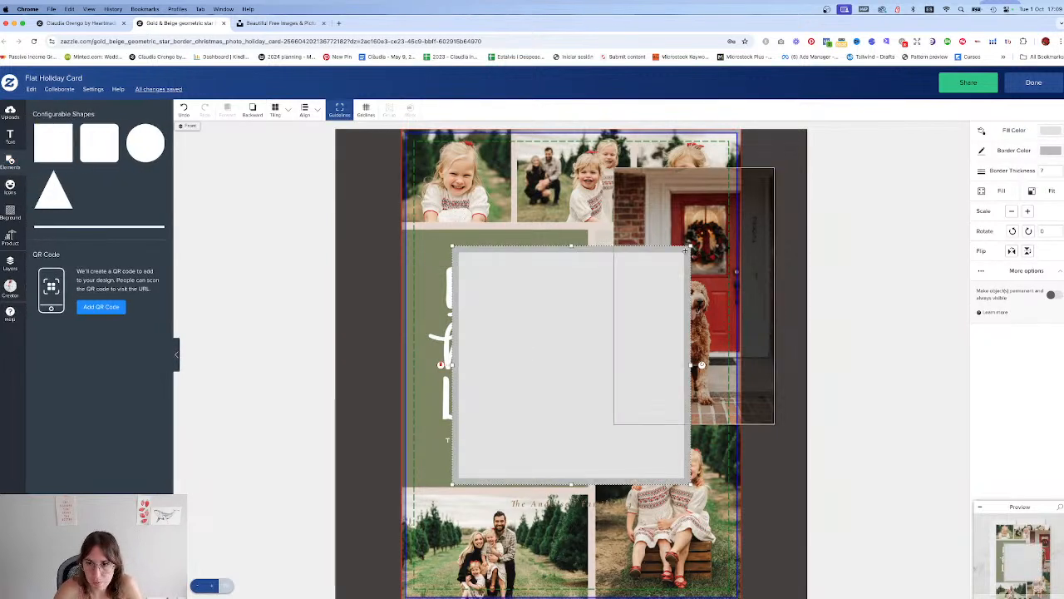
pyautogui.click(1053, 152)
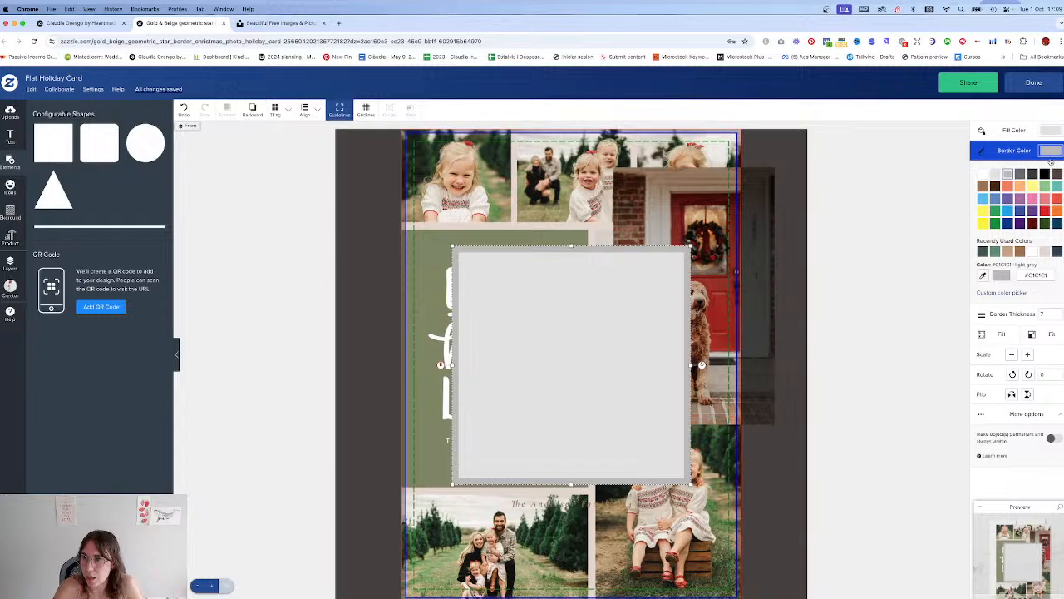
pyautogui.click(998, 152)
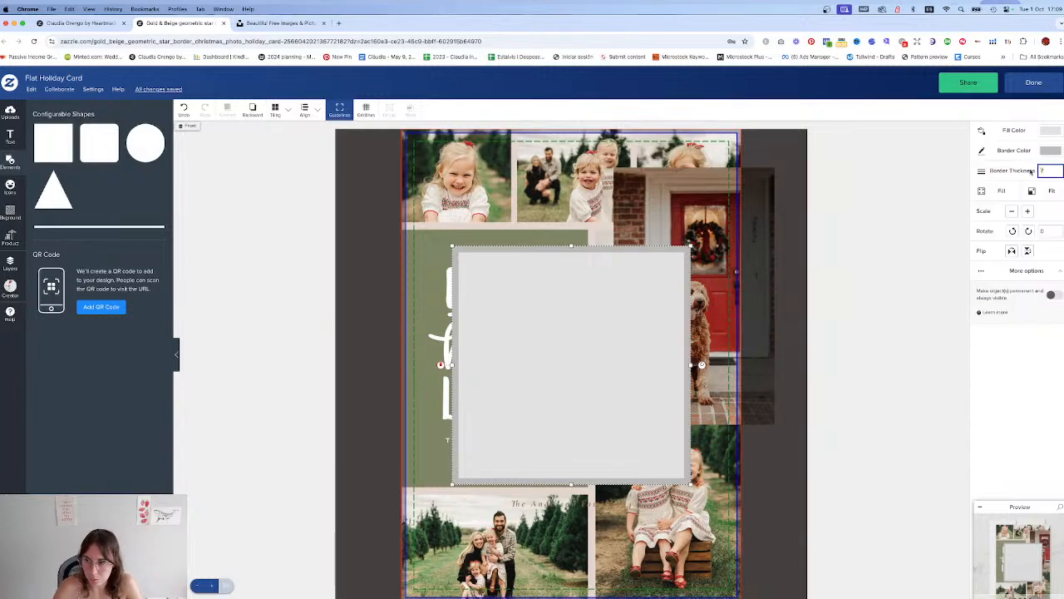
pyautogui.press('Return')
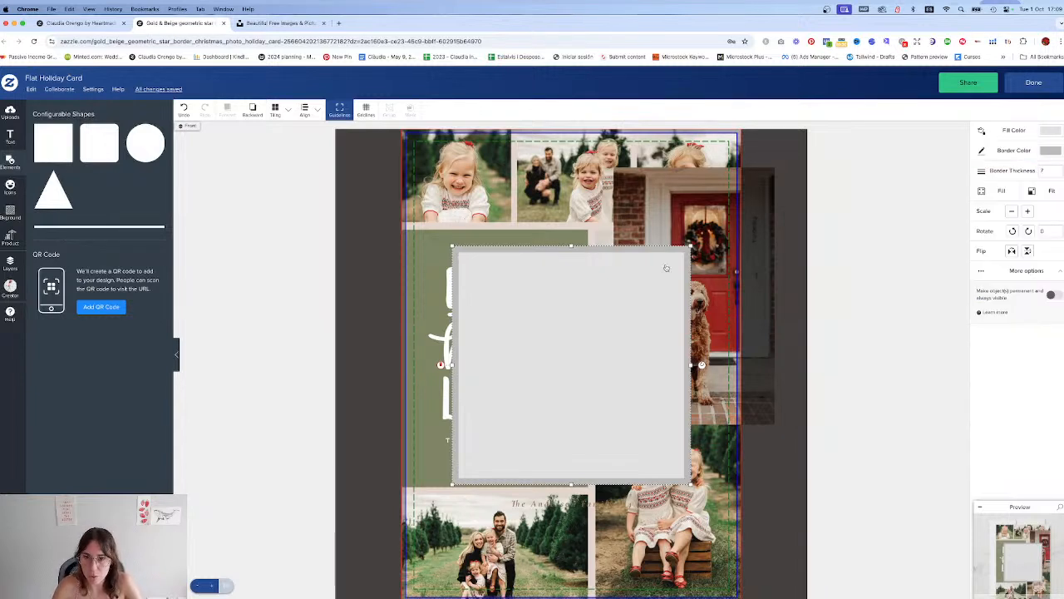
# Step: Fill the square with the green #89906D sampled from the collage's lettering panel
pyautogui.click(1050, 130)
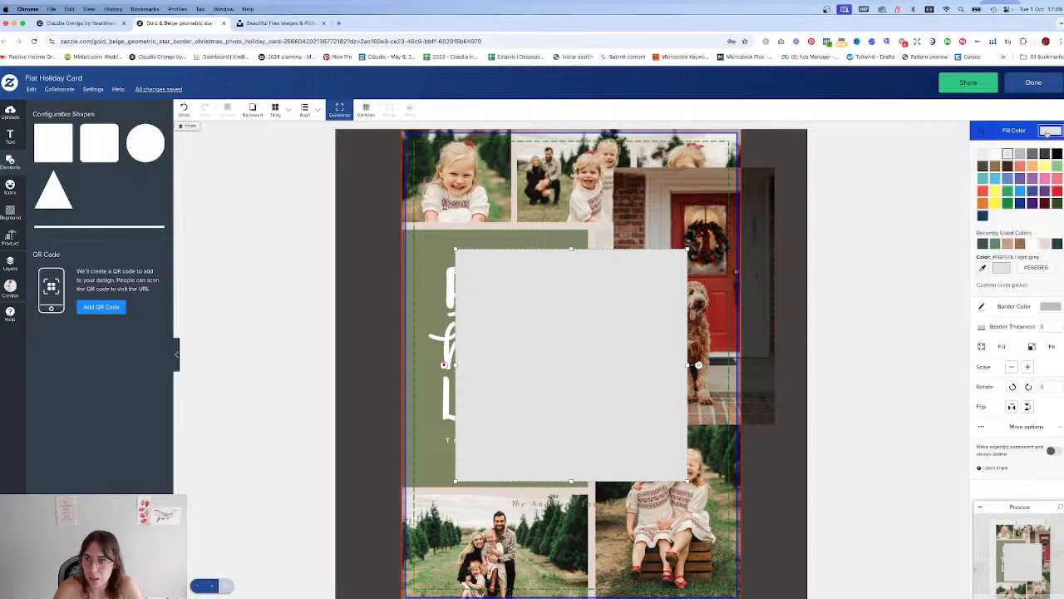
pyautogui.click(983, 268)
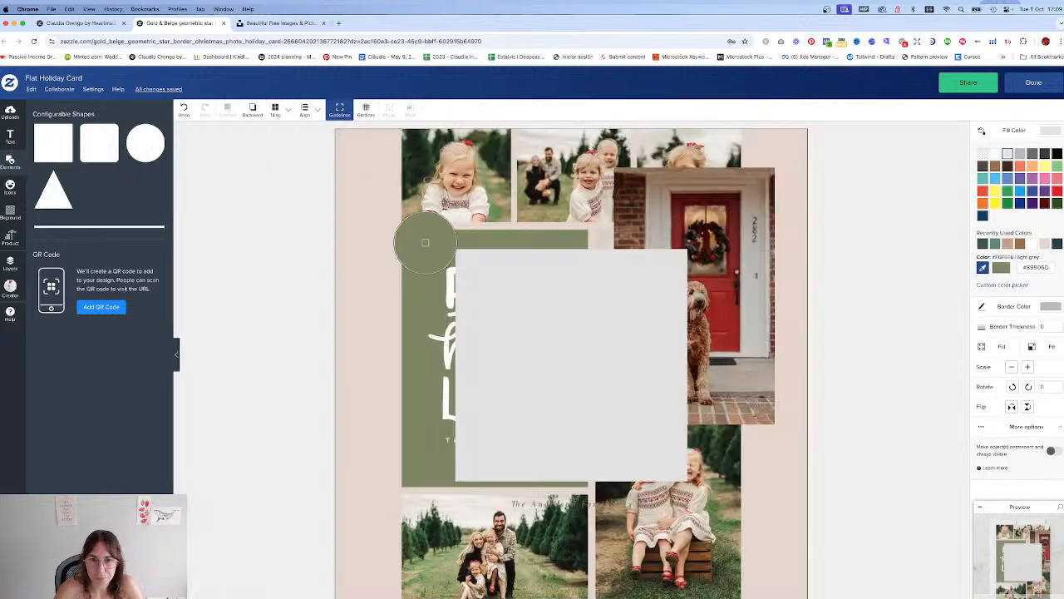
pyautogui.click(427, 241)
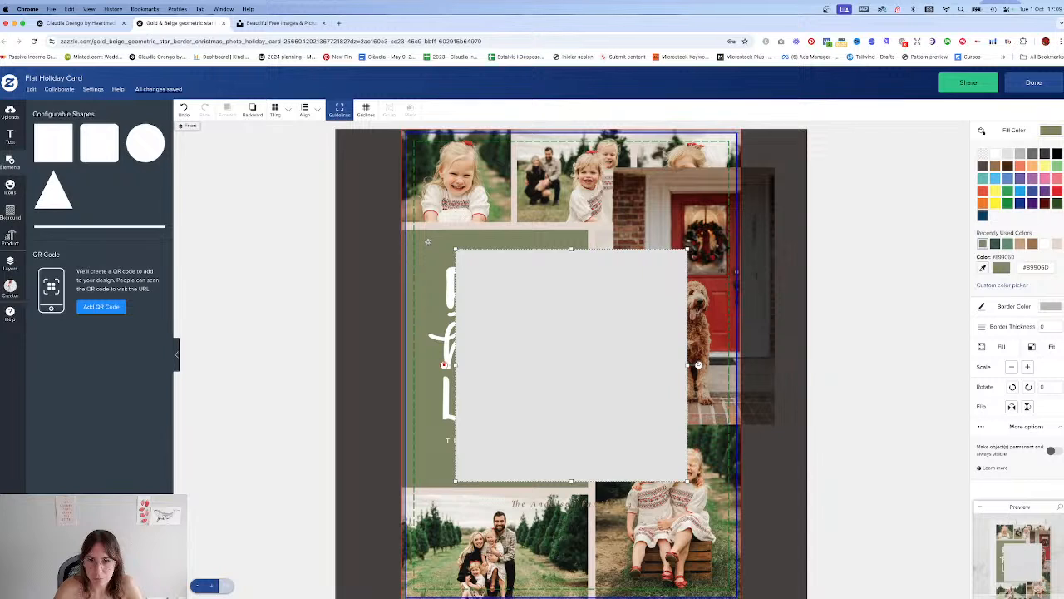
# Step: Fit the green rectangle exactly over the collage's green panel, place its layer just beneath the SVG lettering and hide it
pyautogui.moveTo(561, 273); pyautogui.dragTo(508, 258)
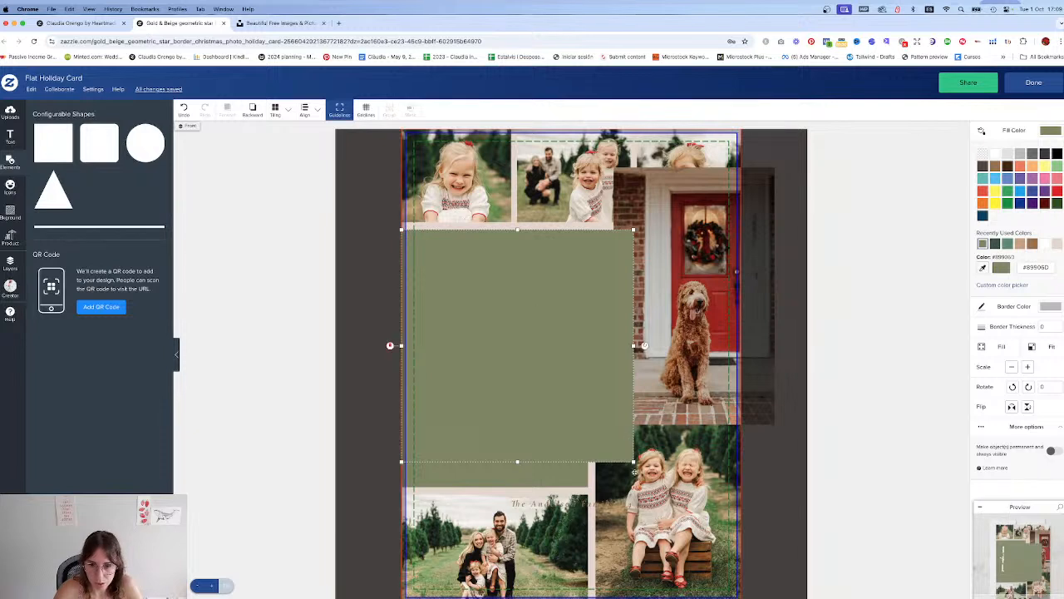
pyautogui.moveTo(633, 460); pyautogui.dragTo(588, 489)
pyautogui.click(9, 212)
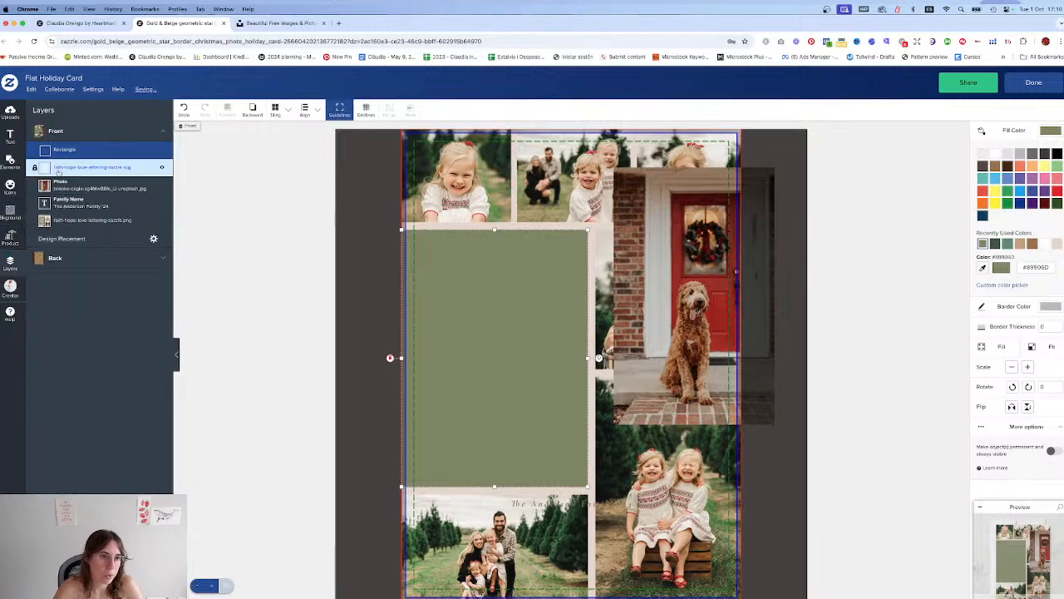
pyautogui.moveTo(59, 156); pyautogui.dragTo(57, 168)
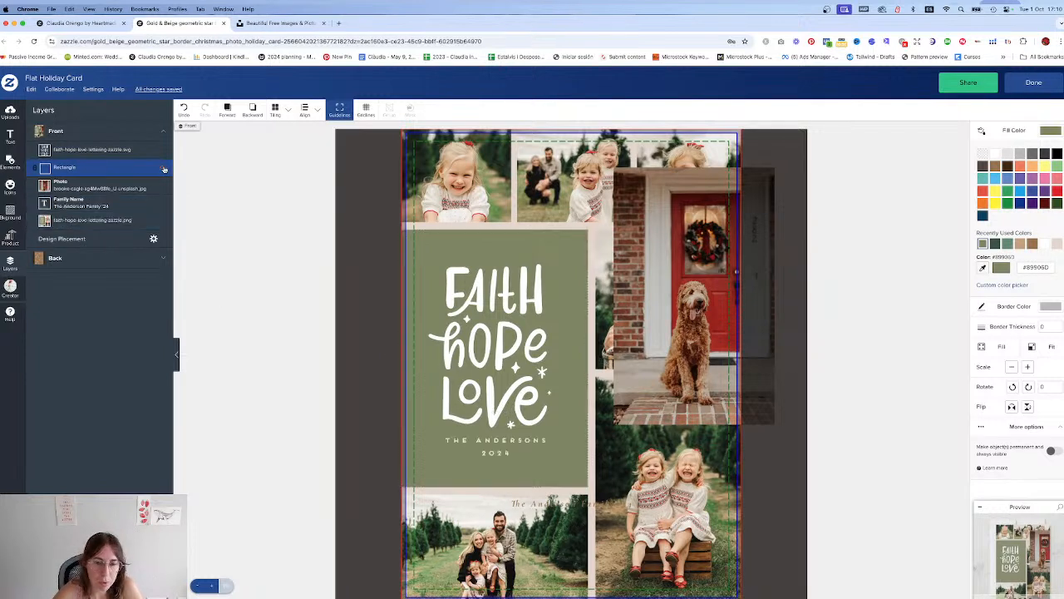
# Step: Move the family name text over the collage's name line and reword it as "The" plus the plural surname, with 2024 on a second line
pyautogui.click(479, 441)
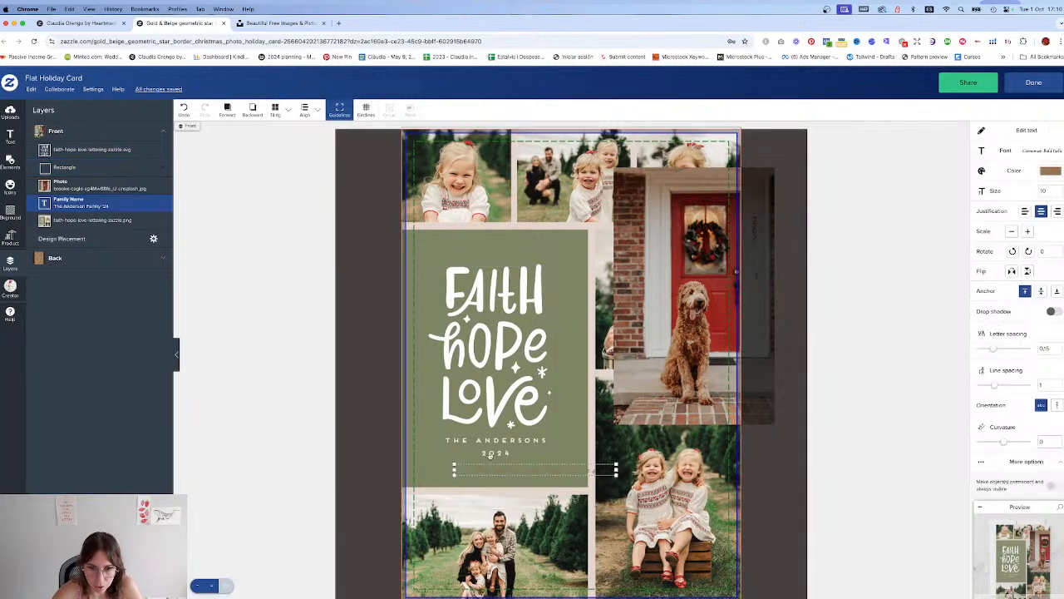
pyautogui.moveTo(479, 440); pyautogui.dragTo(465, 446)
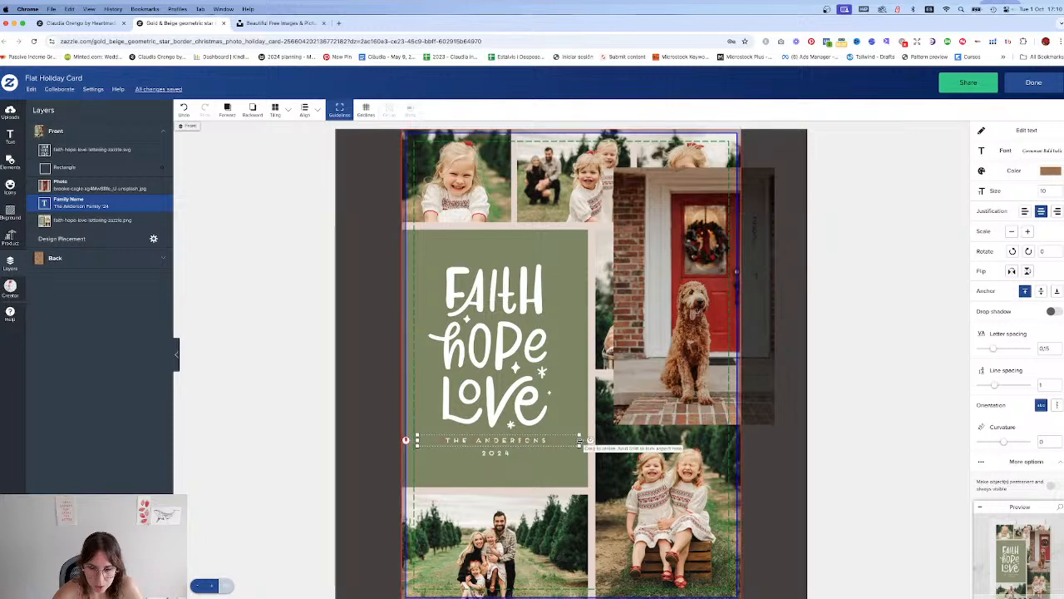
pyautogui.doubleClick(513, 442)
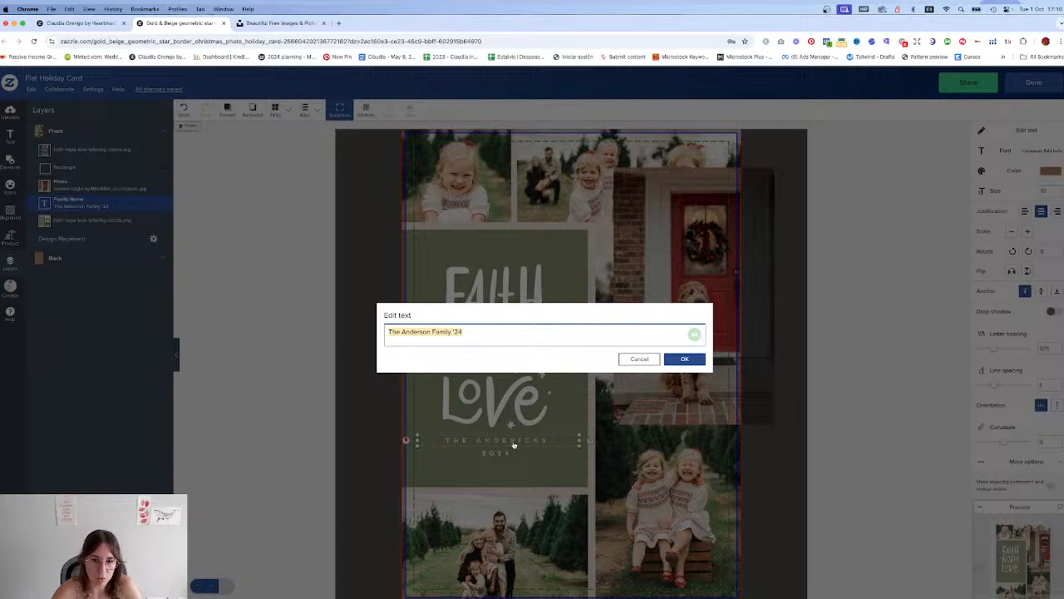
pyautogui.click(429, 331)
pyautogui.hotkey('shift', 'End')
pyautogui.write('s')
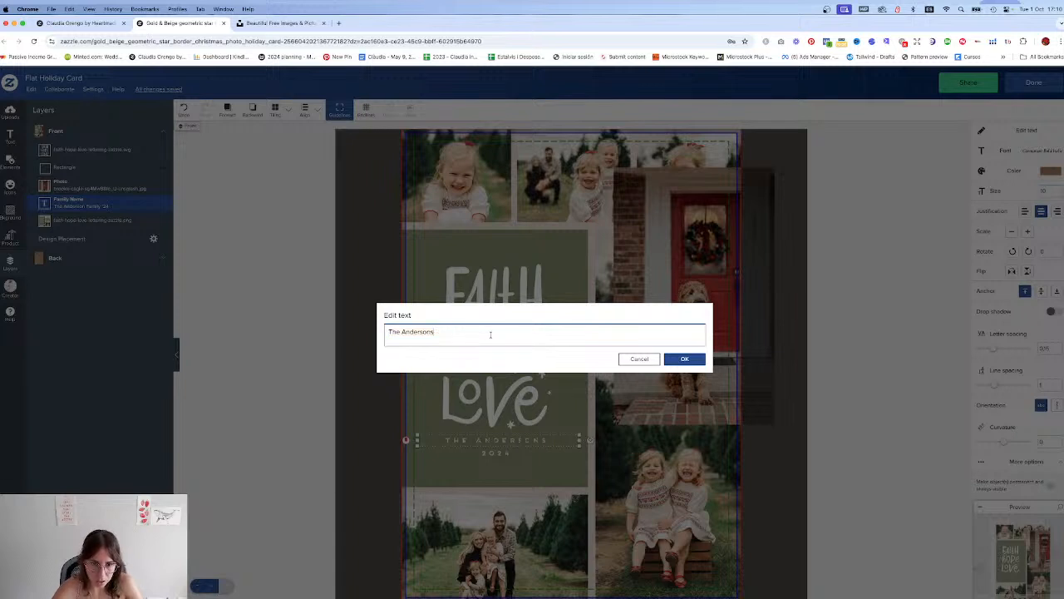
pyautogui.press('Return')
pyautogui.write('2024')
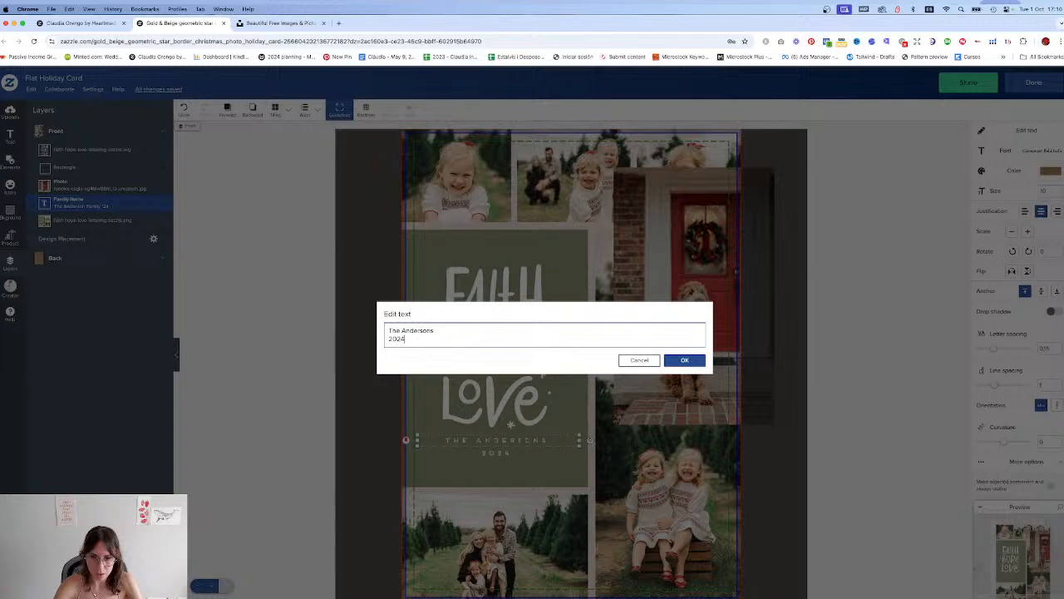
pyautogui.click(682, 360)
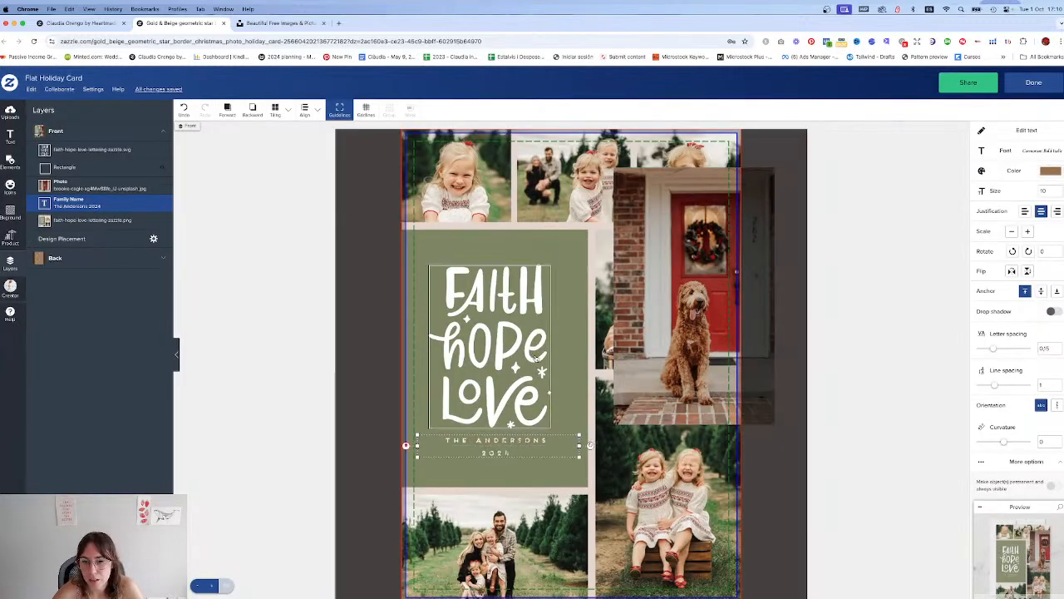
# Step: Set the family name text's font to Futura Medium
pyautogui.click(1032, 151)
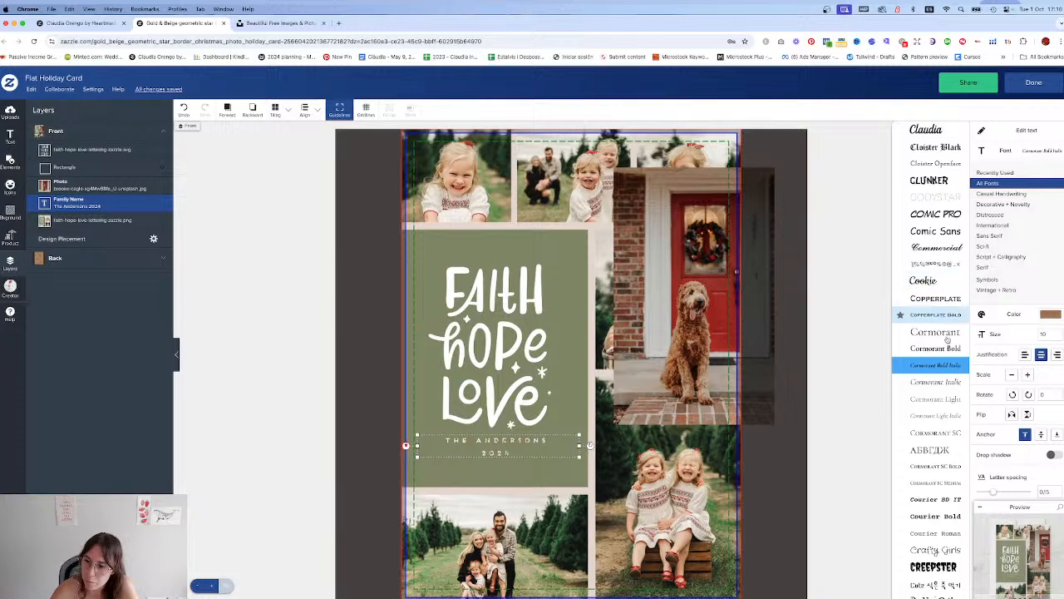
pyautogui.scroll(-6, 933, 372)
pyautogui.scroll(-10, 933, 373)
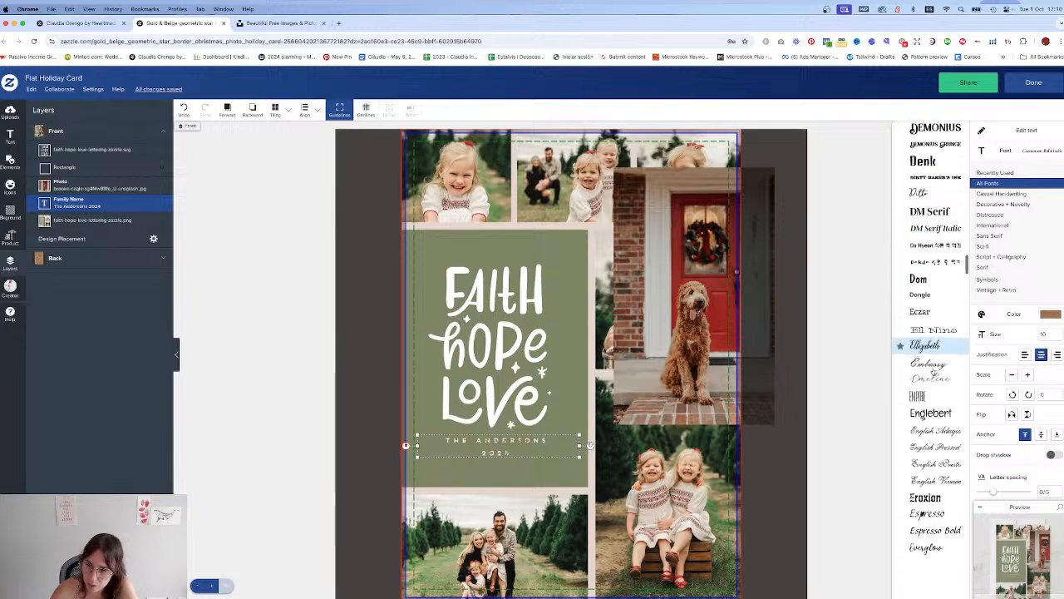
pyautogui.scroll(-4, 933, 372)
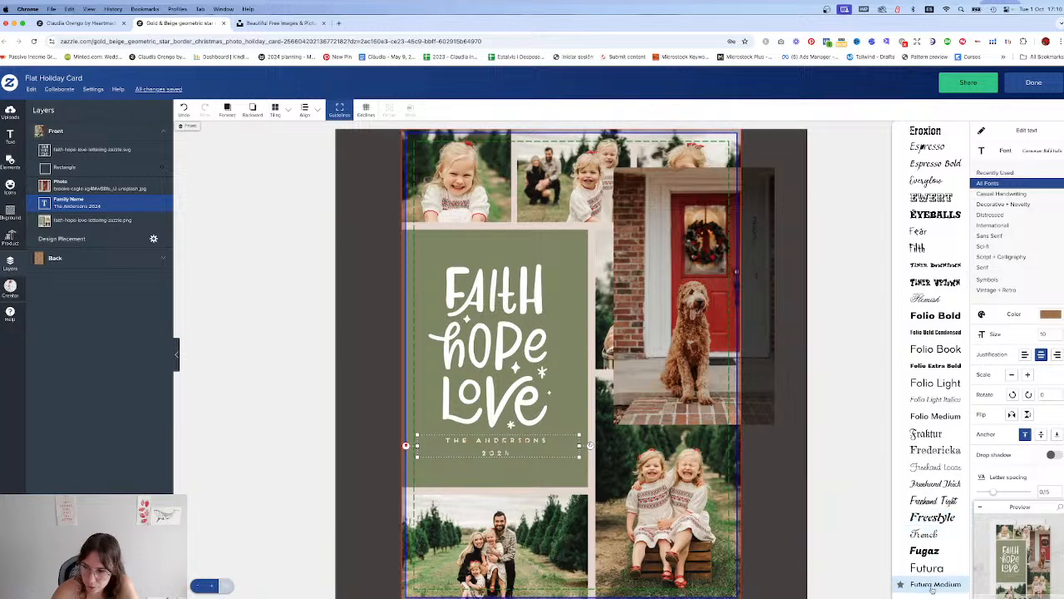
pyautogui.scroll(-1, 931, 574)
pyautogui.click(929, 532)
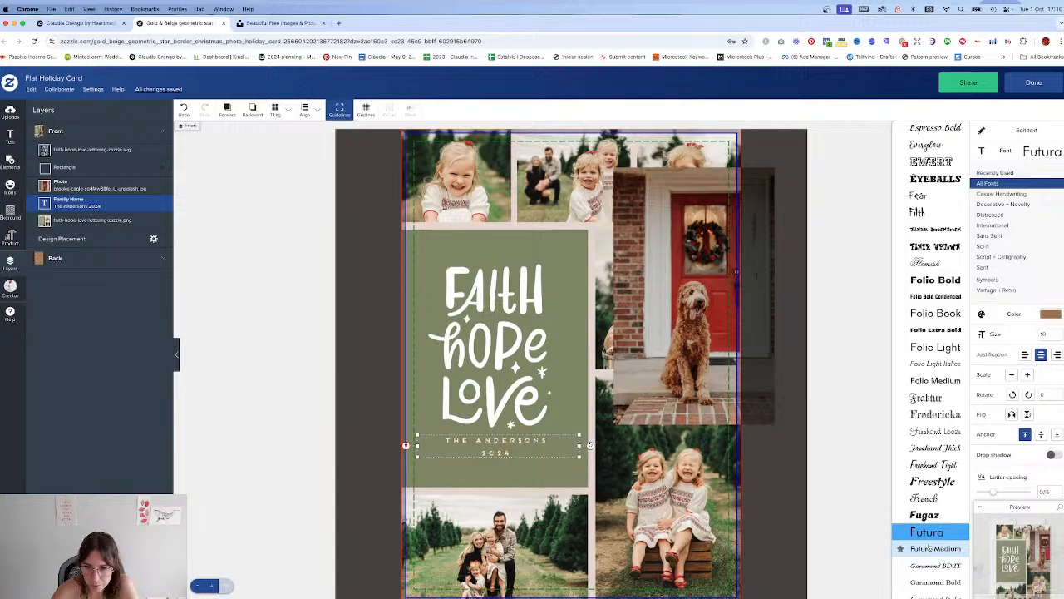
pyautogui.click(930, 548)
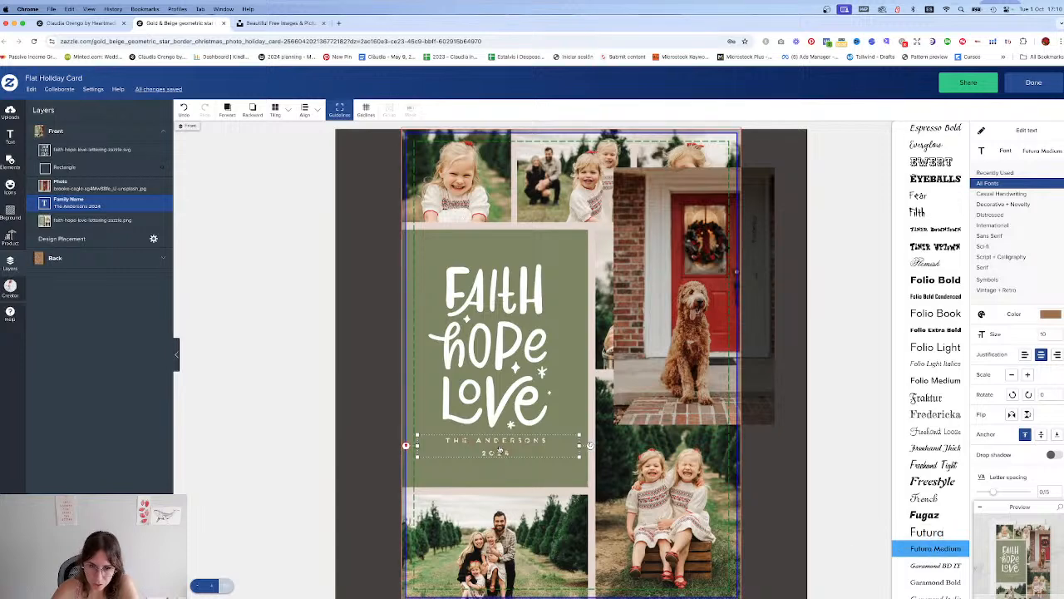
# Step: Rewrite the first line of the family name text in all capitals, keeping 2024 on the second line
pyautogui.doubleClick(503, 440)
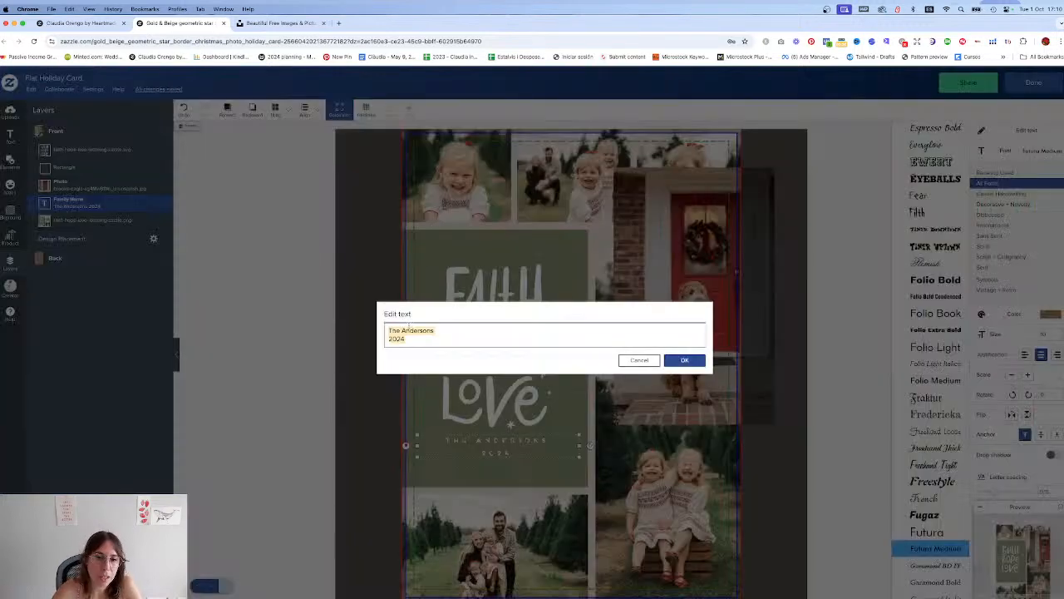
pyautogui.doubleClick(403, 330)
pyautogui.moveTo(400, 330); pyautogui.dragTo(391, 330)
pyautogui.write('THE ANDERSONS')
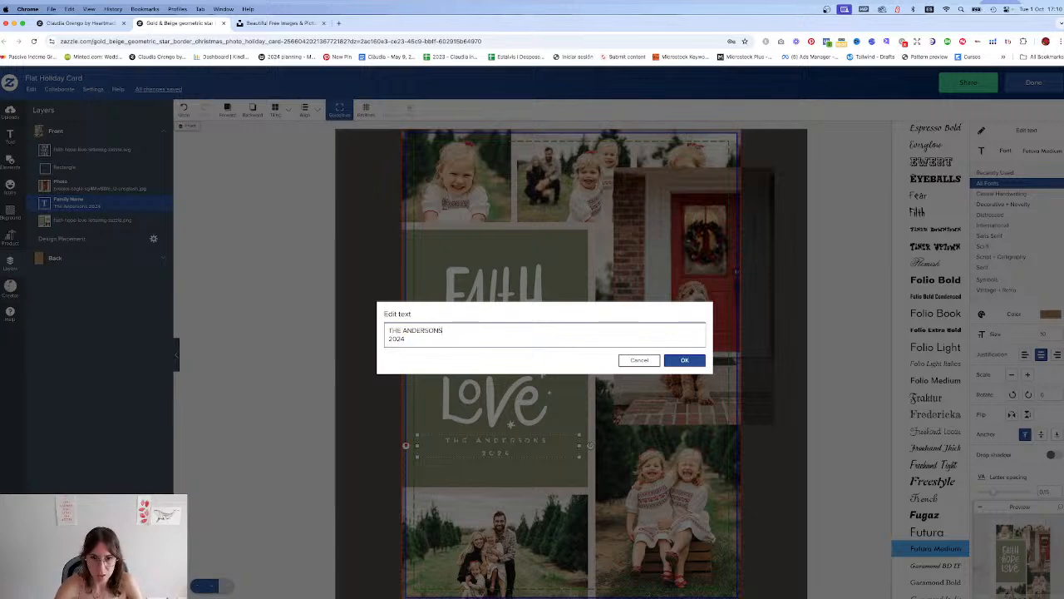
pyautogui.click(674, 361)
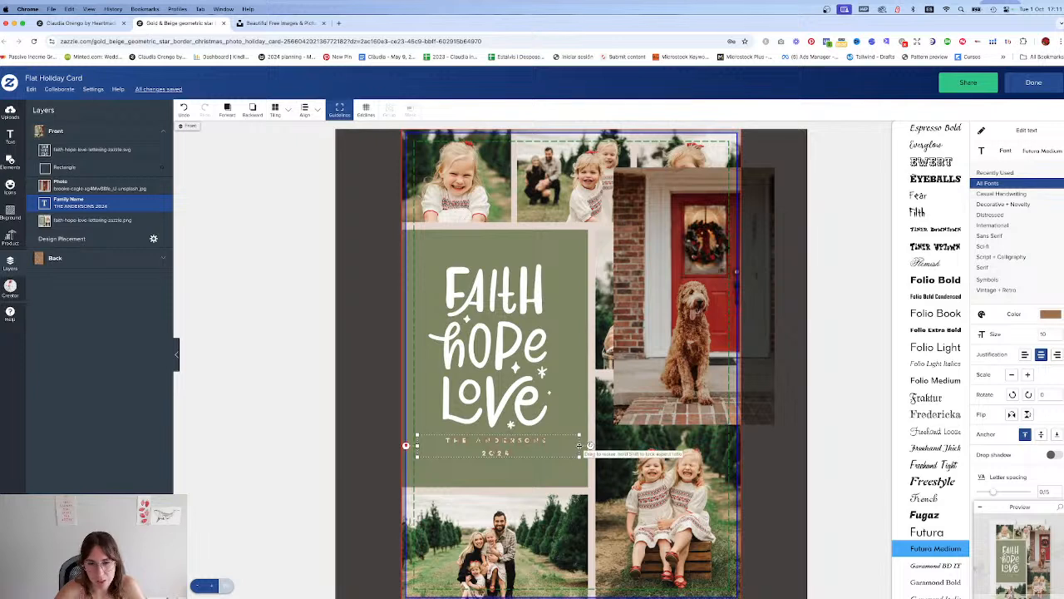
# Step: Adjust the family name text box around the reference wording and color the text white (#FFFFFF)
pyautogui.moveTo(580, 446); pyautogui.dragTo(587, 446)
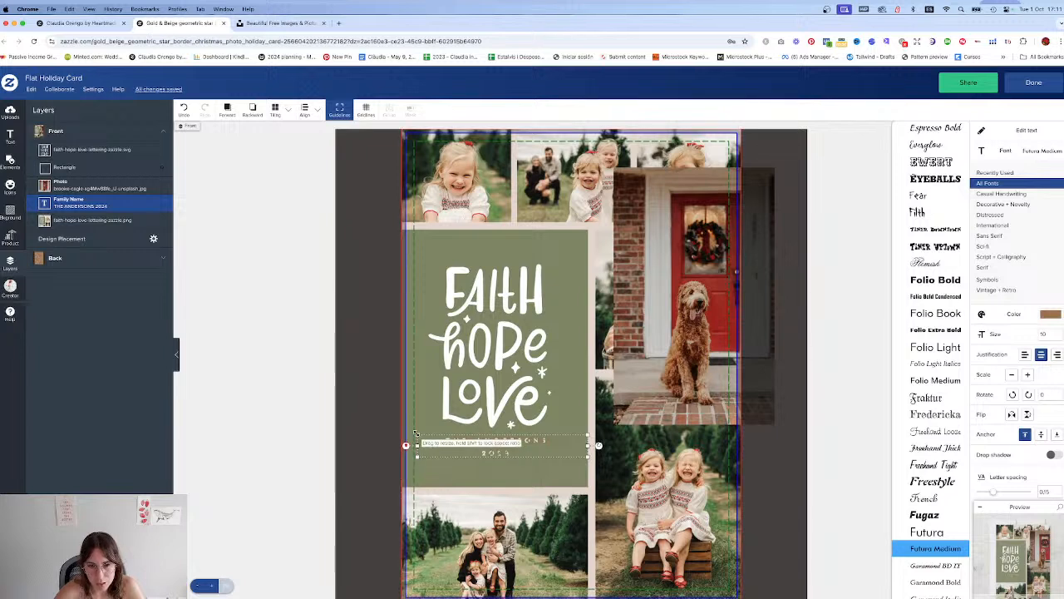
pyautogui.moveTo(416, 438); pyautogui.dragTo(407, 438)
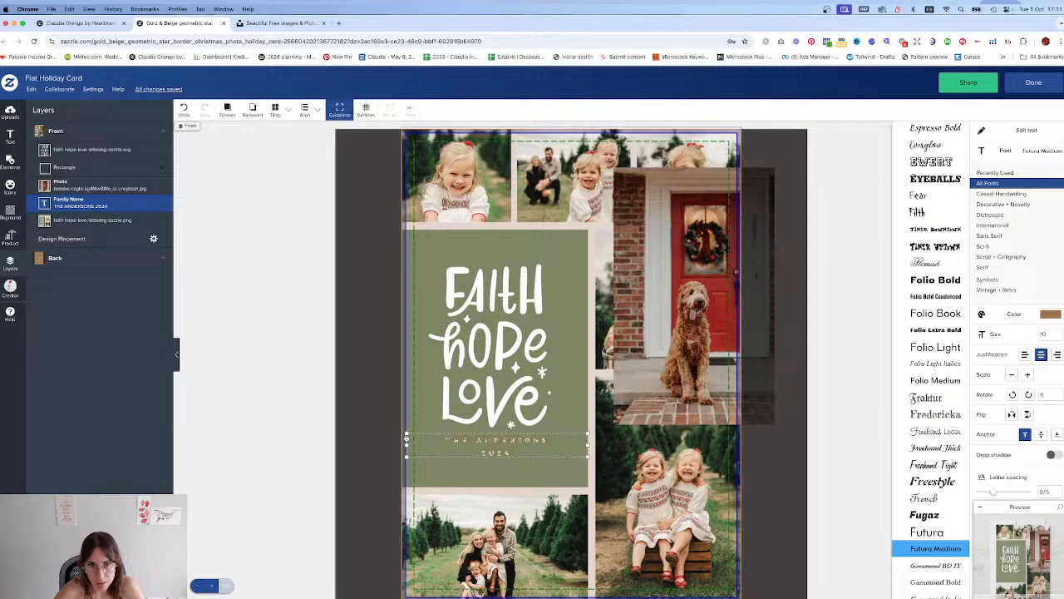
pyautogui.moveTo(406, 438); pyautogui.dragTo(406, 438)
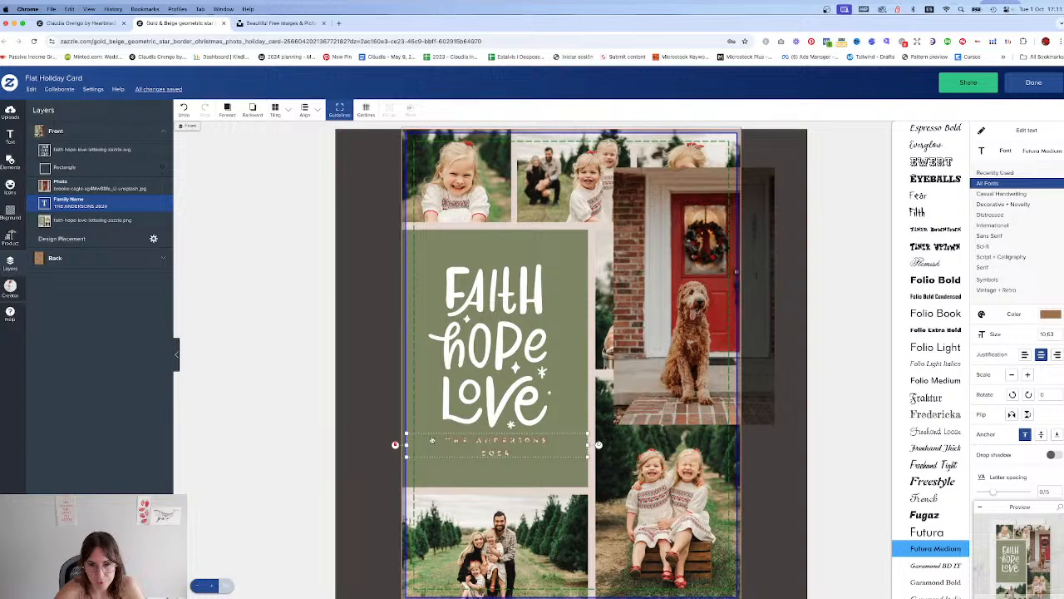
pyautogui.moveTo(588, 445); pyautogui.dragTo(574, 445)
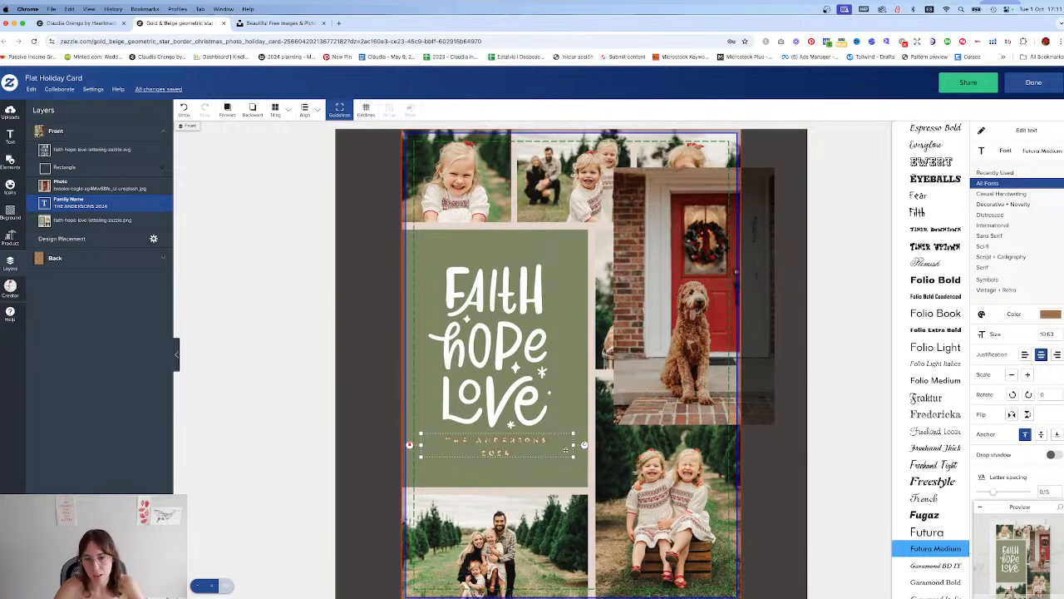
pyautogui.click(1050, 313)
pyautogui.click(983, 194)
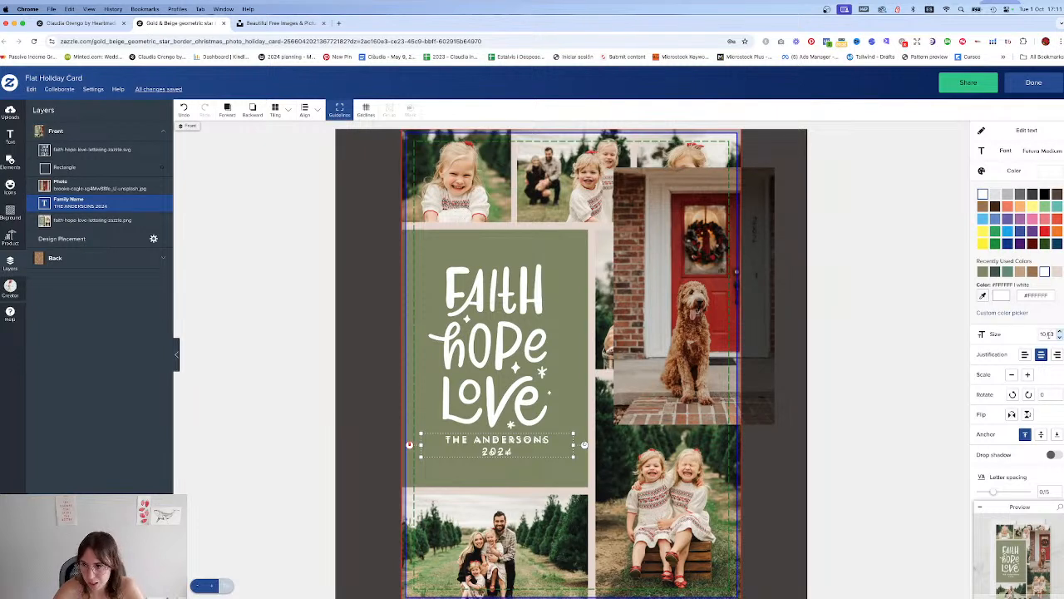
# Step: Match the family name text to the reference with size 9, letter spacing 0.25 and line spacing 1.1
pyautogui.doubleClick(1050, 335)
pyautogui.write('12')
pyautogui.press('Return')
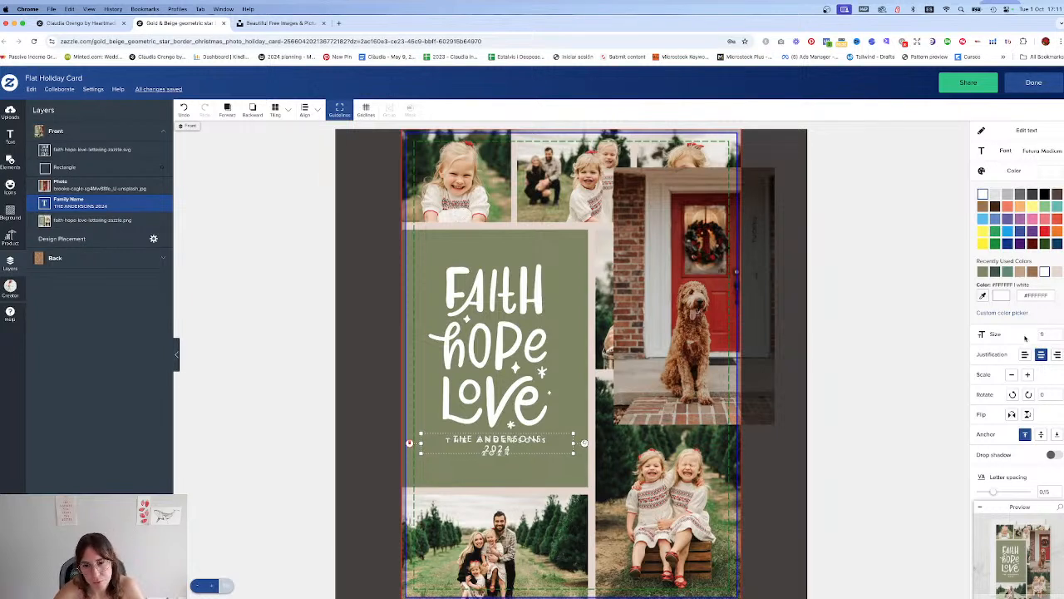
pyautogui.scroll(-2, 1014, 397)
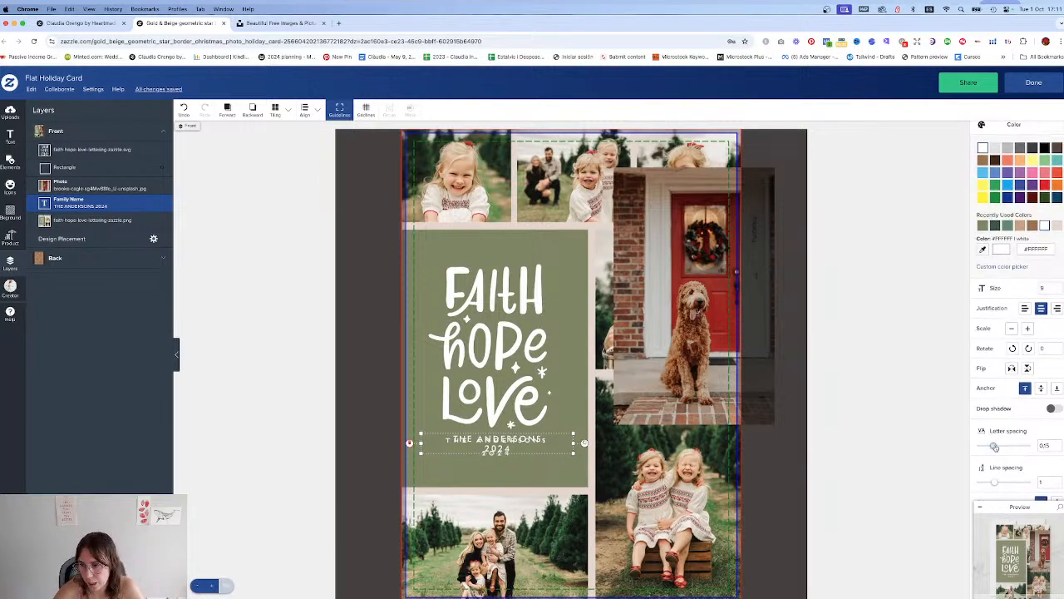
pyautogui.moveTo(995, 446); pyautogui.dragTo(996, 448)
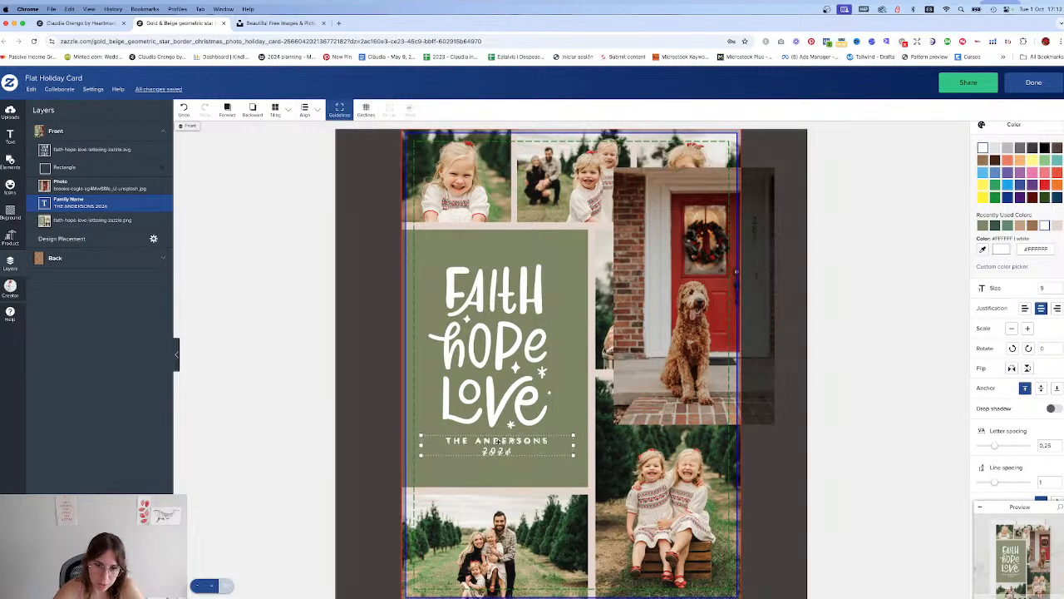
pyautogui.scroll(-1, 1042, 436)
pyautogui.moveTo(996, 451); pyautogui.dragTo(997, 450)
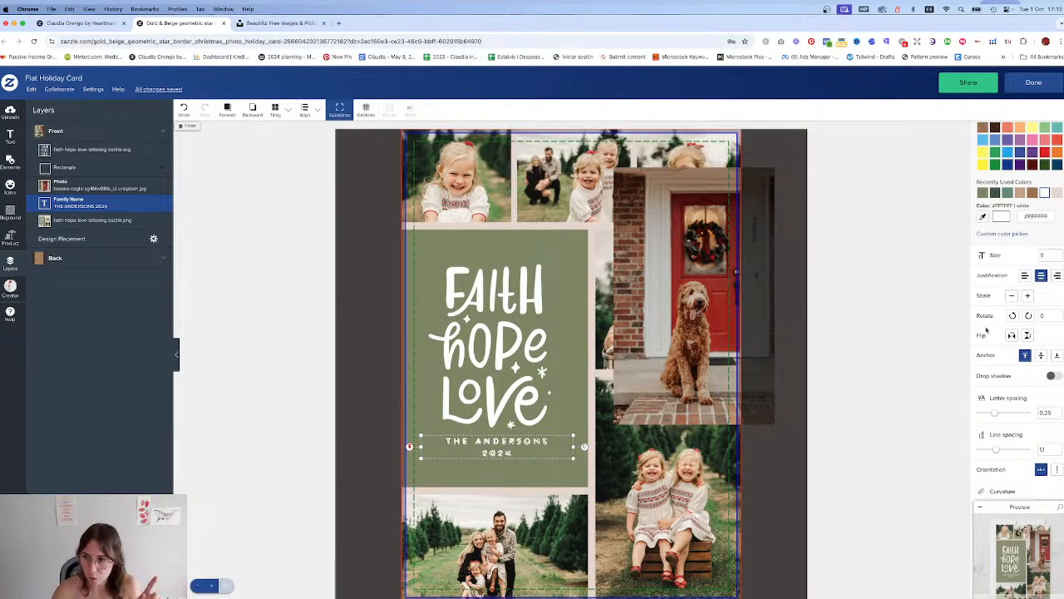
pyautogui.scroll(-5, 986, 330)
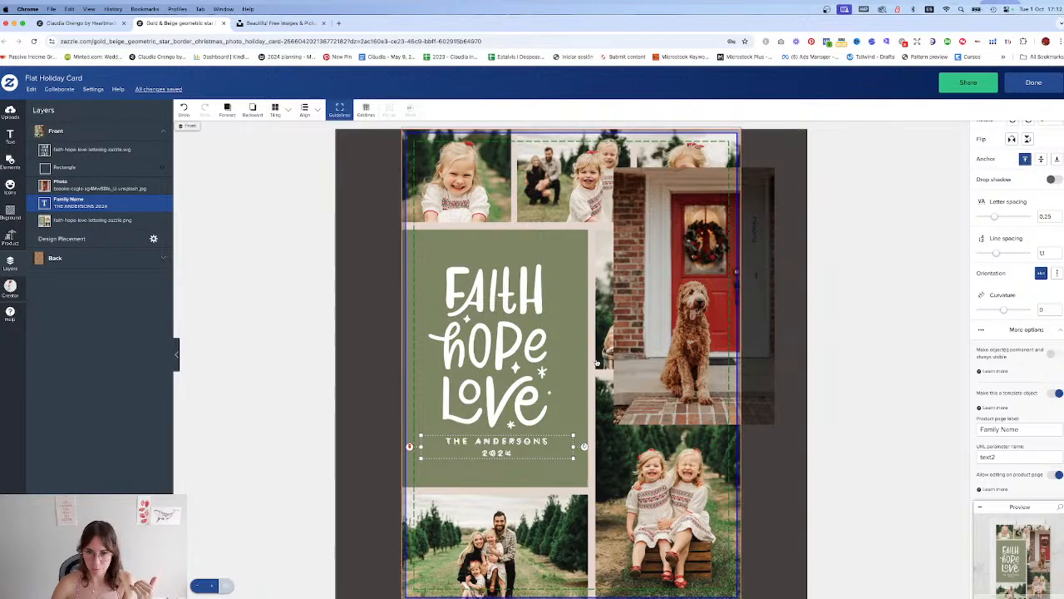
# Step: Move the dog photo over the collage's large photo slot below the father-and-daughter picture and resize its frame to fit the slot and card edge
pyautogui.click(526, 282)
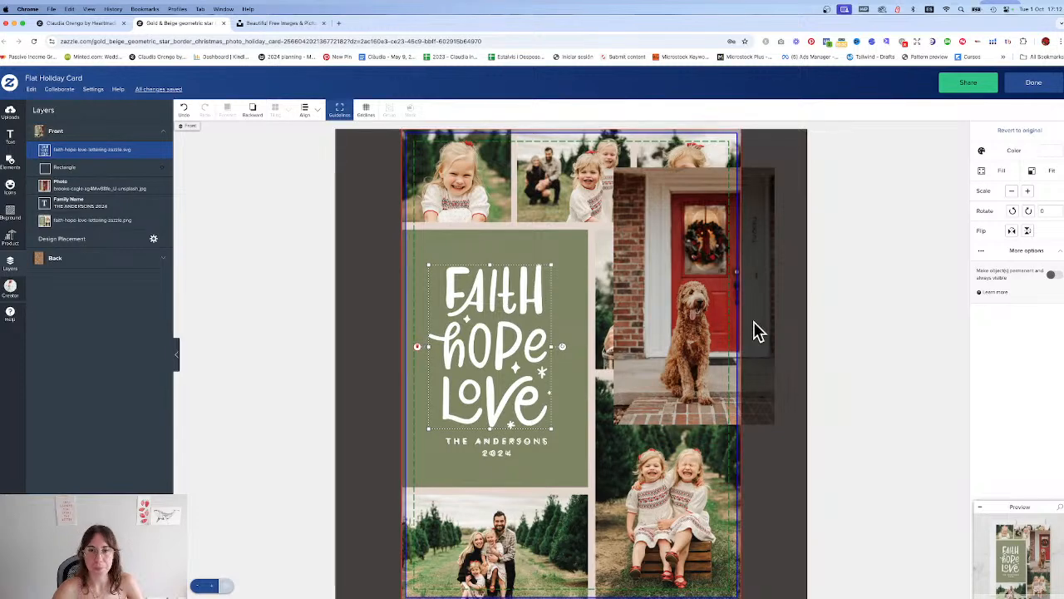
pyautogui.moveTo(657, 255); pyautogui.dragTo(650, 433)
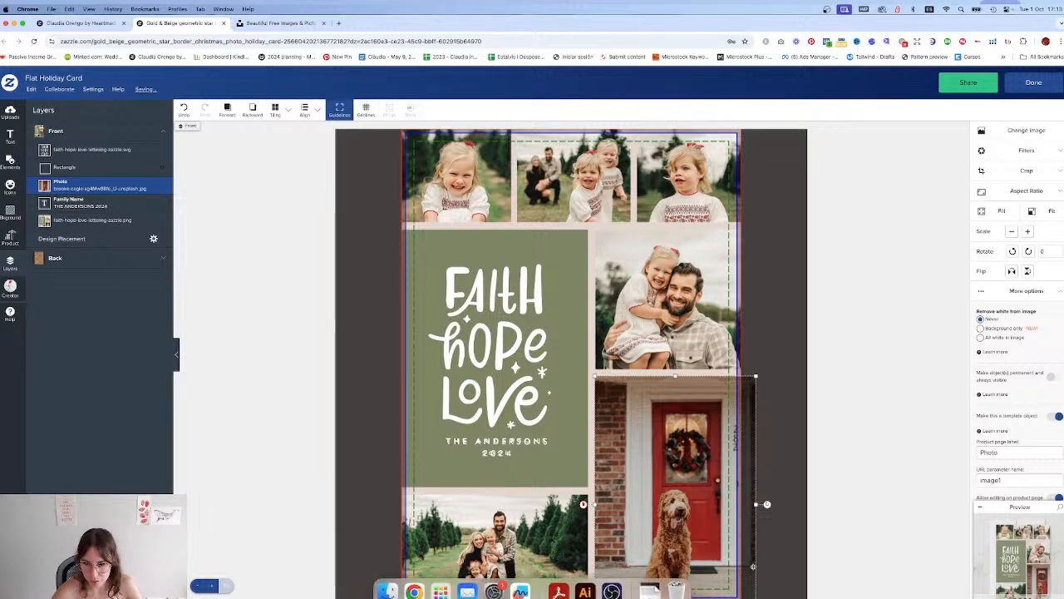
pyautogui.moveTo(767, 504); pyautogui.dragTo(742, 502)
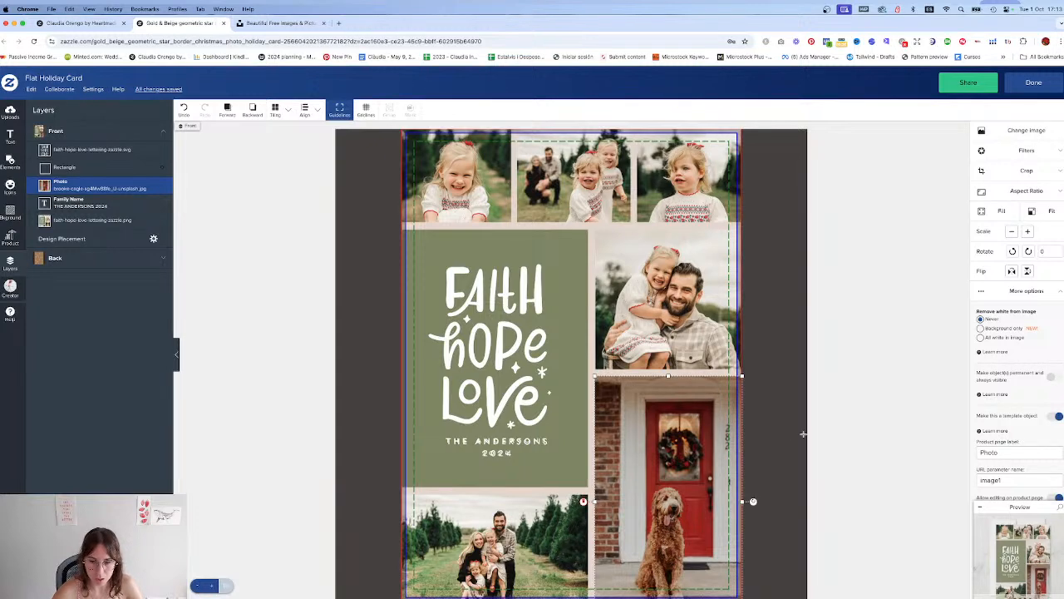
pyautogui.press('super+minus')
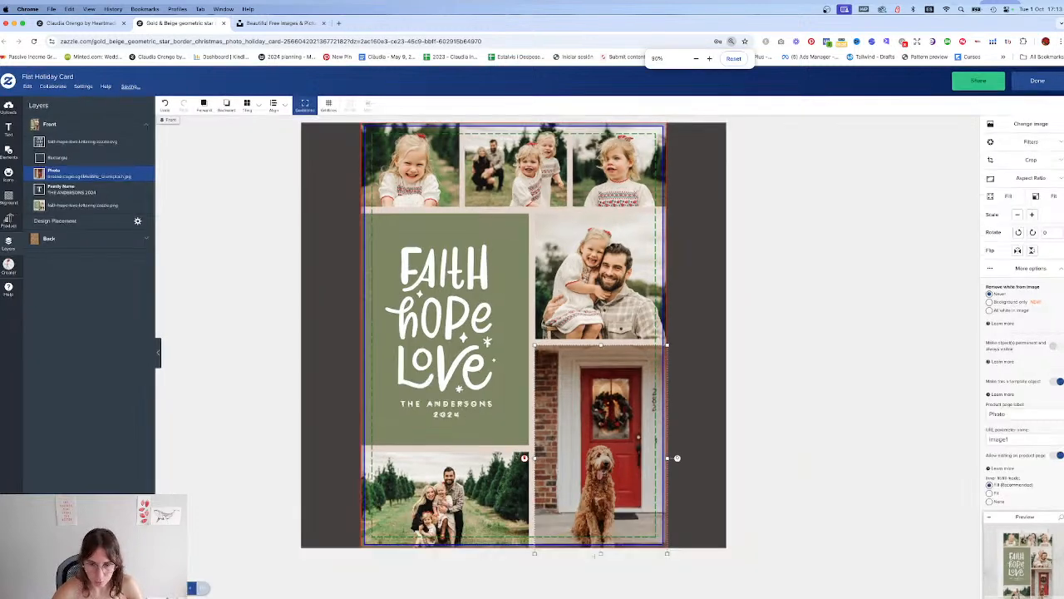
pyautogui.press('super+equal')
pyautogui.click(175, 588)
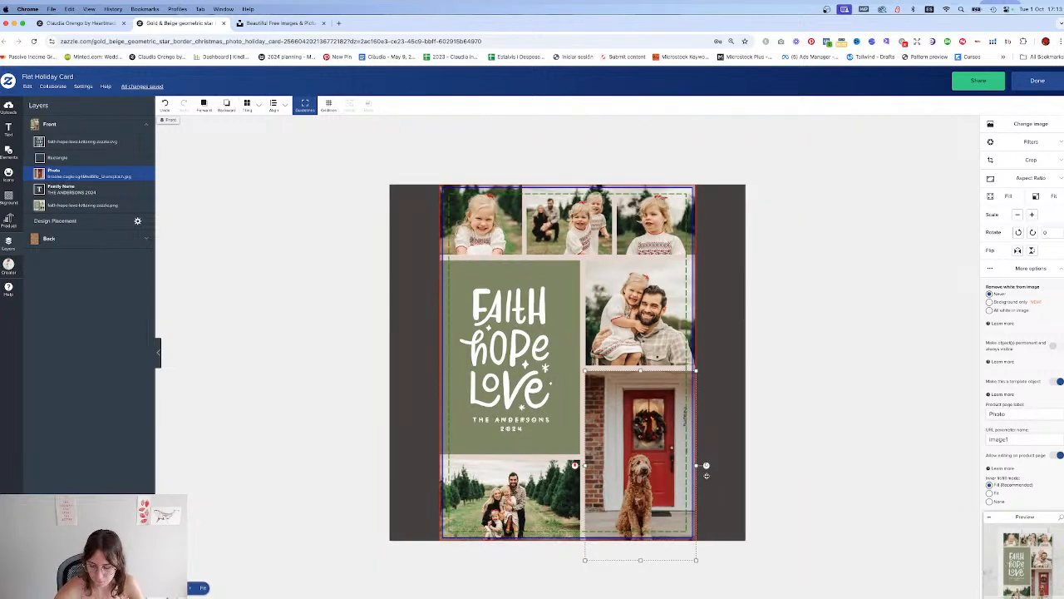
pyautogui.press('super+equal')
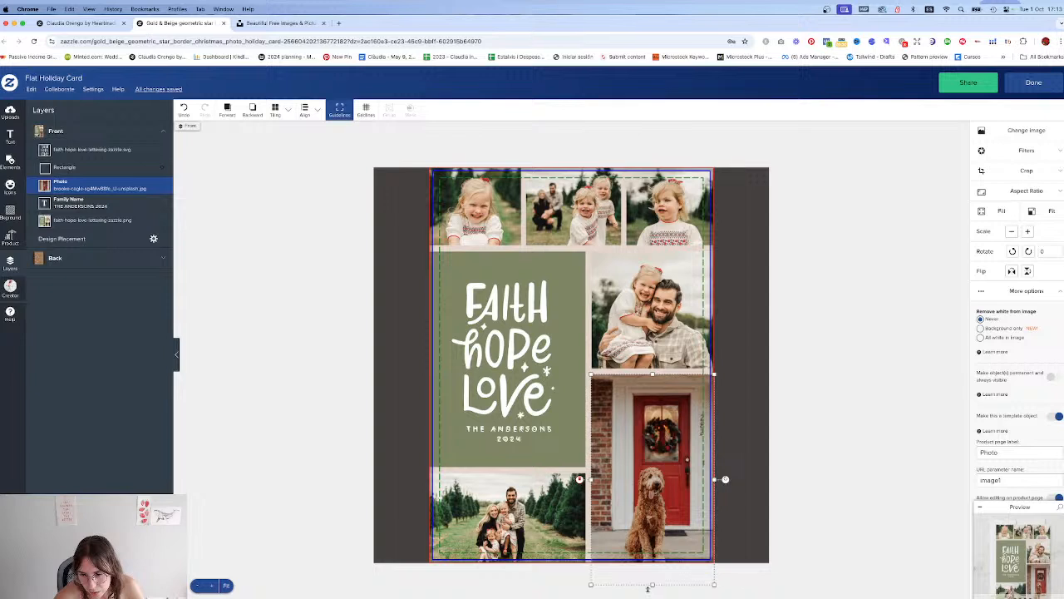
pyautogui.moveTo(653, 584); pyautogui.dragTo(651, 564)
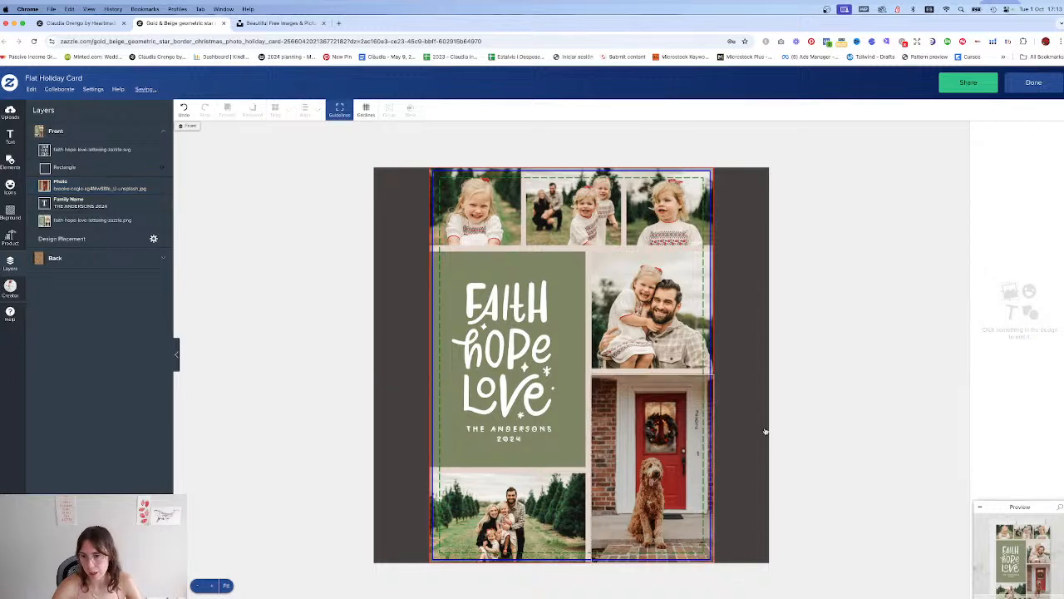
pyautogui.scroll(-3, 1013, 474)
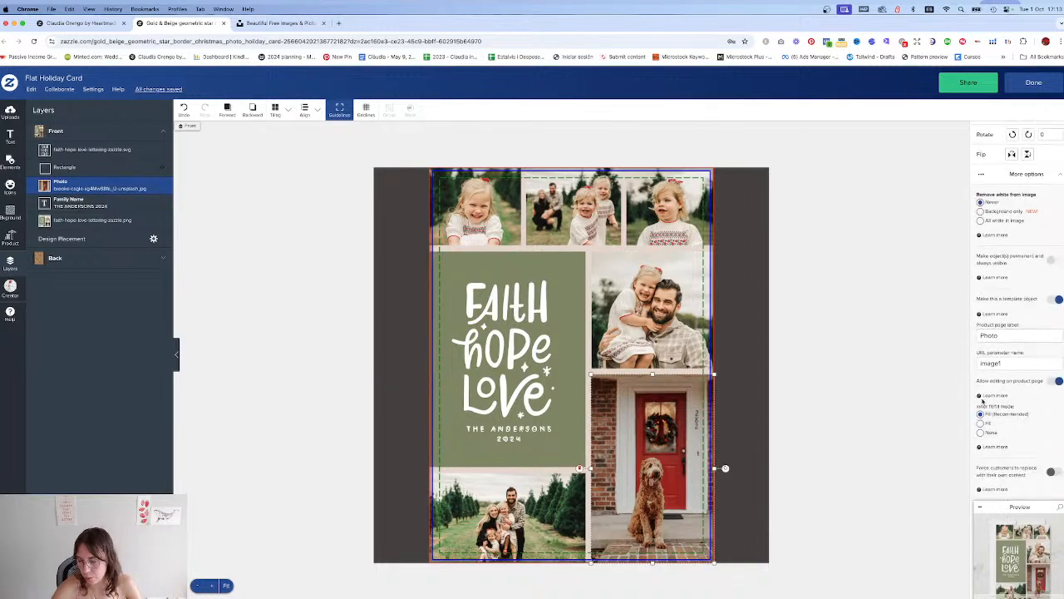
pyautogui.click(823, 446)
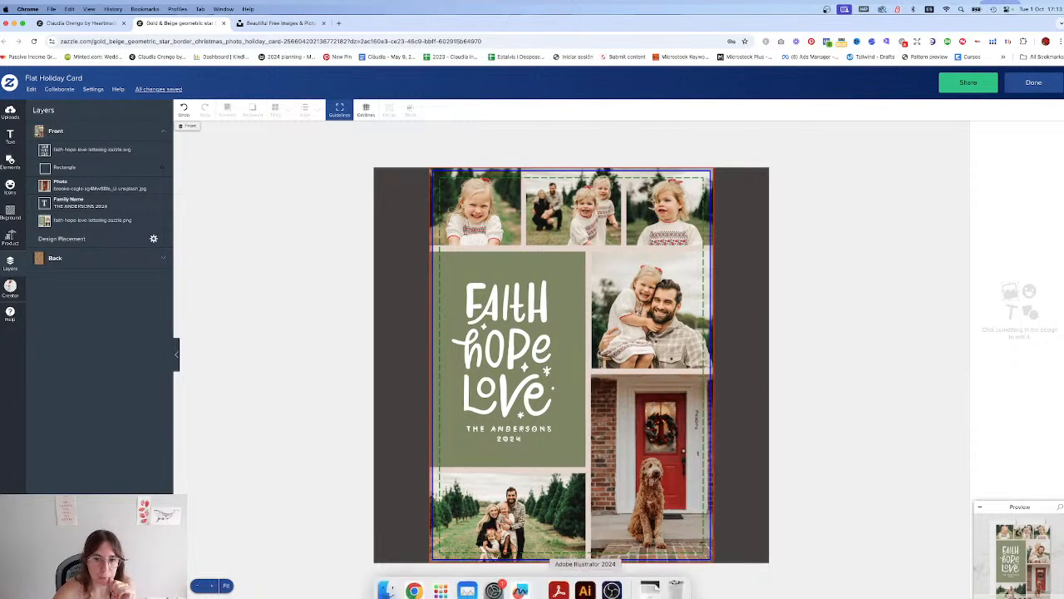
# Step: Add three matching outdoor family photos from the "family + holidays" folder to the card design
pyautogui.click(390, 590)
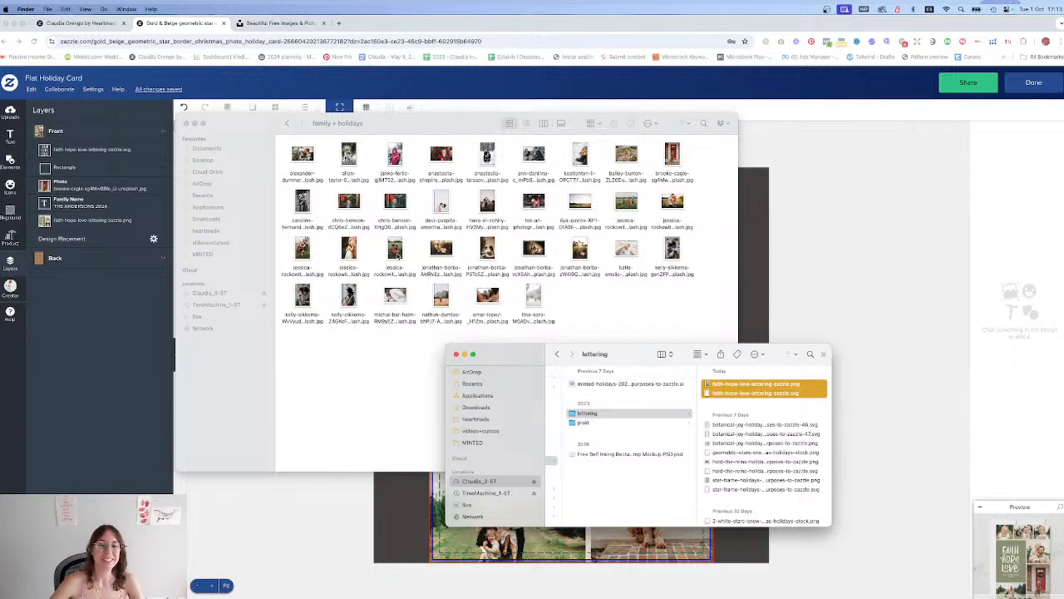
pyautogui.click(392, 259)
pyautogui.keyDown('super'); pyautogui.click(303, 250); pyautogui.keyUp('super')
pyautogui.keyDown('super'); pyautogui.click(625, 202); pyautogui.keyUp('super')
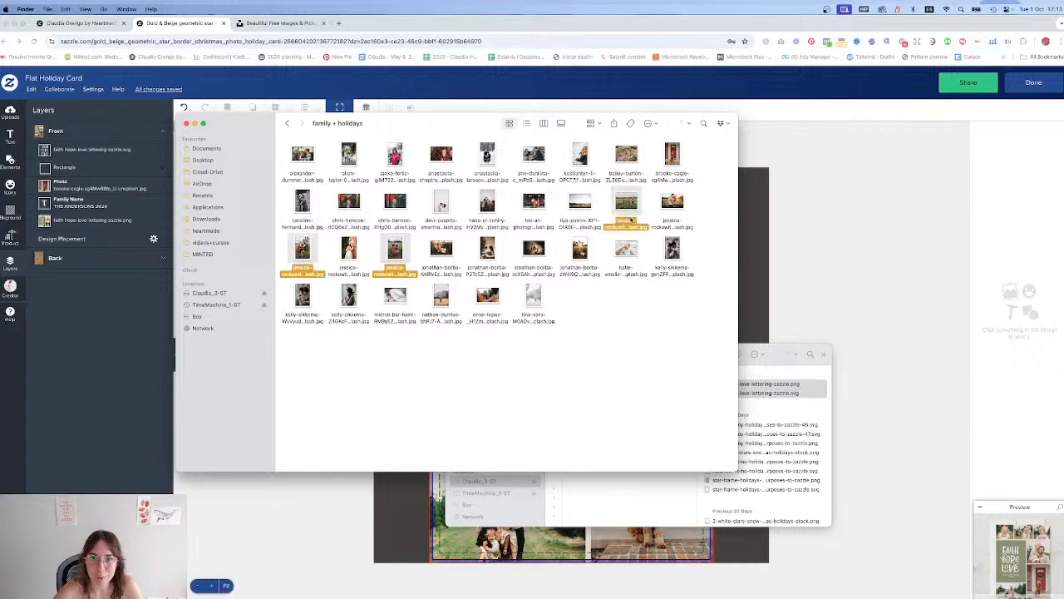
pyautogui.moveTo(626, 203); pyautogui.dragTo(806, 244)
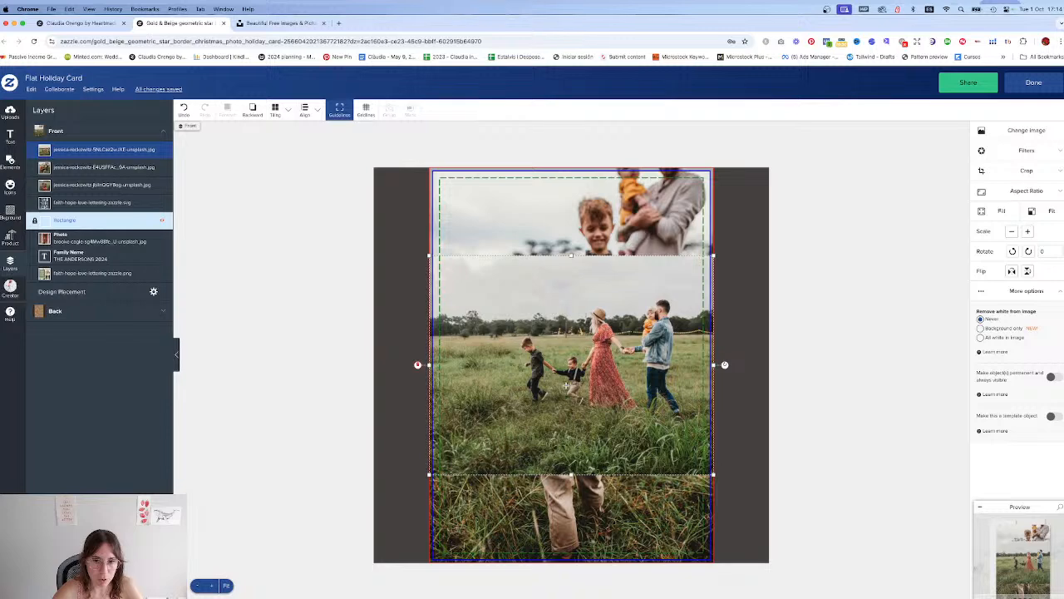
# Step: Scale down the three newly added family photos so the collage reference shows behind them
pyautogui.moveTo(714, 474); pyautogui.dragTo(550, 349)
pyautogui.click(620, 250)
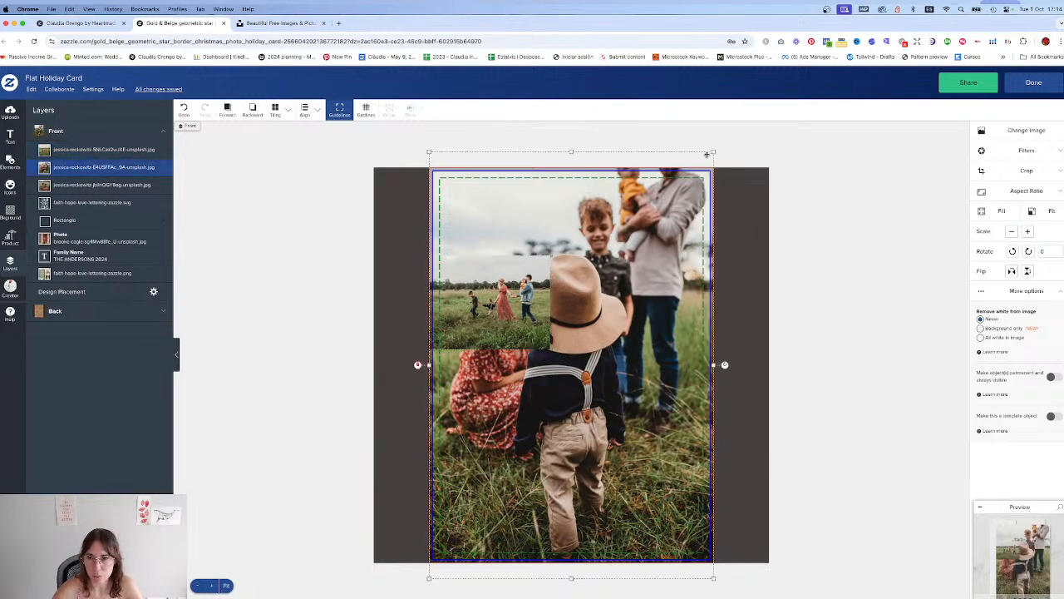
pyautogui.moveTo(714, 152); pyautogui.dragTo(557, 391)
pyautogui.click(625, 301)
pyautogui.moveTo(713, 152); pyautogui.dragTo(754, 312)
# Step: Move the boy-with-hat photo aside and fit the walking-family photo into the collage slot below the green text block
pyautogui.moveTo(483, 461); pyautogui.dragTo(597, 324)
pyautogui.moveTo(474, 362); pyautogui.dragTo(474, 536)
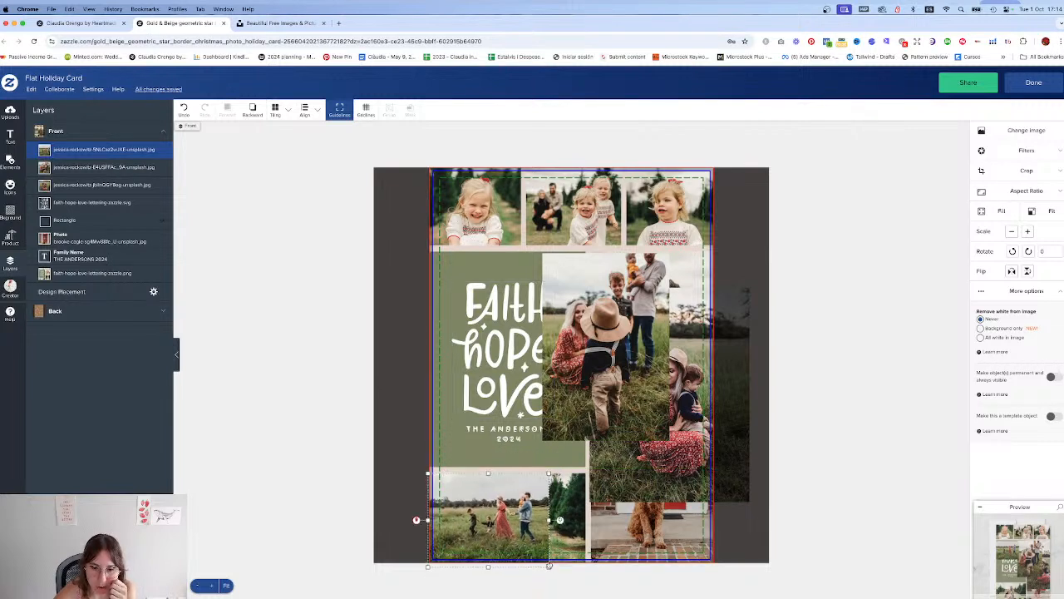
pyautogui.moveTo(549, 567); pyautogui.dragTo(585, 563)
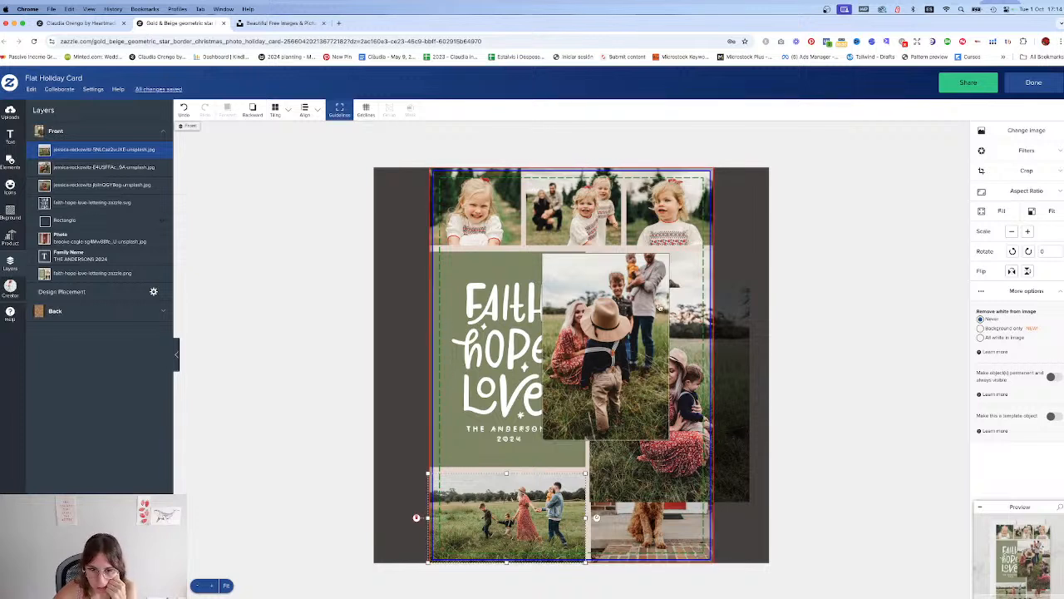
# Step: Position the mother-with-two-boys photo in the slot above the dog photo and resize its frame to fill the slot
pyautogui.moveTo(545, 315); pyautogui.dragTo(443, 287)
pyautogui.moveTo(680, 388); pyautogui.dragTo(665, 321)
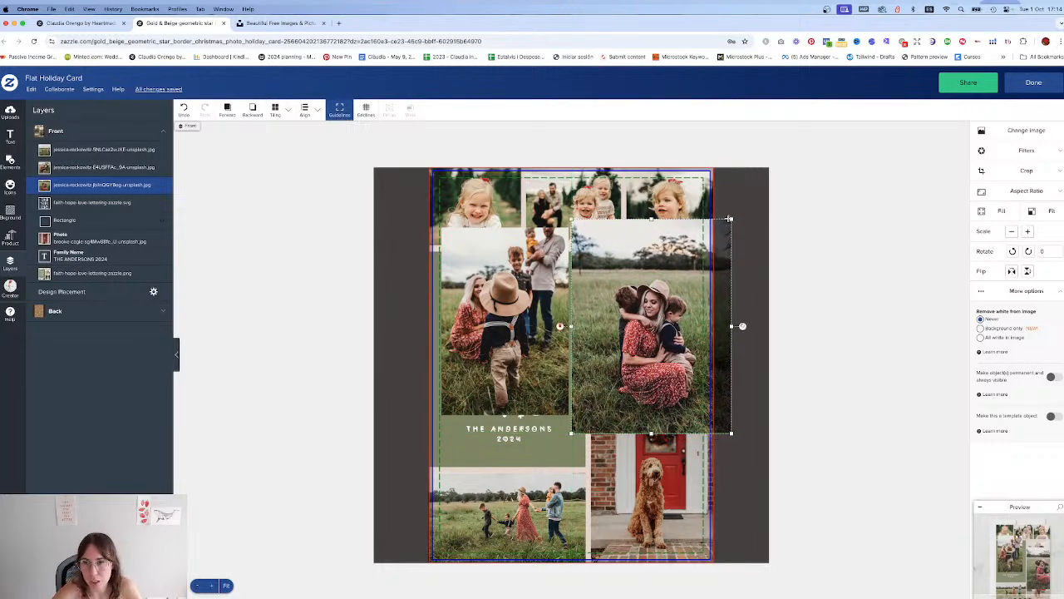
pyautogui.moveTo(728, 218); pyautogui.dragTo(677, 300)
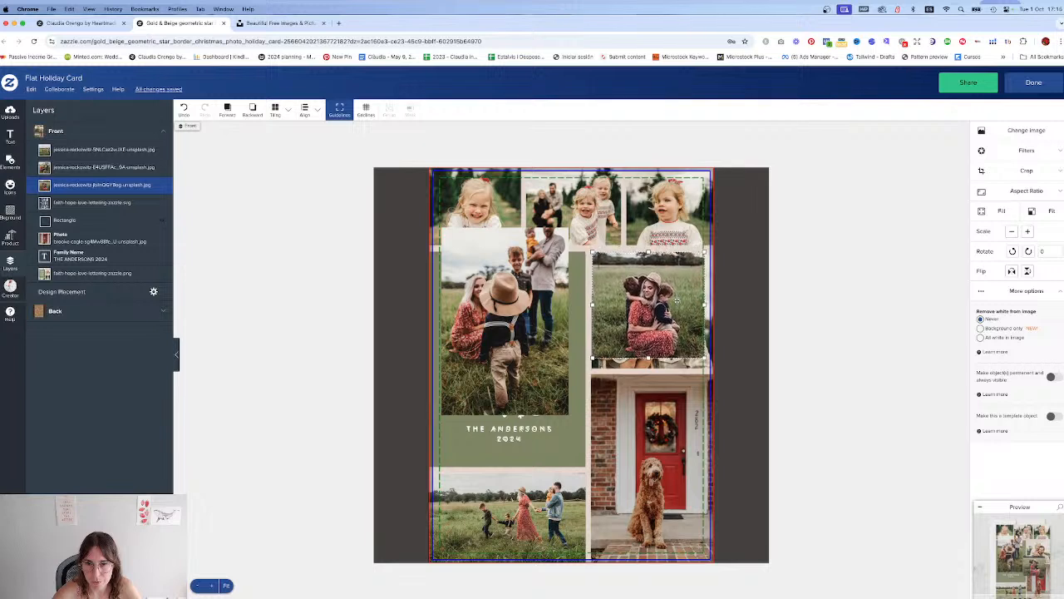
pyautogui.moveTo(706, 361); pyautogui.dragTo(716, 369)
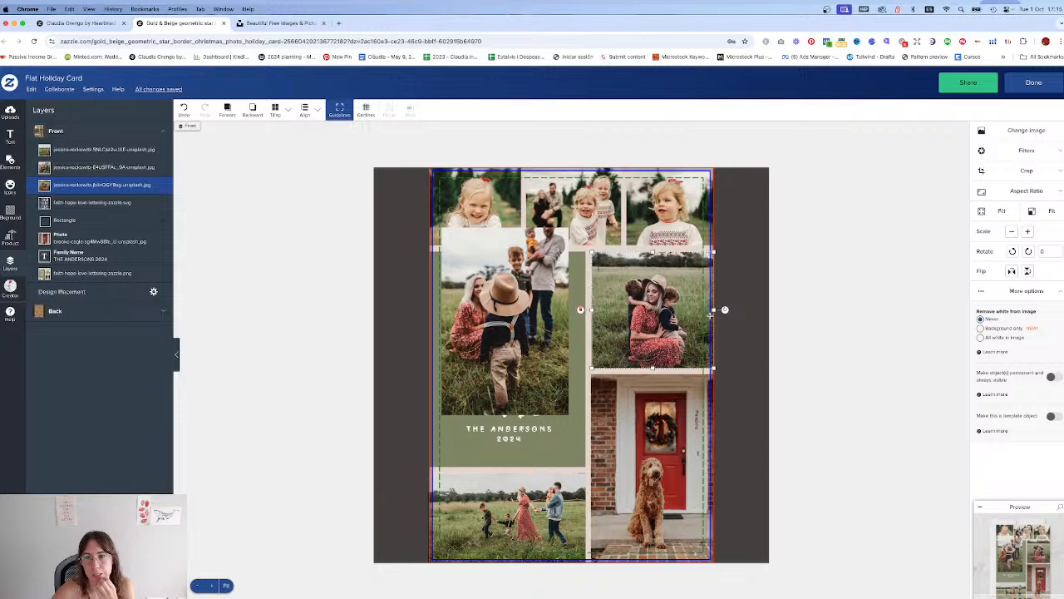
# Step: Enlarge the mother-with-two-boys photo inside its crop frame and center the three faces
pyautogui.doubleClick(665, 314)
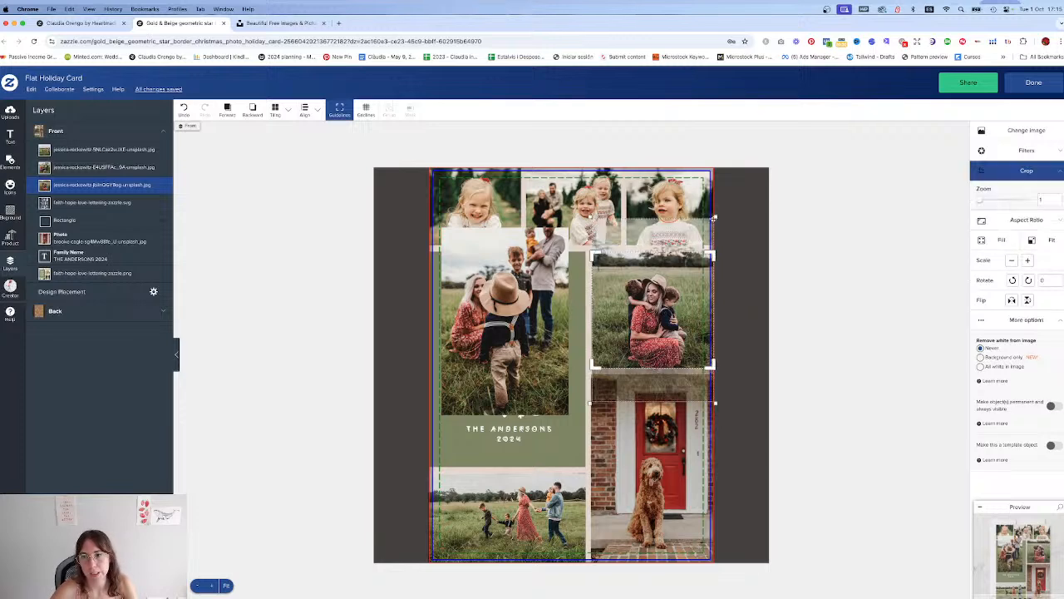
pyautogui.moveTo(718, 215); pyautogui.dragTo(843, 139)
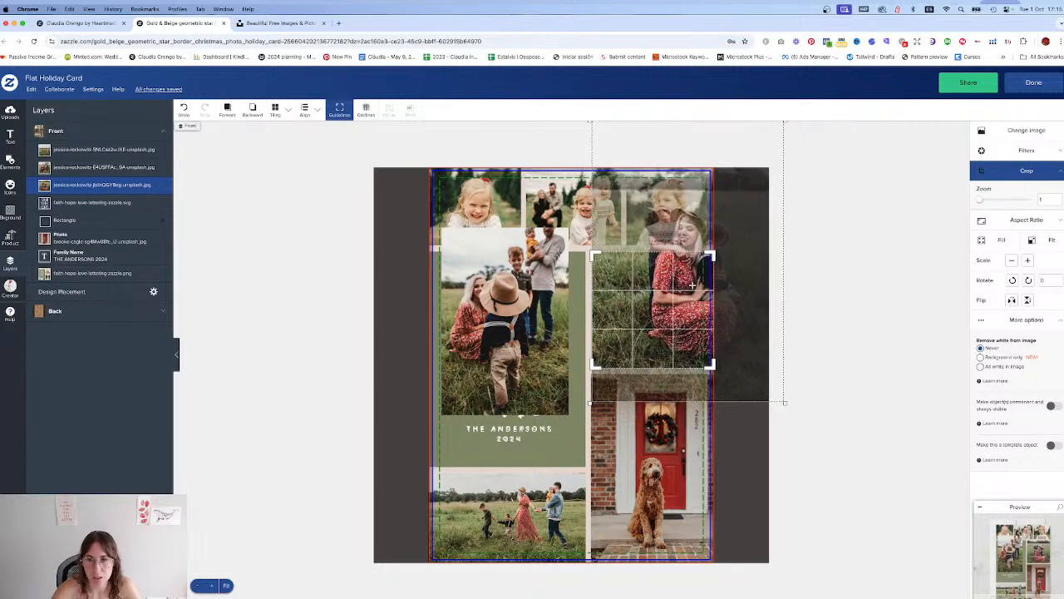
pyautogui.moveTo(660, 299); pyautogui.dragTo(643, 346)
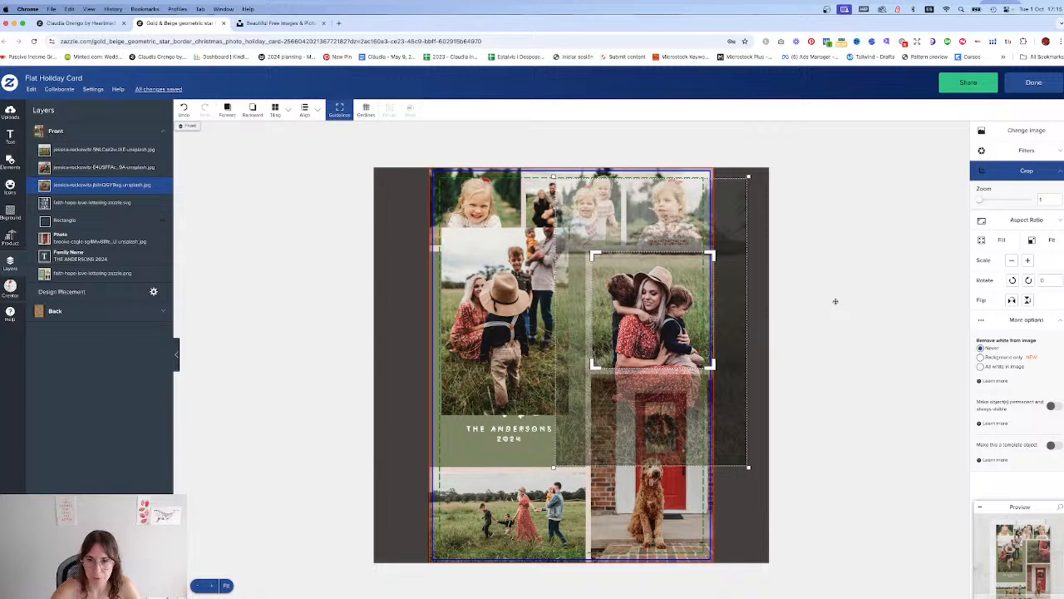
pyautogui.click(833, 301)
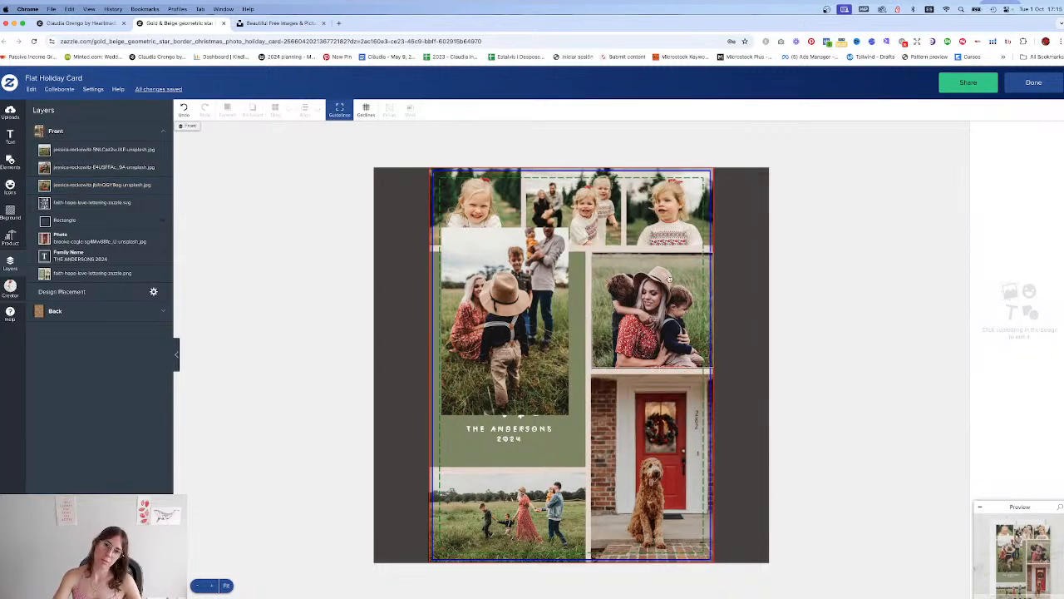
pyautogui.doubleClick(671, 290)
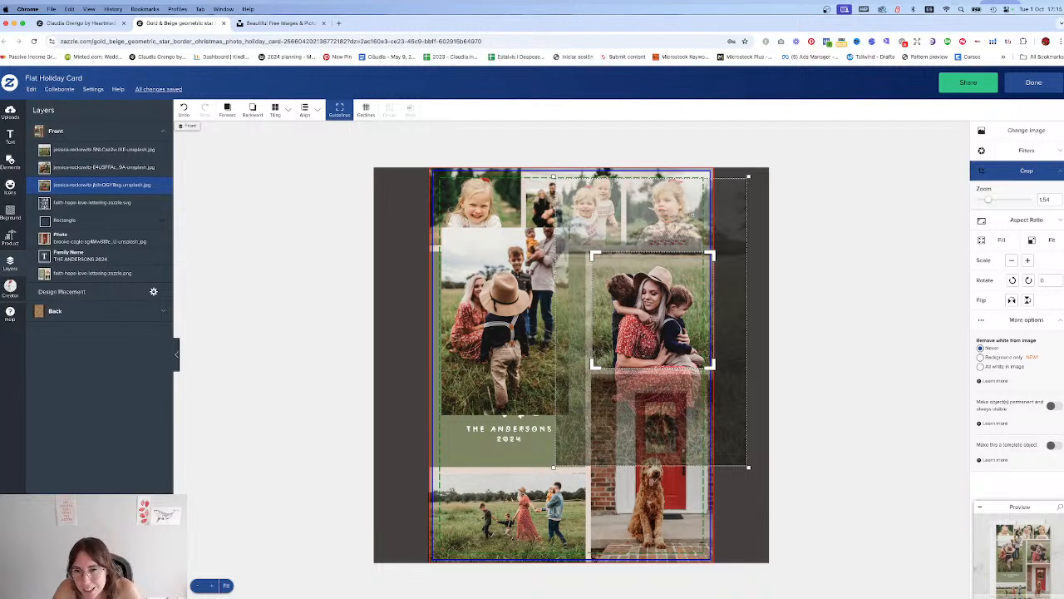
pyautogui.moveTo(750, 177); pyautogui.dragTo(763, 167)
pyautogui.moveTo(667, 293); pyautogui.dragTo(664, 298)
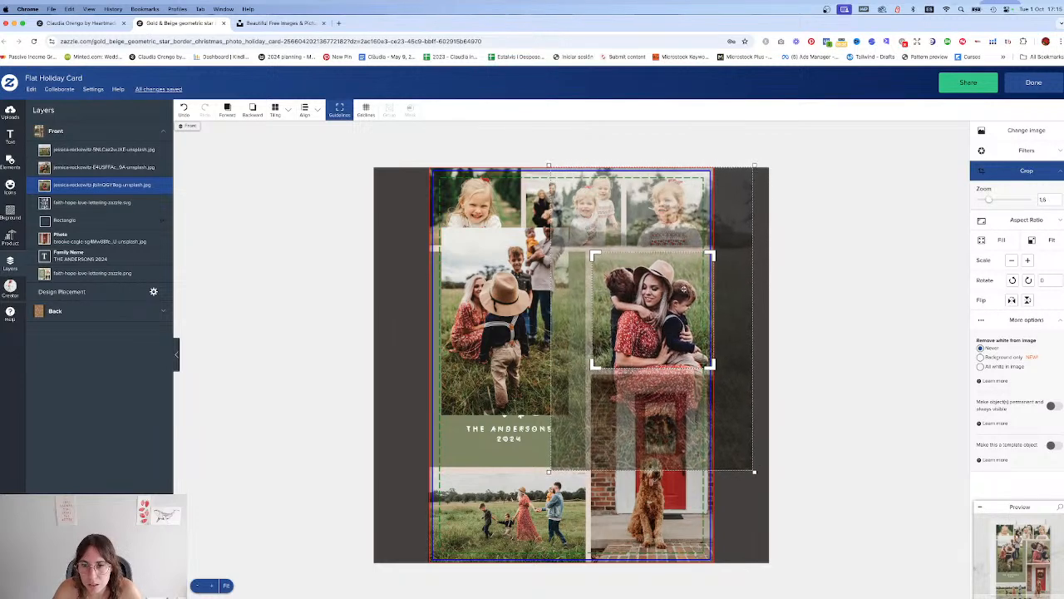
pyautogui.click(801, 290)
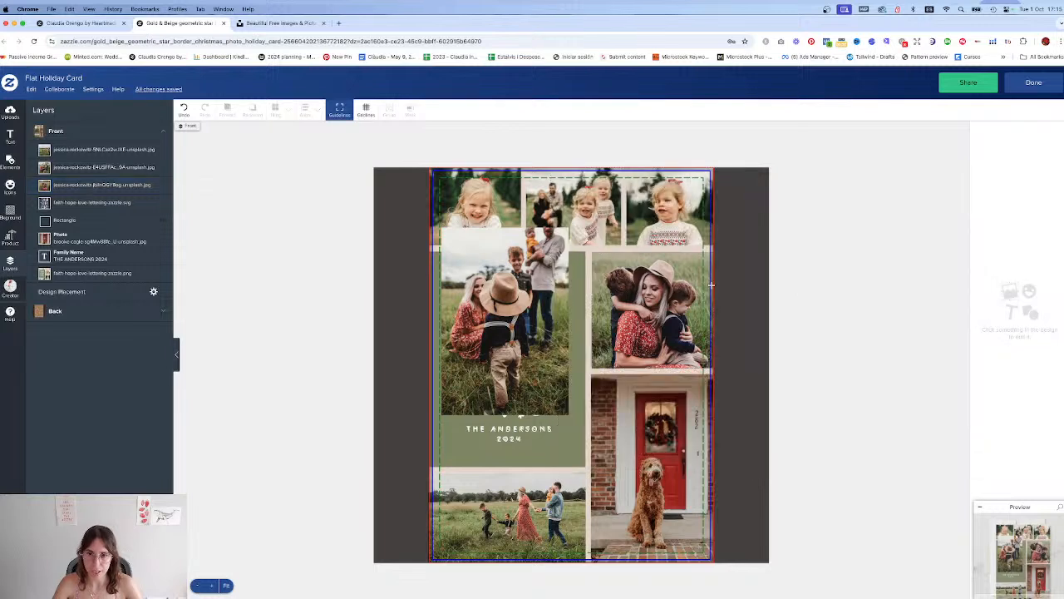
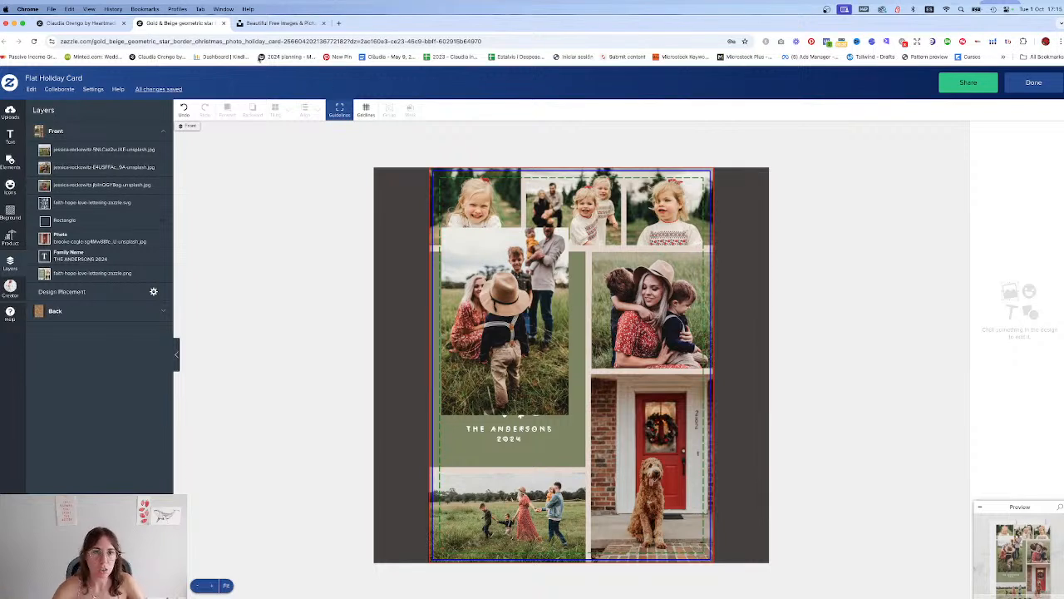
# Step: Switch to Unsplash, search for the family photos' photographer by name, and check the results for more matching pictures
pyautogui.click(256, 26)
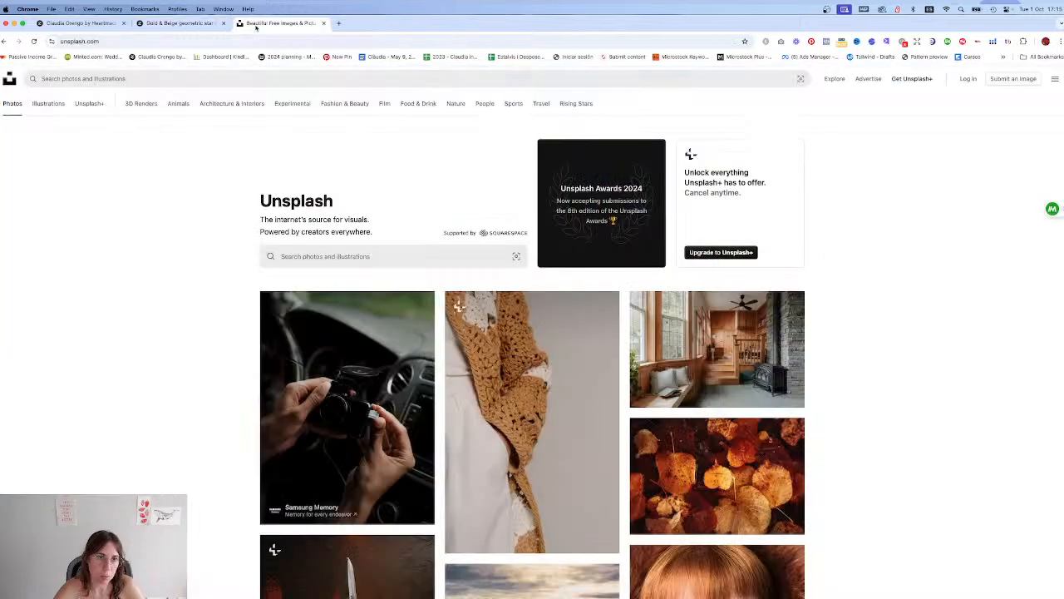
pyautogui.click(113, 79)
pyautogui.write('jessica-rockowitz')
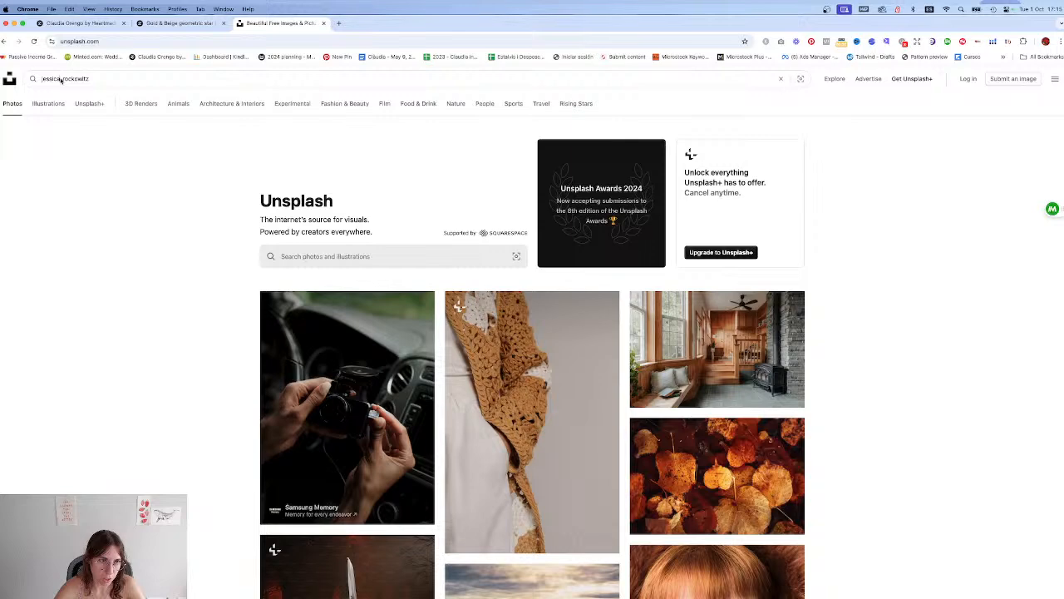
pyautogui.press('BackSpace')
pyautogui.press('Return')
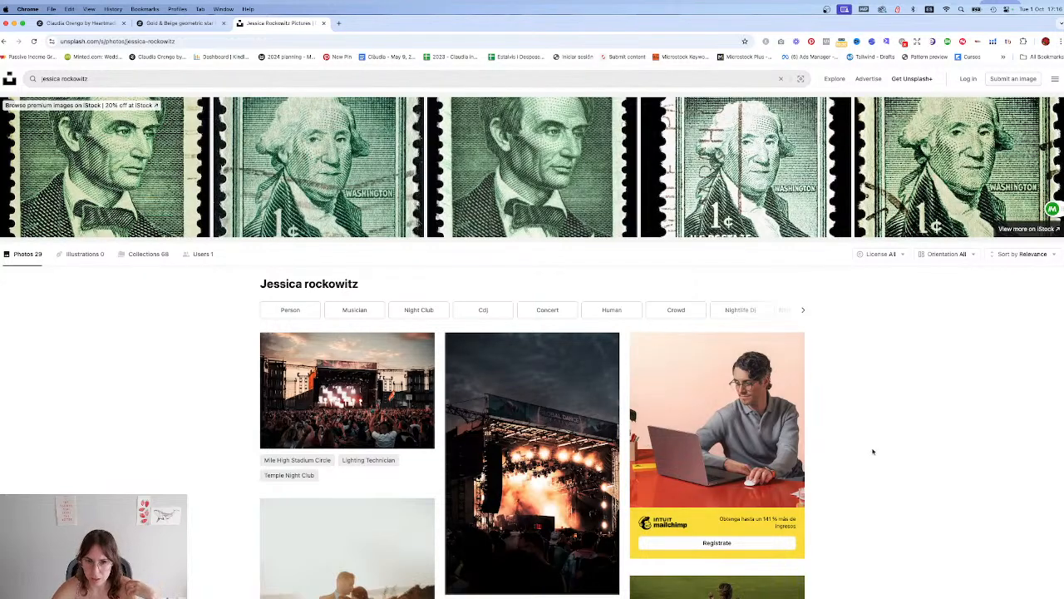
pyautogui.scroll(-10, 218, 360)
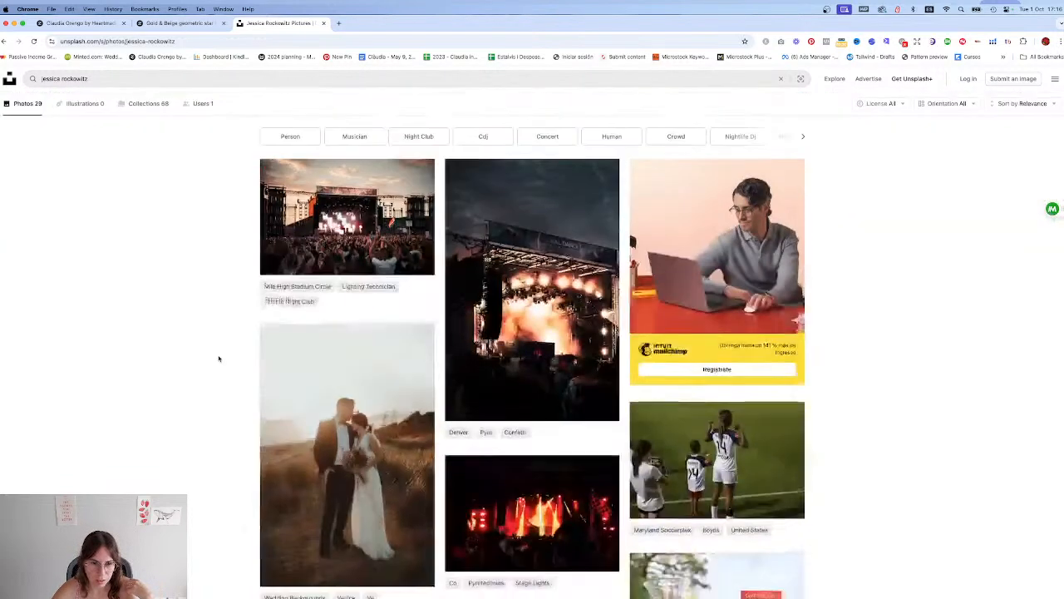
pyautogui.scroll(-5, 219, 359)
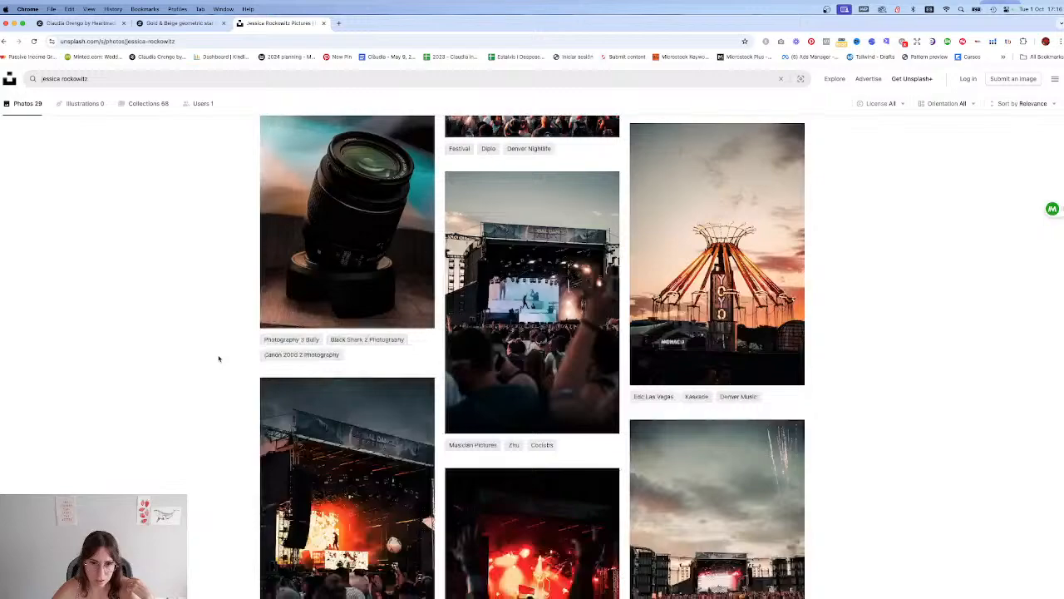
pyautogui.scroll(11, 219, 359)
pyautogui.scroll(3, 220, 358)
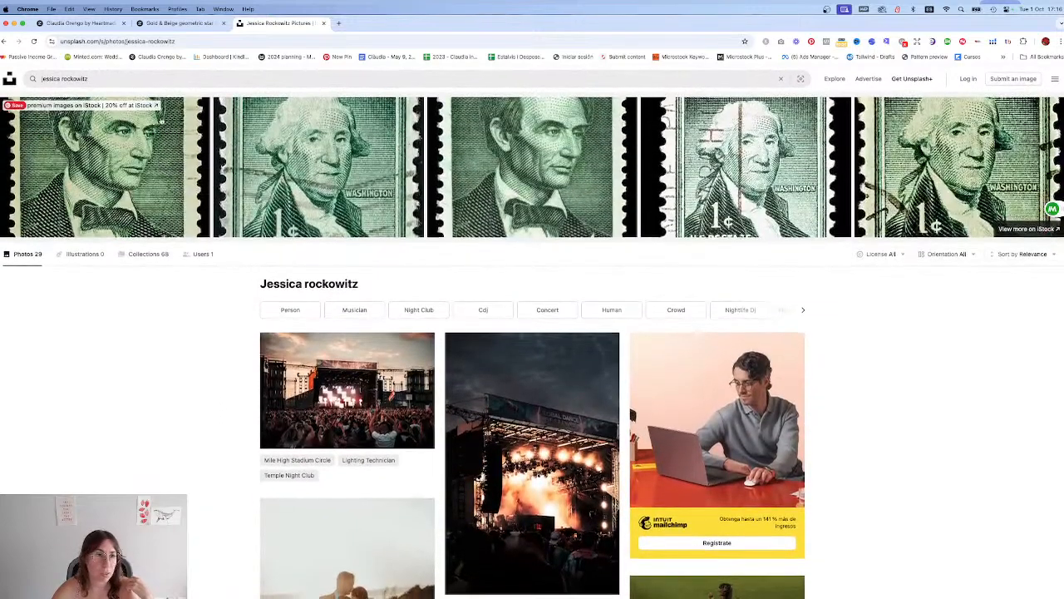
# Step: Open the photographer's Unsplash profile and load more of their photos to find the same family session
pyautogui.click(106, 42)
pyautogui.write('jessica-rockowitz')
pyautogui.press('Return')
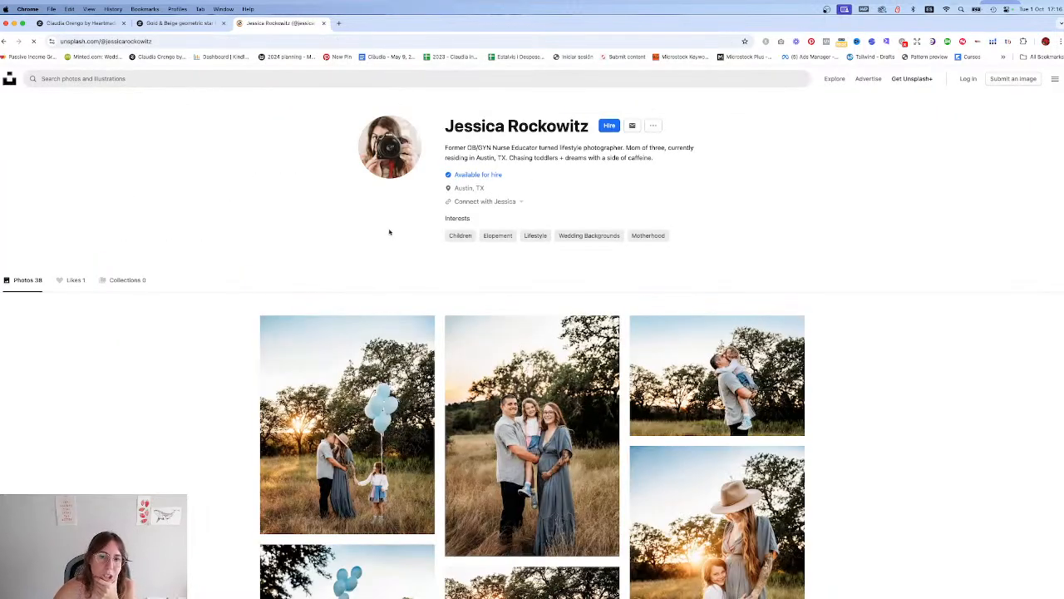
pyautogui.scroll(-4, 855, 410)
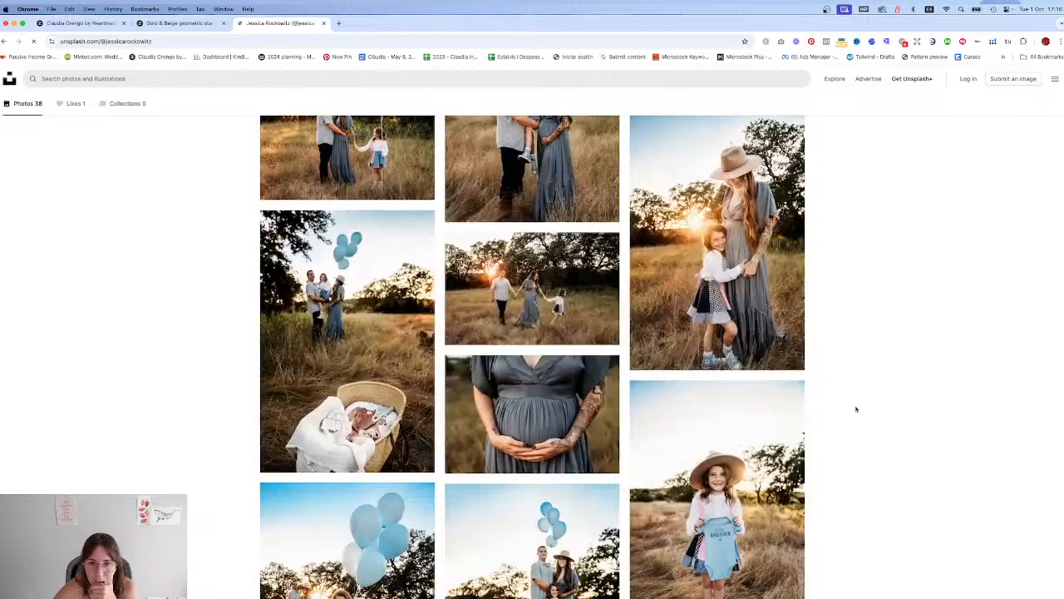
pyautogui.scroll(1, 856, 409)
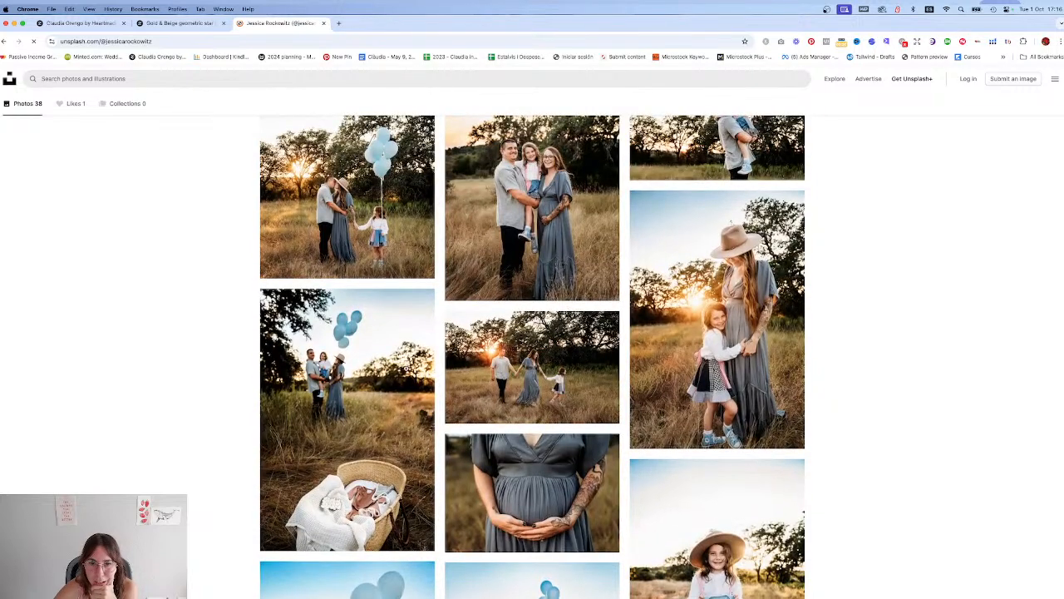
pyautogui.scroll(-3, 811, 370)
pyautogui.scroll(-5, 811, 372)
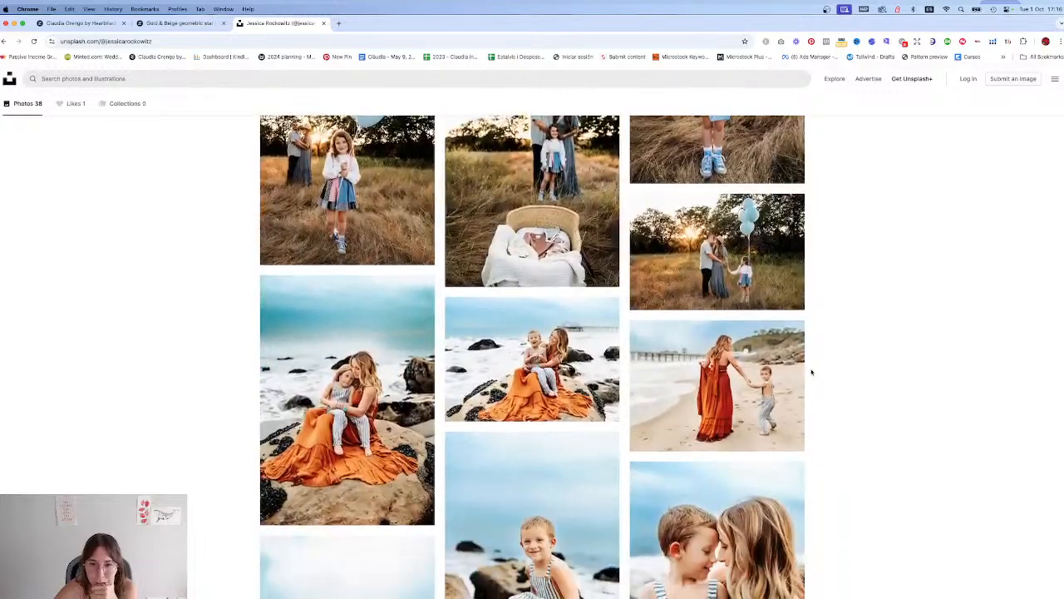
pyautogui.scroll(-5, 687, 374)
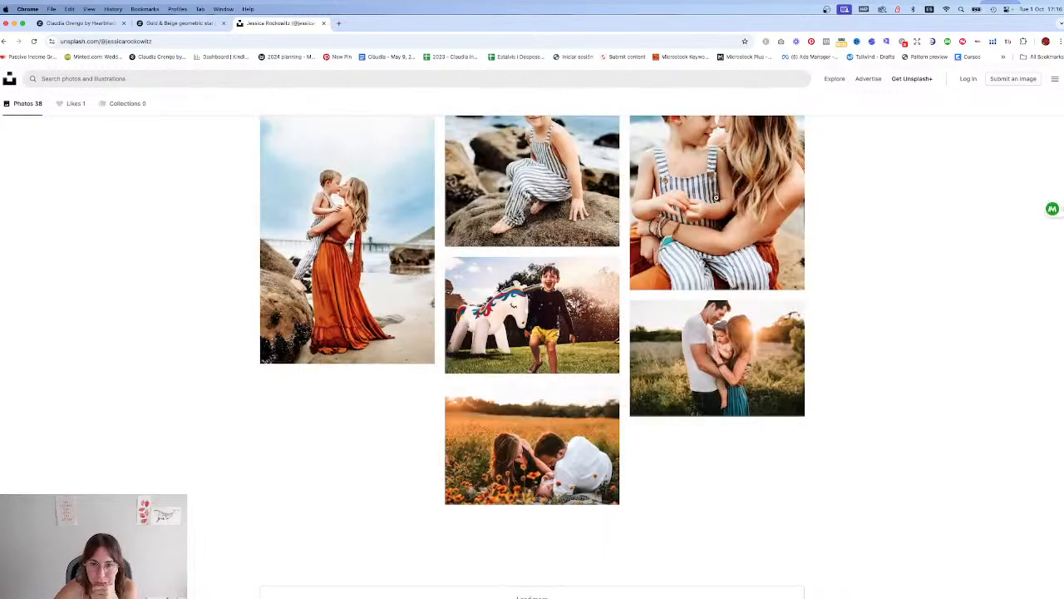
pyautogui.scroll(5, 527, 304)
pyautogui.scroll(-5, 527, 305)
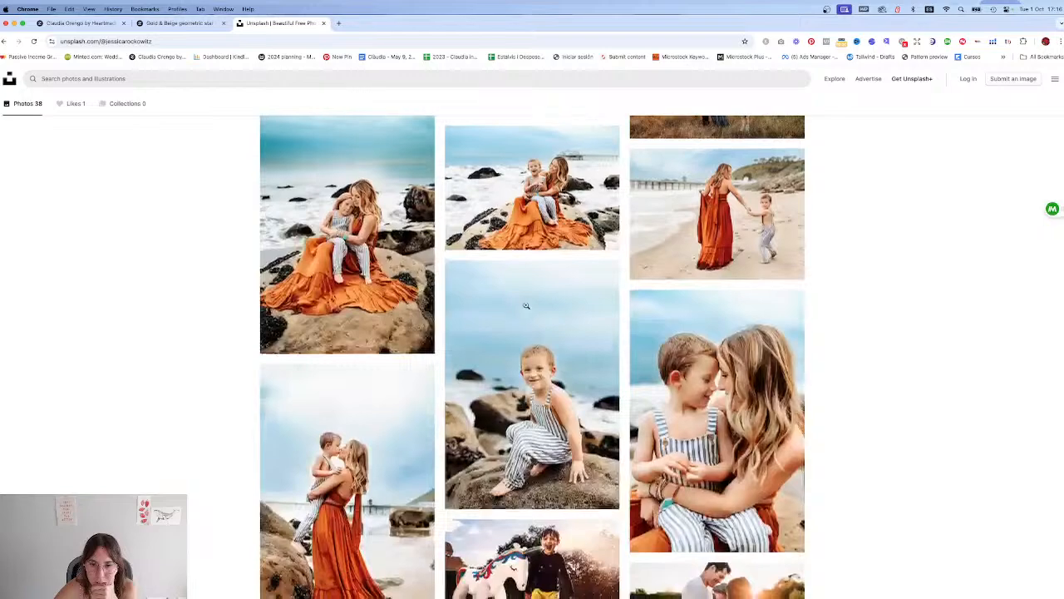
pyautogui.scroll(-2, 533, 441)
pyautogui.click(541, 443)
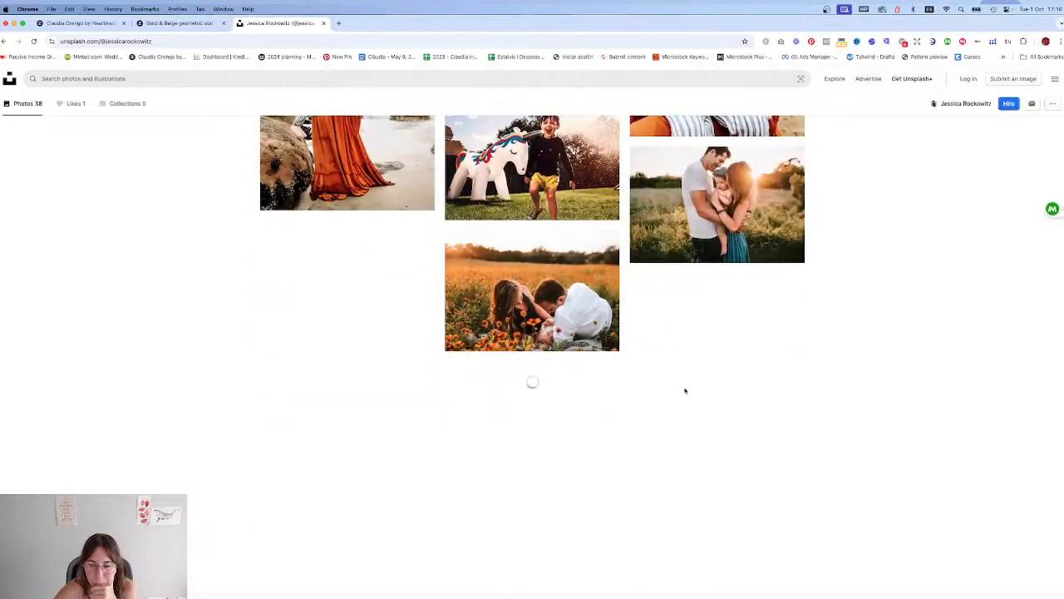
# Step: Download the photo of the couple standing in the field from the same family session
pyautogui.scroll(-10, 836, 355)
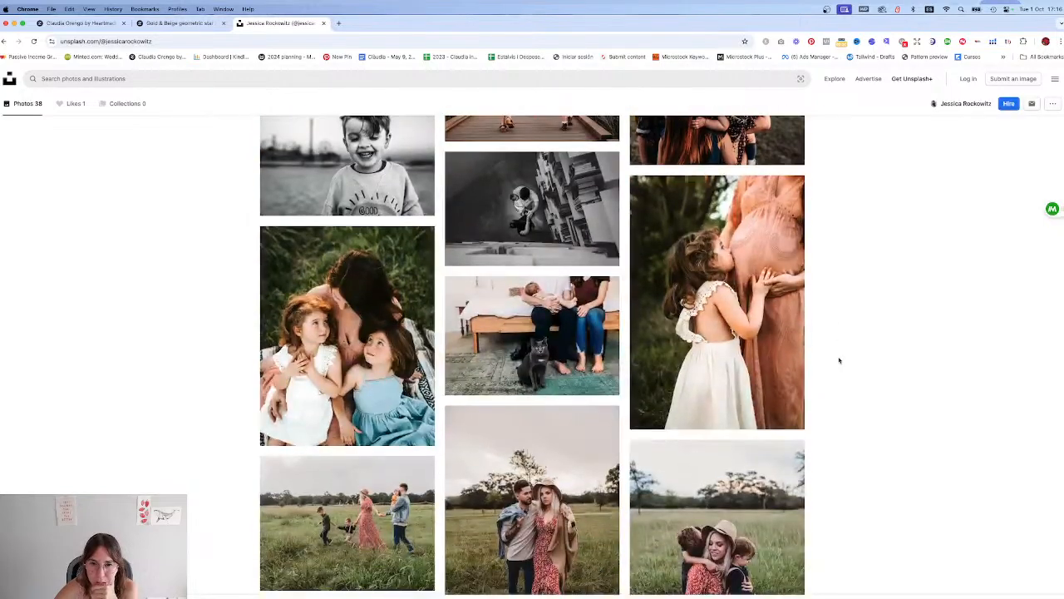
pyautogui.scroll(3, 838, 360)
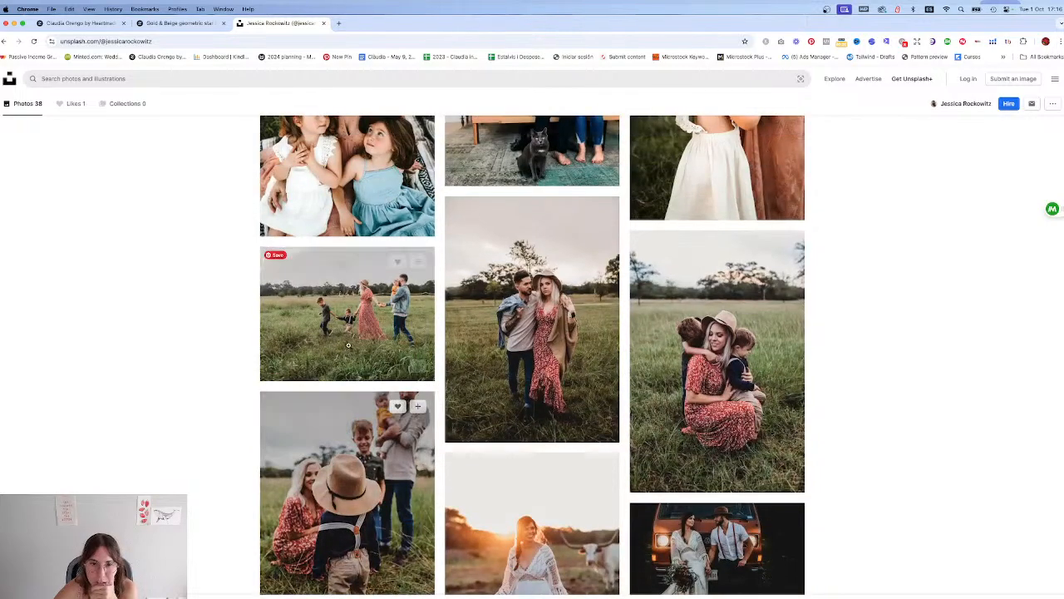
pyautogui.scroll(-2, 521, 338)
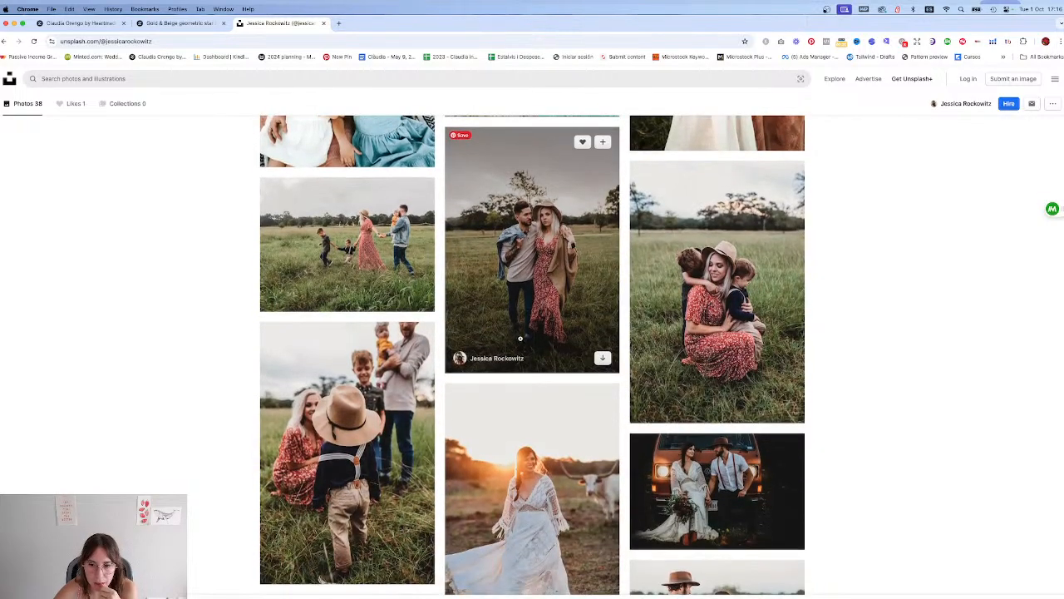
pyautogui.scroll(1, 520, 339)
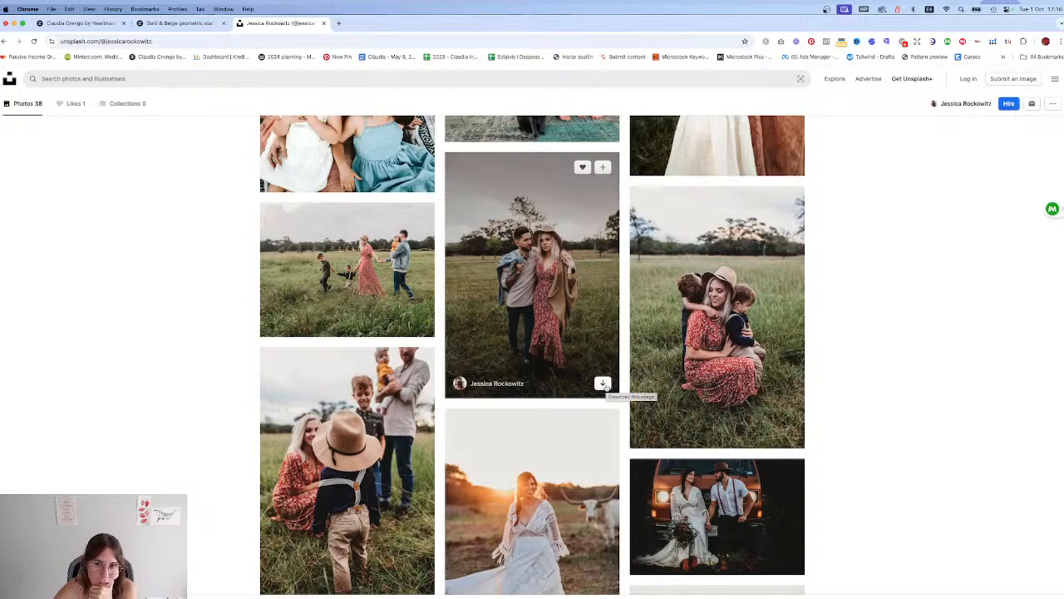
pyautogui.click(605, 385)
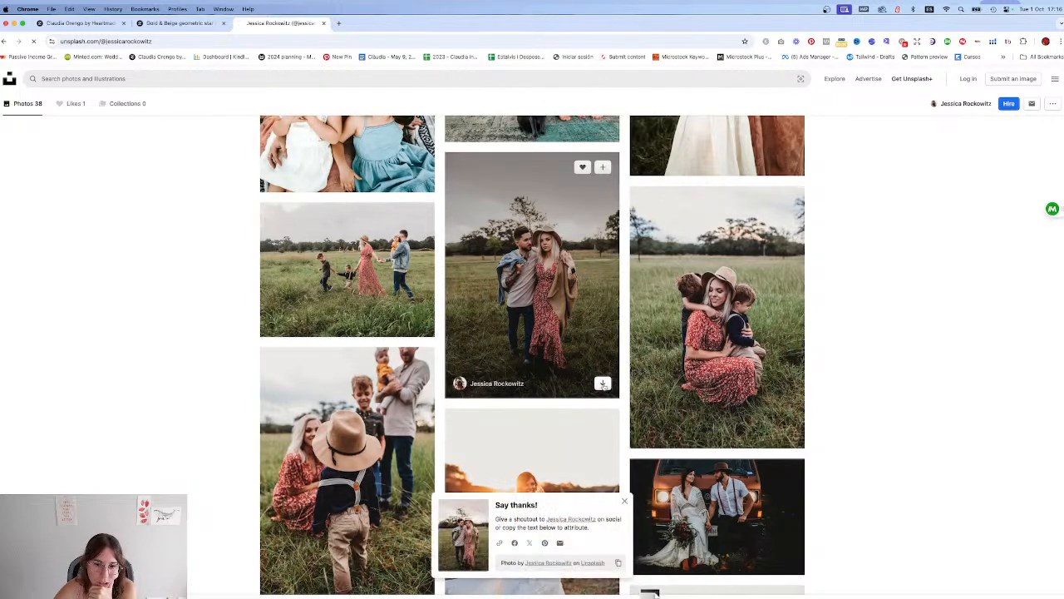
# Step: Look through the photographer's Unsplash profile for more photos that match the family session
pyautogui.scroll(5, 820, 383)
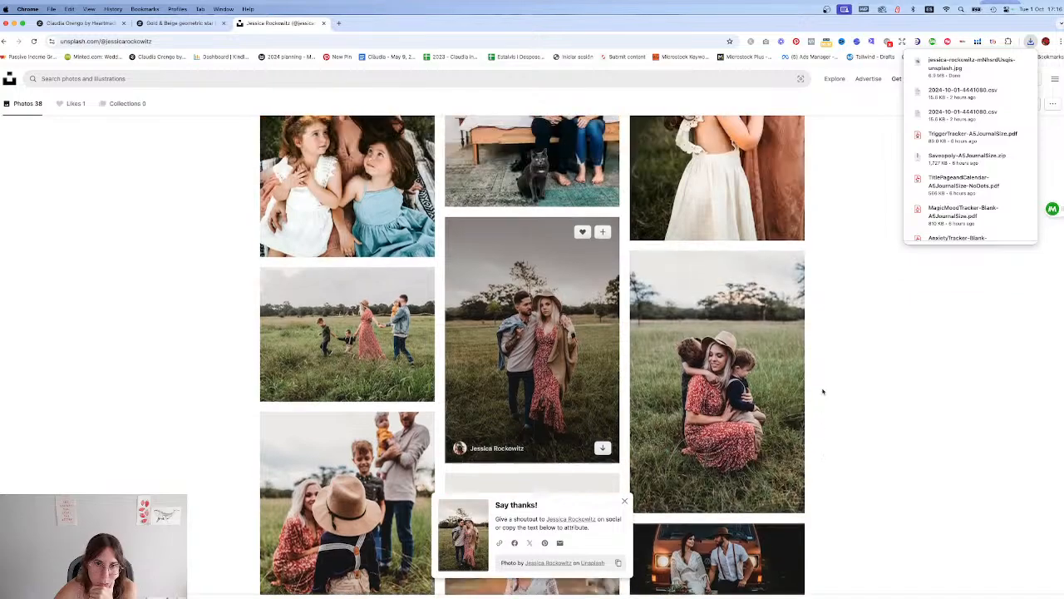
pyautogui.scroll(-10, 824, 392)
pyautogui.scroll(3, 820, 392)
pyautogui.scroll(10, 820, 393)
pyautogui.scroll(-5, 818, 392)
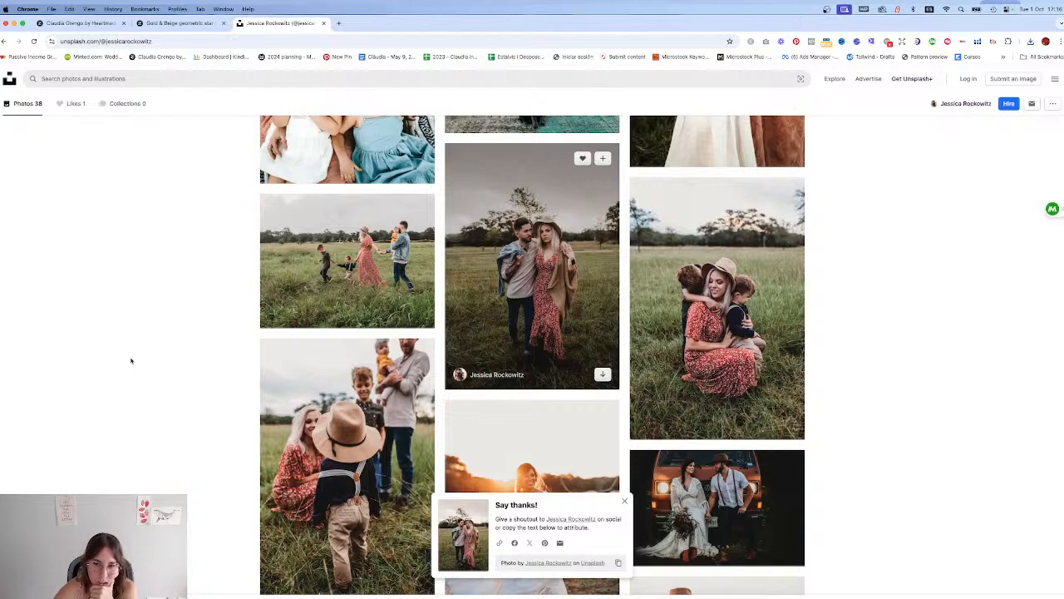
pyautogui.scroll(-10, 457, 286)
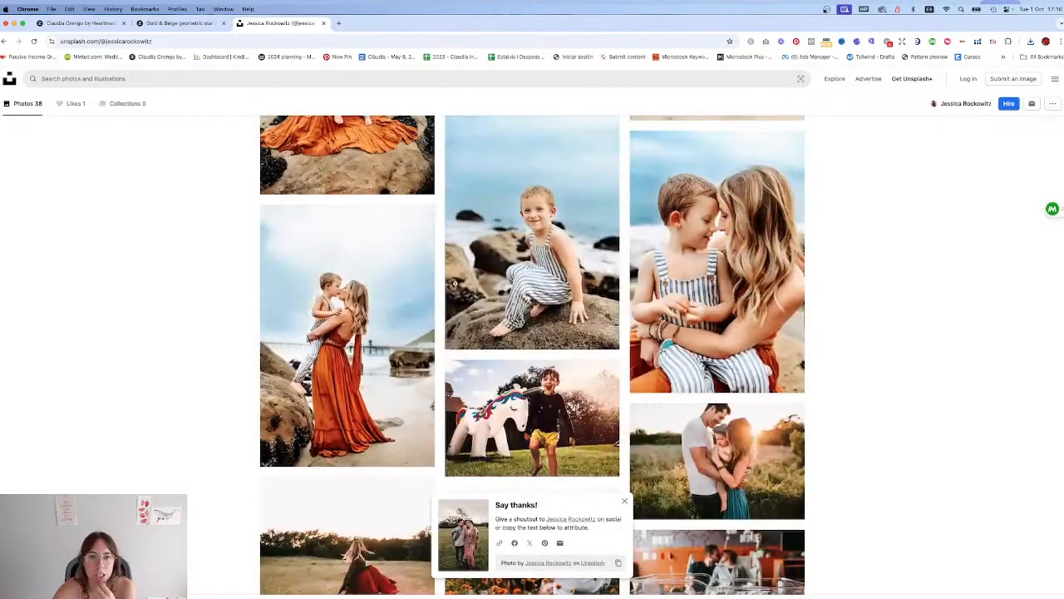
pyautogui.scroll(-15, 364, 254)
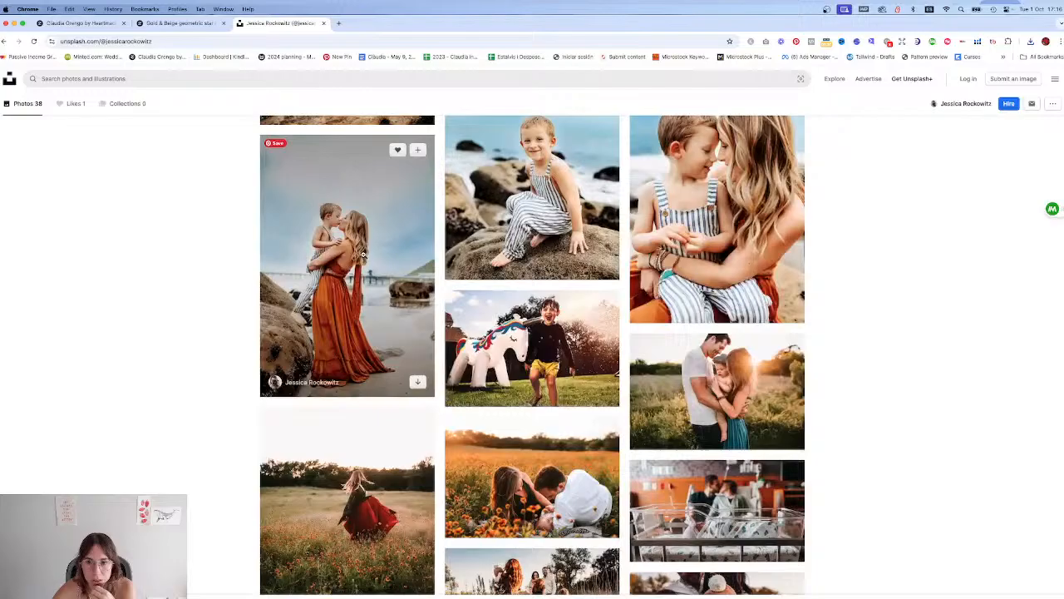
pyautogui.scroll(-10, 363, 254)
pyautogui.scroll(20, 364, 255)
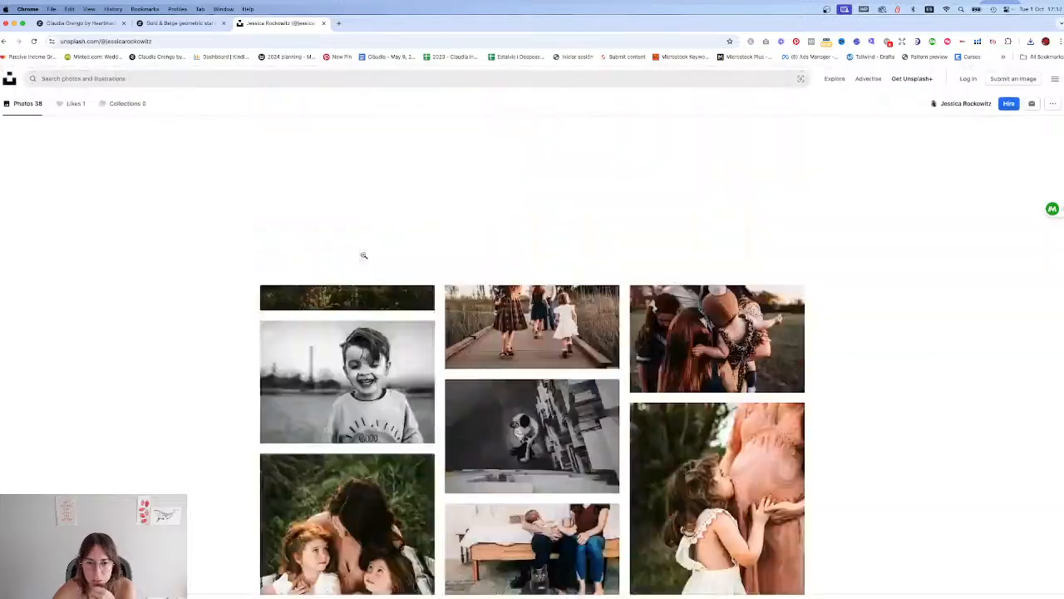
pyautogui.scroll(-5, 365, 256)
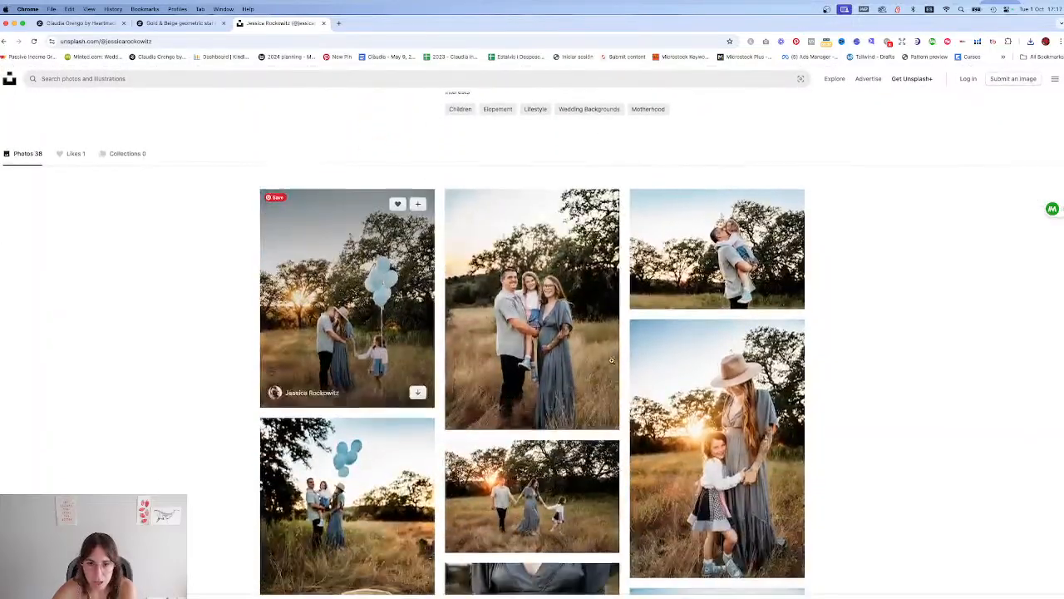
pyautogui.scroll(-1, 408, 417)
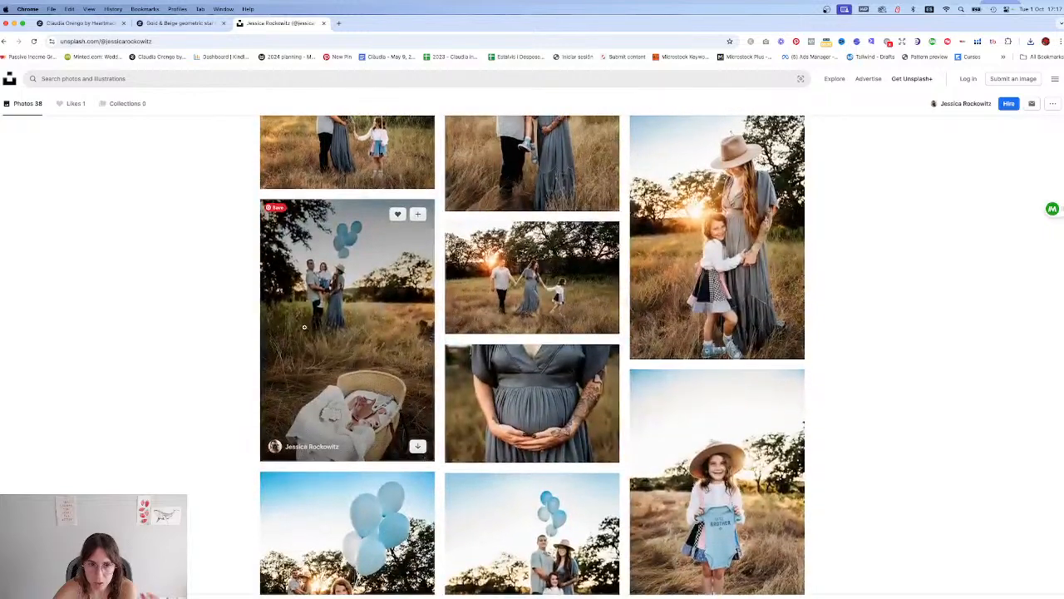
pyautogui.scroll(4, 304, 328)
pyautogui.scroll(1, 305, 327)
pyautogui.scroll(-1, 304, 328)
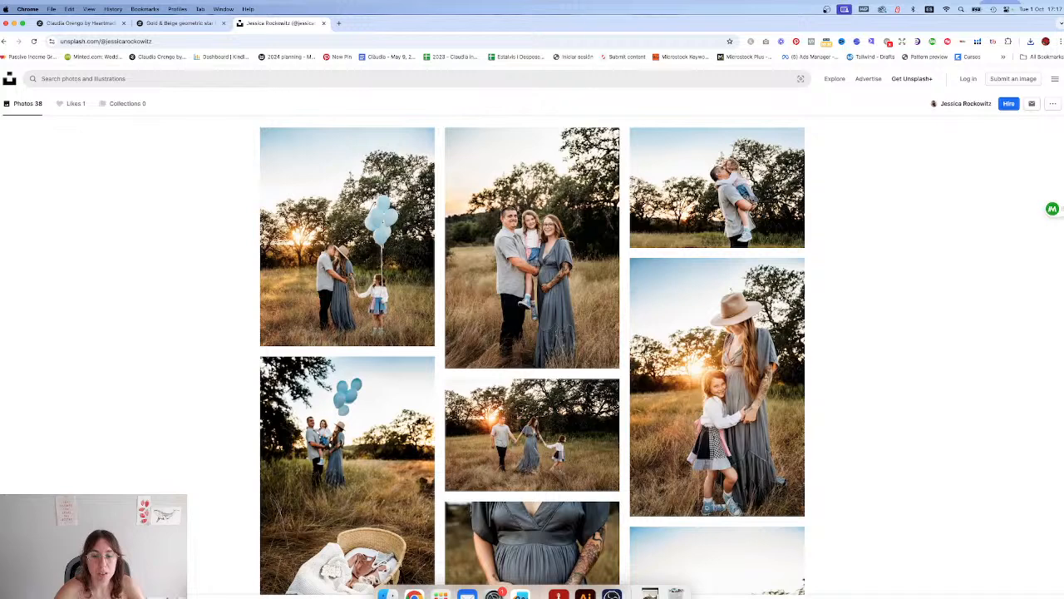
# Step: Move the downloaded couple photo into the "family + holidays" folder in Finder and return to the browser
pyautogui.click(388, 590)
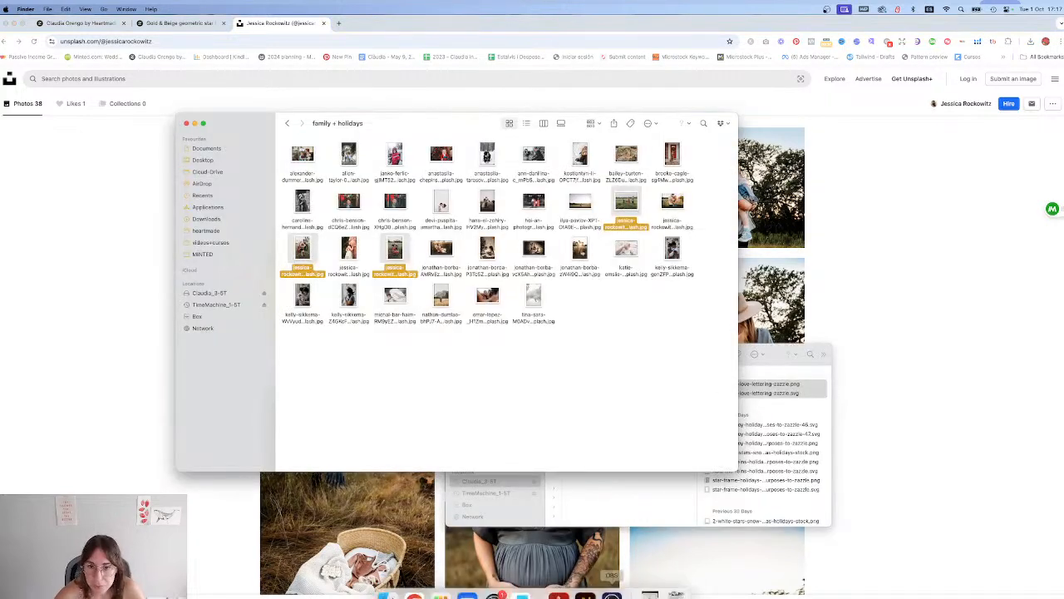
pyautogui.click(651, 591)
pyautogui.moveTo(639, 513); pyautogui.dragTo(592, 351)
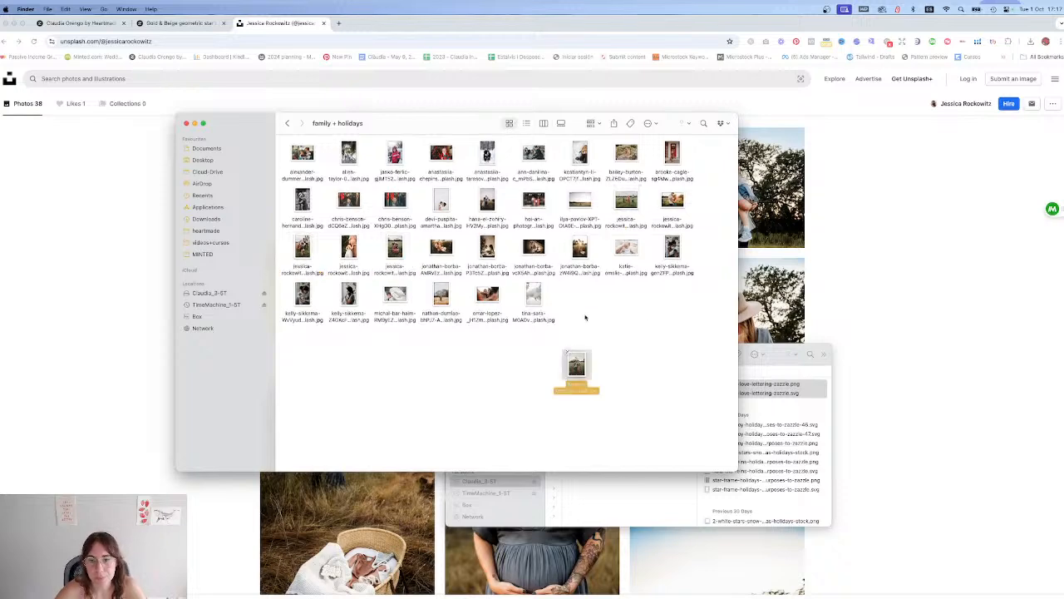
pyautogui.click(910, 299)
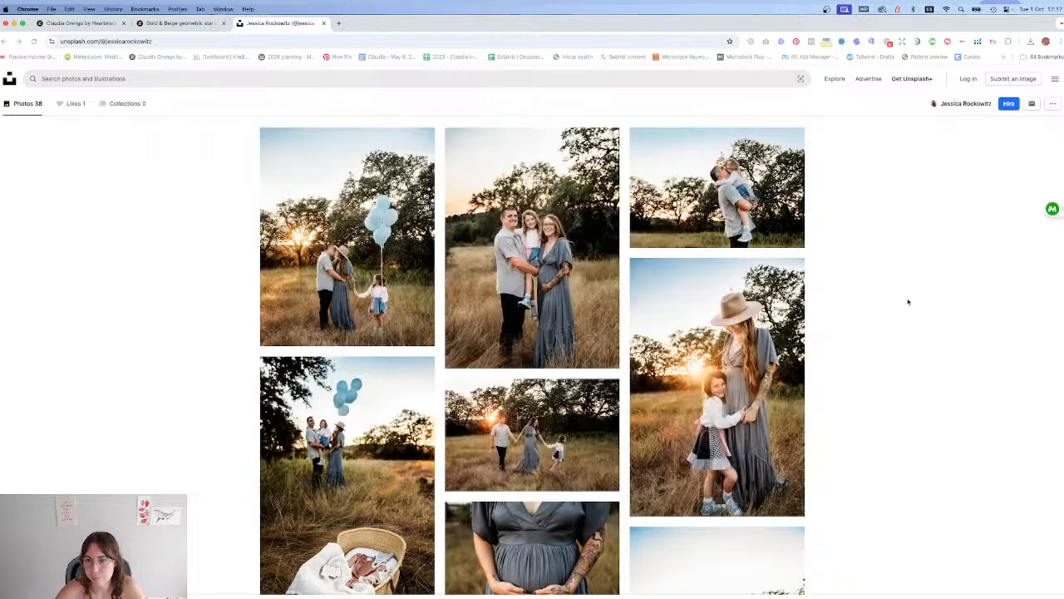
# Step: Switch to the Zazzle card editor, add the couple photo to the card's front and shrink it to less than half its size
pyautogui.click(168, 24)
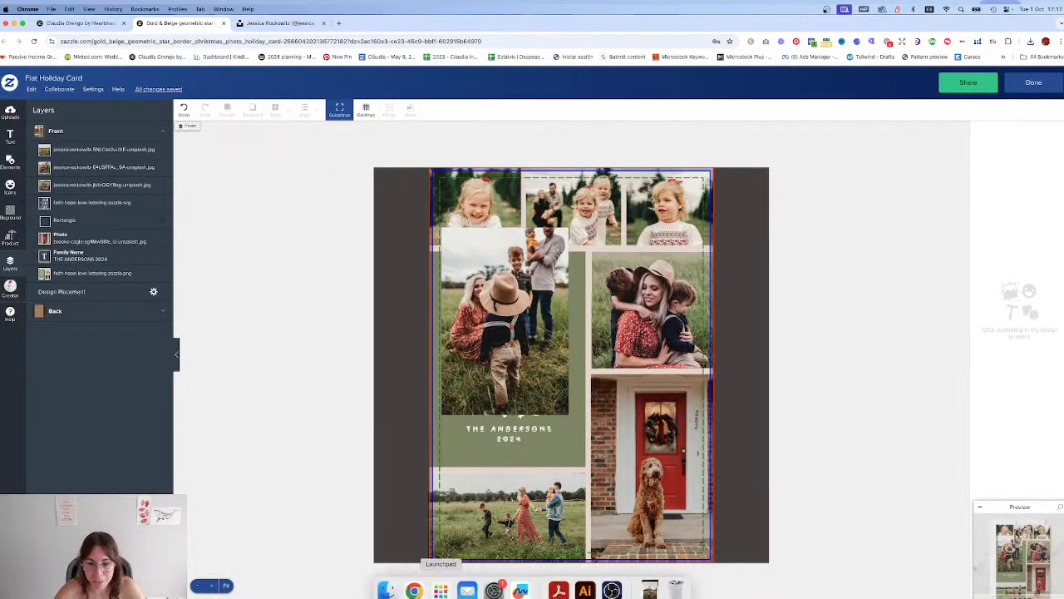
pyautogui.click(387, 585)
pyautogui.moveTo(582, 297); pyautogui.dragTo(750, 270)
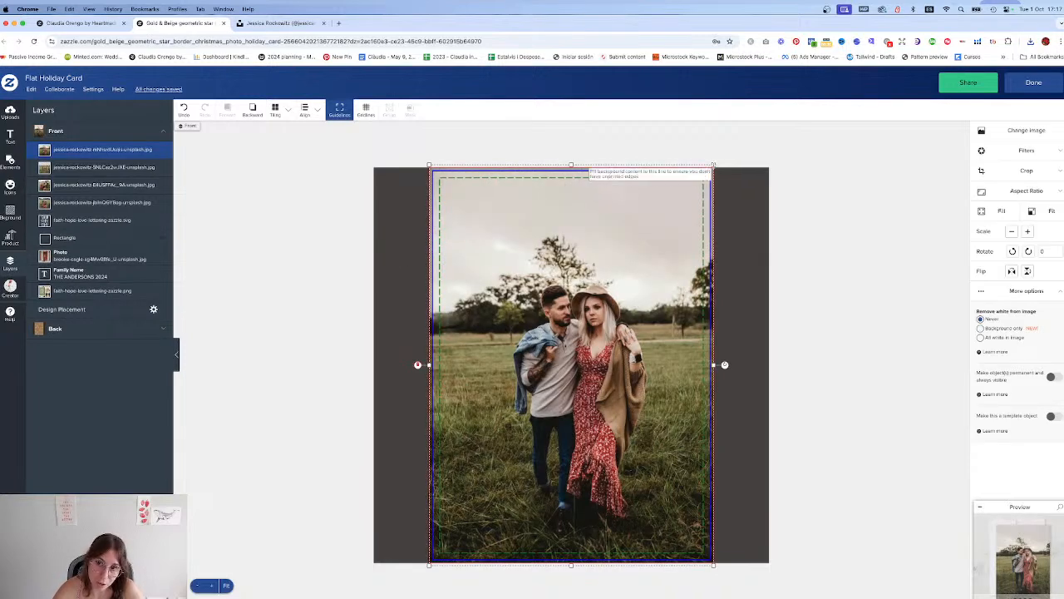
pyautogui.moveTo(714, 166); pyautogui.dragTo(637, 273)
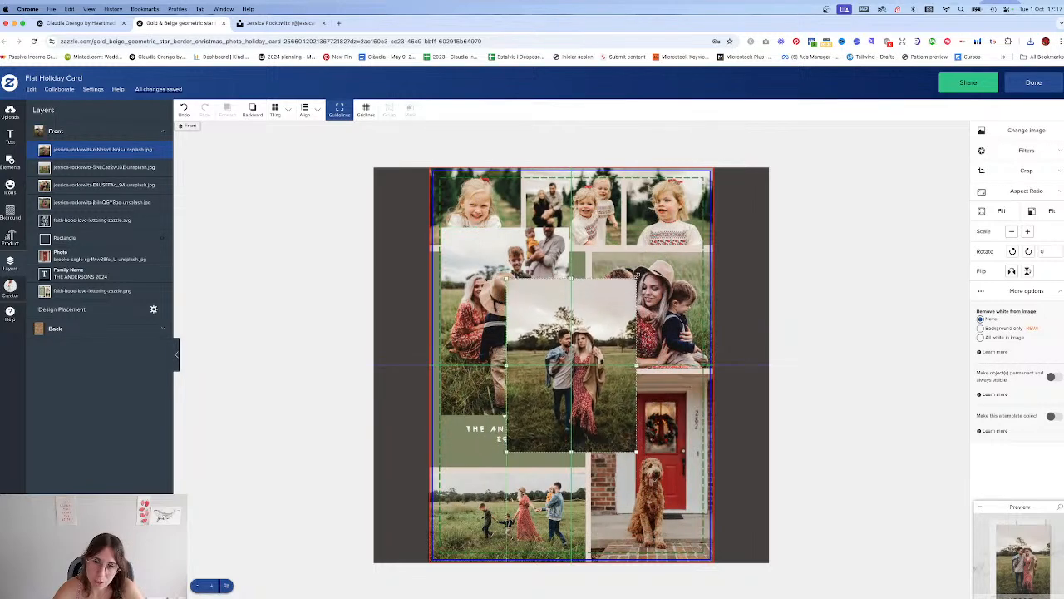
# Step: Crop the couple photo by enlarging it inside its frame and placing the couple in the middle from the thighs up
pyautogui.click(1032, 173)
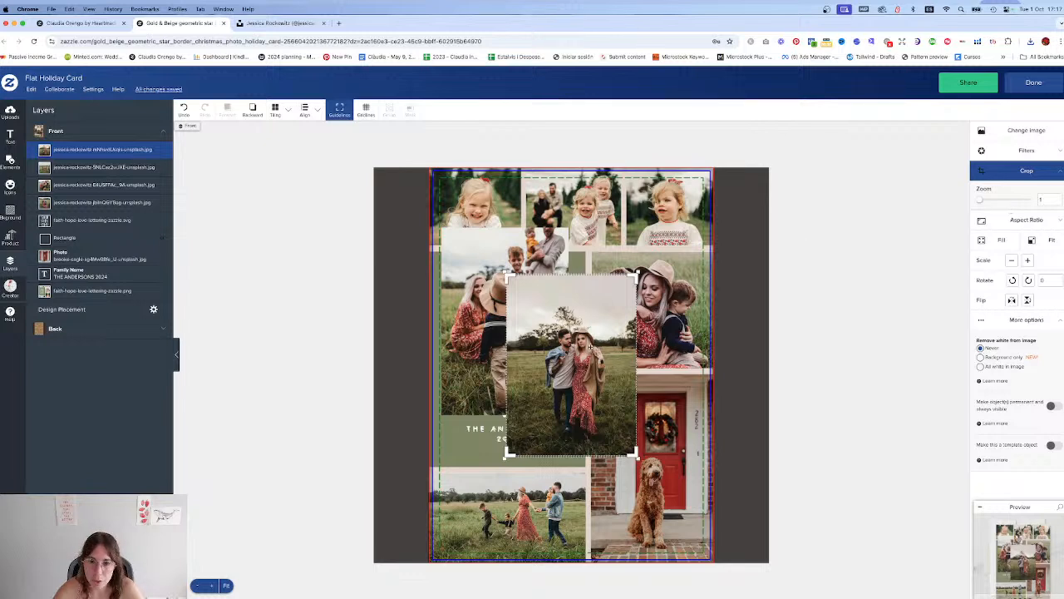
pyautogui.click(591, 348)
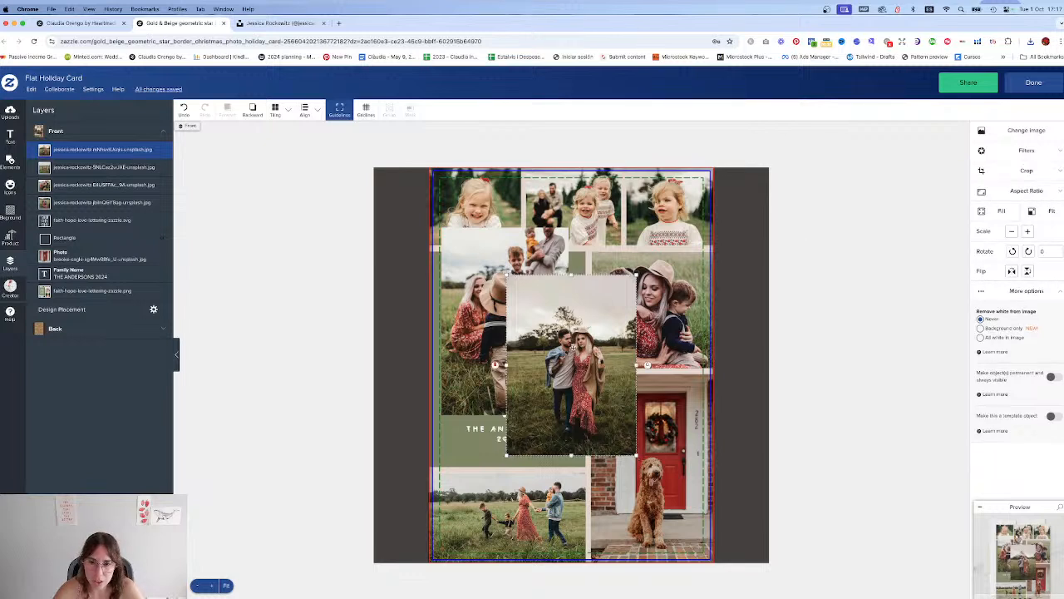
pyautogui.doubleClick(613, 280)
pyautogui.moveTo(639, 273); pyautogui.dragTo(798, 180)
pyautogui.moveTo(599, 312); pyautogui.dragTo(542, 379)
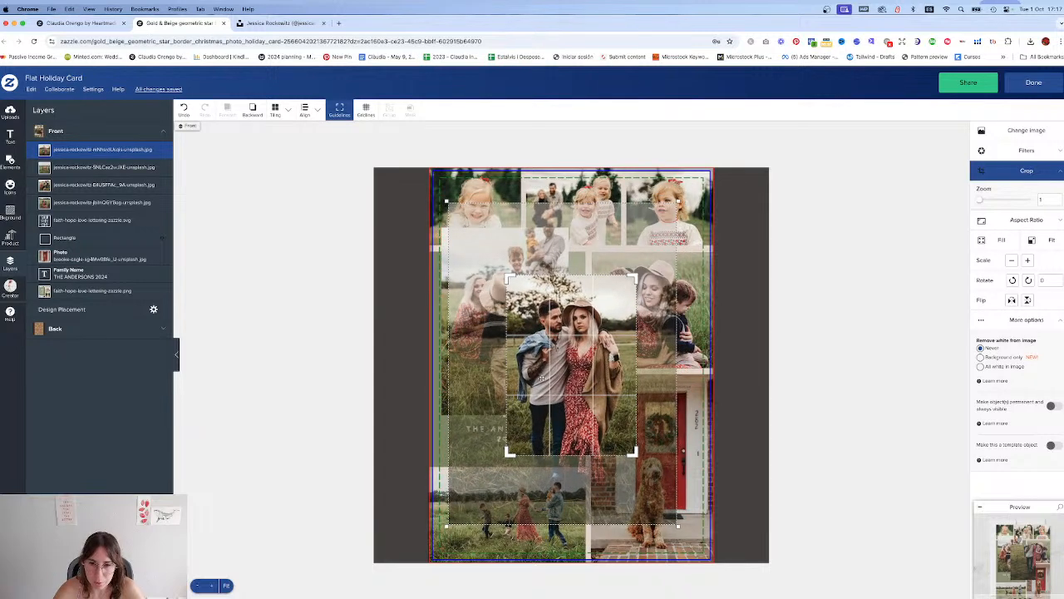
# Step: Shrink the couple photo and fit it over the middle slot of the card's top row
pyautogui.click(661, 428)
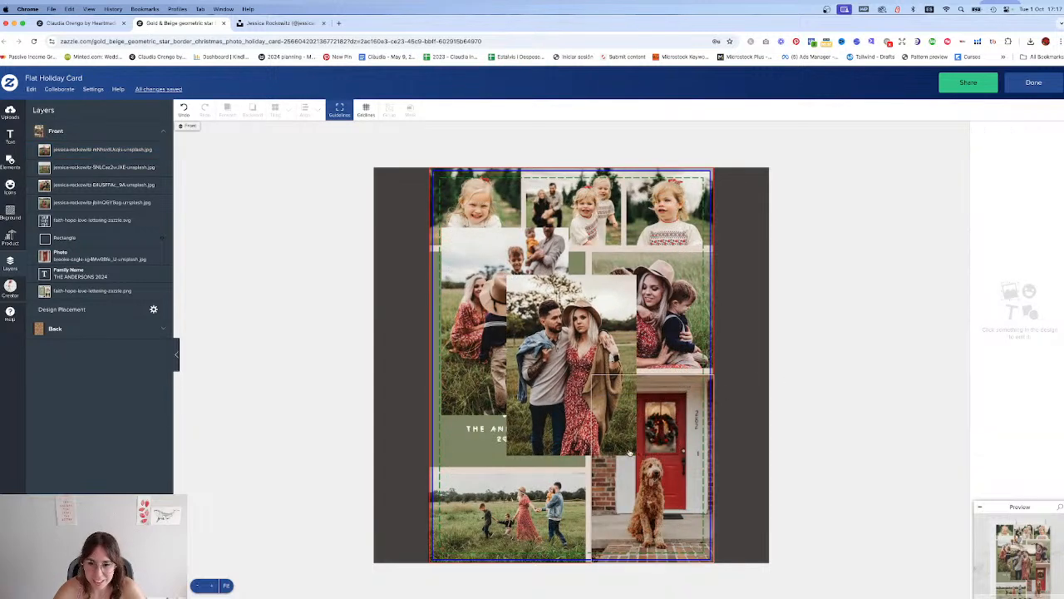
pyautogui.click(631, 453)
pyautogui.moveTo(632, 455); pyautogui.dragTo(620, 372)
pyautogui.moveTo(568, 325); pyautogui.dragTo(579, 222)
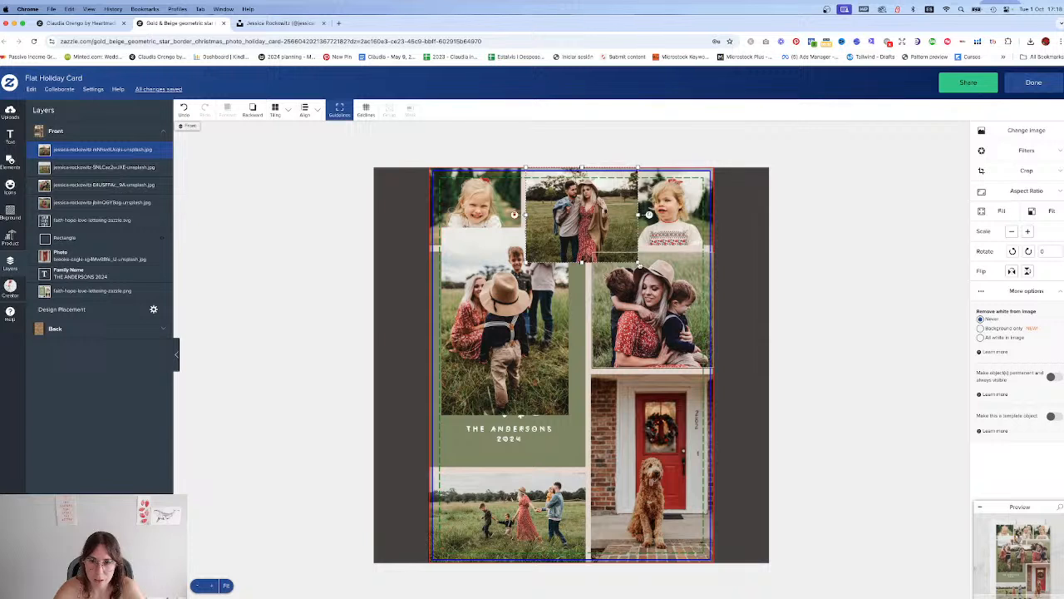
pyautogui.moveTo(638, 263); pyautogui.dragTo(620, 246)
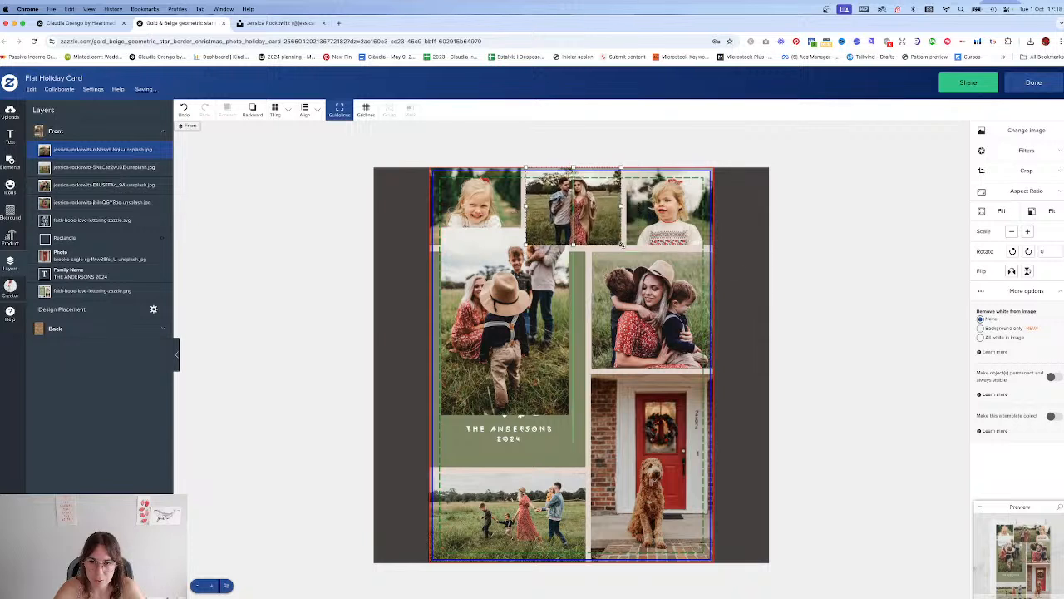
# Step: Enlarge the couple photo inside its crop frame to a zoom of 1.88 and center the couple's upper bodies
pyautogui.doubleClick(572, 218)
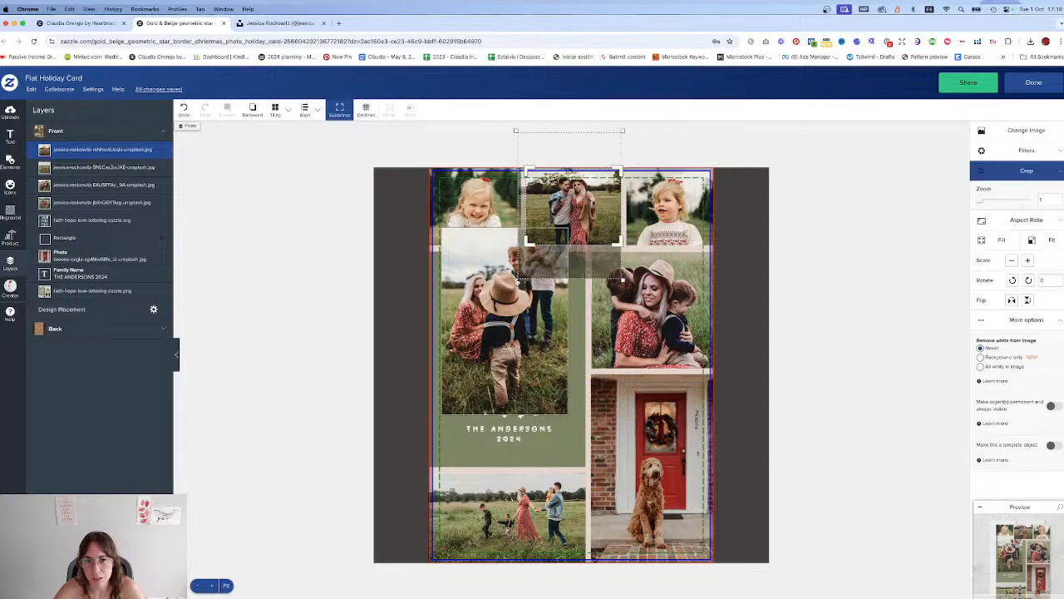
pyautogui.moveTo(517, 281); pyautogui.dragTo(462, 342)
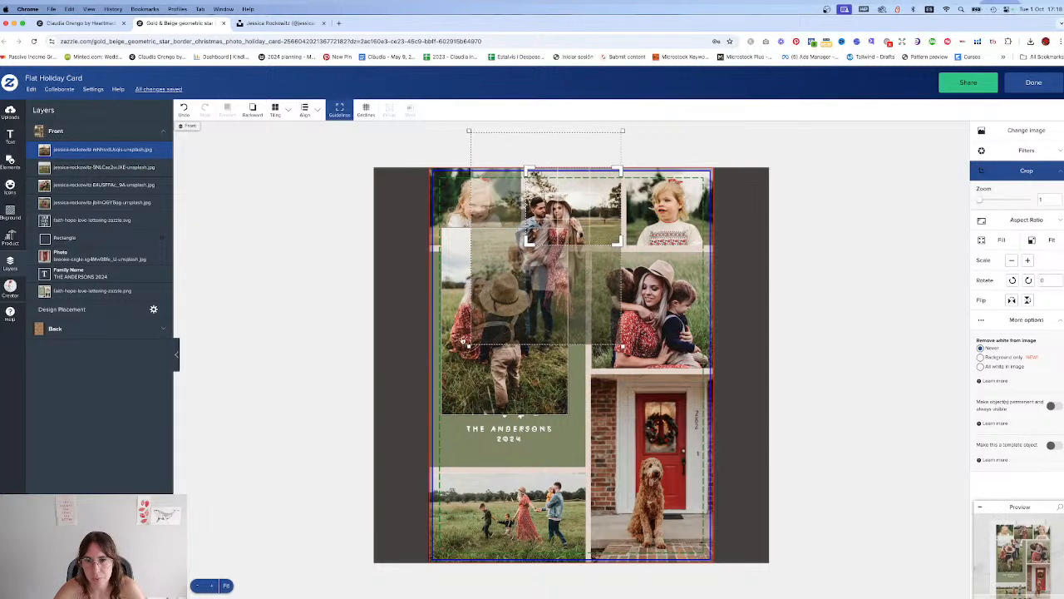
pyautogui.moveTo(568, 212); pyautogui.dragTo(592, 203)
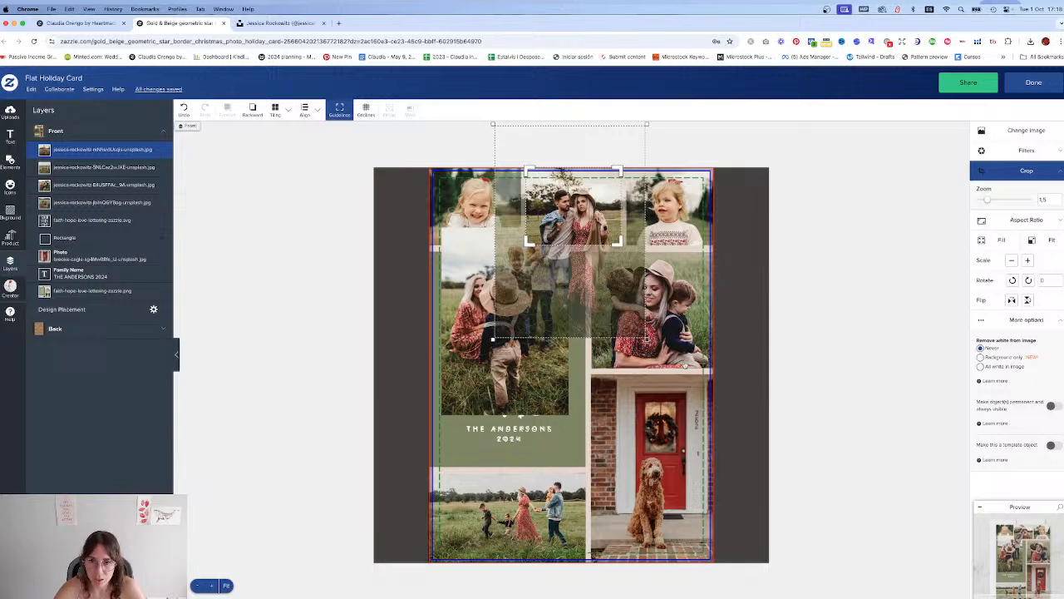
pyautogui.moveTo(617, 304); pyautogui.dragTo(597, 286)
pyautogui.scroll(3, 596, 285)
pyautogui.scroll(1, 589, 277)
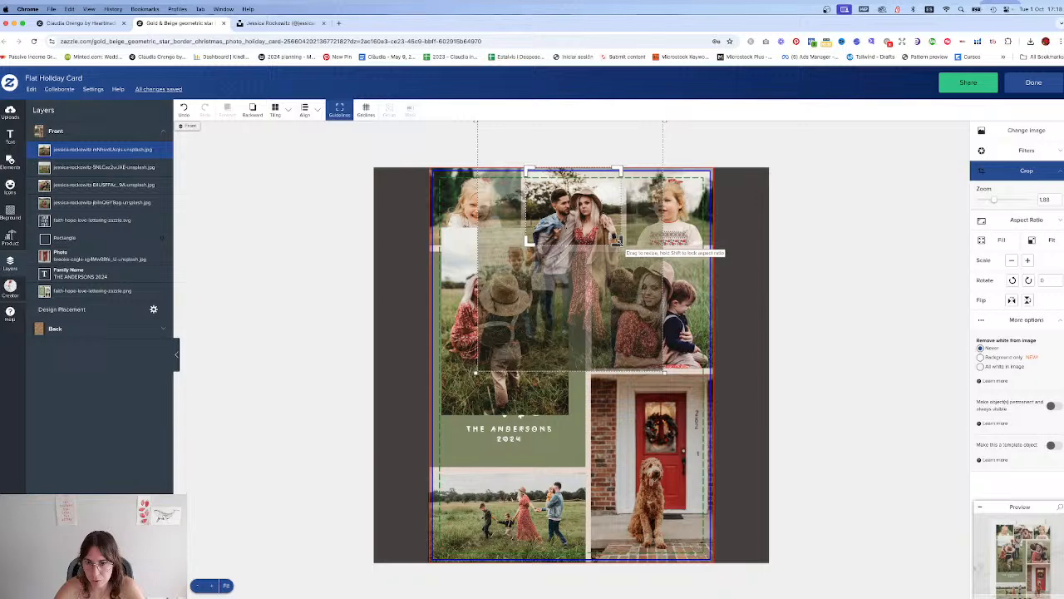
pyautogui.click(1020, 173)
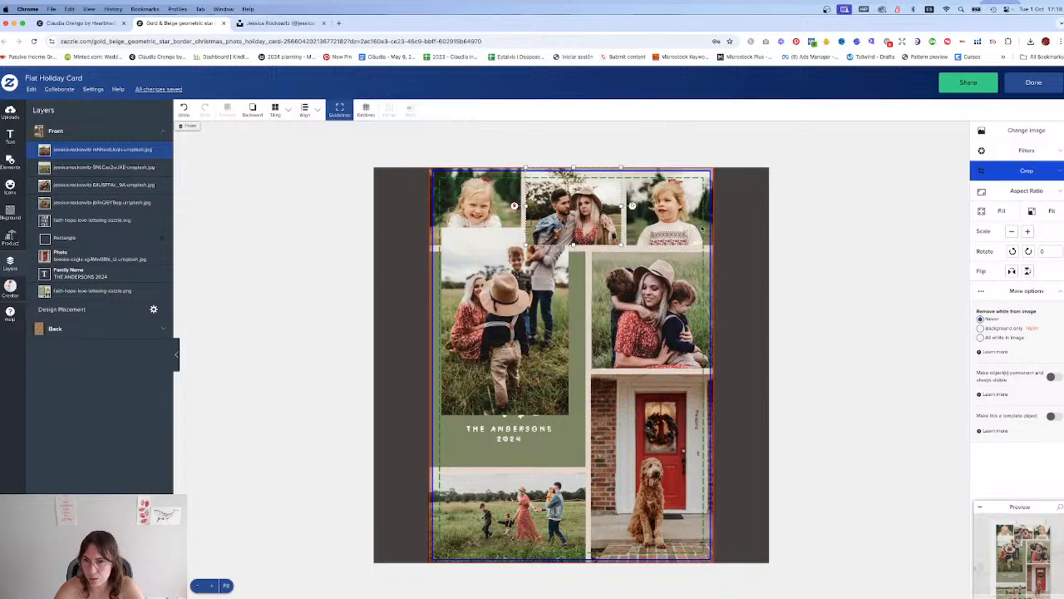
# Step: Reopen the couple photo's crop and nudge the image slightly upward within its frame
pyautogui.doubleClick(585, 221)
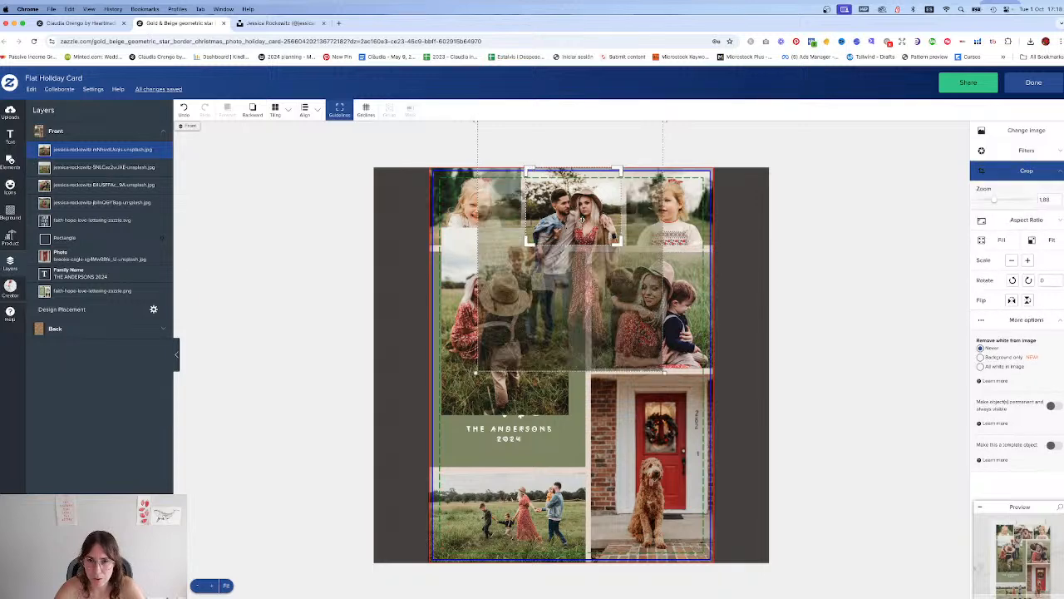
pyautogui.click(791, 216)
pyautogui.doubleClick(578, 213)
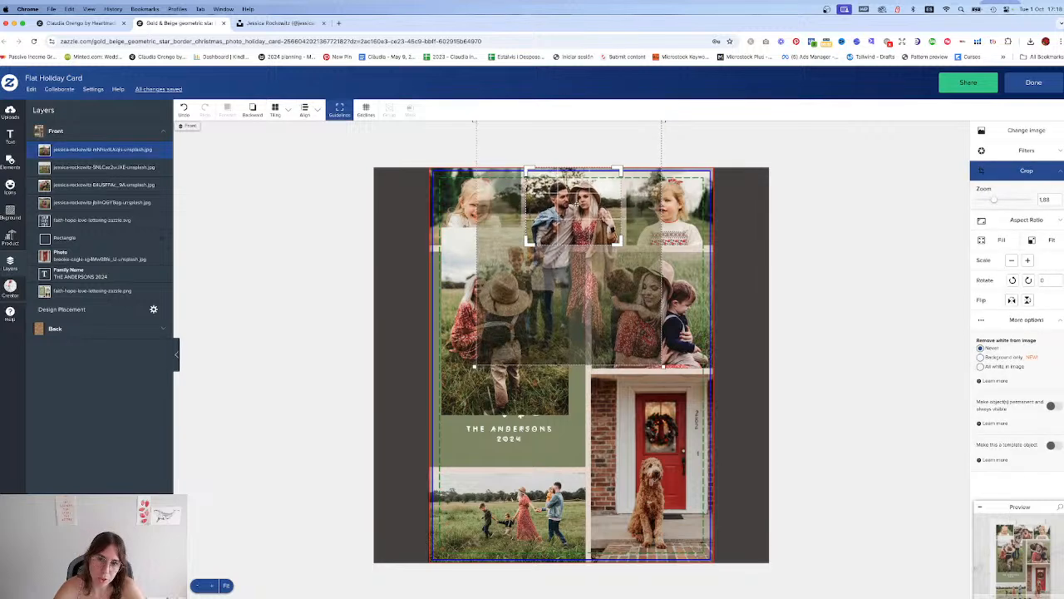
pyautogui.click(790, 259)
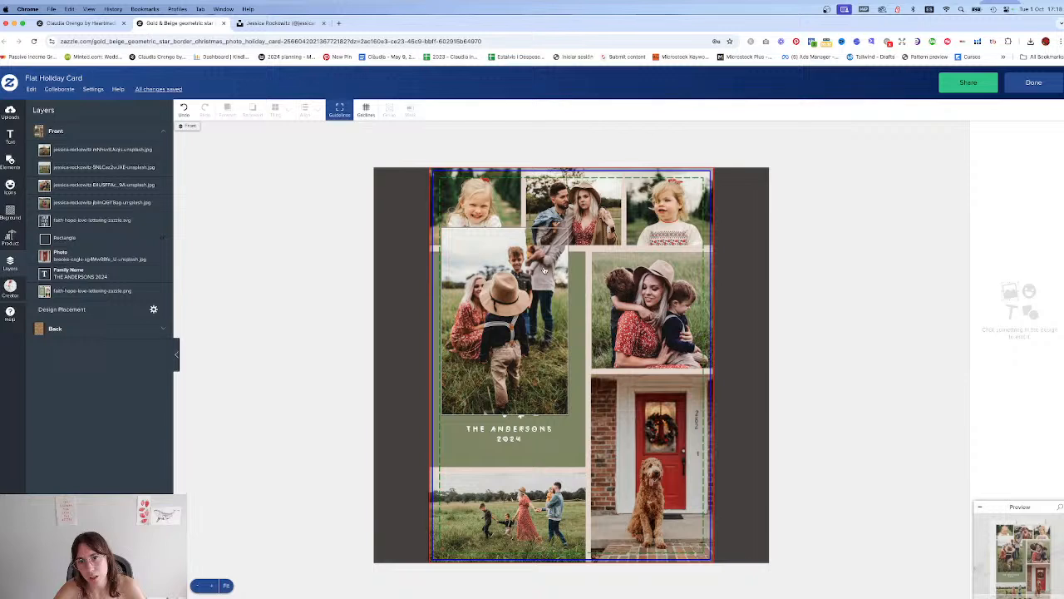
# Step: Move the tall group family photo down so it sits inside the green panel
pyautogui.click(503, 291)
pyautogui.moveTo(503, 294); pyautogui.dragTo(515, 324)
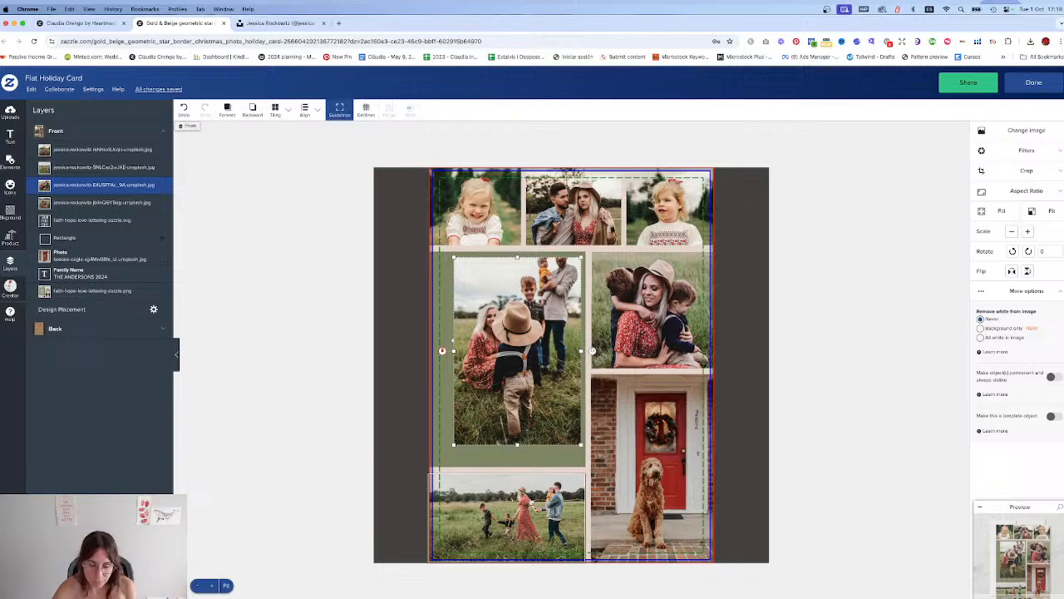
# Step: Duplicate the photo of the family walking in the field and place the copy over the upper middle of the collage
pyautogui.moveTo(519, 508); pyautogui.dragTo(589, 358)
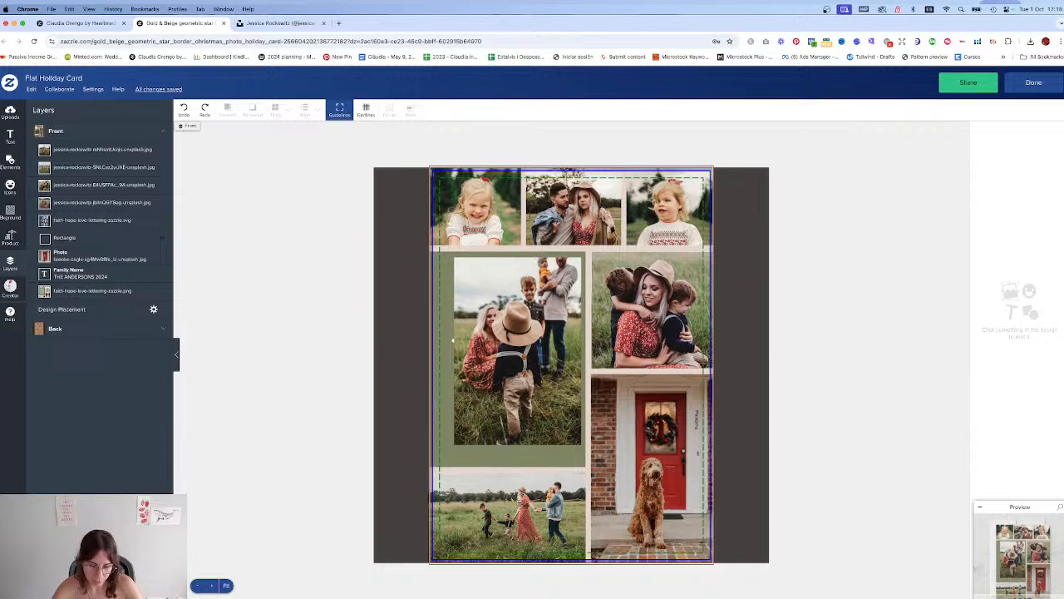
pyautogui.click(520, 504)
pyautogui.hotkey('ctrl', 'v')
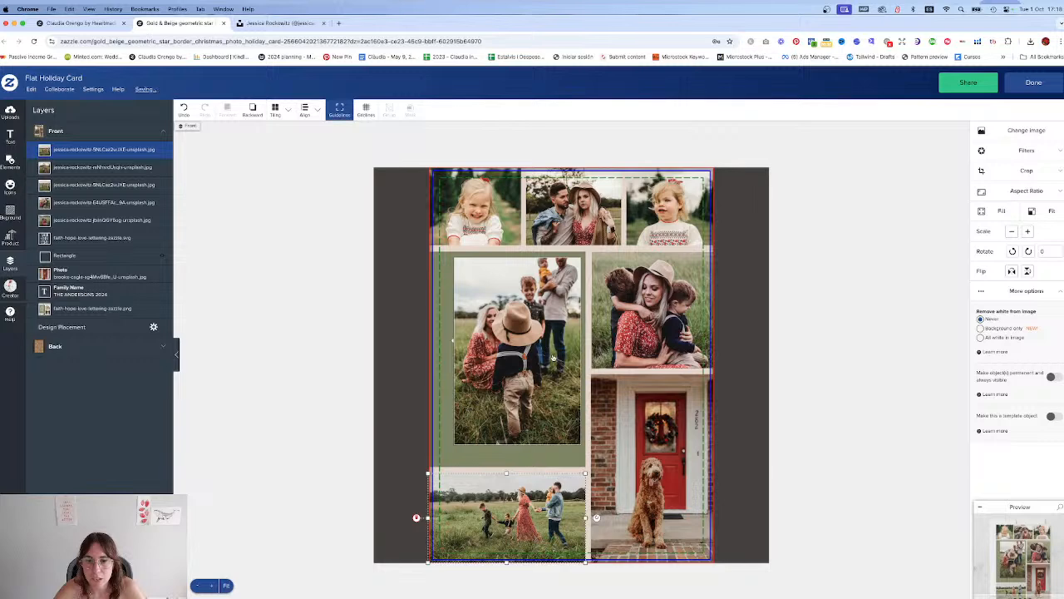
pyautogui.moveTo(544, 508); pyautogui.dragTo(606, 280)
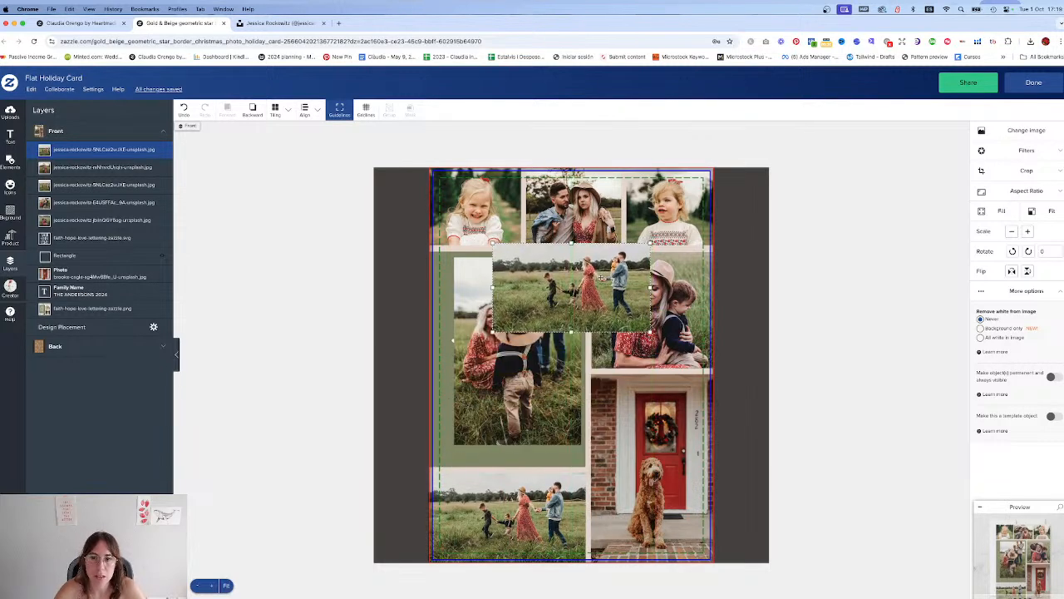
# Step: Enlarge the copied field photo inside its crop frame and reposition it so the smaller boy and the mother show
pyautogui.doubleClick(576, 287)
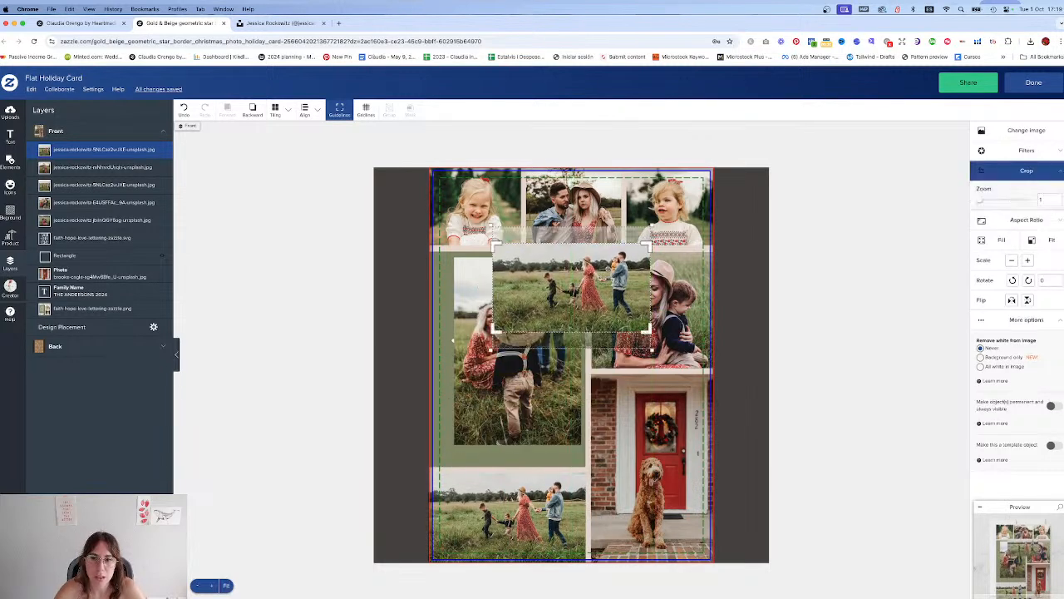
pyautogui.moveTo(651, 244); pyautogui.dragTo(1021, 80)
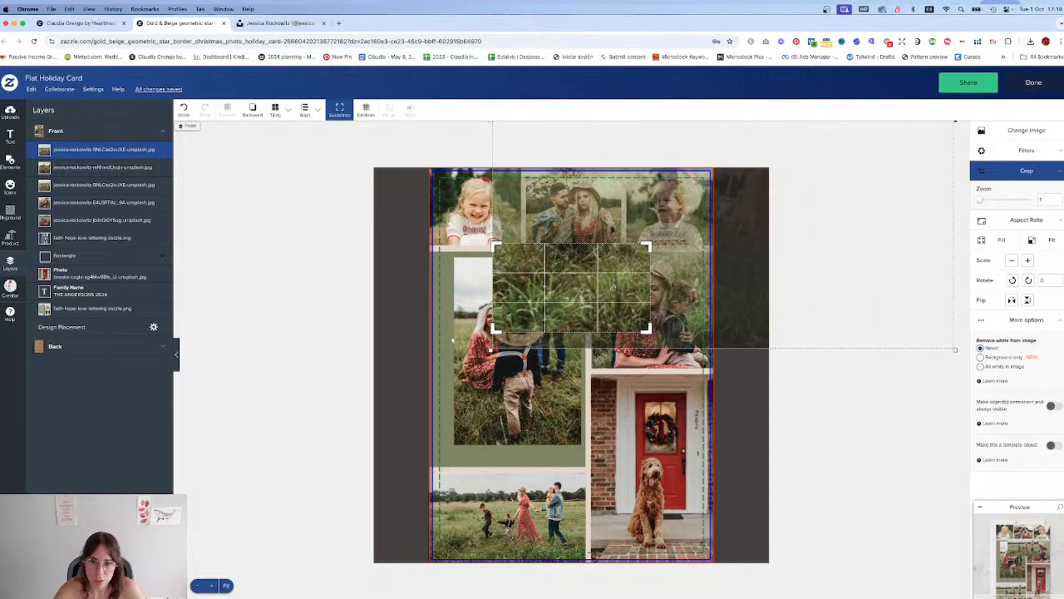
pyautogui.moveTo(613, 288); pyautogui.dragTo(478, 384)
pyautogui.moveTo(591, 283); pyautogui.dragTo(548, 286)
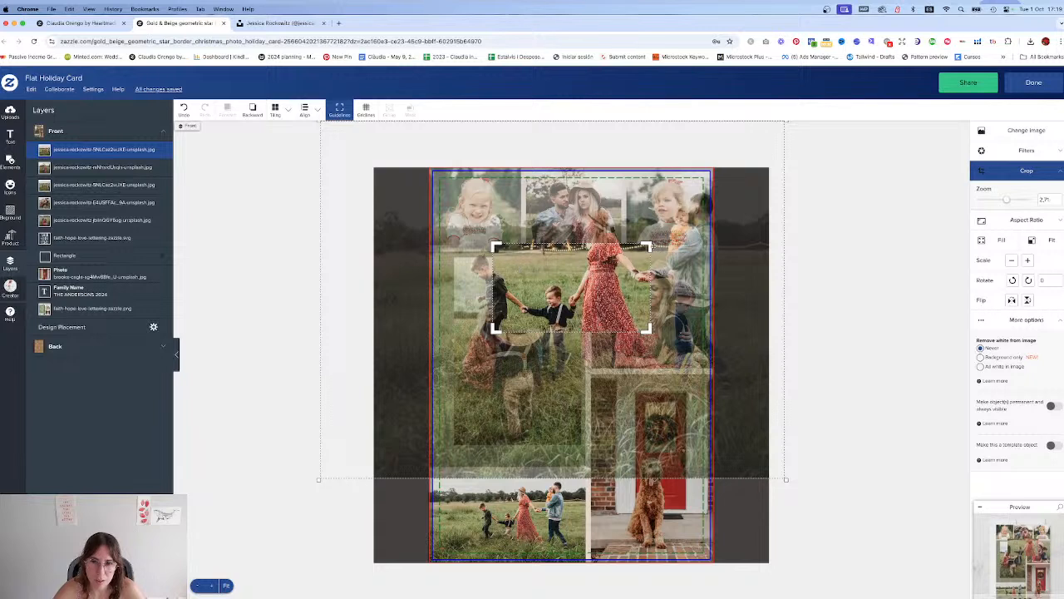
# Step: Tighten the copy's crop frame around the smaller boy's head and shoulders, and enlarge the image to a zoom of 11.2
pyautogui.moveTo(649, 249); pyautogui.dragTo(596, 265)
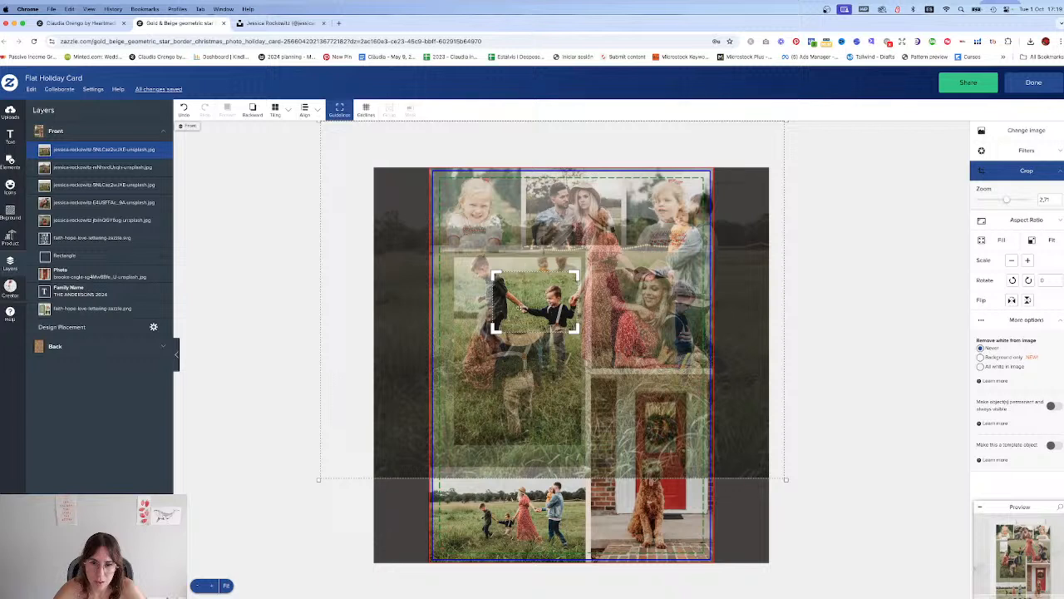
pyautogui.moveTo(497, 329); pyautogui.dragTo(529, 322)
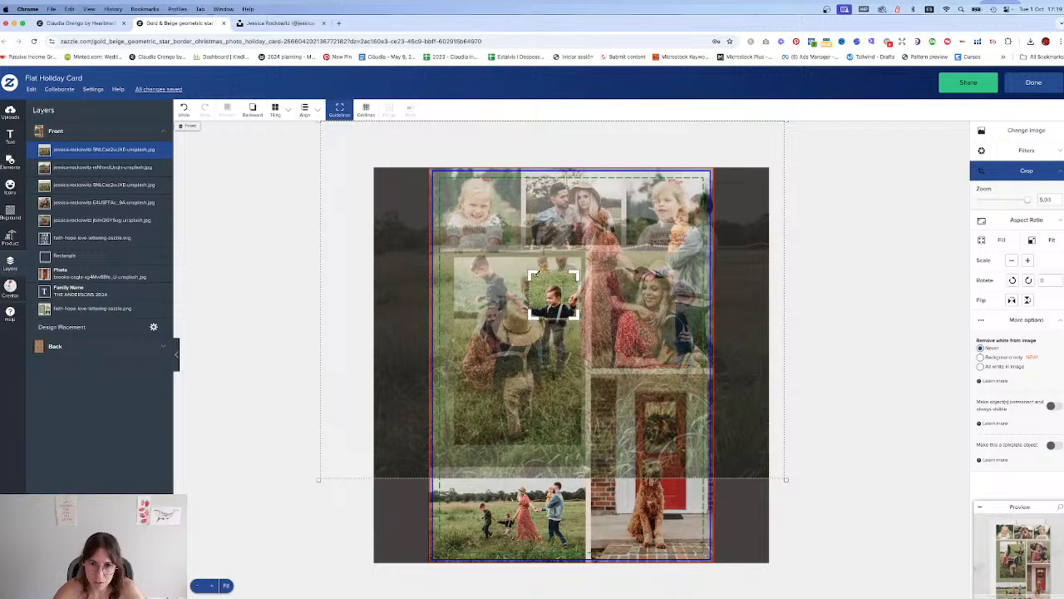
pyautogui.moveTo(534, 274); pyautogui.dragTo(533, 276)
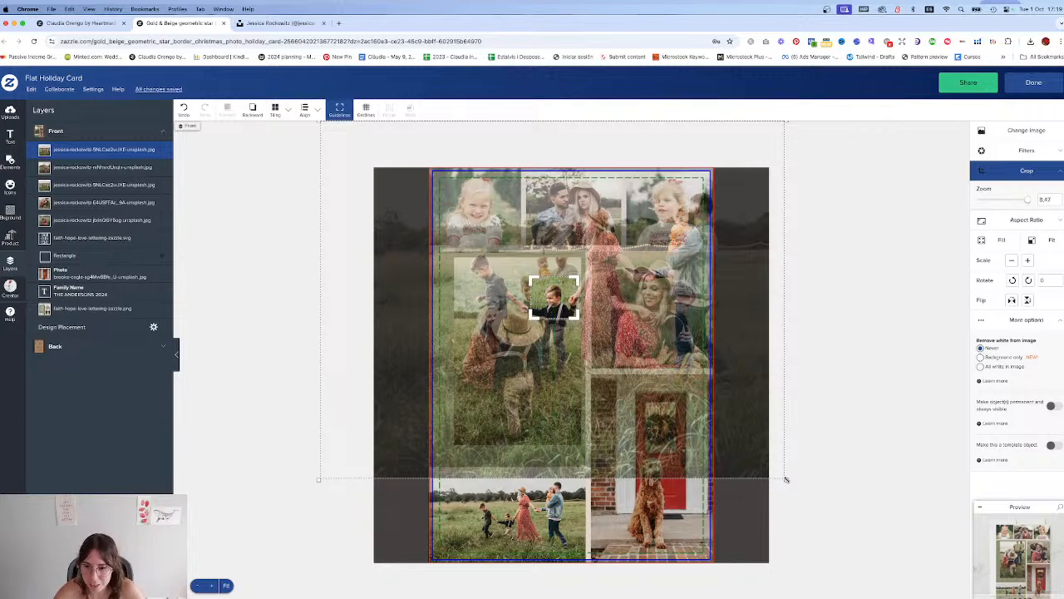
pyautogui.moveTo(786, 480); pyautogui.dragTo(928, 588)
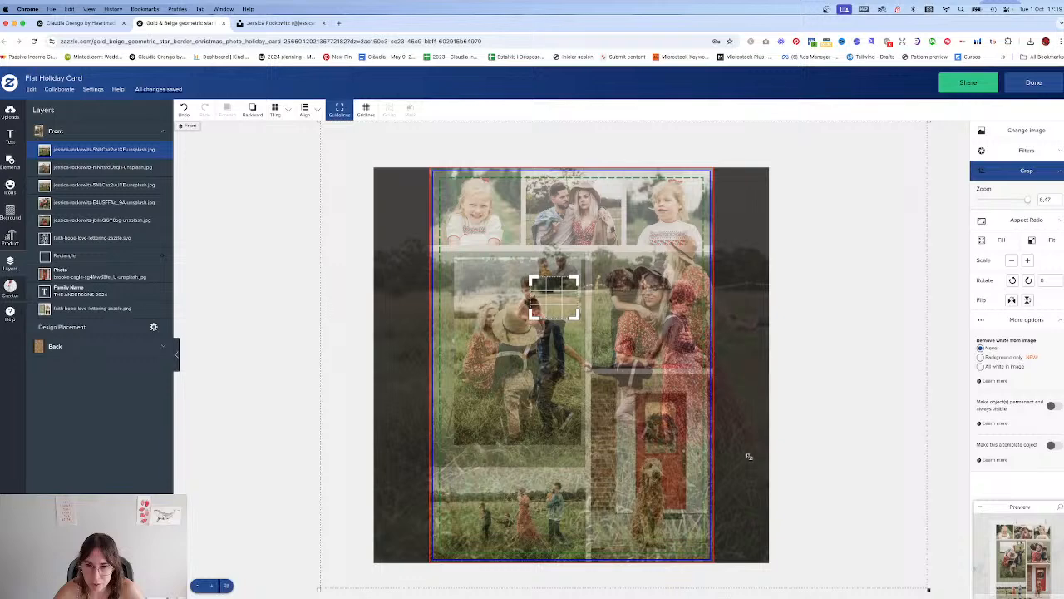
pyautogui.moveTo(617, 377); pyautogui.dragTo(549, 319)
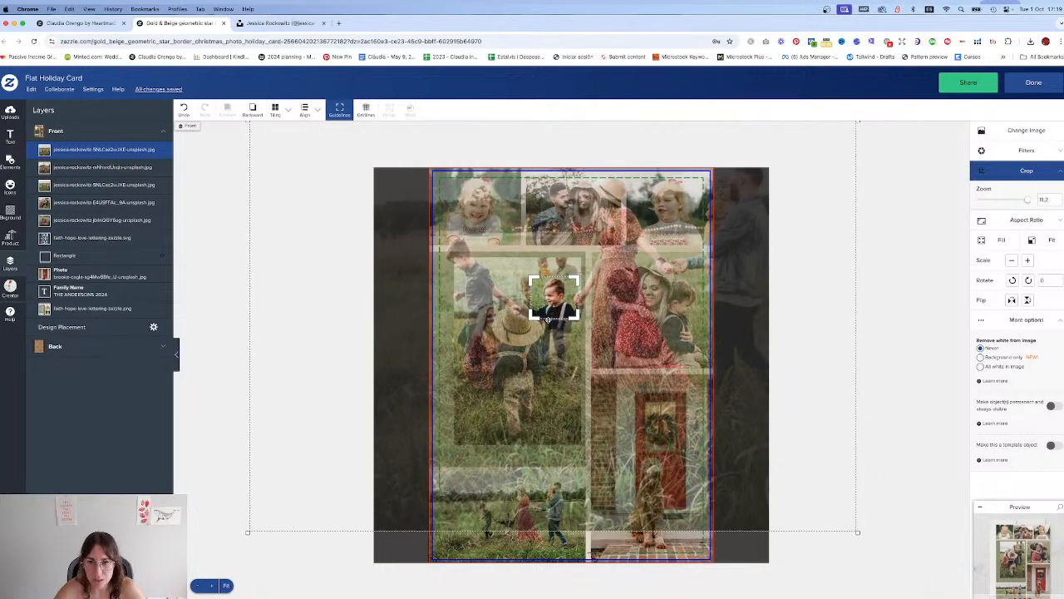
# Step: Apply the crop, enlarge the boy's close-up to roughly twice its size, and delete this copy from the card
pyautogui.click(779, 568)
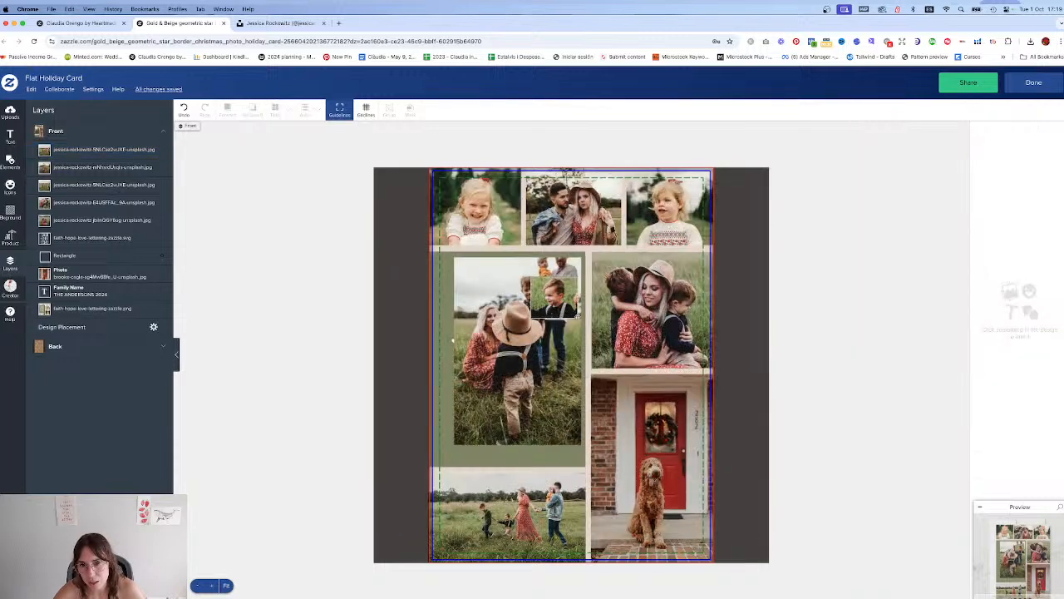
pyautogui.click(577, 316)
pyautogui.moveTo(581, 316); pyautogui.dragTo(628, 364)
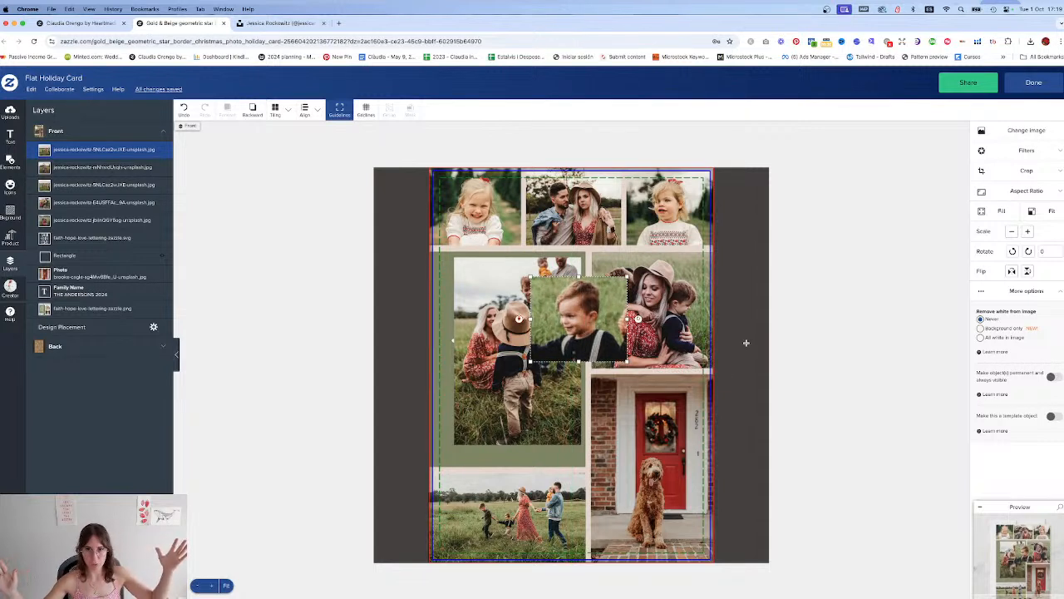
pyautogui.press('Delete')
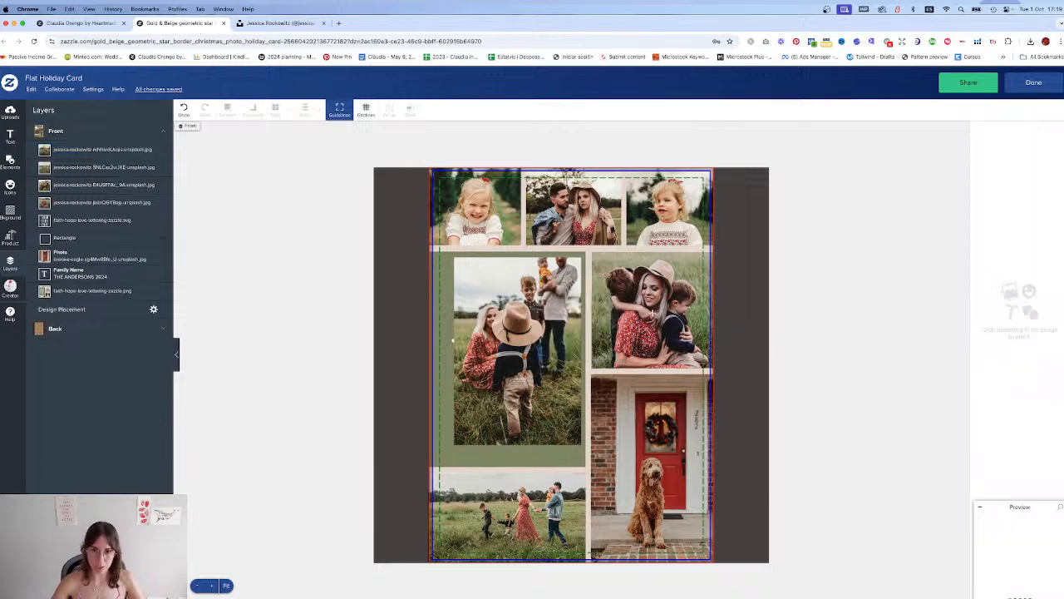
# Step: Delete the five overlay photos from the card front: the group family, mother with boys, couple, field walk, and dog at the red door
pyautogui.click(543, 303)
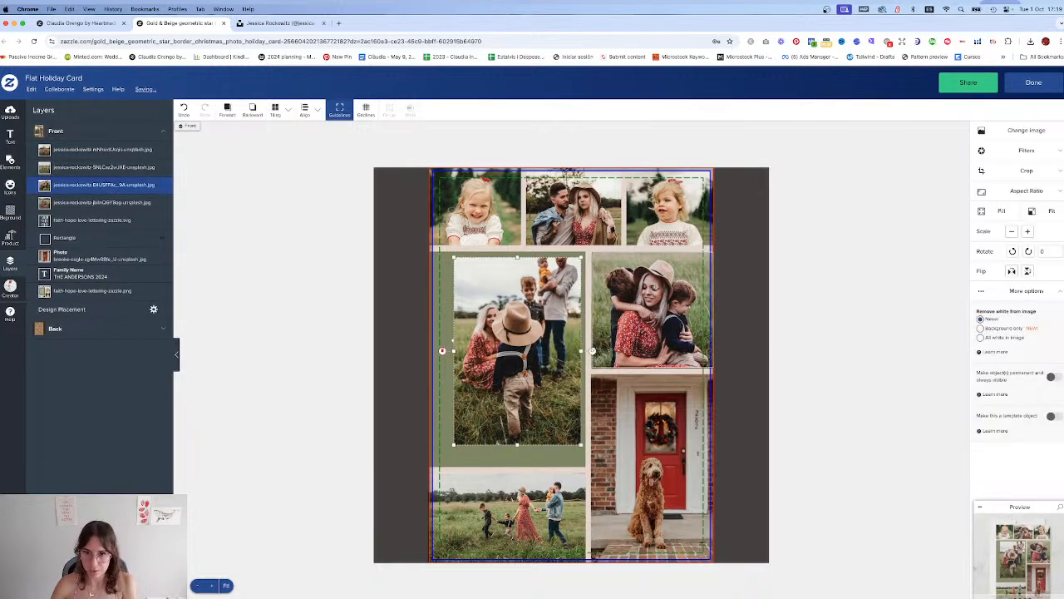
pyautogui.press('Delete')
pyautogui.click(638, 301)
pyautogui.press('Delete')
pyautogui.click(559, 207)
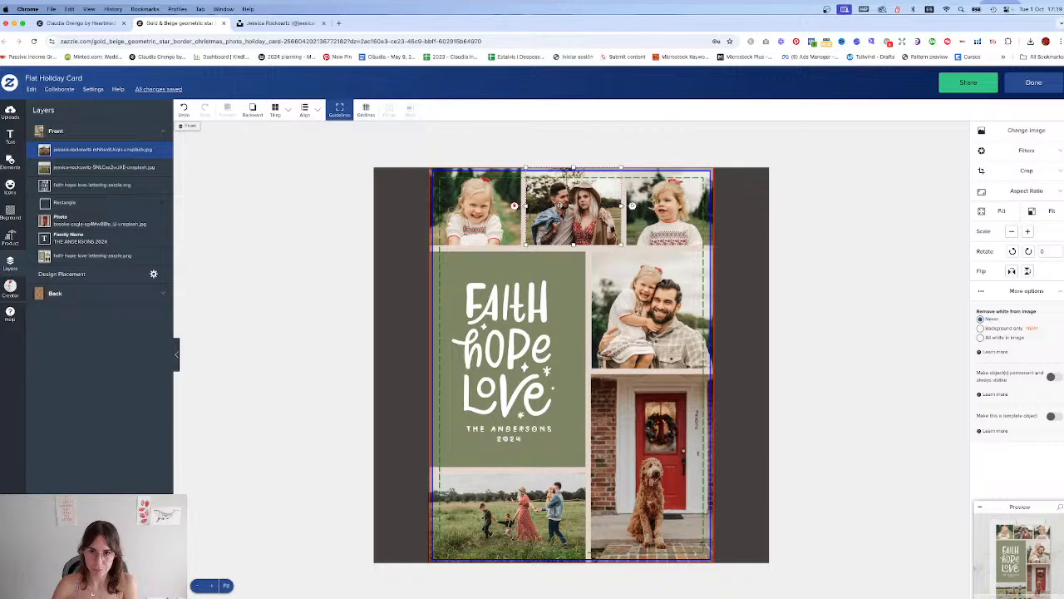
pyautogui.press('Delete')
pyautogui.click(509, 507)
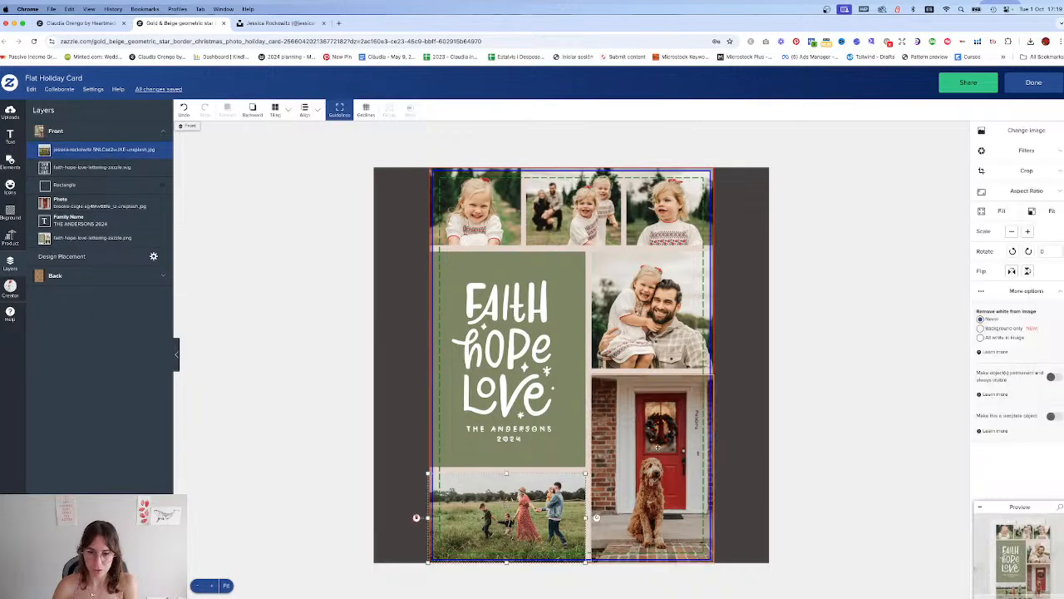
pyautogui.press('Delete')
pyautogui.click(657, 449)
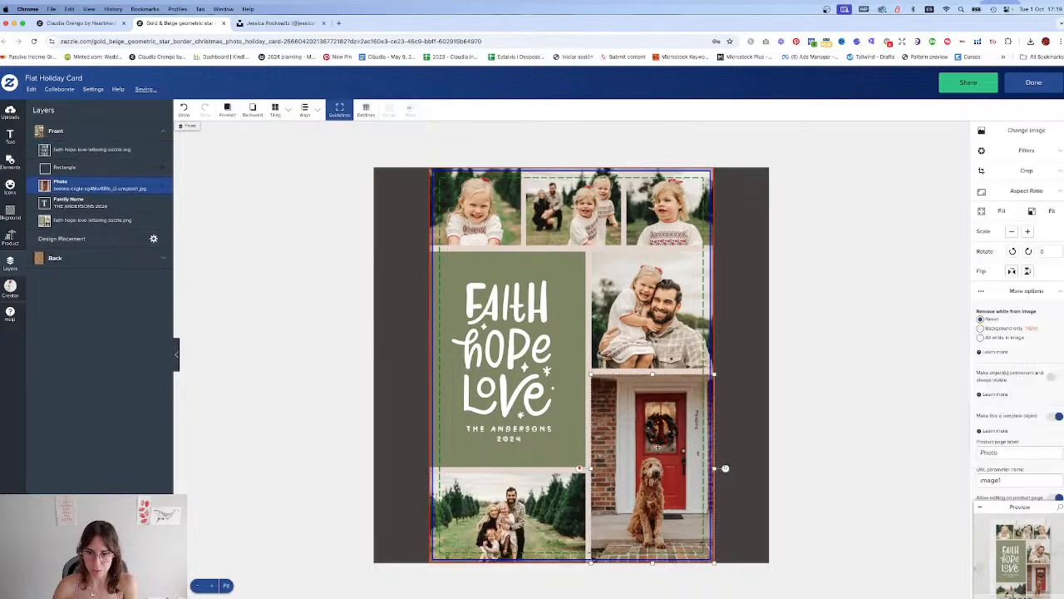
pyautogui.press('Delete')
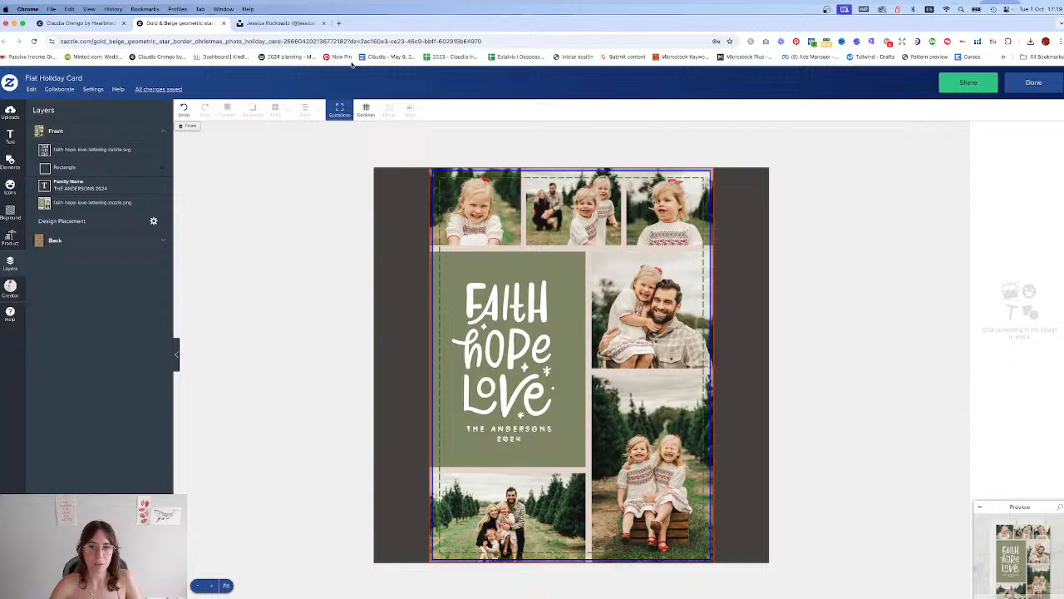
# Step: Switch to the Unsplash tab and browse the photographer's gallery down to the family photos taken in the green field
pyautogui.click(276, 22)
pyautogui.scroll(-1, 416, 239)
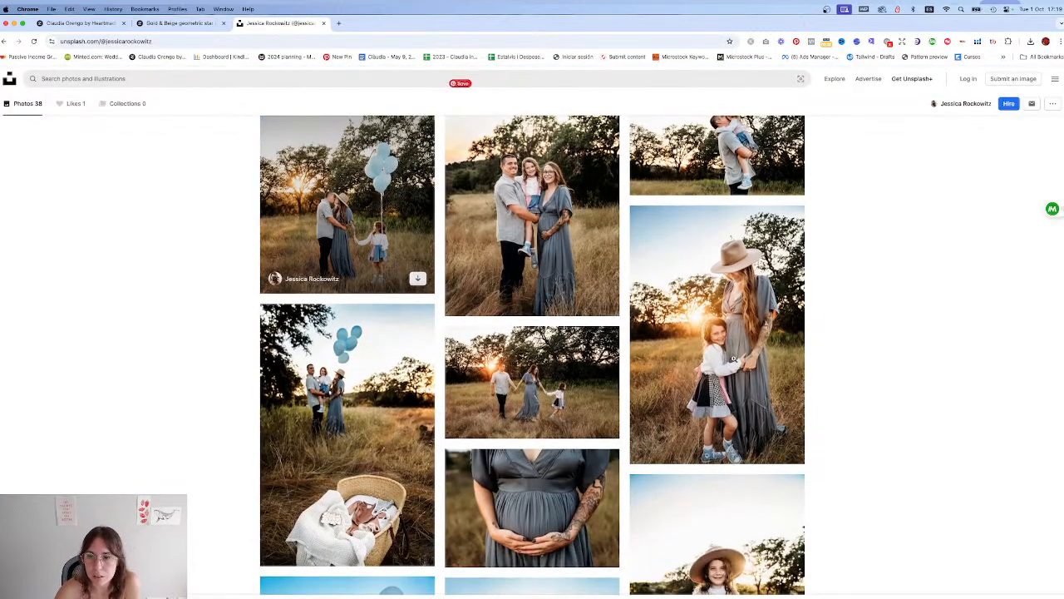
pyautogui.scroll(-5, 671, 368)
pyautogui.scroll(-6, 670, 369)
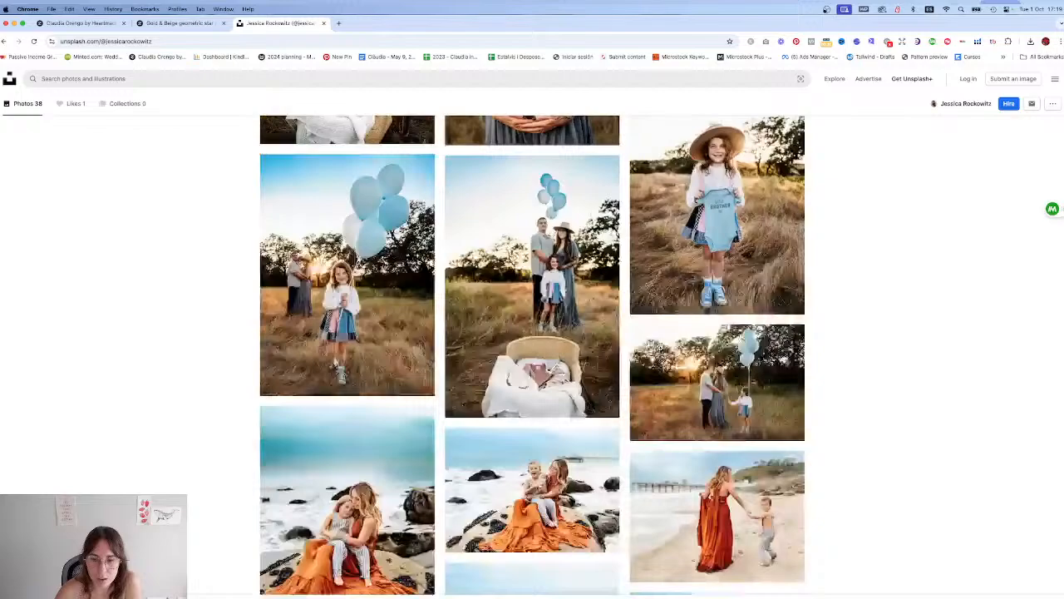
pyautogui.scroll(-5, 661, 351)
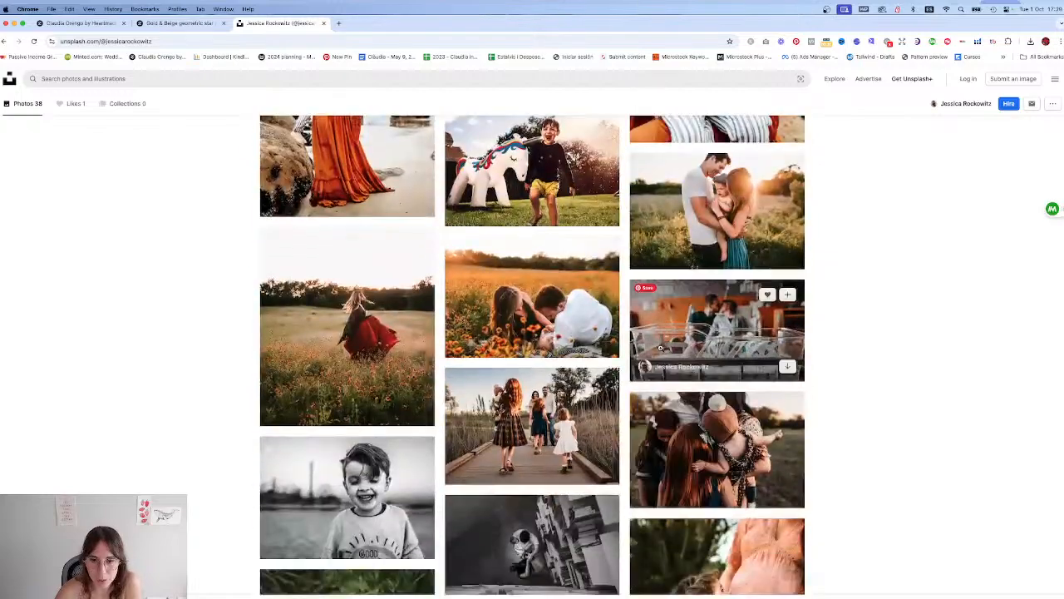
pyautogui.scroll(-8, 661, 350)
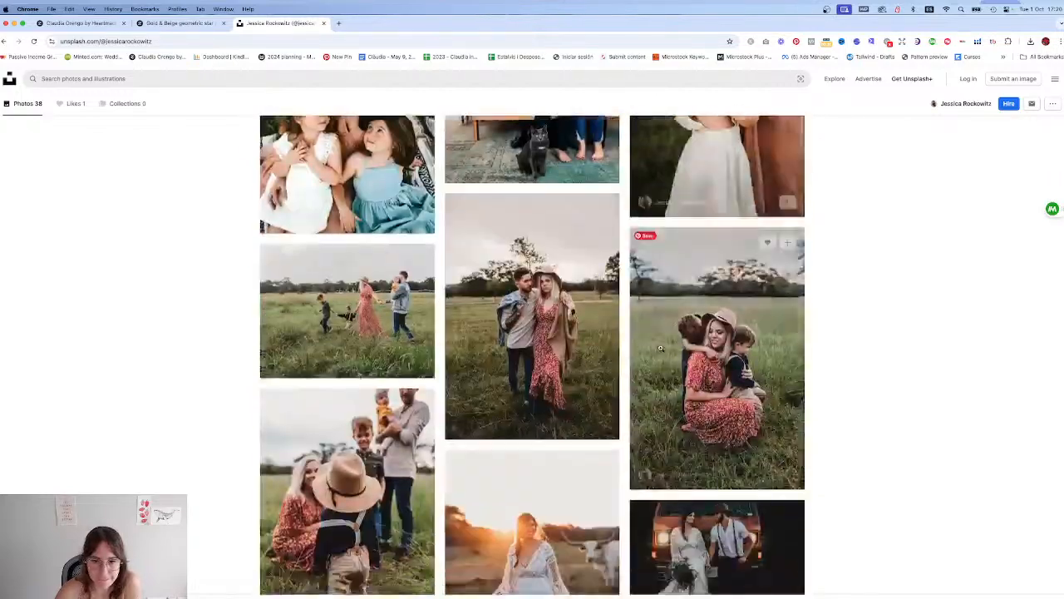
# Step: Return to the start of the photographer's gallery and download the vertical sunset photo of the couple and the girl holding blue balloons
pyautogui.scroll(20, 662, 351)
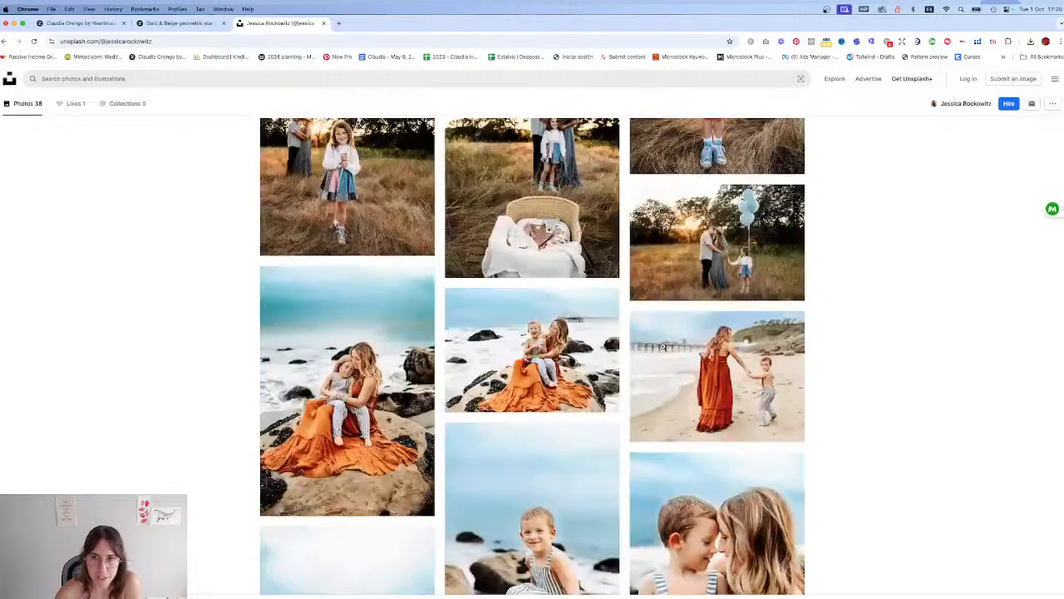
pyautogui.scroll(-3, 571, 333)
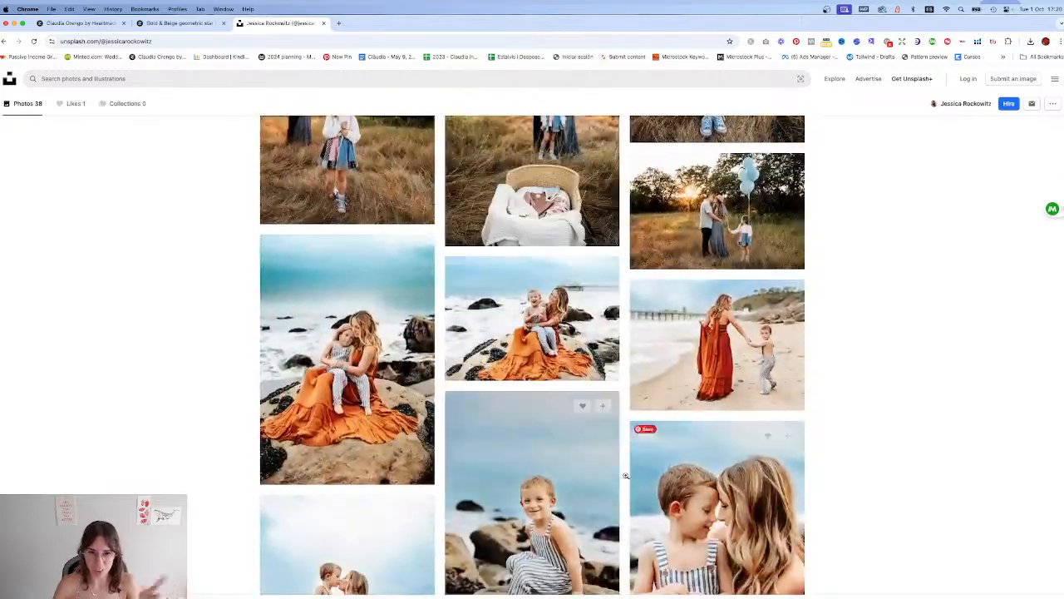
pyautogui.scroll(2, 653, 383)
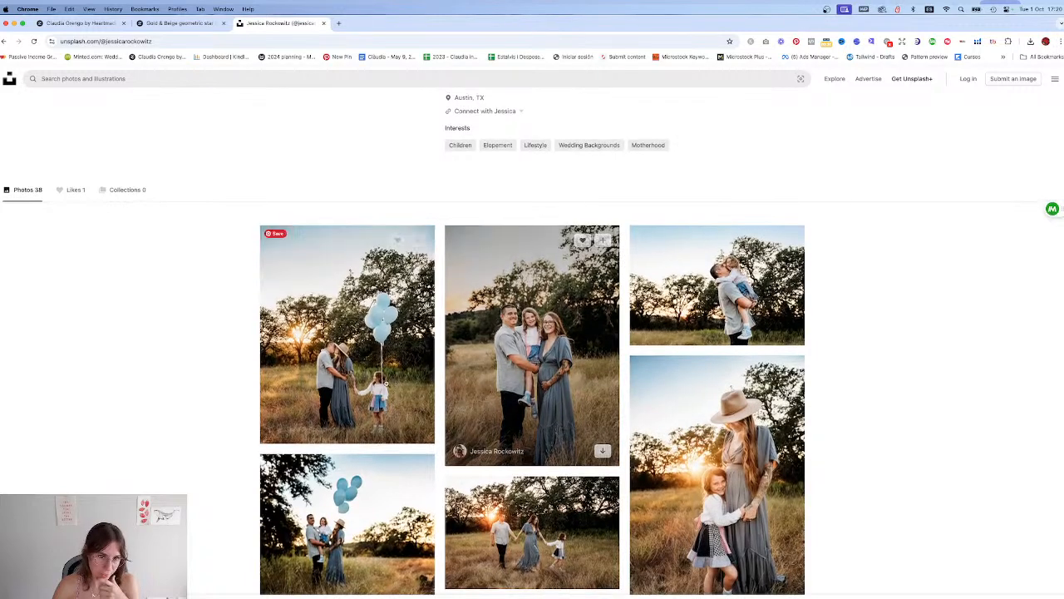
pyautogui.scroll(-2, 388, 382)
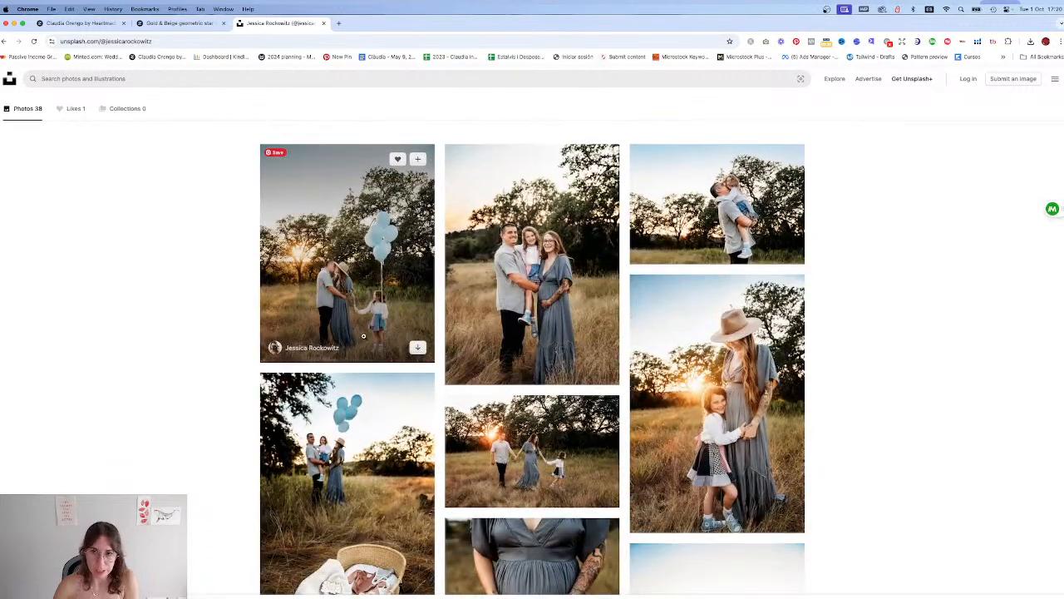
pyautogui.click(417, 348)
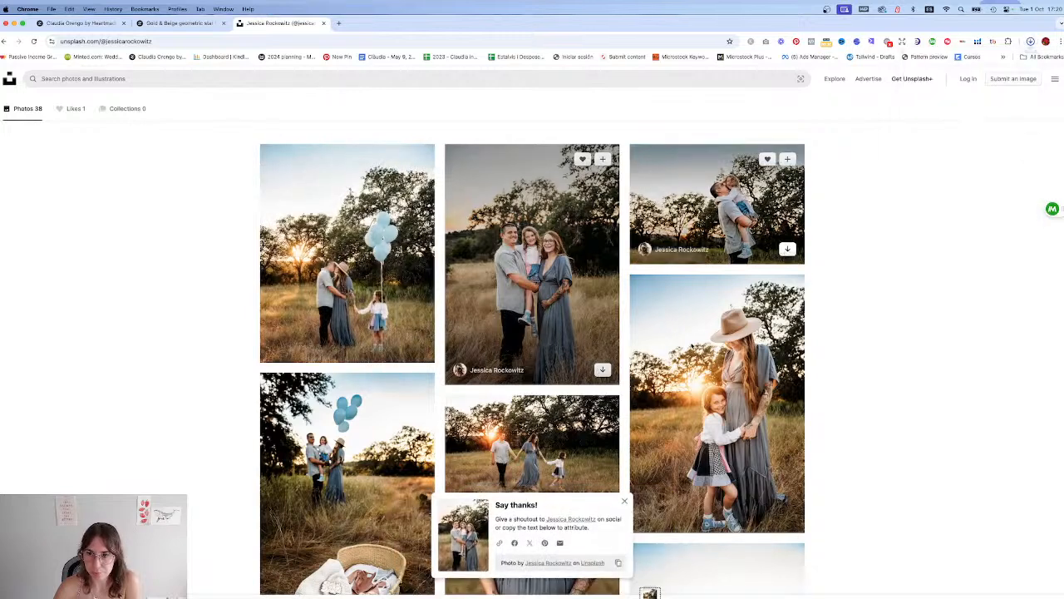
# Step: Download further photos of the same sunset field series, including the maternity close-up, the basket shots and the horizontal balloon photo
pyautogui.scroll(-3, 712, 324)
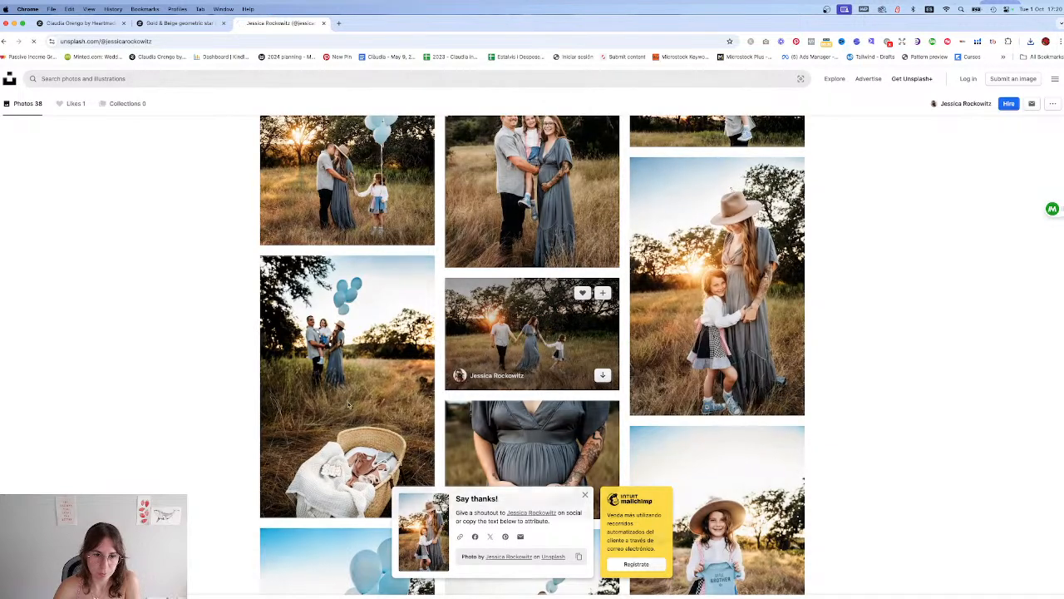
pyautogui.scroll(-2, 549, 366)
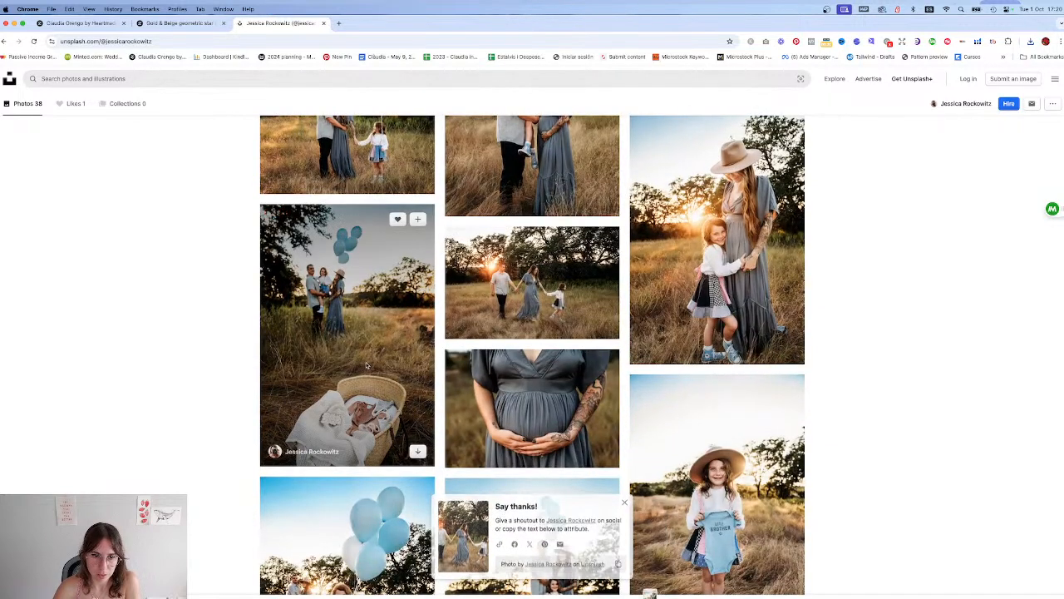
pyautogui.scroll(-2, 620, 381)
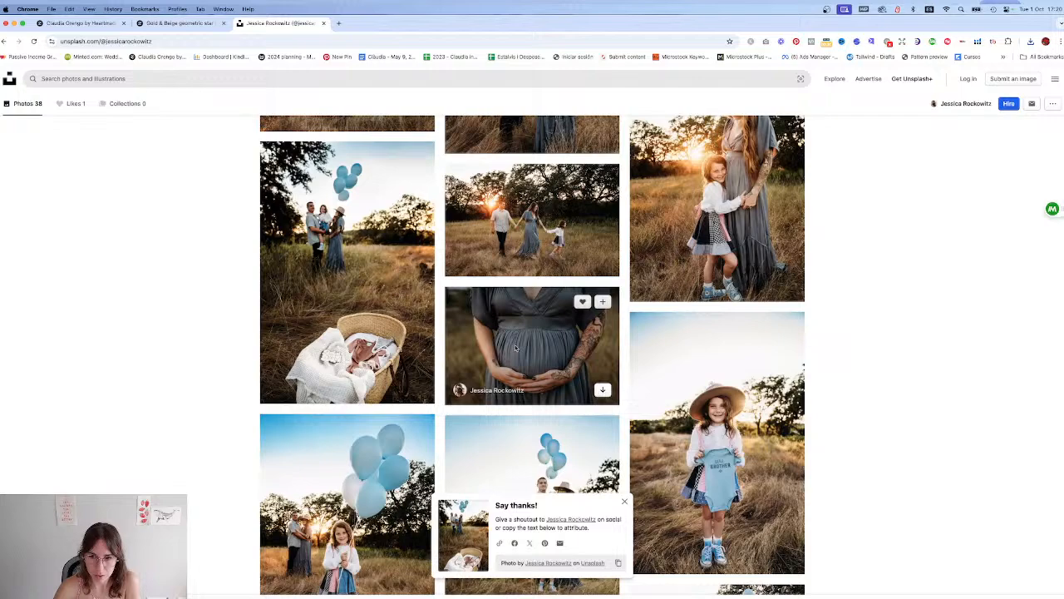
pyautogui.scroll(-3, 515, 345)
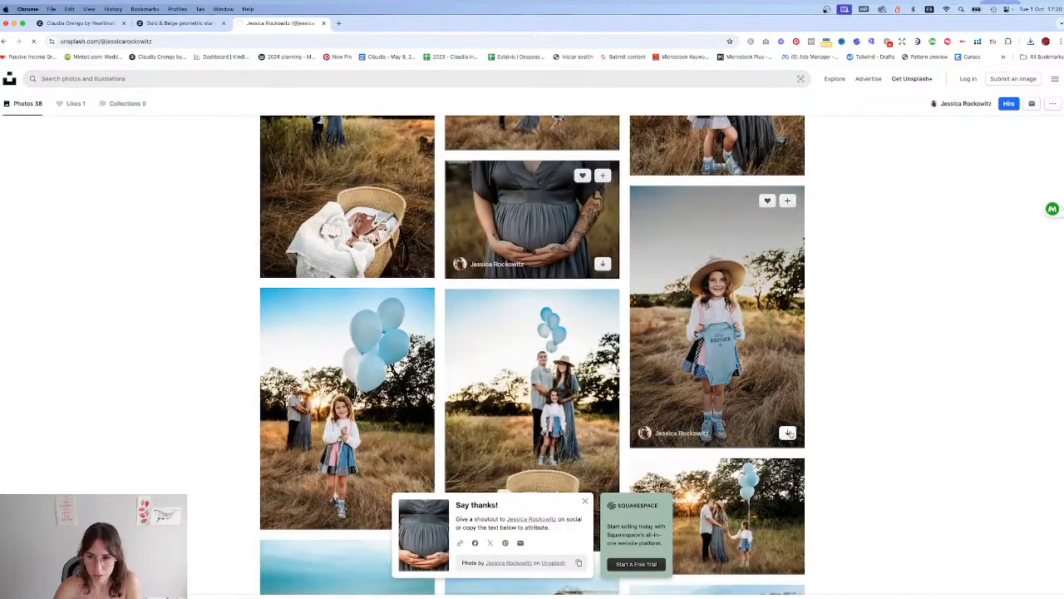
pyautogui.scroll(-2, 430, 403)
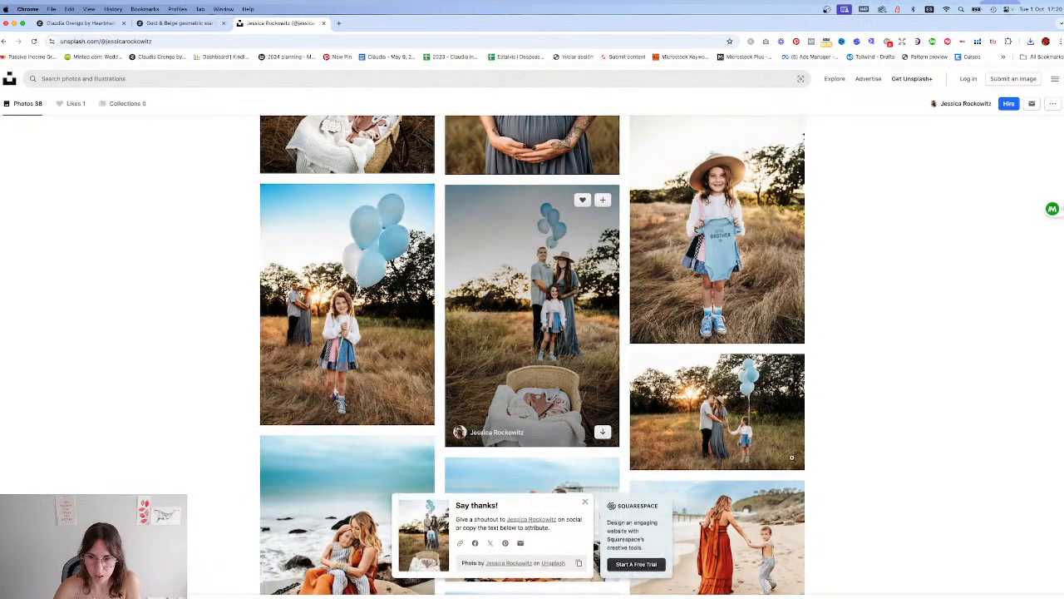
pyautogui.click(790, 457)
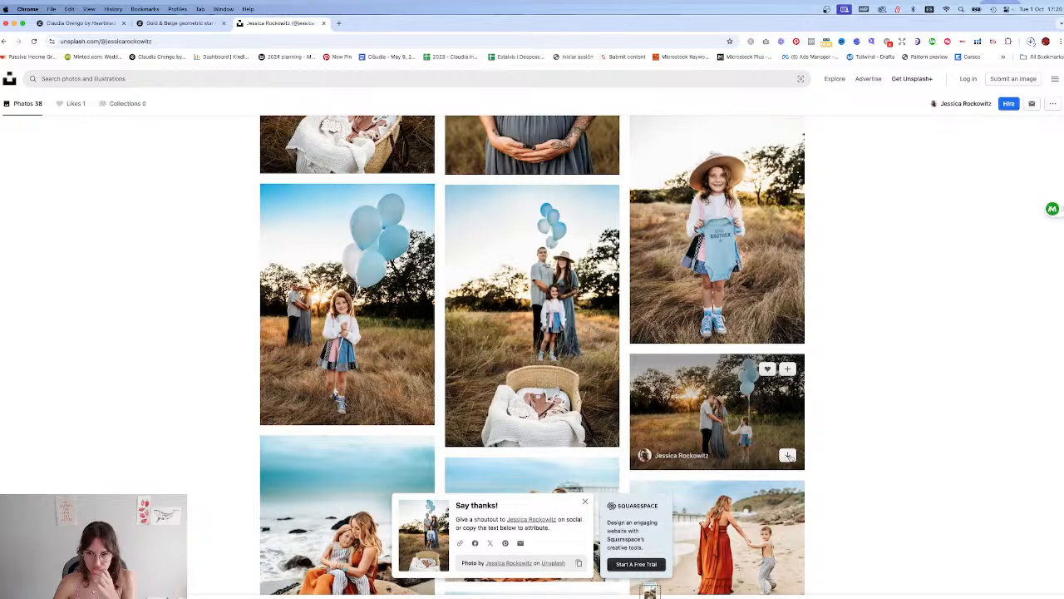
# Step: Switch to Finder with the family + holidays folder showing, and open the Downloads folder in its own window
pyautogui.click(387, 591)
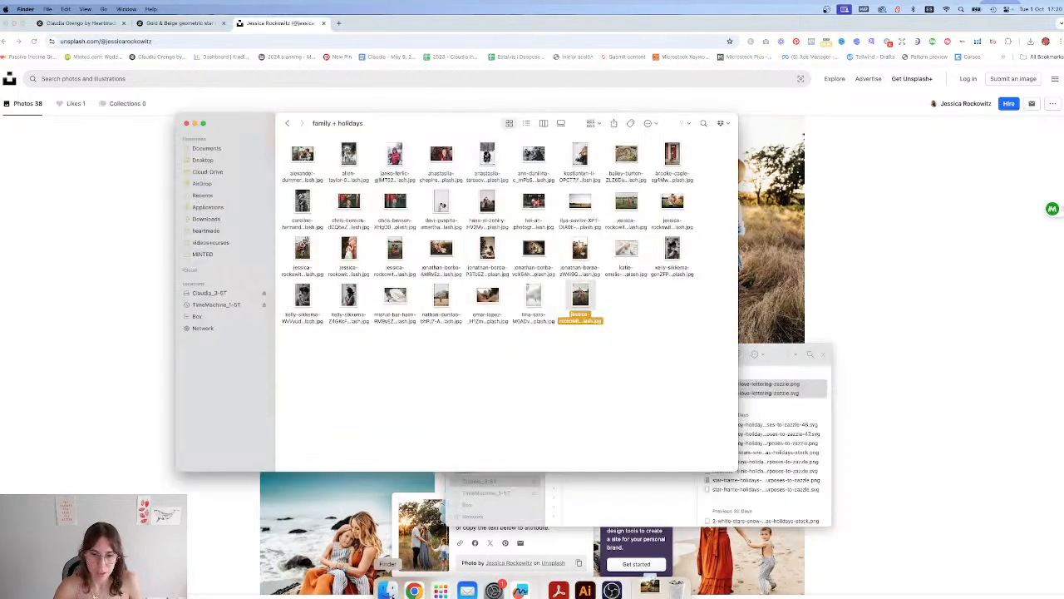
pyautogui.click(650, 588)
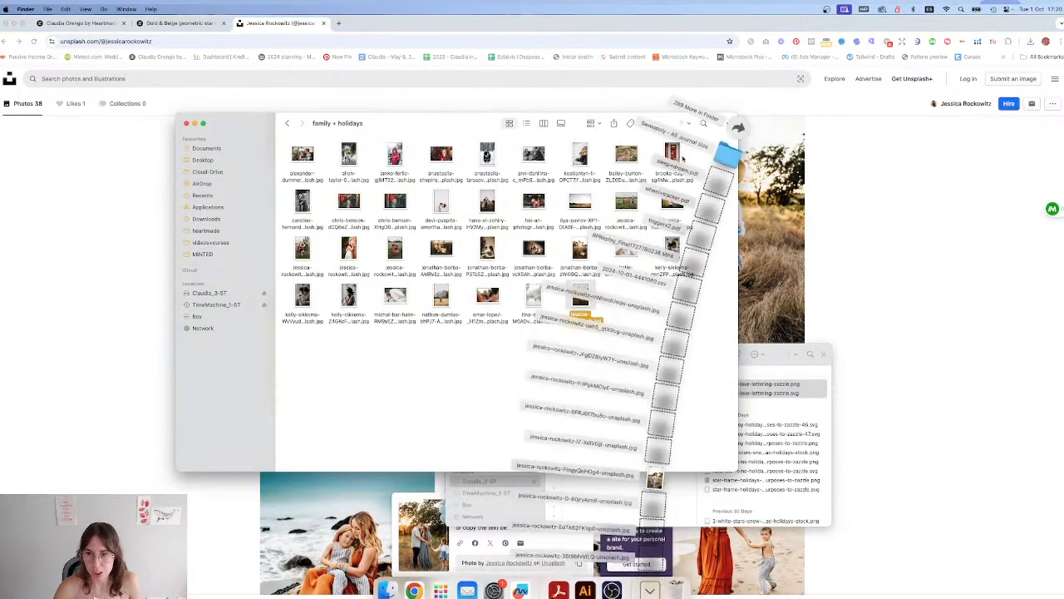
pyautogui.click(738, 129)
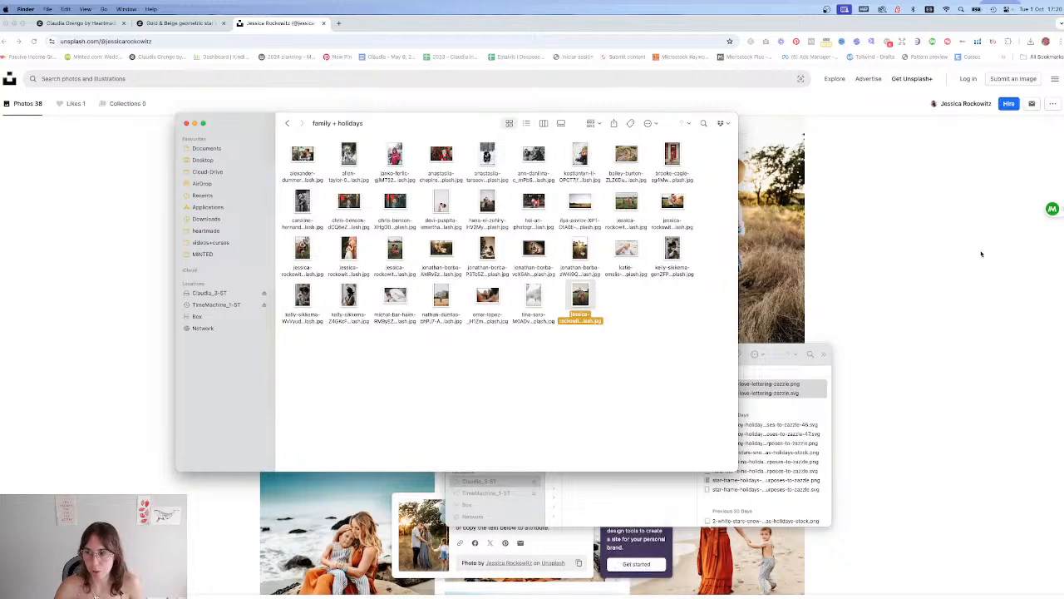
# Step: Copy the photographer's downloaded Unsplash JPGs from Downloads into the family + holidays folder, replacing the duplicate, and close the Downloads window
pyautogui.click(708, 291)
pyautogui.keyDown('shift'); pyautogui.click(703, 375); pyautogui.keyUp('shift')
pyautogui.moveTo(680, 343)
pyautogui.mouseDown()
pyautogui.moveTo(507, 365)
pyautogui.moveTo(682, 324)
pyautogui.mouseUp()
pyautogui.moveTo(609, 323); pyautogui.dragTo(428, 347)
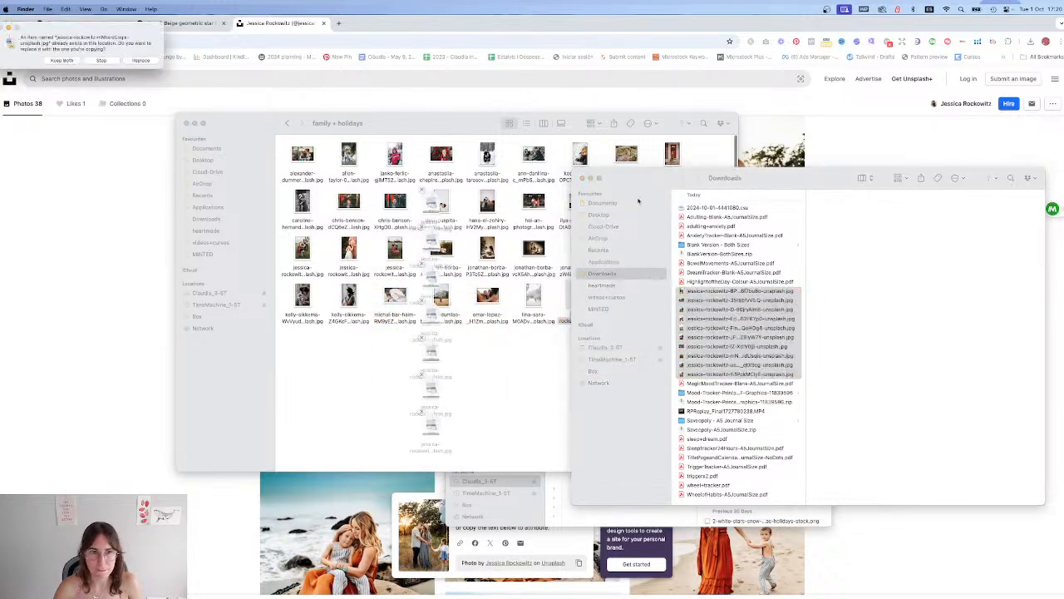
pyautogui.click(90, 61)
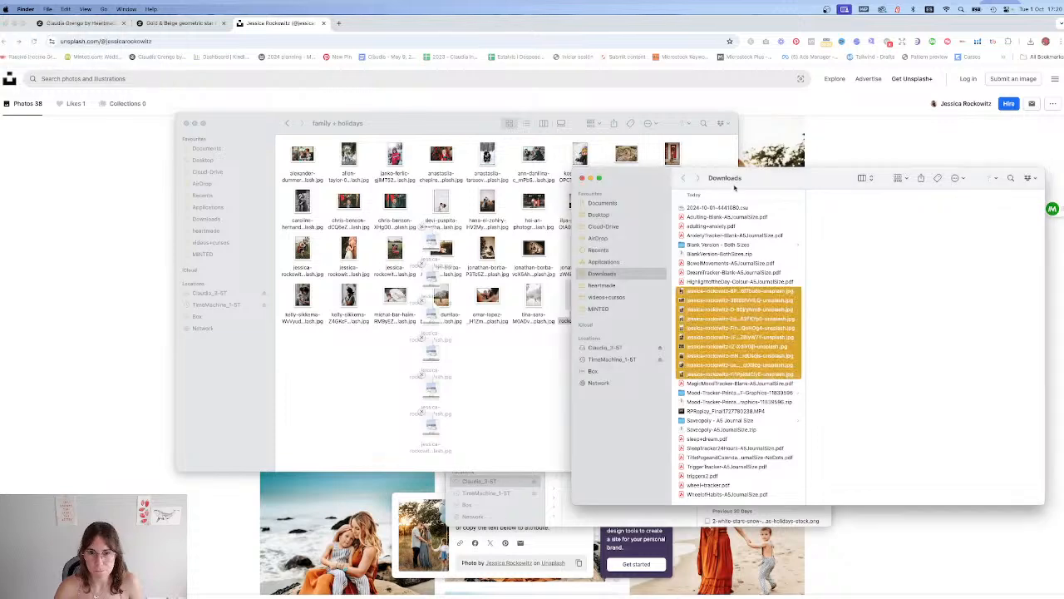
pyautogui.moveTo(721, 317); pyautogui.dragTo(409, 361)
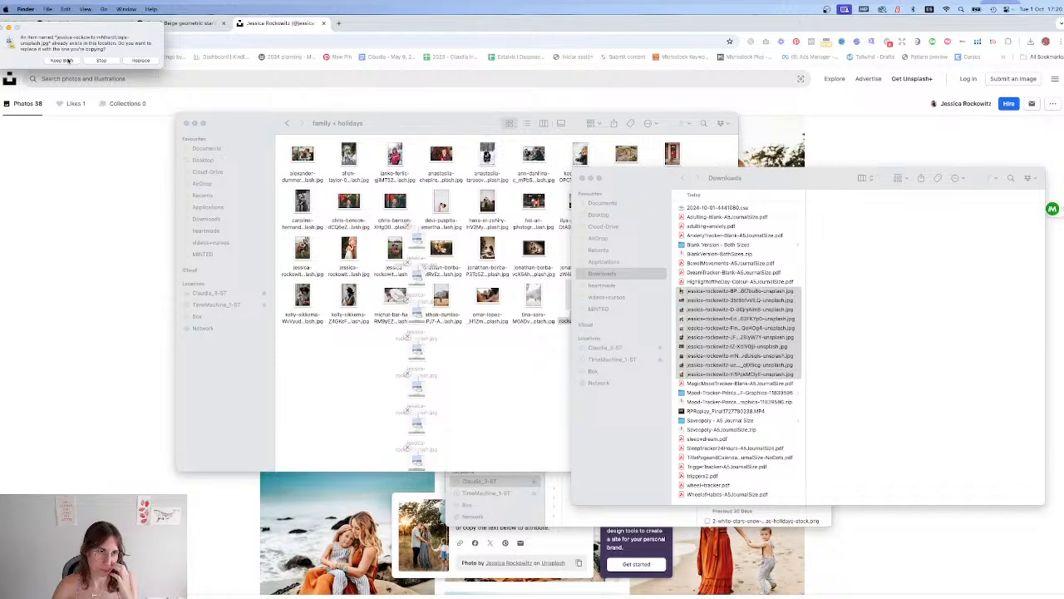
pyautogui.click(140, 61)
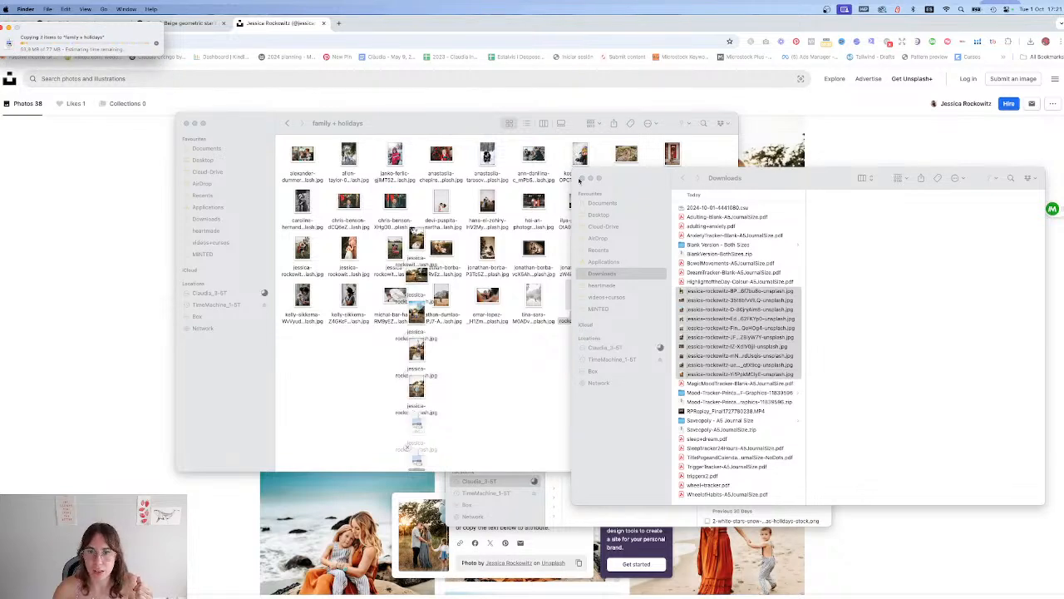
pyautogui.click(565, 213)
# Step: Arrange the icons of the newly copied photos in neat rows beneath the existing images in the family + holidays folder
pyautogui.moveTo(413, 232); pyautogui.dragTo(575, 283)
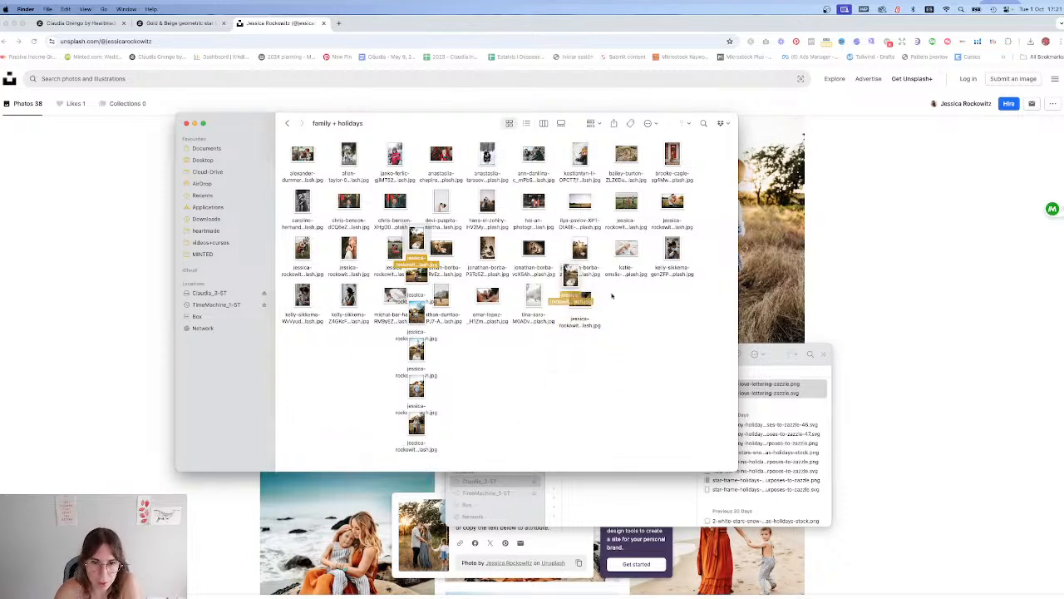
pyautogui.moveTo(420, 281); pyautogui.dragTo(676, 304)
pyautogui.moveTo(415, 314); pyautogui.dragTo(672, 357)
pyautogui.moveTo(416, 350); pyautogui.dragTo(628, 353)
pyautogui.moveTo(416, 386); pyautogui.dragTo(579, 353)
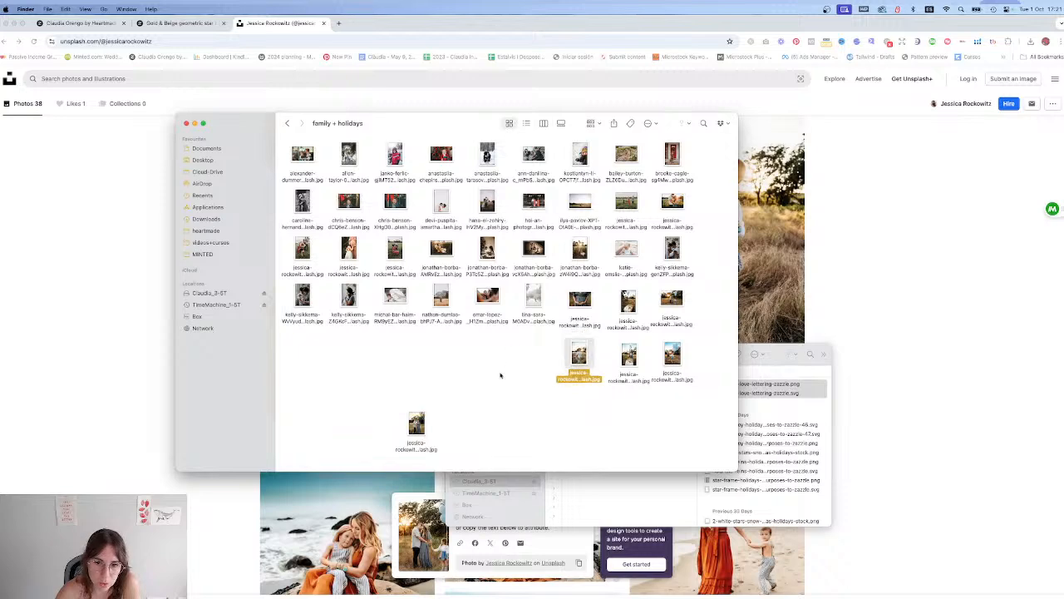
pyautogui.moveTo(416, 428); pyautogui.dragTo(531, 354)
pyautogui.scroll(-3, 444, 332)
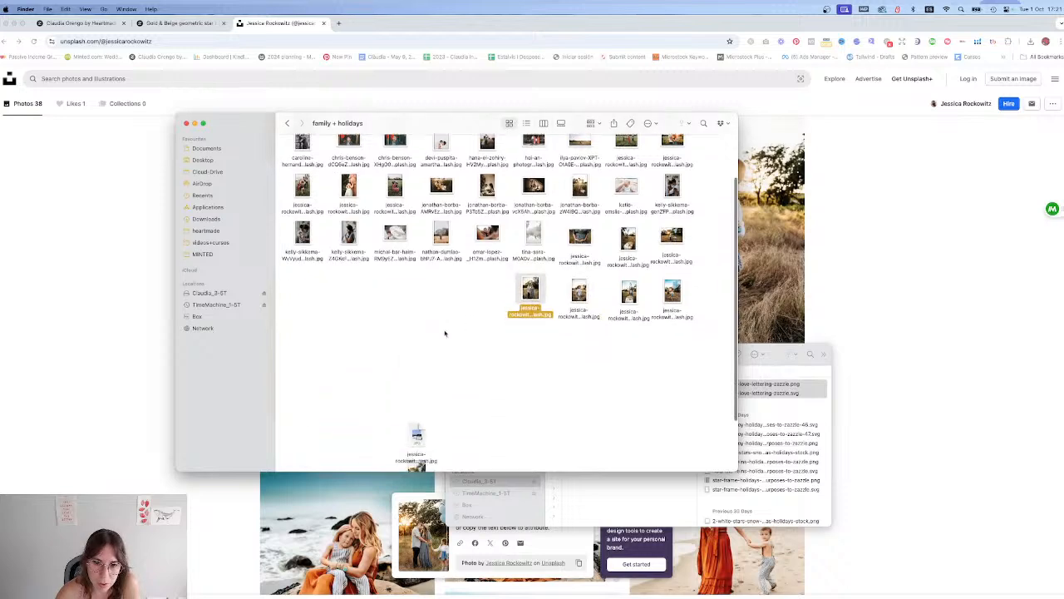
pyautogui.moveTo(417, 405); pyautogui.dragTo(304, 268)
pyautogui.moveTo(419, 446); pyautogui.dragTo(487, 268)
pyautogui.scroll(-2, 516, 291)
pyautogui.moveTo(415, 434); pyautogui.dragTo(442, 220)
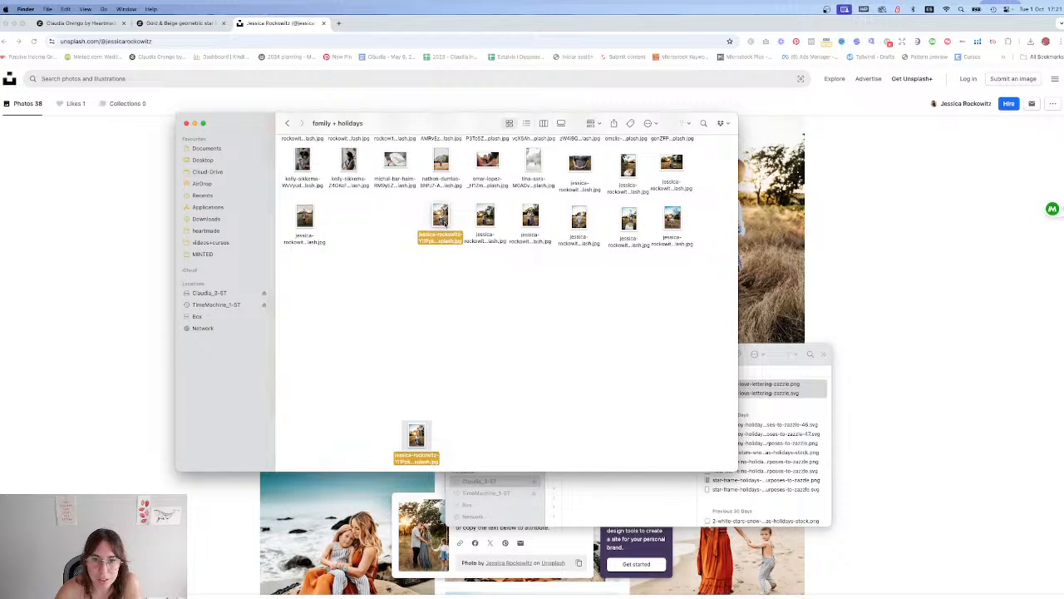
# Step: Select the six vertical sunset photos in the folder's last row and add them to the front of the Zazzle holiday card
pyautogui.scroll(5, 522, 310)
pyautogui.click(682, 415)
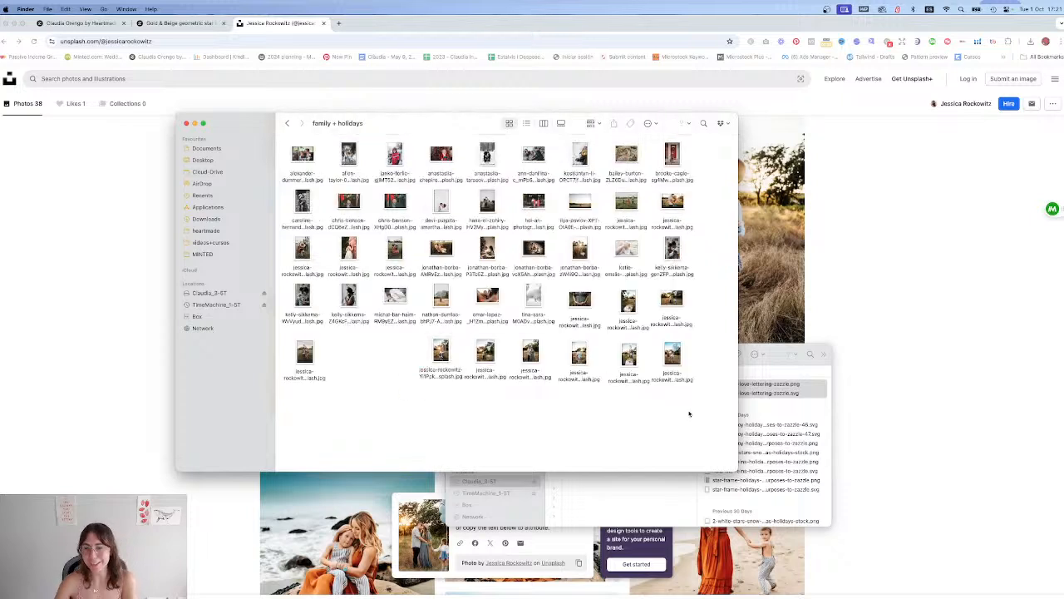
pyautogui.moveTo(707, 405); pyautogui.dragTo(410, 336)
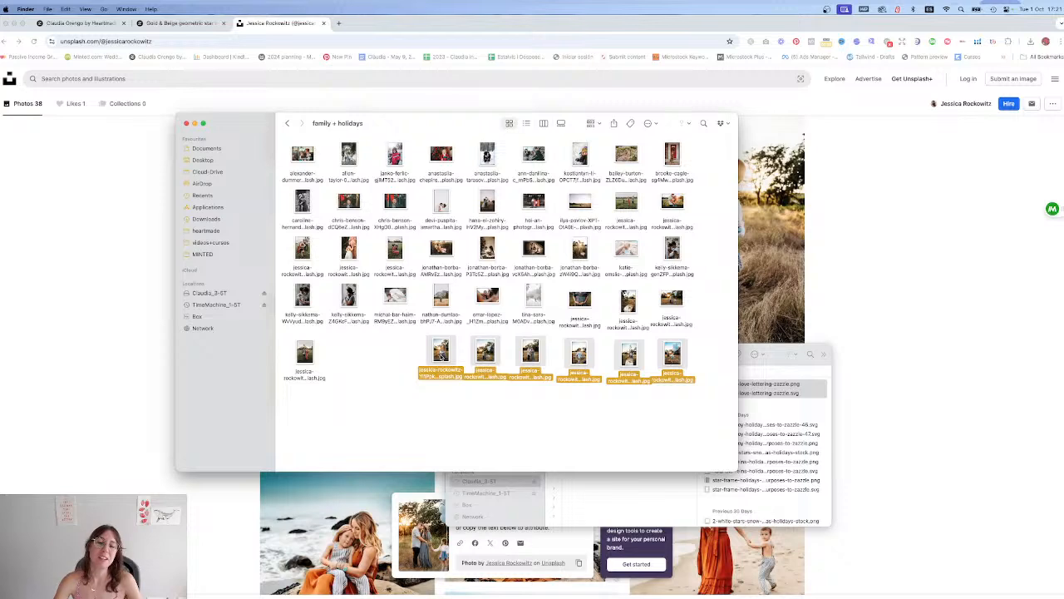
pyautogui.click(162, 23)
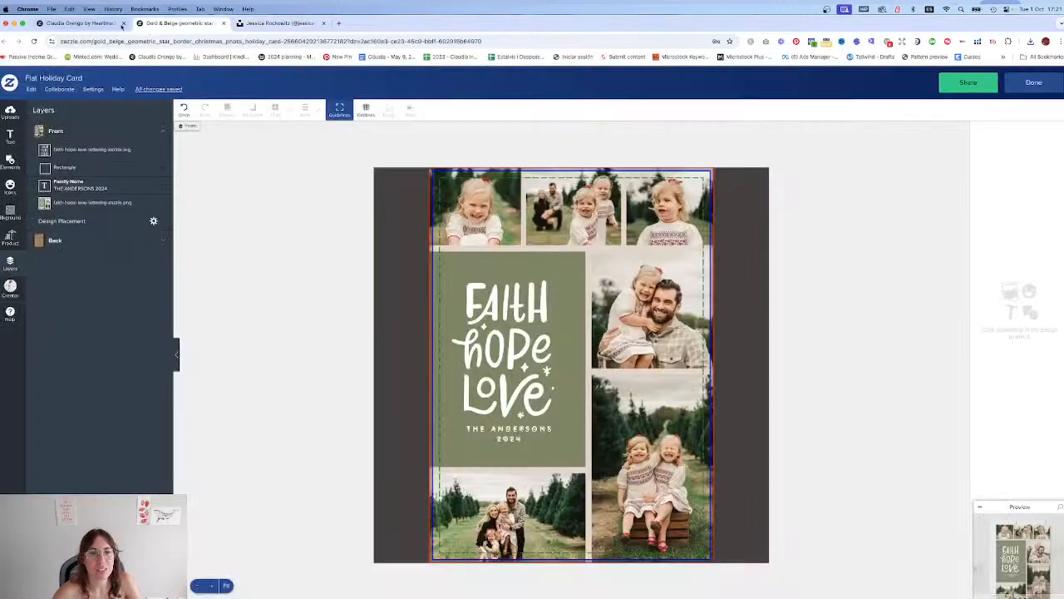
pyautogui.press('super+Tab')
pyautogui.moveTo(442, 366); pyautogui.dragTo(788, 297)
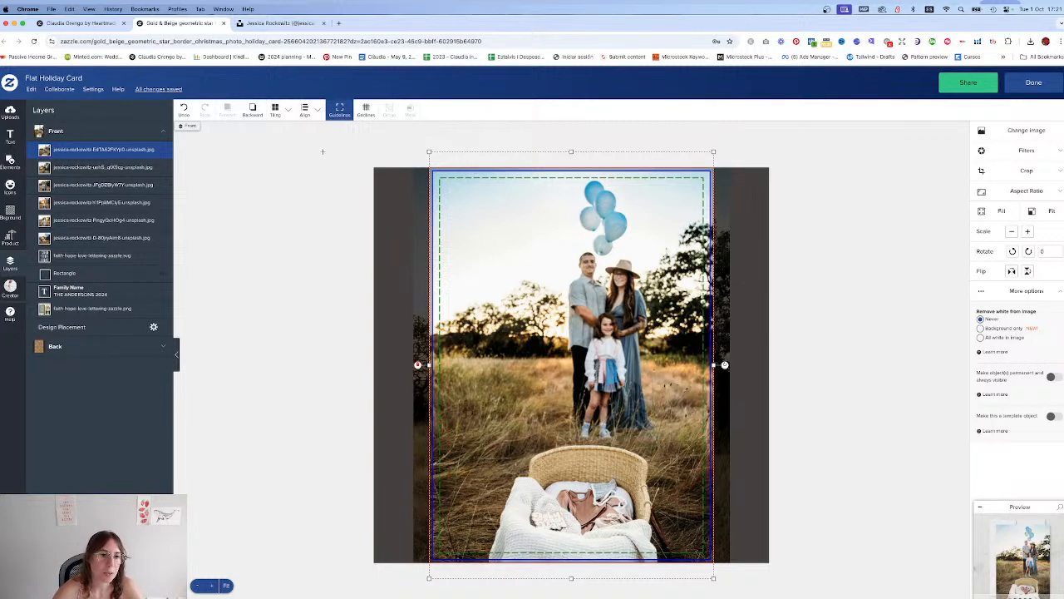
# Step: Select all six new photo layers and shrink them together to less than half their size
pyautogui.keyDown('shift'); pyautogui.click(75, 239); pyautogui.keyUp('shift')
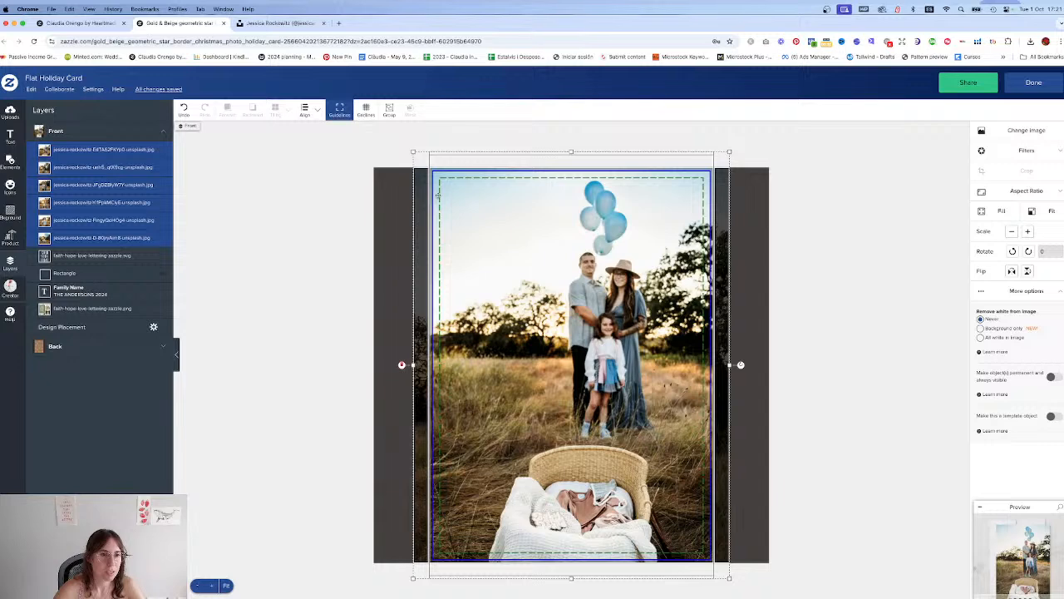
pyautogui.moveTo(727, 153); pyautogui.dragTo(551, 392)
pyautogui.click(620, 466)
# Step: Spread the six reduced photos across the card front so that each one can be seen
pyautogui.moveTo(499, 446); pyautogui.dragTo(479, 260)
pyautogui.moveTo(482, 446); pyautogui.dragTo(651, 497)
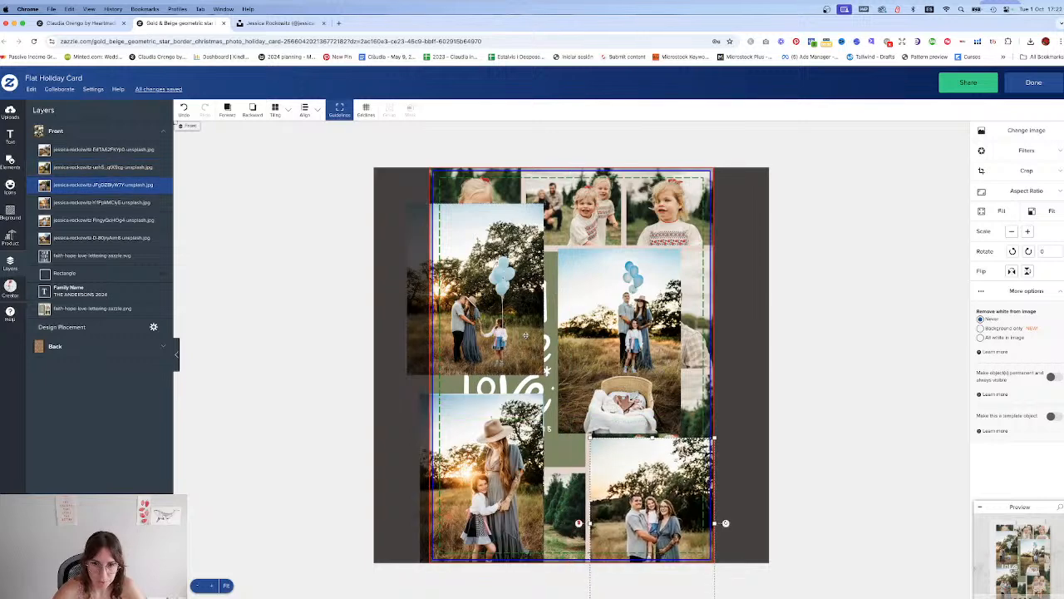
pyautogui.moveTo(471, 426); pyautogui.dragTo(512, 317)
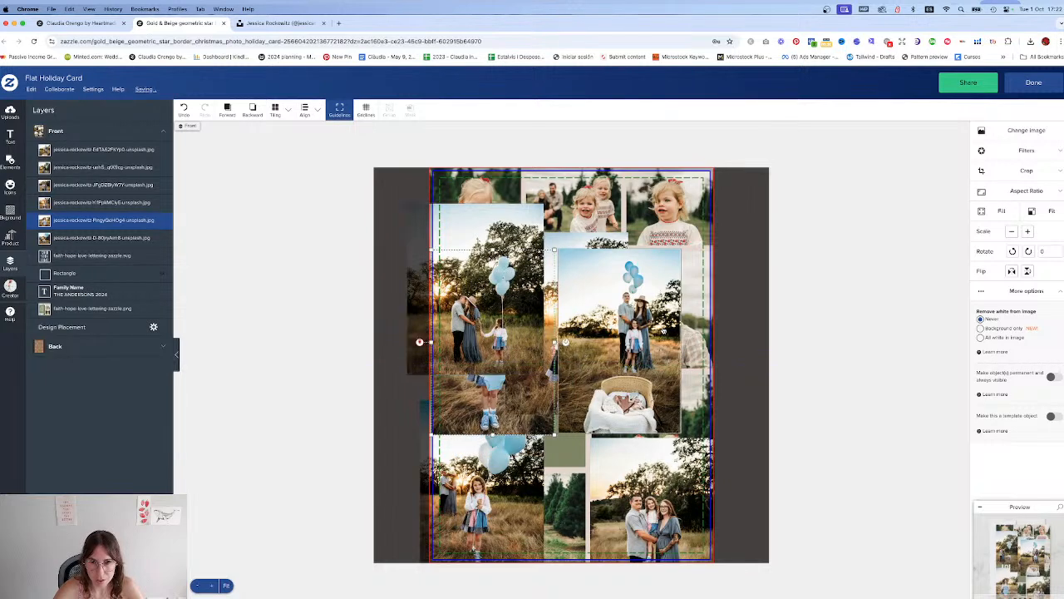
pyautogui.moveTo(709, 316); pyautogui.dragTo(753, 295)
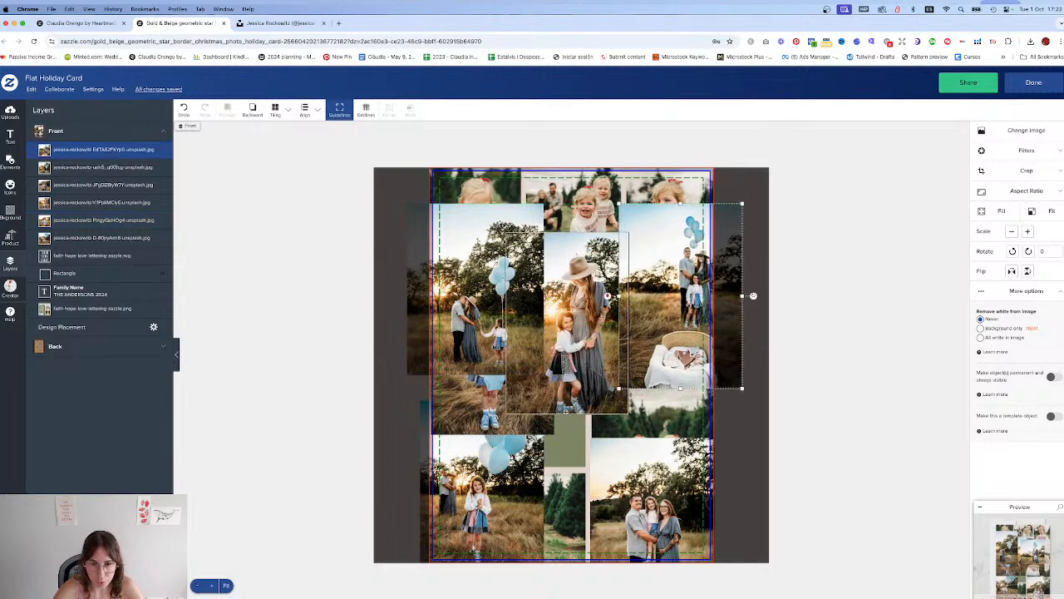
pyautogui.moveTo(469, 332); pyautogui.dragTo(459, 264)
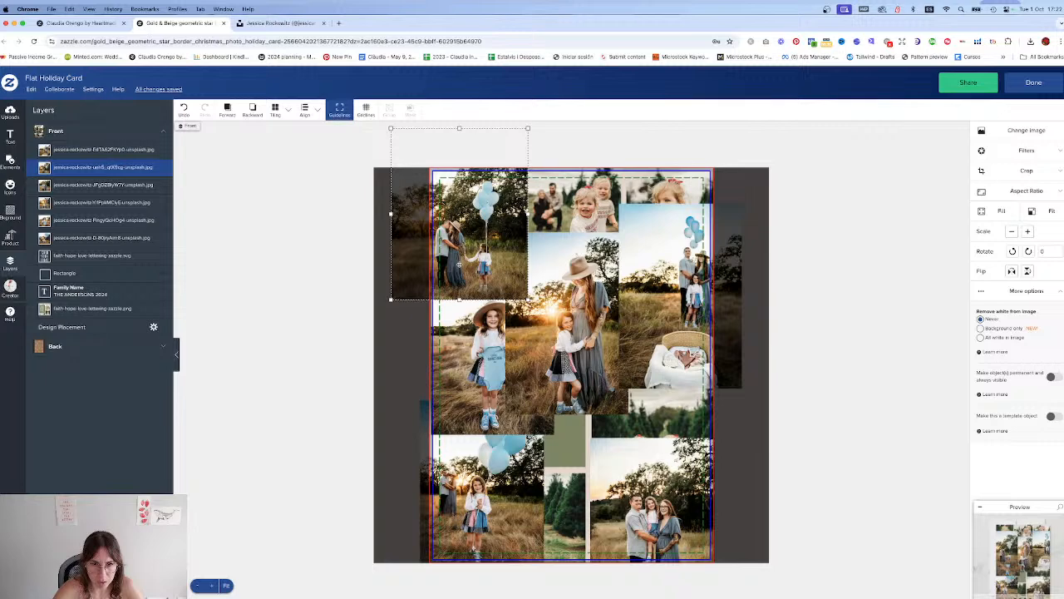
pyautogui.moveTo(475, 385); pyautogui.dragTo(463, 370)
pyautogui.moveTo(493, 479); pyautogui.dragTo(448, 489)
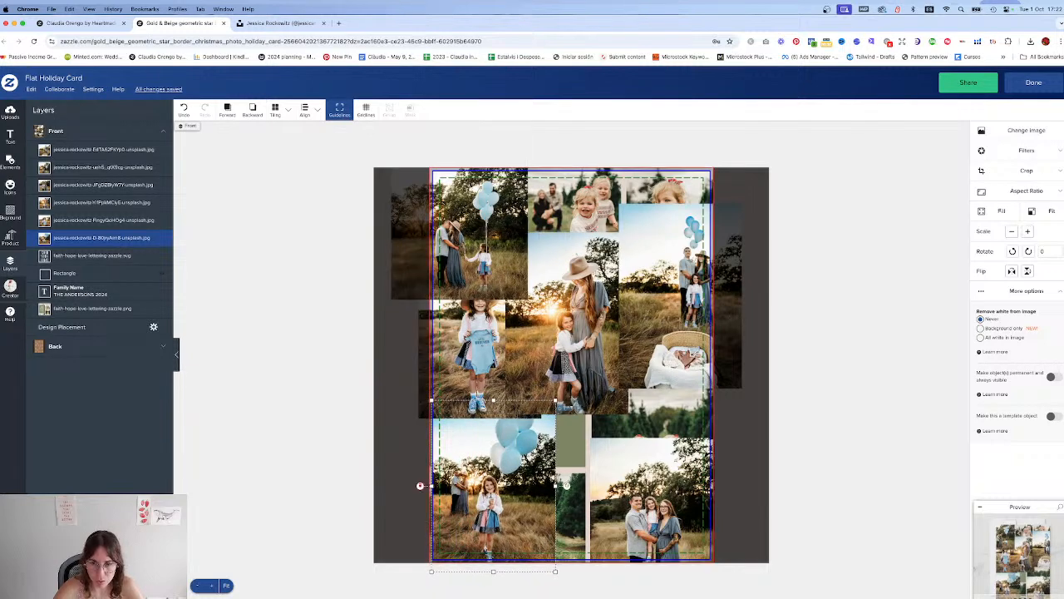
# Step: Add the three selected sunset photos from the family + holidays folder to the card front and shrink each one
pyautogui.press('super+Tab')
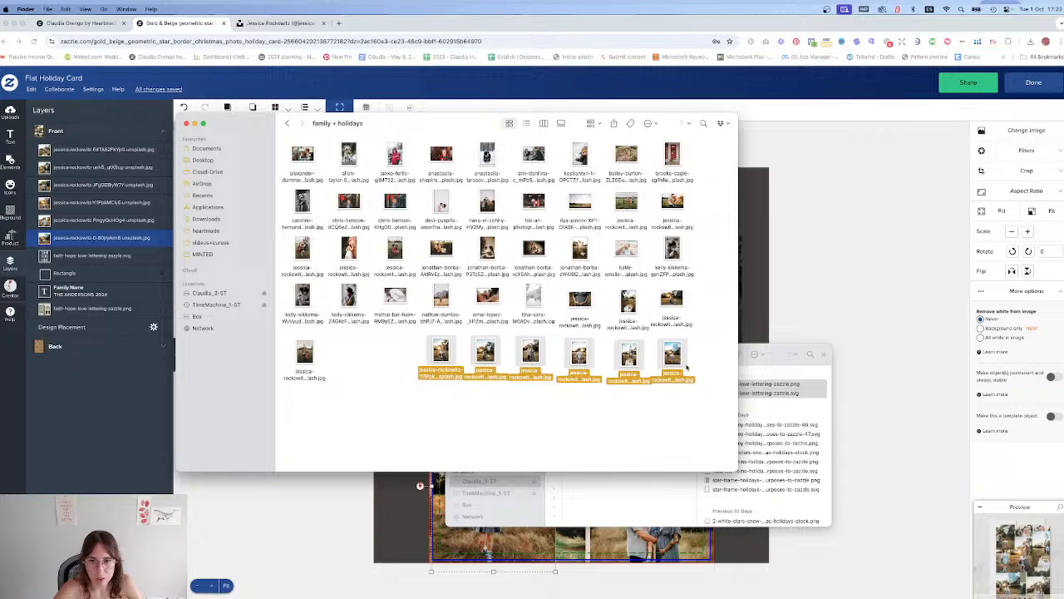
pyautogui.moveTo(699, 285); pyautogui.dragTo(769, 264)
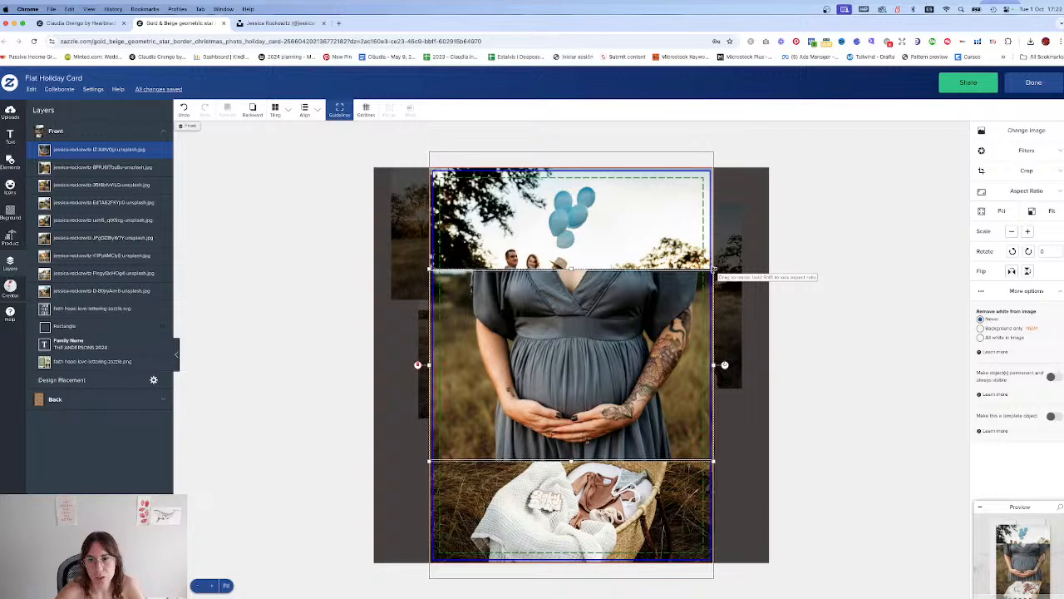
pyautogui.moveTo(714, 269); pyautogui.dragTo(627, 318)
pyautogui.click(642, 241)
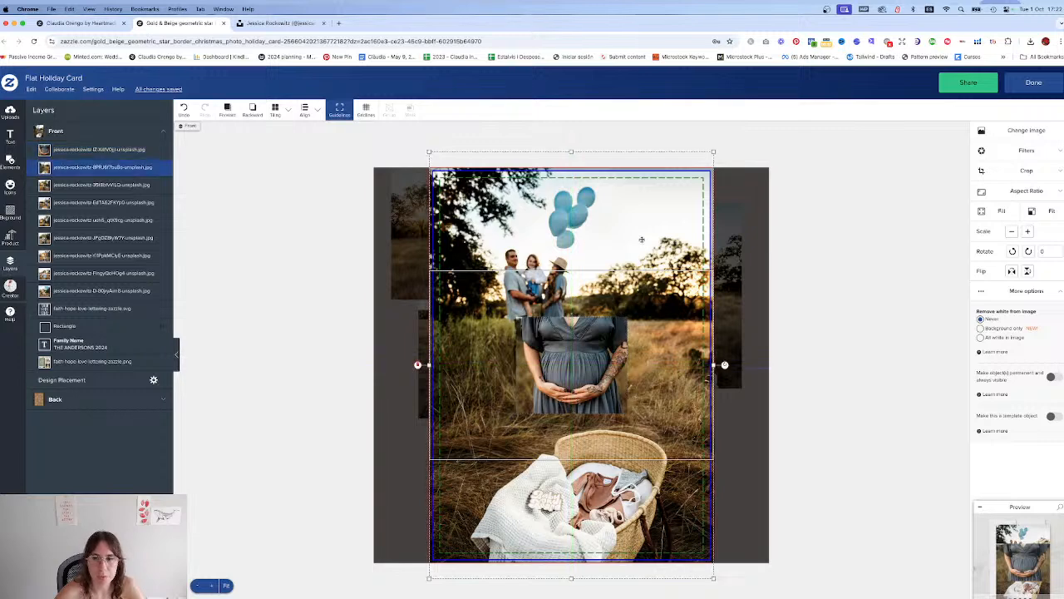
pyautogui.moveTo(654, 179); pyautogui.dragTo(642, 259)
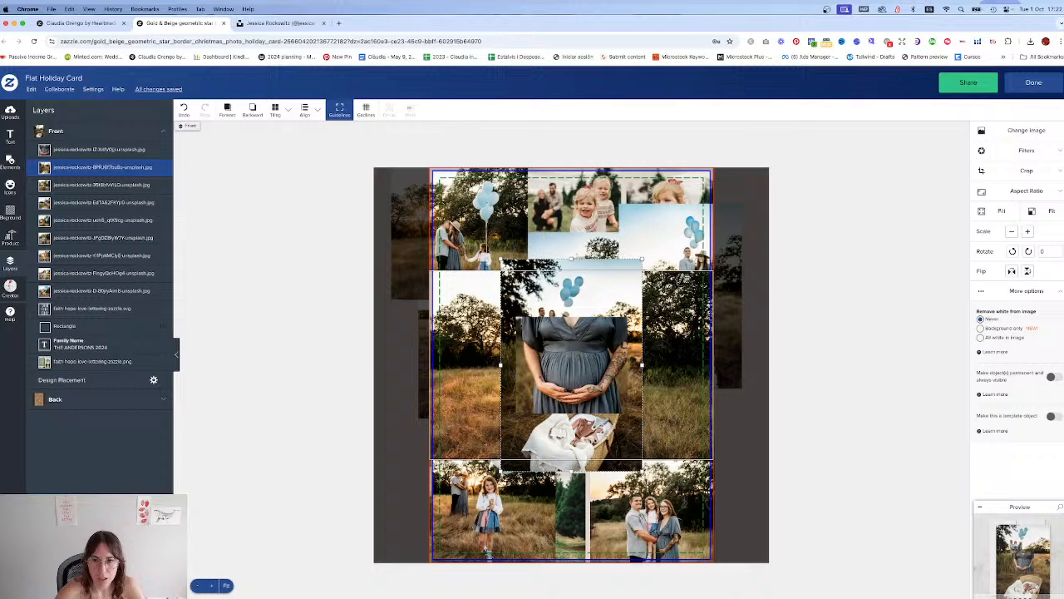
pyautogui.click(705, 275)
pyautogui.moveTo(714, 273); pyautogui.dragTo(594, 236)
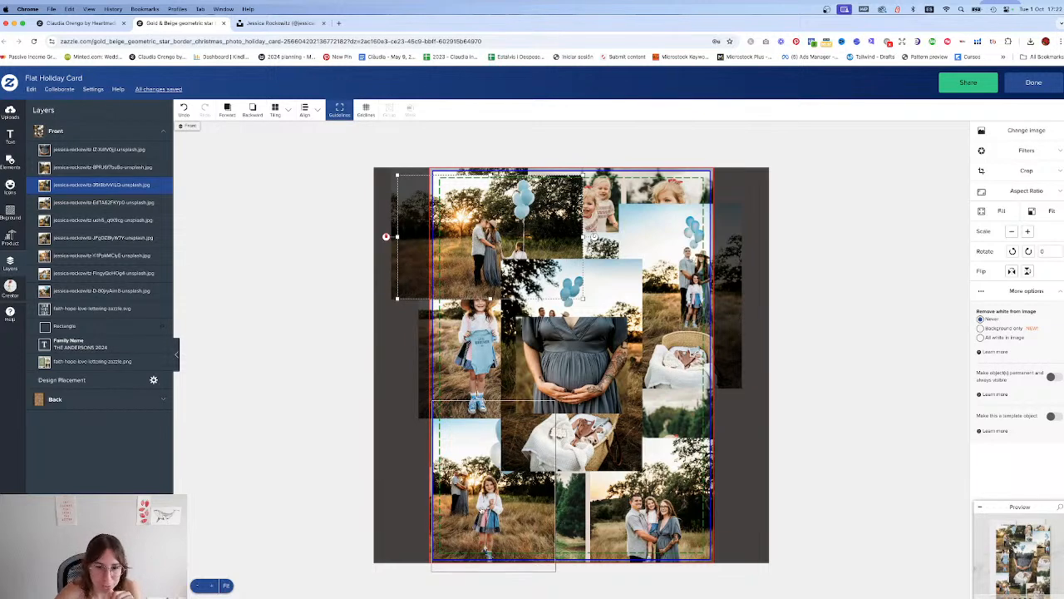
# Step: Move the girl-with-balloons photo, the pregnancy close-up and the basket family photo apart to clear the card's bottom-left slot
pyautogui.click(438, 492)
pyautogui.moveTo(437, 491); pyautogui.dragTo(489, 289)
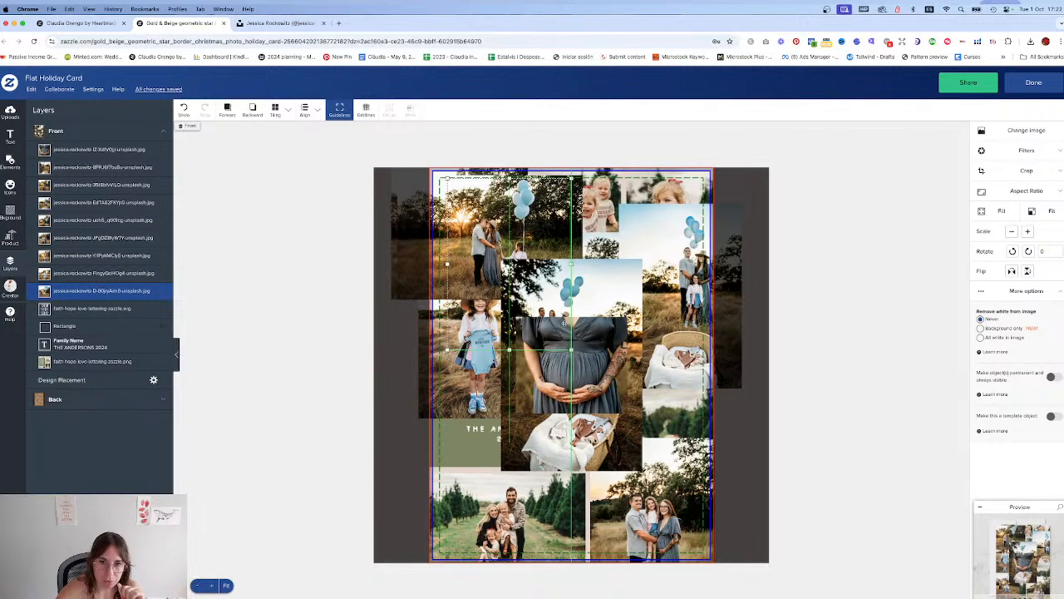
pyautogui.moveTo(606, 323); pyautogui.dragTo(652, 213)
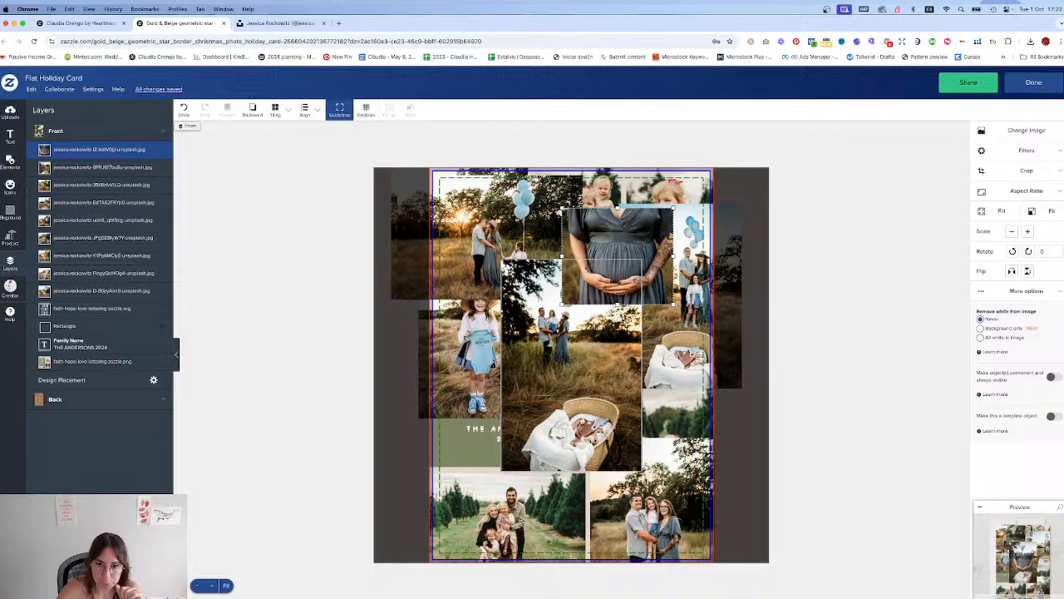
pyautogui.moveTo(580, 410); pyautogui.dragTo(663, 403)
pyautogui.moveTo(582, 400); pyautogui.dragTo(639, 421)
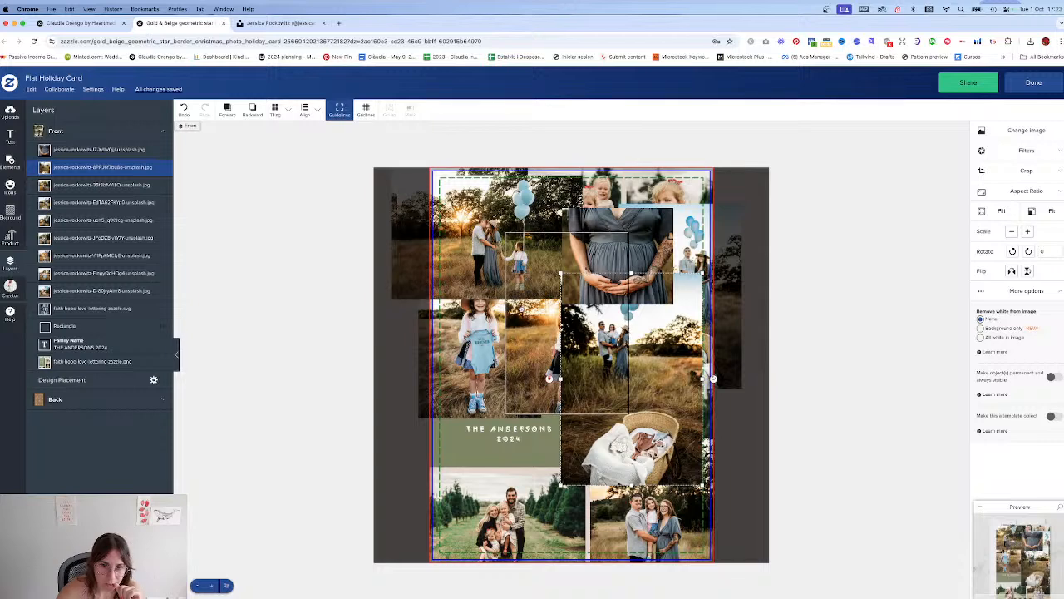
# Step: Place the landscape photo of the couple and girl with balloons in the bottom-left slot, resizing and cropping it to fit
pyautogui.moveTo(506, 280); pyautogui.dragTo(503, 537)
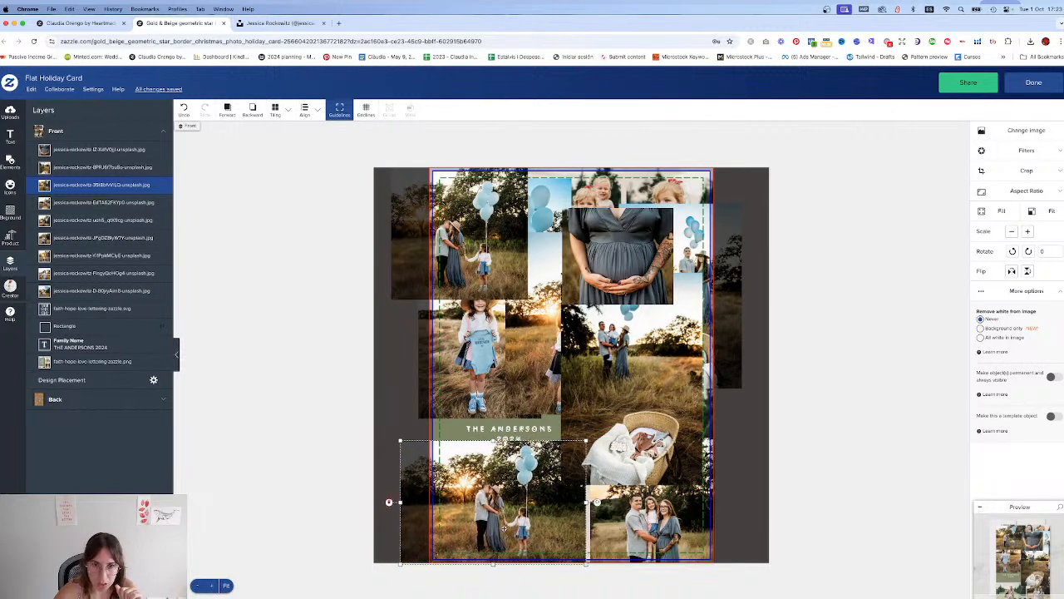
pyautogui.click(390, 590)
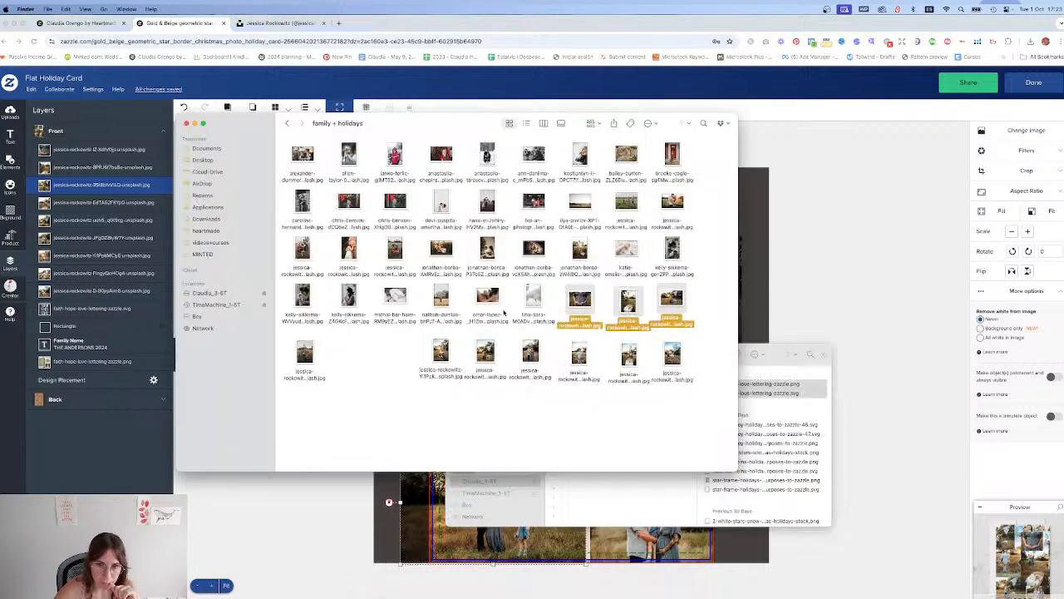
pyautogui.click(821, 283)
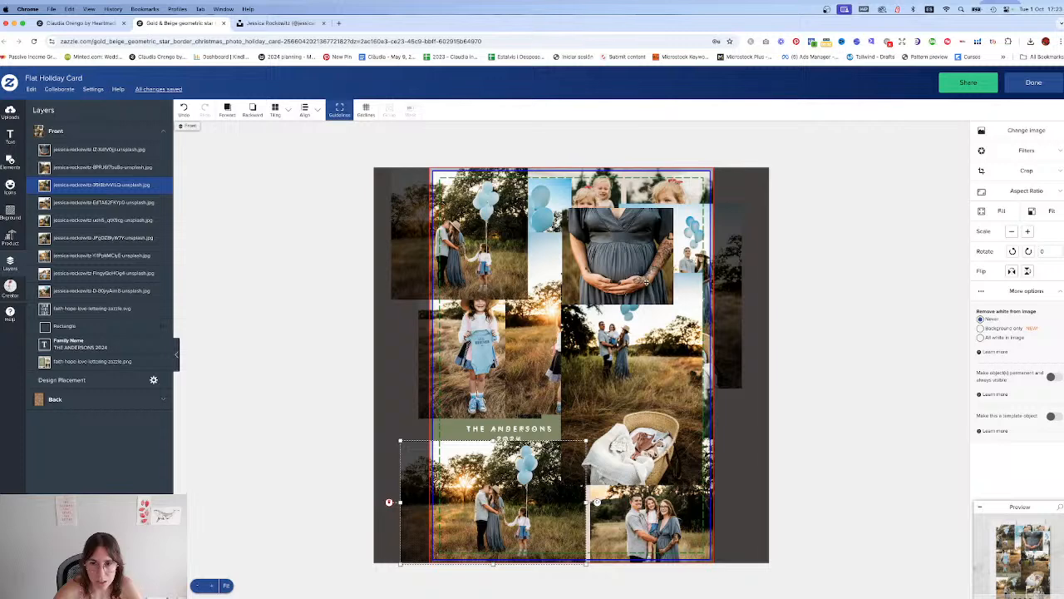
pyautogui.moveTo(401, 441); pyautogui.dragTo(427, 472)
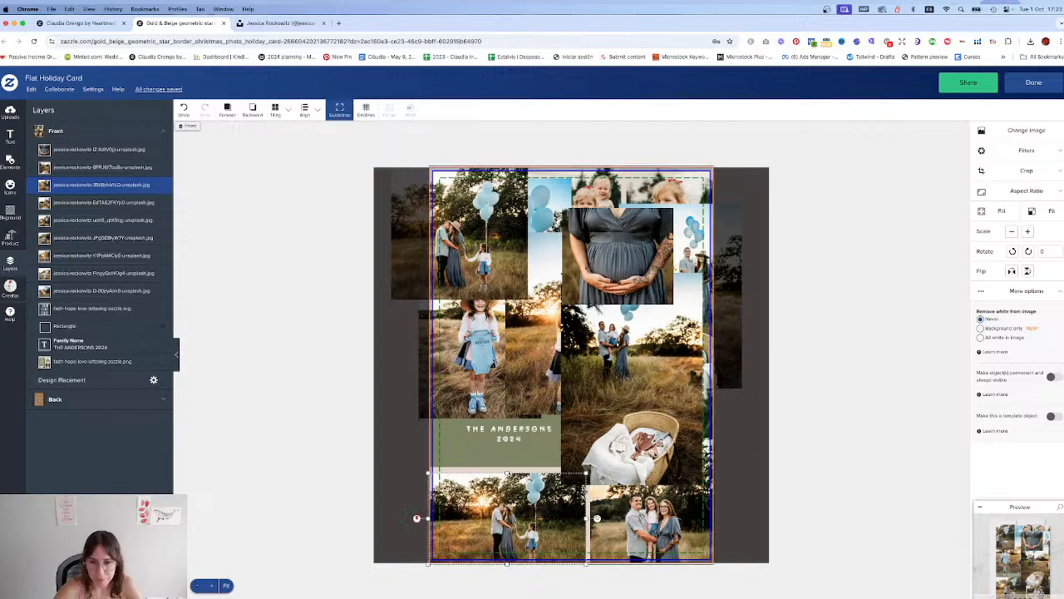
pyautogui.doubleClick(532, 520)
pyautogui.moveTo(527, 520); pyautogui.dragTo(528, 512)
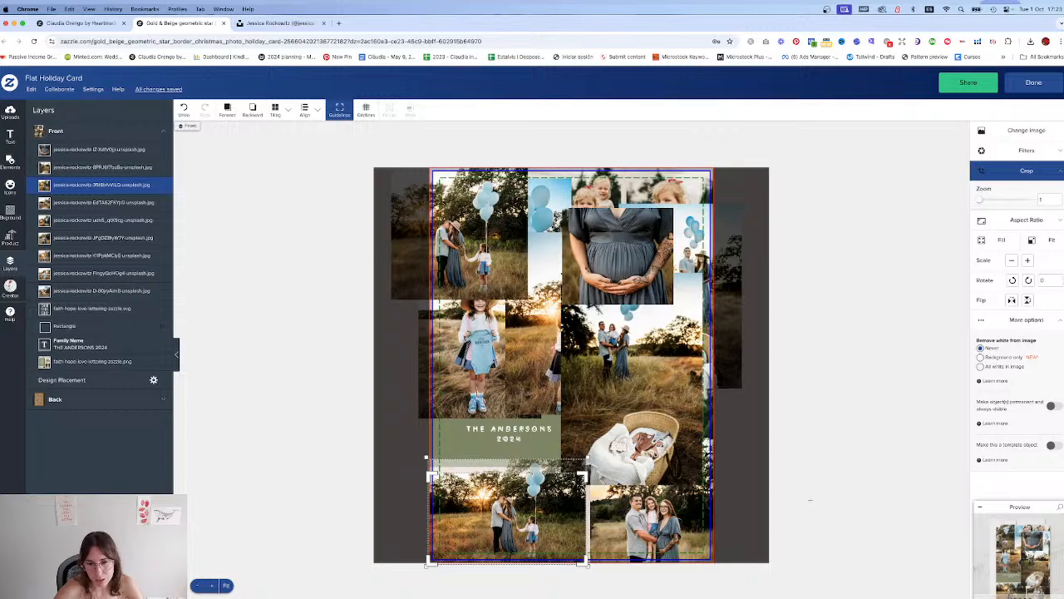
pyautogui.click(790, 497)
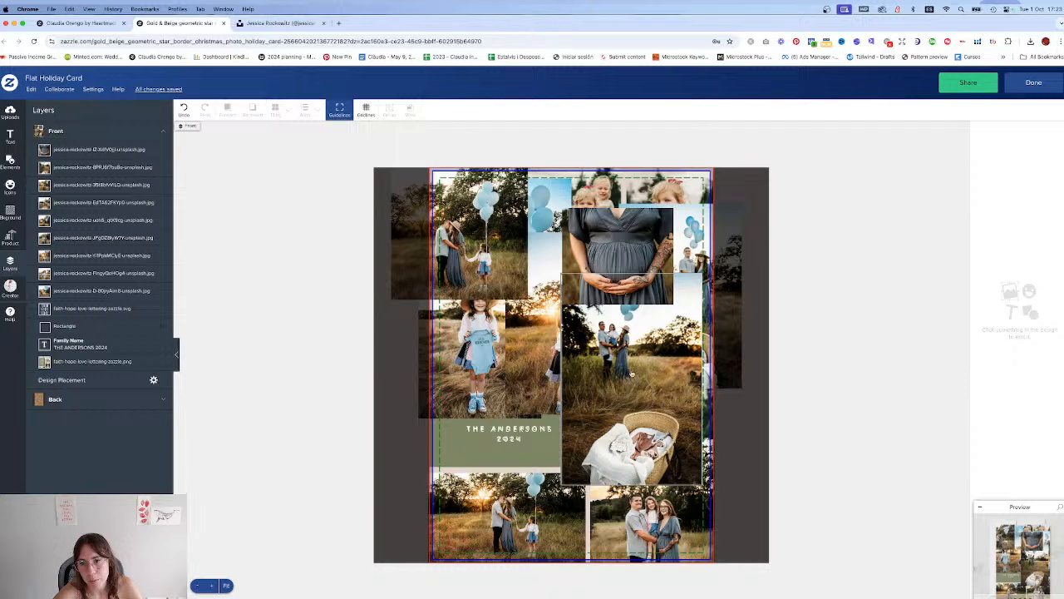
# Step: Delete the basket family photo and the upper-left balloon family photo, and move the pregnancy close-up to the card's top centre
pyautogui.click(562, 358)
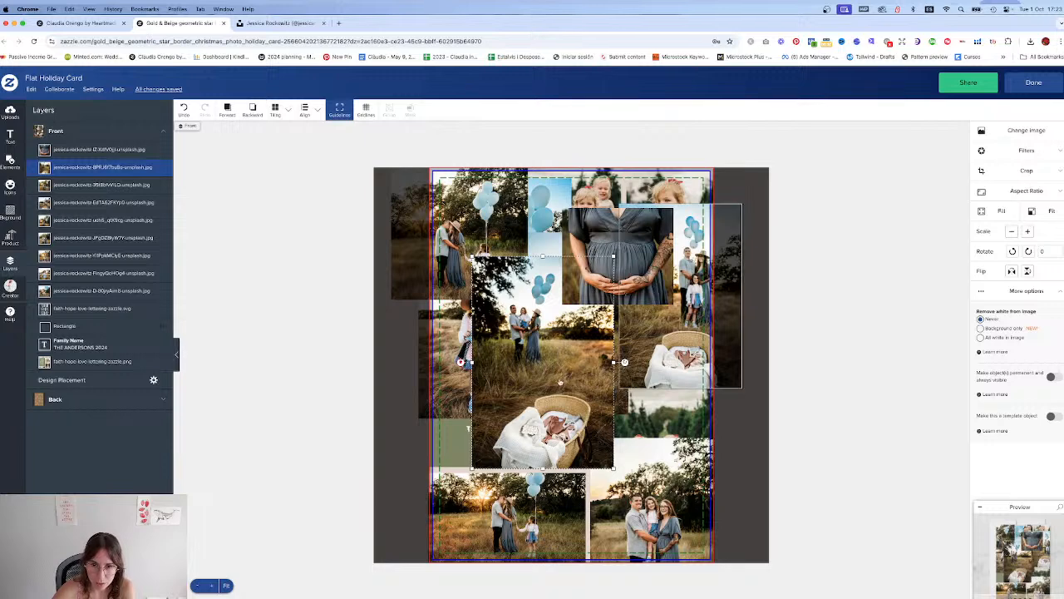
pyautogui.press('Delete')
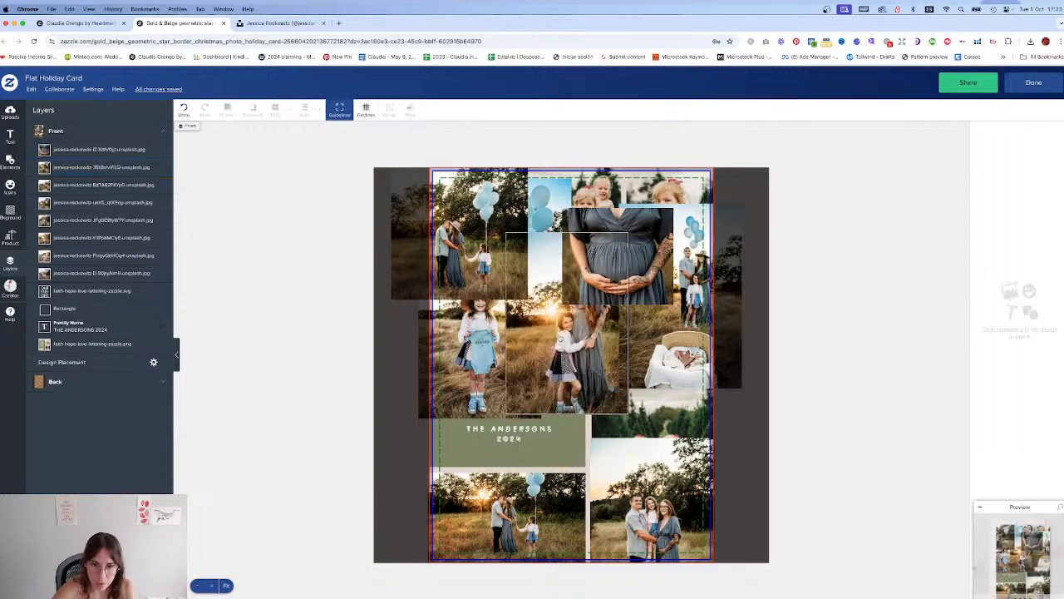
pyautogui.moveTo(612, 261); pyautogui.dragTo(534, 230)
pyautogui.click(495, 245)
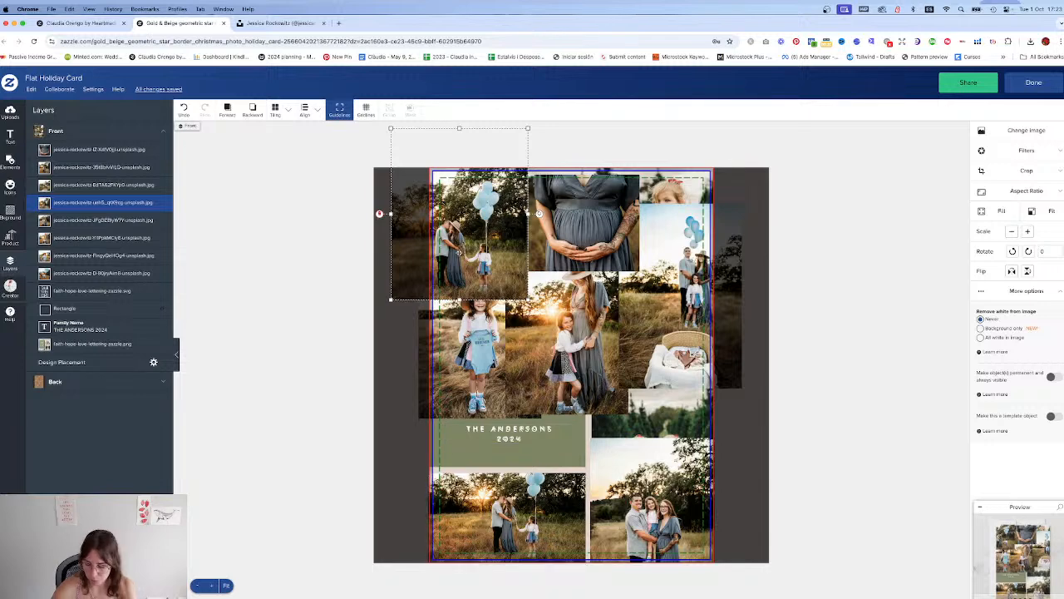
pyautogui.press('Delete')
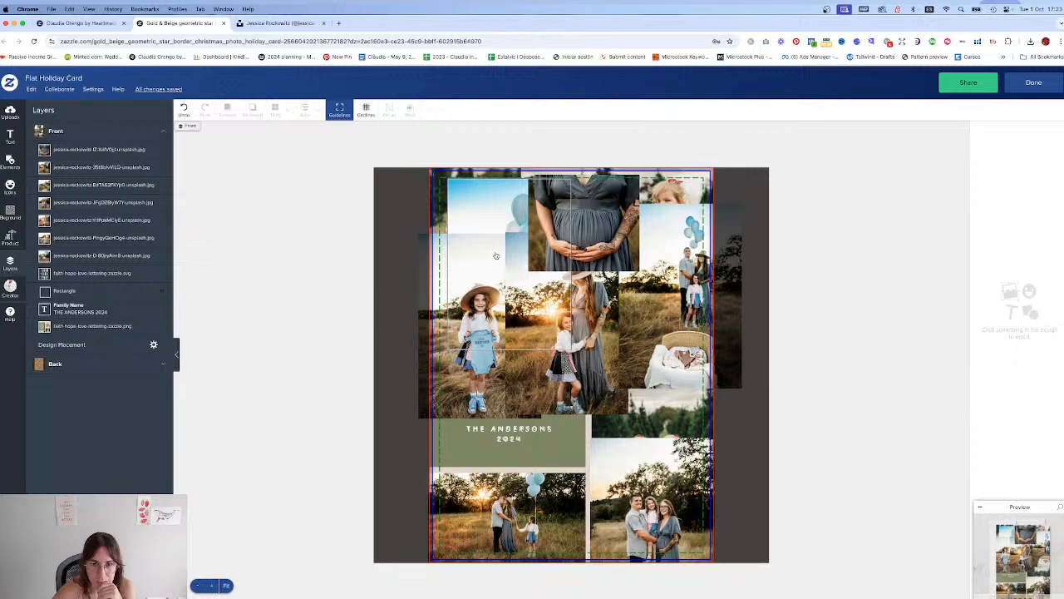
# Step: Rearrange the photos so the girl in the hat sits at the card's top left and the mother and daughter at bottom right
pyautogui.moveTo(442, 181); pyautogui.dragTo(594, 320)
pyautogui.moveTo(462, 277); pyautogui.dragTo(456, 172)
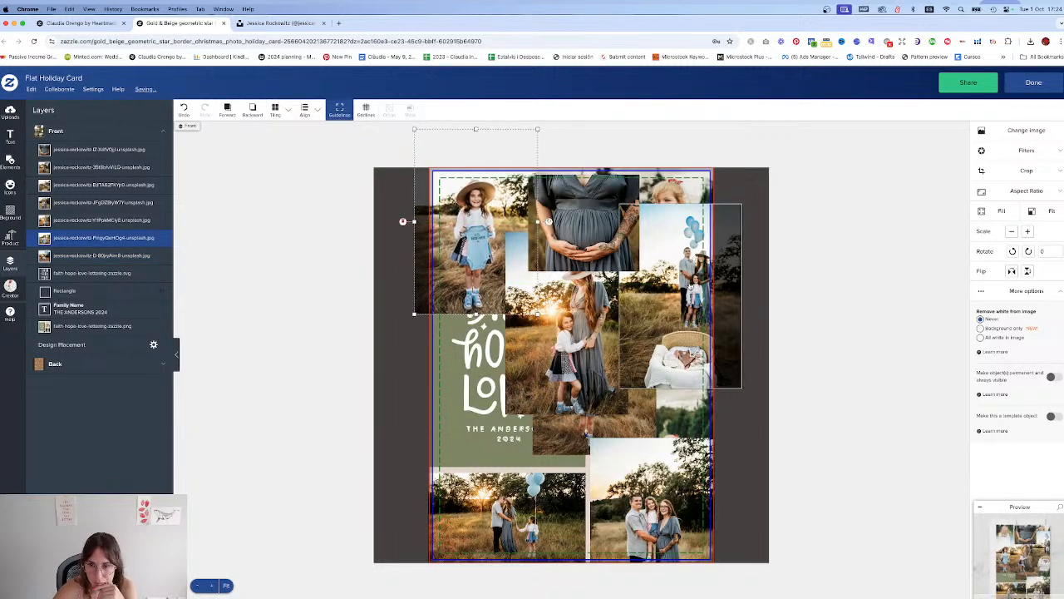
pyautogui.moveTo(586, 331); pyautogui.dragTo(485, 373)
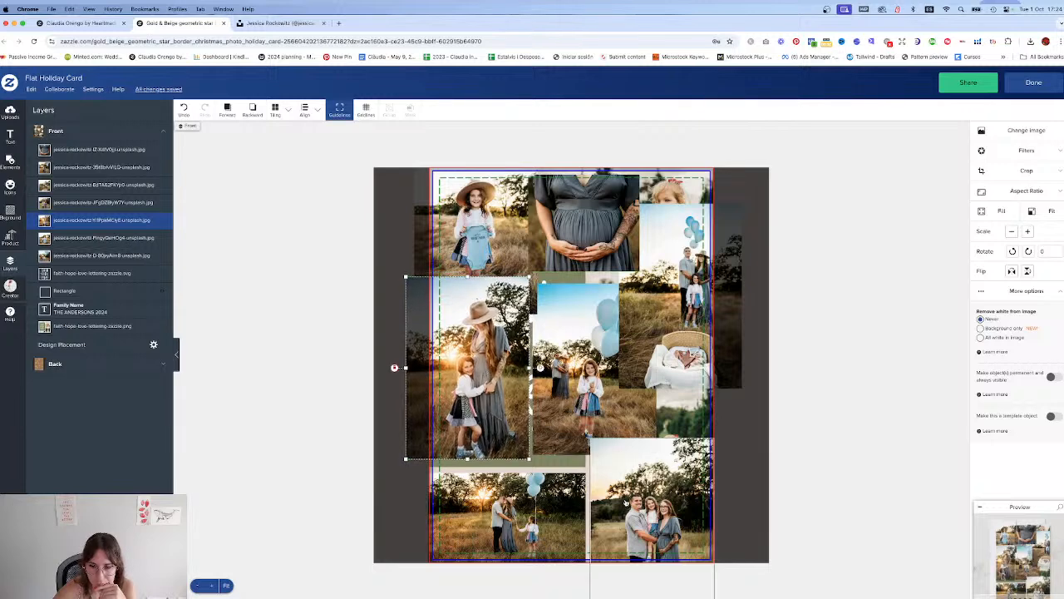
pyautogui.moveTo(665, 519); pyautogui.dragTo(644, 426)
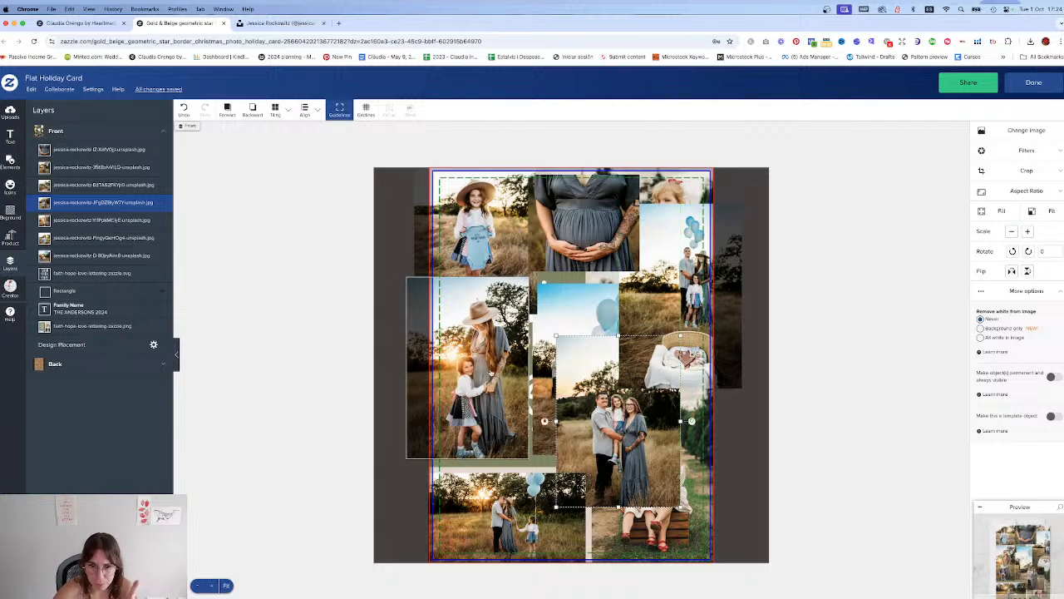
pyautogui.moveTo(485, 364); pyautogui.dragTo(670, 468)
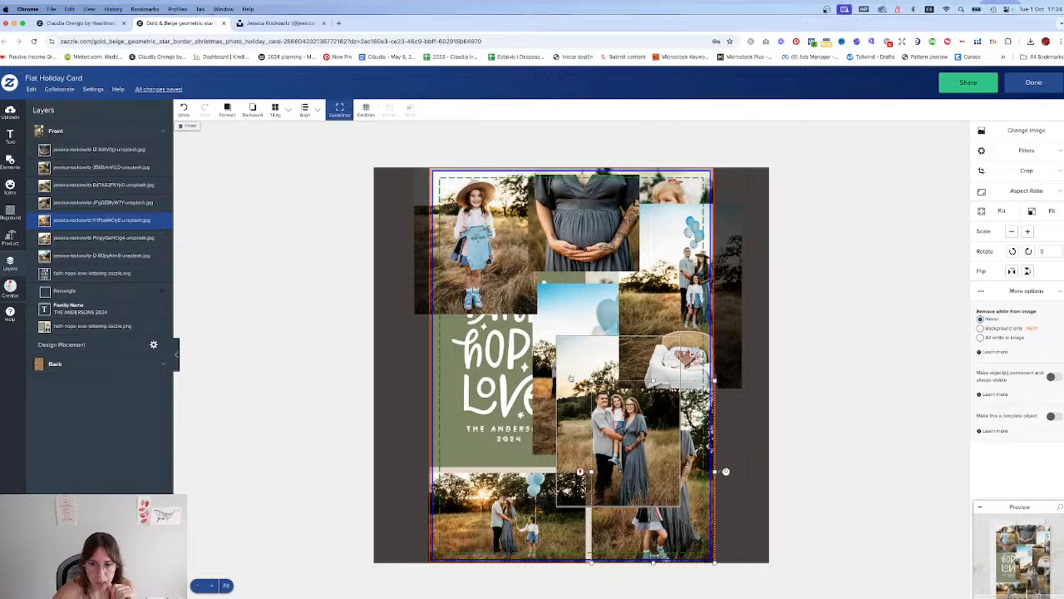
# Step: Crop the family-of-three photo to a landscape shape and reduce the height of the top-left hat girl photo
pyautogui.moveTo(565, 364); pyautogui.dragTo(464, 287)
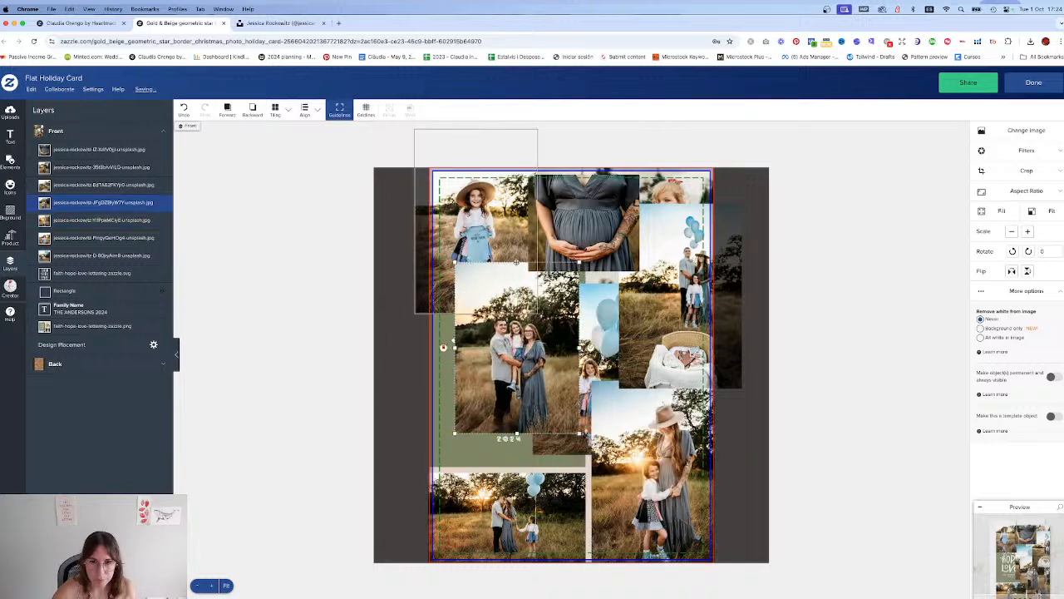
pyautogui.moveTo(517, 263); pyautogui.dragTo(516, 298)
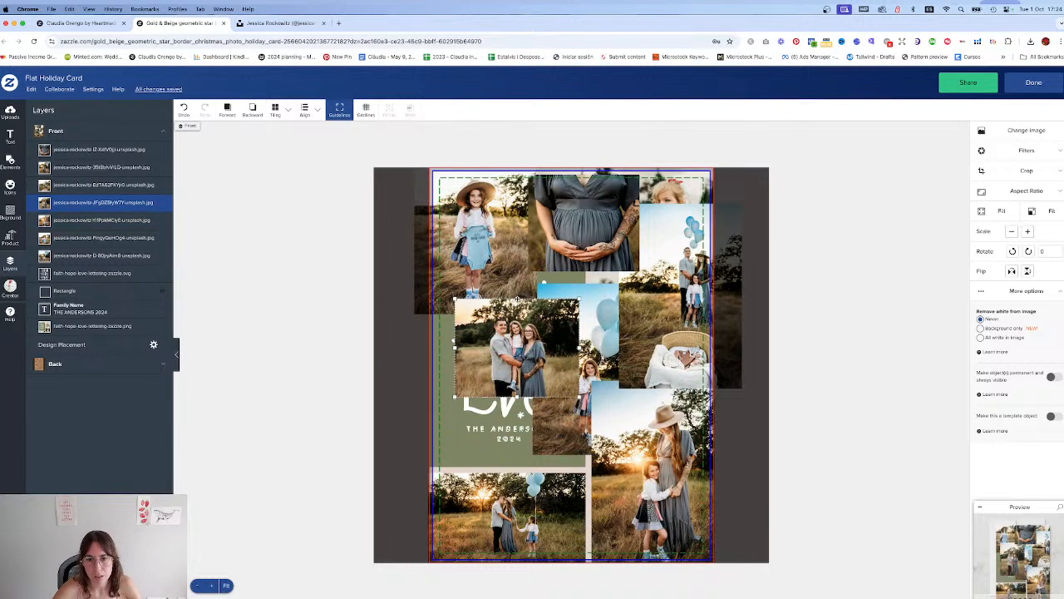
pyautogui.click(495, 239)
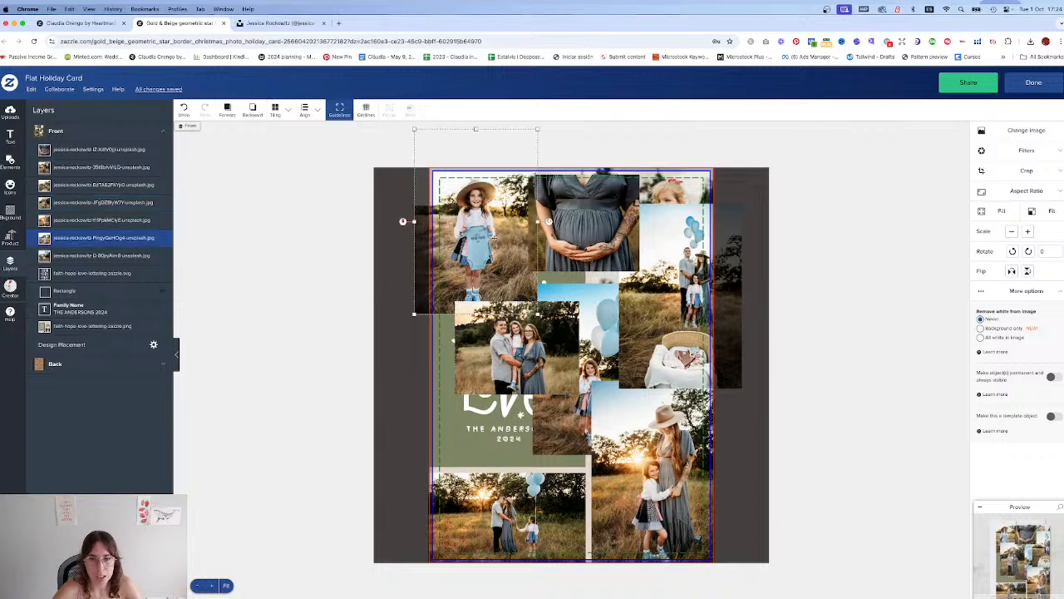
pyautogui.moveTo(476, 129); pyautogui.dragTo(476, 174)
# Step: Place the family-of-three photo at the card's top right and the girl with balloons in the slot below, moving the balloon family aside
pyautogui.click(690, 249)
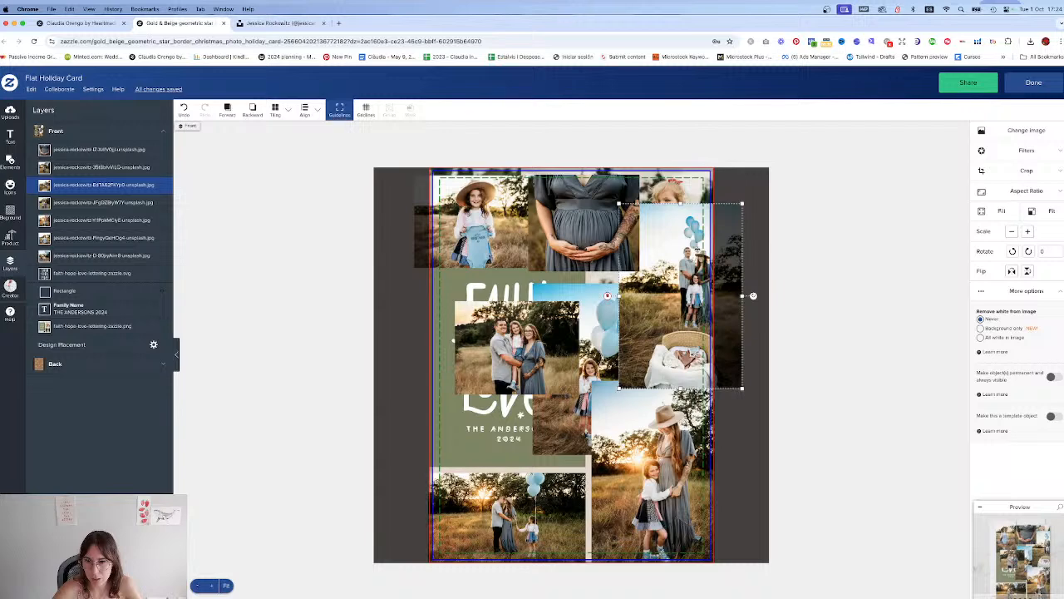
pyautogui.moveTo(690, 250); pyautogui.dragTo(483, 384)
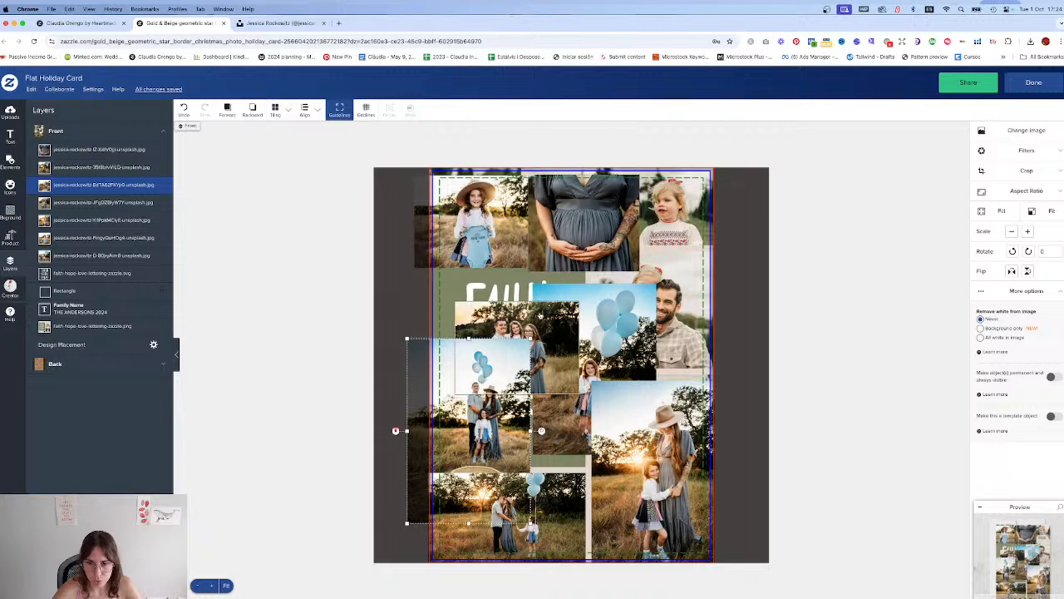
pyautogui.moveTo(539, 297); pyautogui.dragTo(700, 183)
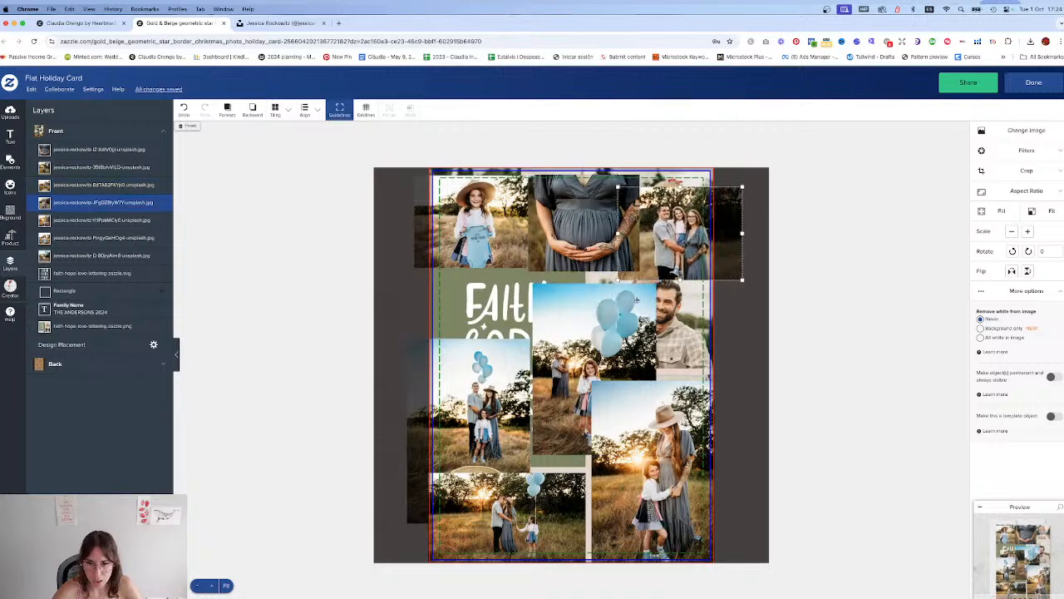
pyautogui.moveTo(593, 330); pyautogui.dragTo(653, 296)
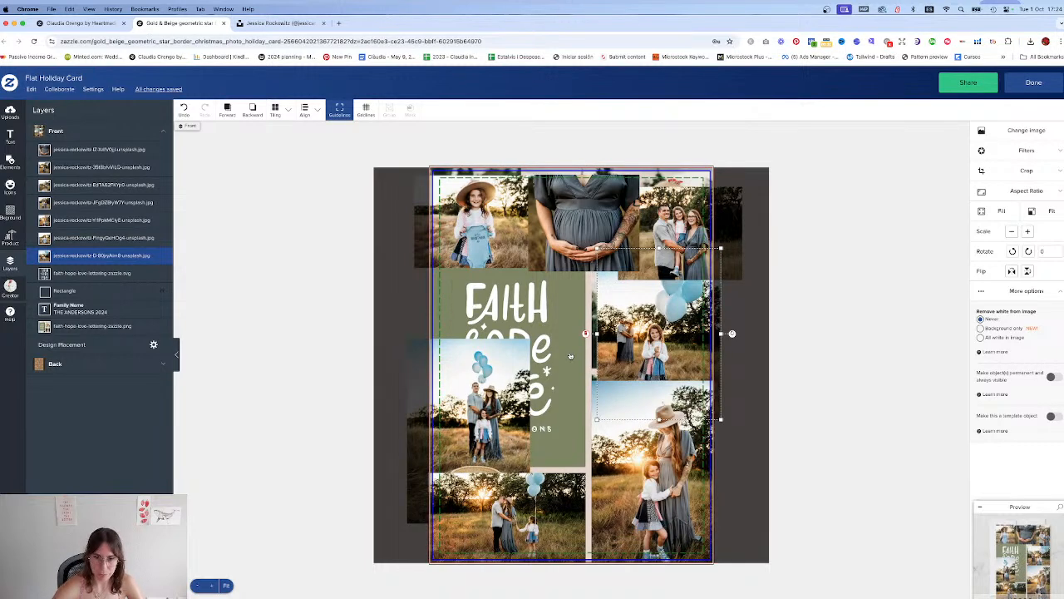
# Step: Delete the leftover balloon family photo covering the Faith Hope Love lettering
pyautogui.press('Delete')
pyautogui.press('super+z')
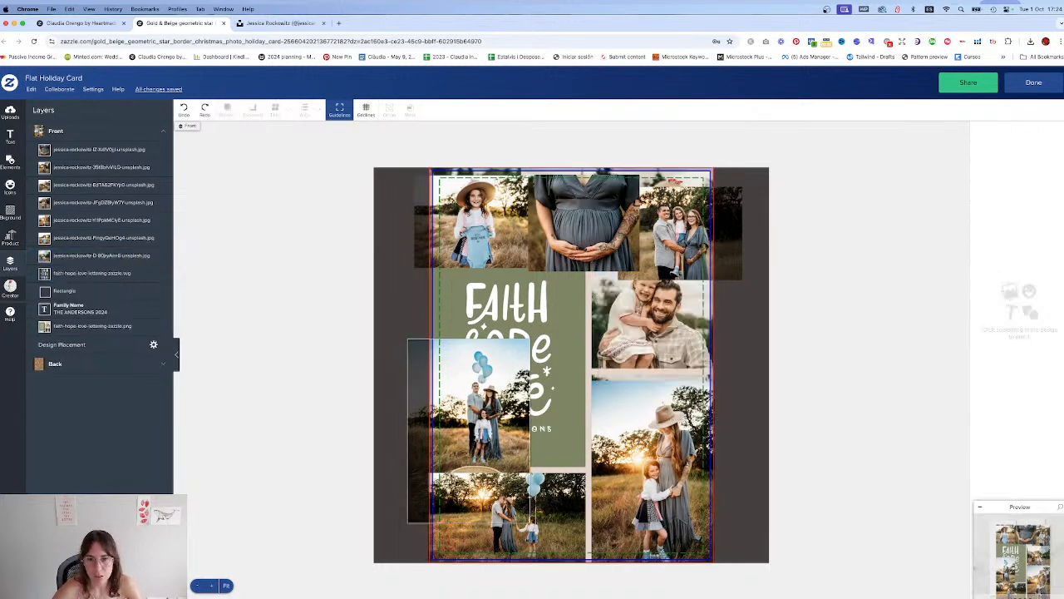
pyautogui.click(458, 376)
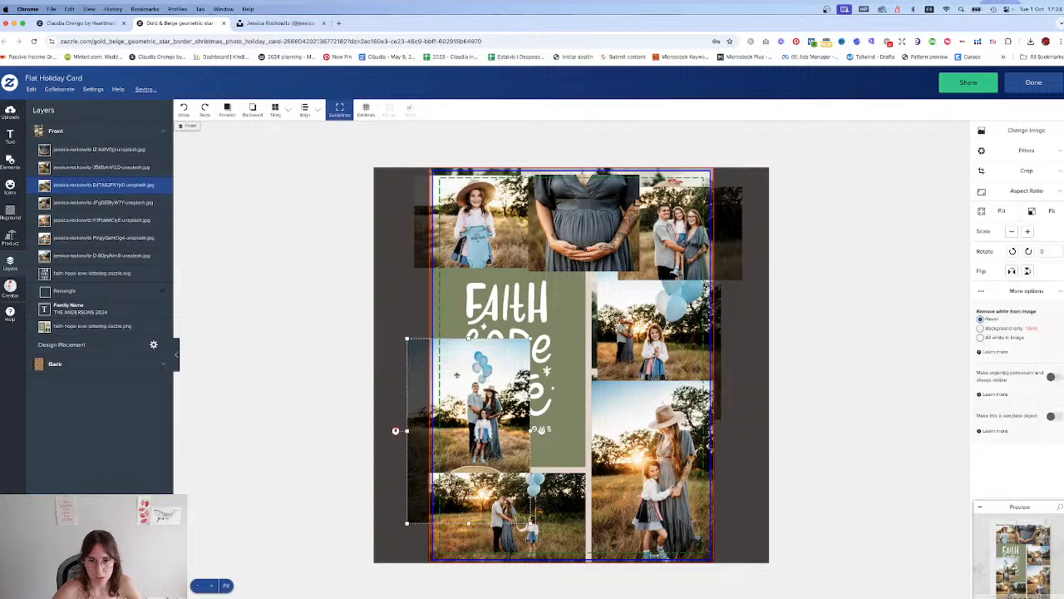
pyautogui.press('Delete')
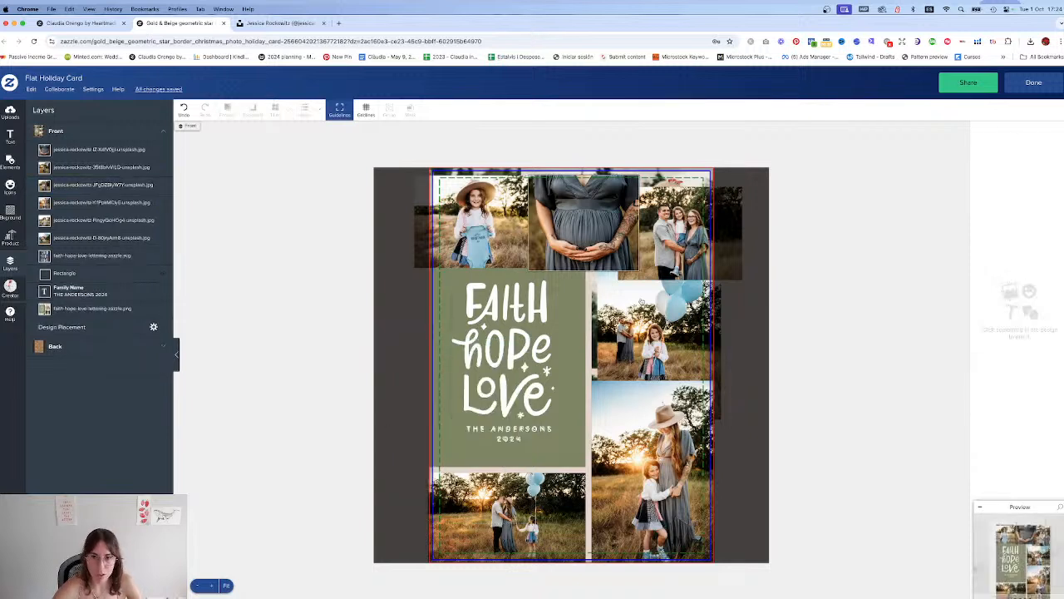
# Step: Move the girl with balloons off her slot and resize the mother-and-daughter photo to fill the card's bottom-right photo slot
pyautogui.moveTo(650, 400); pyautogui.dragTo(645, 370)
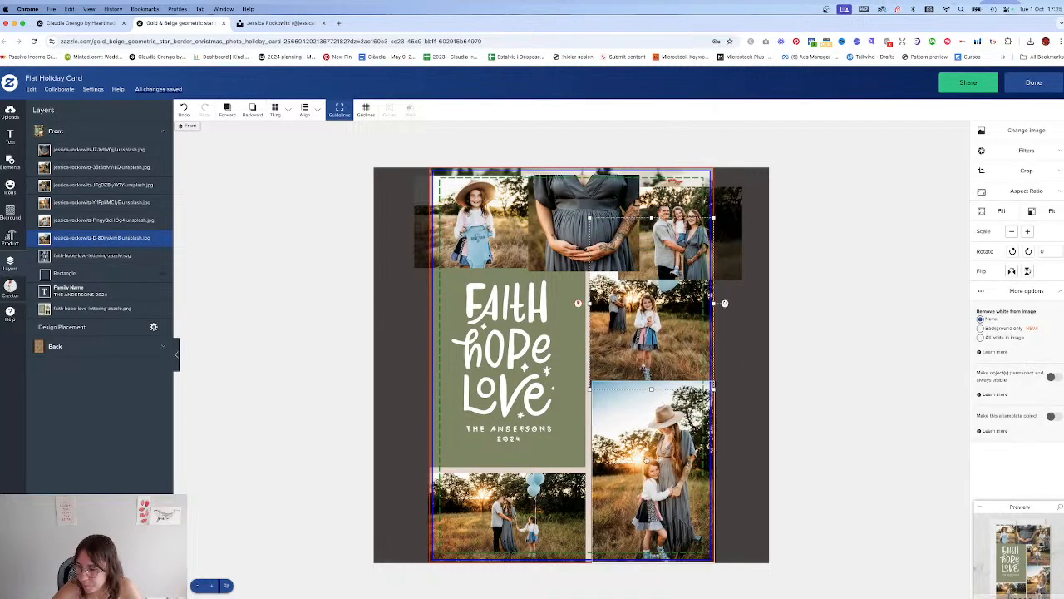
pyautogui.click(623, 414)
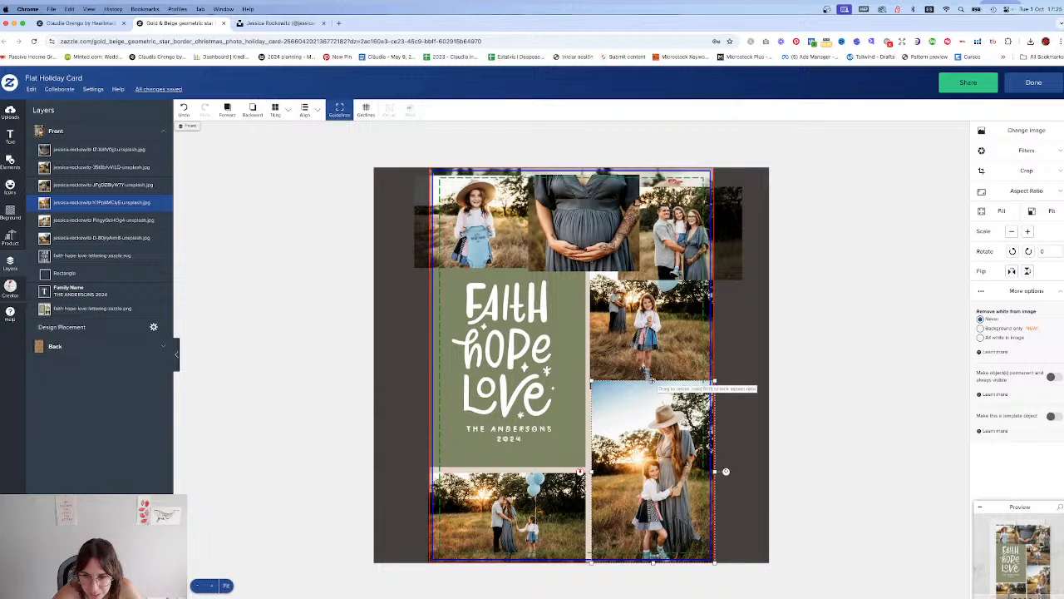
pyautogui.moveTo(653, 381); pyautogui.dragTo(524, 357)
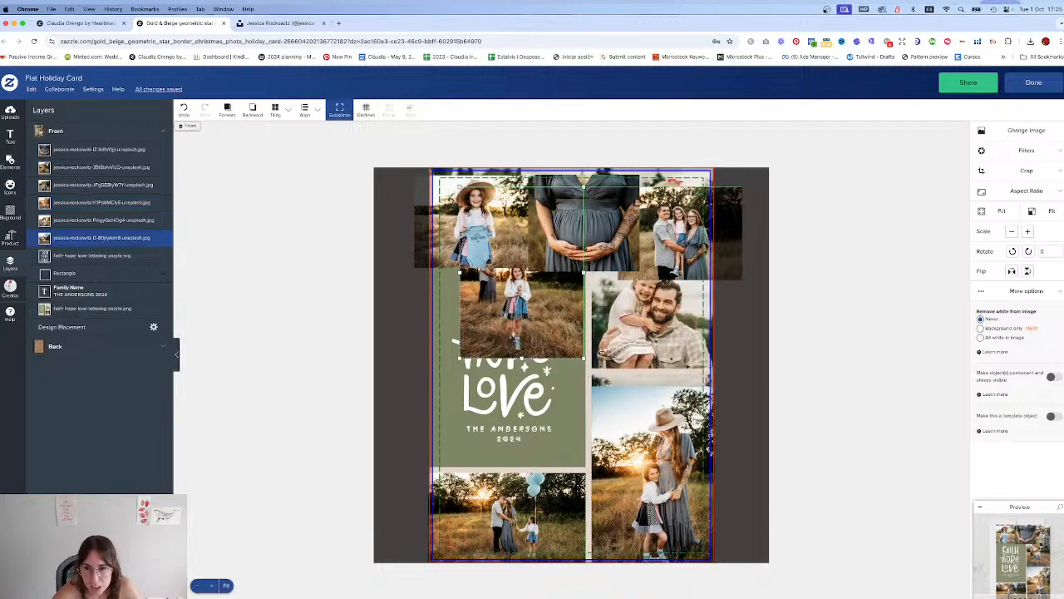
pyautogui.click(665, 406)
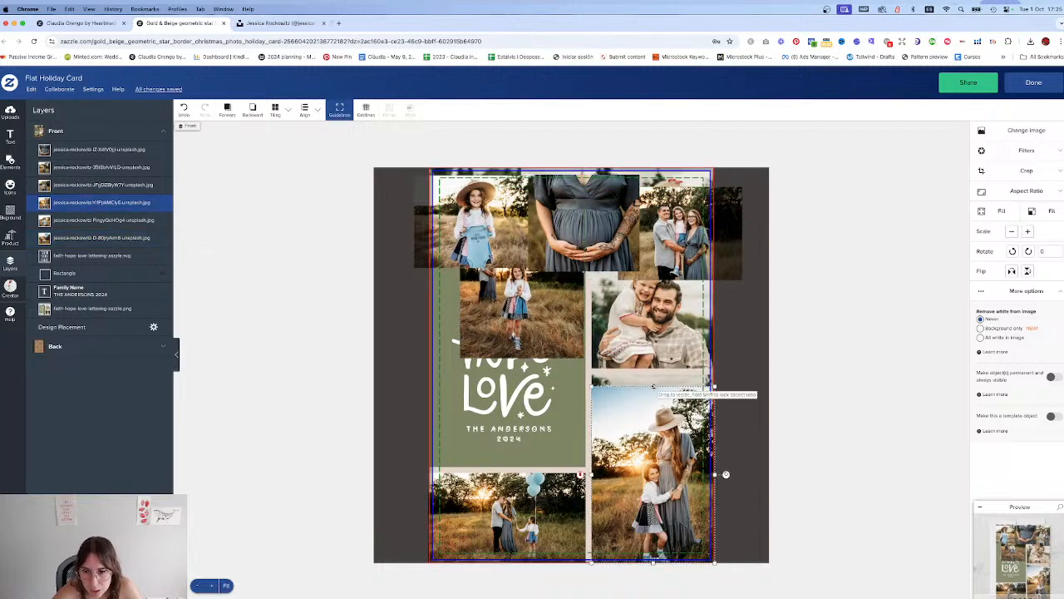
pyautogui.moveTo(652, 386); pyautogui.dragTo(652, 375)
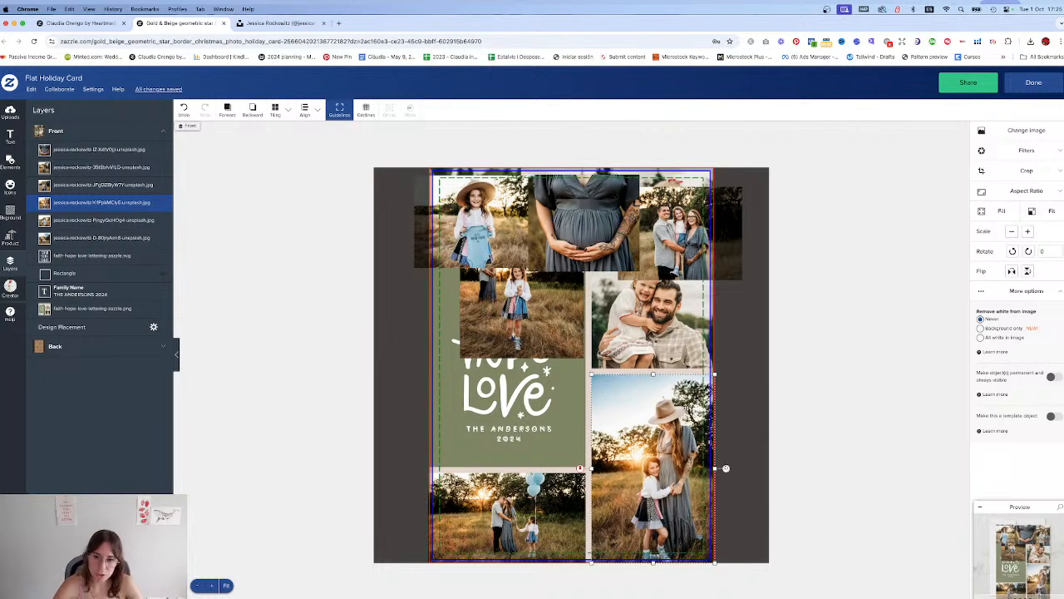
pyautogui.moveTo(669, 318); pyautogui.dragTo(714, 470)
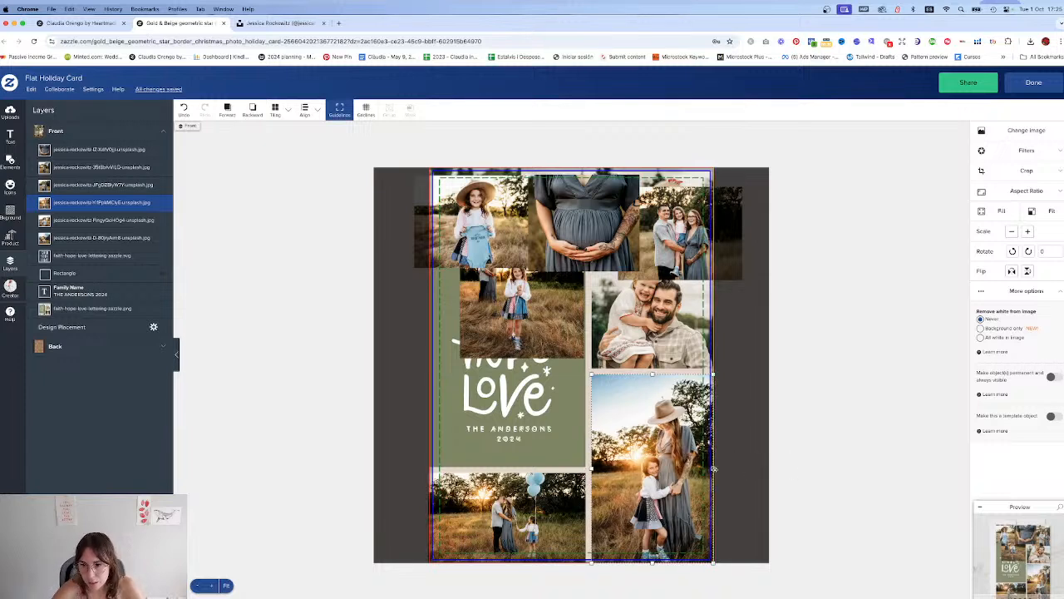
# Step: Crop the balloon girl photo shorter and fit it into the middle-right slot, setting the family-of-three photo aside over the lettering panel
pyautogui.moveTo(678, 243); pyautogui.dragTo(667, 331)
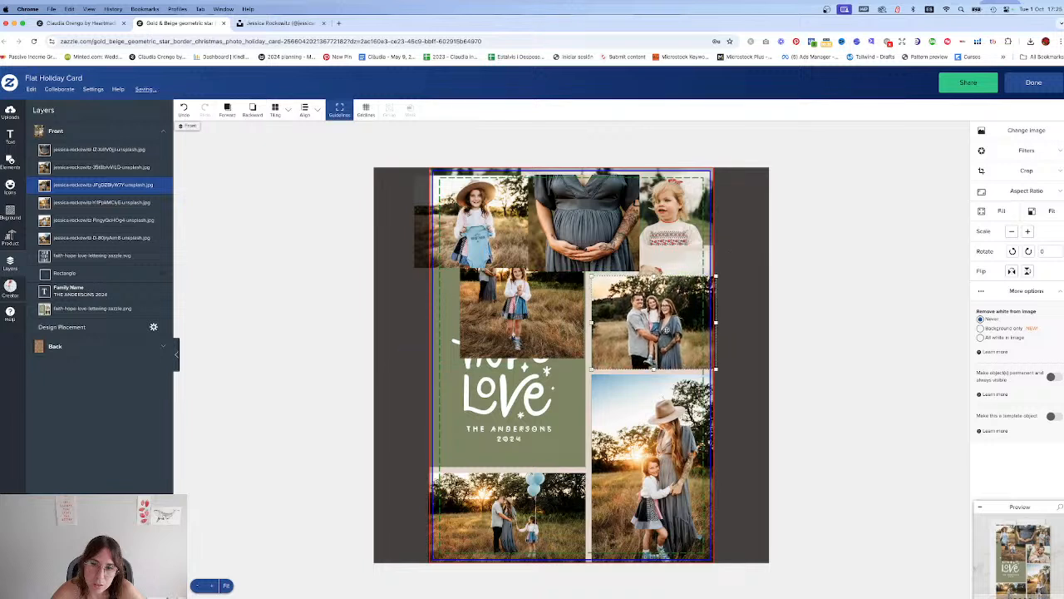
pyautogui.moveTo(524, 326); pyautogui.dragTo(517, 410)
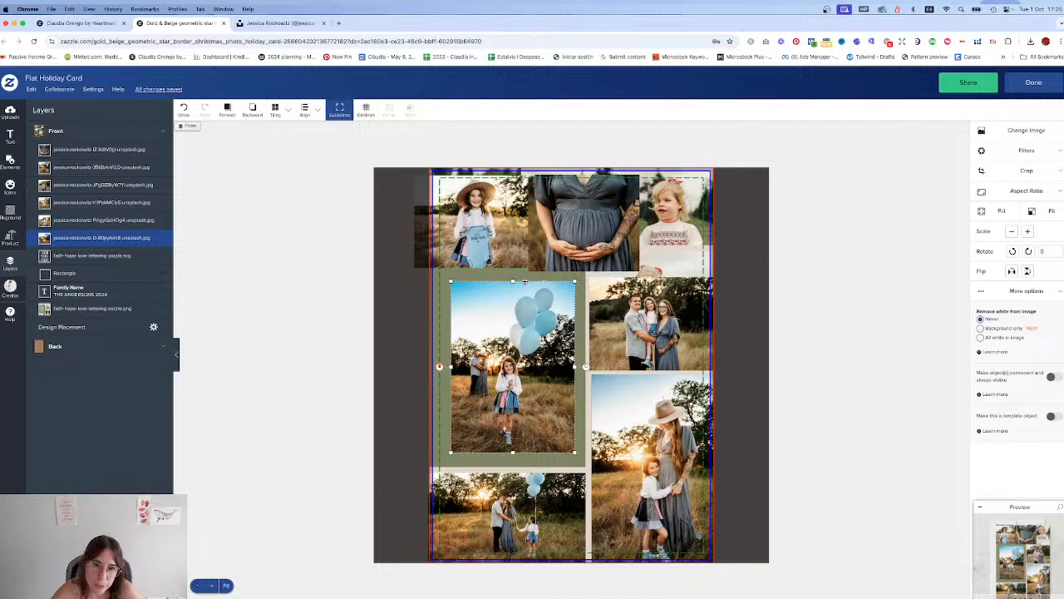
pyautogui.moveTo(513, 281)
pyautogui.mouseDown()
pyautogui.moveTo(513, 336)
pyautogui.moveTo(514, 301)
pyautogui.mouseUp()
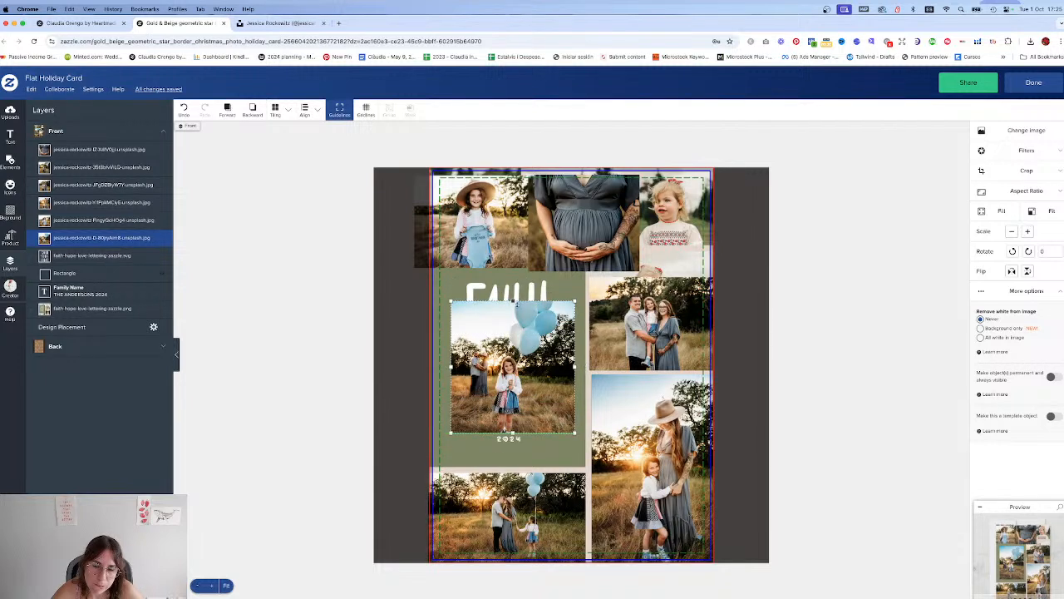
pyautogui.moveTo(660, 310); pyautogui.dragTo(527, 451)
pyautogui.moveTo(519, 425); pyautogui.dragTo(523, 398)
pyautogui.moveTo(534, 341); pyautogui.dragTo(673, 266)
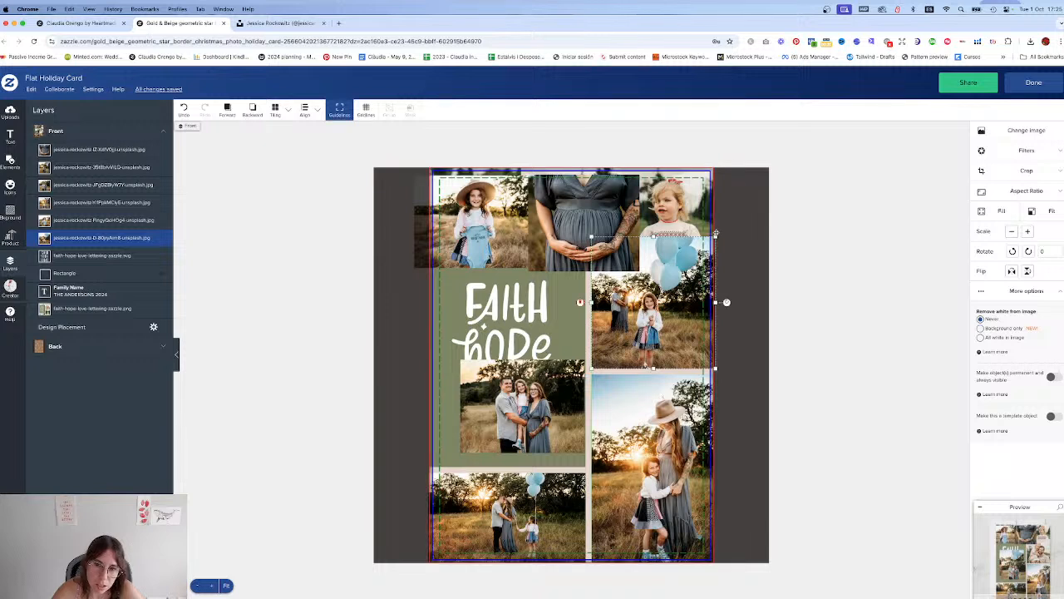
pyautogui.moveTo(715, 236); pyautogui.dragTo(715, 251)
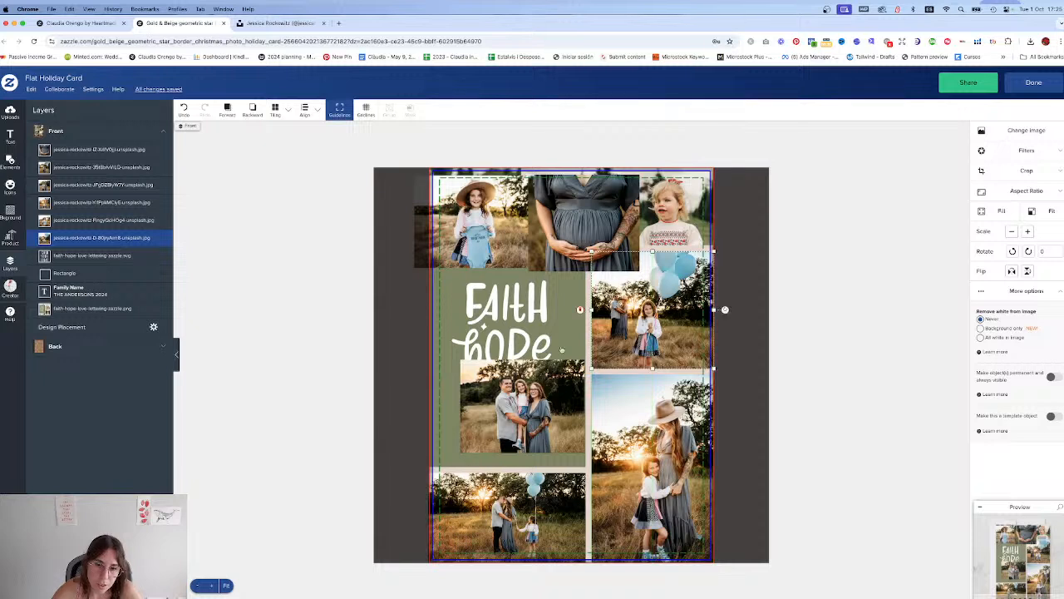
# Step: Move the hat girl photo up and trim it to fit the card's top-left photo slot
pyautogui.click(568, 242)
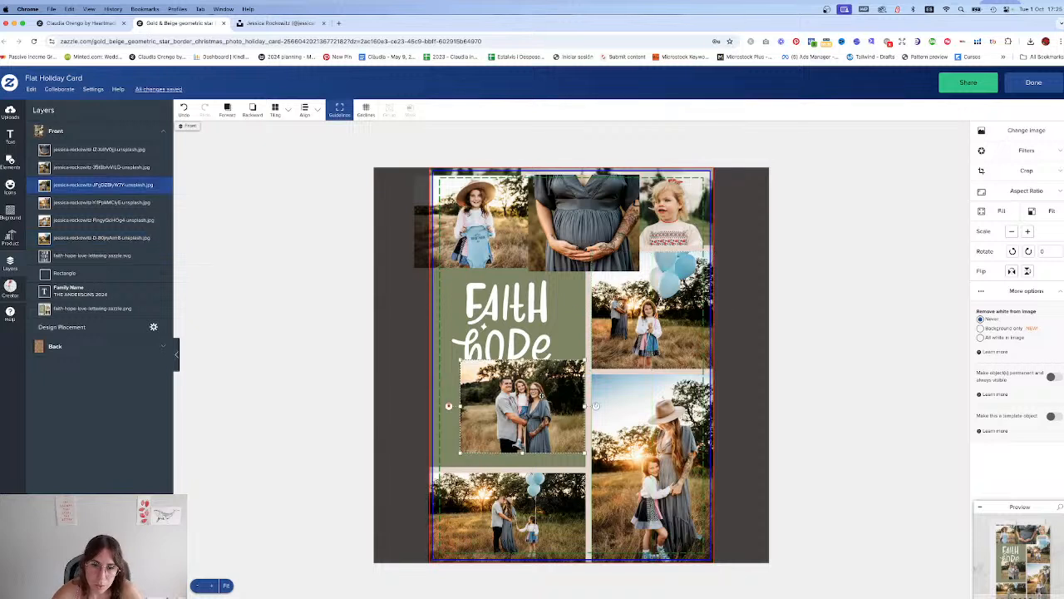
pyautogui.click(499, 223)
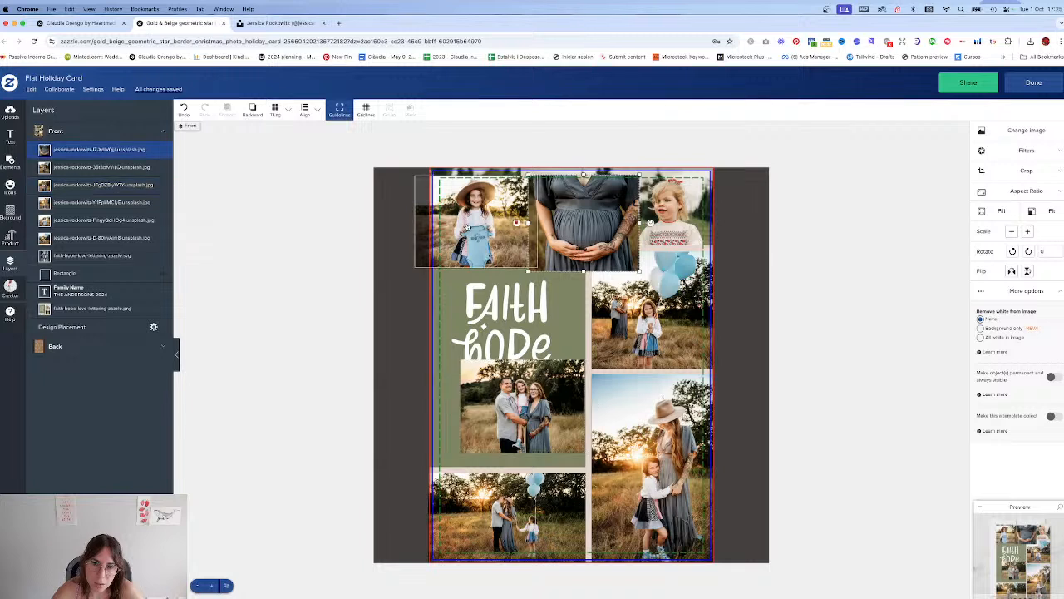
pyautogui.click(467, 222)
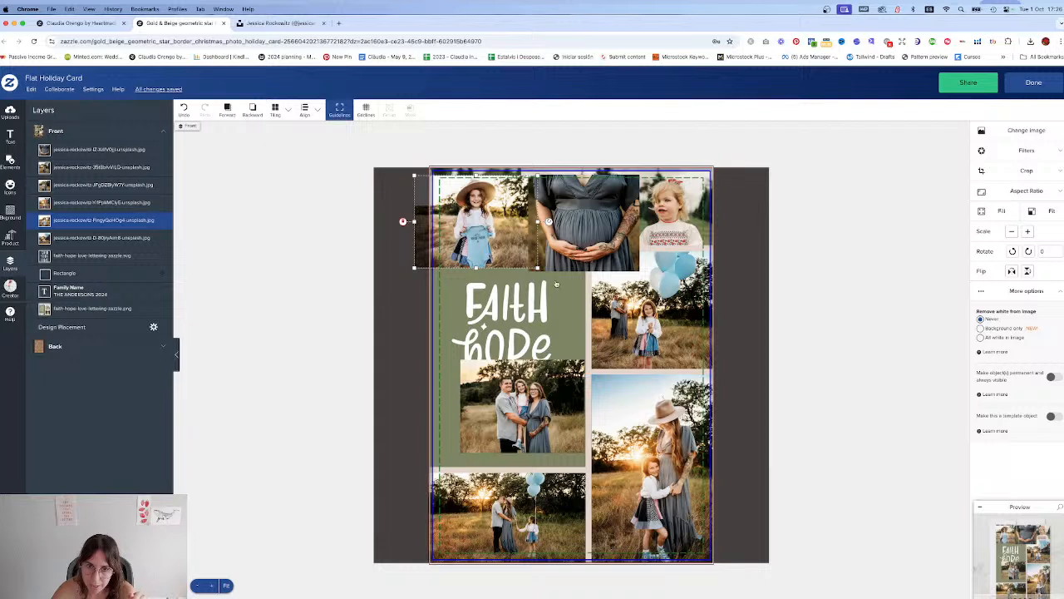
pyautogui.moveTo(469, 209)
pyautogui.mouseDown()
pyautogui.moveTo(435, 186)
pyautogui.moveTo(459, 193)
pyautogui.mouseUp()
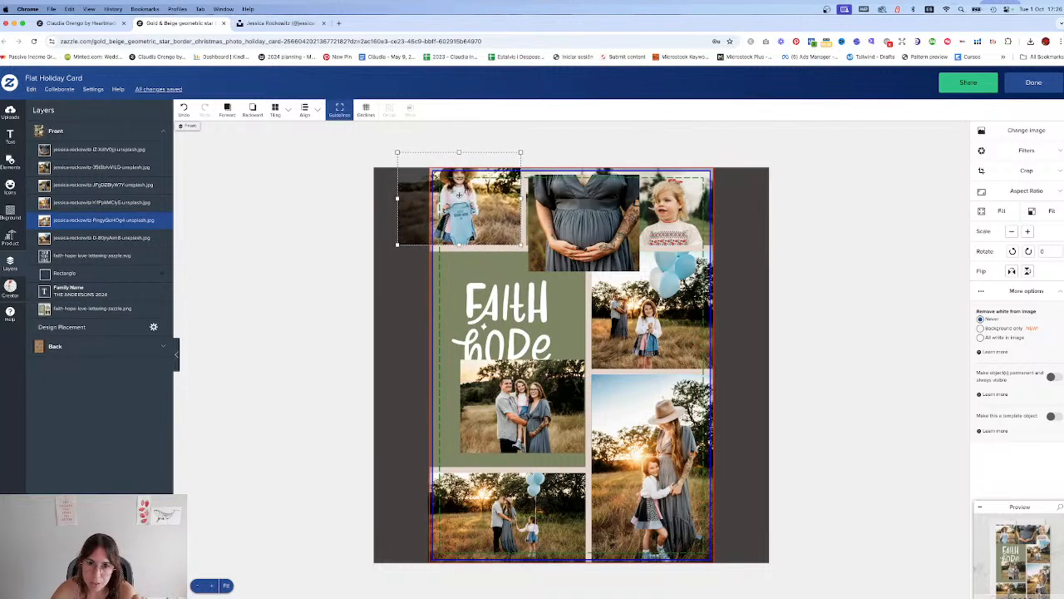
pyautogui.moveTo(398, 153); pyautogui.dragTo(428, 167)
# Step: Place the pregnant belly photo in the card's top-right slot and trim its outer corner to the card edge
pyautogui.click(596, 224)
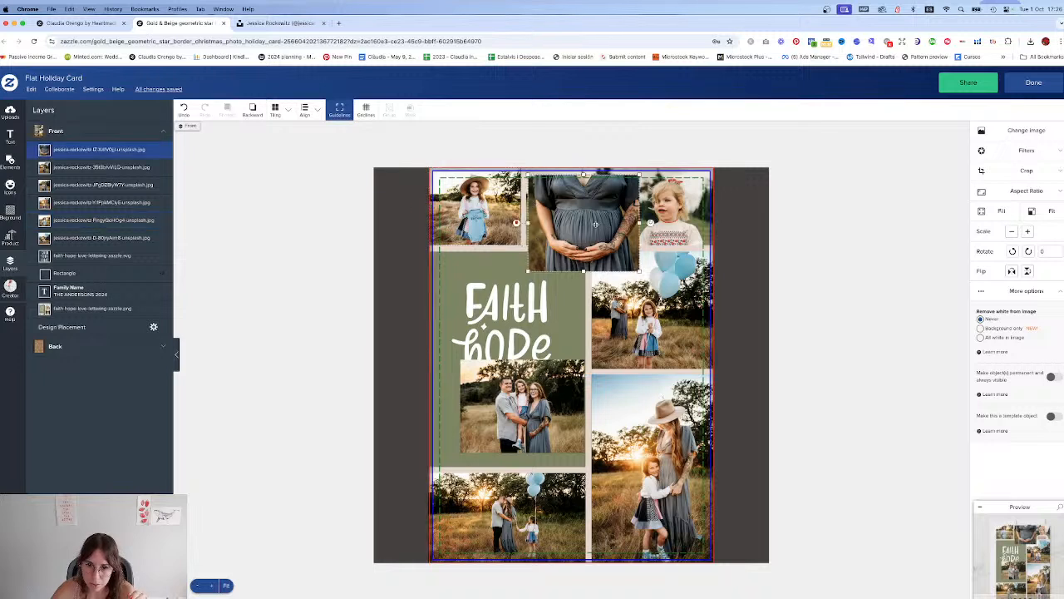
pyautogui.moveTo(596, 224); pyautogui.dragTo(685, 201)
pyautogui.moveTo(738, 149); pyautogui.dragTo(714, 168)
# Step: Place the family-of-three photo in the card's top-middle slot and resize it to match the gaps beside it
pyautogui.moveTo(533, 392); pyautogui.dragTo(570, 200)
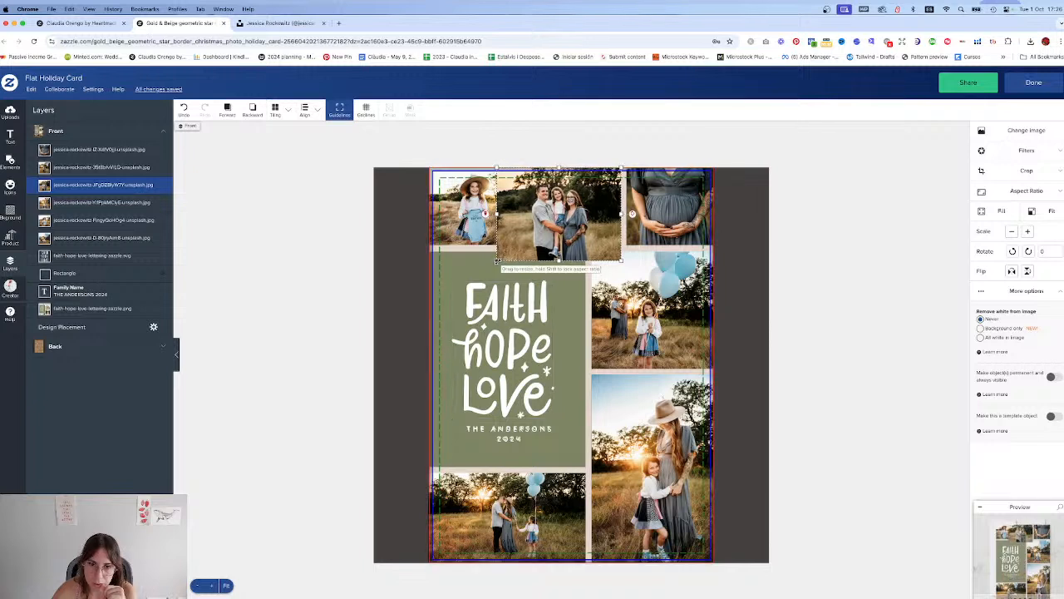
pyautogui.moveTo(500, 259); pyautogui.dragTo(526, 246)
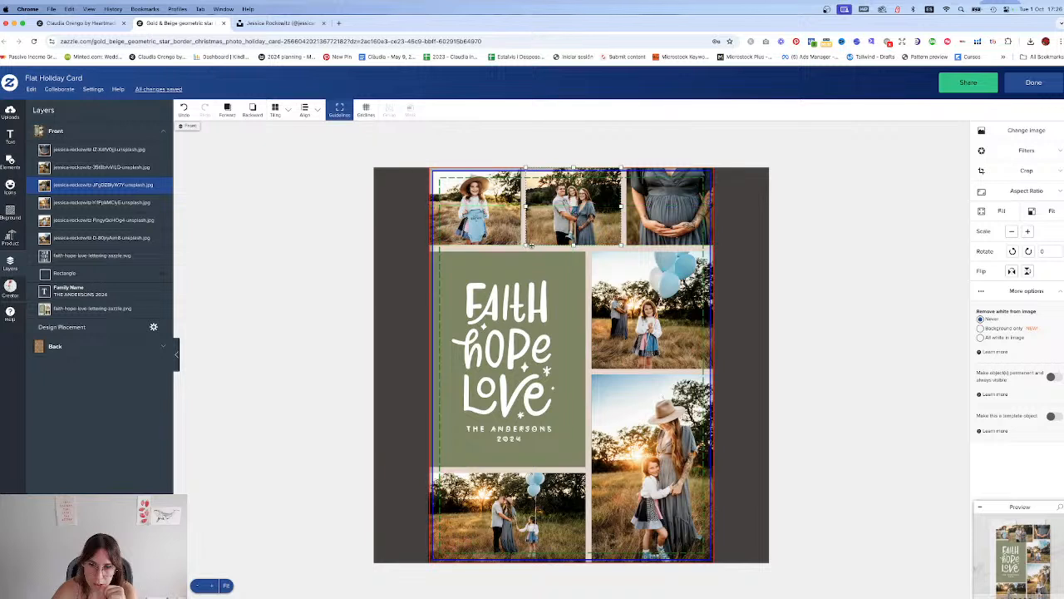
pyautogui.click(846, 306)
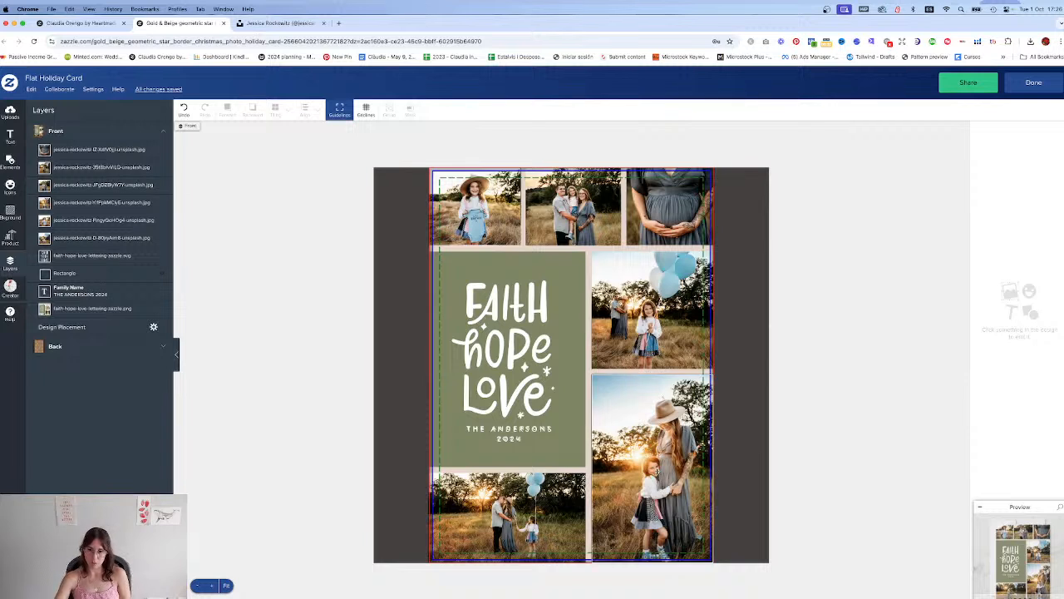
pyautogui.click(706, 449)
pyautogui.doubleClick(667, 474)
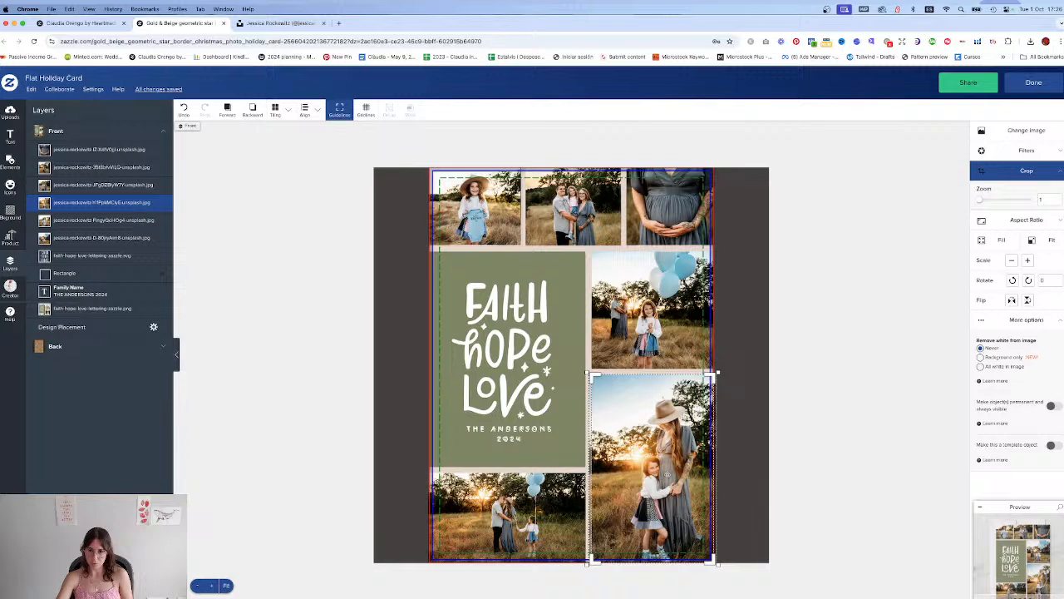
pyautogui.click(781, 486)
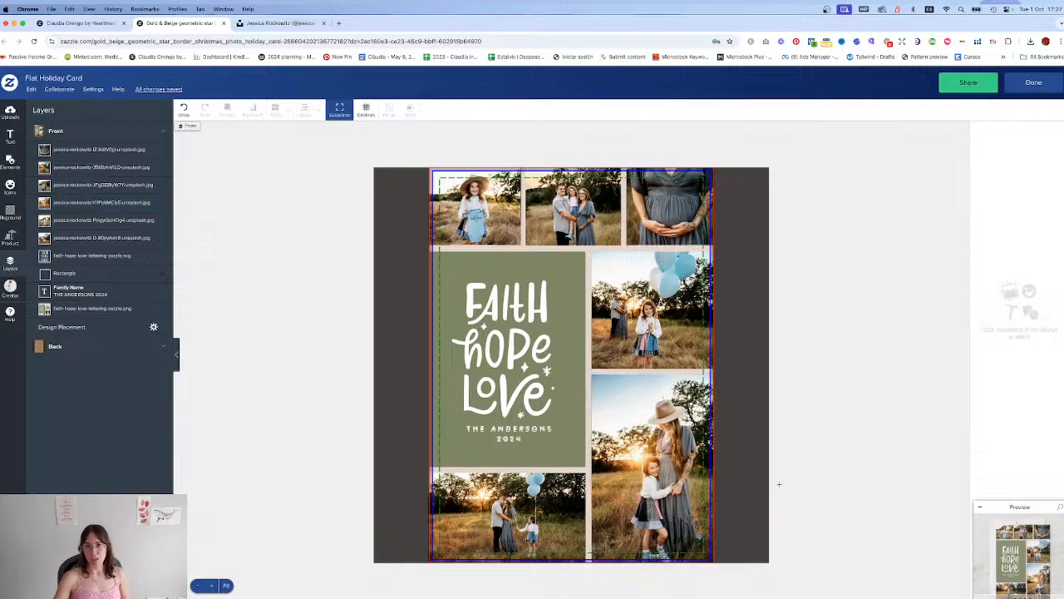
# Step: Align the three top-row photos along their bottom edges, relative to the selection instead of the artboard
pyautogui.click(214, 587)
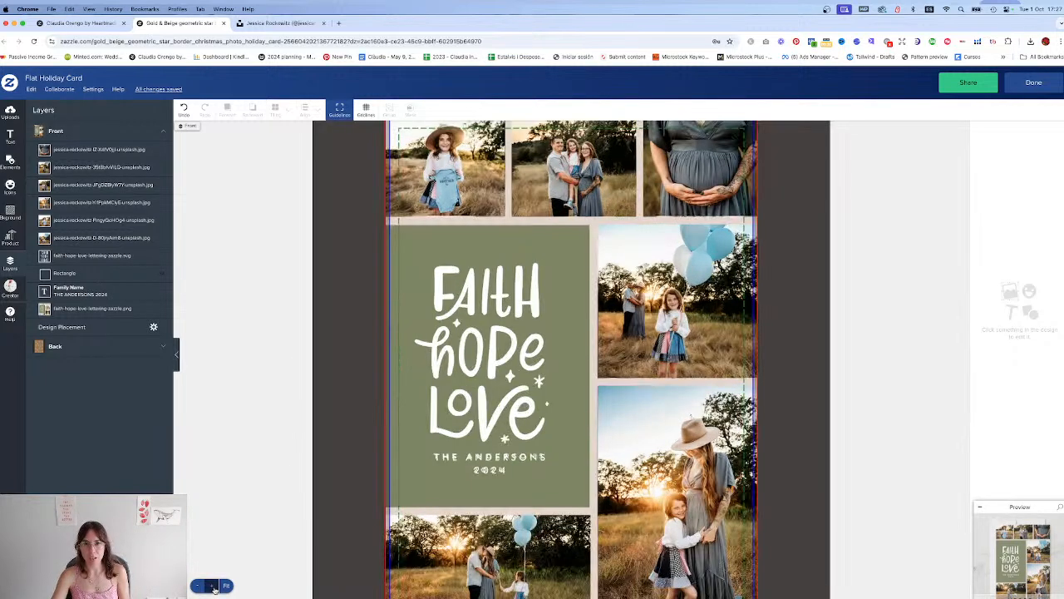
pyautogui.click(214, 587)
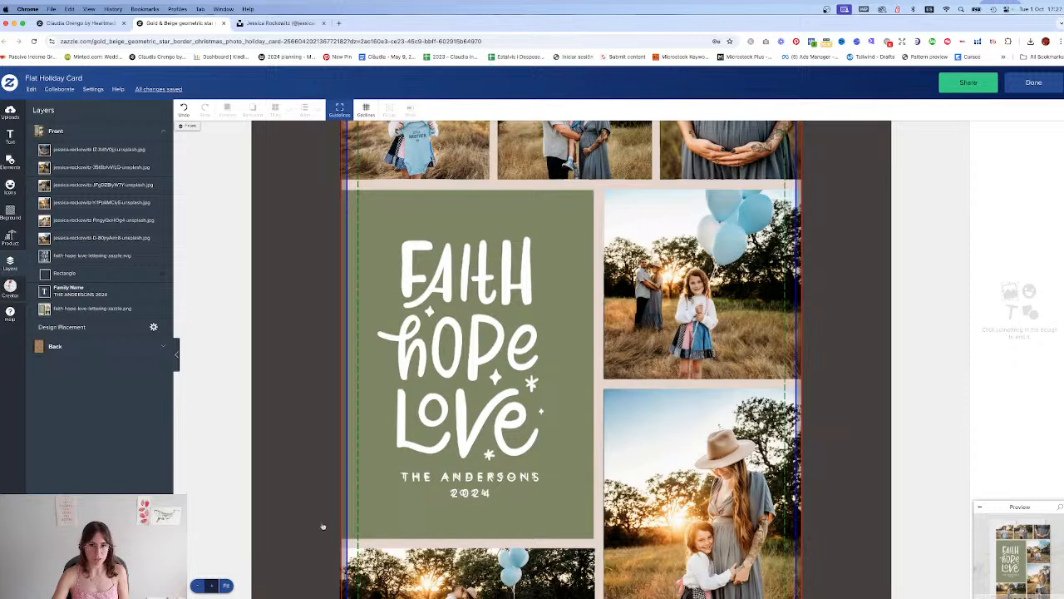
pyautogui.click(495, 358)
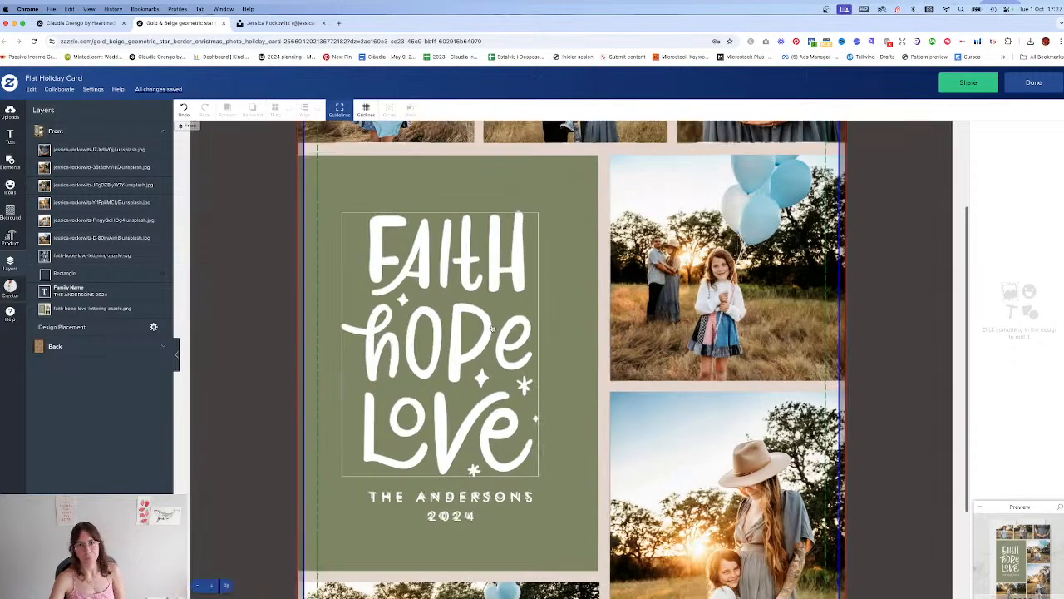
pyautogui.scroll(3, 492, 328)
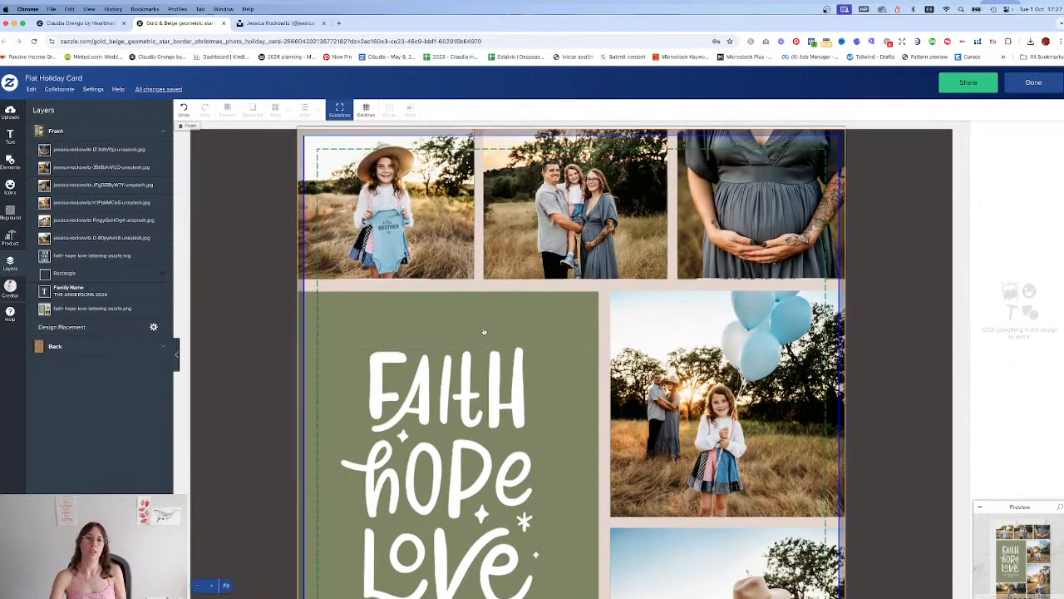
pyautogui.click(508, 237)
pyautogui.keyDown('shift'); pyautogui.click(636, 234); pyautogui.keyUp('shift')
pyautogui.keyDown('shift'); pyautogui.click(715, 236); pyautogui.keyUp('shift')
pyautogui.click(313, 111)
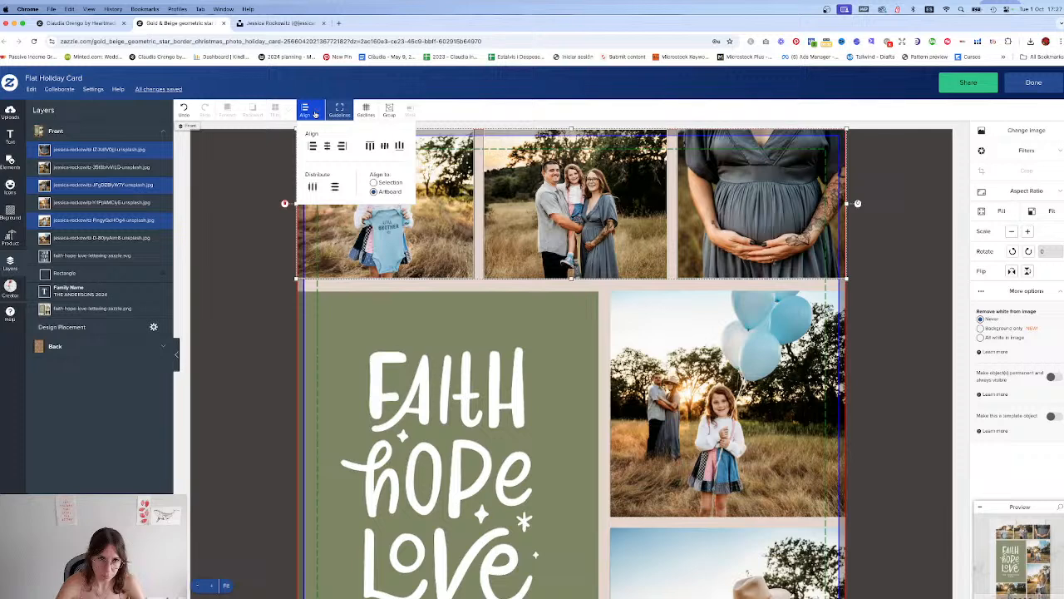
pyautogui.click(374, 182)
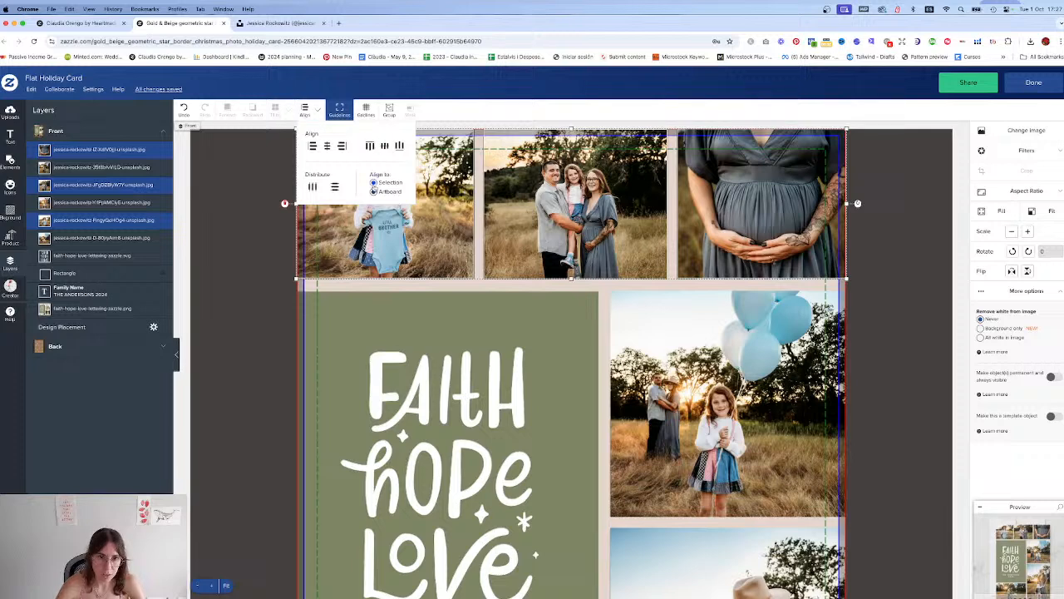
pyautogui.click(401, 147)
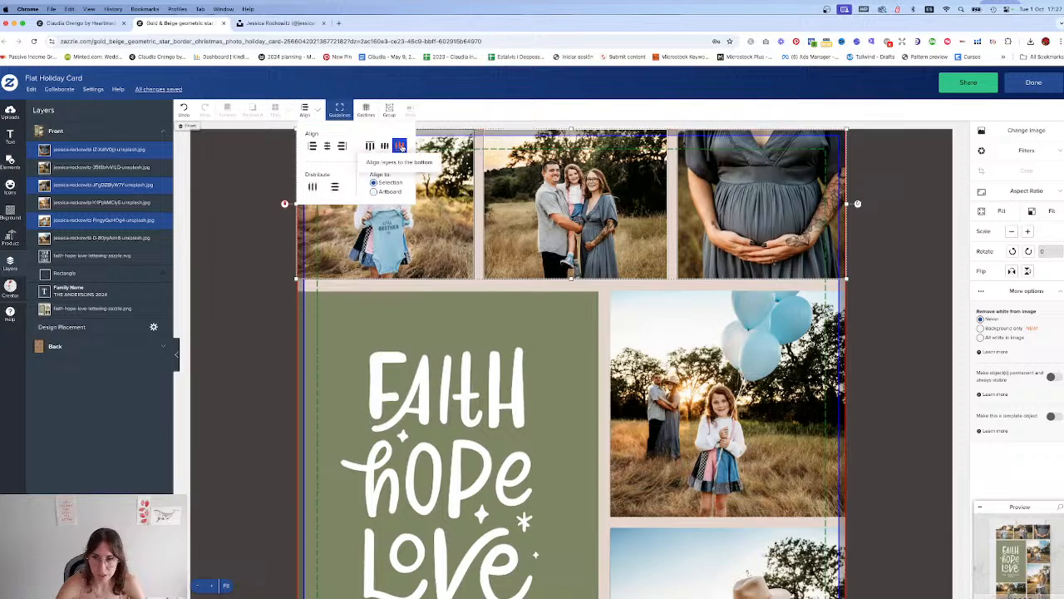
pyautogui.click(850, 250)
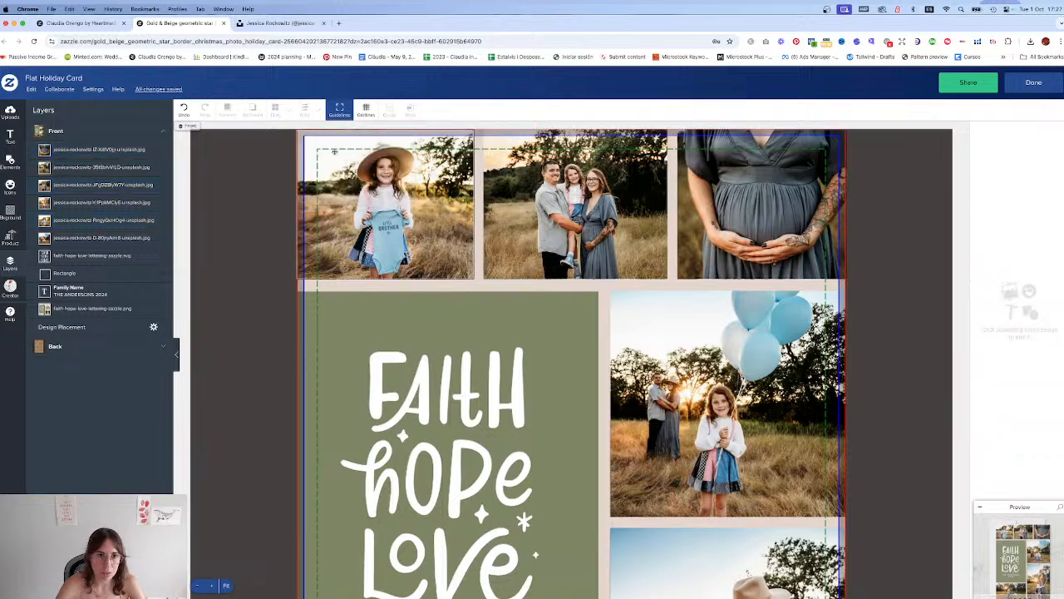
# Step: Fine-tune the outer corners of the hat girl and pregnant belly photos against the card's bleed edges
pyautogui.click(361, 164)
pyautogui.moveTo(296, 129); pyautogui.dragTo(295, 129)
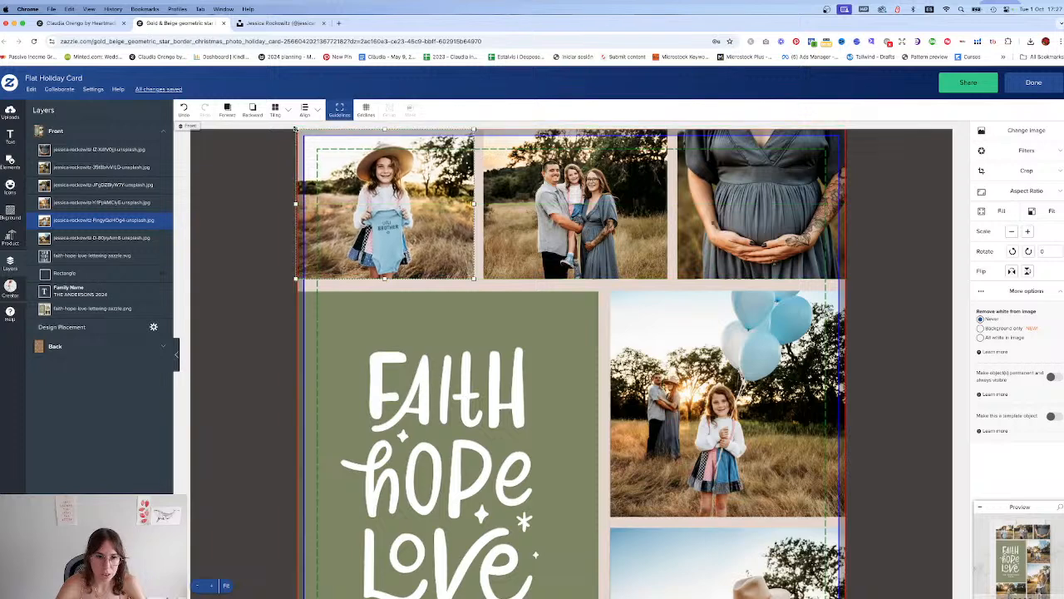
pyautogui.click(538, 165)
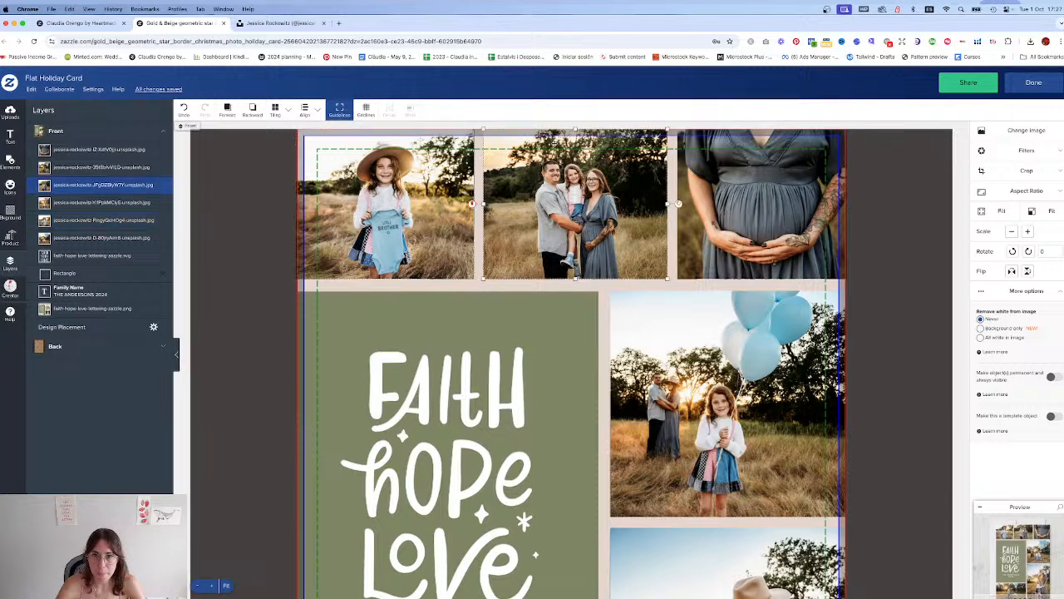
pyautogui.click(737, 154)
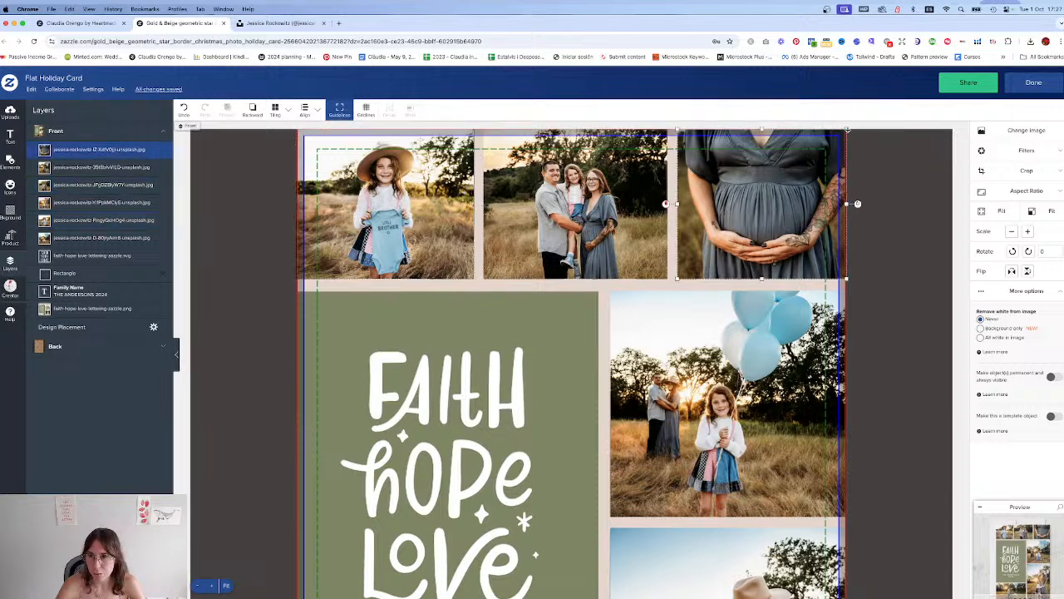
pyautogui.moveTo(847, 129); pyautogui.dragTo(882, 211)
pyautogui.click(880, 210)
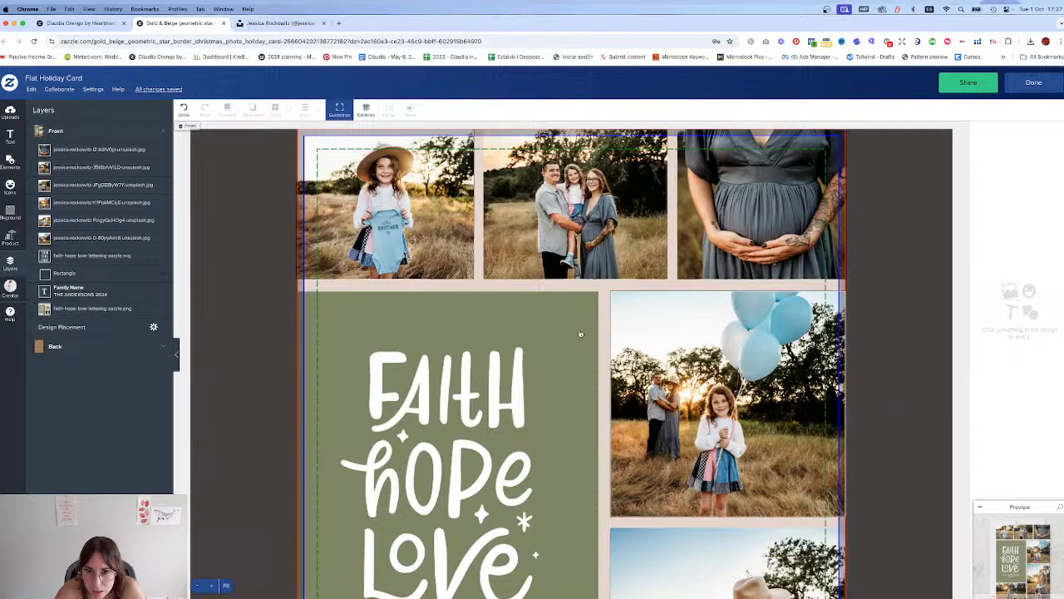
# Step: Align the top edges of the green lettering rectangle and the balloon girl photo, relative to the selection
pyautogui.click(564, 308)
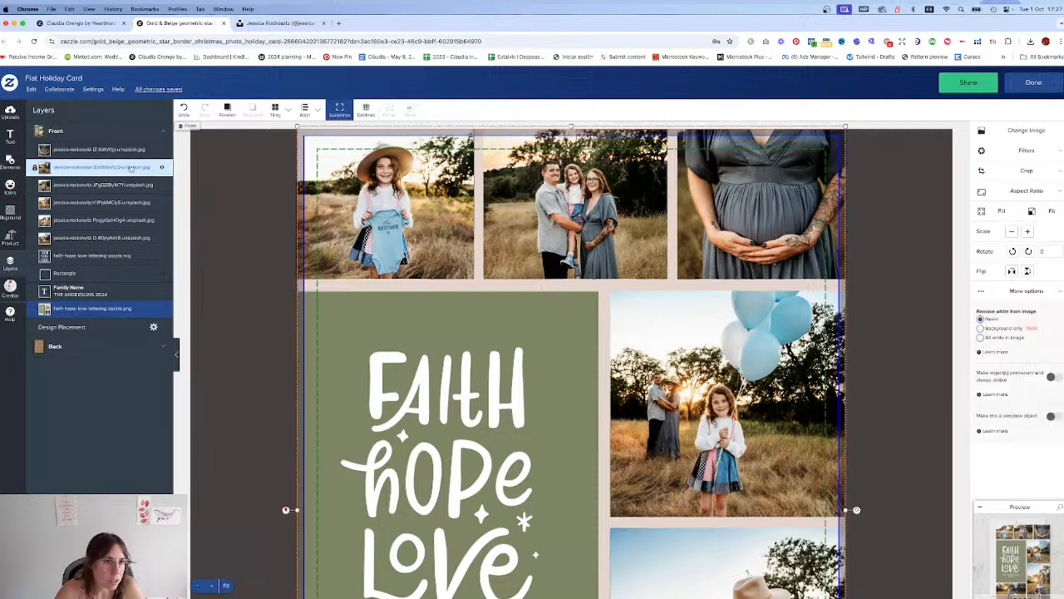
pyautogui.click(510, 326)
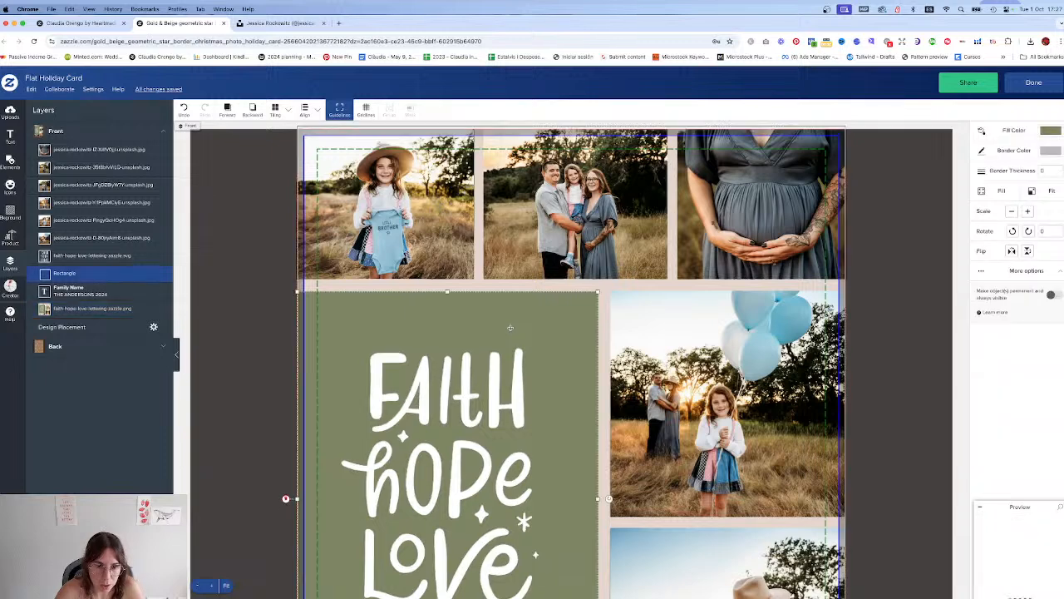
pyautogui.keyDown('shift'); pyautogui.click(684, 316); pyautogui.keyUp('shift')
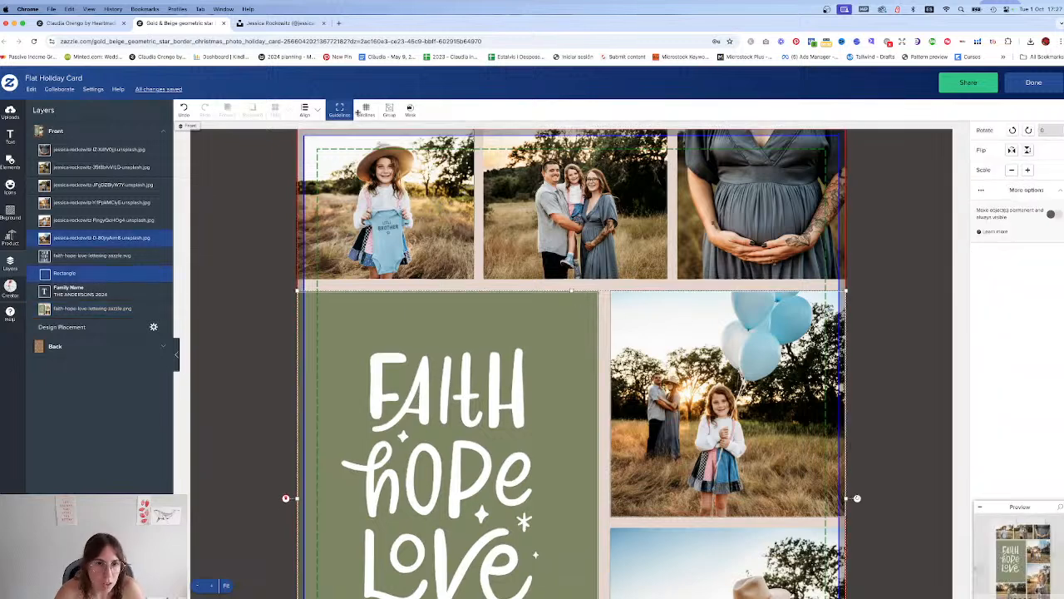
pyautogui.click(304, 111)
pyautogui.click(373, 182)
pyautogui.click(370, 146)
pyautogui.scroll(-1, 571, 359)
pyautogui.scroll(-5, 812, 333)
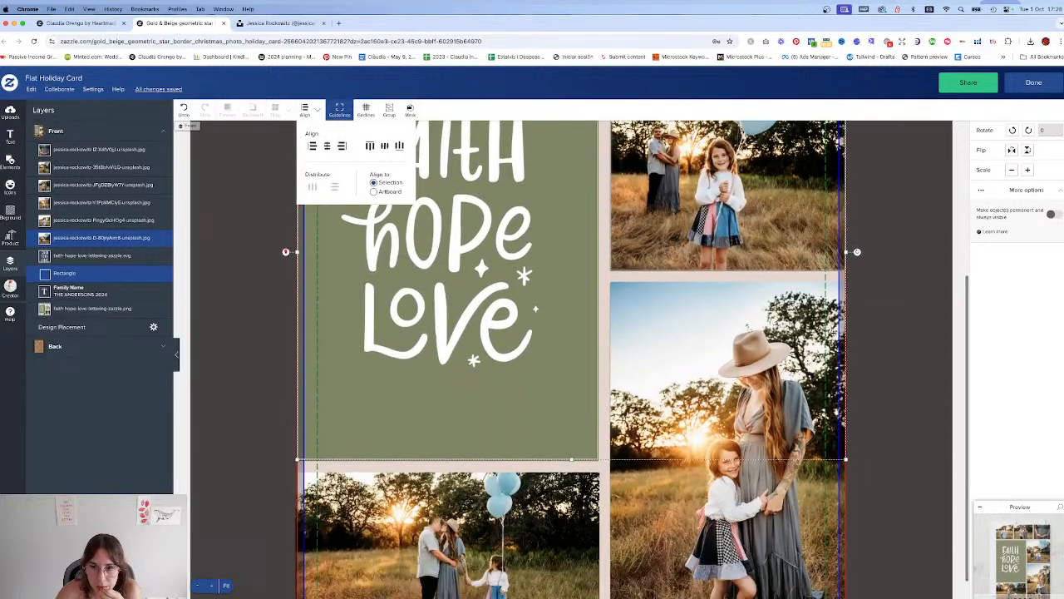
pyautogui.press('Escape')
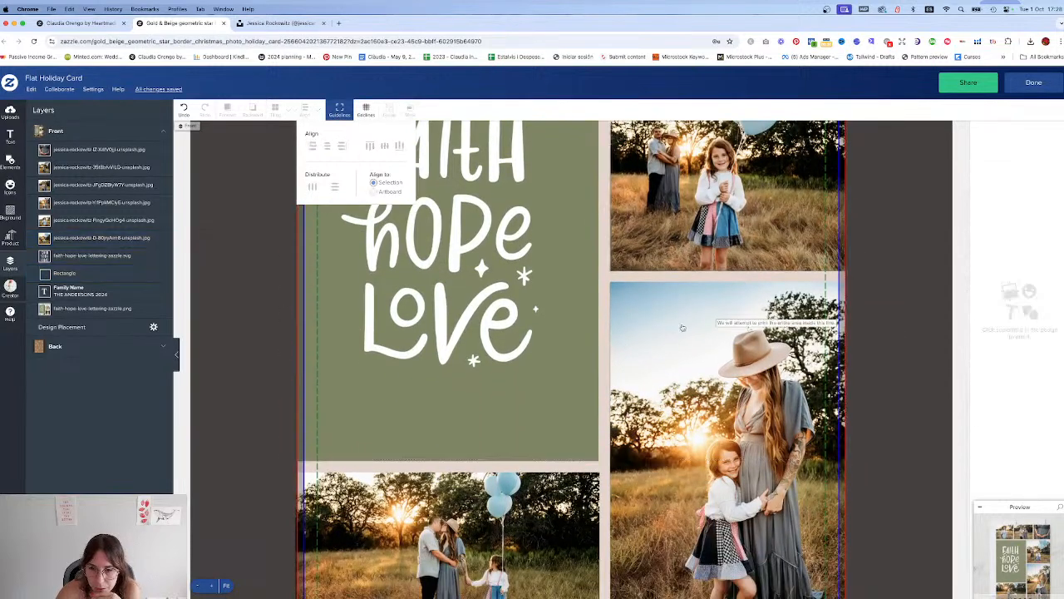
# Step: Align the right edges of the green rectangle and the wide family photo below it, relative to the selection
pyautogui.scroll(-1, 683, 328)
pyautogui.click(528, 474)
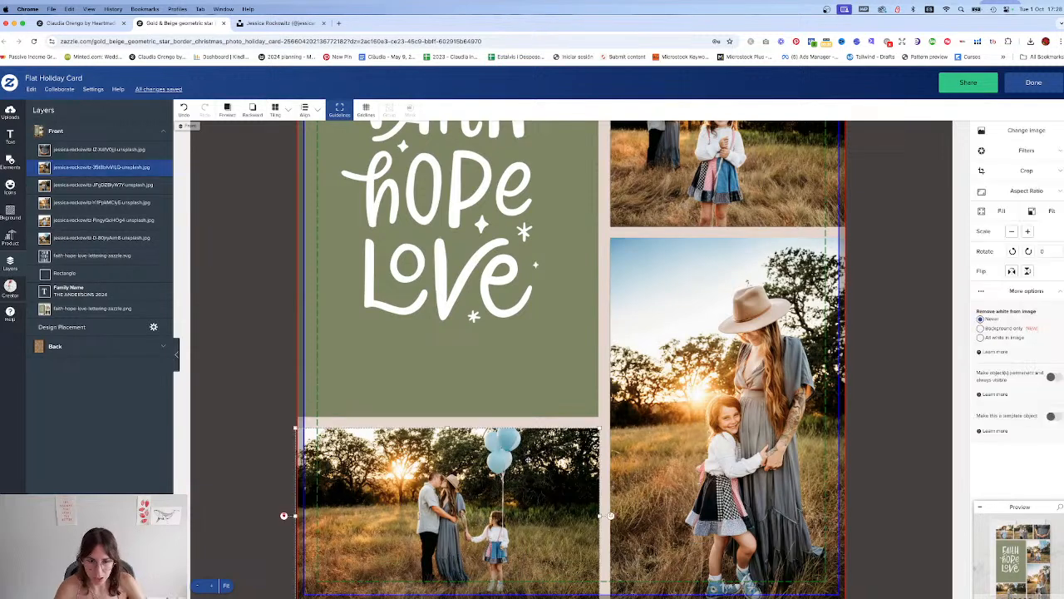
pyautogui.click(525, 374)
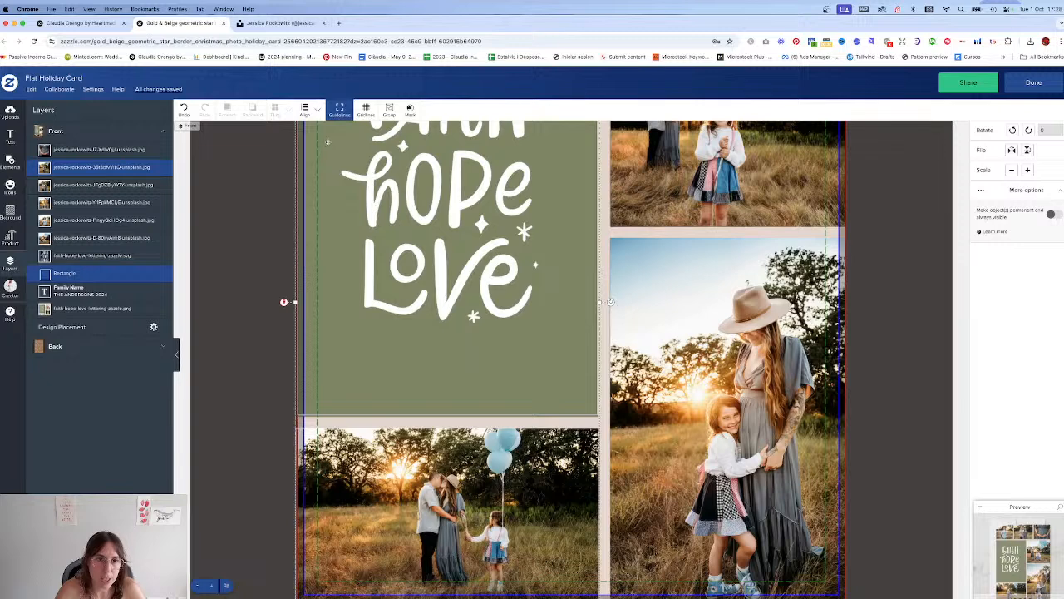
pyautogui.click(305, 109)
pyautogui.click(373, 182)
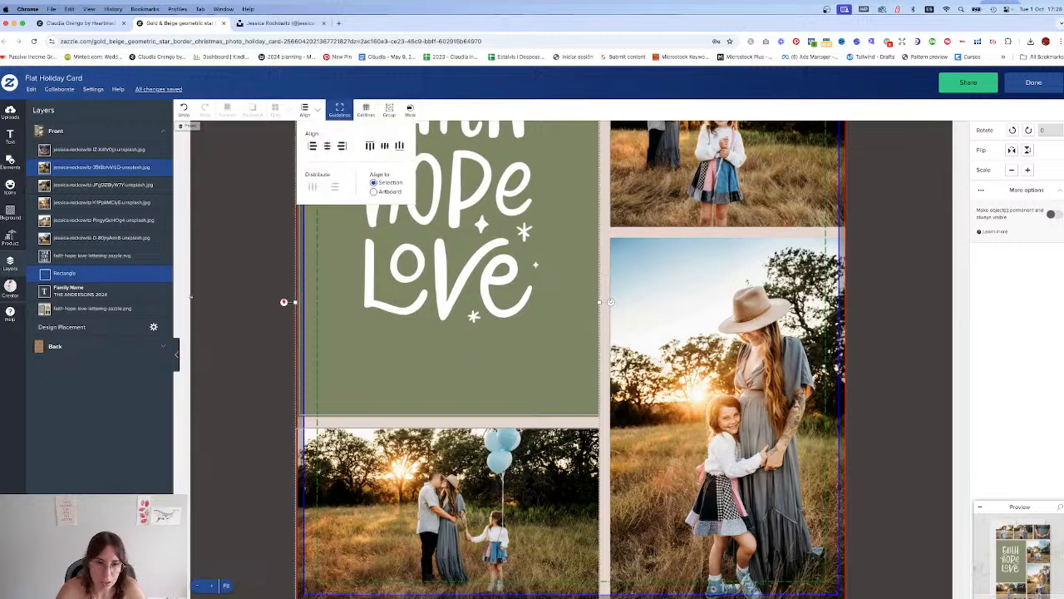
# Step: Extend the green rectangle's left edge outward to meet the card's bleed edge
pyautogui.click(303, 359)
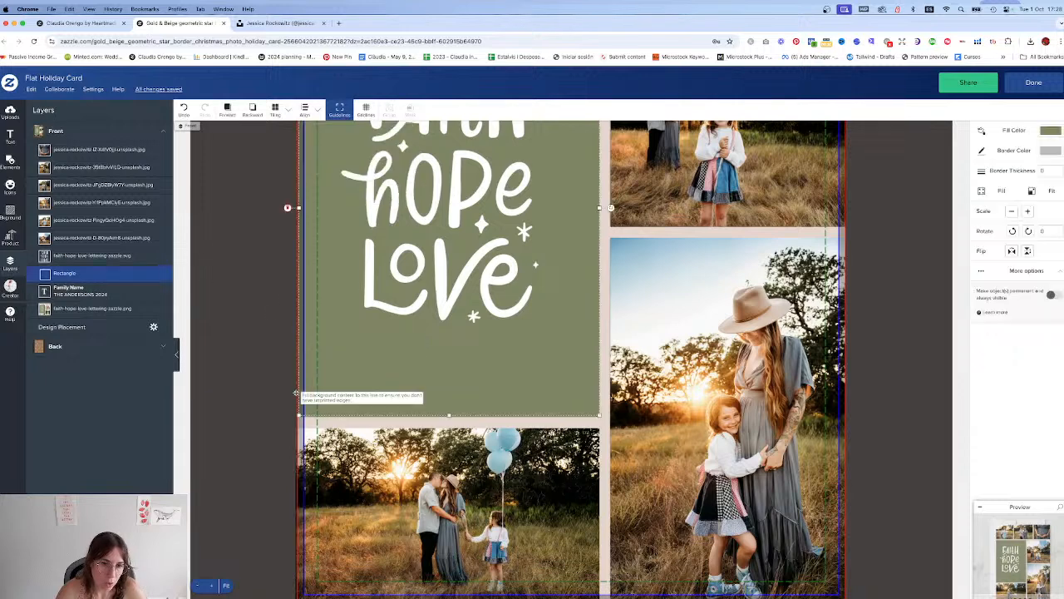
pyautogui.moveTo(297, 208); pyautogui.dragTo(296, 208)
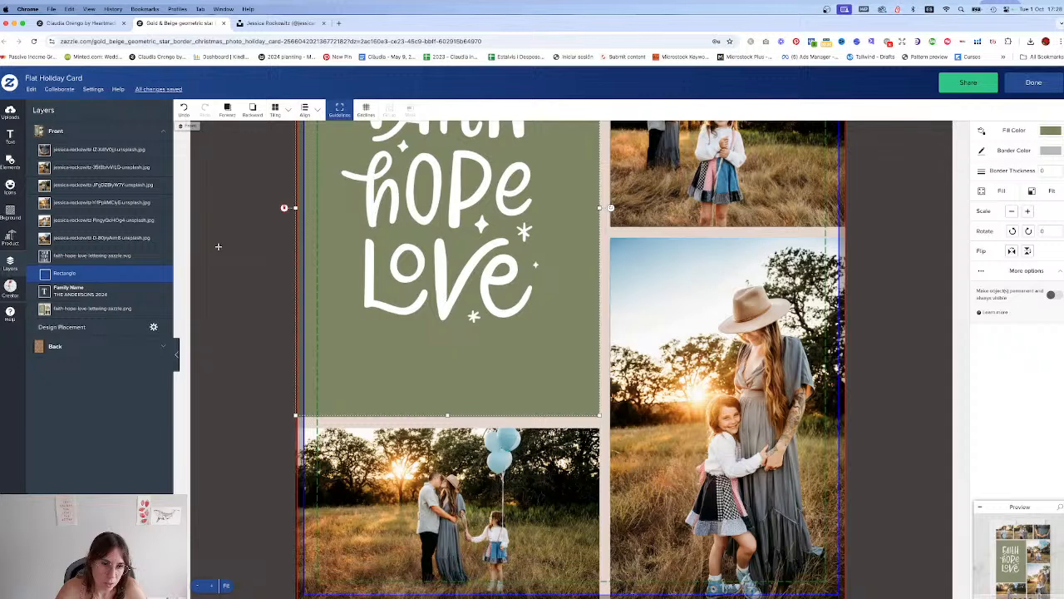
pyautogui.click(218, 246)
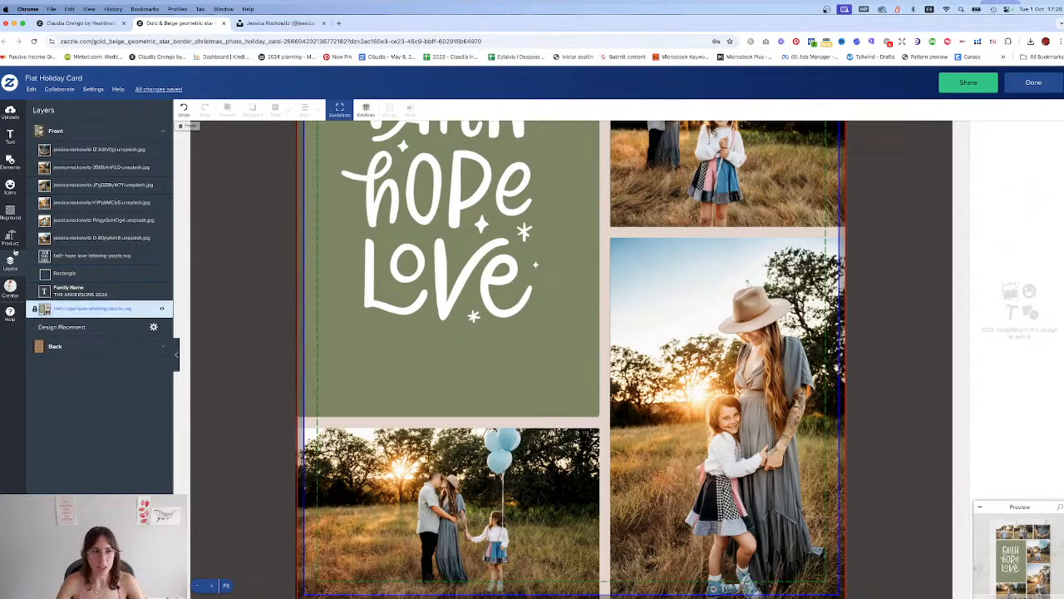
# Step: Try to recolor the card background with a custom color sampled from the sunset family photo
pyautogui.click(70, 311)
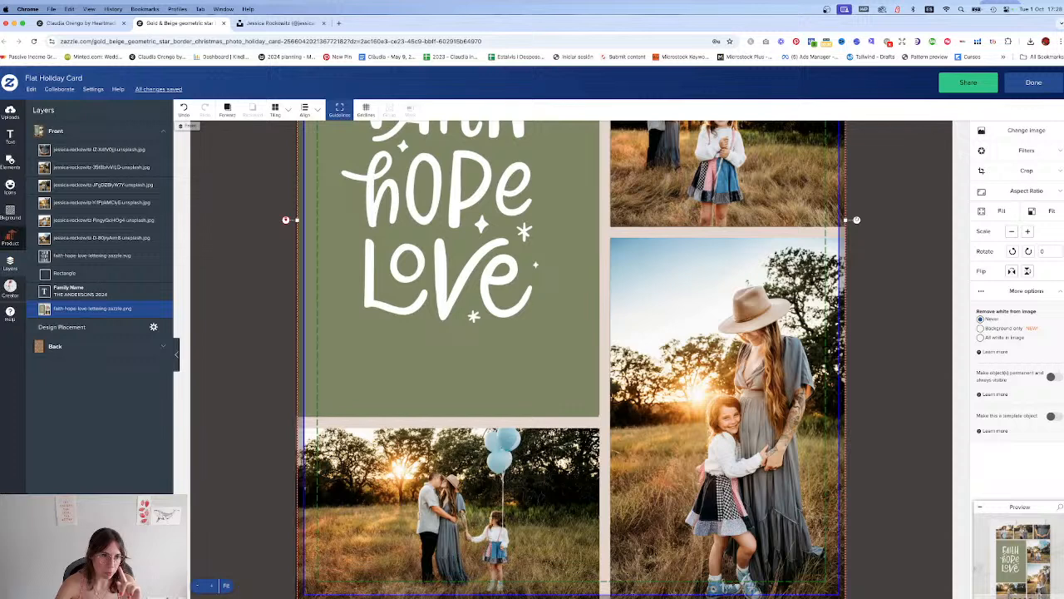
pyautogui.click(8, 217)
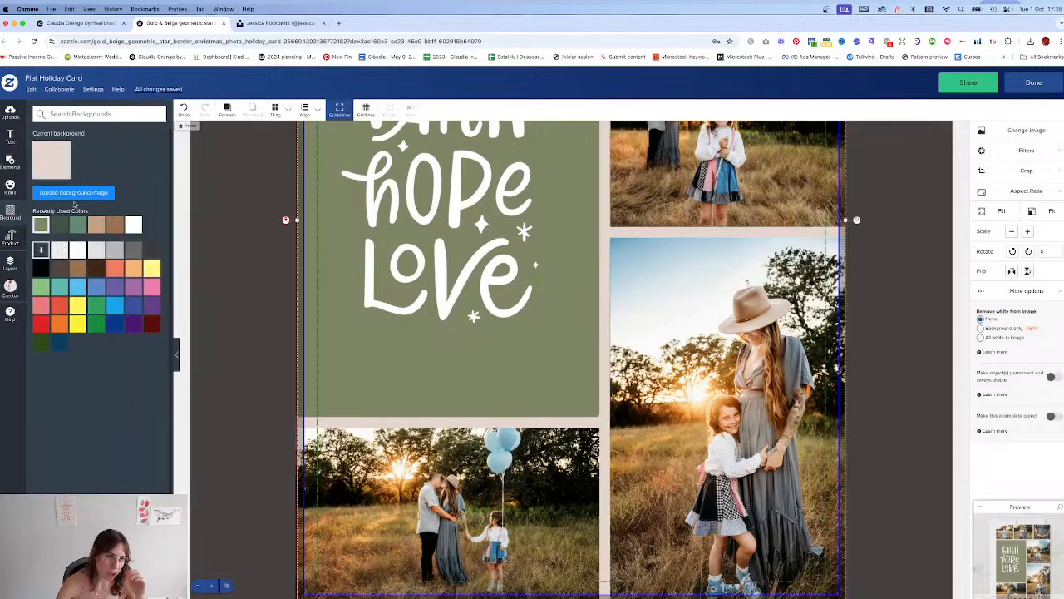
pyautogui.moveTo(50, 170)
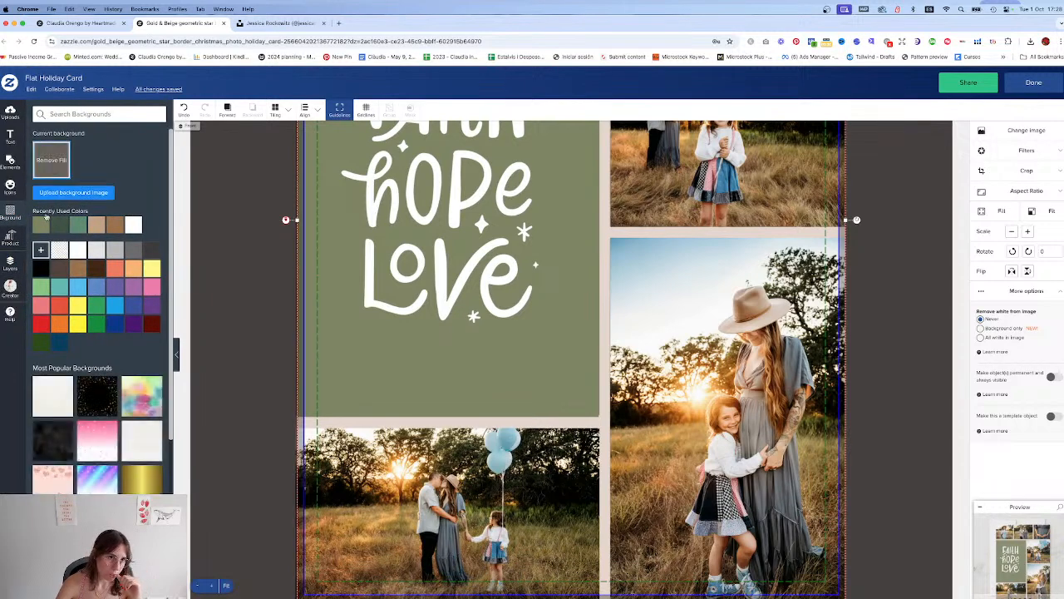
pyautogui.scroll(-2, 45, 217)
pyautogui.click(40, 193)
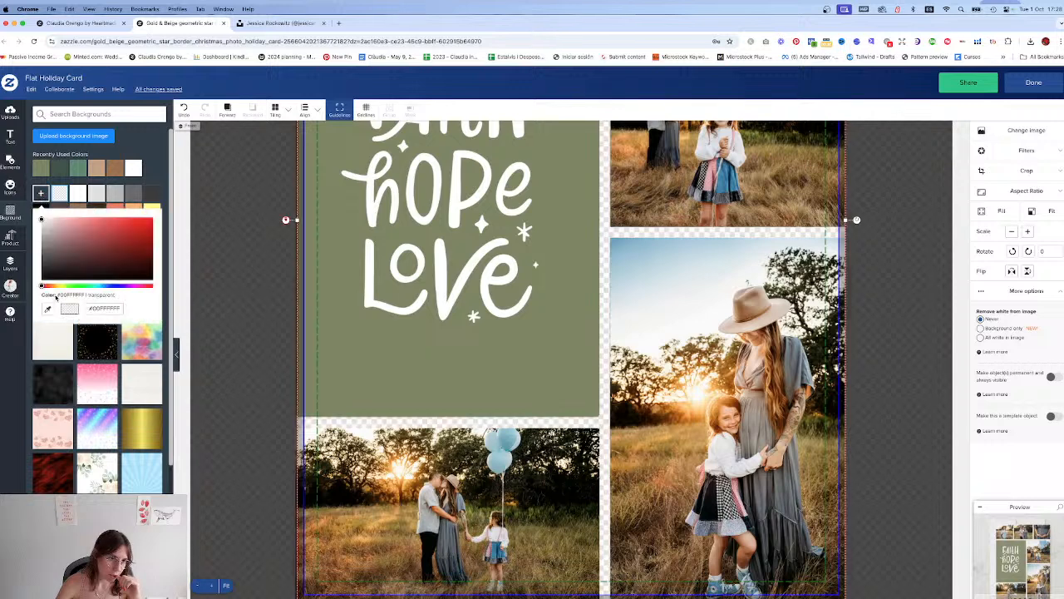
pyautogui.click(47, 308)
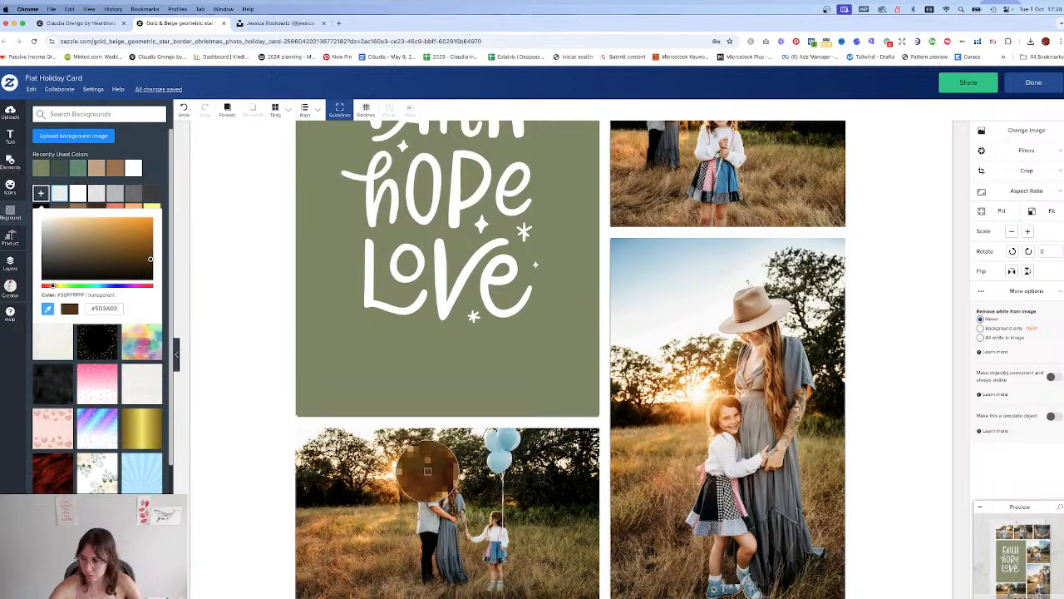
pyautogui.click(426, 471)
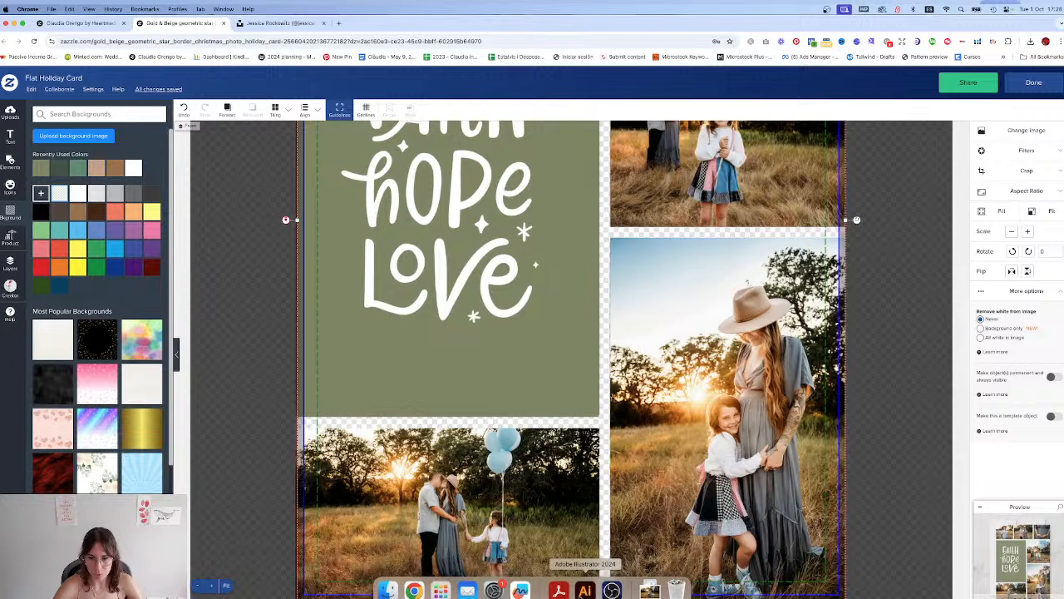
# Step: Switch to Adobe Illustrator to check the gap color in the original green Faith Hope Love card, and return to the Zazzle design in Chrome
pyautogui.click(584, 591)
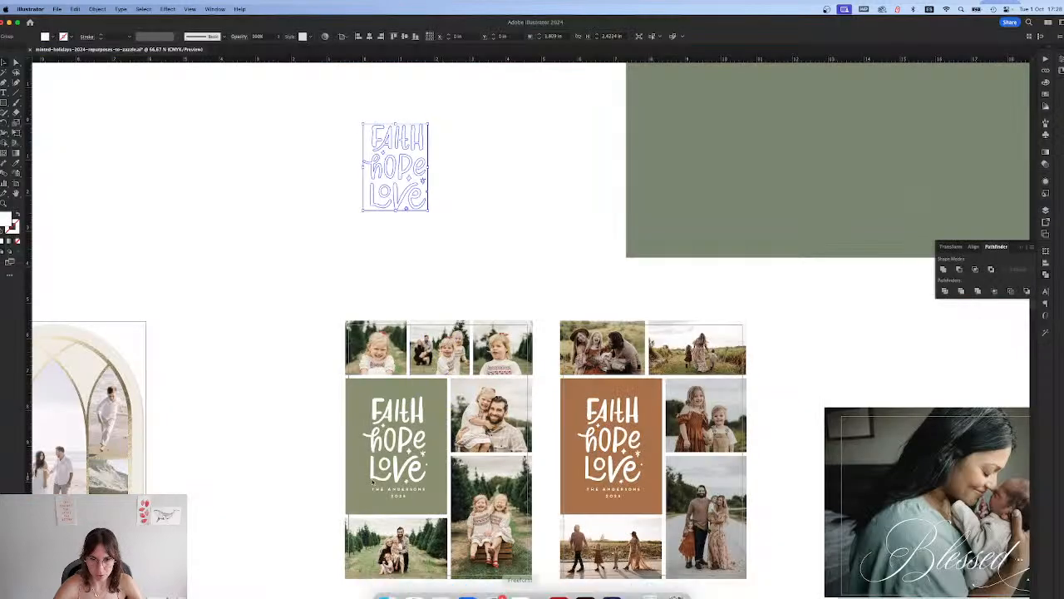
pyautogui.scroll(-2, 434, 499)
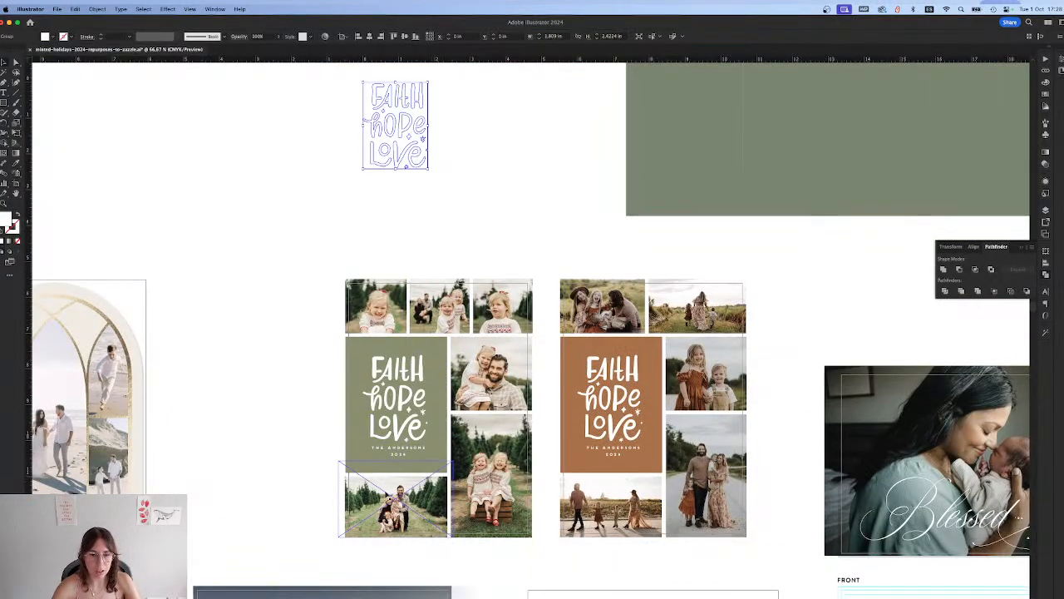
pyautogui.scroll(1, 386, 495)
pyautogui.press('super+Tab')
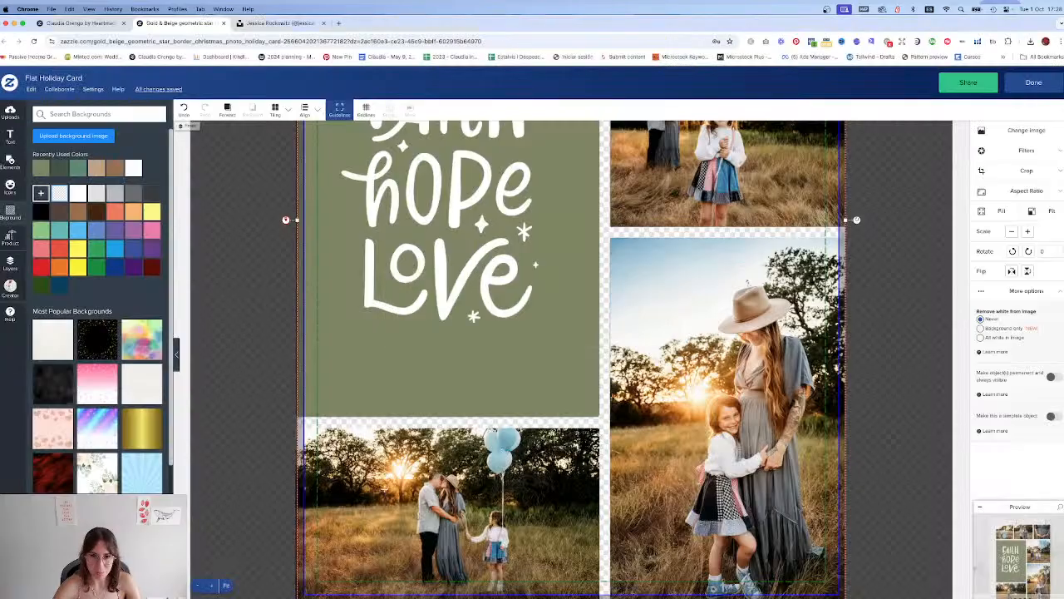
# Step: Set the card background to white and delete the faith hope love lettering PNG reference layer
pyautogui.scroll(-3, 75, 252)
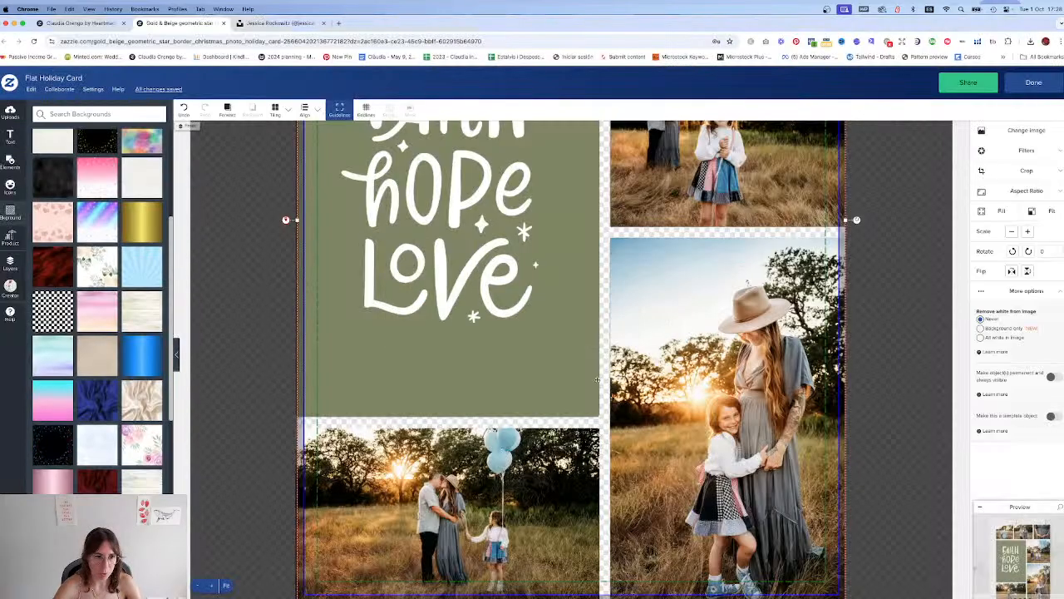
pyautogui.scroll(4, 75, 253)
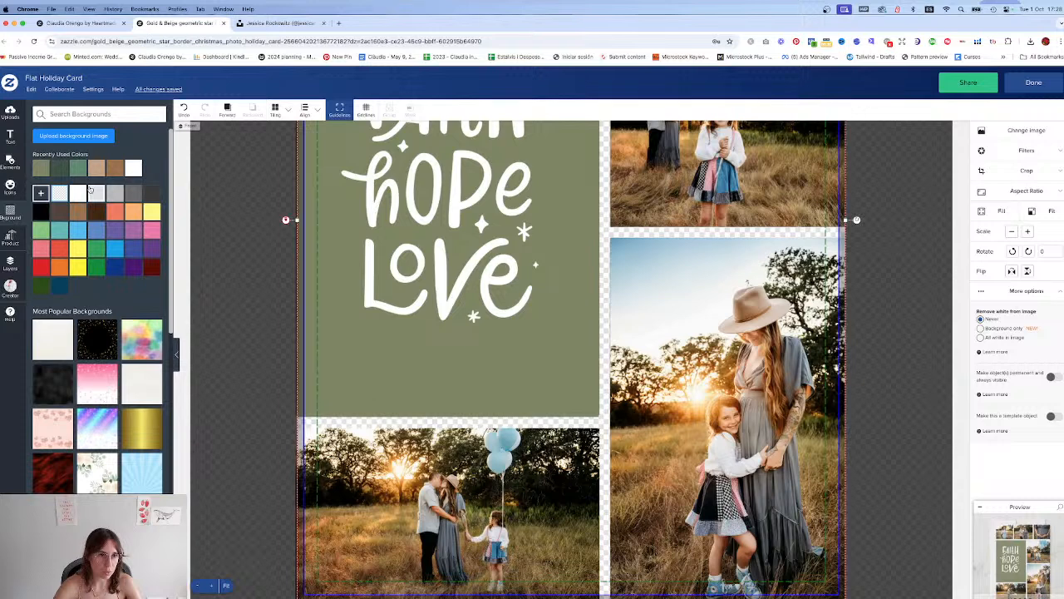
pyautogui.click(133, 170)
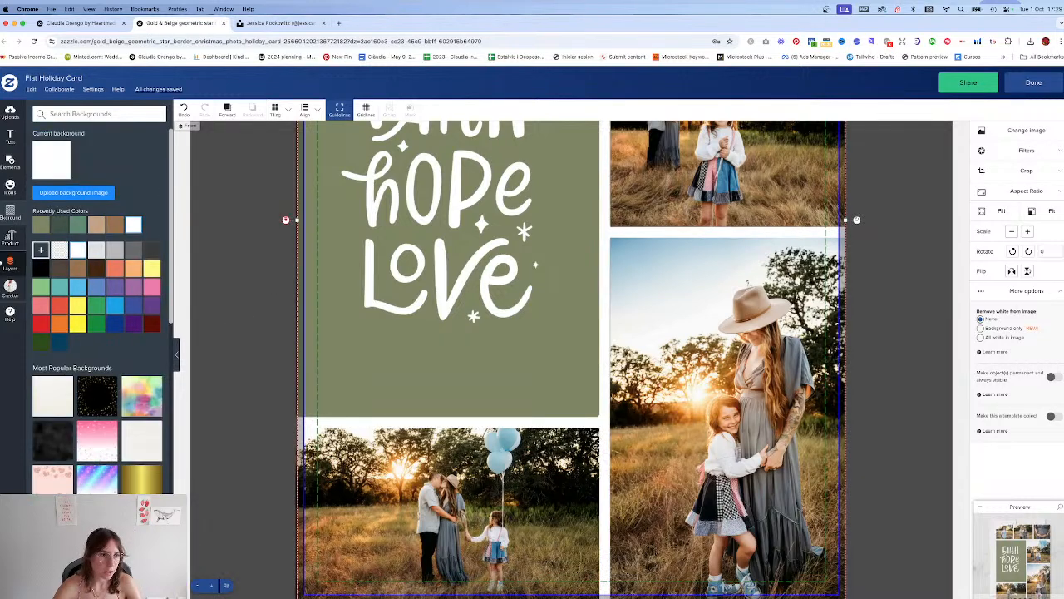
pyautogui.click(10, 263)
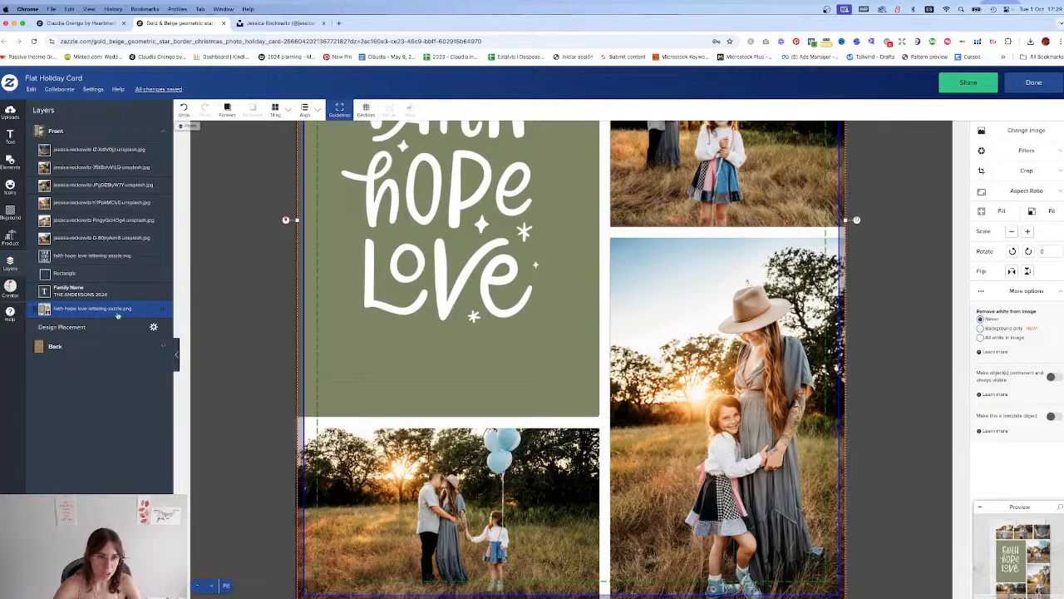
pyautogui.press('Delete')
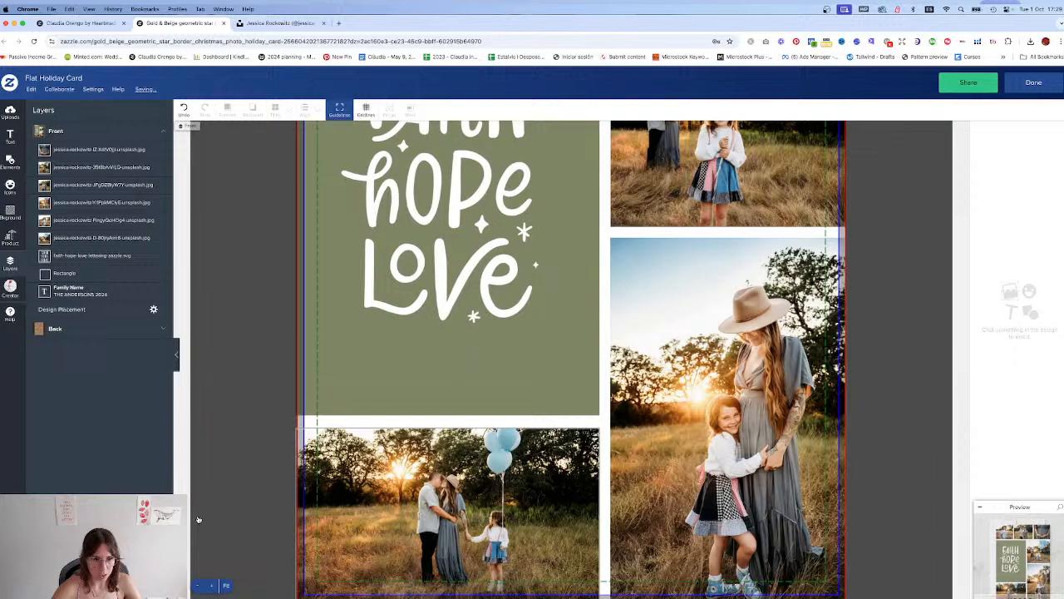
# Step: Move the Family Name text layer above the faith hope love lettering and rectangle layers
pyautogui.click(198, 588)
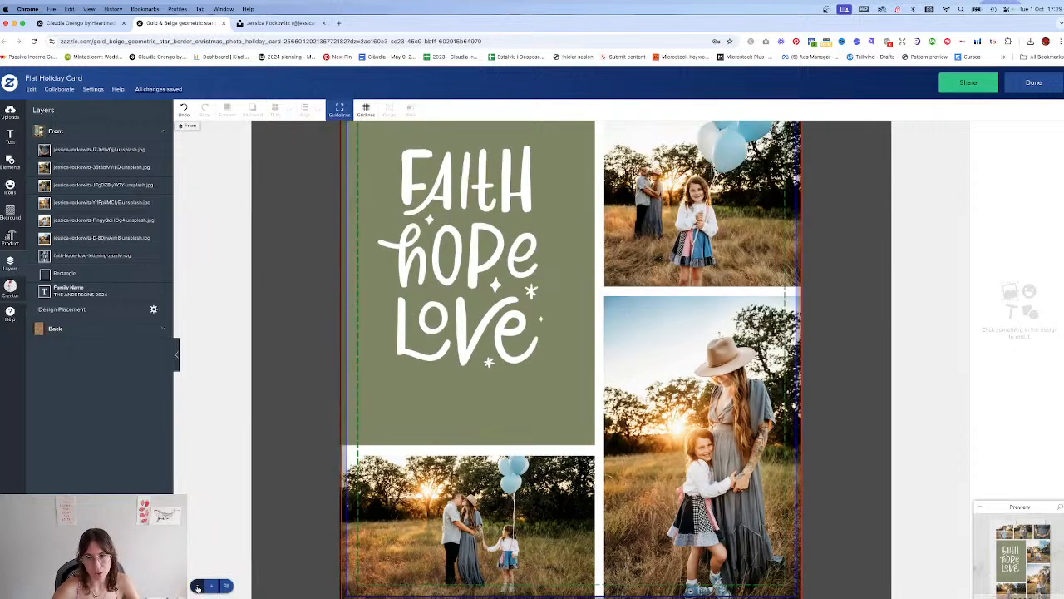
pyautogui.click(197, 588)
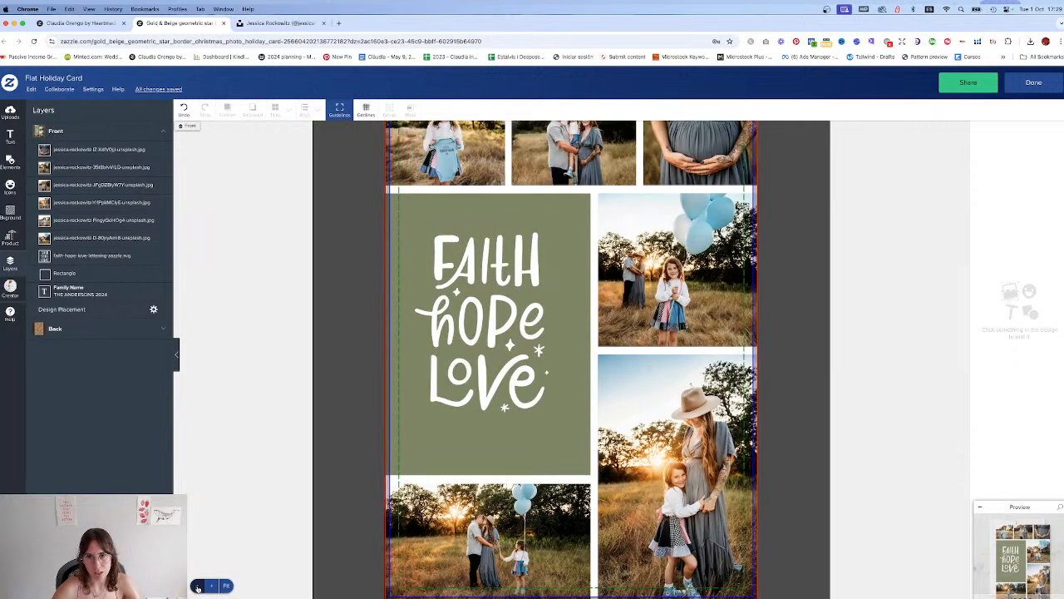
pyautogui.click(198, 588)
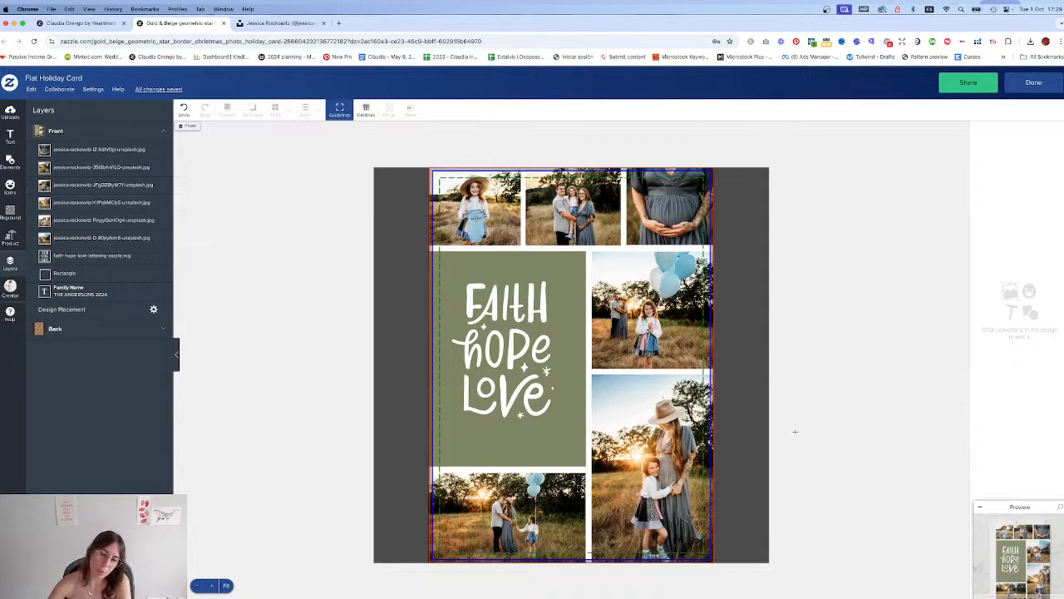
pyautogui.moveTo(76, 294); pyautogui.dragTo(74, 256)
pyautogui.click(74, 255)
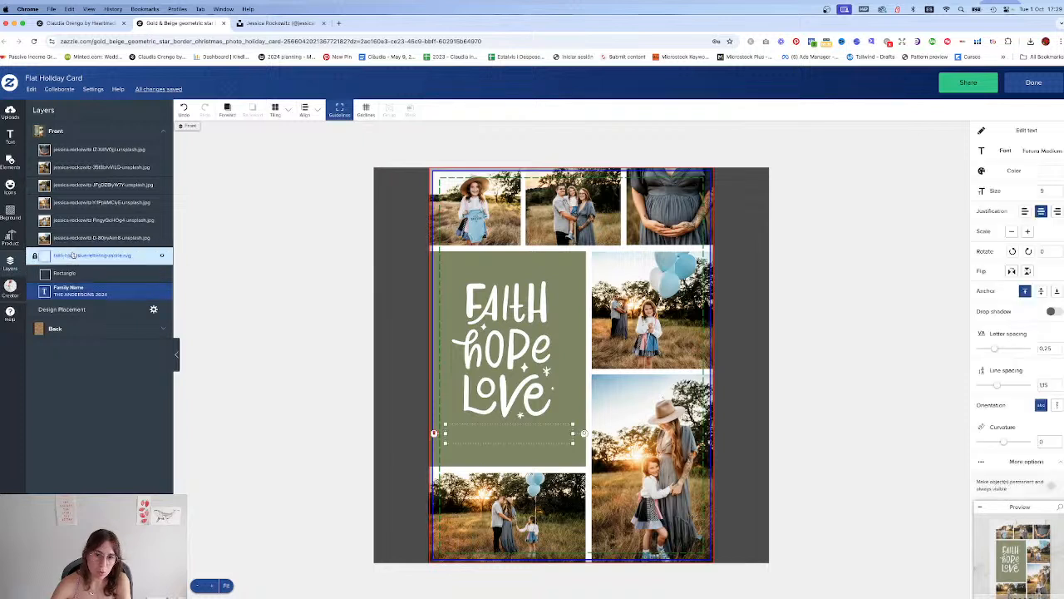
pyautogui.click(288, 351)
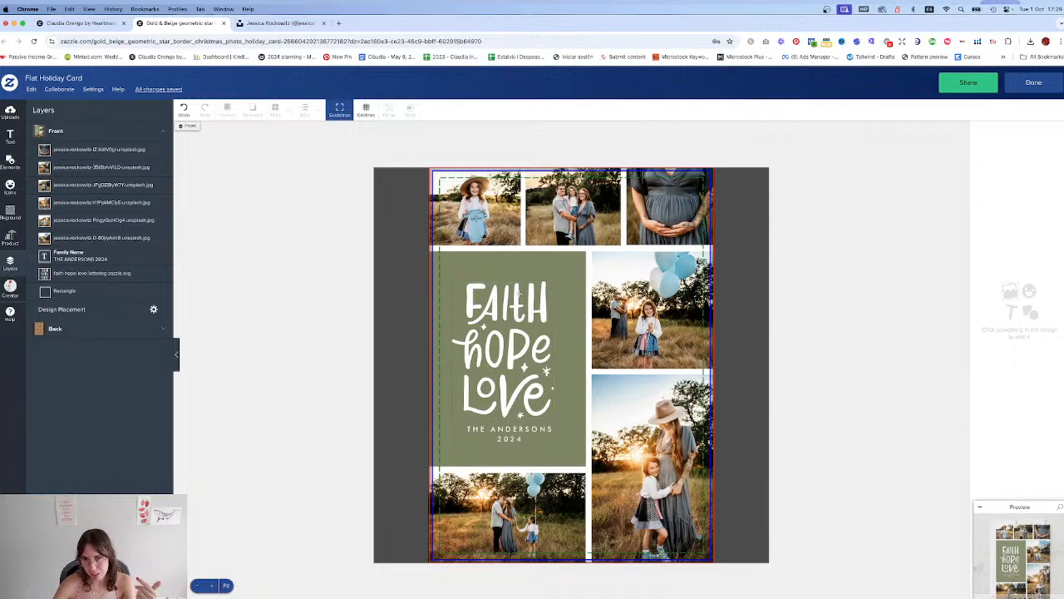
# Step: Fill the green rectangle with a slate gray sampled from the dress in the pregnant belly photo
pyautogui.click(575, 265)
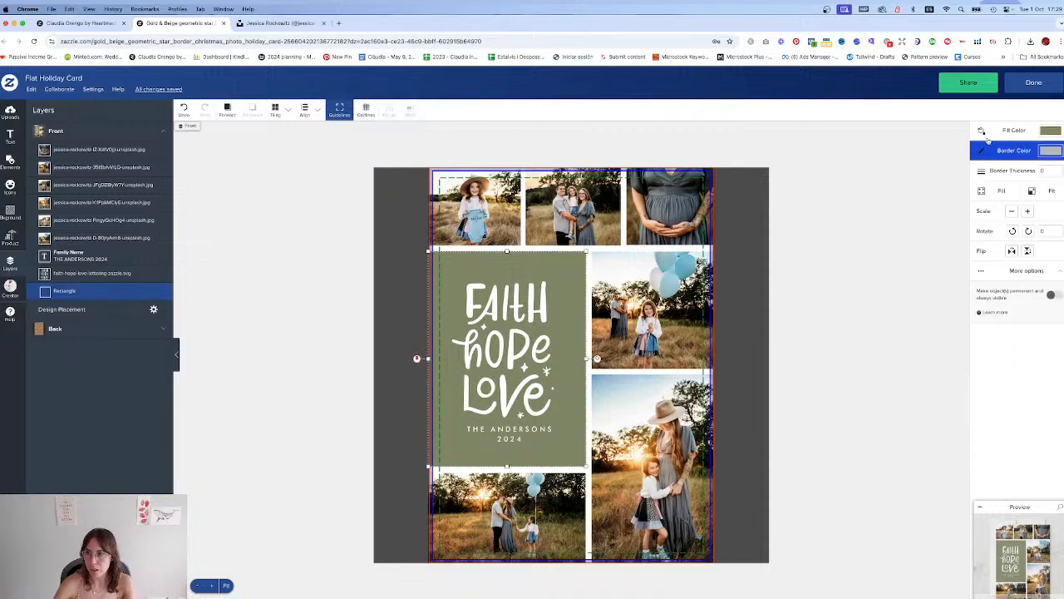
pyautogui.click(1021, 130)
pyautogui.click(983, 267)
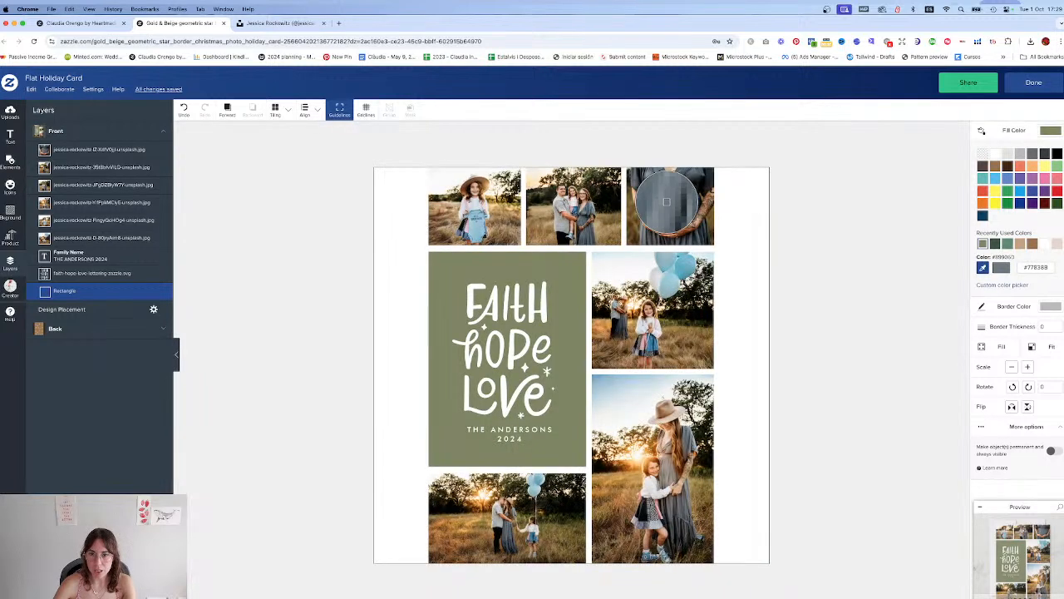
pyautogui.click(666, 201)
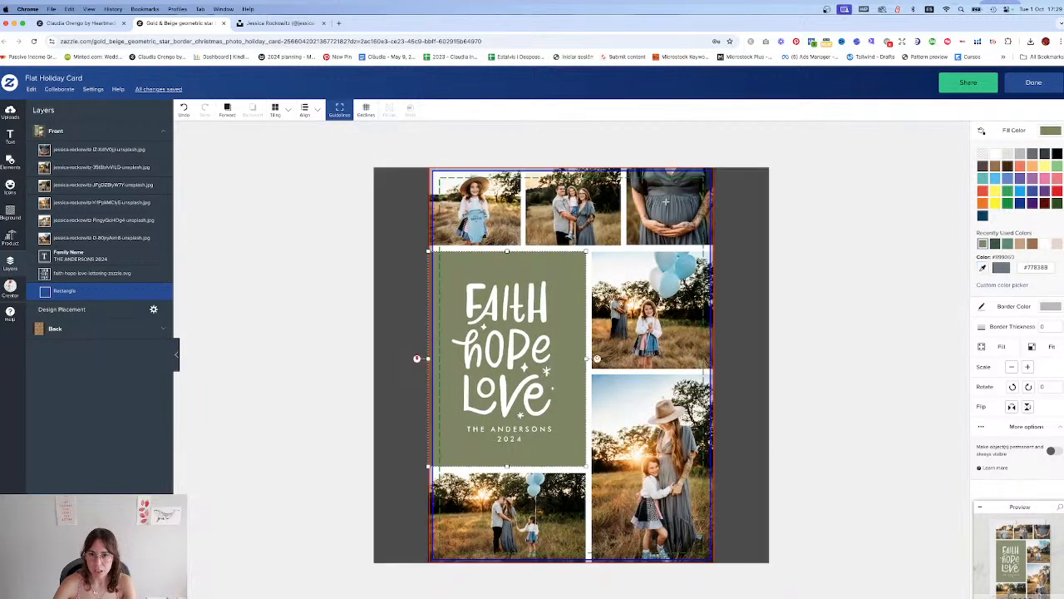
pyautogui.click(754, 272)
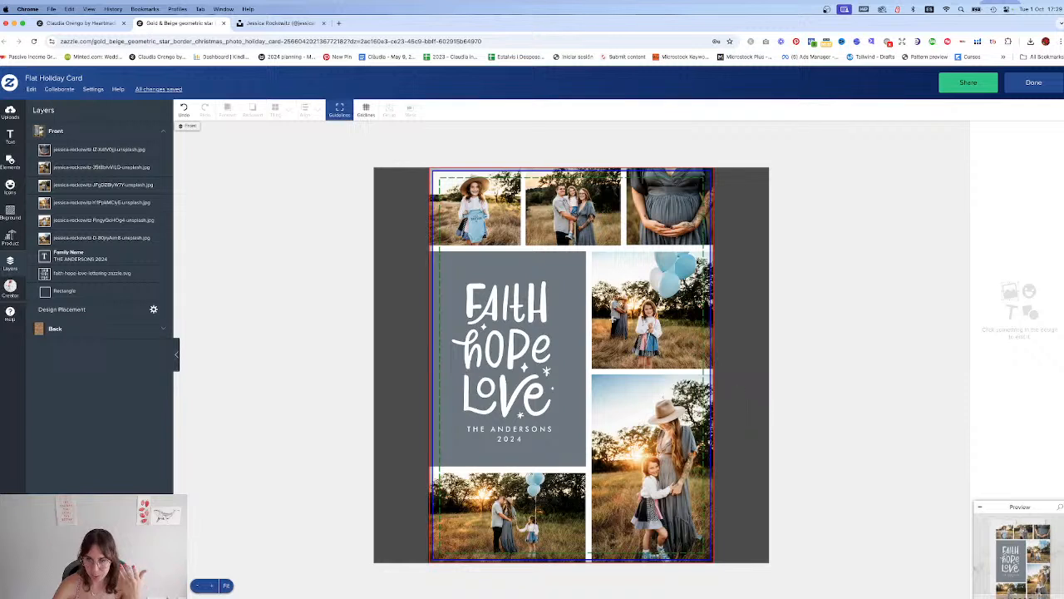
# Step: Review the template settings of the Family Name text and try nudging the faith hope love lettering within the gray rectangle
pyautogui.click(507, 353)
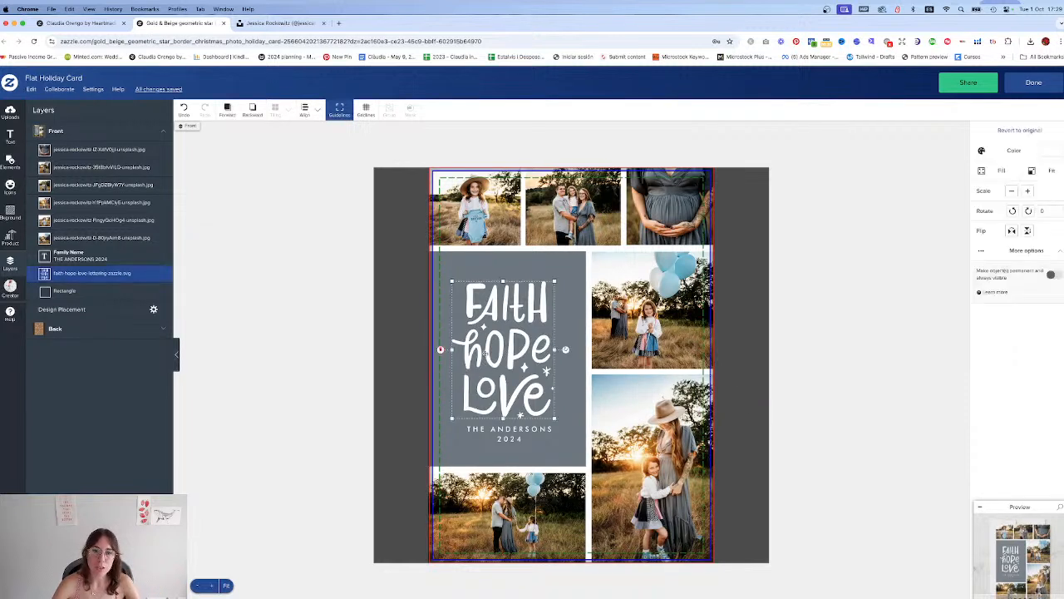
pyautogui.click(509, 434)
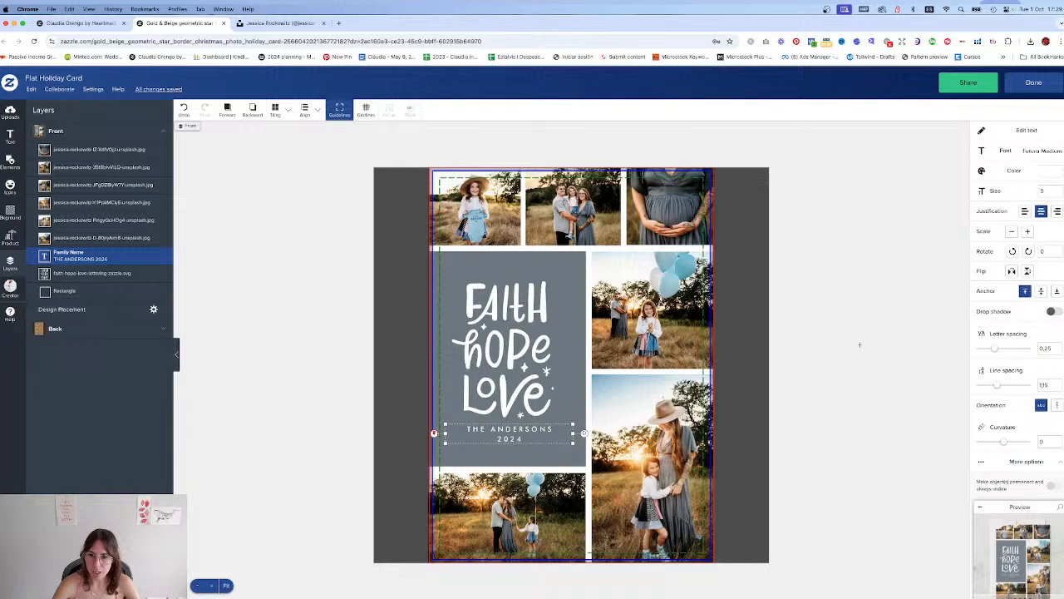
pyautogui.scroll(-3, 1012, 386)
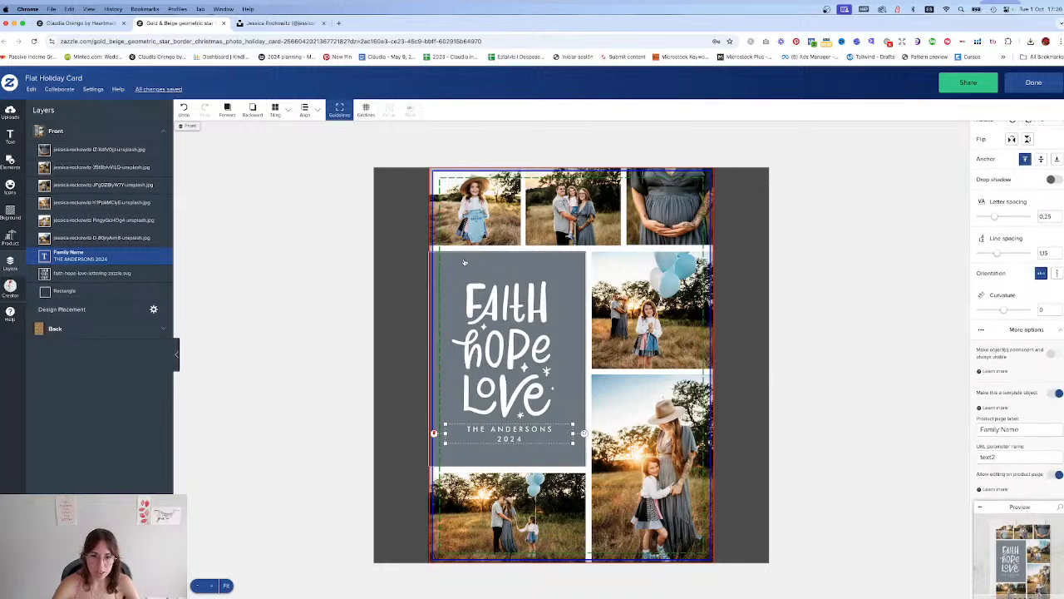
pyautogui.click(503, 320)
pyautogui.moveTo(505, 318); pyautogui.dragTo(506, 320)
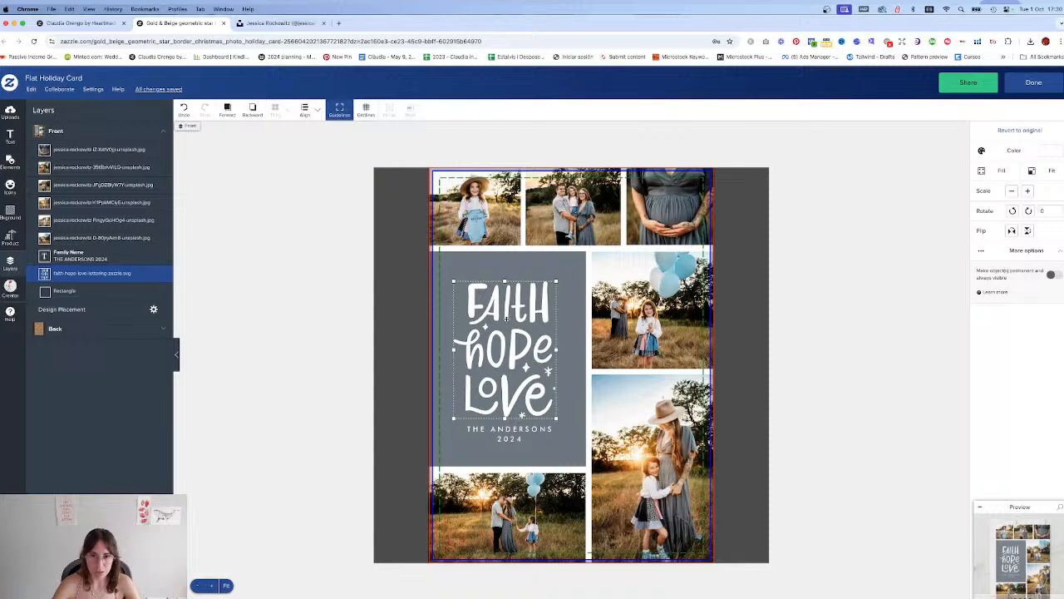
# Step: Make the photo of the girl in the hat a template object and review its product page and fill options
pyautogui.click(465, 206)
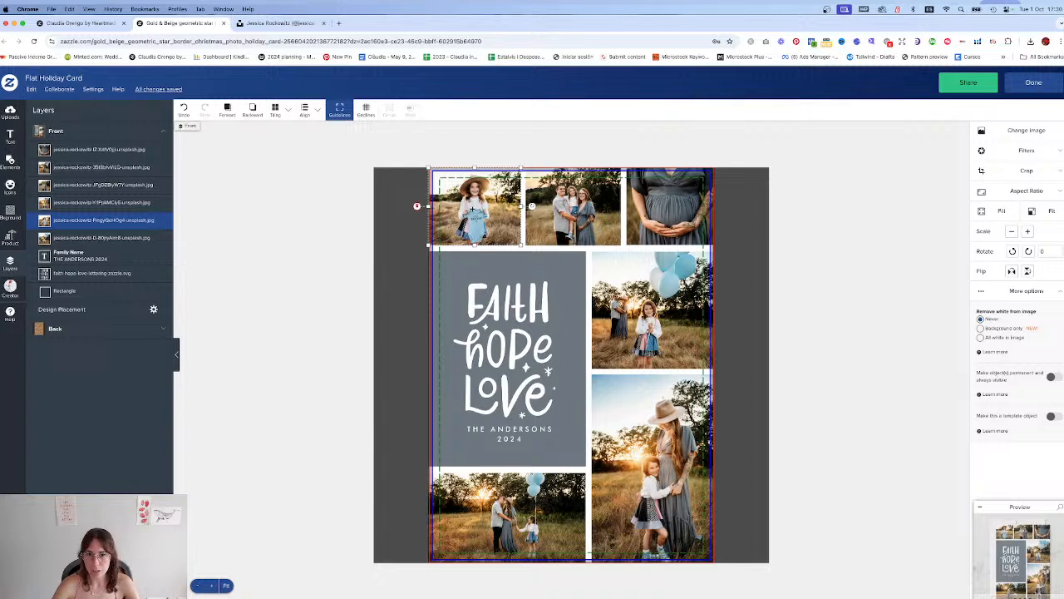
pyautogui.click(1051, 415)
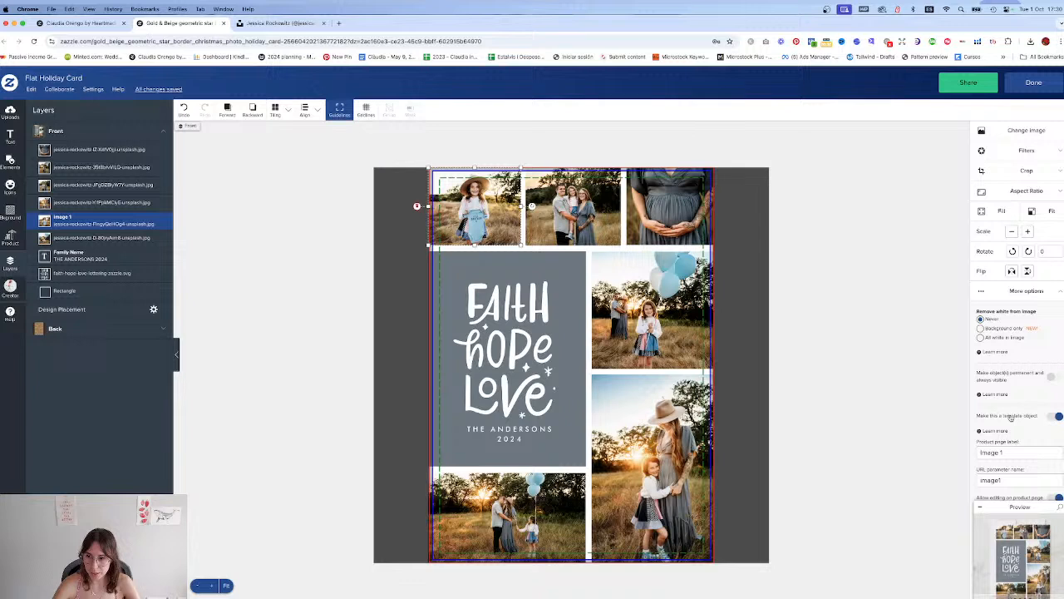
pyautogui.scroll(-1, 1007, 419)
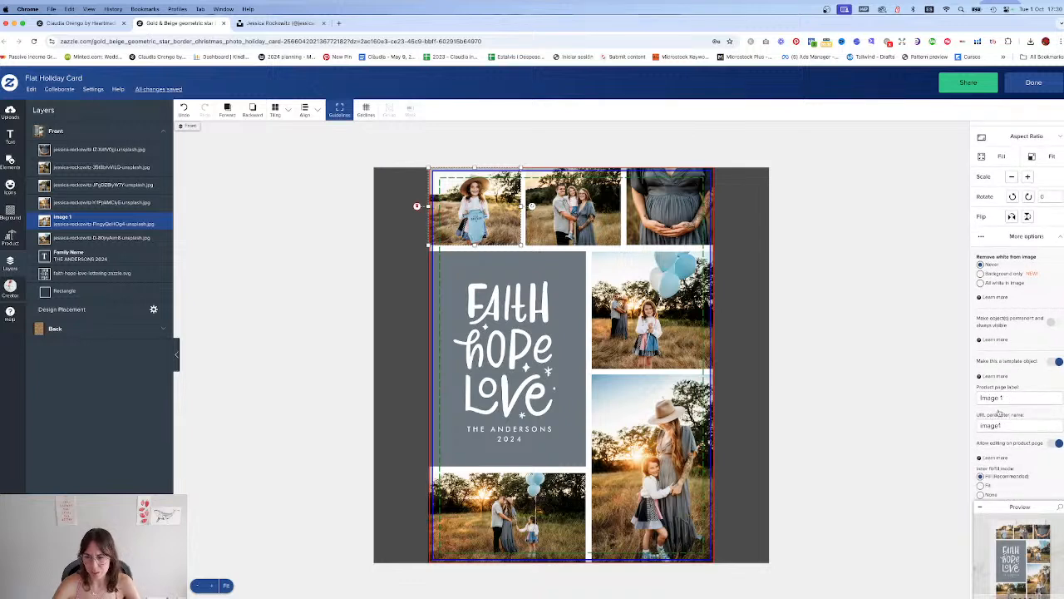
pyautogui.scroll(-1, 1009, 437)
pyautogui.scroll(-1, 1010, 434)
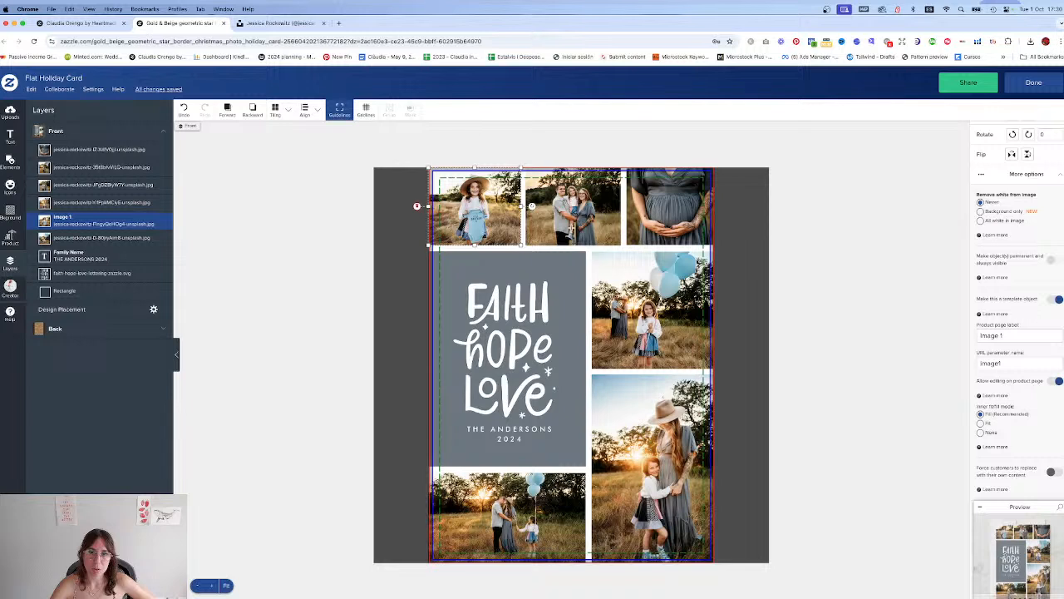
# Step: Make the family-of-three photo and the pregnant belly photo in the card's upper row template objects
pyautogui.click(571, 231)
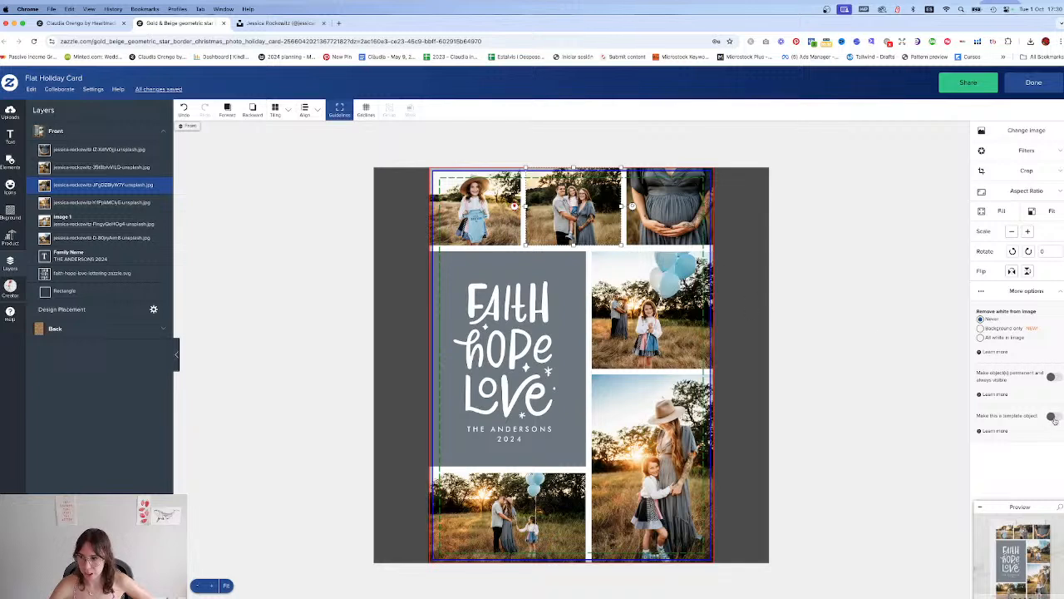
pyautogui.click(1052, 417)
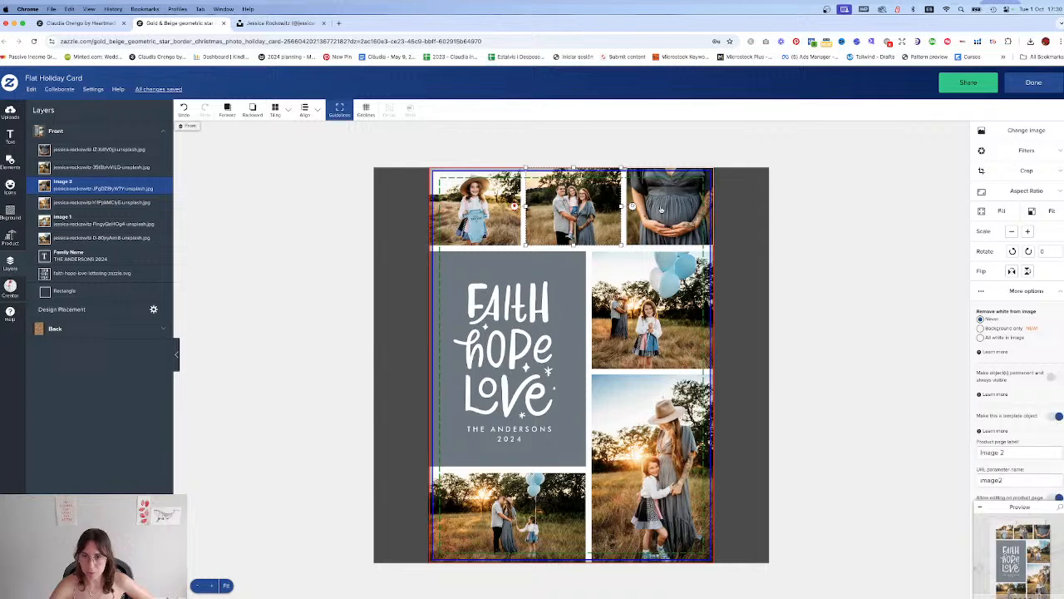
pyautogui.click(663, 210)
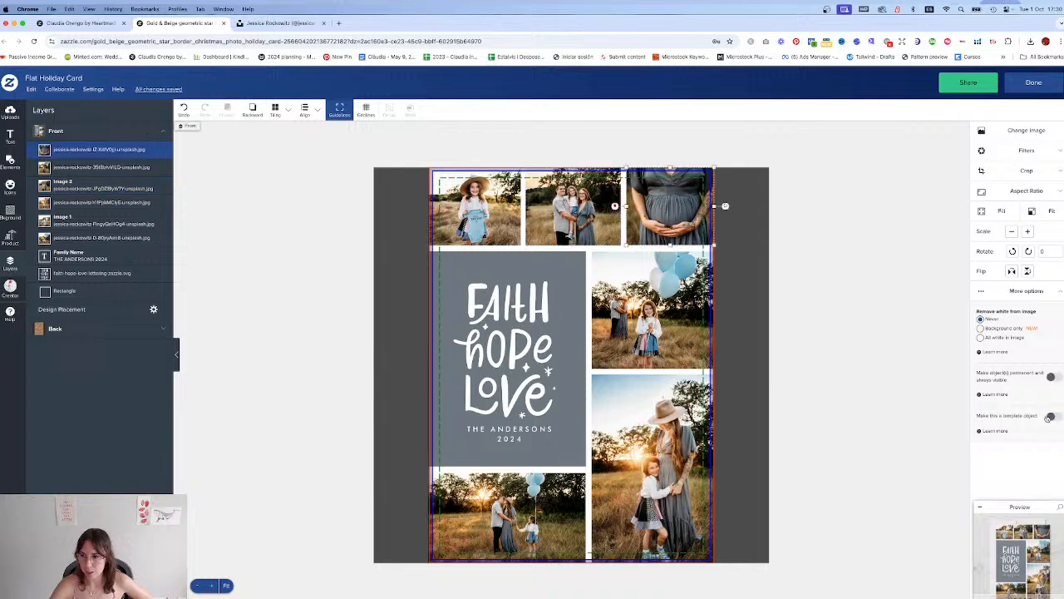
pyautogui.click(1051, 417)
# Step: Make the balloon girl photo, the tall mother-and-daughter photo, and the wide family photo below the lettering template objects
pyautogui.click(666, 346)
pyautogui.click(1052, 417)
pyautogui.click(655, 469)
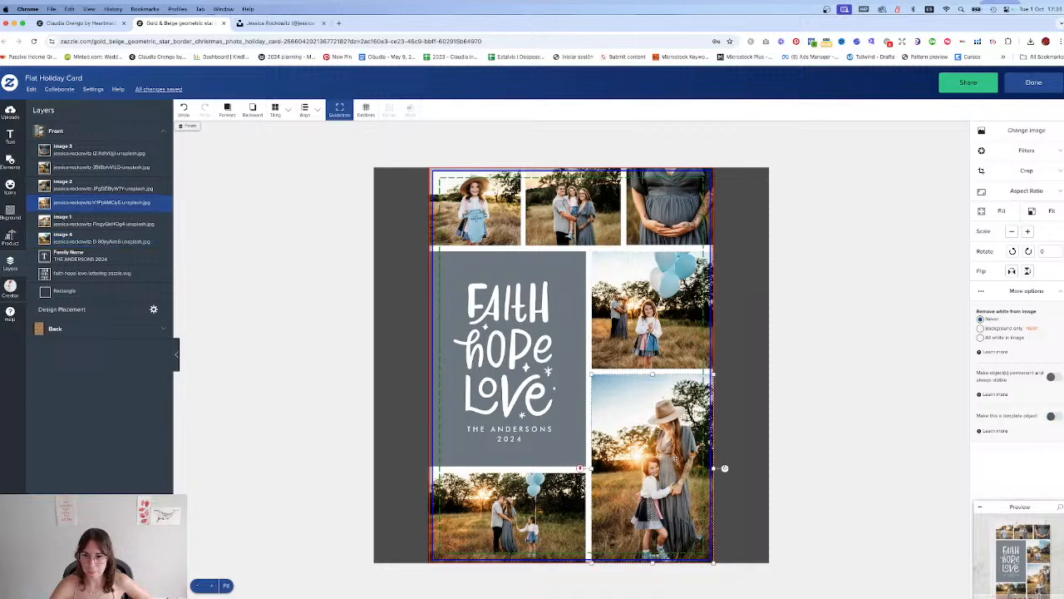
pyautogui.click(1052, 417)
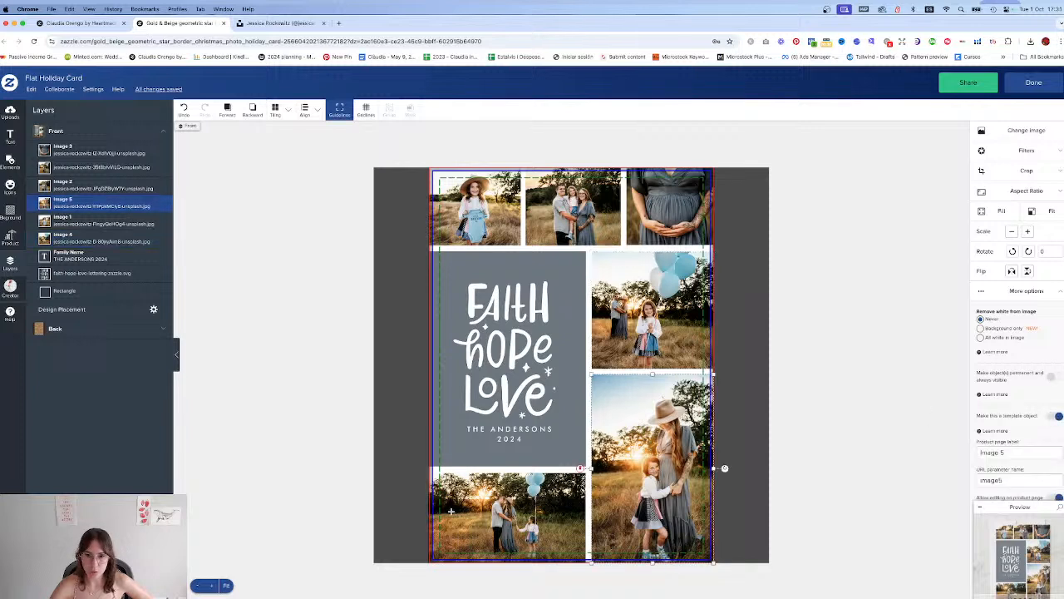
pyautogui.click(516, 488)
pyautogui.click(1050, 417)
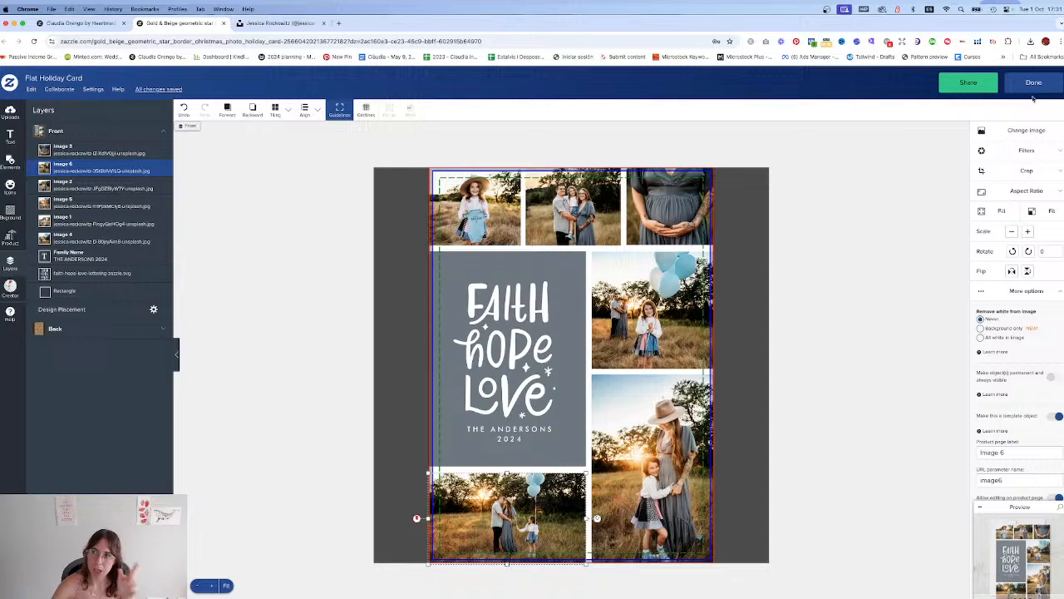
# Step: Replace the geometric star pattern on the card's back with white-stars-snow-christmas-holidays-stock.png and preview the front and back together
pyautogui.click(83, 328)
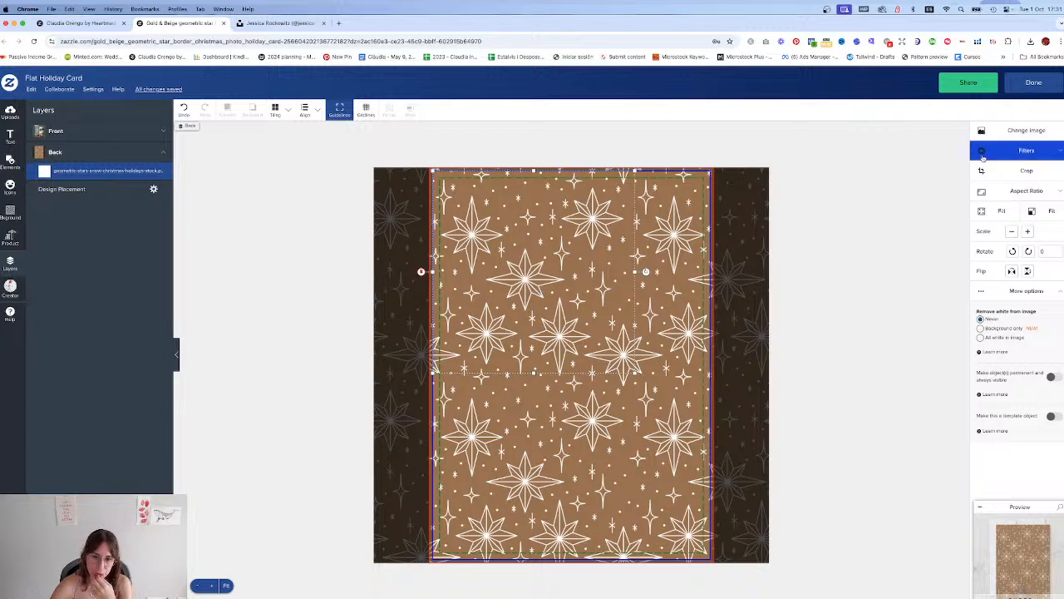
pyautogui.click(1028, 132)
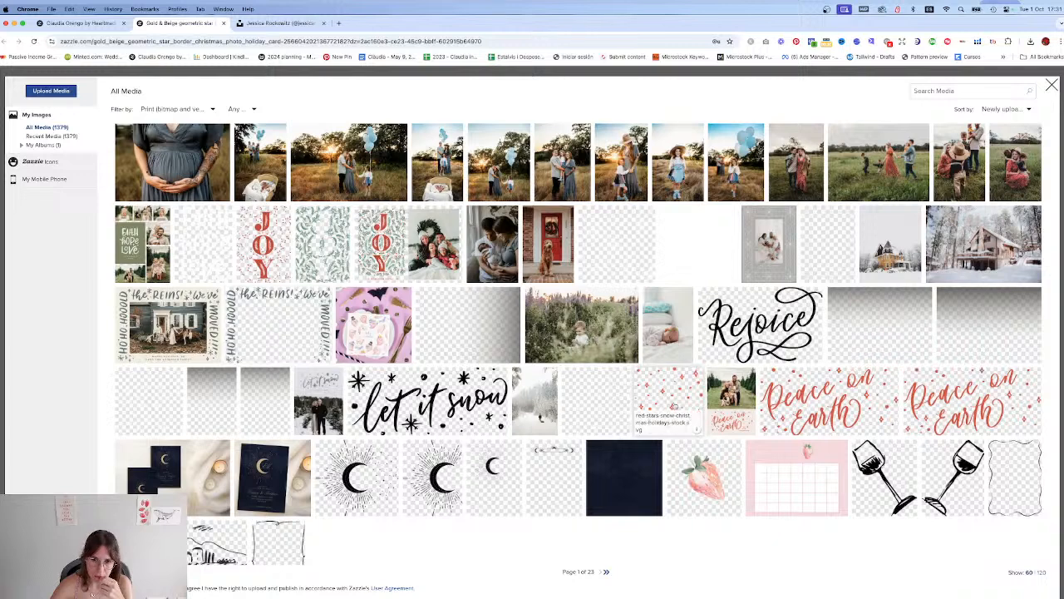
pyautogui.click(602, 400)
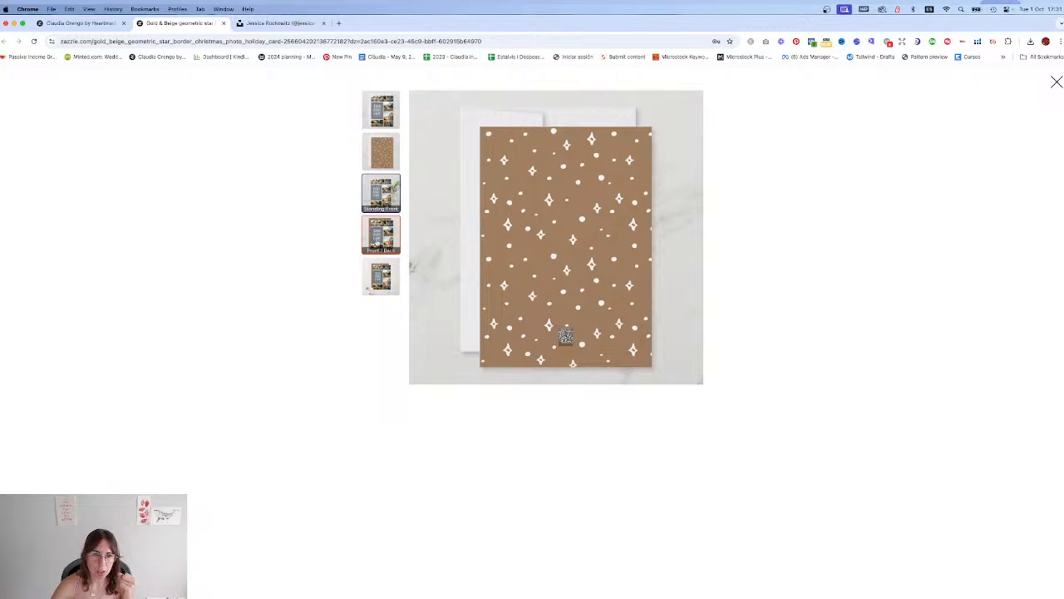
pyautogui.click(380, 237)
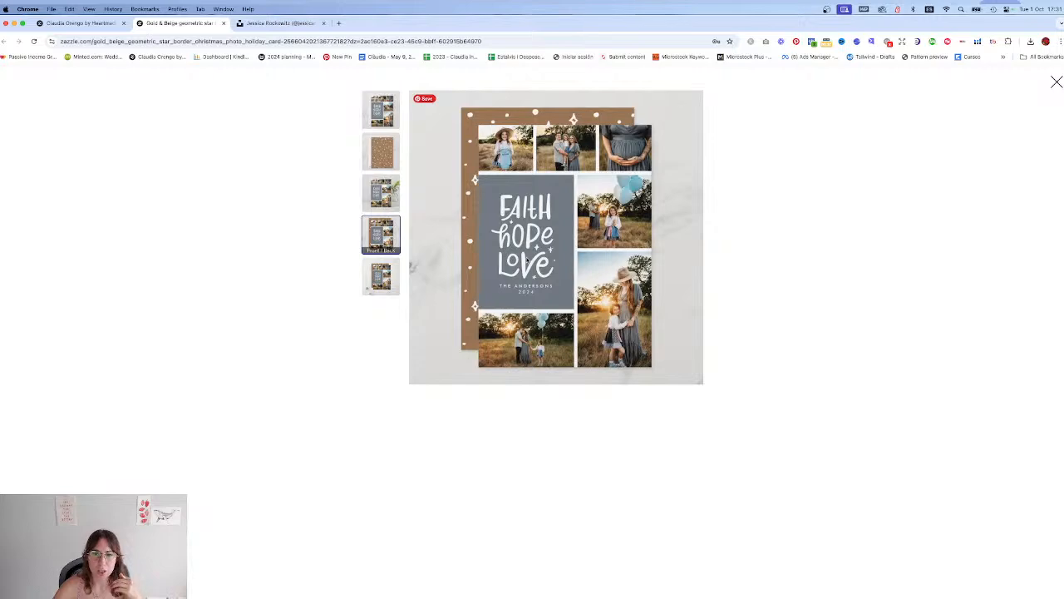
pyautogui.click(1057, 82)
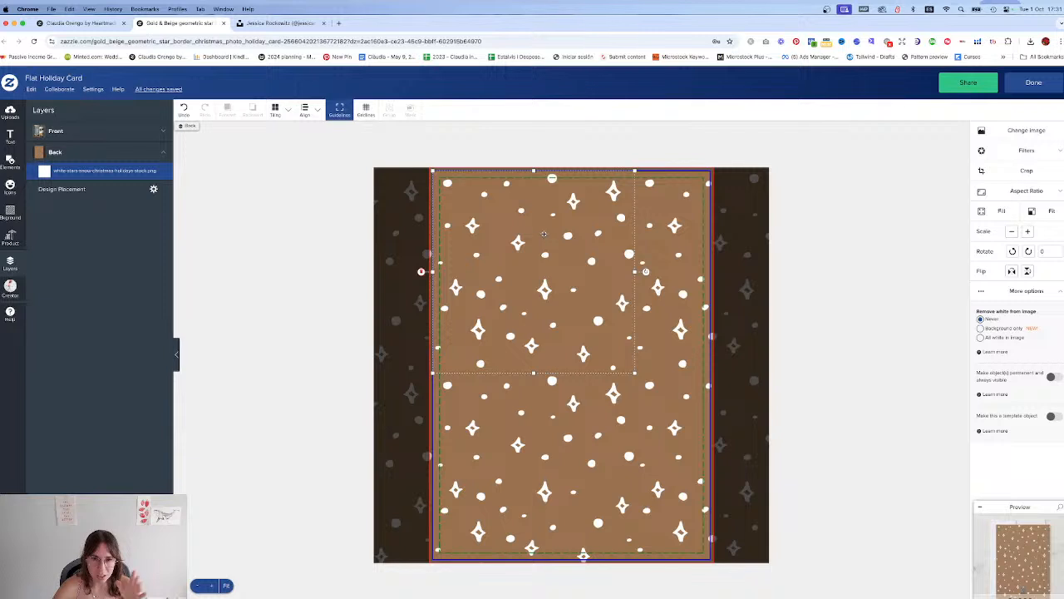
# Step: Set the back's background to the recently used slate gray that matches the front panel
pyautogui.click(59, 157)
pyautogui.click(59, 157)
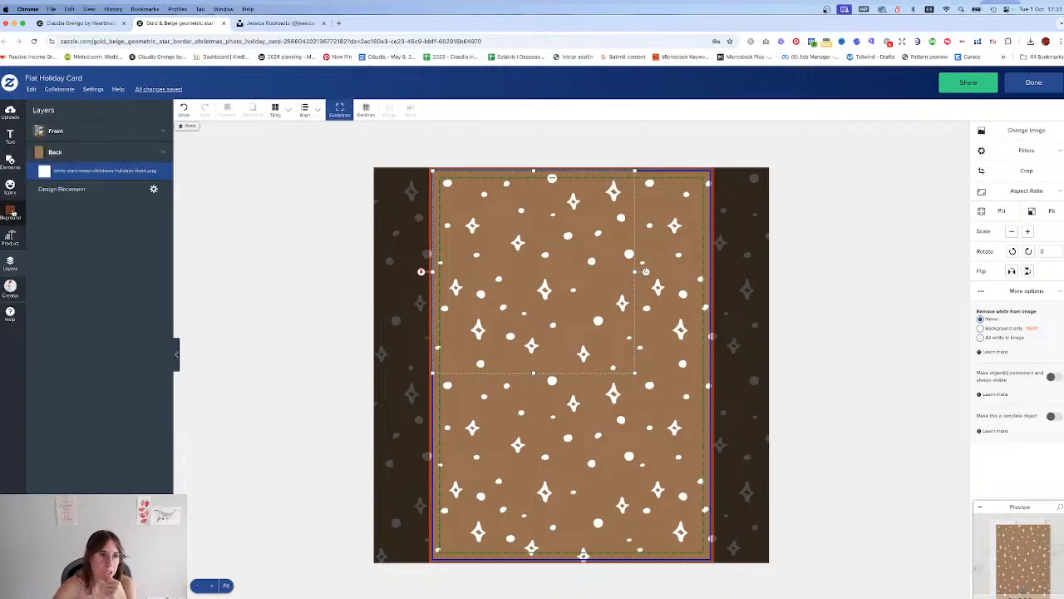
pyautogui.click(10, 213)
pyautogui.click(50, 225)
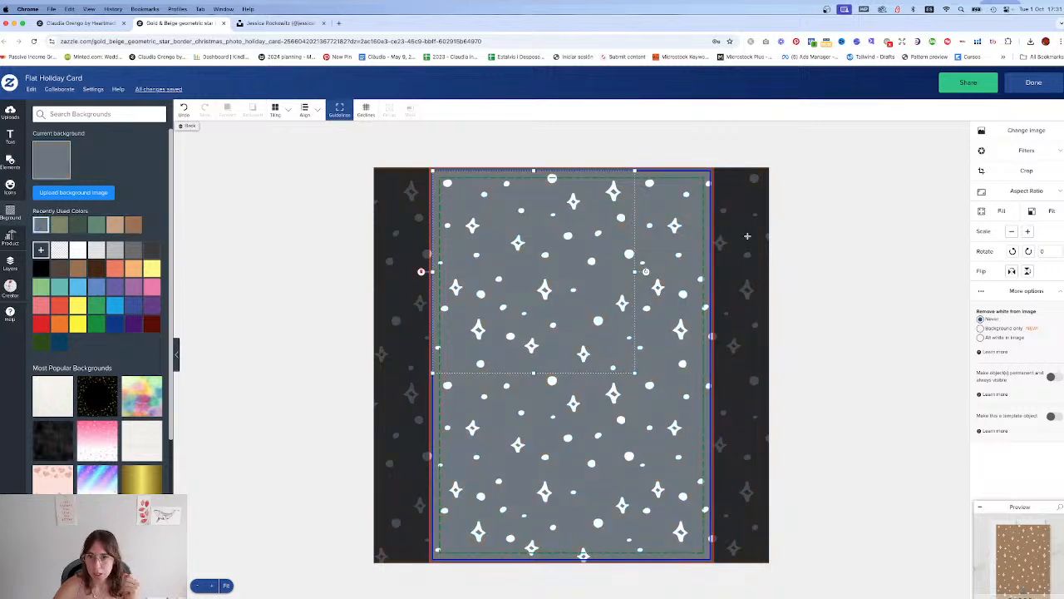
pyautogui.click(1034, 82)
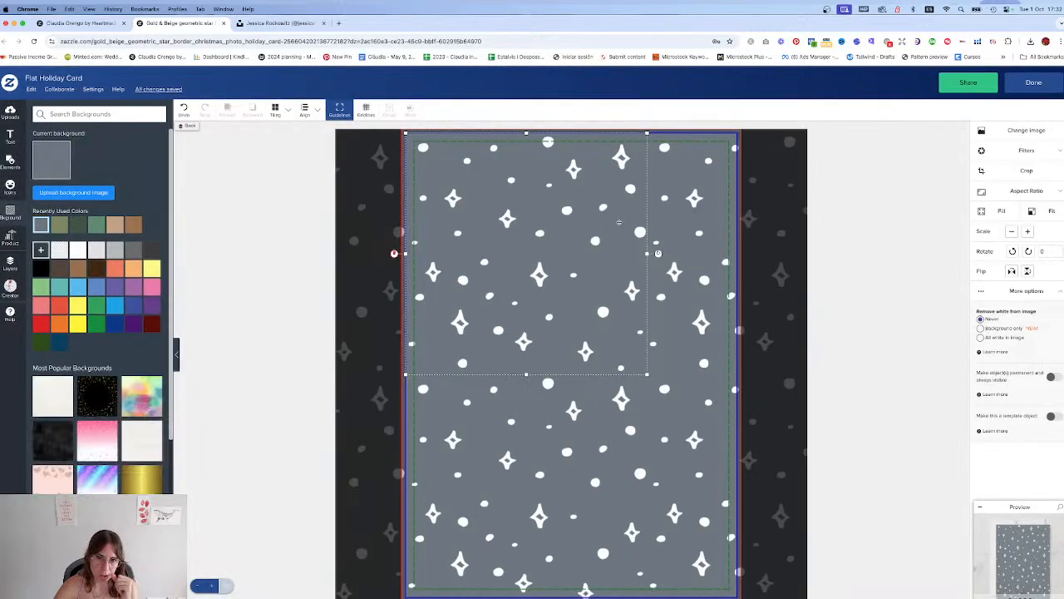
# Step: Reduce the back star pattern's tile size to 2.24 by 2.24 in and preview the card's front and back together
pyautogui.click(276, 111)
pyautogui.click(515, 151)
pyautogui.click(515, 153)
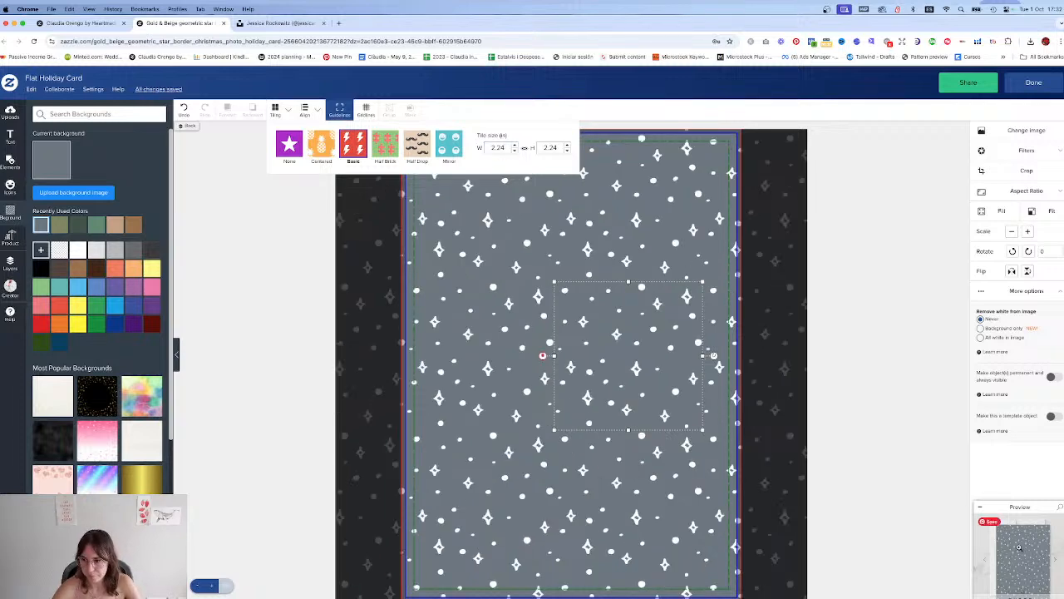
pyautogui.click(989, 519)
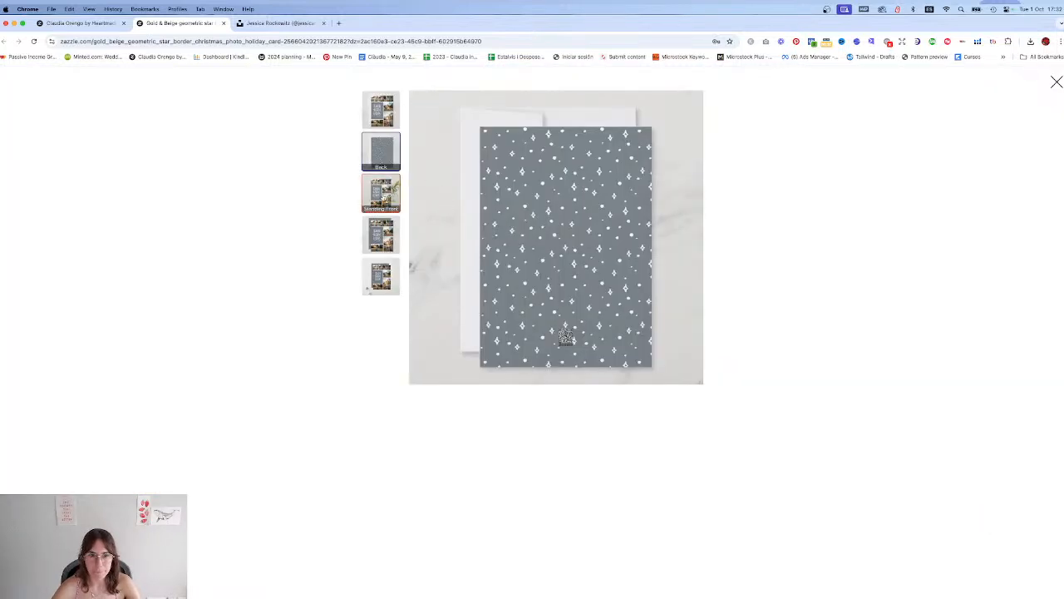
pyautogui.click(381, 234)
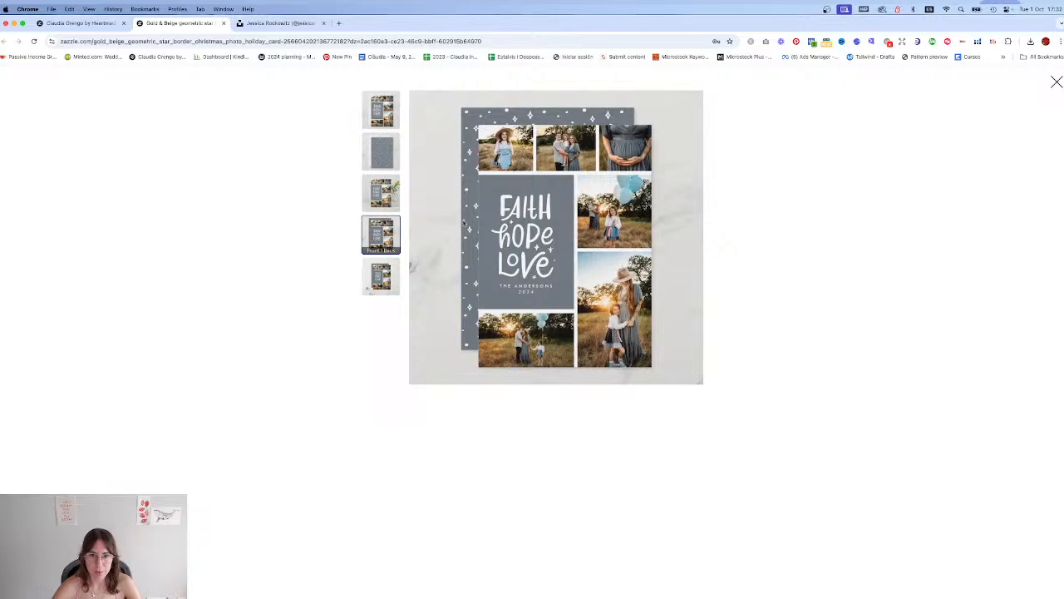
pyautogui.click(1057, 83)
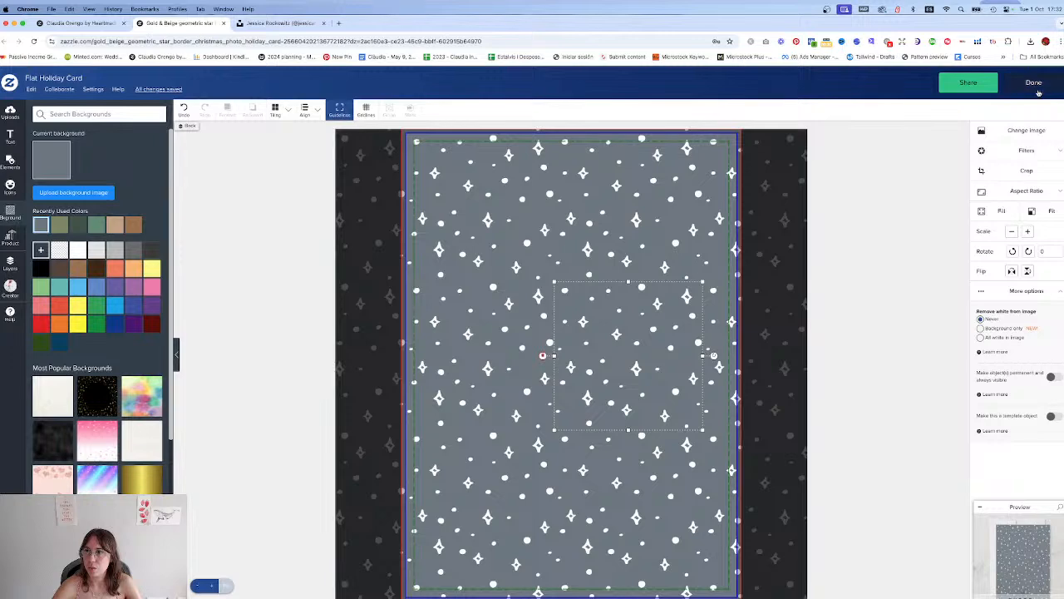
# Step: Finish the design and replace Image 3 with the snowy house photo through the product page's template personalization
pyautogui.click(1037, 90)
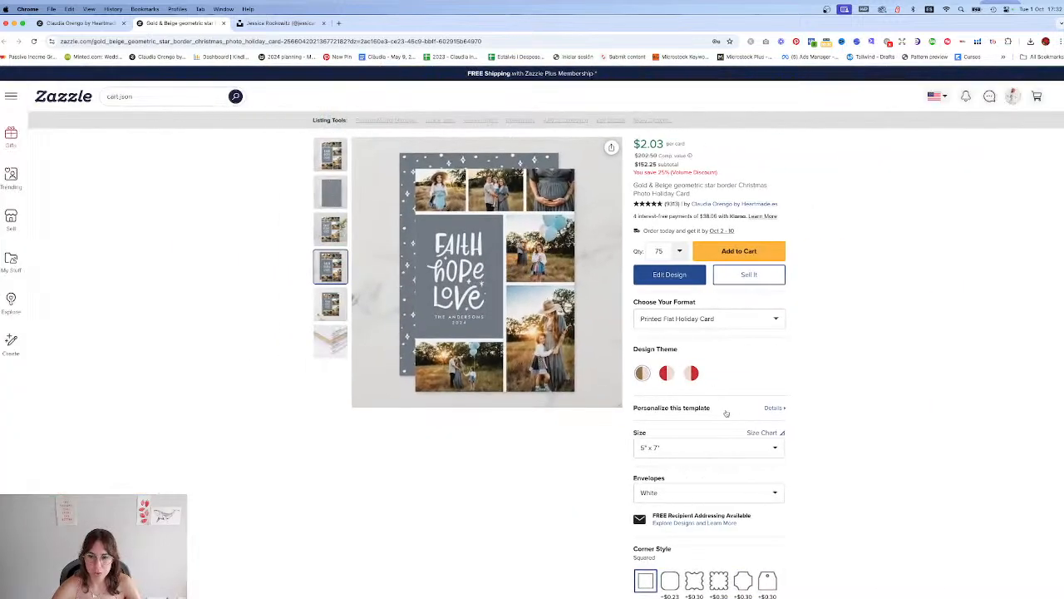
pyautogui.click(725, 410)
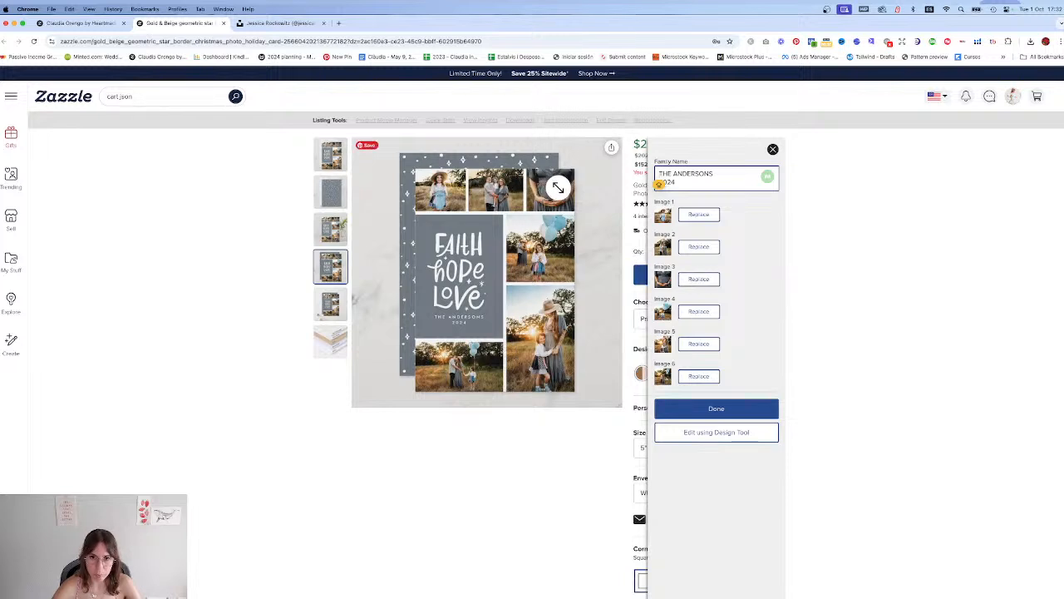
pyautogui.click(697, 280)
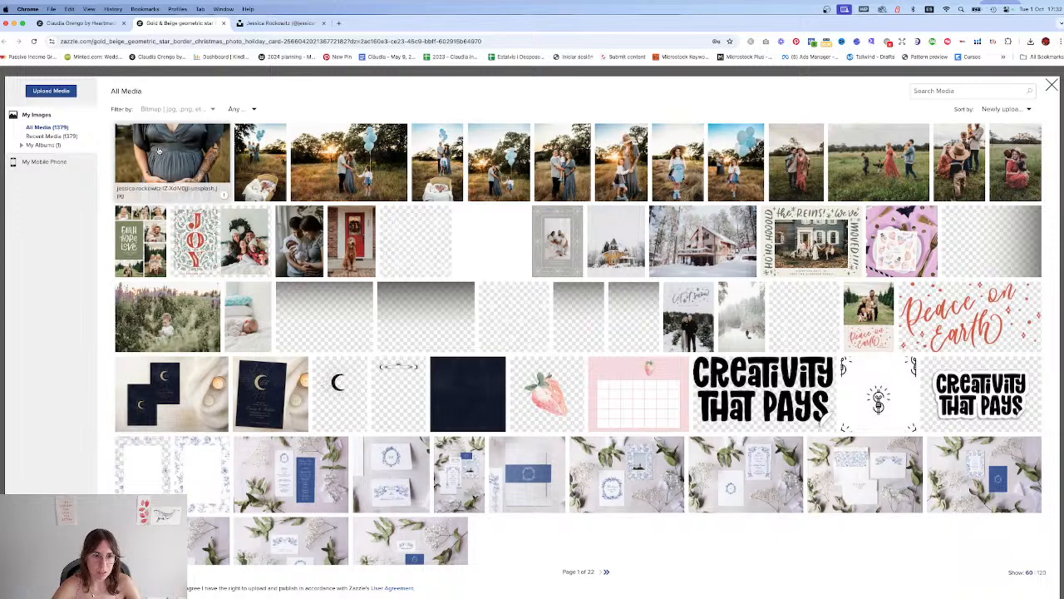
pyautogui.click(158, 150)
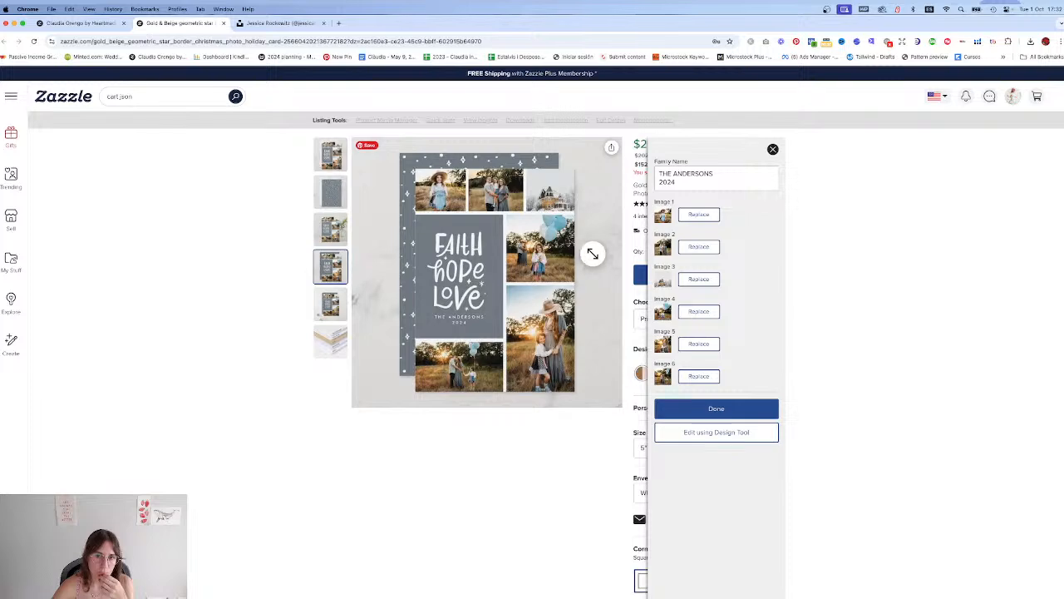
# Step: Reopen the design for editing and reposition the snowy house photo upward inside the Image 3 crop on the front
pyautogui.click(739, 433)
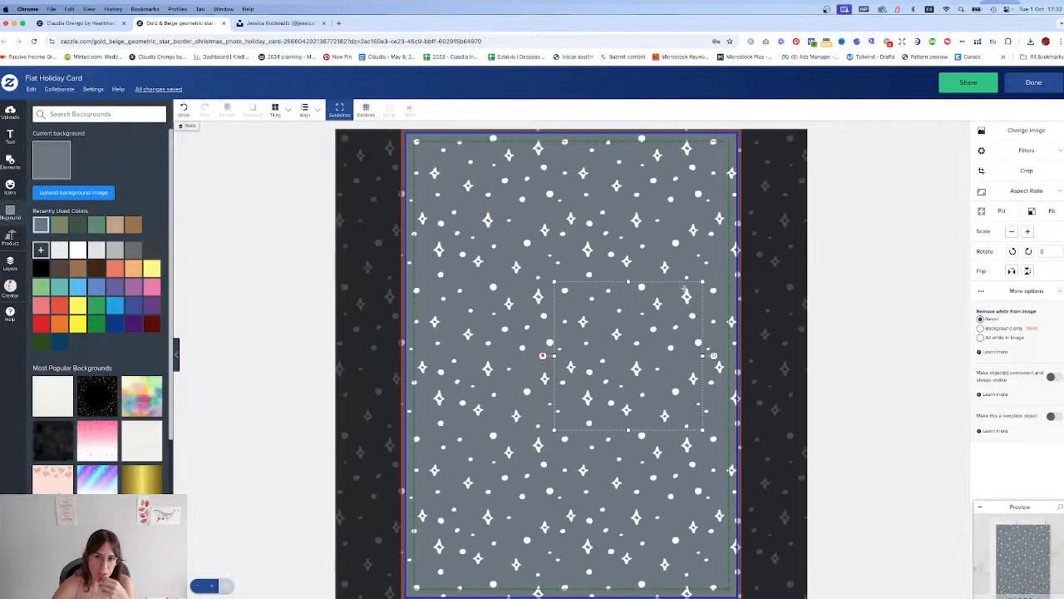
pyautogui.click(10, 263)
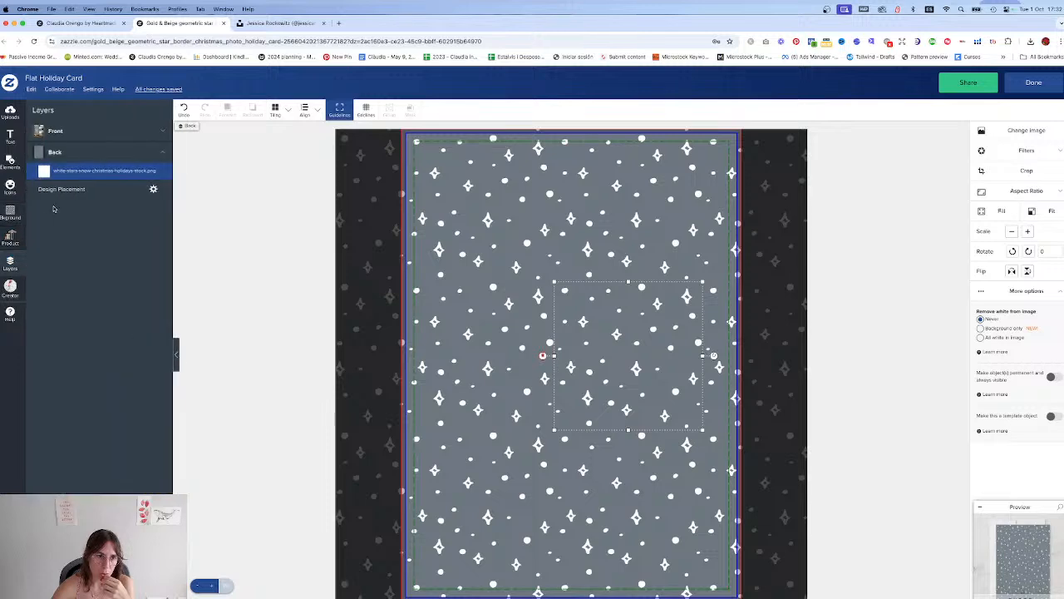
pyautogui.click(65, 133)
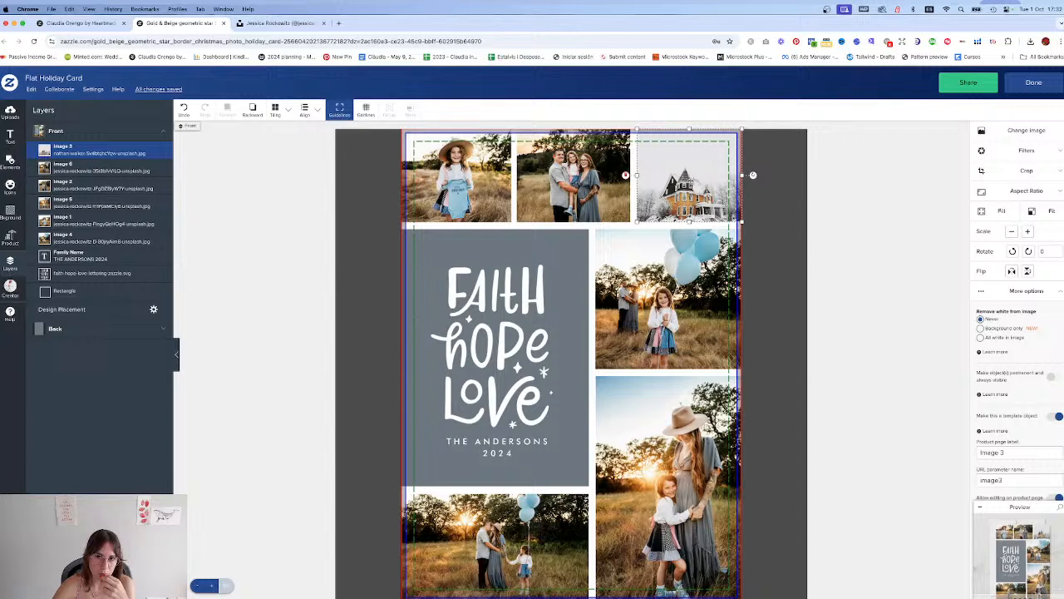
pyautogui.doubleClick(690, 178)
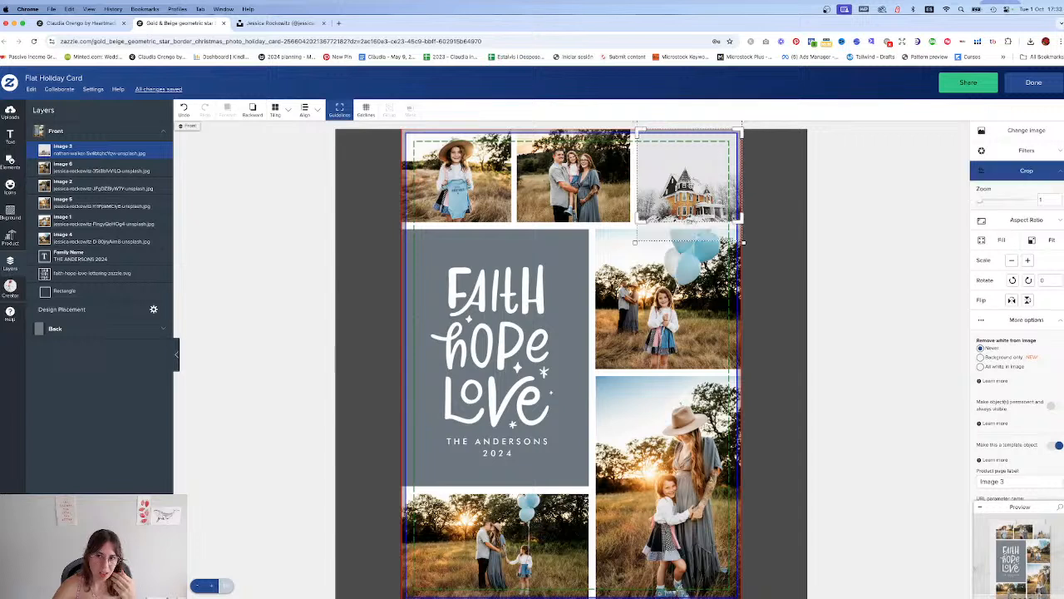
pyautogui.moveTo(691, 172); pyautogui.dragTo(689, 166)
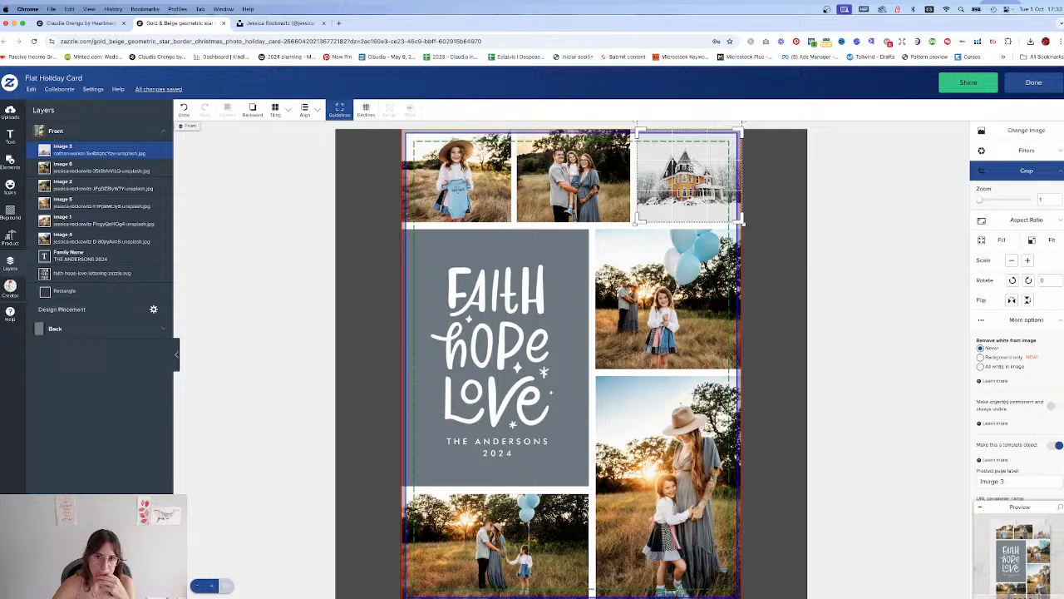
# Step: Replace the Image 3 photo with the pregnant belly portrait from the uploaded media
pyautogui.moveTo(690, 165); pyautogui.dragTo(691, 168)
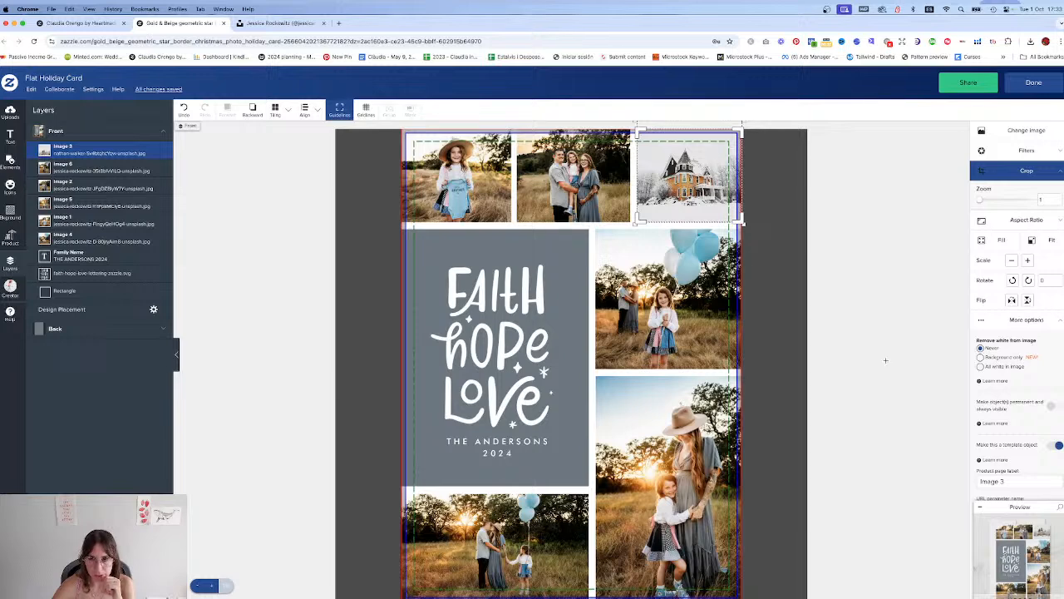
pyautogui.click(1026, 131)
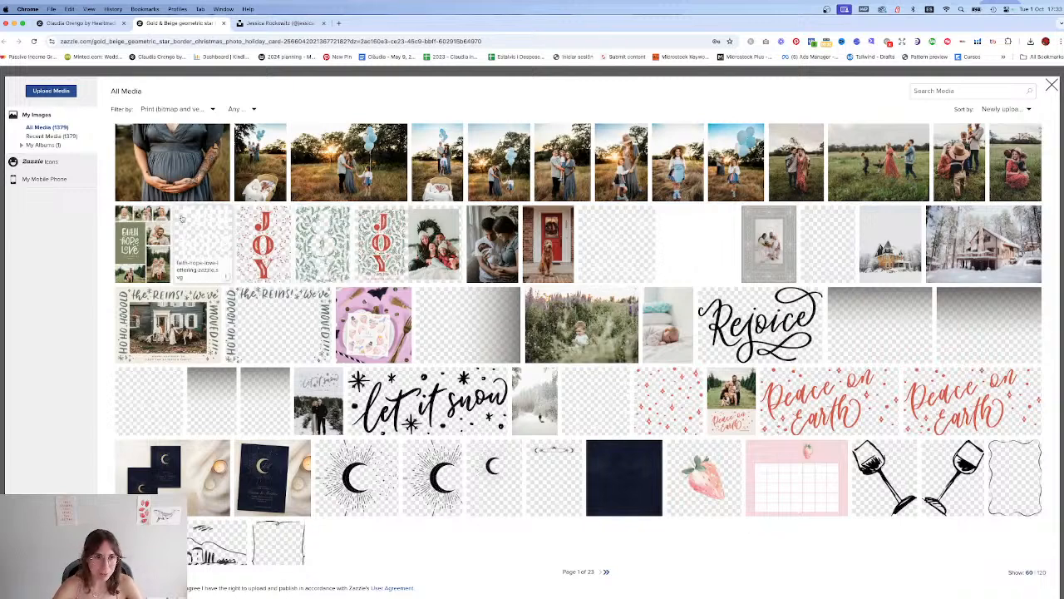
pyautogui.click(172, 179)
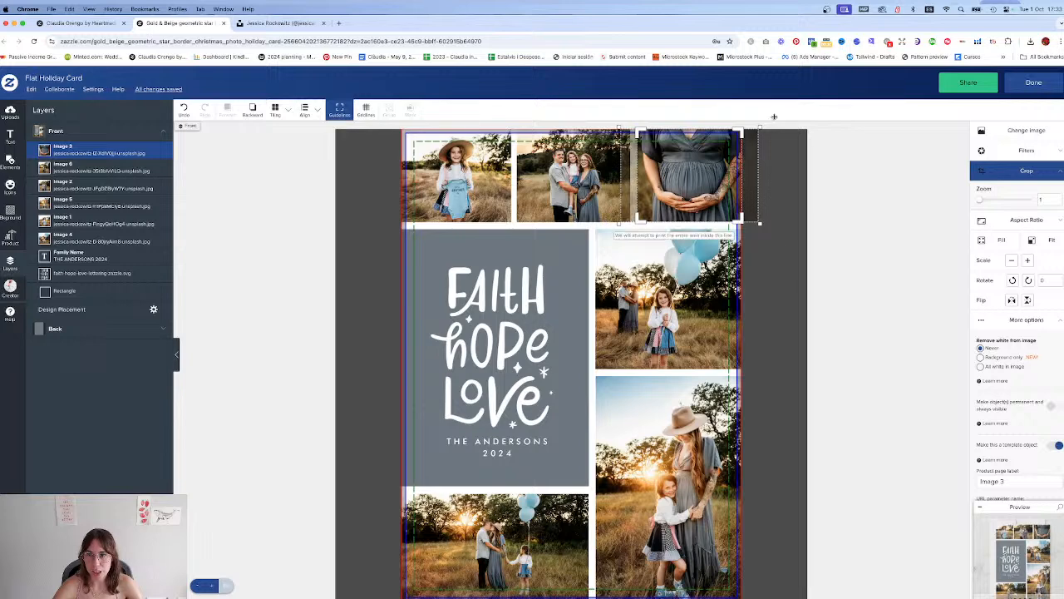
pyautogui.click(1034, 82)
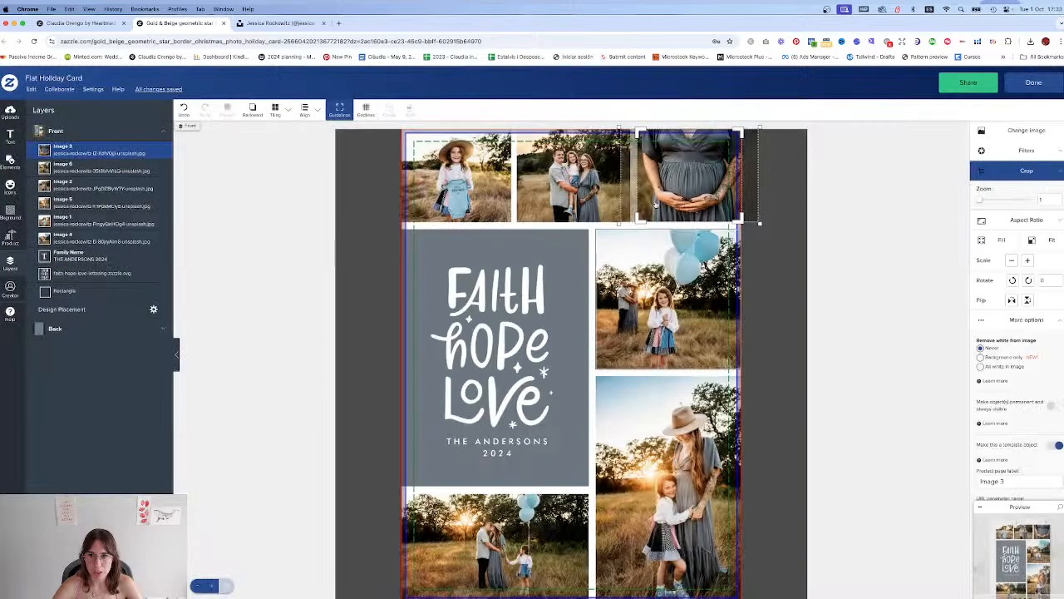
pyautogui.click(689, 192)
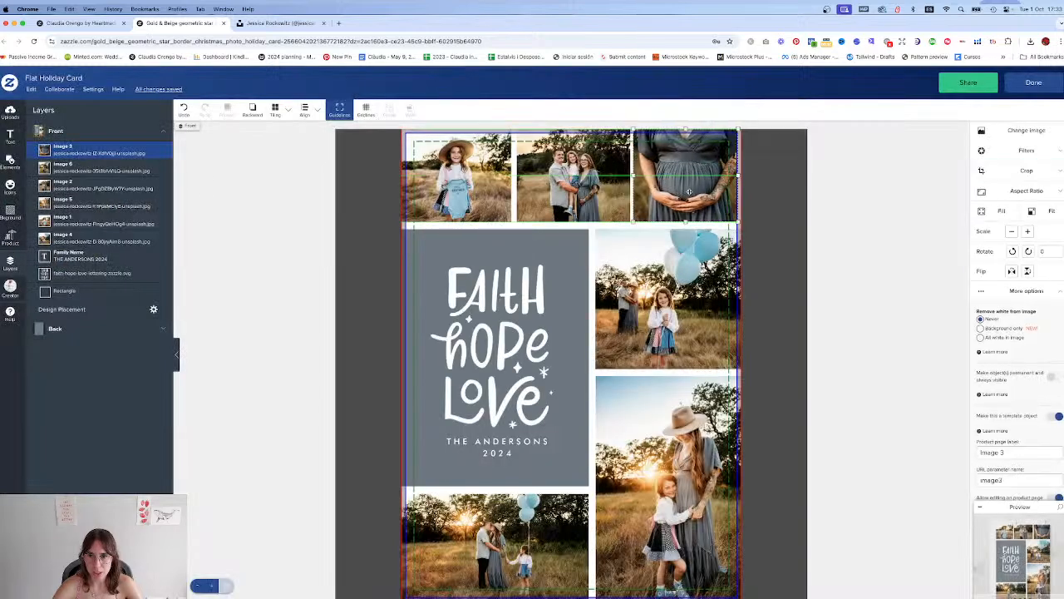
pyautogui.doubleClick(693, 190)
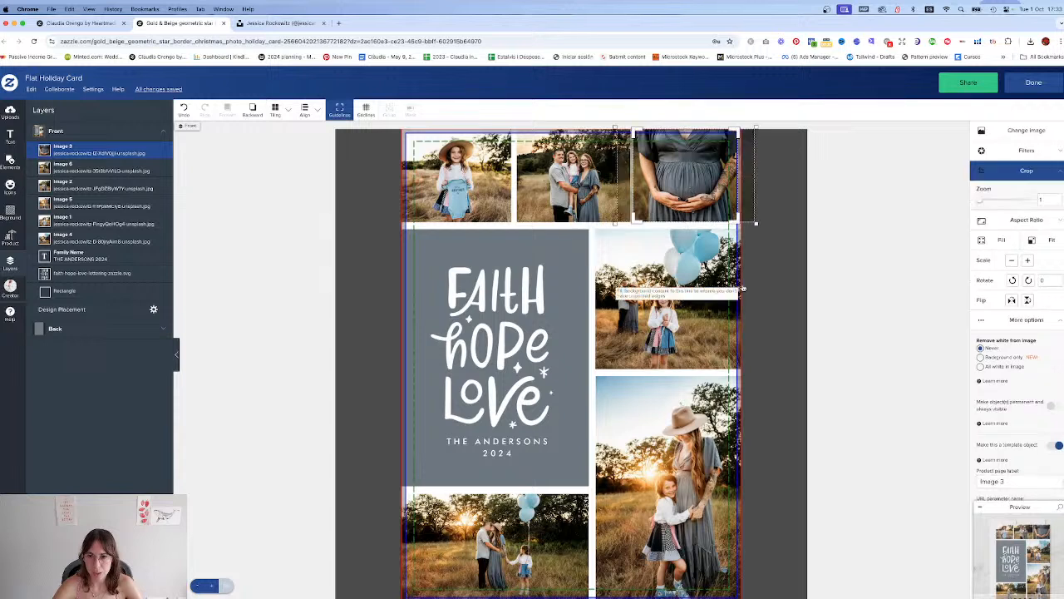
pyautogui.click(792, 272)
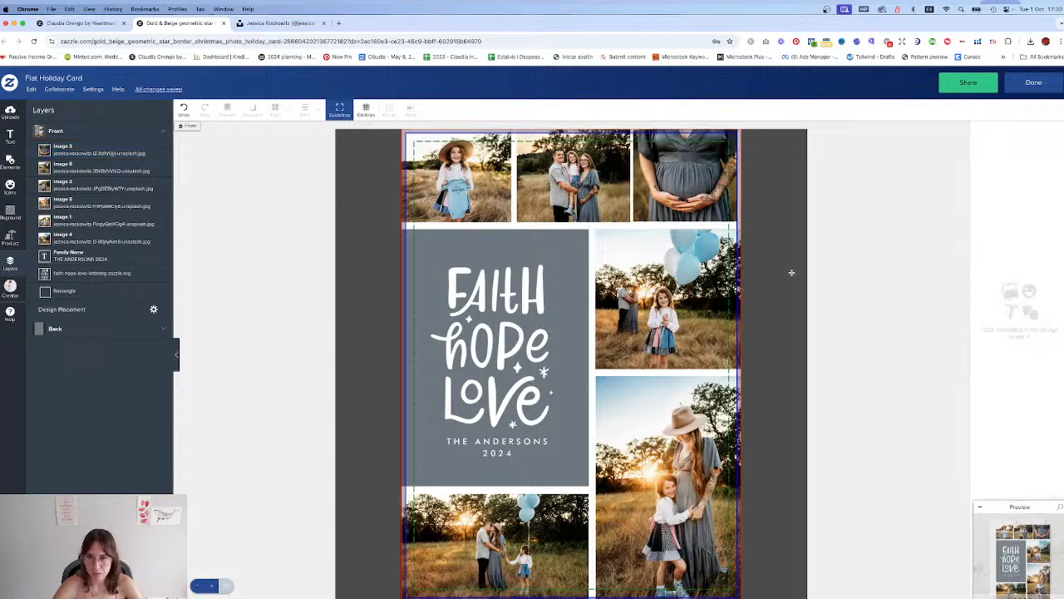
# Step: Shift the pregnant belly photo slightly left inside the Image 3 crop and finish the design
pyautogui.click(687, 194)
pyautogui.click(687, 192)
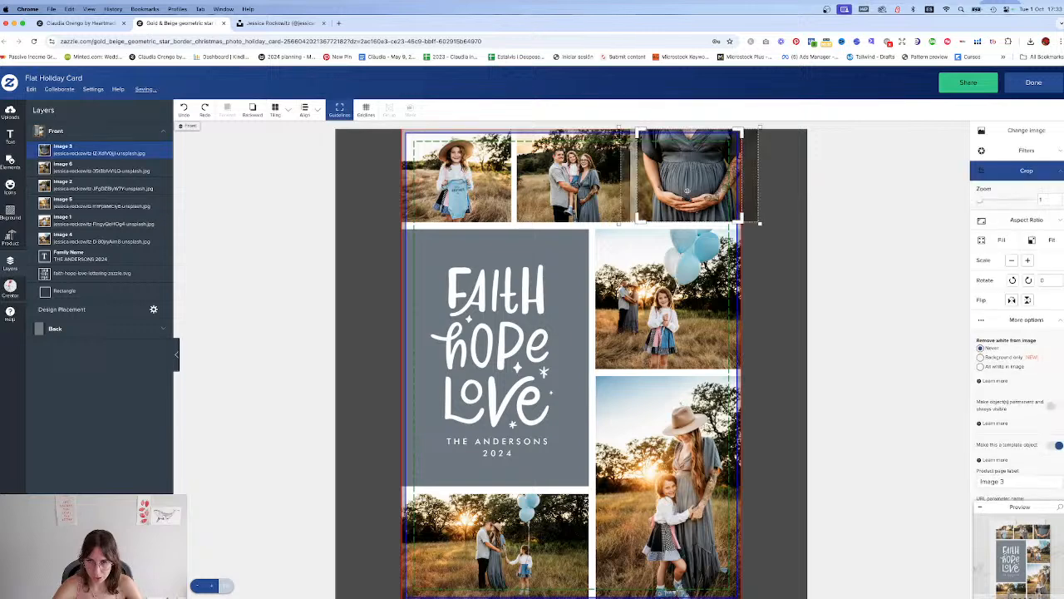
pyautogui.moveTo(686, 192); pyautogui.dragTo(683, 191)
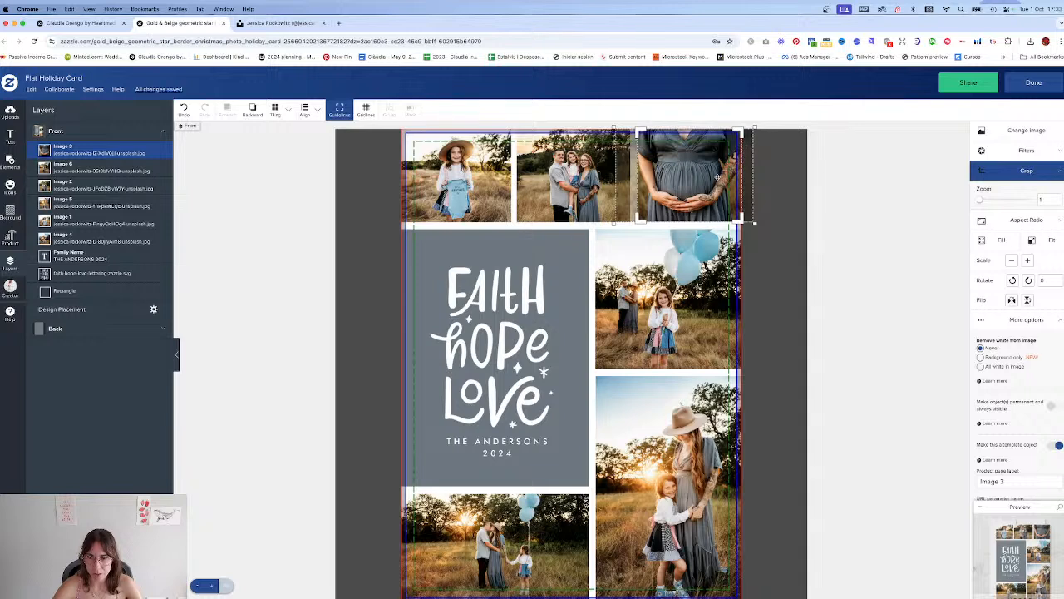
pyautogui.moveTo(718, 177); pyautogui.dragTo(715, 178)
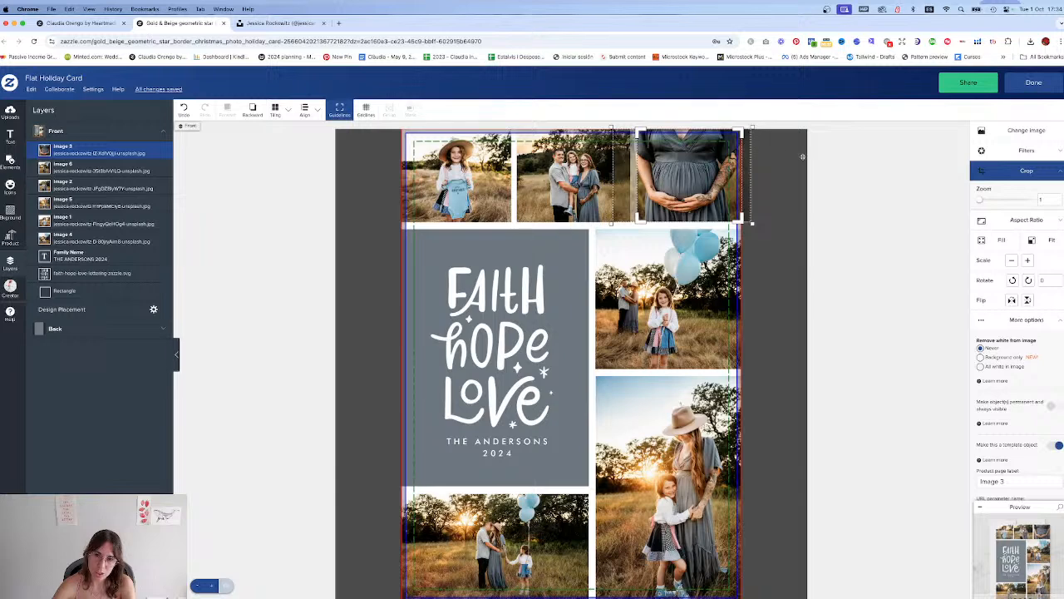
pyautogui.click(1011, 88)
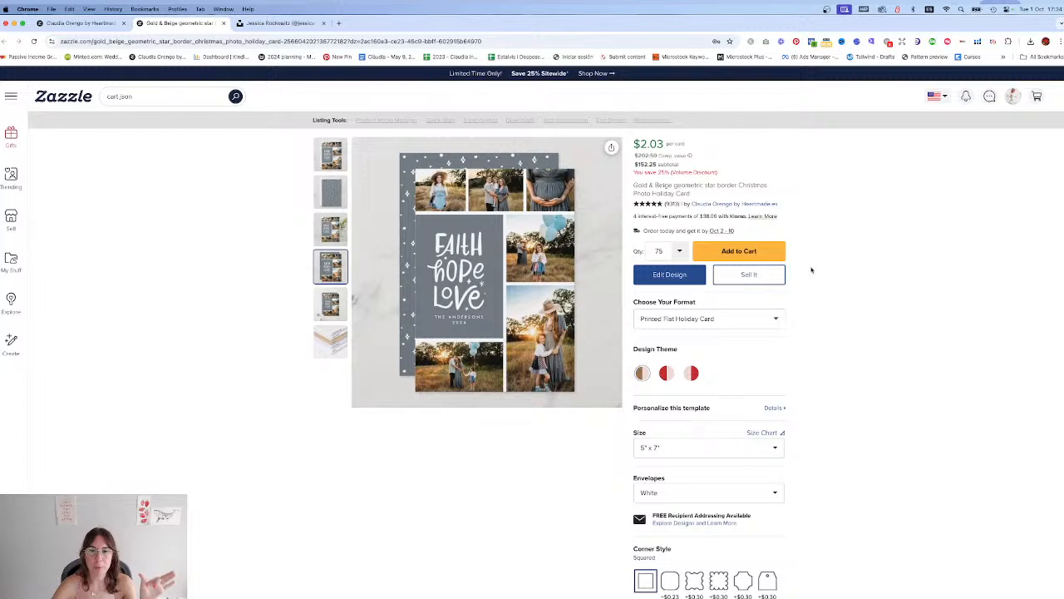
# Step: Start posting the card for sale and replace "Gold & Beige" in the title with "Dusty blue"
pyautogui.click(761, 280)
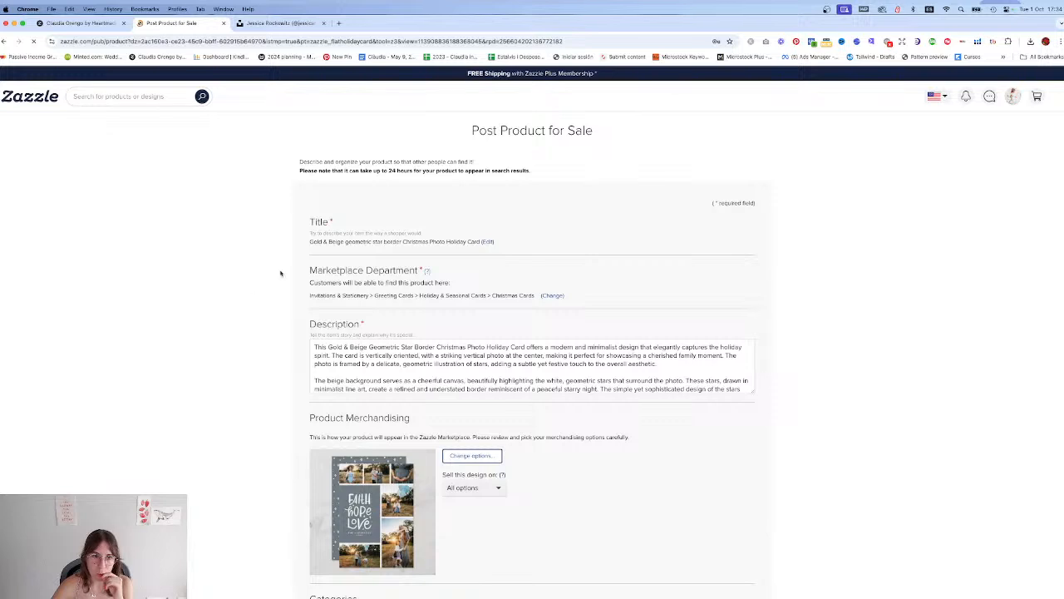
pyautogui.click(488, 242)
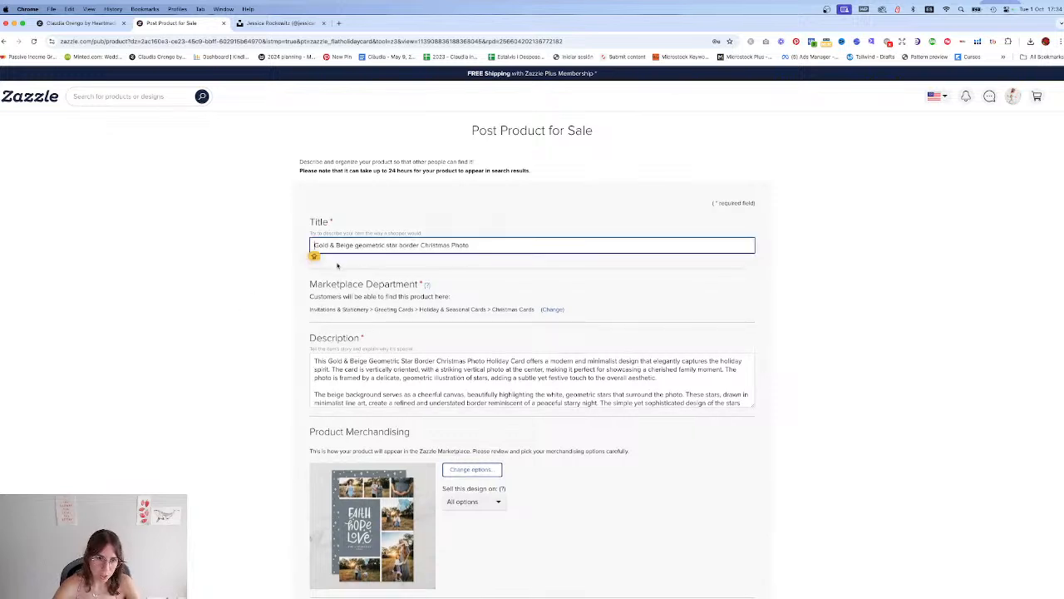
pyautogui.moveTo(354, 246); pyautogui.dragTo(252, 251)
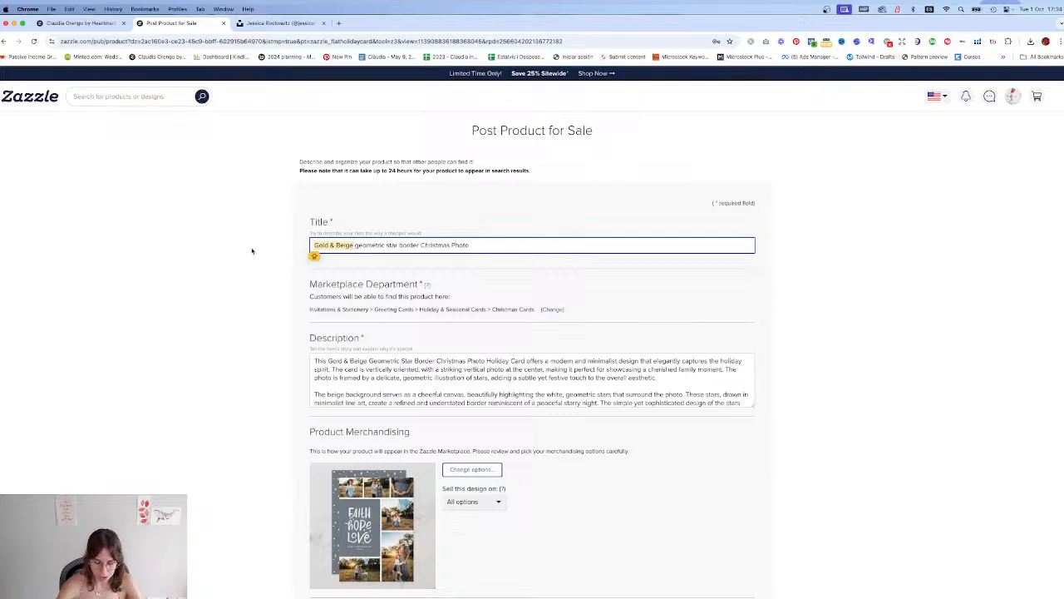
pyautogui.write('Dusty ')
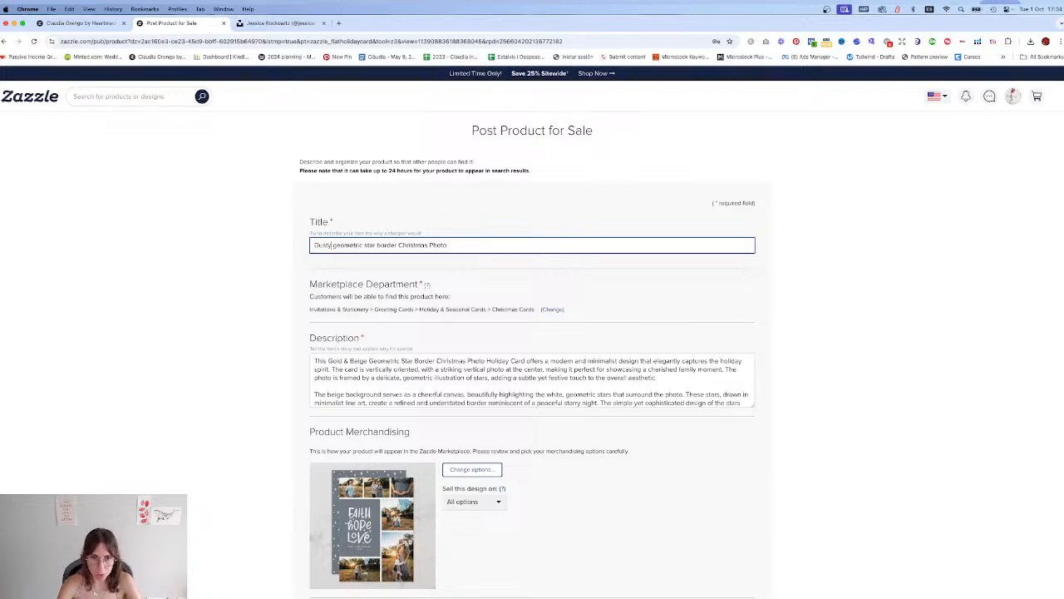
pyautogui.write('Blue')
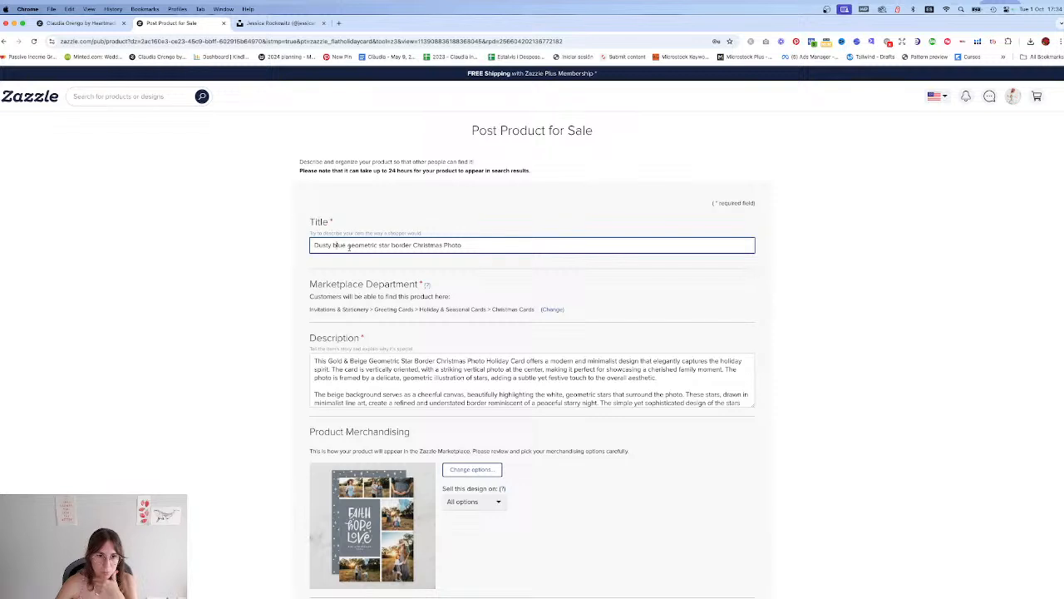
# Step: Replace "geometric star border" in the product title with "faith hope love letter"
pyautogui.moveTo(348, 246); pyautogui.dragTo(409, 247)
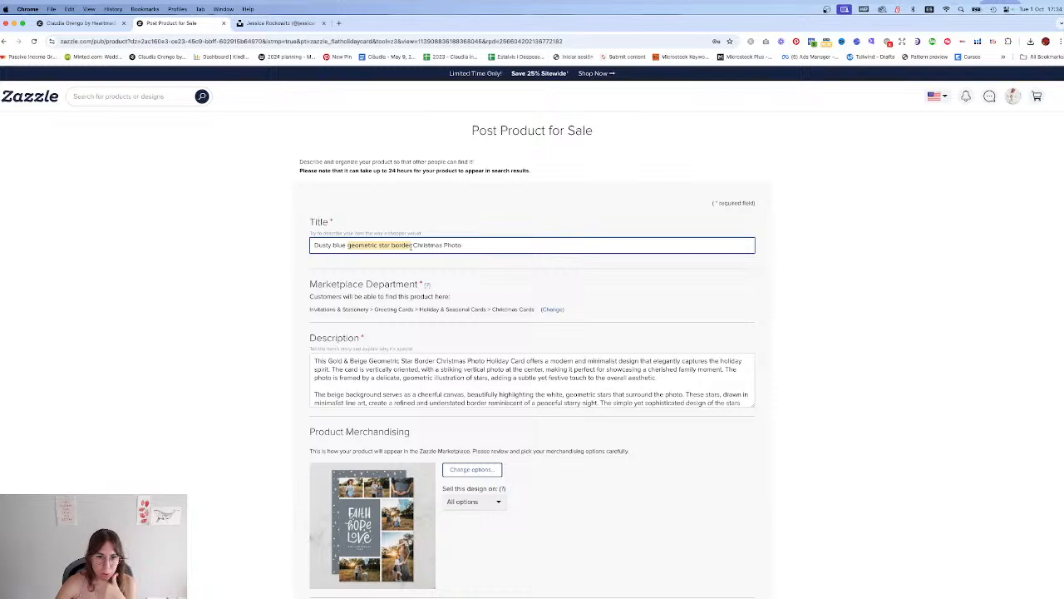
pyautogui.write('faith love')
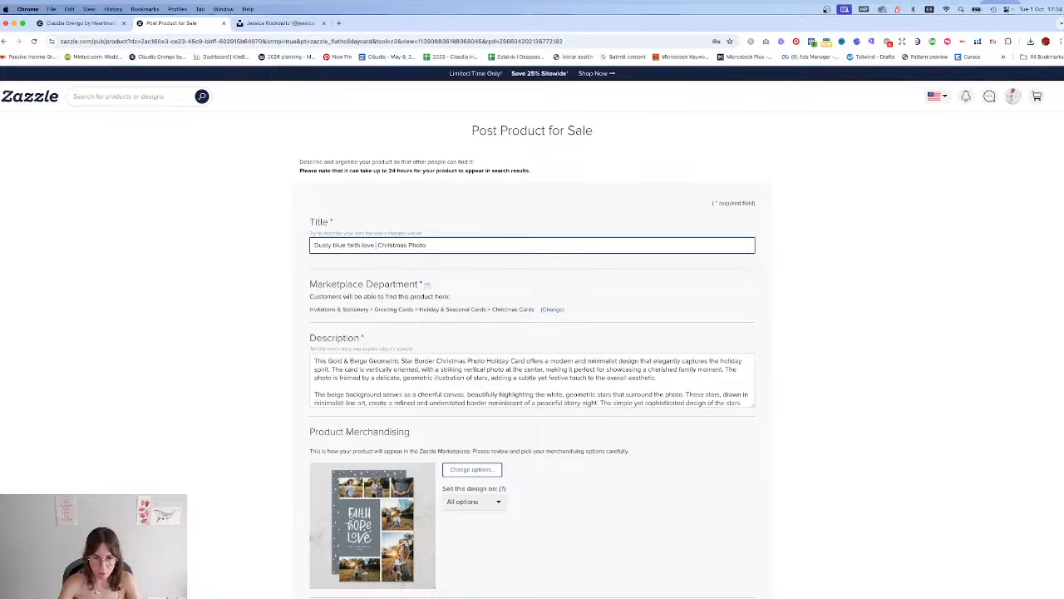
pyautogui.press('BackSpace')
pyautogui.press('BackSpace')
pyautogui.press('BackSpace')
pyautogui.press('BackSpace')
pyautogui.write('hope')
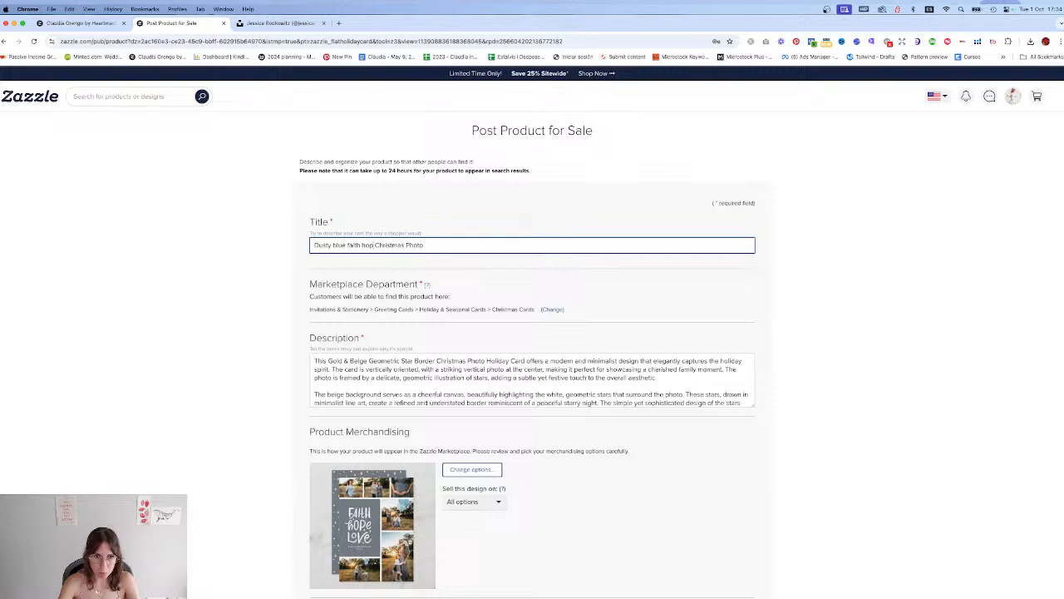
pyautogui.write(' love letter')
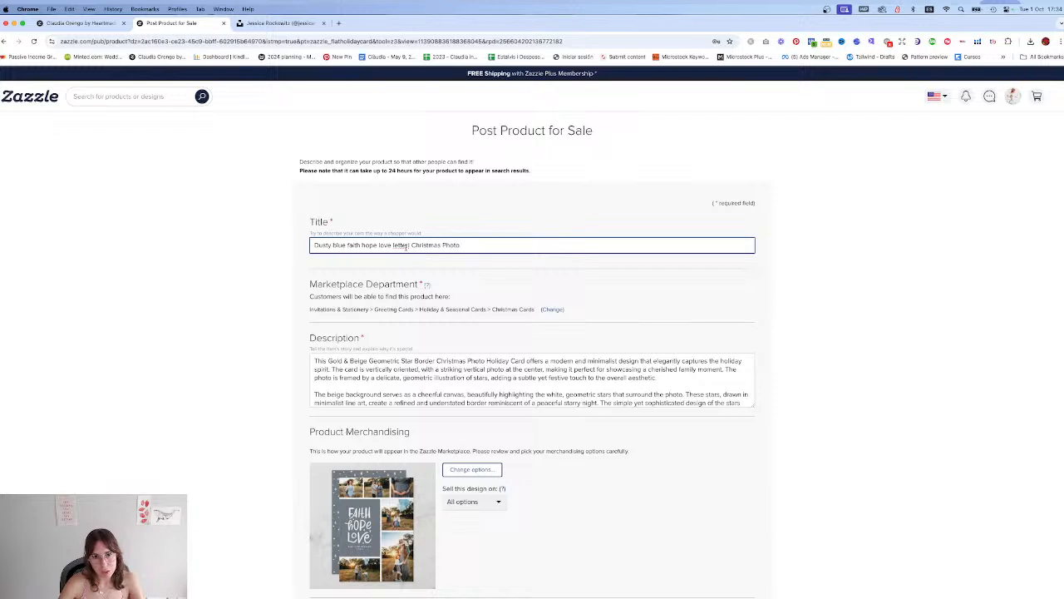
# Step: Replace "letter" with "multiple" and remove "Christmas" so the title reads "Dusty blue faith hope love multiple Photo"
pyautogui.moveTo(335, 246); pyautogui.dragTo(301, 248)
pyautogui.click(362, 244)
pyautogui.doubleClick(405, 245)
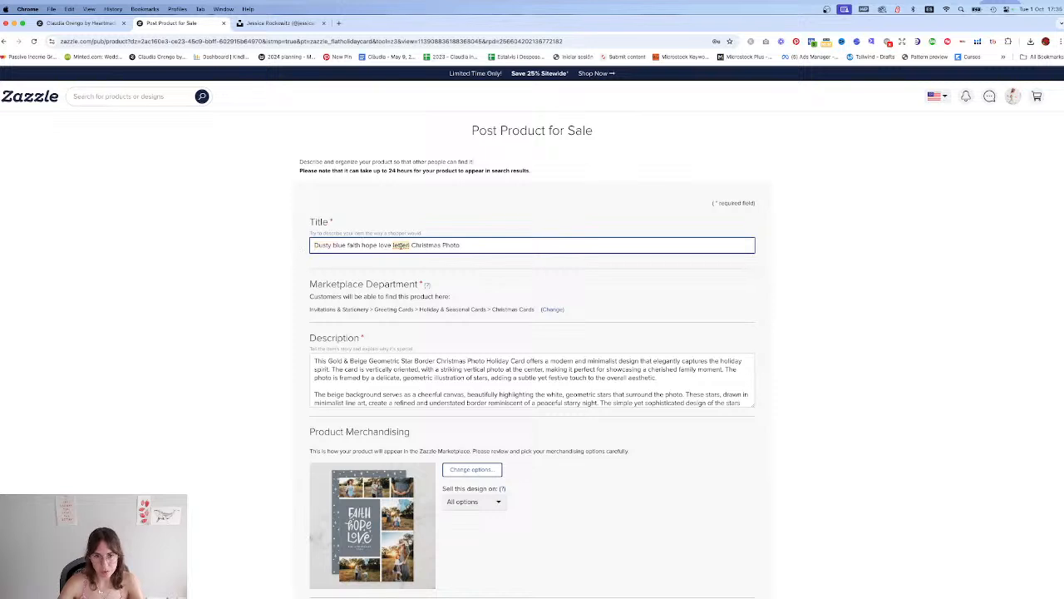
pyautogui.press('BackSpace')
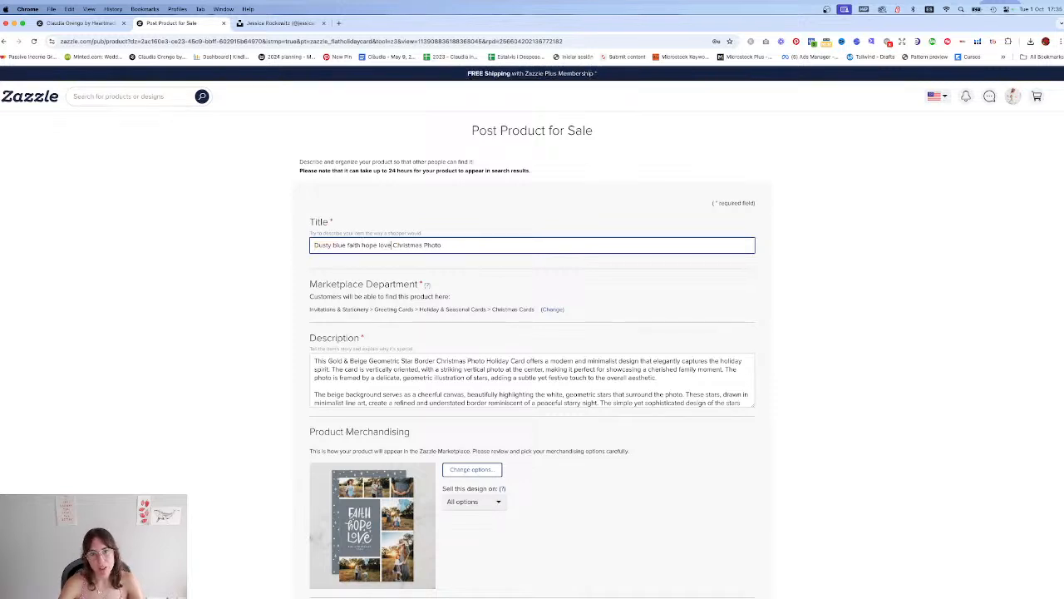
pyautogui.write('multipl')
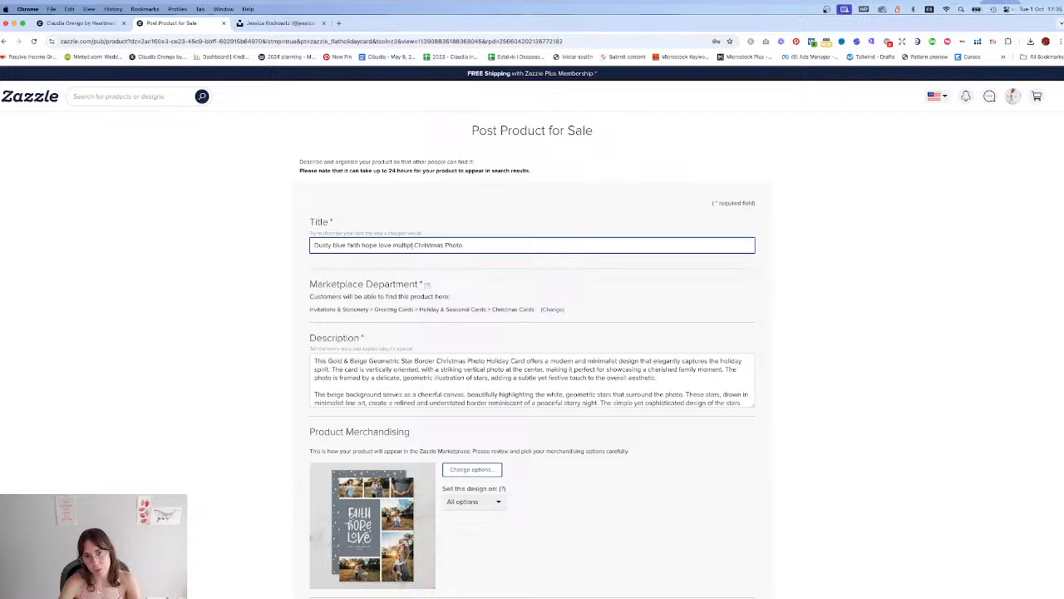
pyautogui.doubleClick(432, 245)
pyautogui.press('BackSpace')
pyautogui.write('e')
pyautogui.click(248, 259)
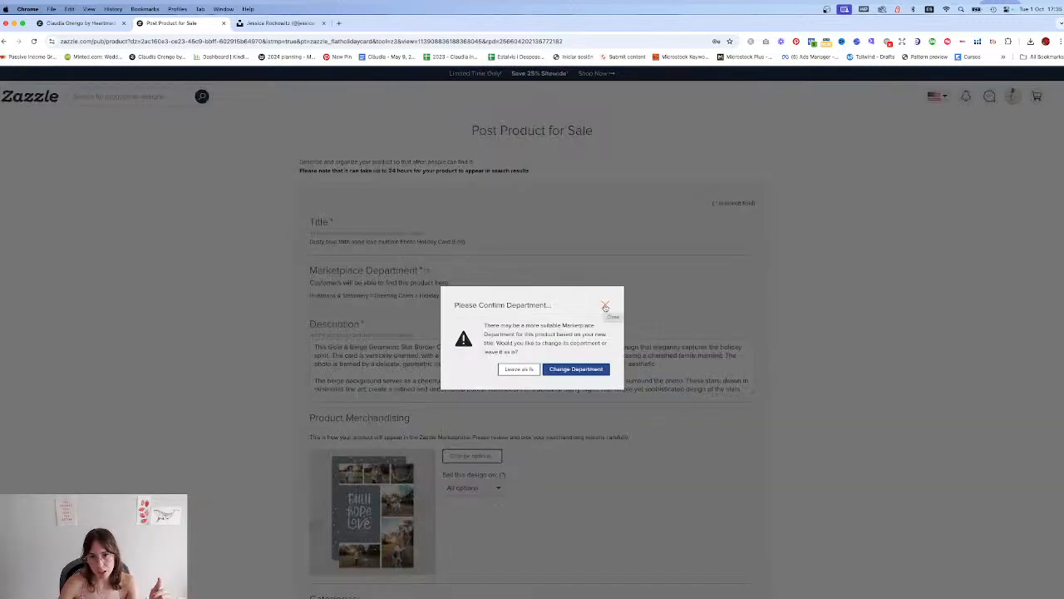
# Step: Dismiss the marketplace department suggestion and enlarge the description box to show its full text
pyautogui.click(605, 306)
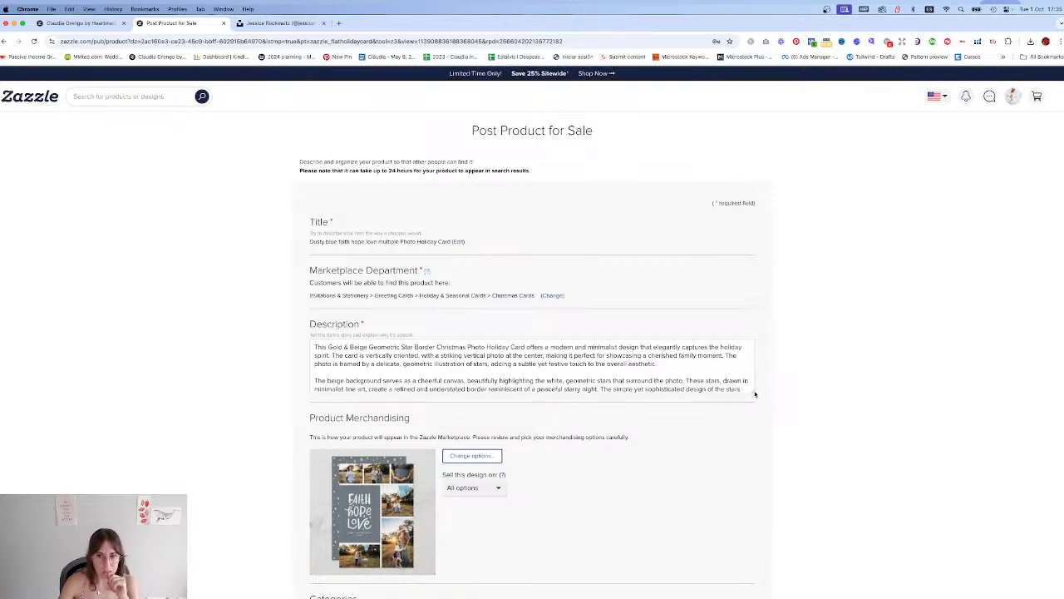
pyautogui.moveTo(754, 392); pyautogui.dragTo(768, 478)
pyautogui.scroll(-1, 344, 325)
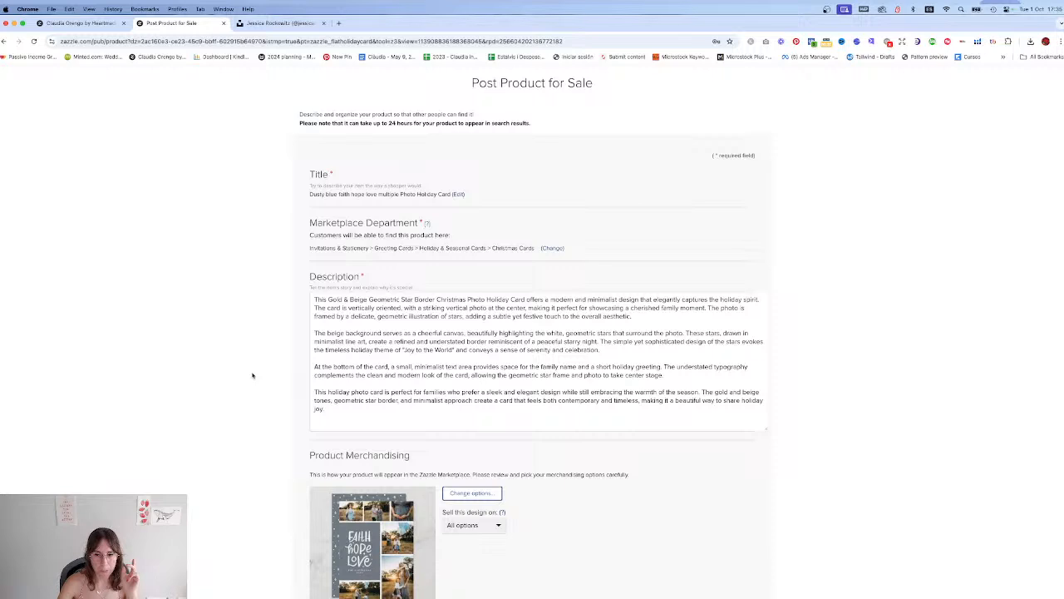
# Step: Switch to the Holiday Photo Card Design conversation in ChatGPT and review its first description prompt
pyautogui.press('super+n')
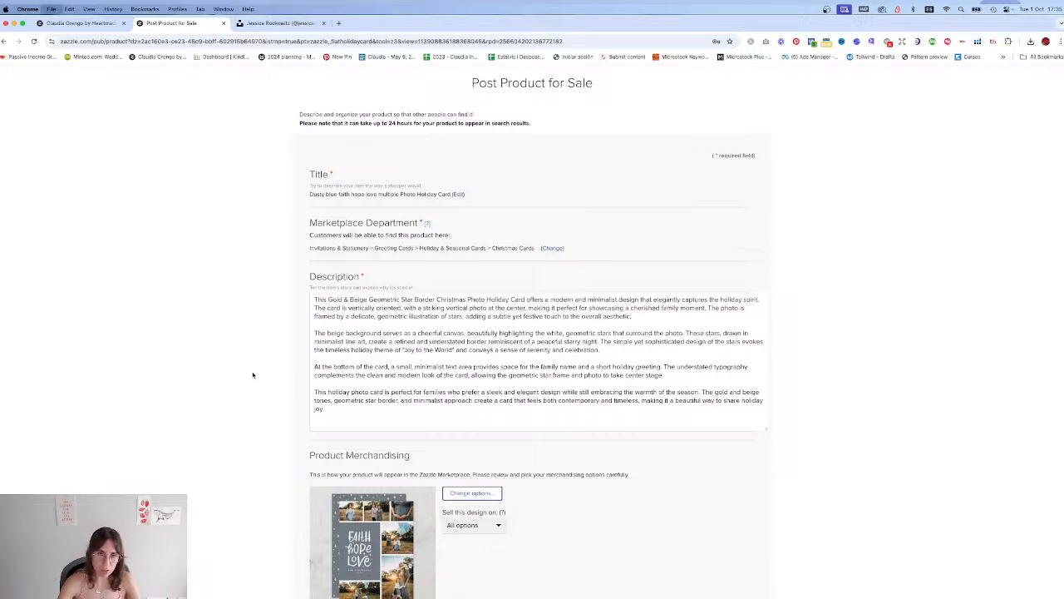
pyautogui.press('super+w')
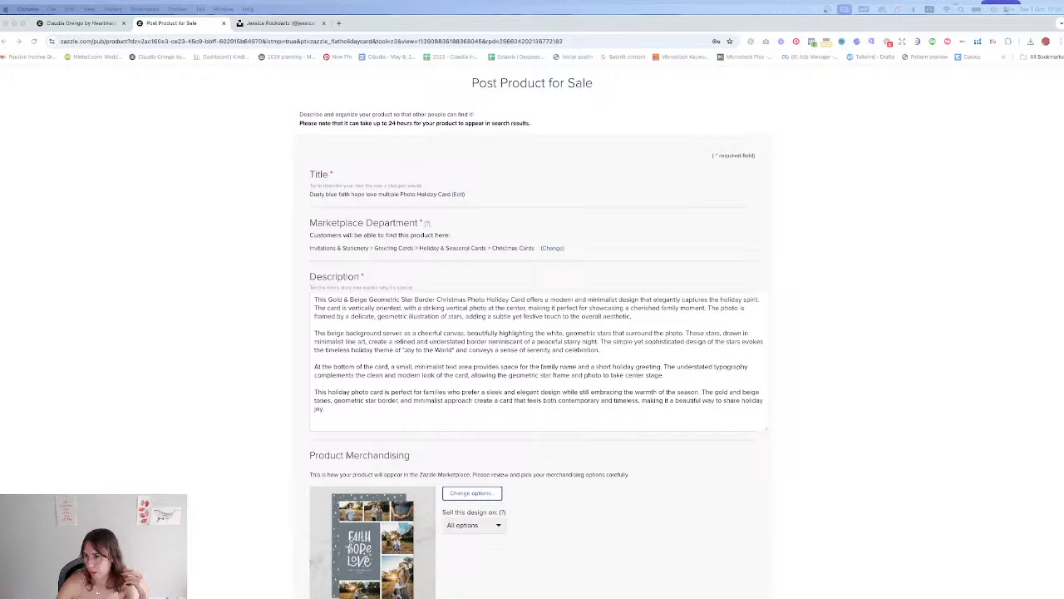
pyautogui.moveTo(393, 14); pyautogui.dragTo(375, 28)
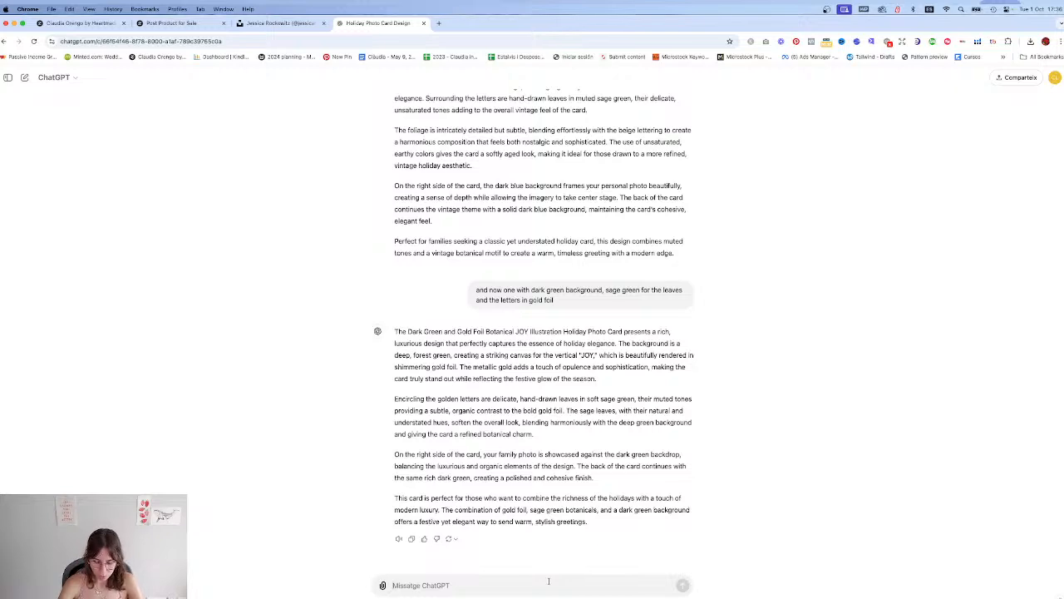
pyautogui.scroll(15, 445, 138)
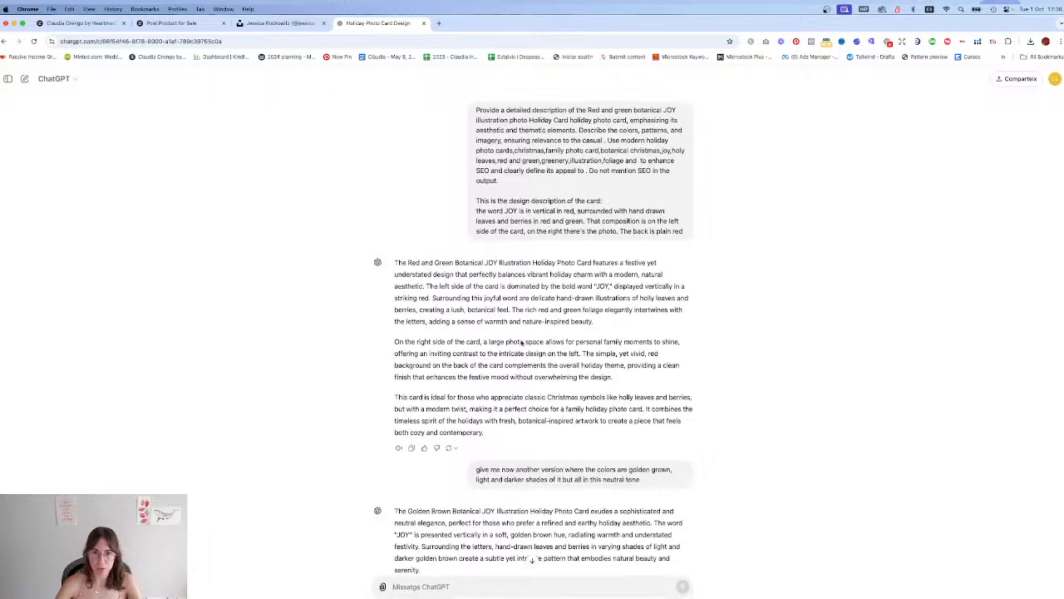
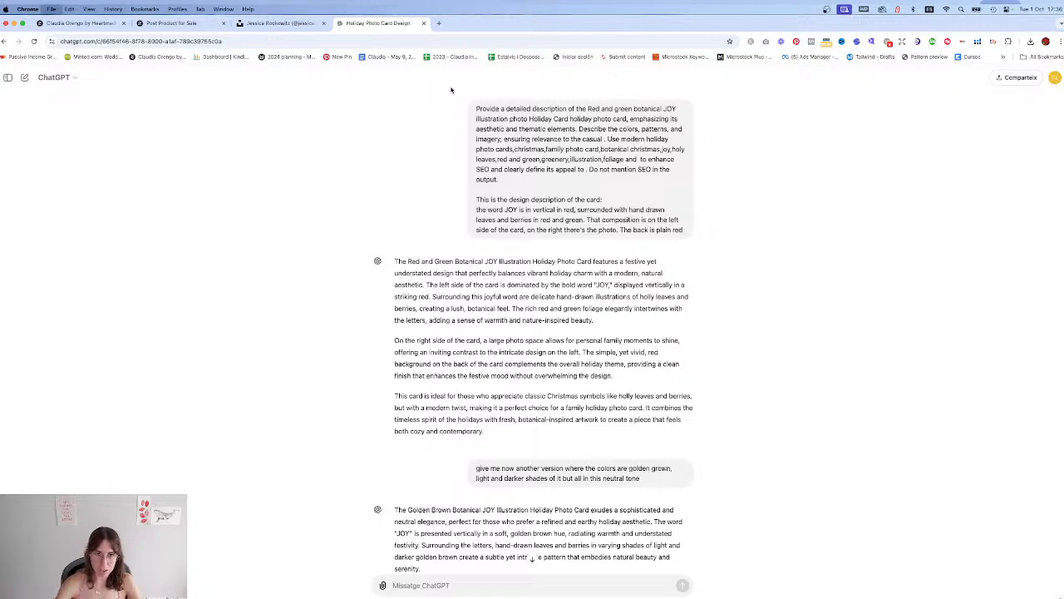
# Step: Bring the ZAZZLE Product Description Prompt Generator spreadsheet into the same browser window as the listing and the ChatGPT conversation
pyautogui.press('super+n')
pyautogui.press('super+m')
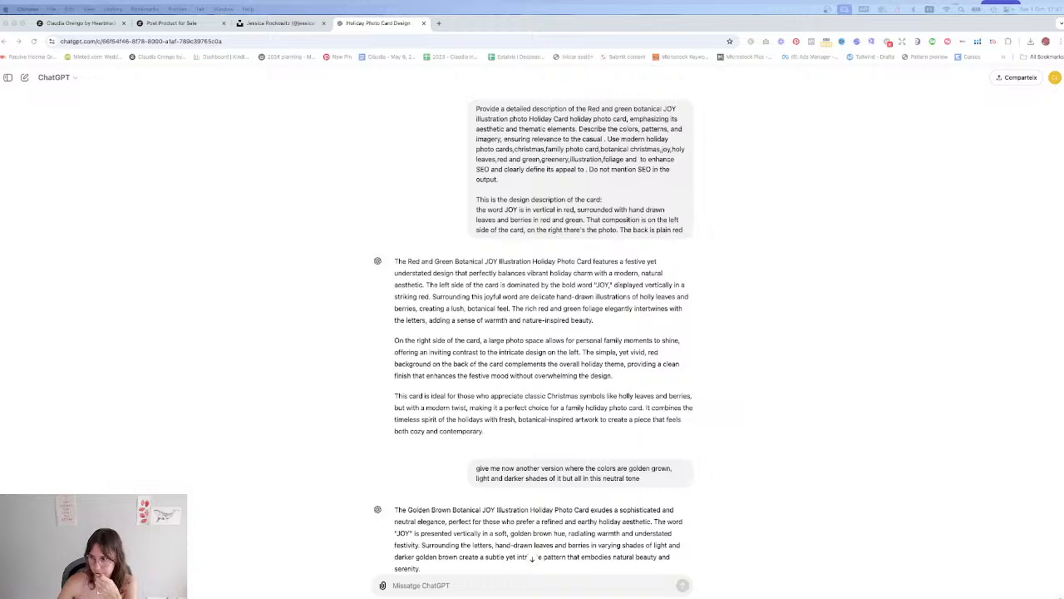
pyautogui.moveTo(564, 81); pyautogui.dragTo(460, 31)
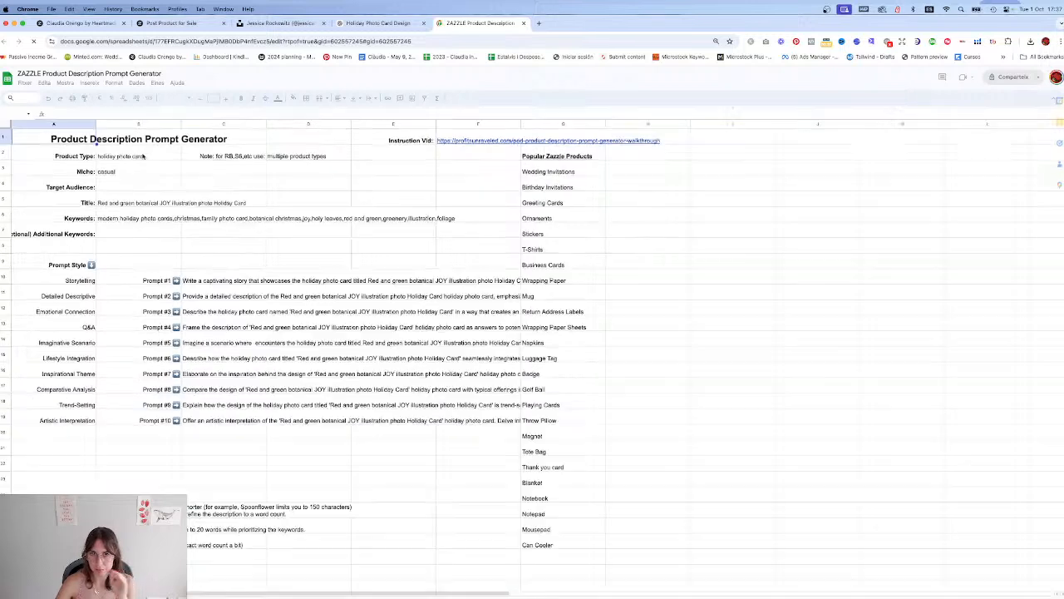
# Step: Enter "families with multiple photos" as the target audience in the prompt generator
pyautogui.click(99, 157)
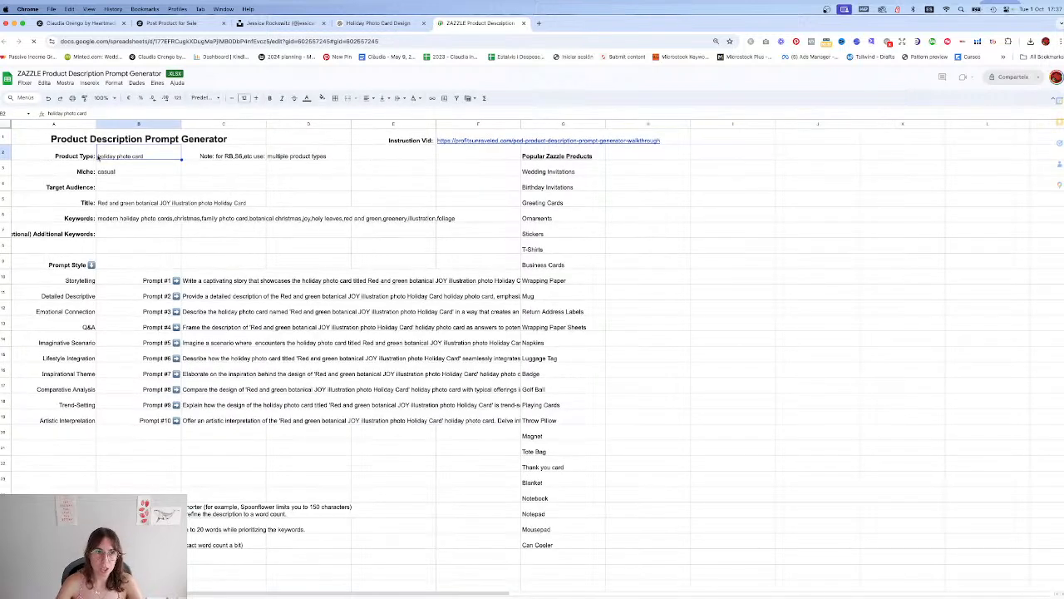
pyautogui.click(118, 174)
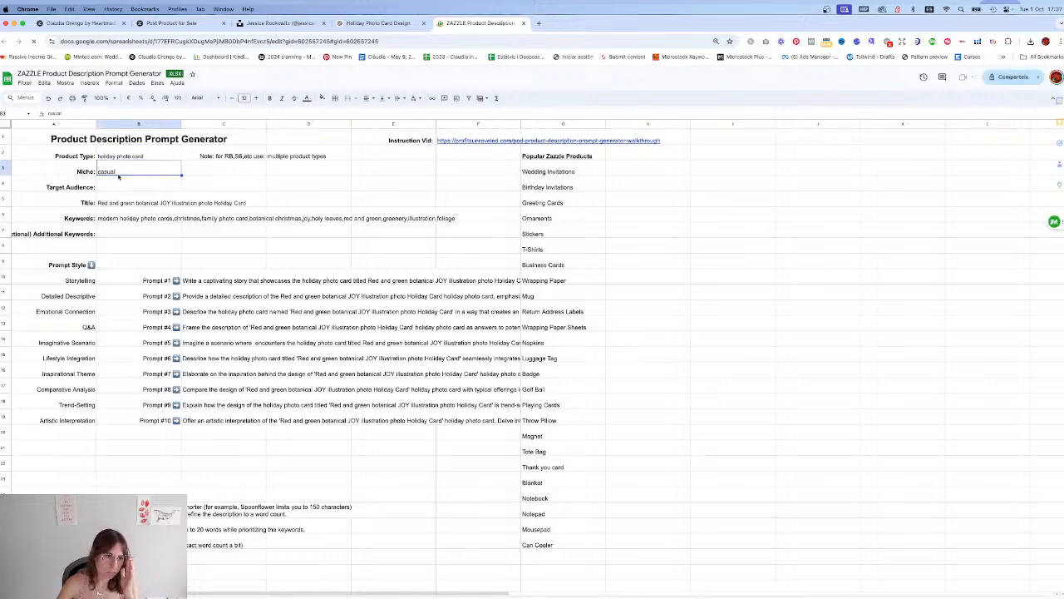
pyautogui.click(115, 186)
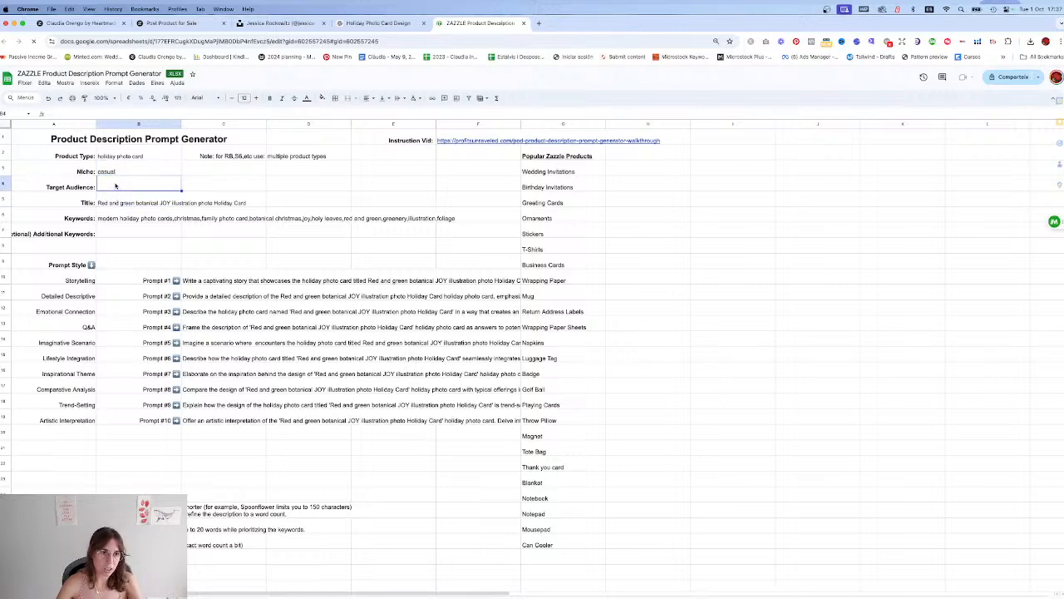
pyautogui.write('families w')
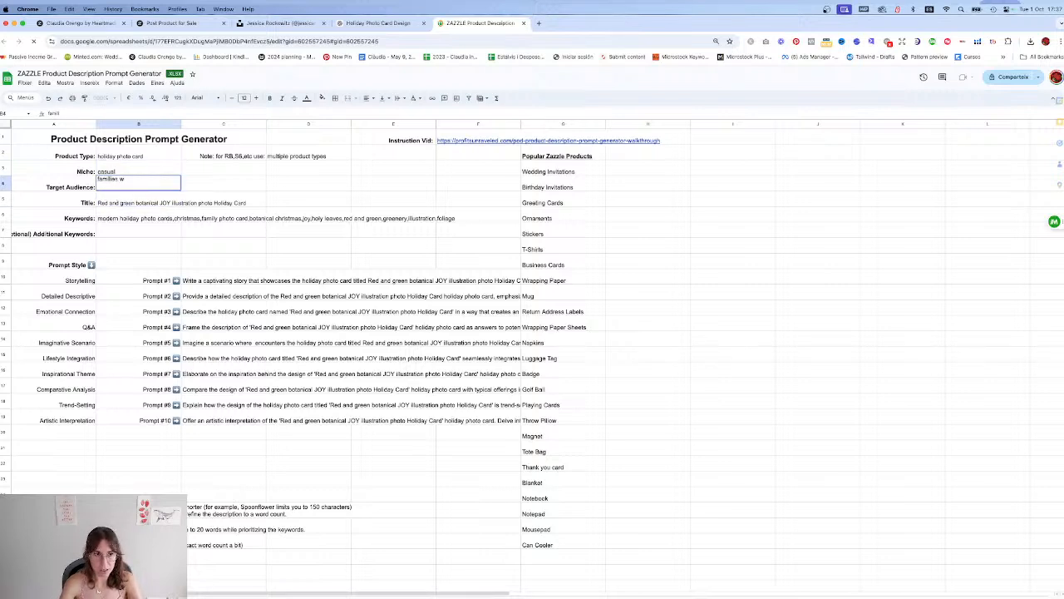
pyautogui.write('ith multiple photos')
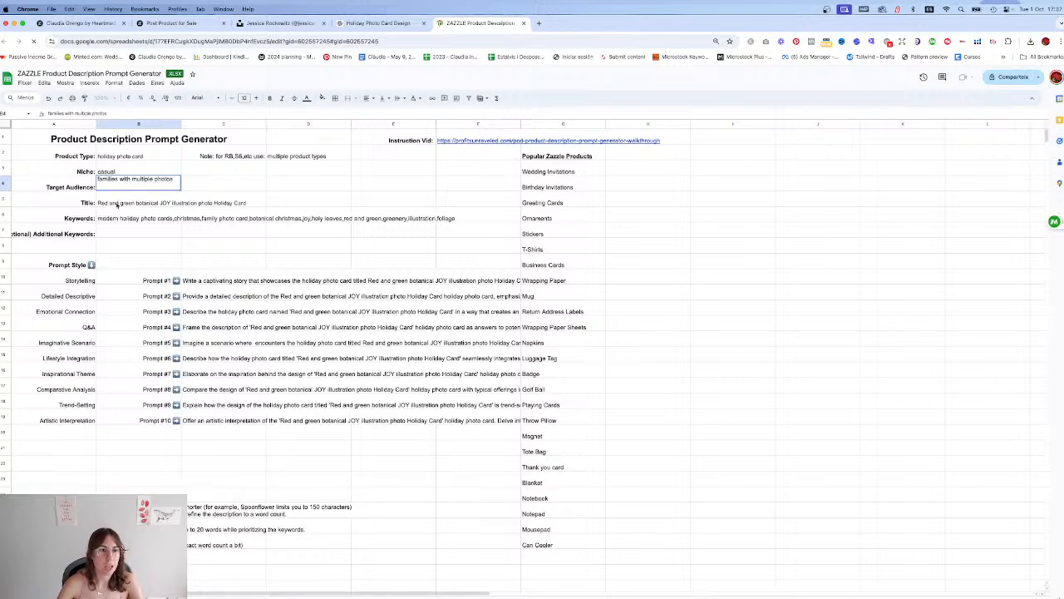
pyautogui.press('Return')
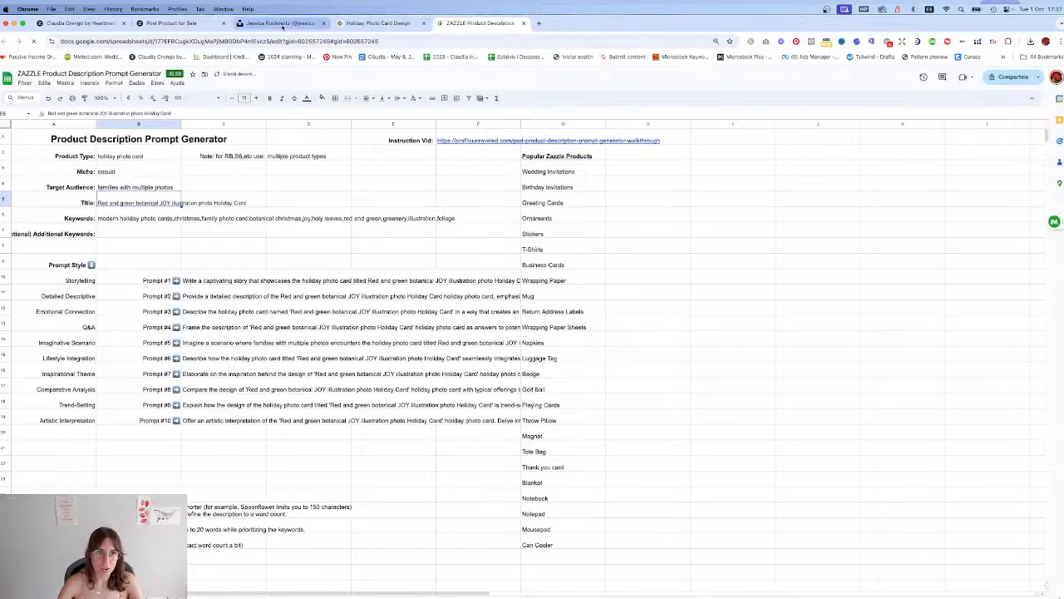
# Step: Copy the title "Dusty blue faith hope love multiple Photo Holiday Card" from the Zazzle listing into the prompt generator's title cell
pyautogui.click(287, 24)
pyautogui.click(191, 25)
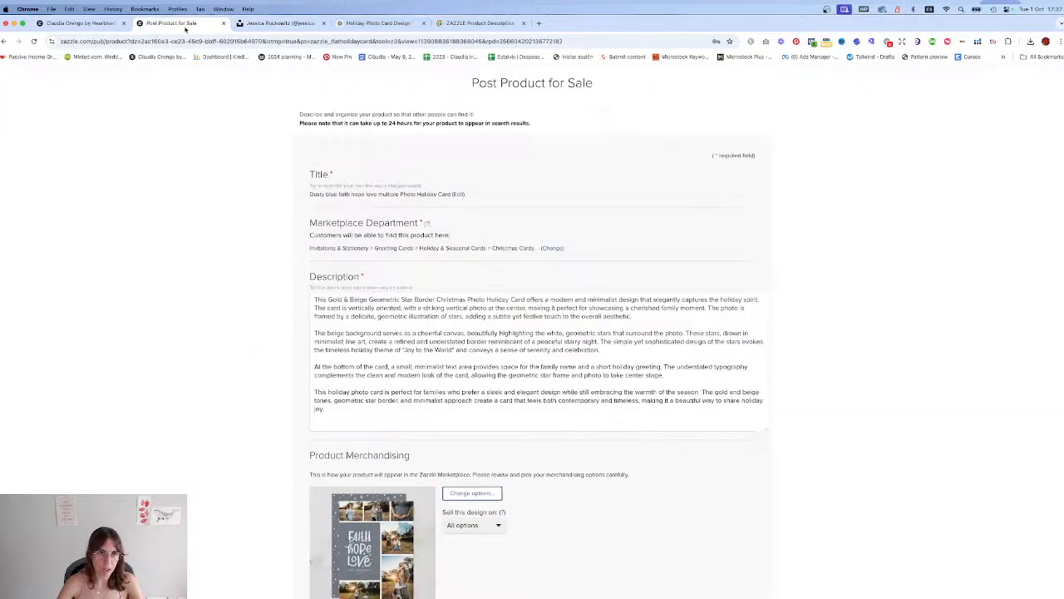
pyautogui.moveTo(309, 194); pyautogui.dragTo(450, 195)
pyautogui.press('super+c')
pyautogui.click(375, 23)
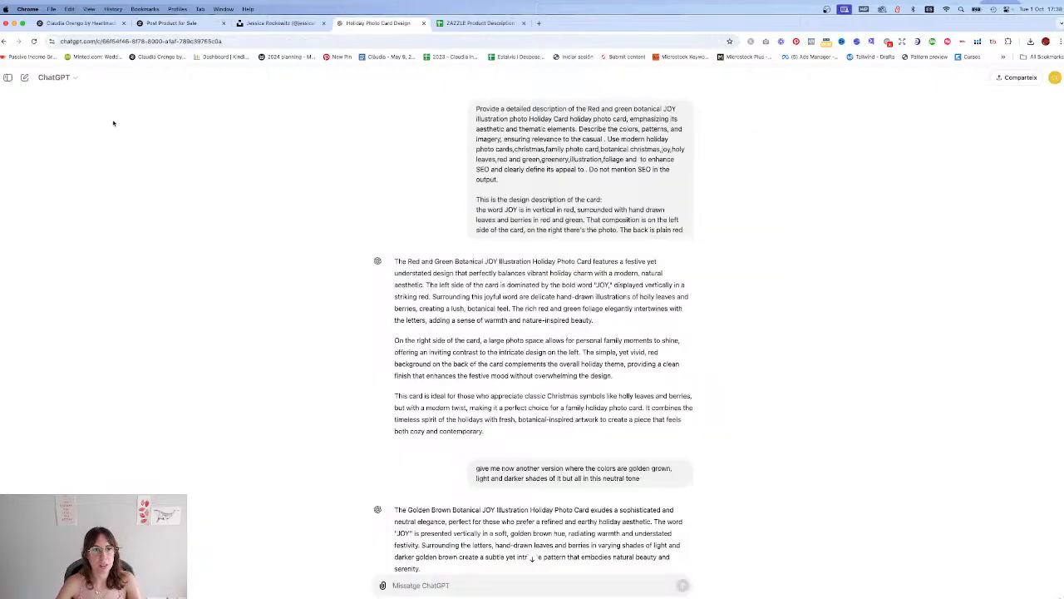
pyautogui.click(480, 22)
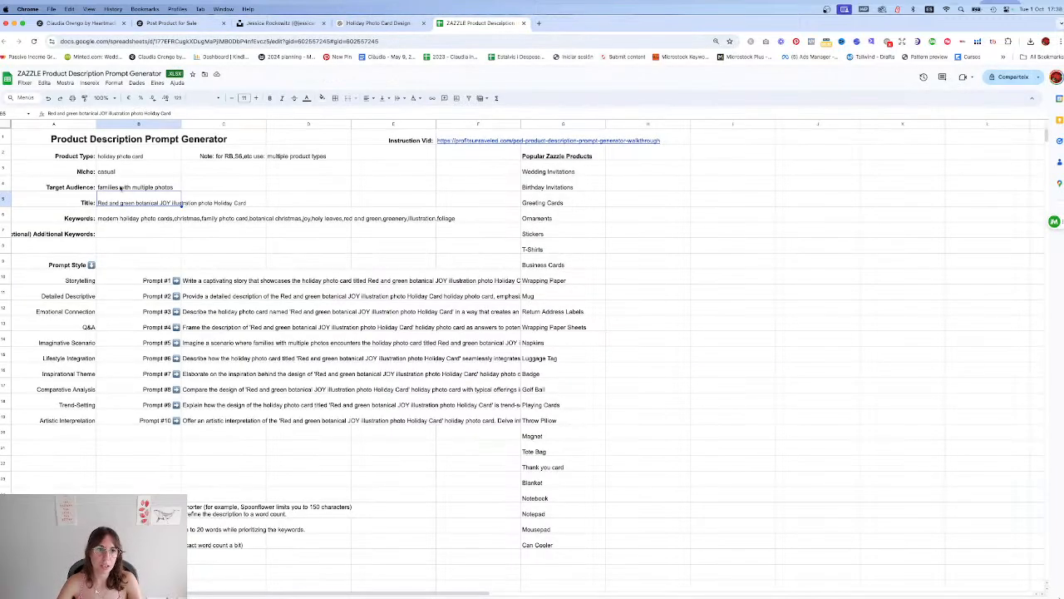
pyautogui.press('super+v')
# Step: Delete the keywords from "botanical christmas" through "foliage", keeping the ones up to "family photo card"
pyautogui.click(137, 222)
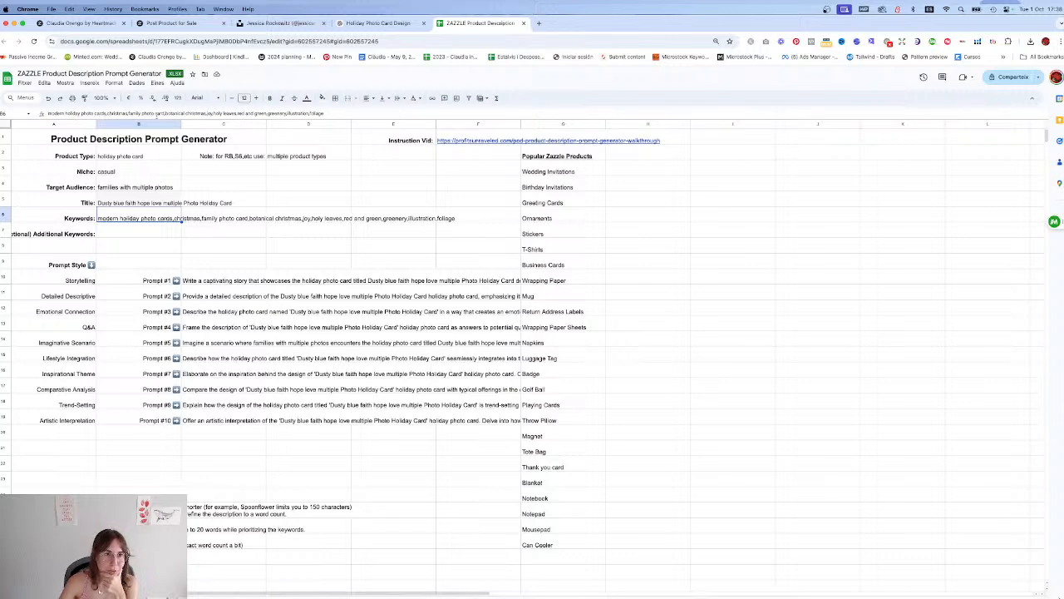
pyautogui.click(174, 113)
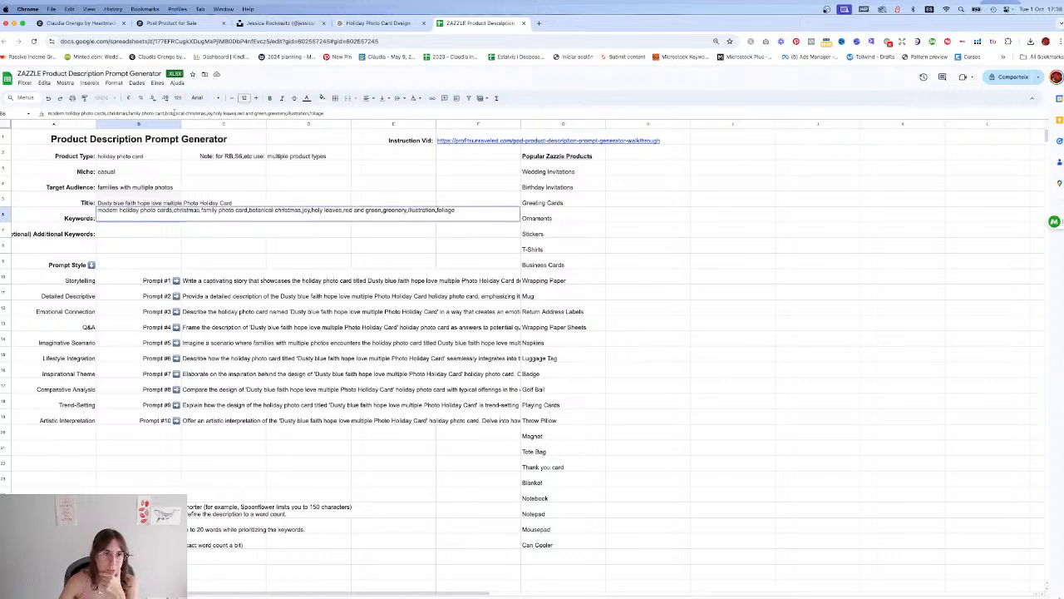
pyautogui.press('Delete')
pyautogui.press('Delete')
pyautogui.press('Delete')
pyautogui.press('Delete')
pyautogui.press('Delete')
pyautogui.press('Delete')
pyautogui.press('Delete')
pyautogui.press('Delete')
pyautogui.press('Delete')
pyautogui.press('Delete')
pyautogui.press('Delete')
pyautogui.press('Delete')
pyautogui.press('Delete')
pyautogui.press('Delete')
pyautogui.press('Delete')
pyautogui.press('Delete')
pyautogui.press('Delete')
pyautogui.press('Delete')
pyautogui.press('Delete')
pyautogui.press('Delete')
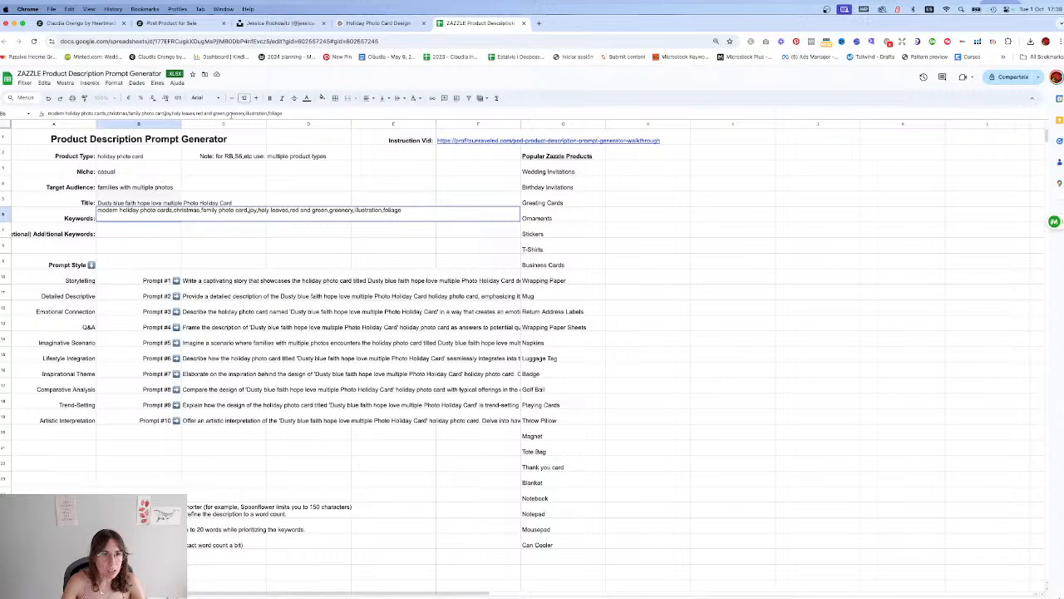
pyautogui.keyDown('shift'); pyautogui.click(293, 114); pyautogui.keyUp('shift')
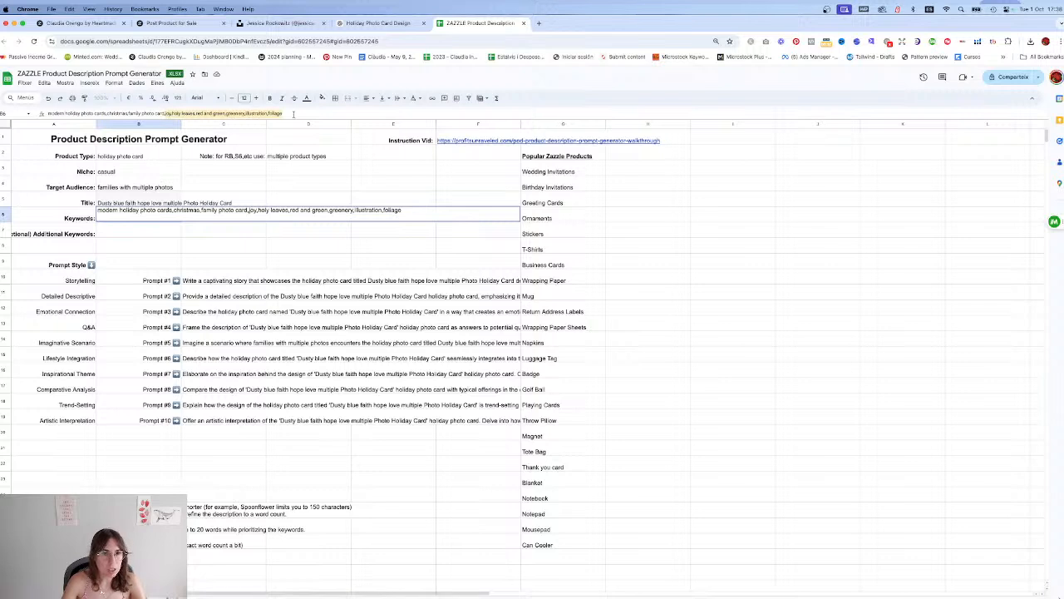
pyautogui.press('Delete')
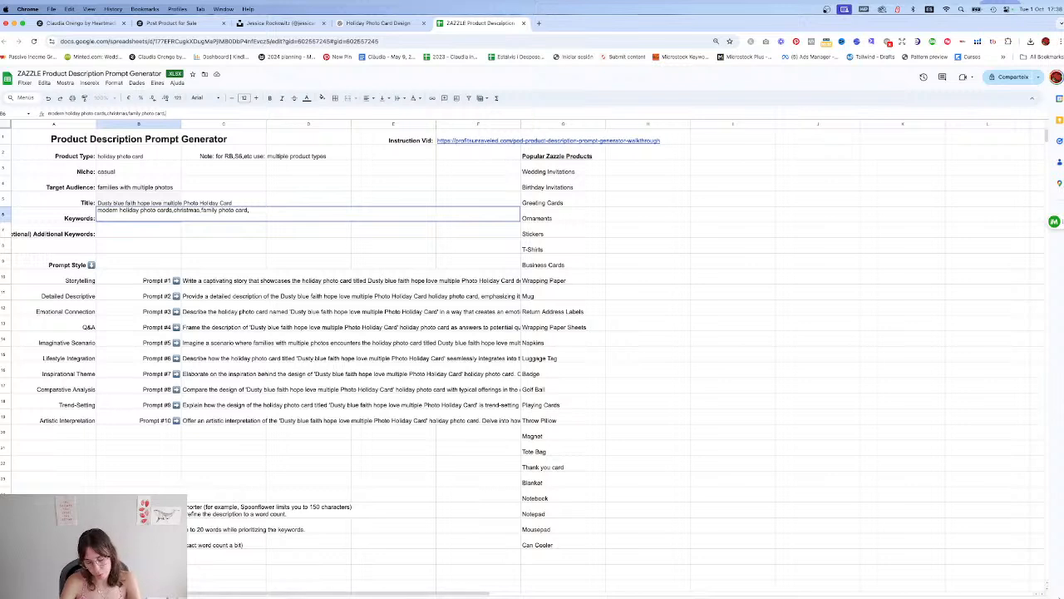
# Step: Add "multiple photo card, dusty blue, faith, hope, love, lettering" to the end of the keywords cell
pyautogui.write('multiple photo')
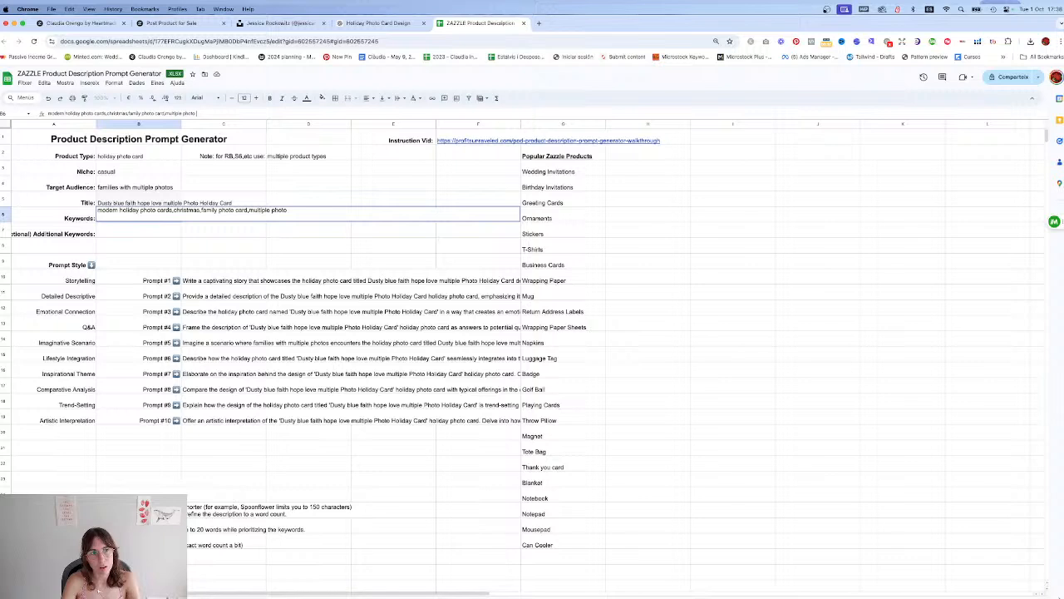
pyautogui.write(' card,')
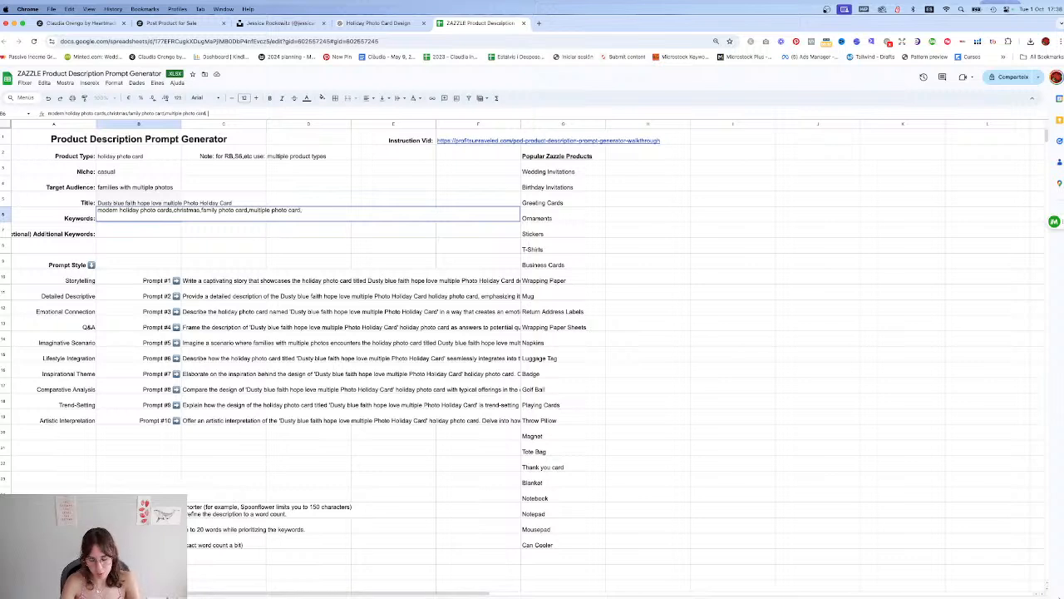
pyautogui.write(' dusty blue,')
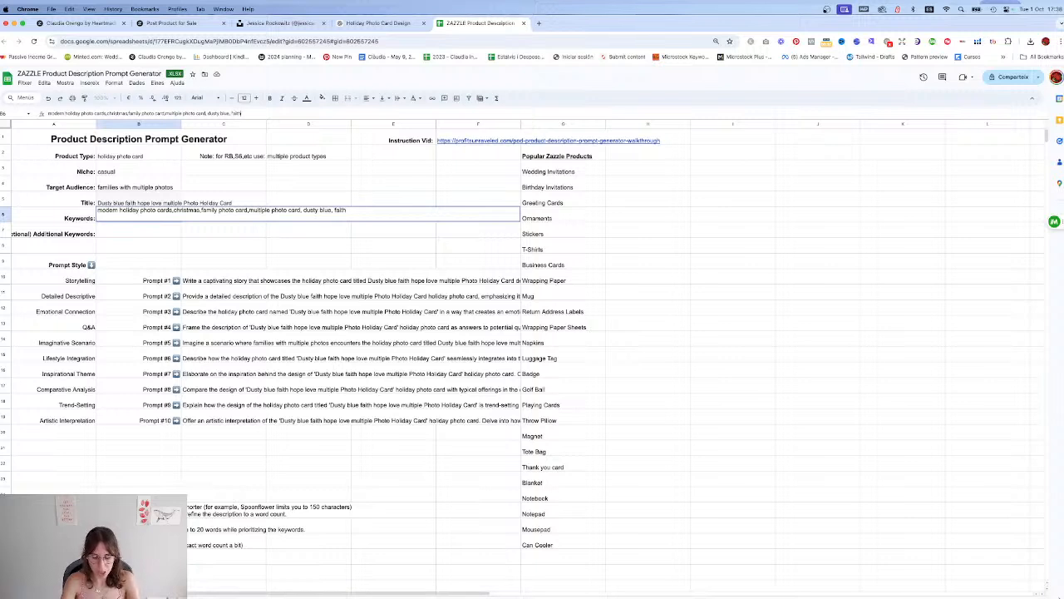
pyautogui.write('faith, hope, love, lettering')
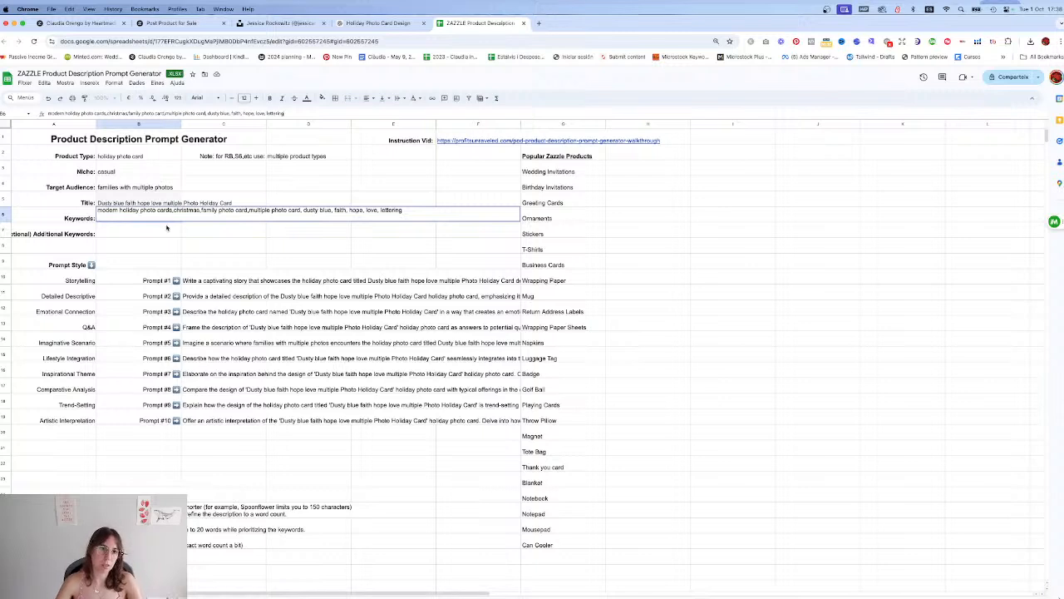
pyautogui.press('Return')
pyautogui.click(154, 218)
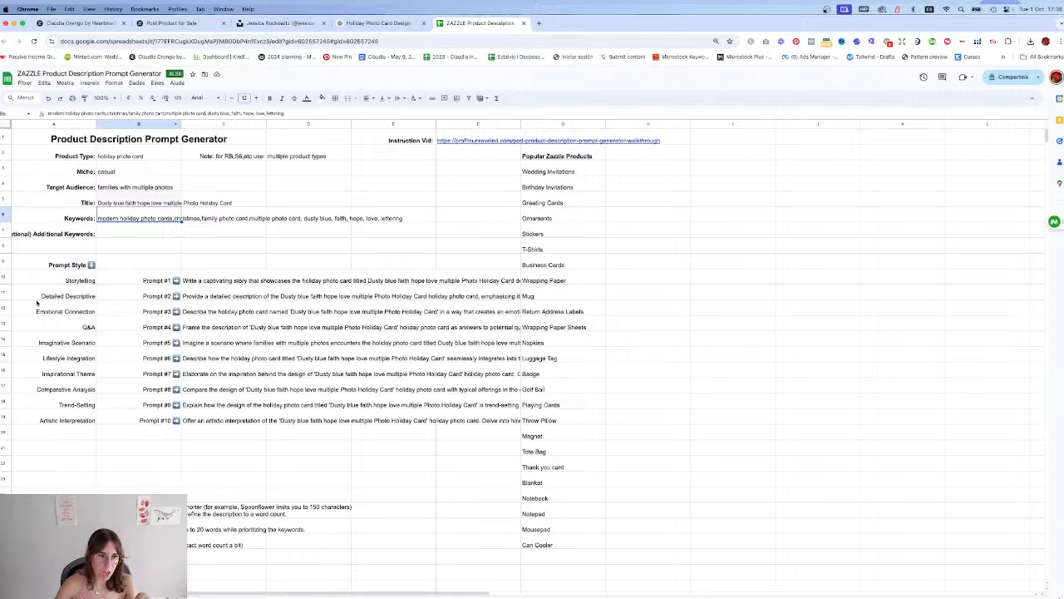
# Step: Copy the Detailed Descriptive prompt (Prompt #2) into a new message in the ChatGPT Holiday Photo Card Design conversation
pyautogui.click(185, 296)
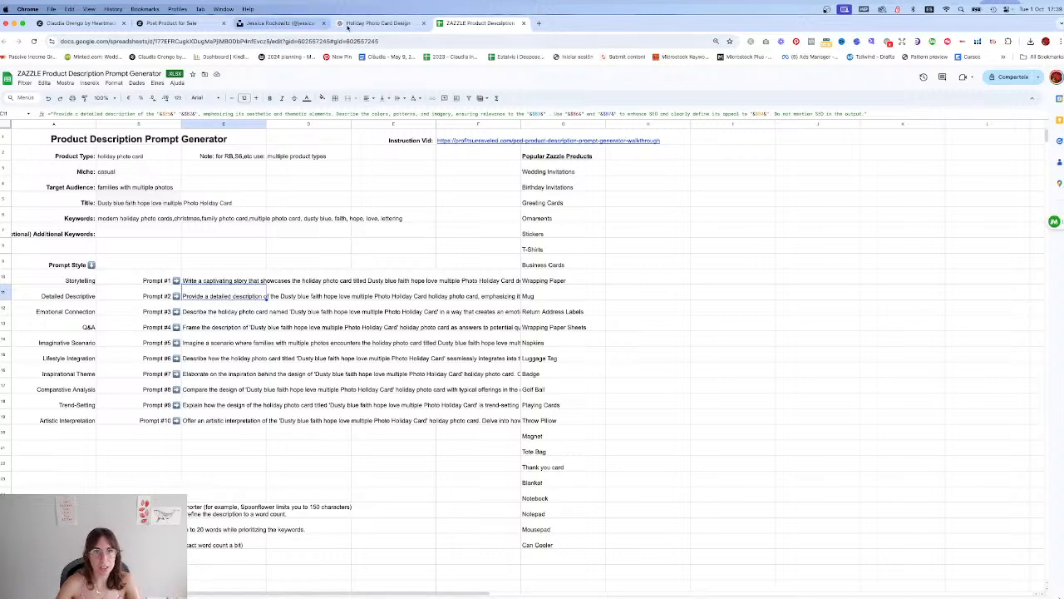
pyautogui.click(363, 24)
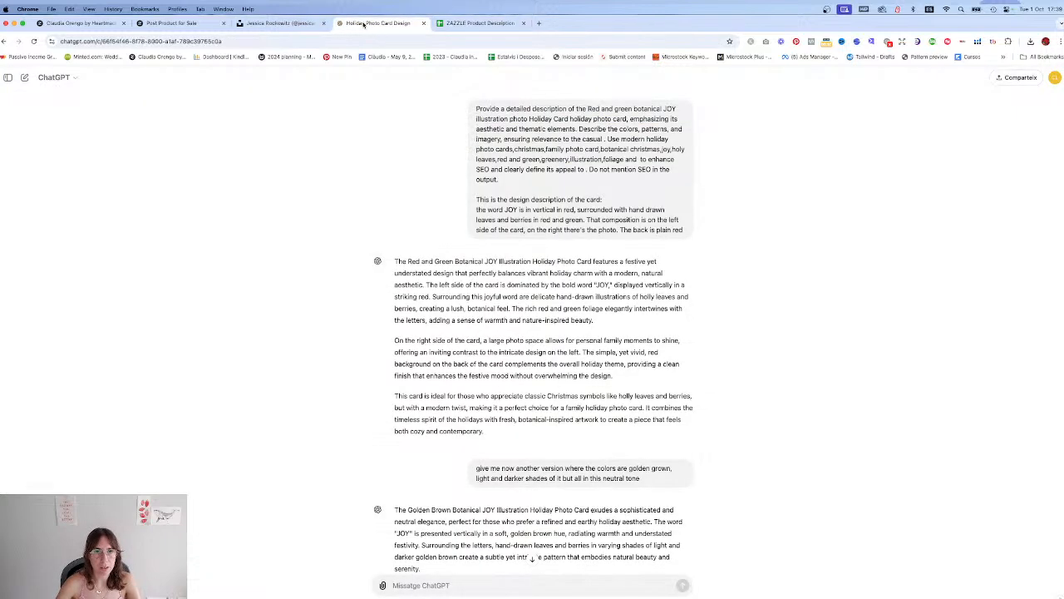
pyautogui.click(473, 584)
pyautogui.press('super+v')
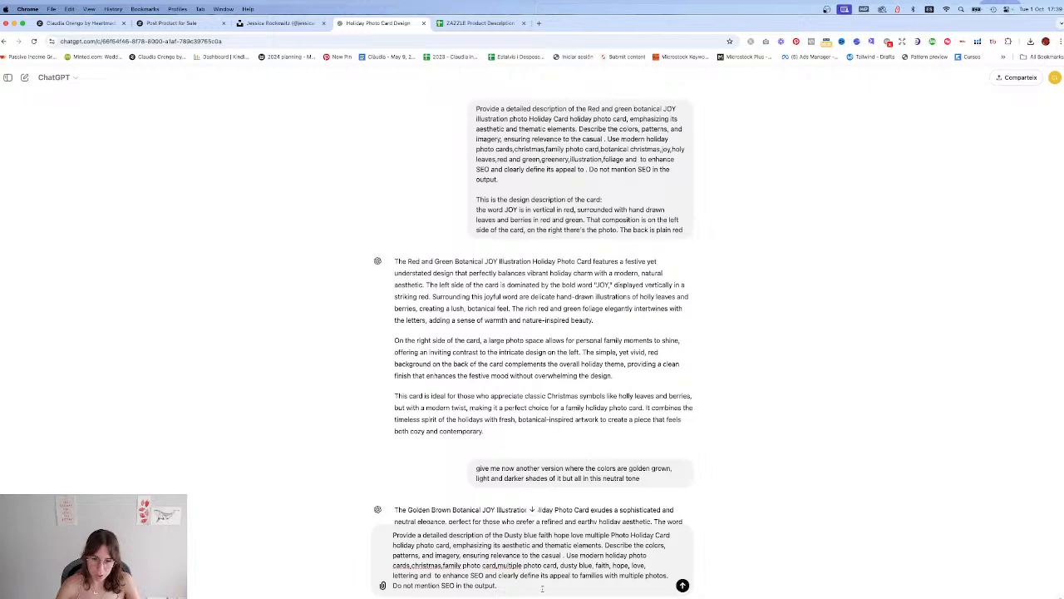
# Step: Add the line "This is the design description of the card:" below the prompt text
pyautogui.hotkey('shift', 'Return')
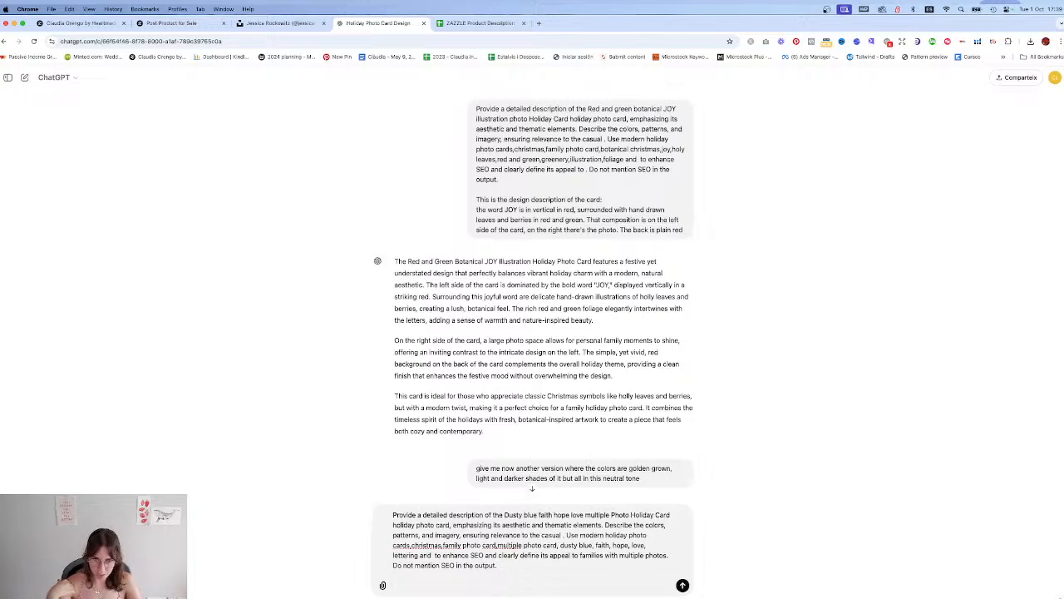
pyautogui.write('This')
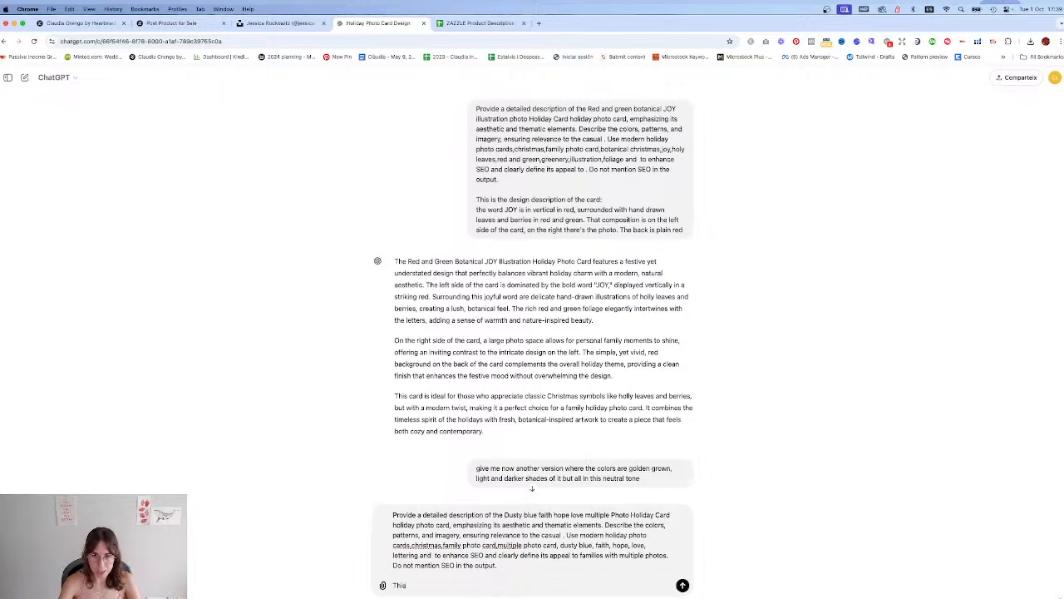
pyautogui.write(' is the design des')
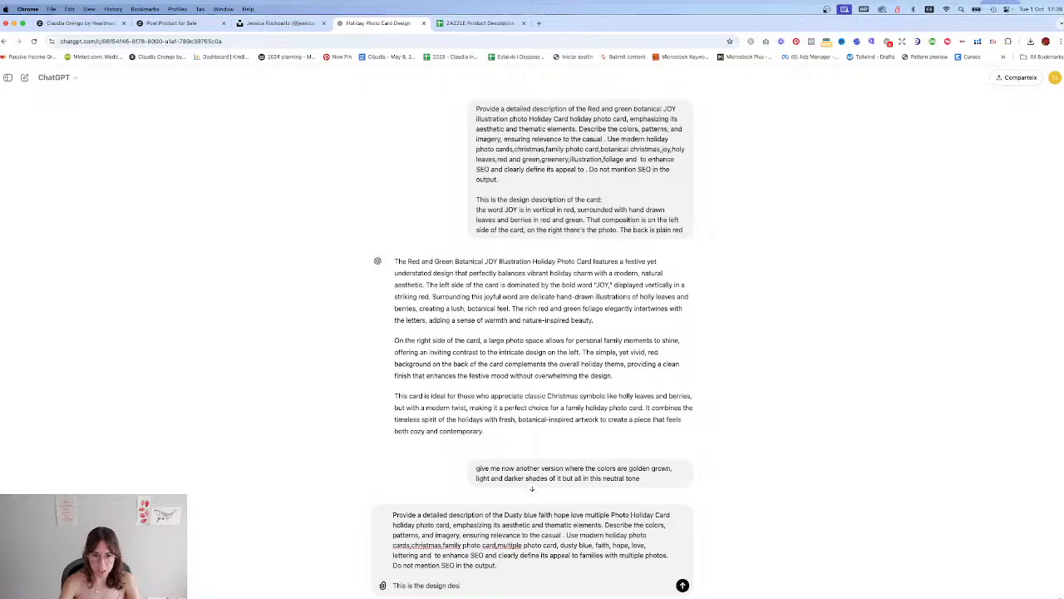
pyautogui.write('cription of the card:')
pyautogui.hotkey('shift', 'Return')
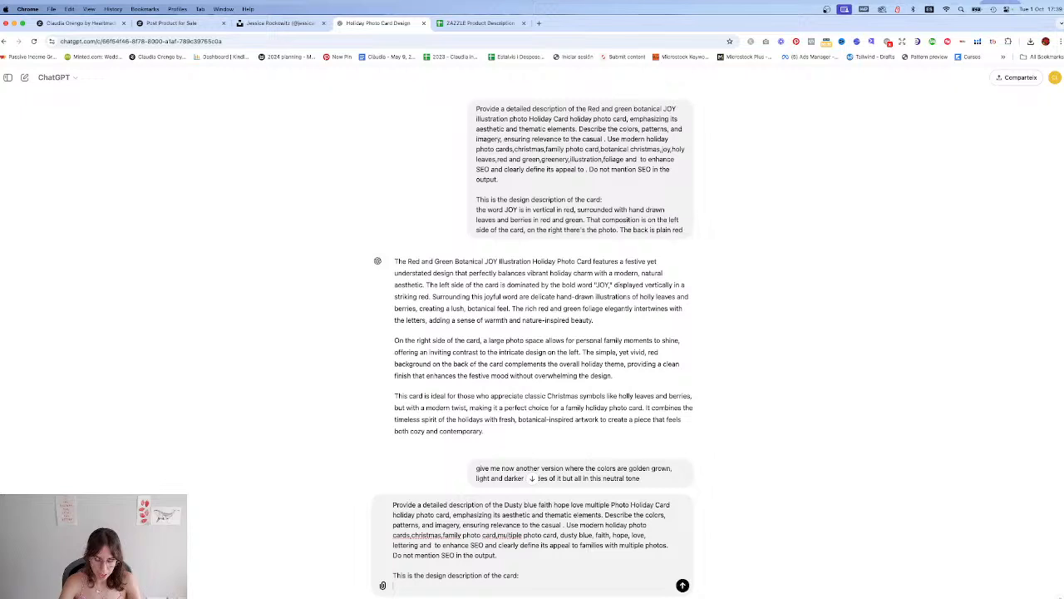
# Step: Describe the card layout as "it has 6 photos surrounding a dusty blue box with hand lettering"
pyautogui.write('it has 6 photos, ')
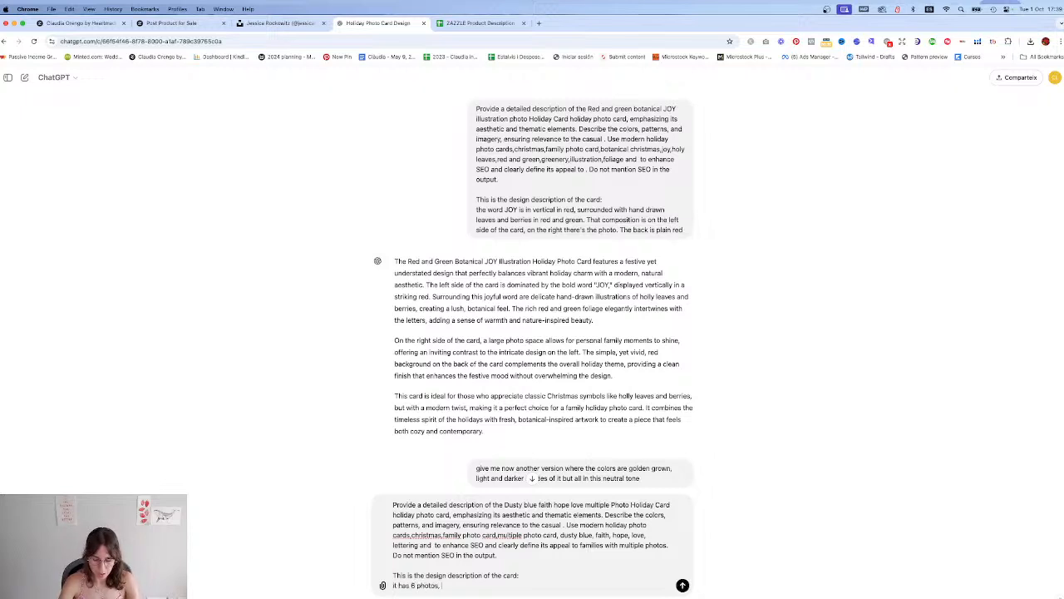
pyautogui.press('BackSpace')
pyautogui.press('BackSpace')
pyautogui.write(' surroun')
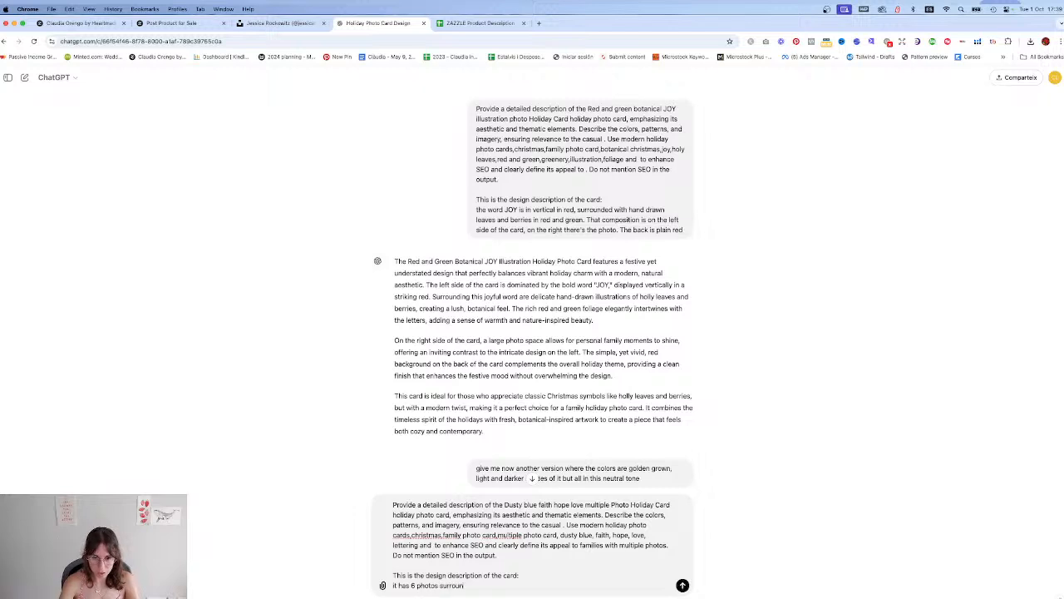
pyautogui.write('ding a dusty blue box with hand let')
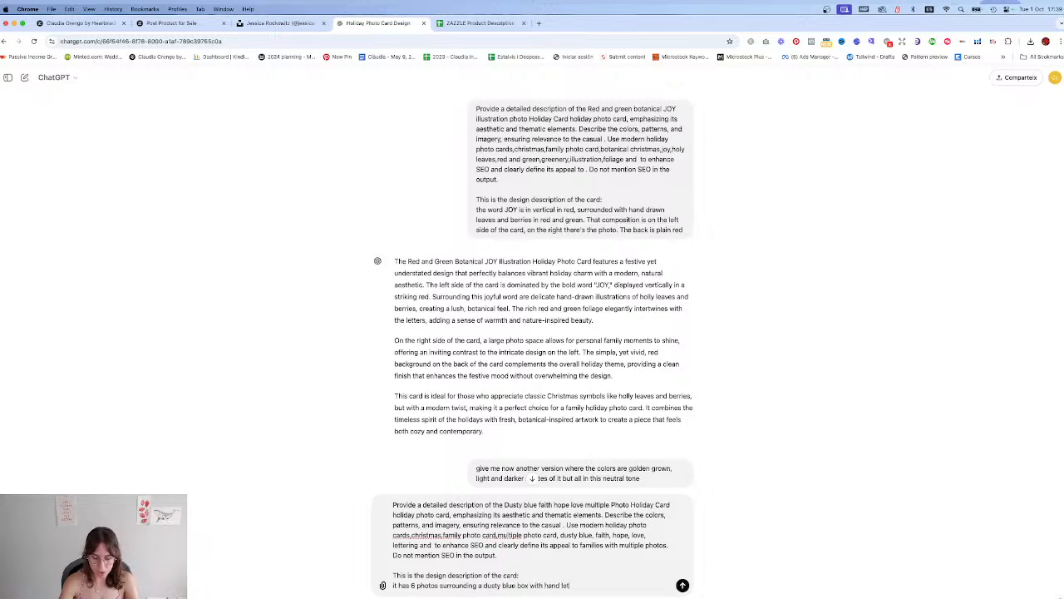
pyautogui.write('tering featuri')
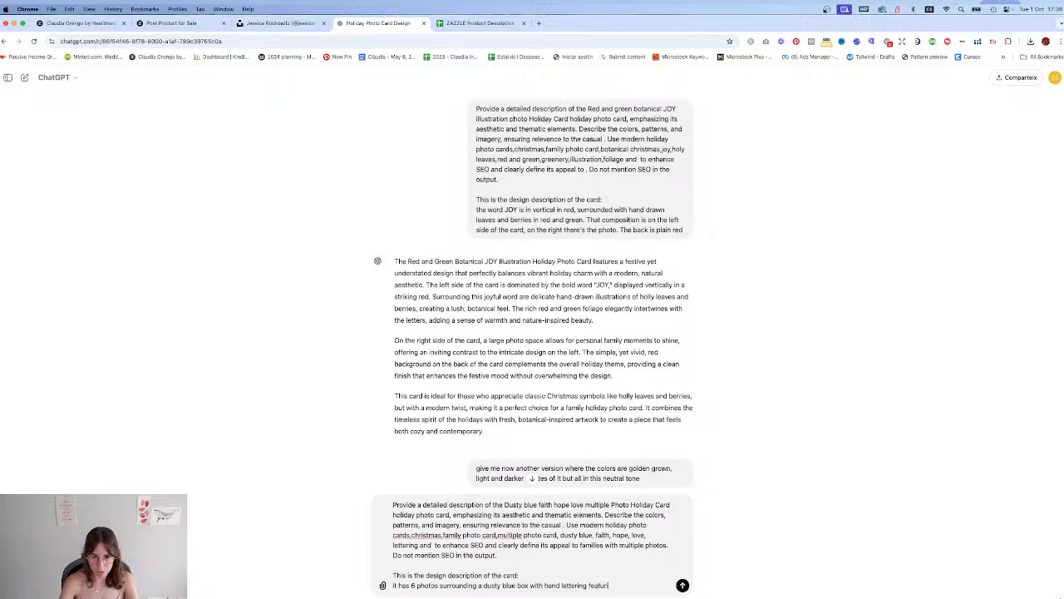
# Step: Complete the design description with "featuring the words faith, hope, love and a family signature"
pyautogui.write('ng the word')
pyautogui.press('BackSpace')
pyautogui.press('BackSpace')
pyautogui.press('BackSpace')
pyautogui.press('BackSpace')
pyautogui.write('words faith, hope, lov')
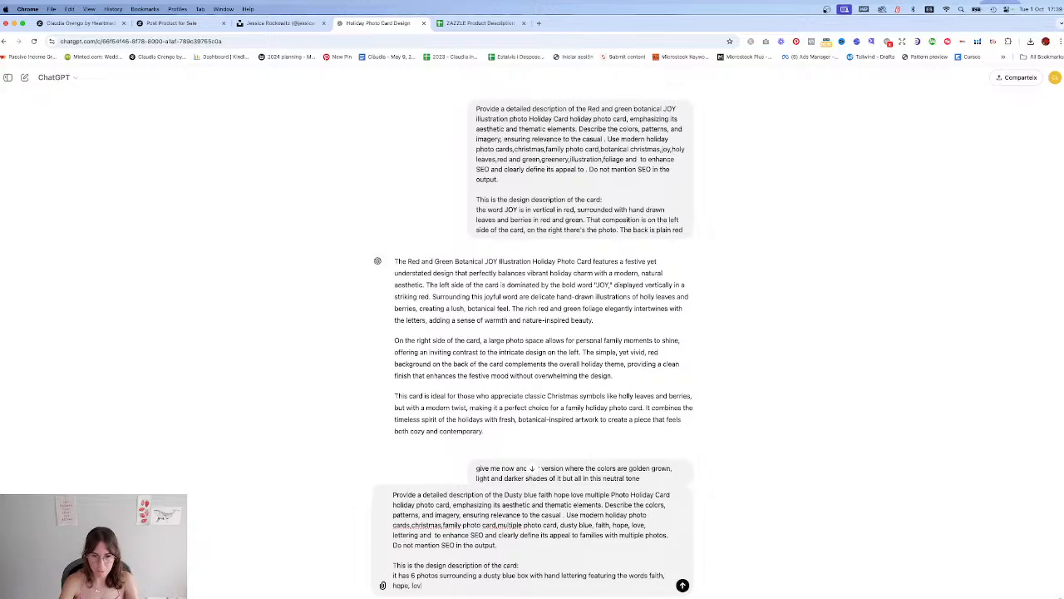
pyautogui.write('e and a family custom')
pyautogui.press('BackSpace')
pyautogui.press('BackSpace')
pyautogui.press('BackSpace')
pyautogui.press('BackSpace')
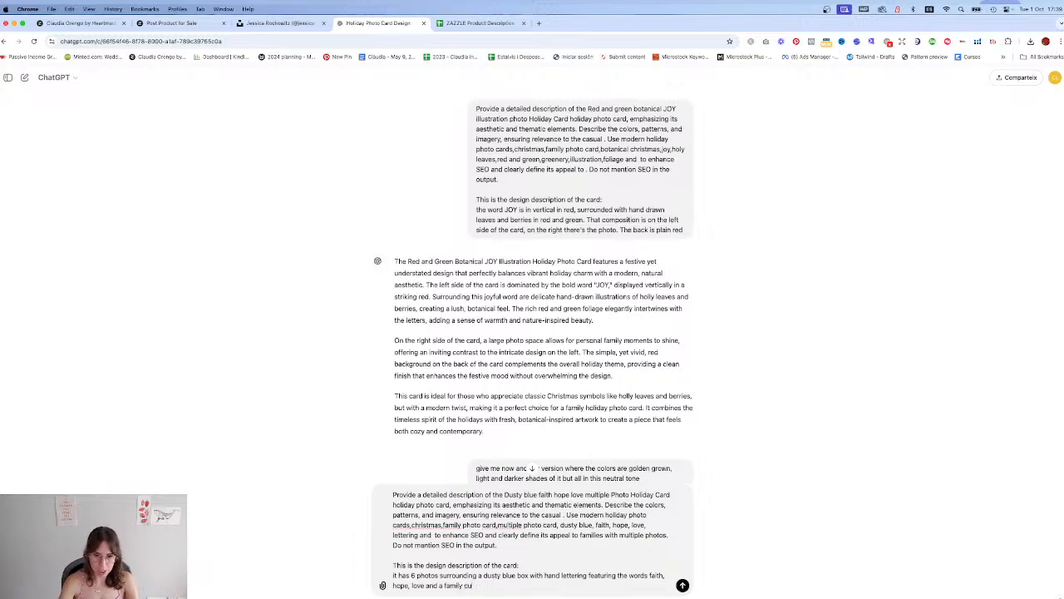
pyautogui.write('signature')
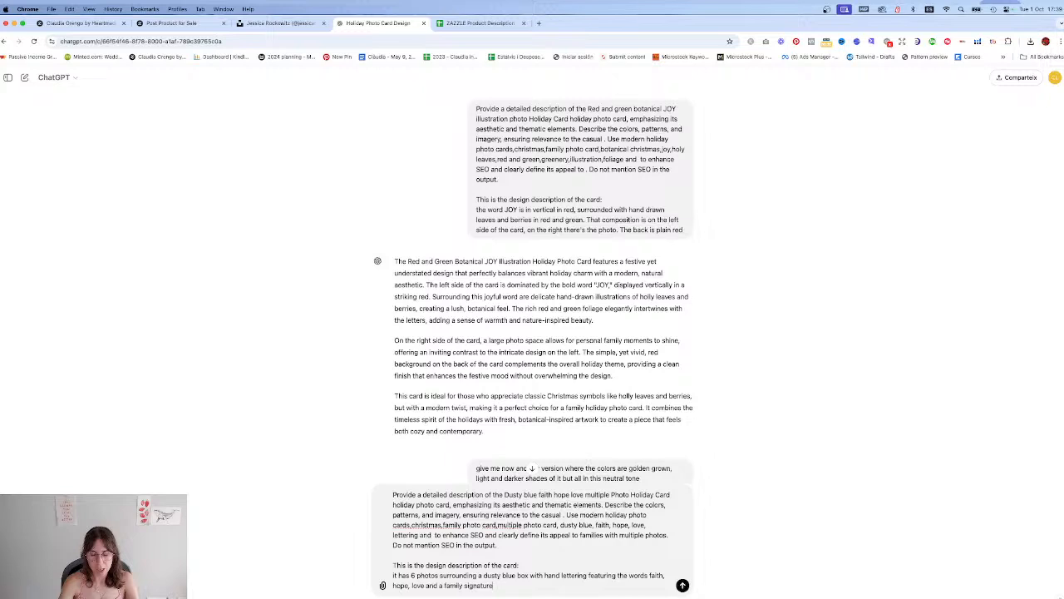
# Step: Extend the design description so the family signature is "in minimalist text"
pyautogui.write(' i')
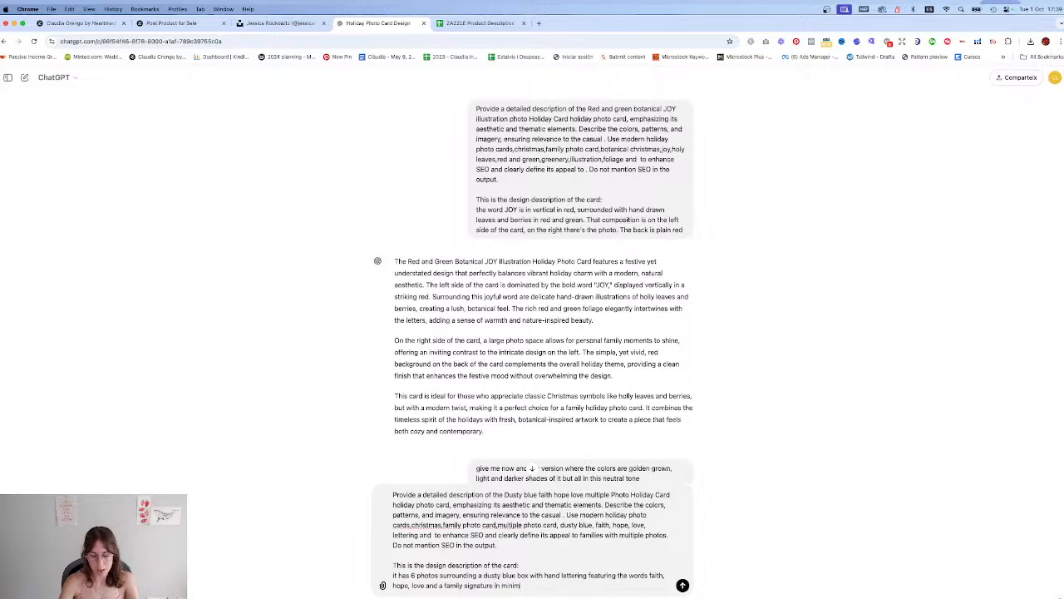
pyautogui.press('BackSpace')
pyautogui.write('alist text')
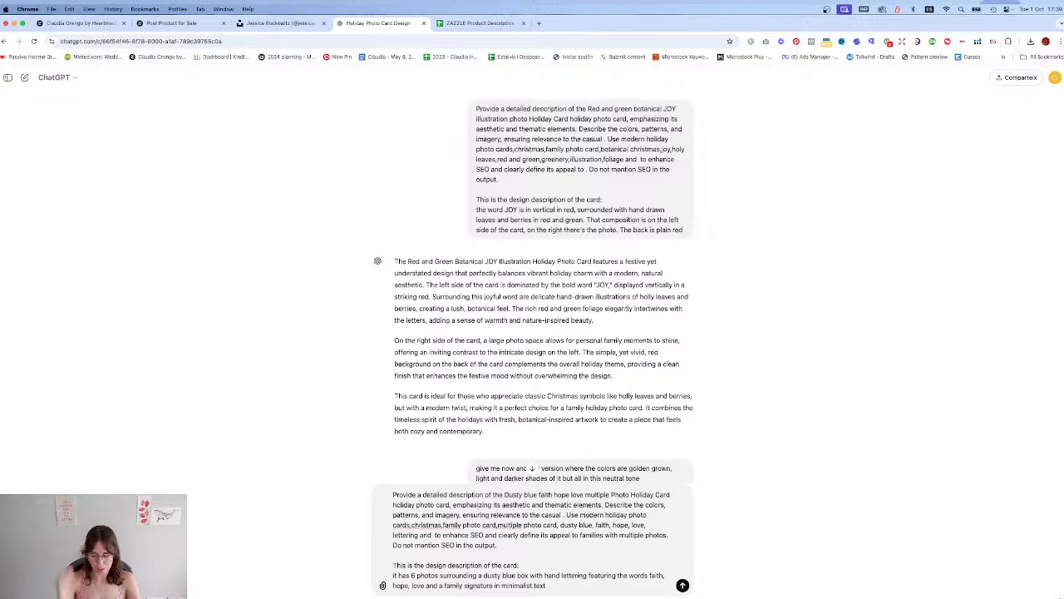
# Step: Add to the design description that "The back has the same dusty blue as background color"
pyautogui.write('. The back')
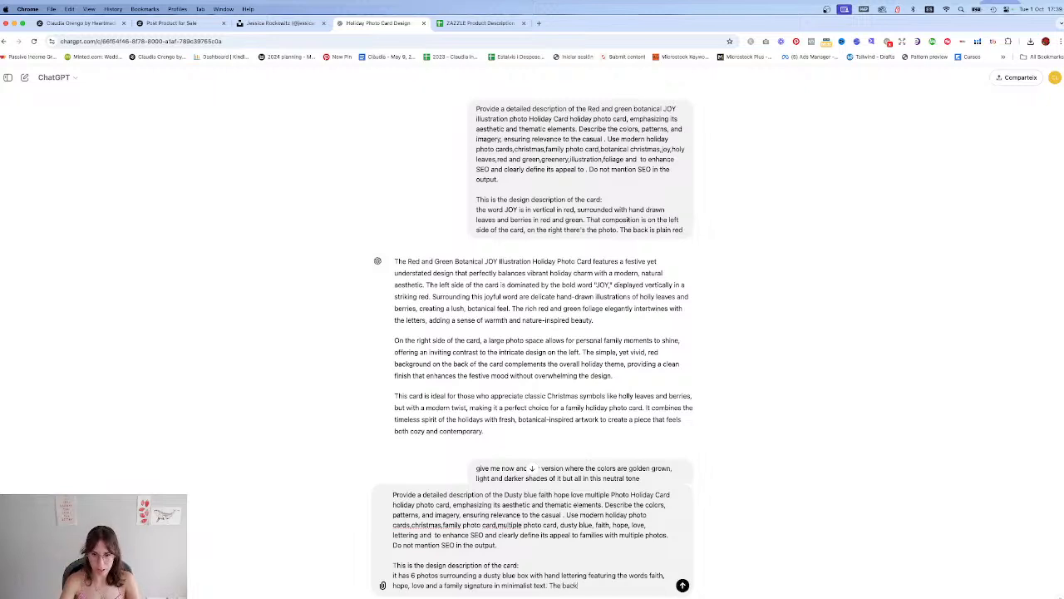
pyautogui.write(' is a')
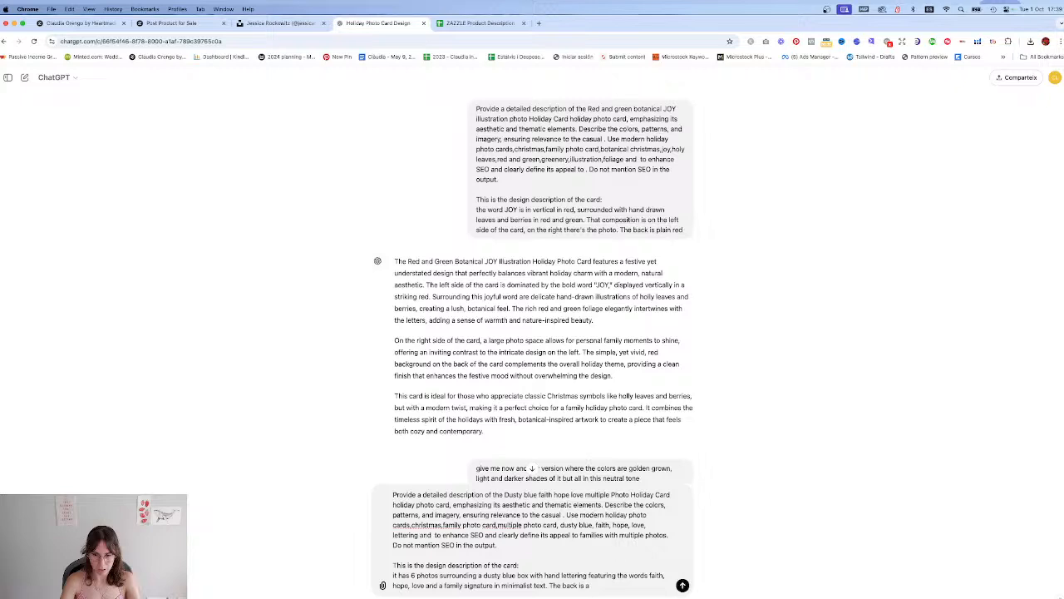
pyautogui.press('BackSpace')
pyautogui.press('BackSpace')
pyautogui.press('BackSpace')
pyautogui.press('BackSpace')
pyautogui.write('has')
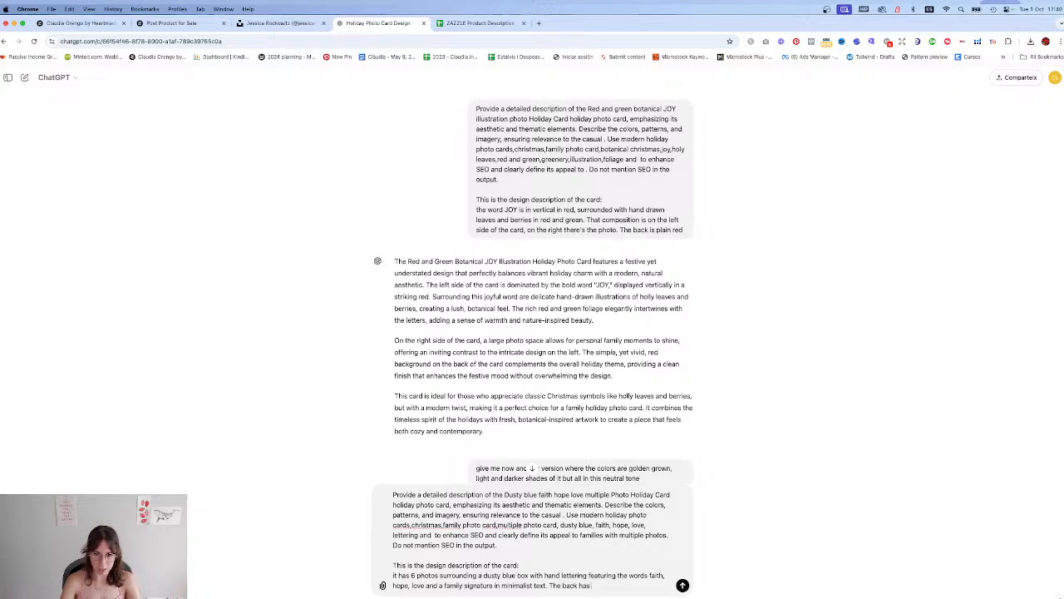
pyautogui.write(' the same dusty blue at the b')
pyautogui.press('BackSpace')
pyautogui.press('BackSpace')
pyautogui.press('BackSpace')
pyautogui.press('BackSpace')
pyautogui.press('BackSpace')
pyautogui.press('BackSpace')
pyautogui.press('BackSpace')
pyautogui.write('s background color and')
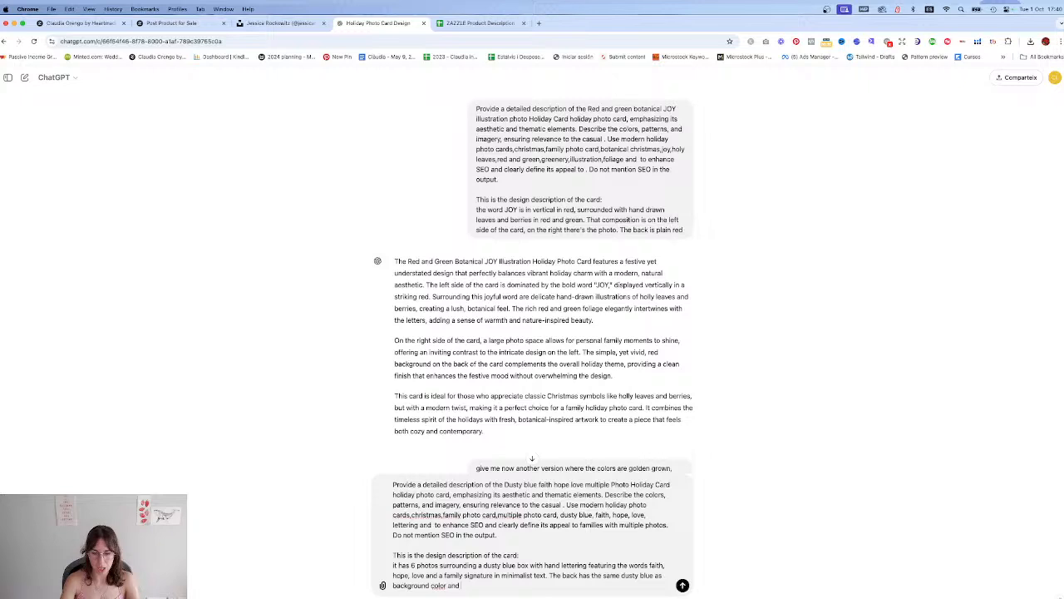
# Step: Complete the back's description with "and a cute star hand drawn seamless pattern in white overlaying" and send the prompt
pyautogui.write(' a cute star hand d')
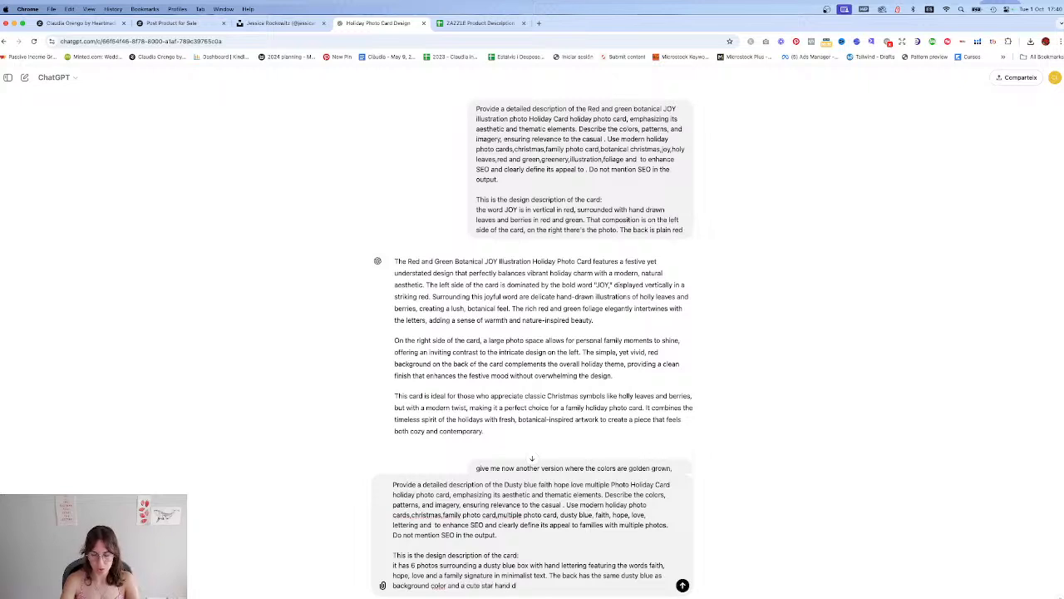
pyautogui.write('rawn seamless patter')
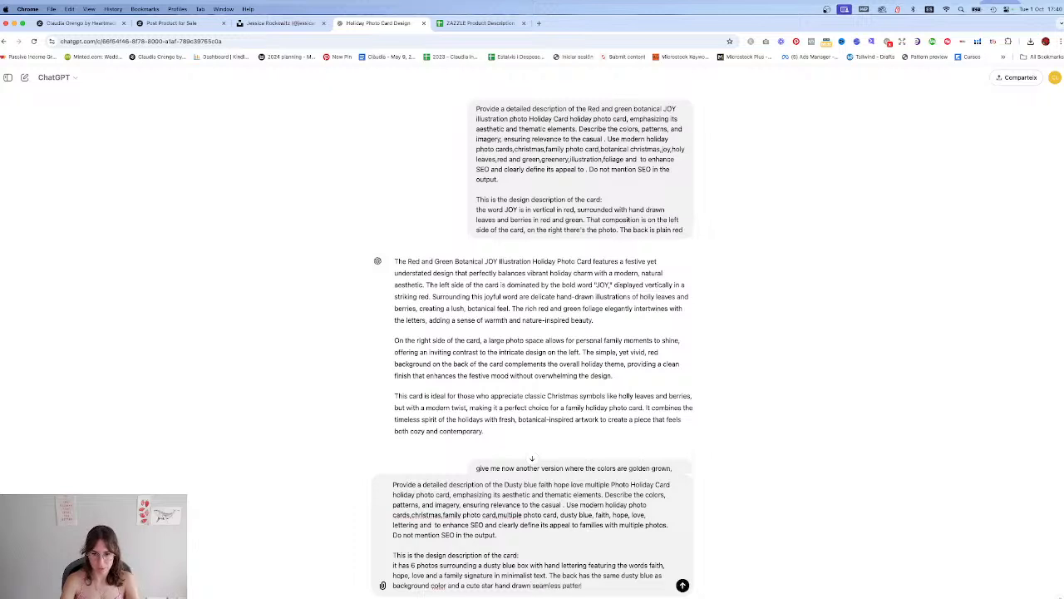
pyautogui.write('n in white vert')
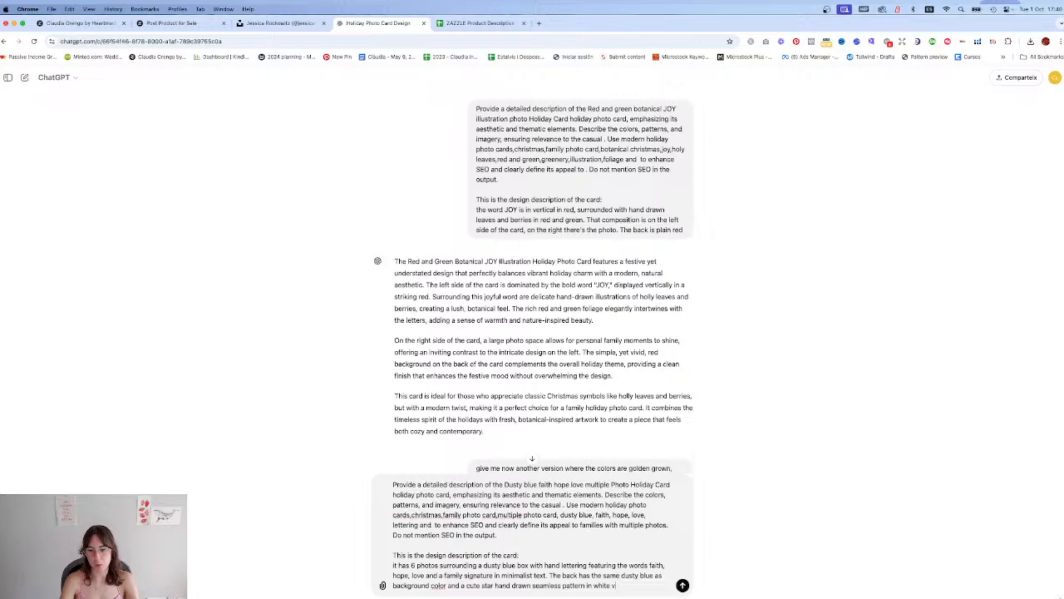
pyautogui.press('BackSpace')
pyautogui.press('BackSpace')
pyautogui.write('overlaying')
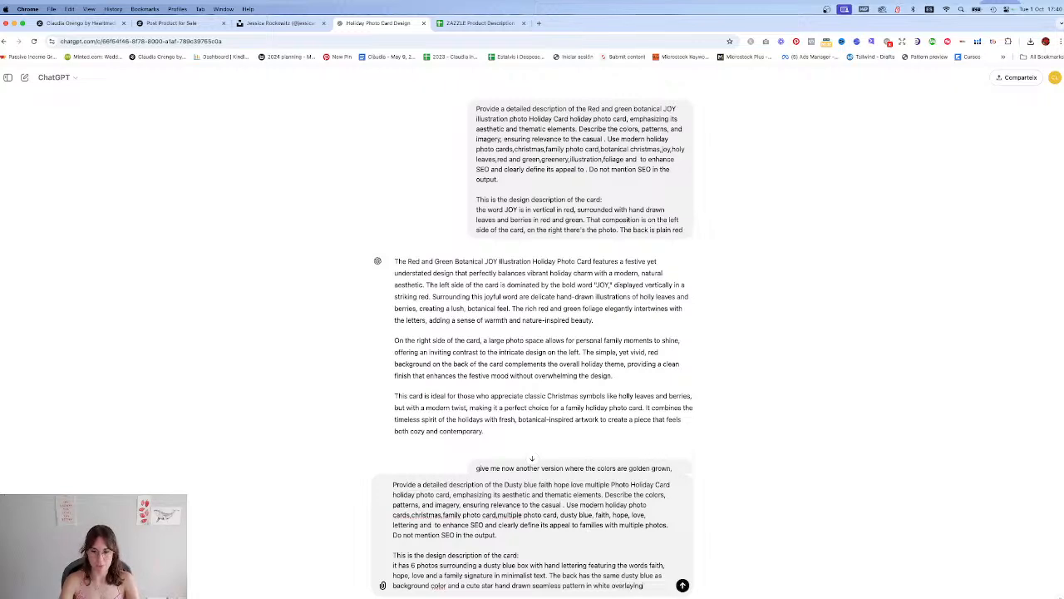
pyautogui.press('Return')
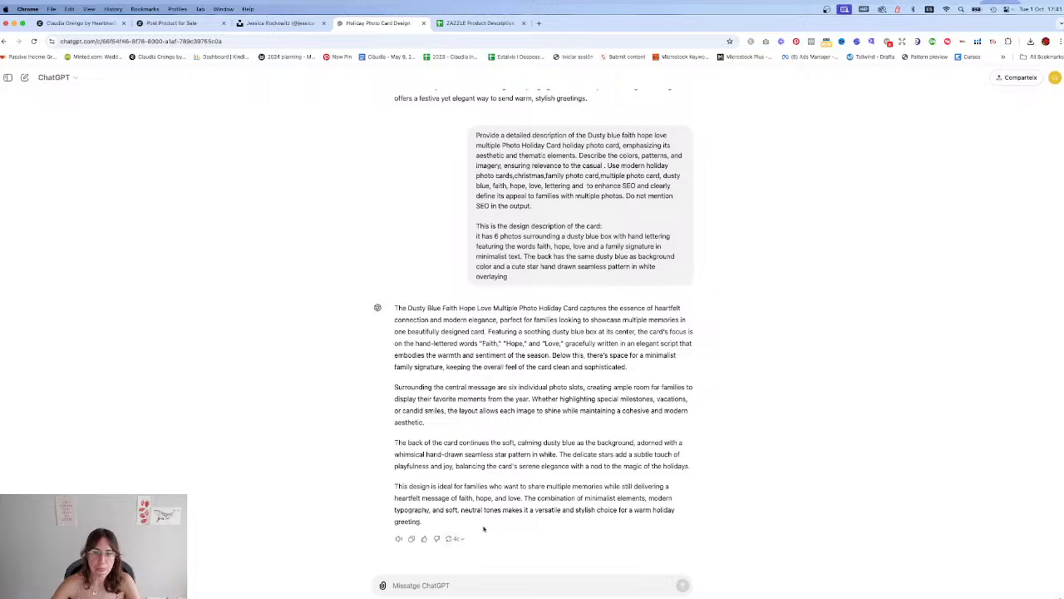
# Step: Copy ChatGPT's full generated card description and replace the product description on Zazzle's Post Product for Sale page with it
pyautogui.moveTo(428, 524); pyautogui.dragTo(394, 319)
pyautogui.hotkey('ctrl', 'c')
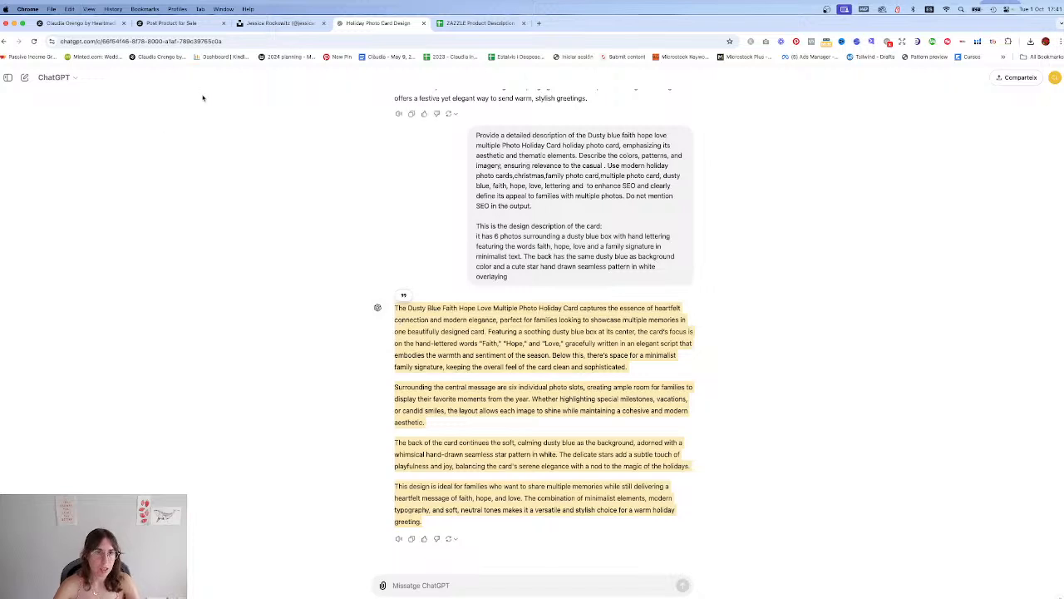
pyautogui.click(171, 22)
pyautogui.click(475, 324)
pyautogui.hotkey('ctrl', 'a')
pyautogui.hotkey('ctrl', 'v')
pyautogui.scroll(-2, 424, 318)
pyautogui.scroll(-5, 424, 321)
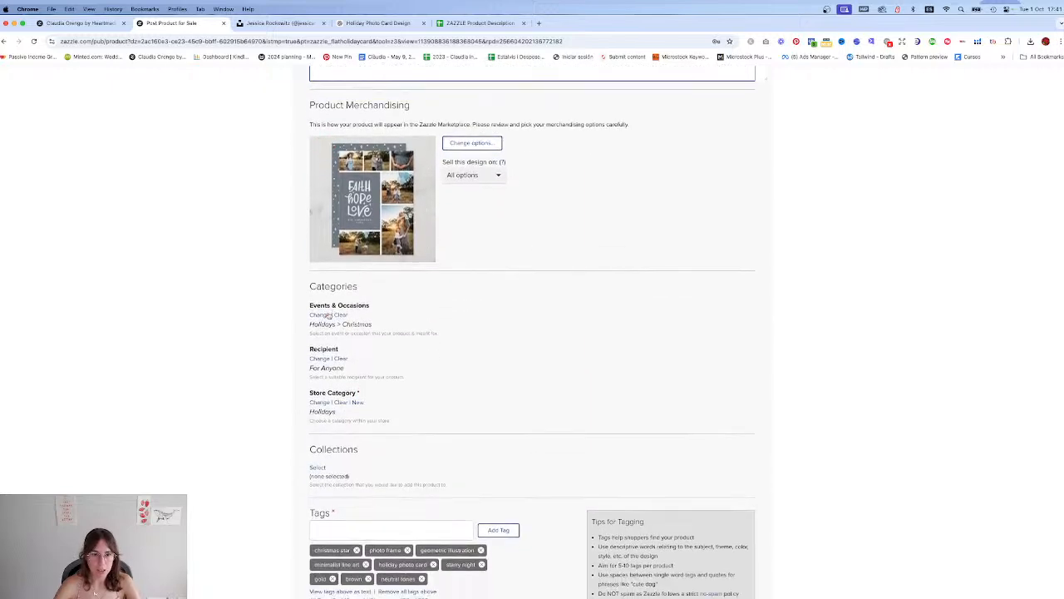
# Step: Remove all existing tags from the holiday card listing and confirm their deletion
pyautogui.scroll(-3, 374, 331)
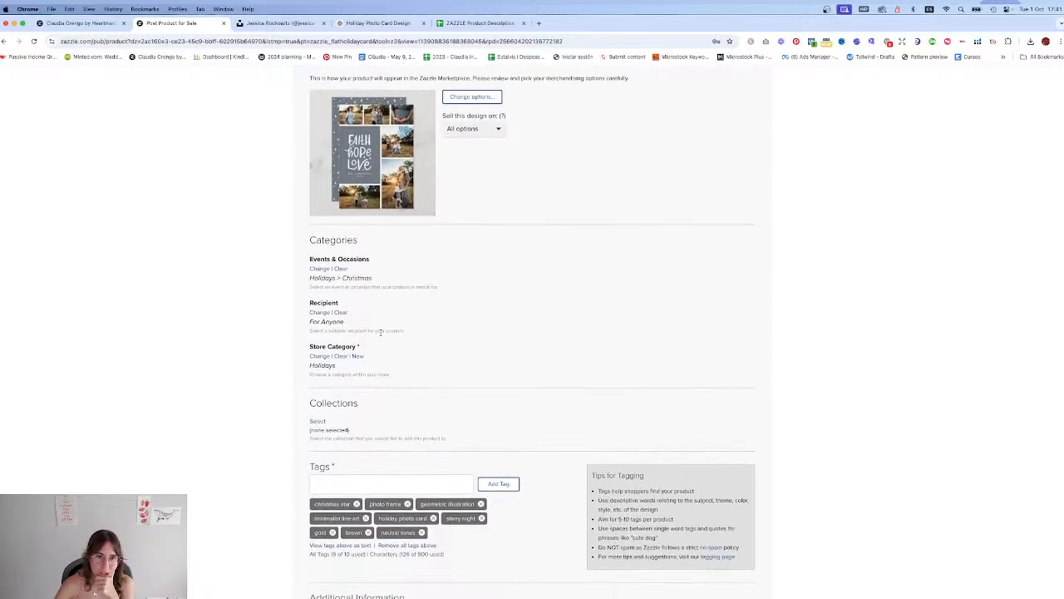
pyautogui.scroll(-1, 364, 328)
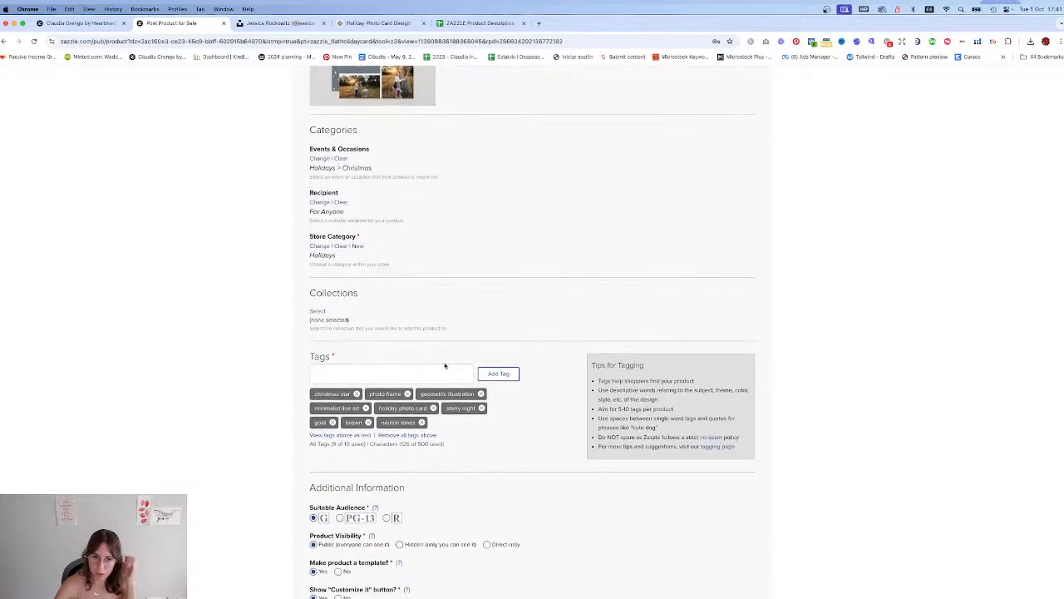
pyautogui.click(413, 437)
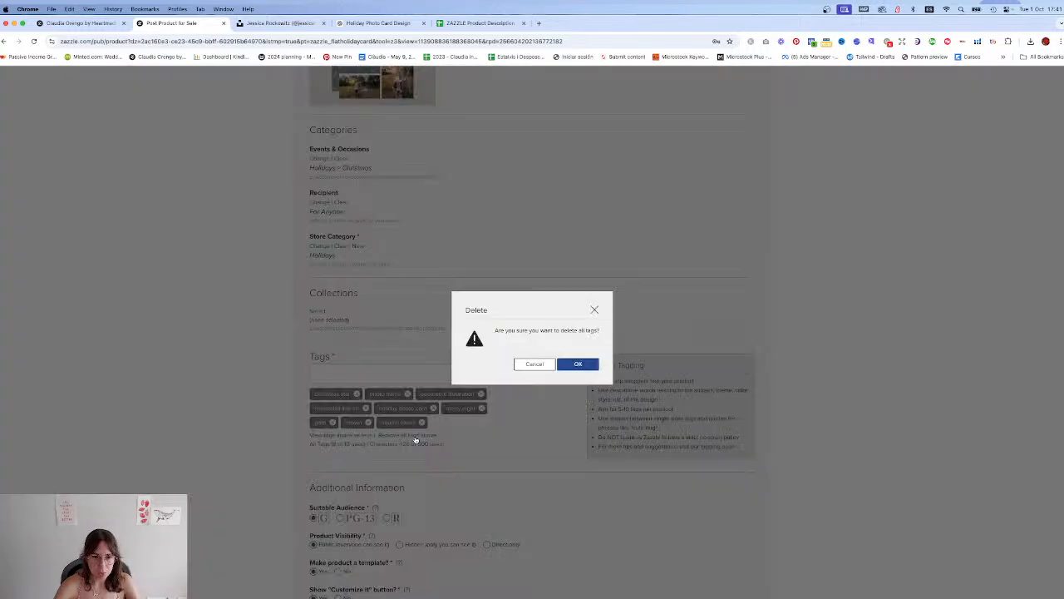
pyautogui.click(580, 366)
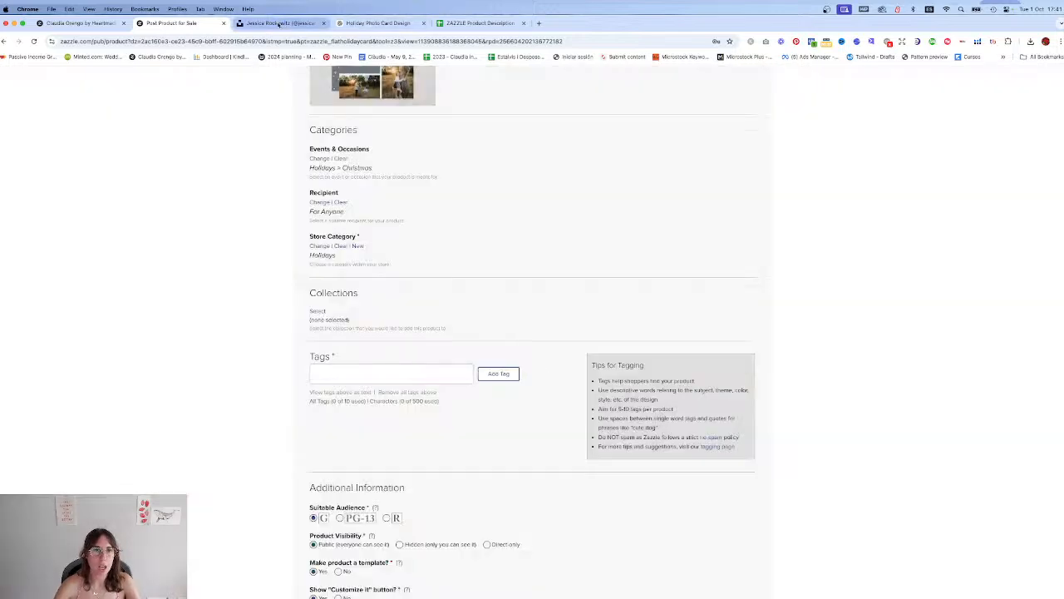
# Step: Copy the Keywords cell from the product description prompt spreadsheet and add its keywords as the Zazzle listing's tags
pyautogui.click(379, 23)
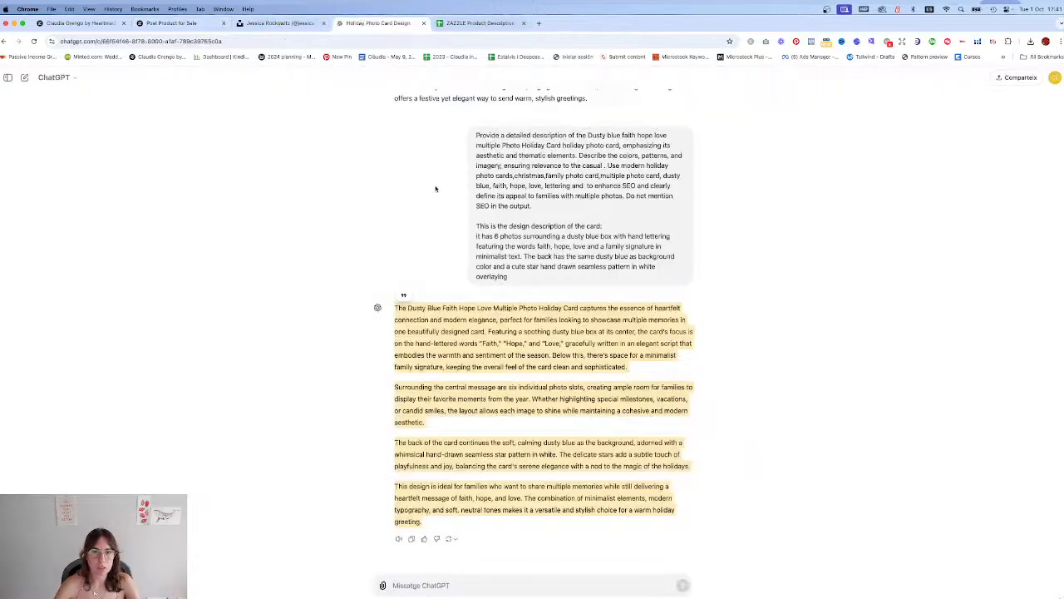
pyautogui.hotkey('ctrl', 'Tab')
pyautogui.click(124, 220)
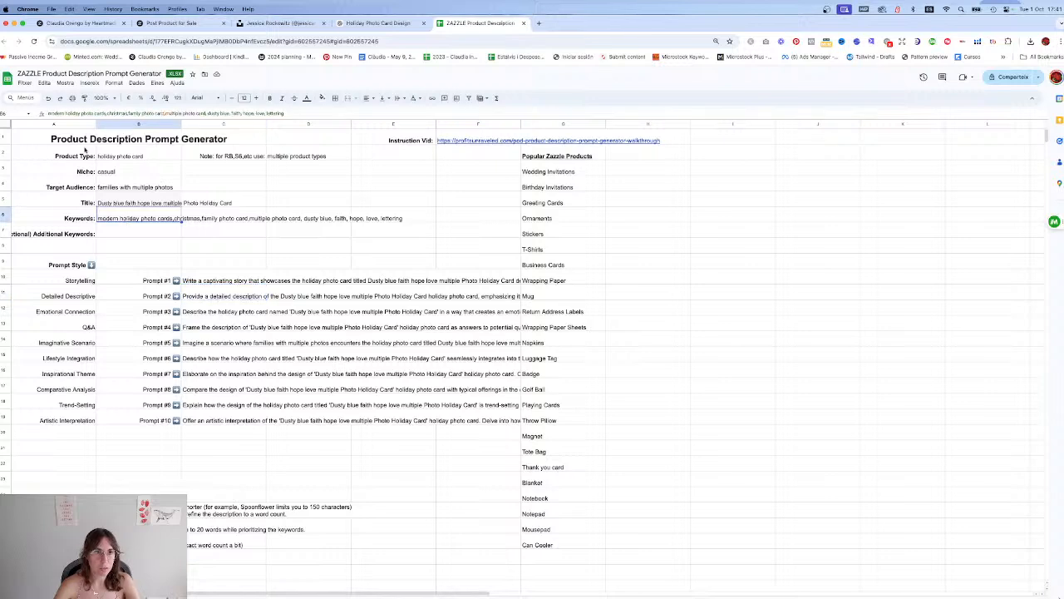
pyautogui.click(170, 22)
pyautogui.click(424, 375)
pyautogui.press('super+v')
pyautogui.press('Return')
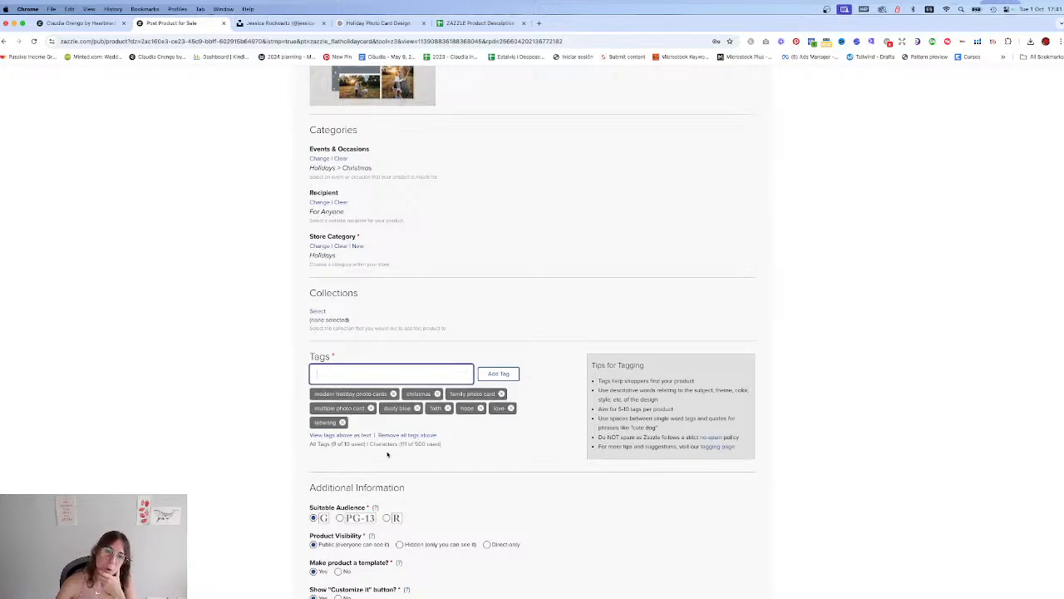
# Step: Add the tag "6 photo christmas card" to the listing
pyautogui.scroll(2, 387, 453)
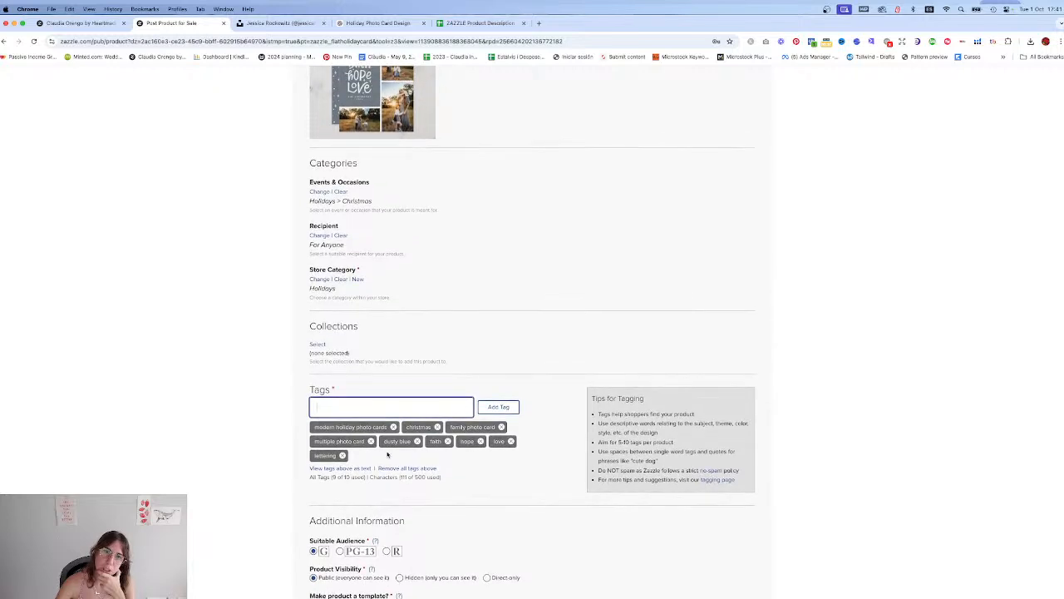
pyautogui.scroll(-2, 388, 453)
pyautogui.scroll(1, 388, 454)
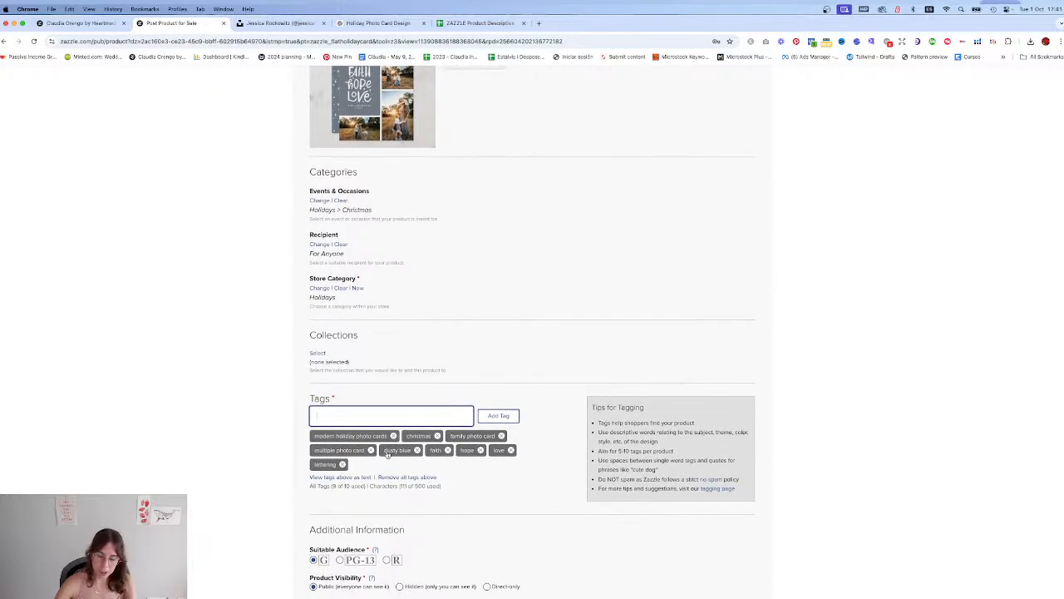
pyautogui.write('6 photo holiday')
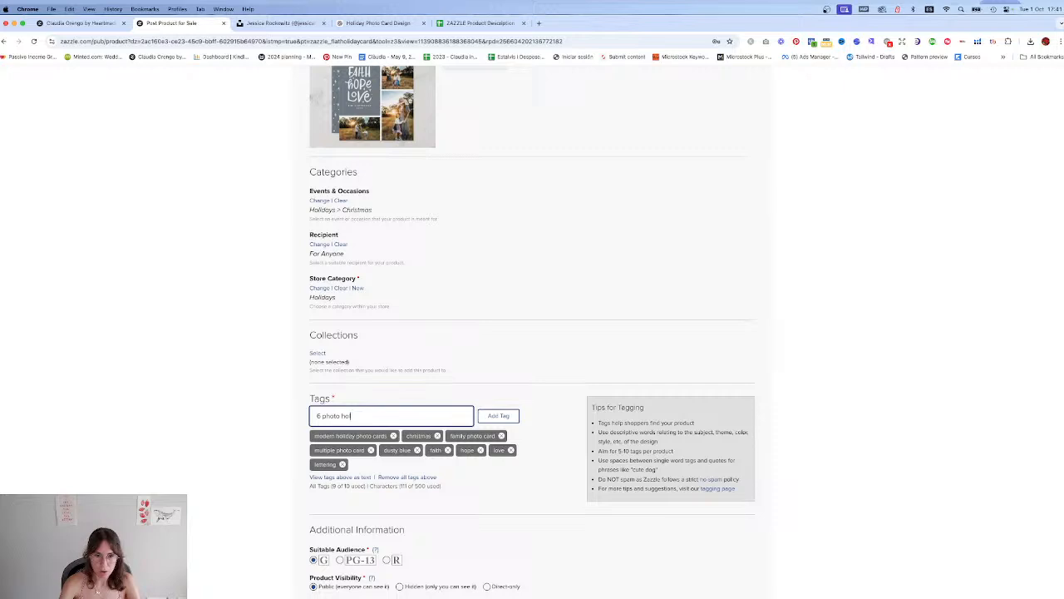
pyautogui.press('BackSpace')
pyautogui.press('BackSpace')
pyautogui.press('BackSpace')
pyautogui.press('BackSpace')
pyautogui.press('BackSpace')
pyautogui.press('BackSpace')
pyautogui.press('BackSpace')
pyautogui.write('ch')
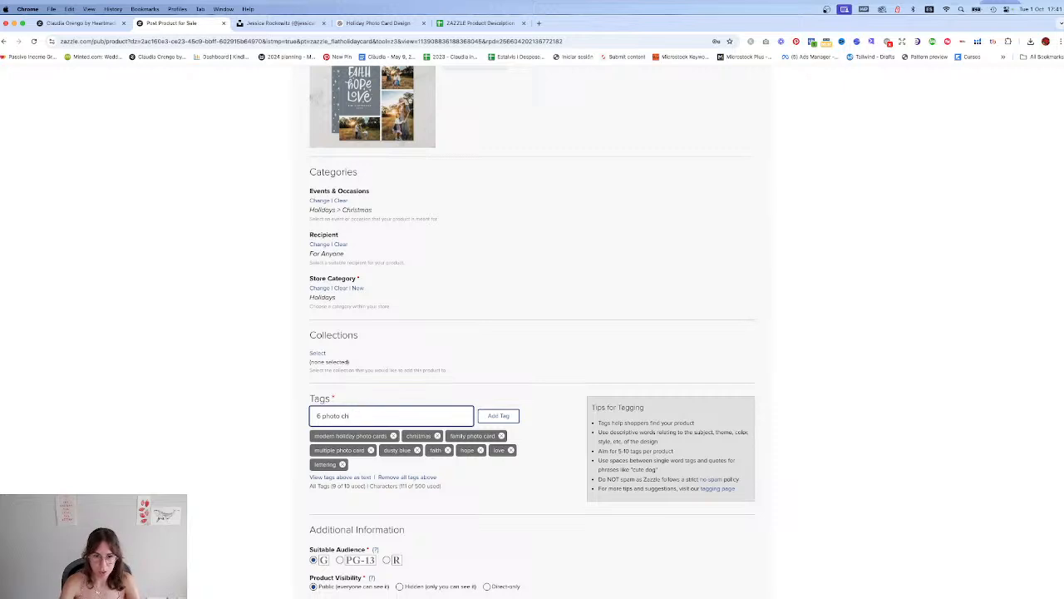
pyautogui.write('ristma')
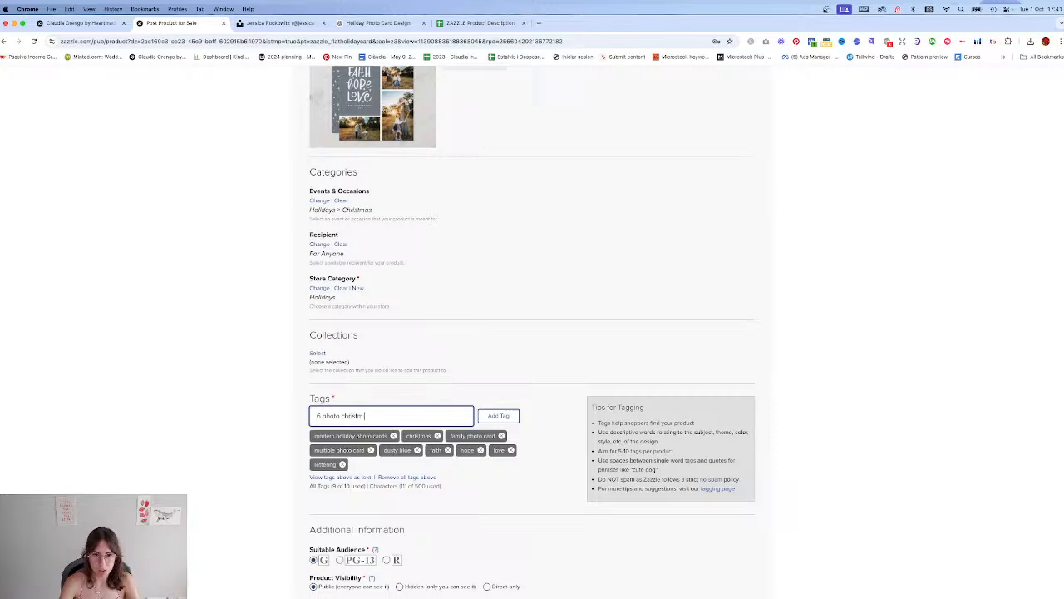
pyautogui.write('s card')
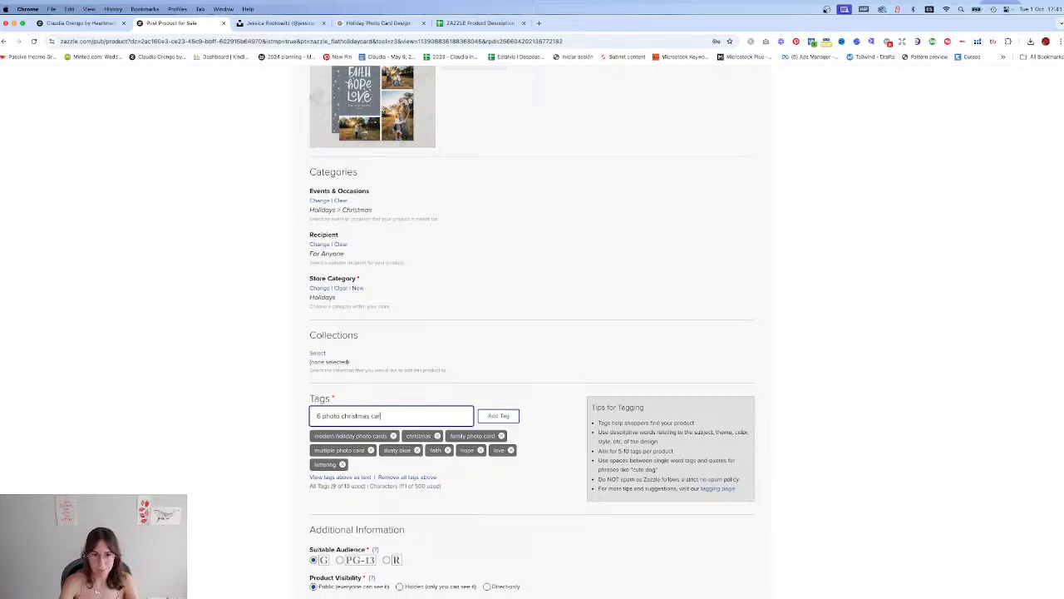
pyautogui.press('Return')
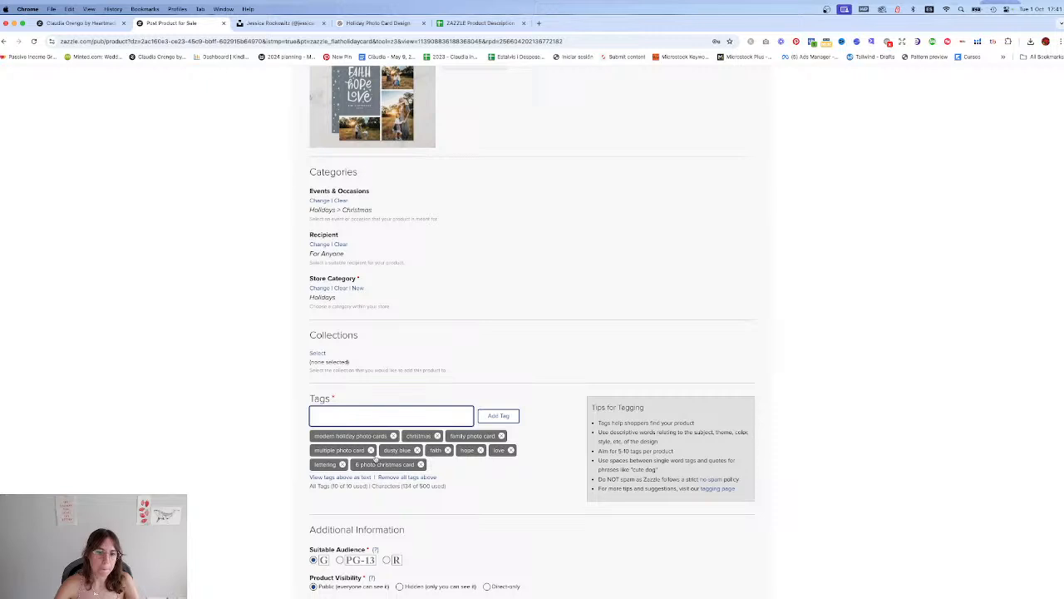
# Step: Accept the publishing rights and user agreement statement, and post the dusty blue card for sale
pyautogui.scroll(-8, 376, 456)
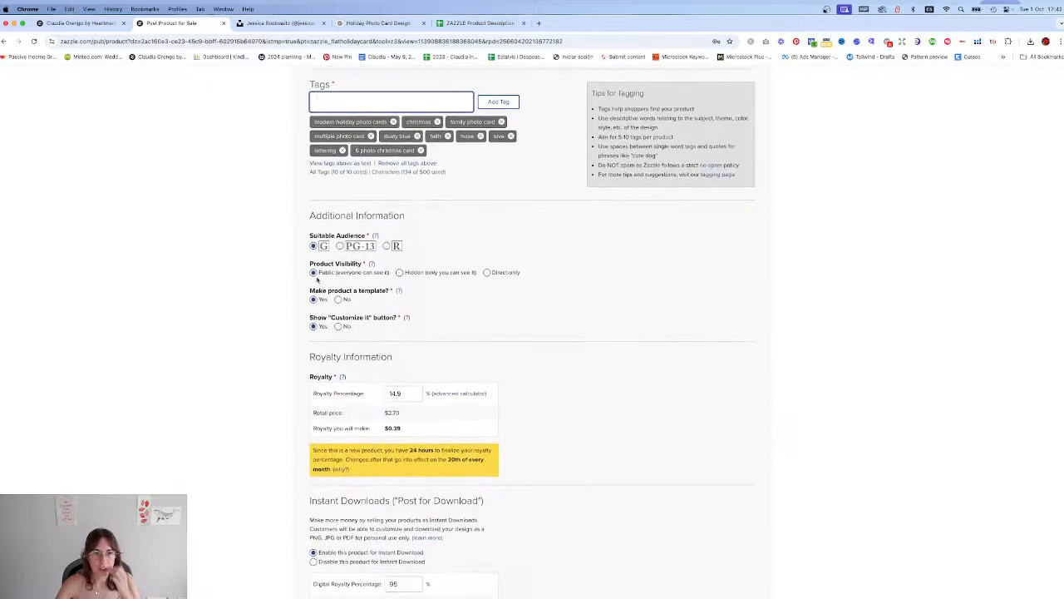
pyautogui.scroll(-4, 310, 340)
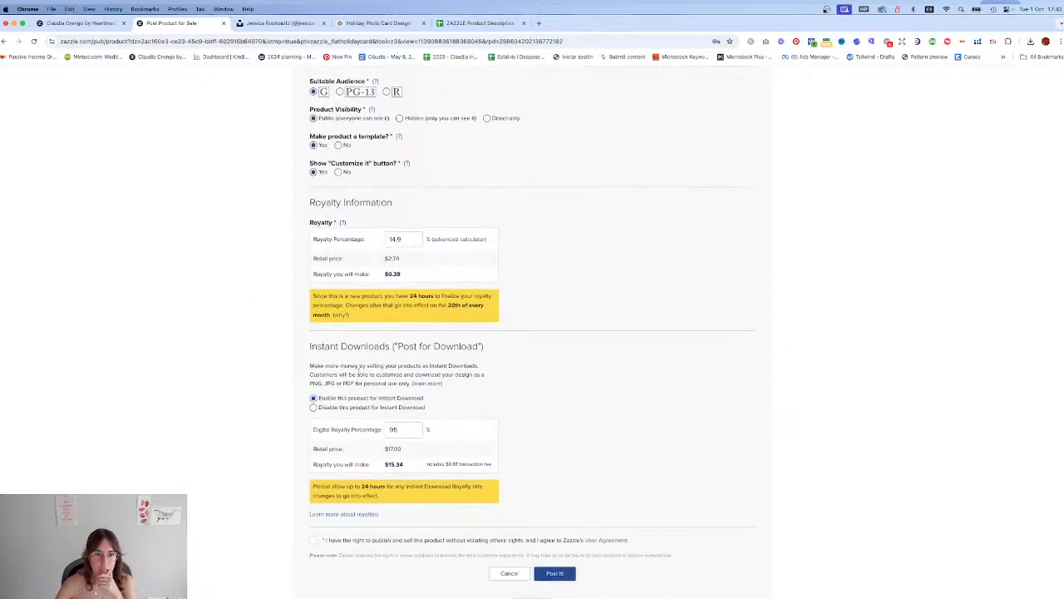
pyautogui.scroll(-1, 367, 484)
pyautogui.click(381, 503)
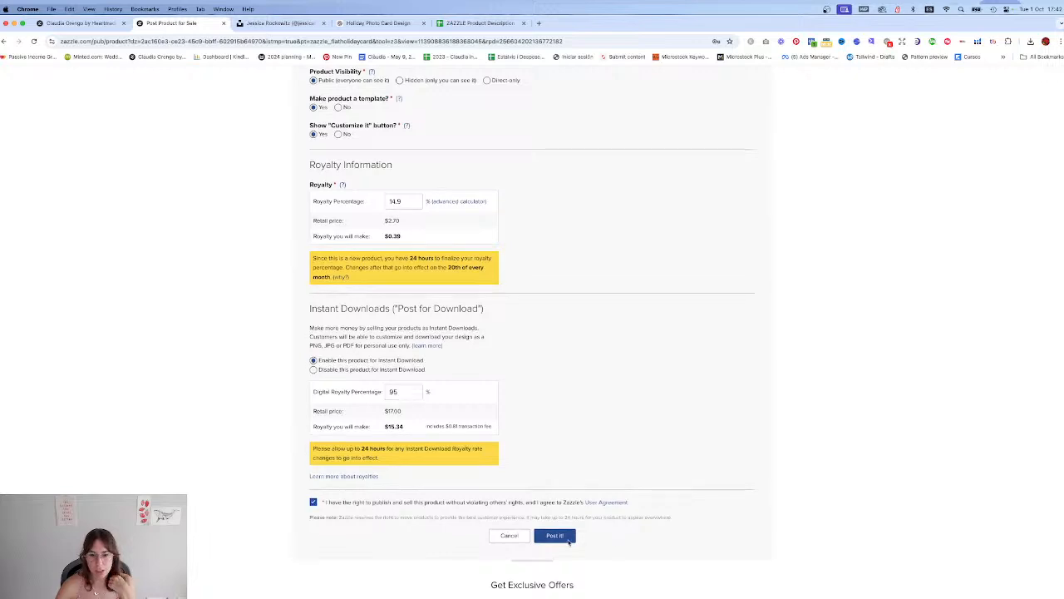
pyautogui.click(555, 536)
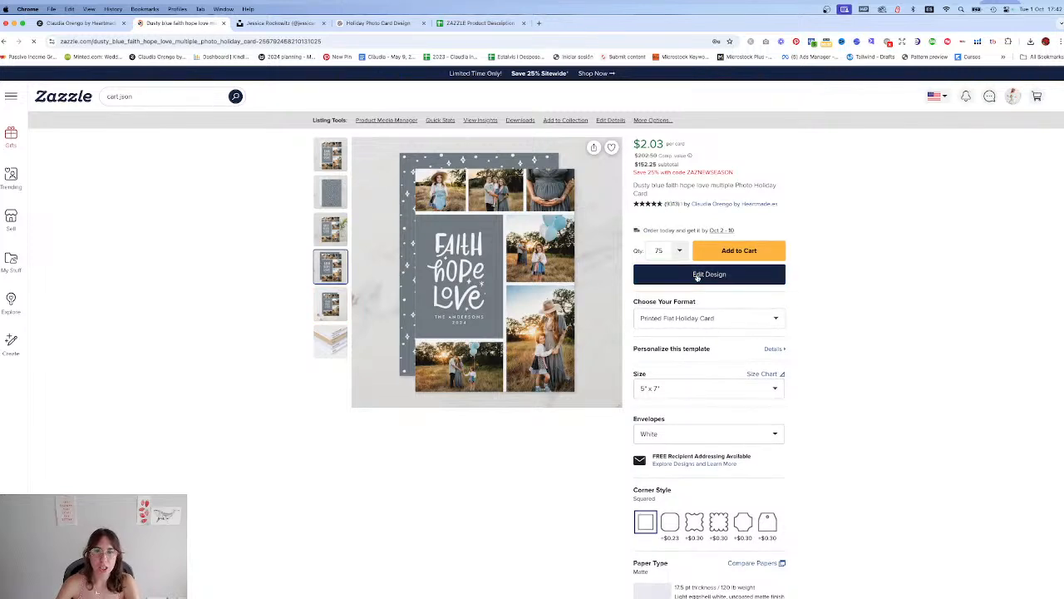
# Step: Open the posted card's design and recolor the rectangle behind the lettering with gold brown #A18342 sampled from the grass in a photo
pyautogui.click(697, 275)
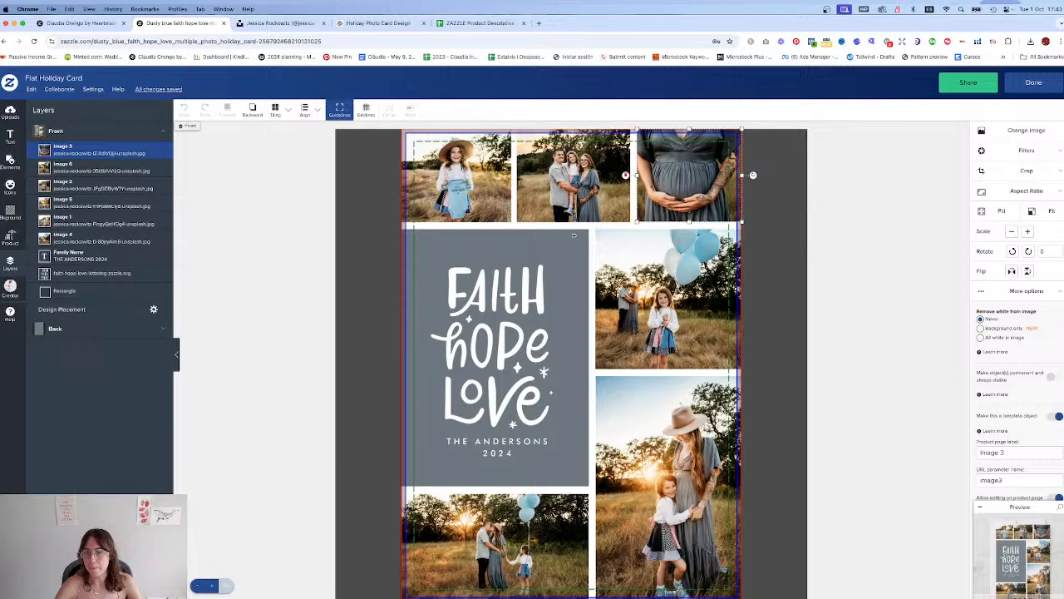
pyautogui.click(481, 239)
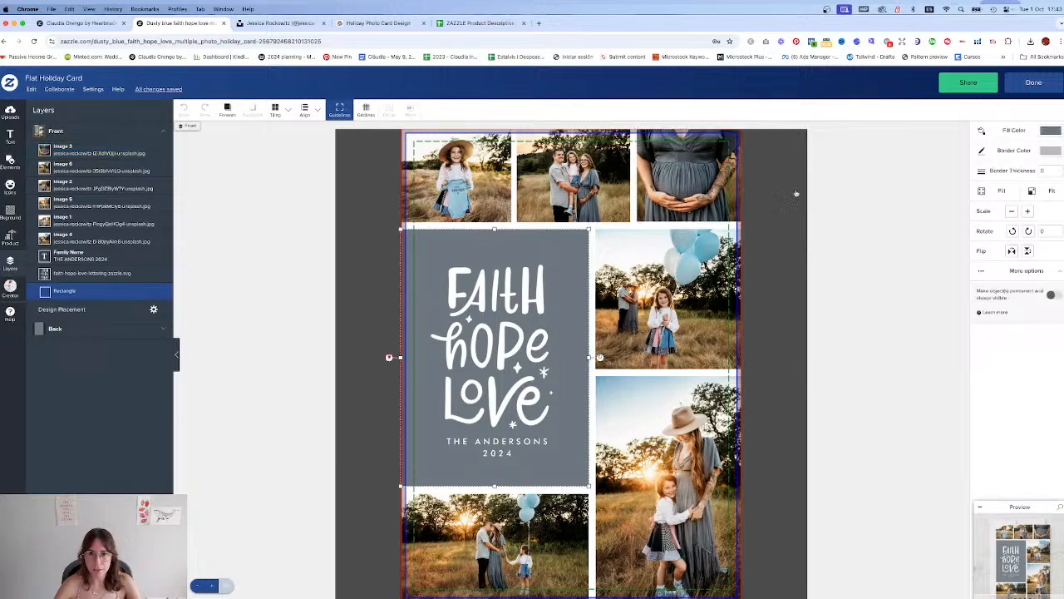
pyautogui.click(988, 131)
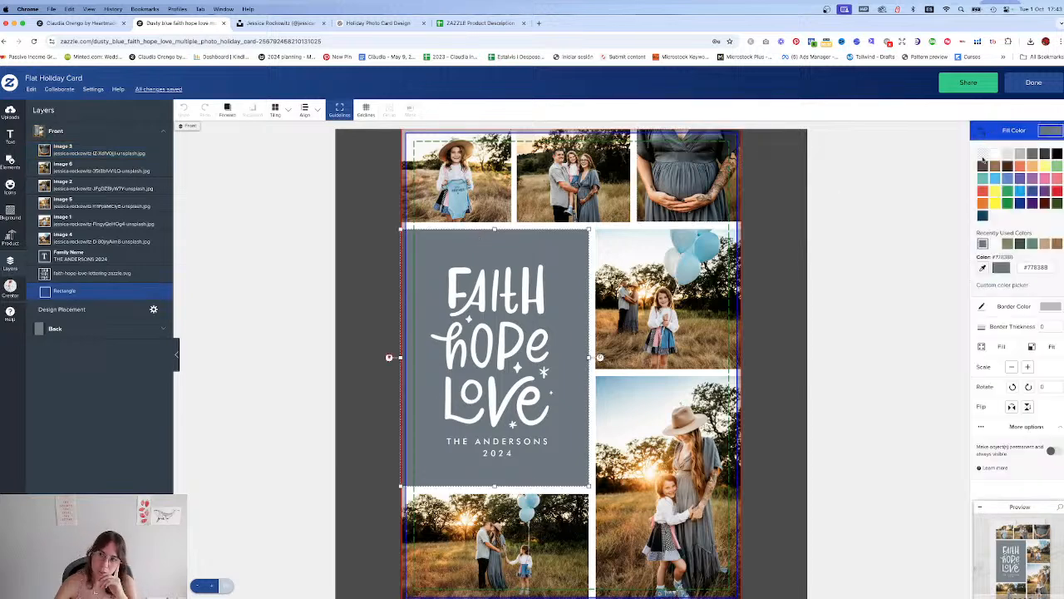
pyautogui.click(985, 267)
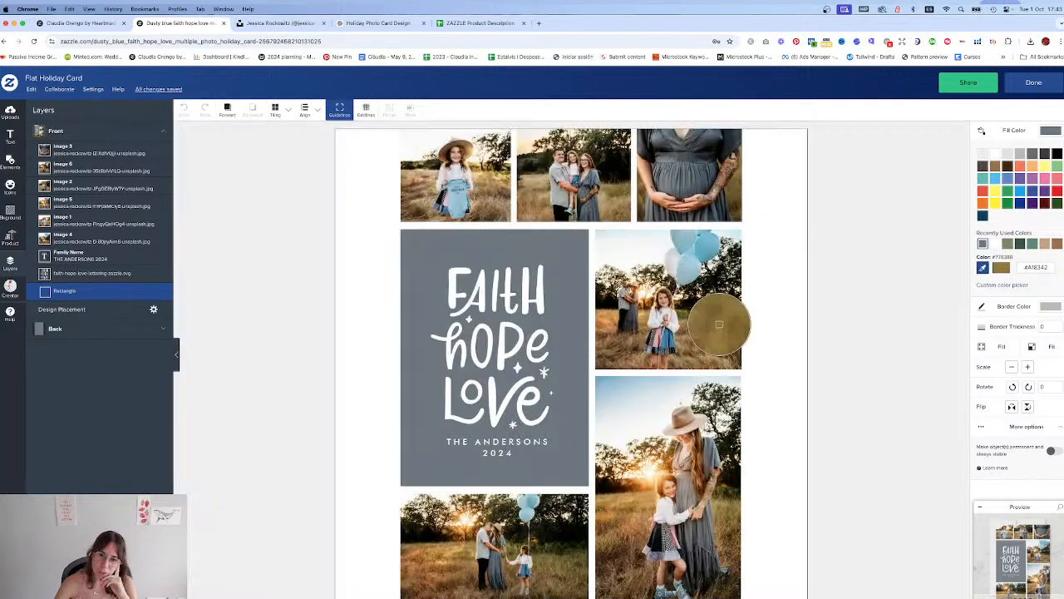
pyautogui.click(720, 324)
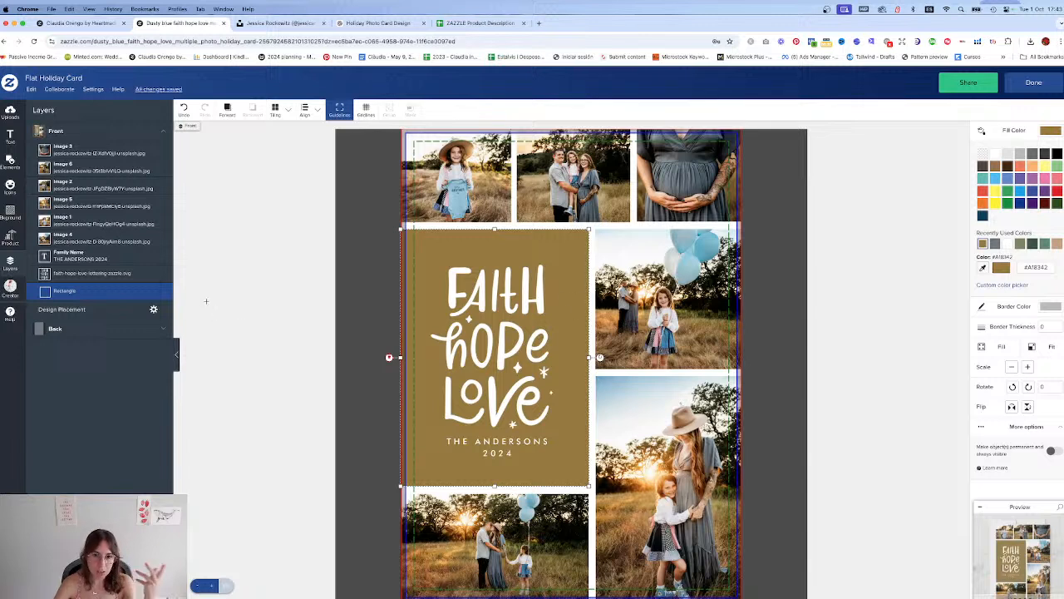
# Step: Set the background of the card's back to the same gold brown and finish editing the design
pyautogui.click(72, 332)
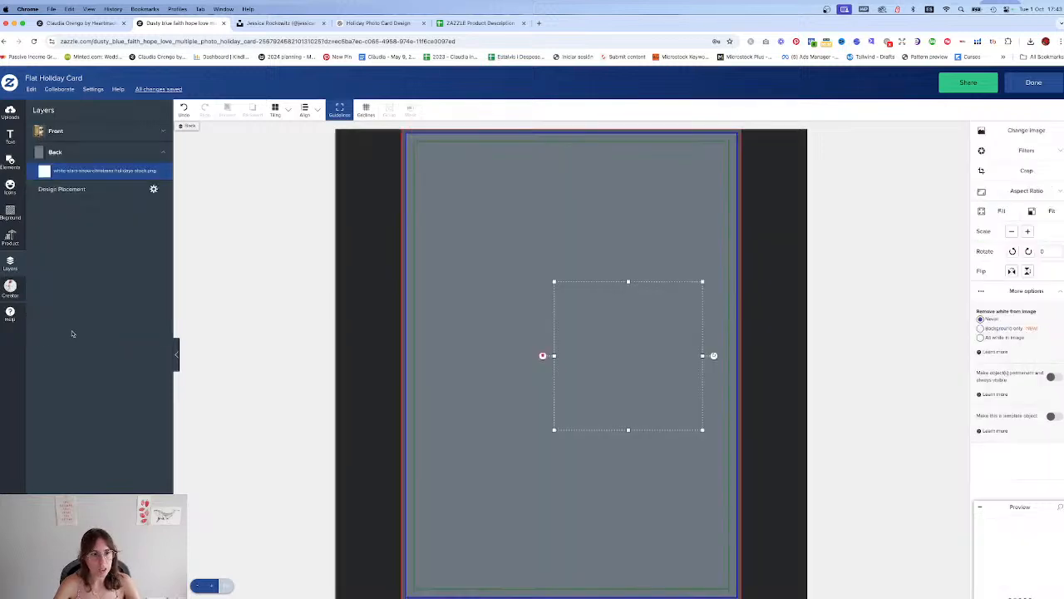
pyautogui.click(10, 213)
pyautogui.click(41, 225)
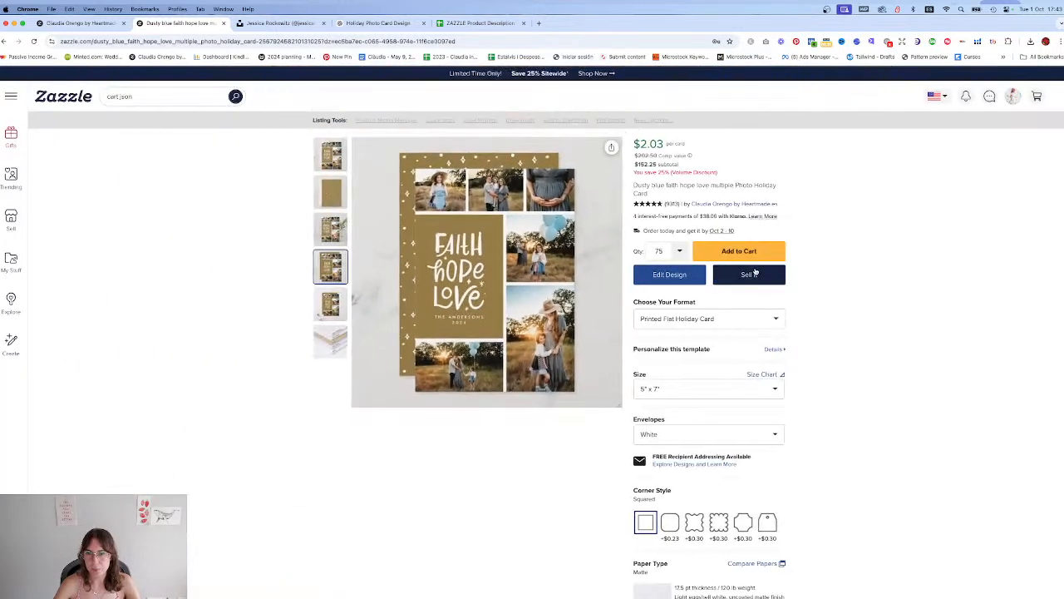
# Step: Start a sale listing for the recolored card, replace "Dusty blue" with "Gold Brown" in its title, and leave the marketplace department as is
pyautogui.click(743, 276)
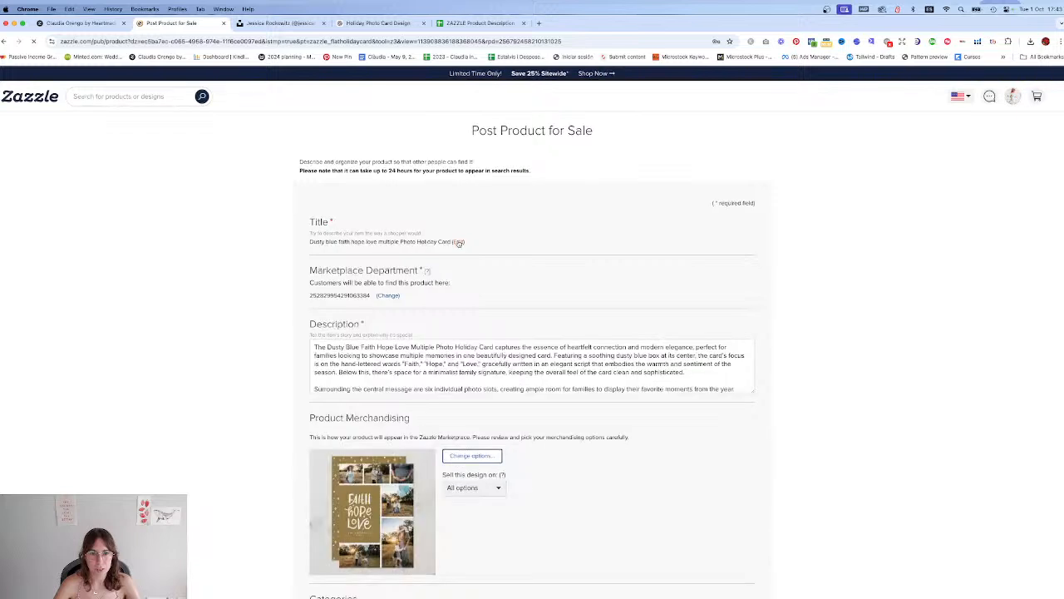
pyautogui.click(458, 242)
pyautogui.moveTo(349, 246); pyautogui.dragTo(266, 246)
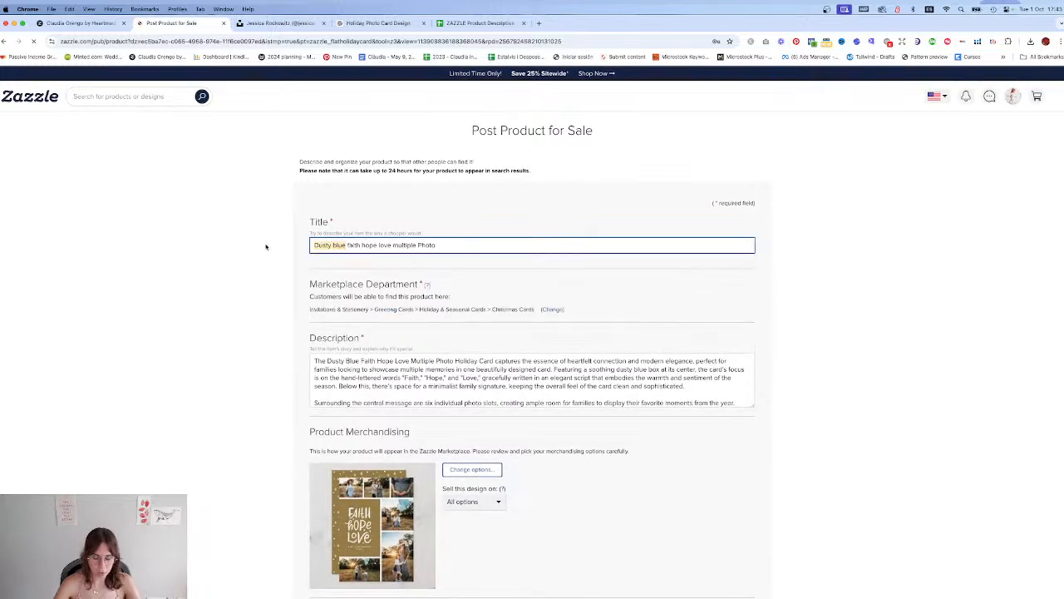
pyautogui.write('Gold Brown')
pyautogui.click(407, 261)
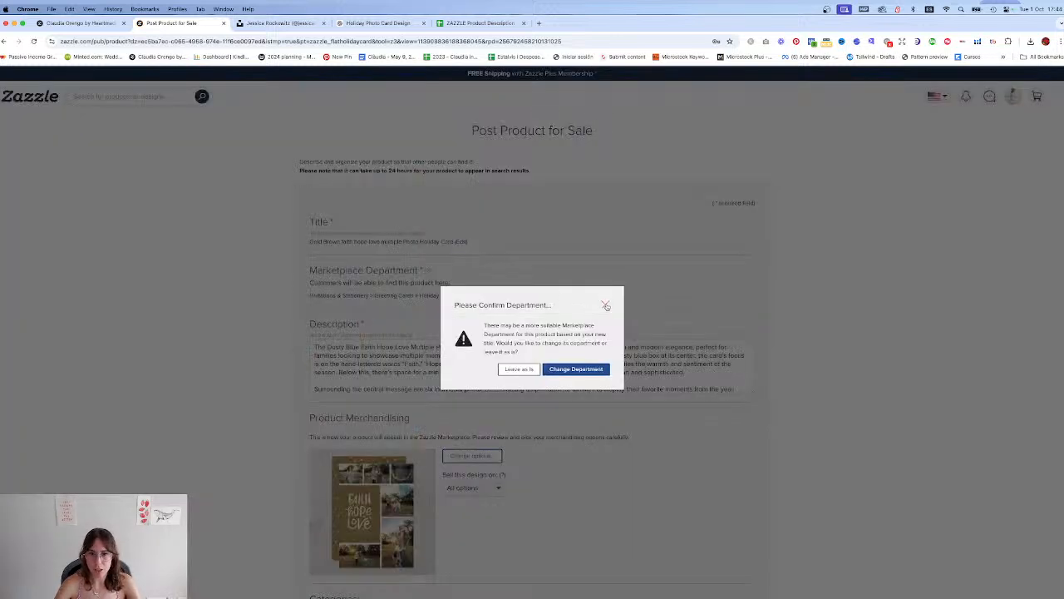
pyautogui.click(518, 369)
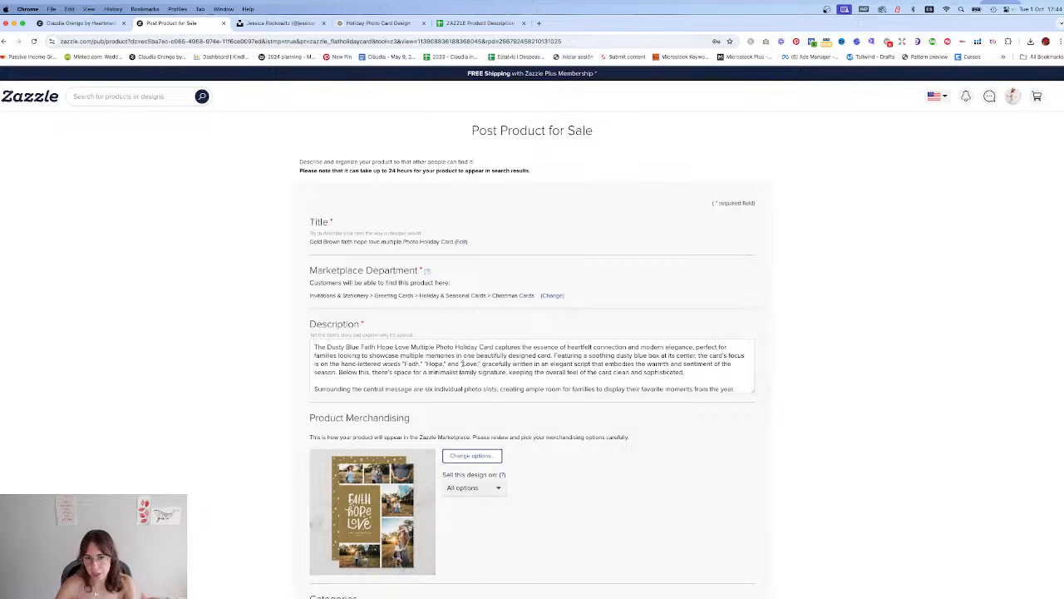
# Step: Switch to ChatGPT and ask for a version of the card description with gold brown instead of dusty blue
pyautogui.click(379, 22)
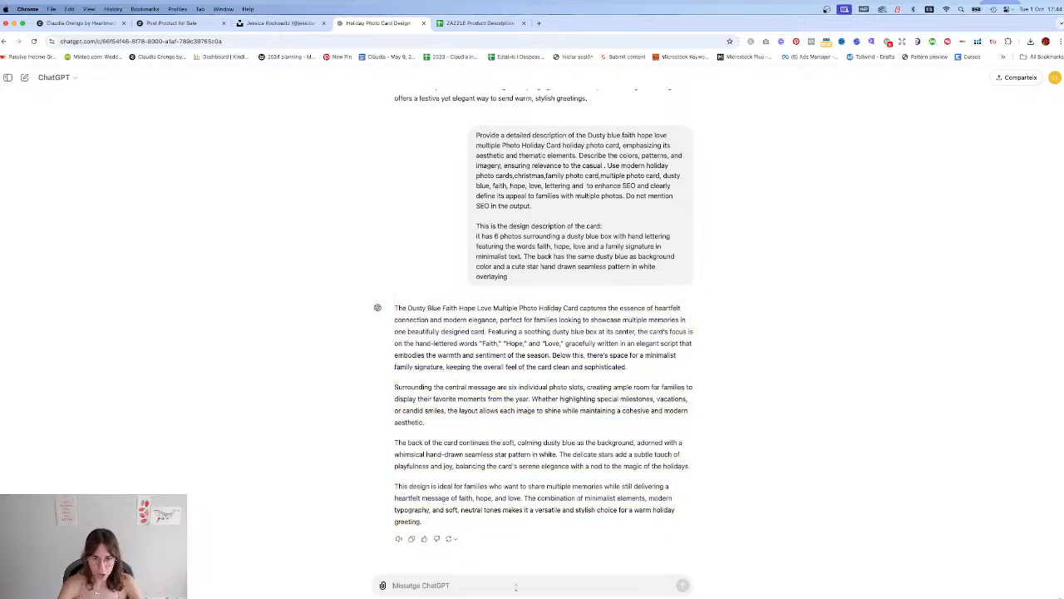
pyautogui.write('please')
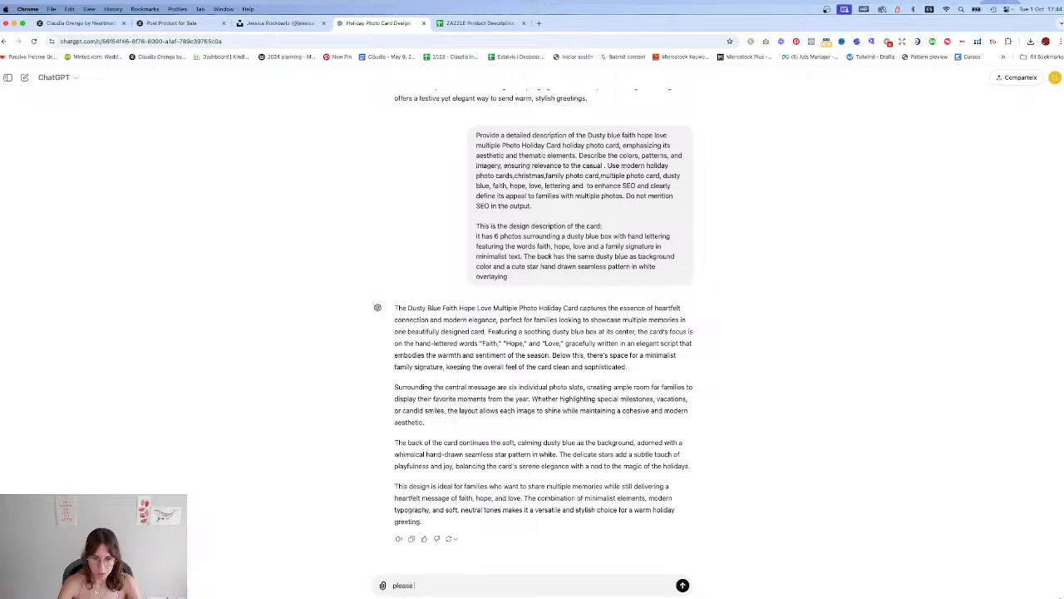
pyautogui.write(' provide a vers')
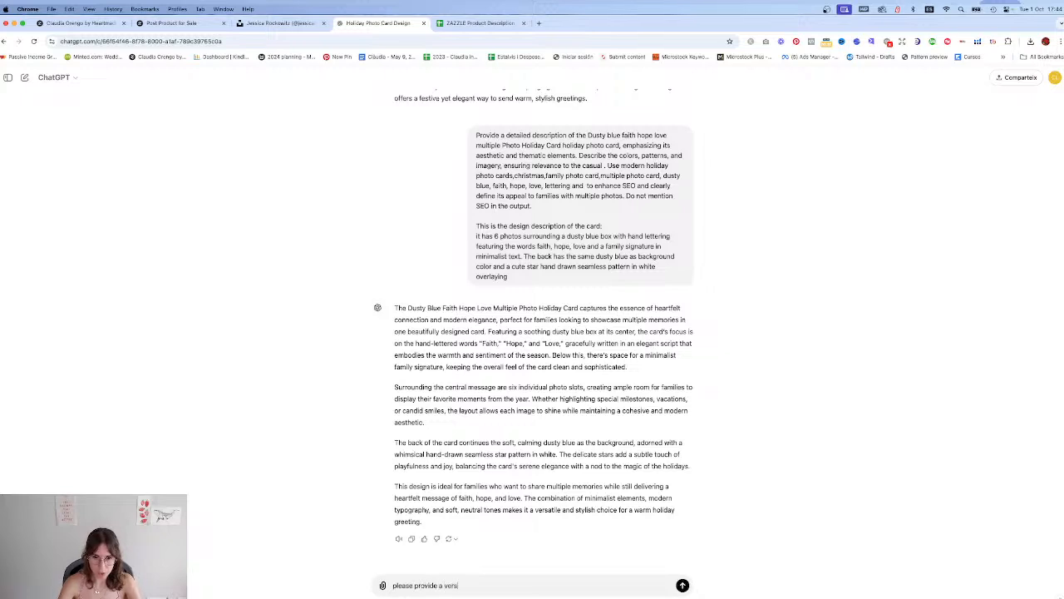
pyautogui.write('ion where')
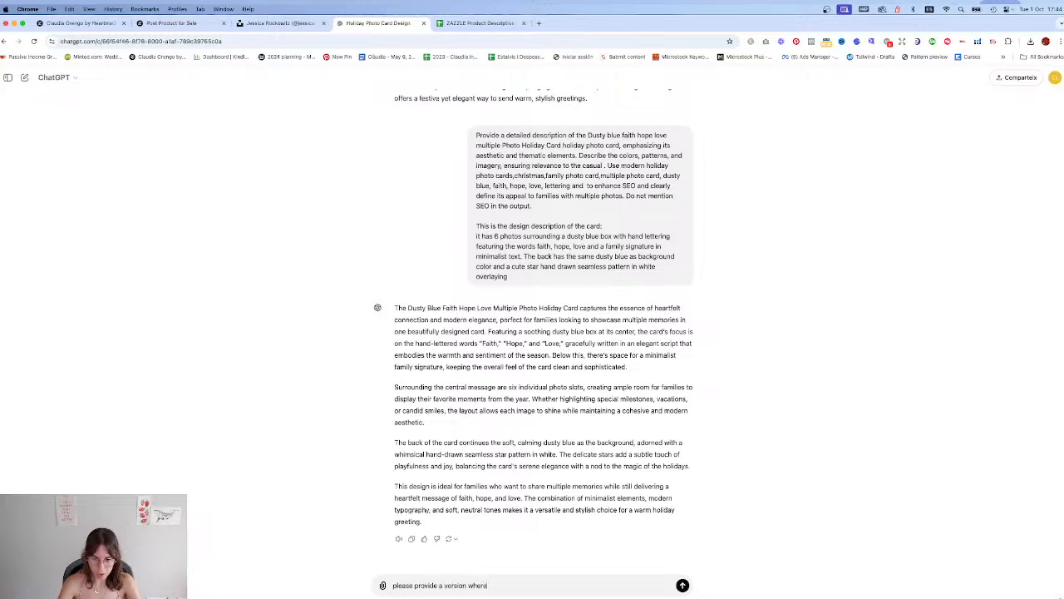
pyautogui.write('ever')
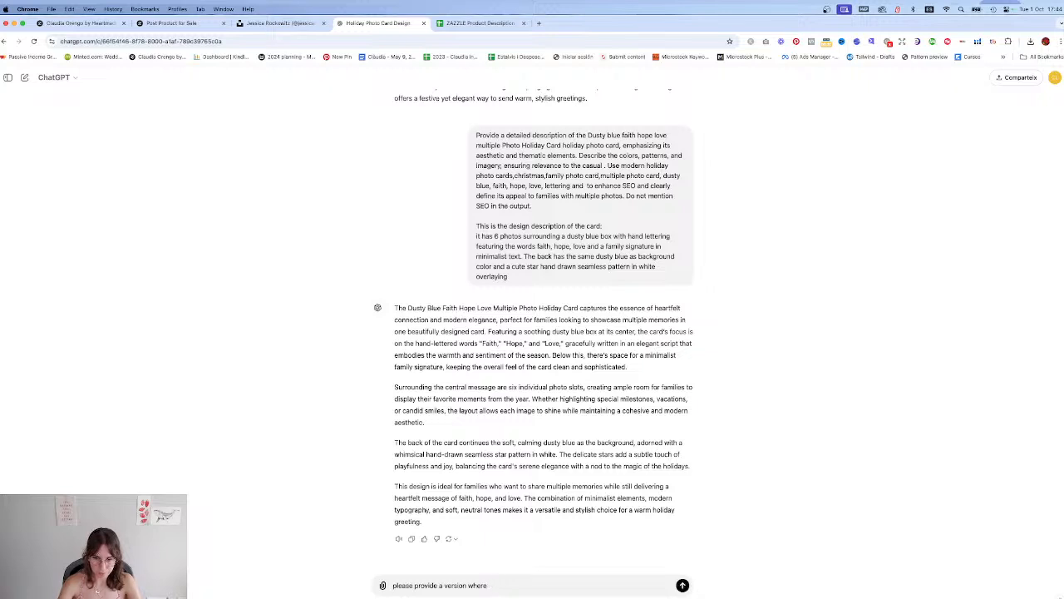
pyautogui.write("nstead of dusty blue it's ")
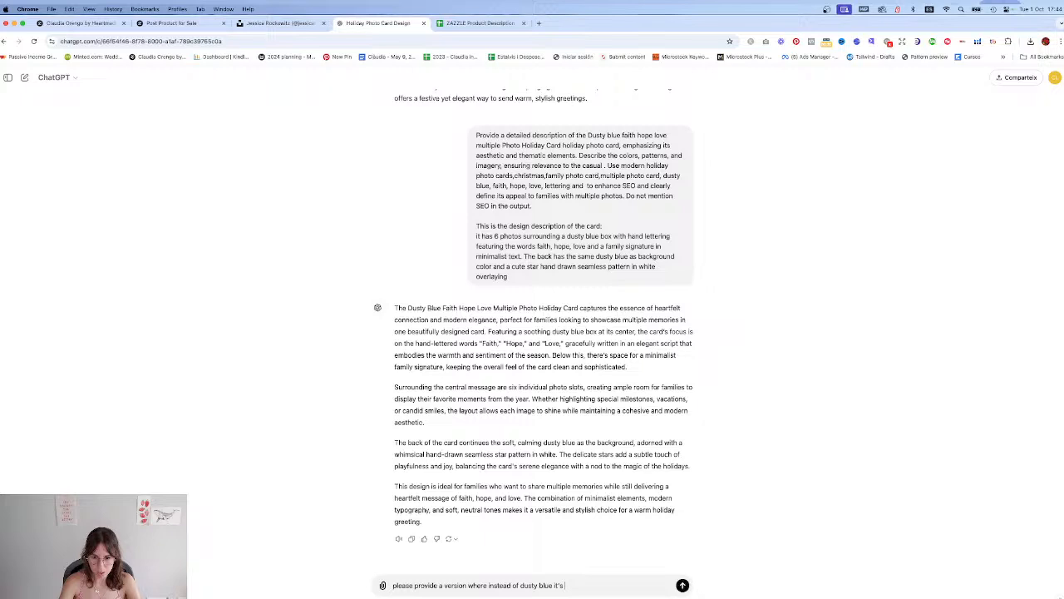
pyautogui.write('gold brown')
pyautogui.press('Return')
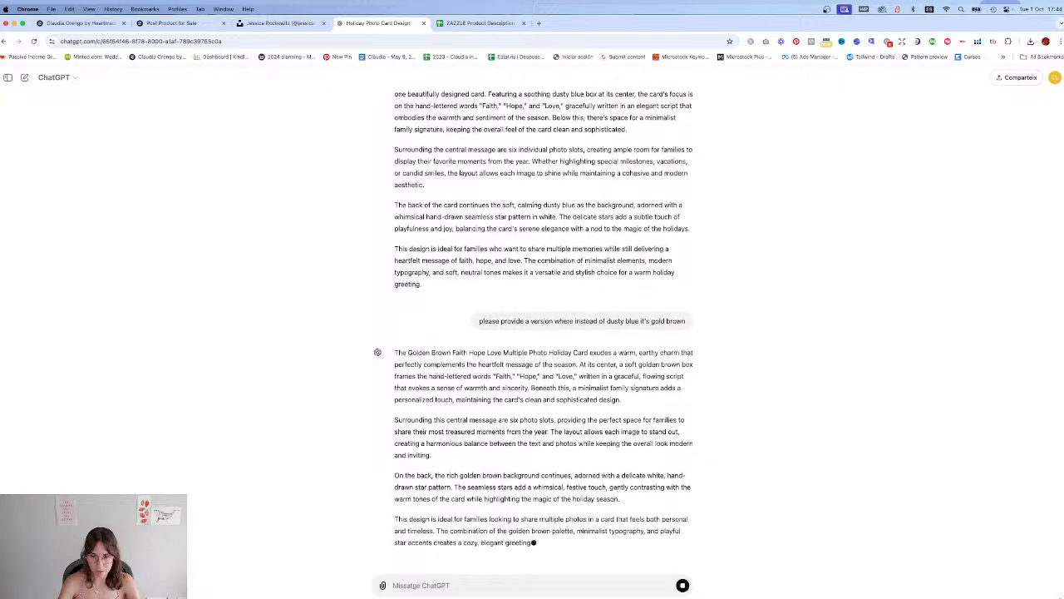
# Step: Copy the generated golden brown description and replace the whole description in the Zazzle listing with it
pyautogui.moveTo(610, 524); pyautogui.dragTo(395, 331)
pyautogui.press('super+c')
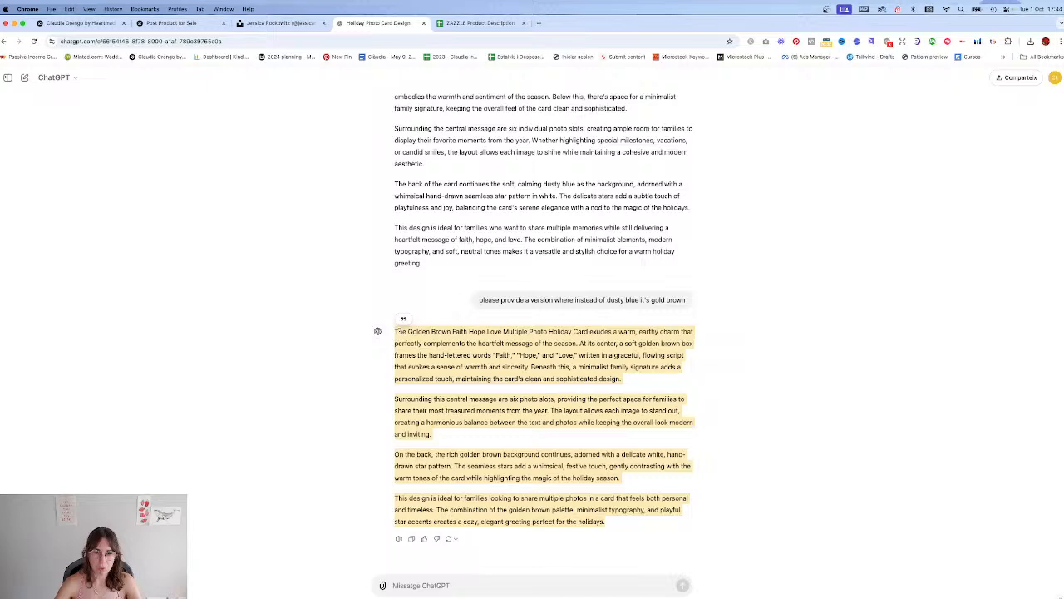
pyautogui.click(172, 23)
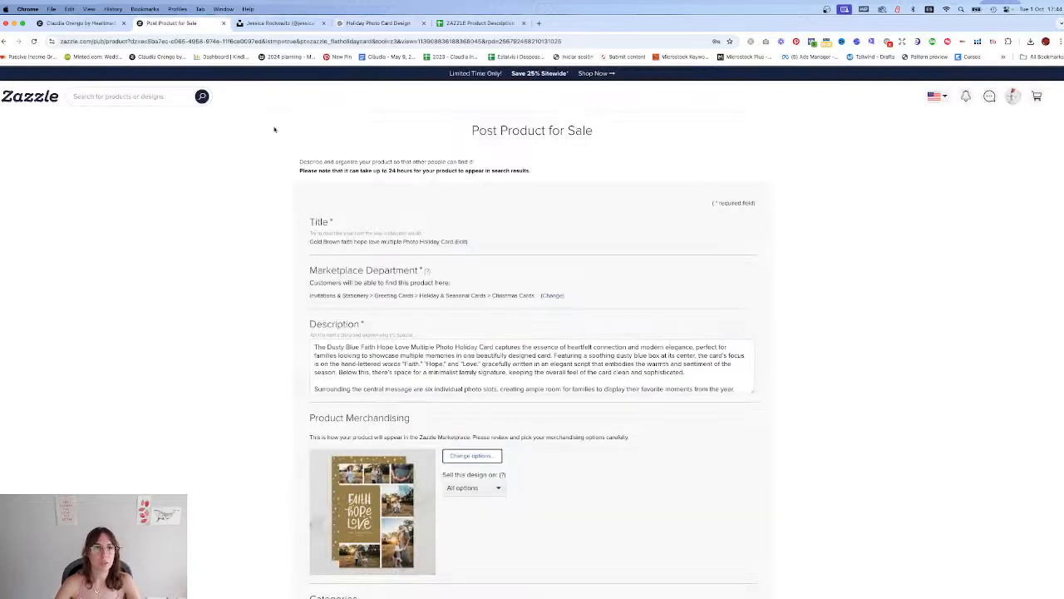
pyautogui.click(467, 363)
pyautogui.press('super+a')
pyautogui.press('super+v')
# Step: Replace the "dusty blue" tag of the listing with "gold"
pyautogui.scroll(-10, 469, 361)
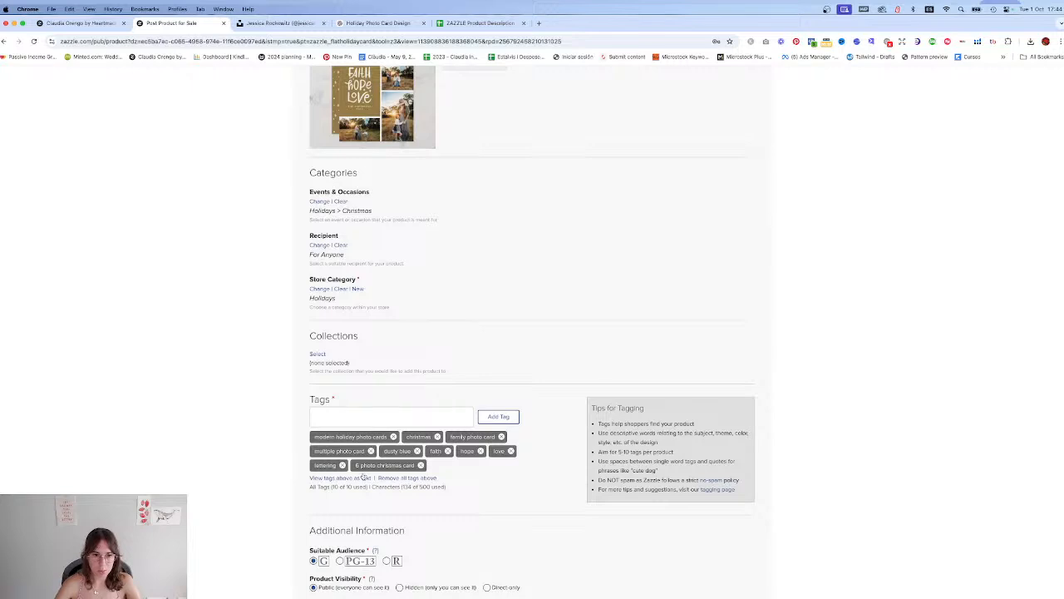
pyautogui.click(417, 451)
pyautogui.click(391, 415)
pyautogui.write('gold')
pyautogui.press('Return')
# Step: Accept the publishing rights and user agreement statement, post the gold brown card for sale, and open its product page
pyautogui.scroll(-5, 399, 410)
pyautogui.scroll(-5, 398, 410)
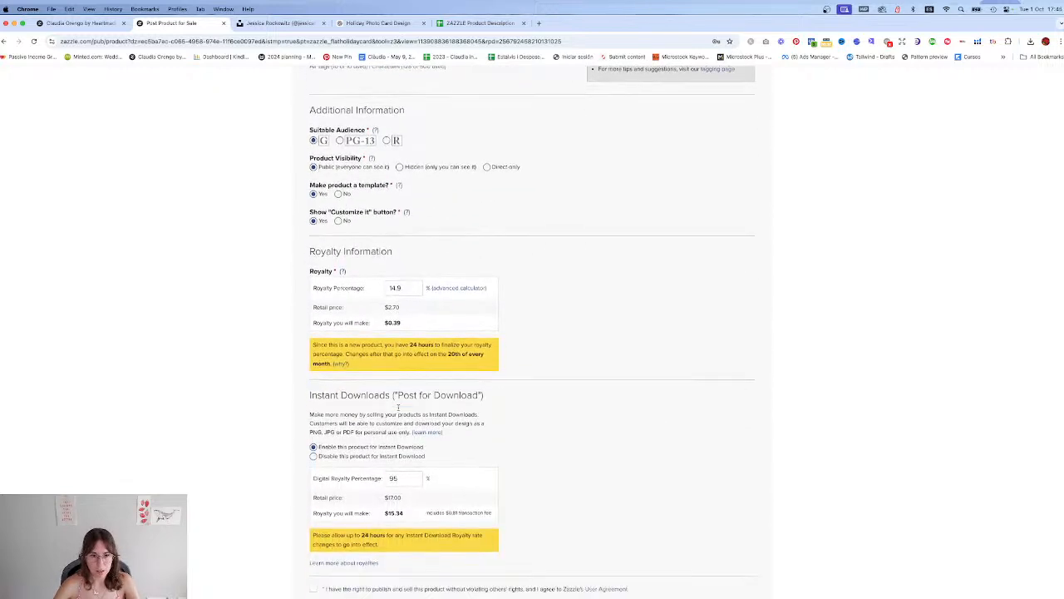
pyautogui.click(367, 465)
pyautogui.click(537, 496)
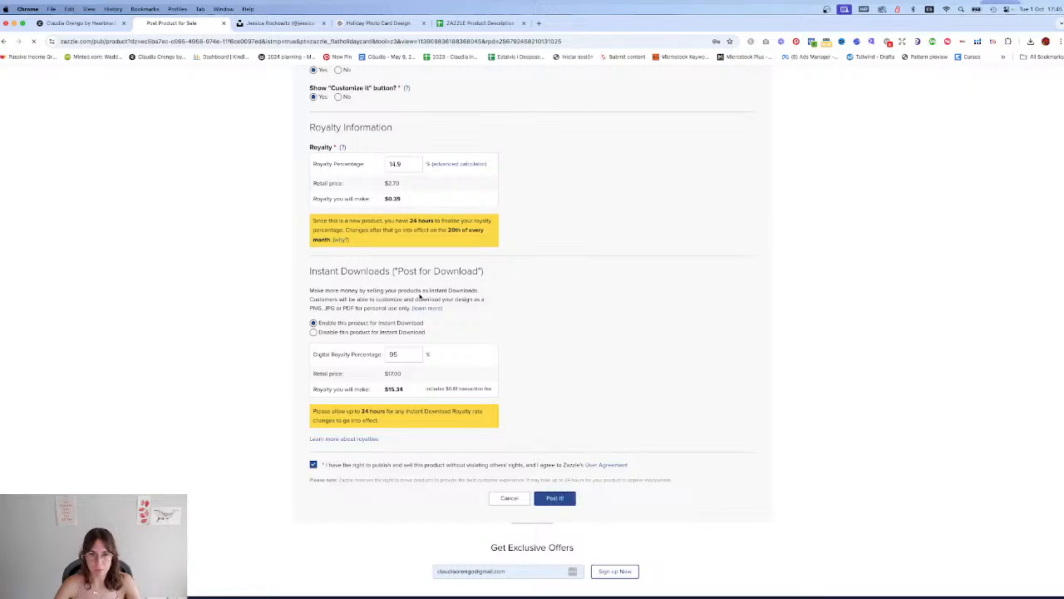
pyautogui.click(323, 308)
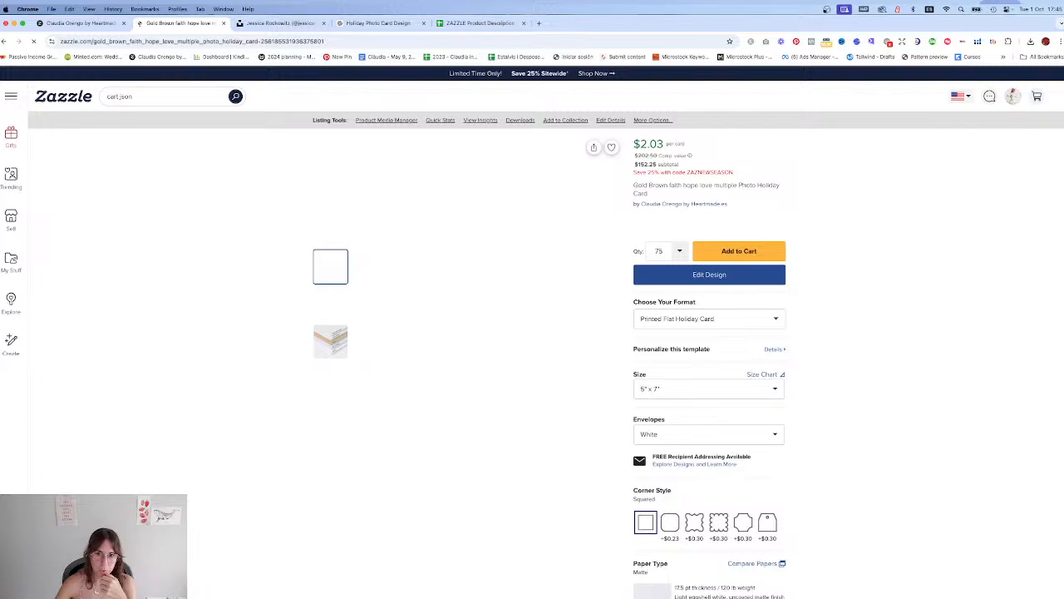
# Step: Open the posted card's design and recolor the rectangle behind the lettering with green #686D34 sampled from the balloon photo
pyautogui.click(678, 275)
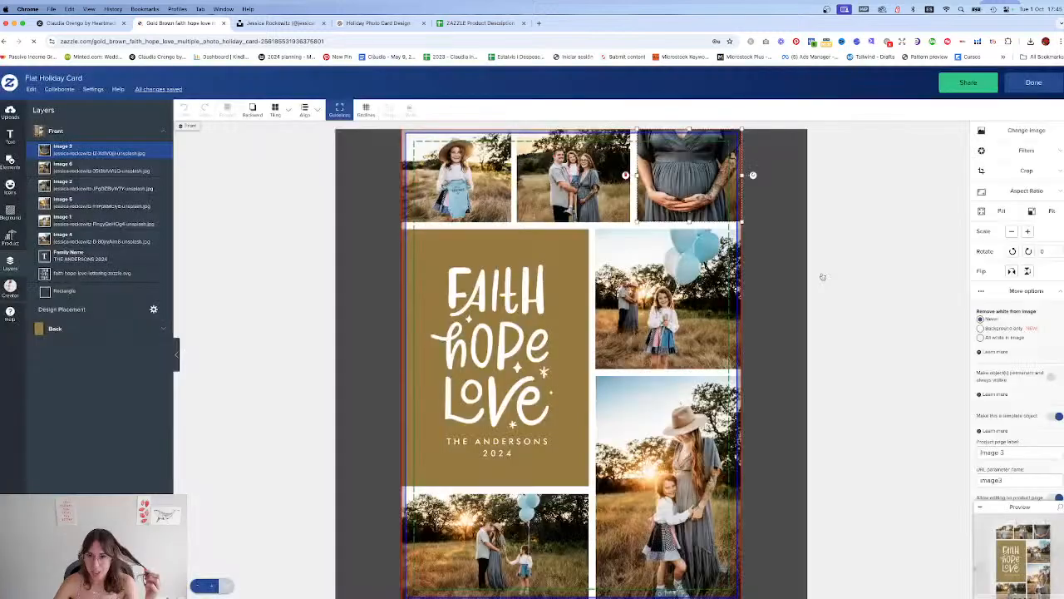
pyautogui.click(564, 237)
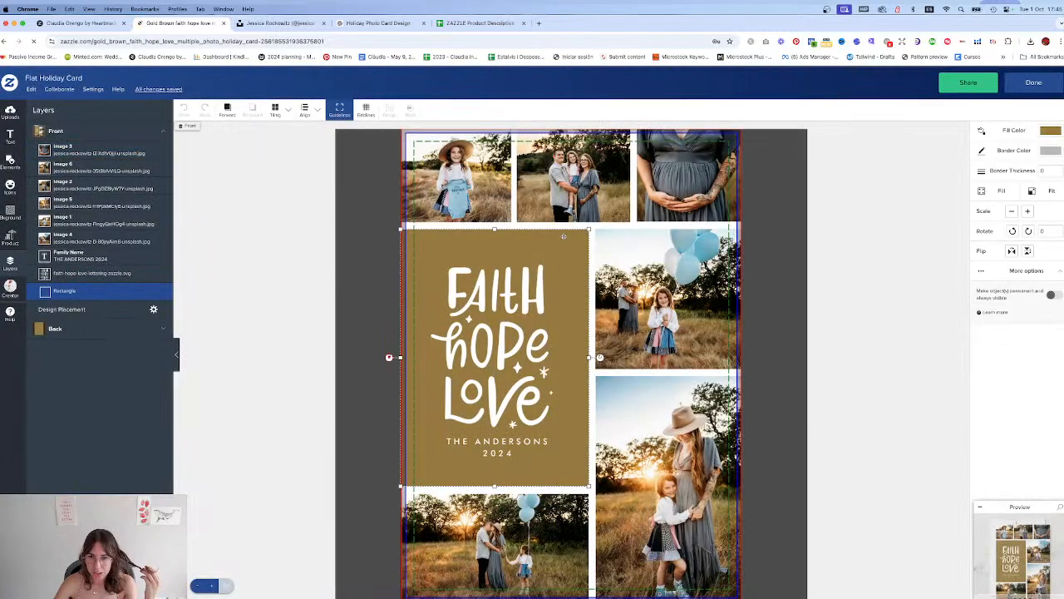
pyautogui.click(973, 184)
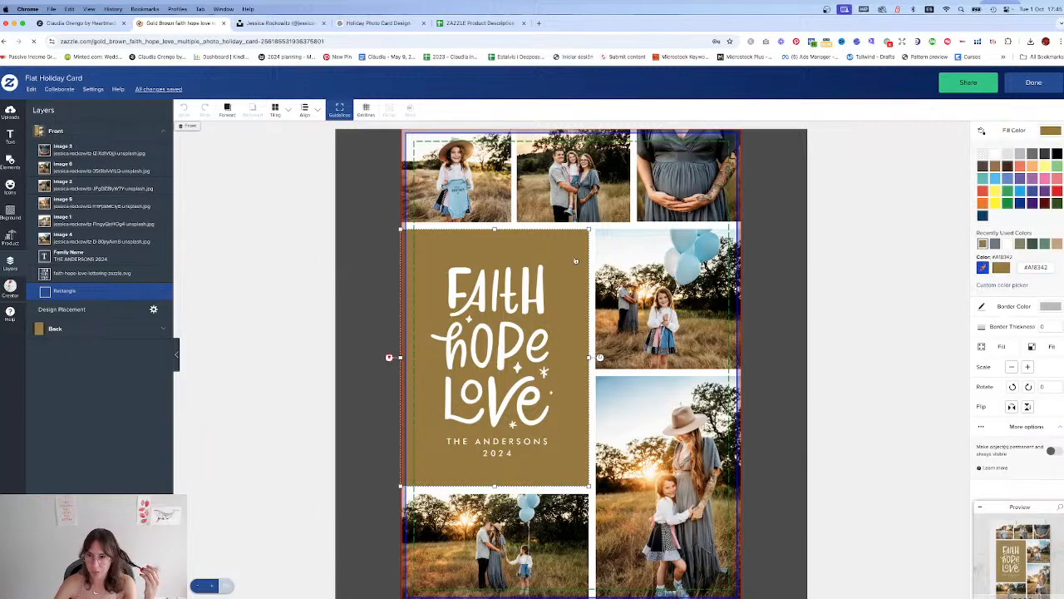
pyautogui.click(983, 267)
pyautogui.click(668, 308)
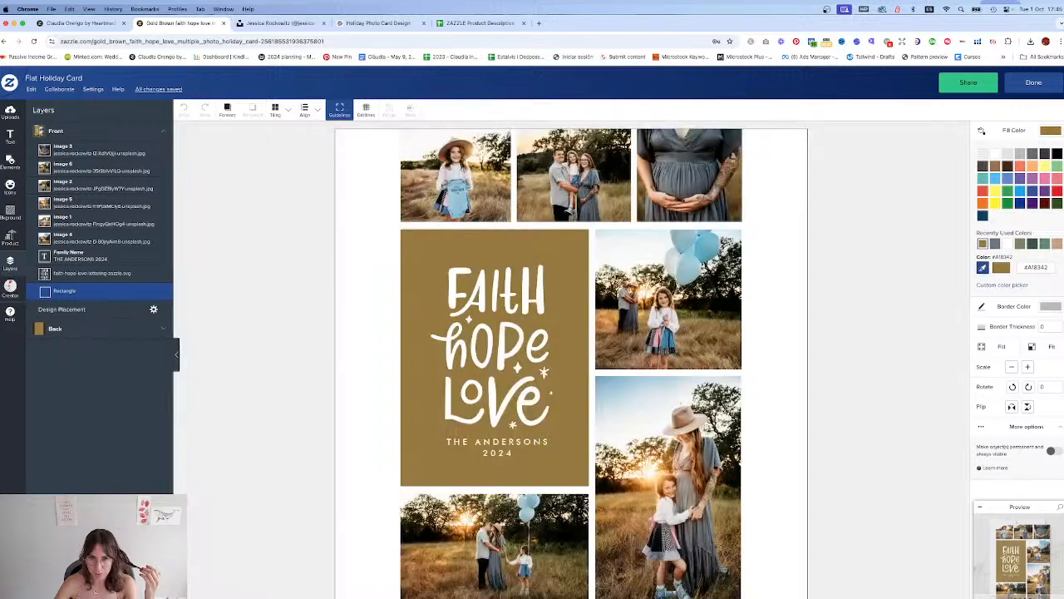
pyautogui.click(683, 312)
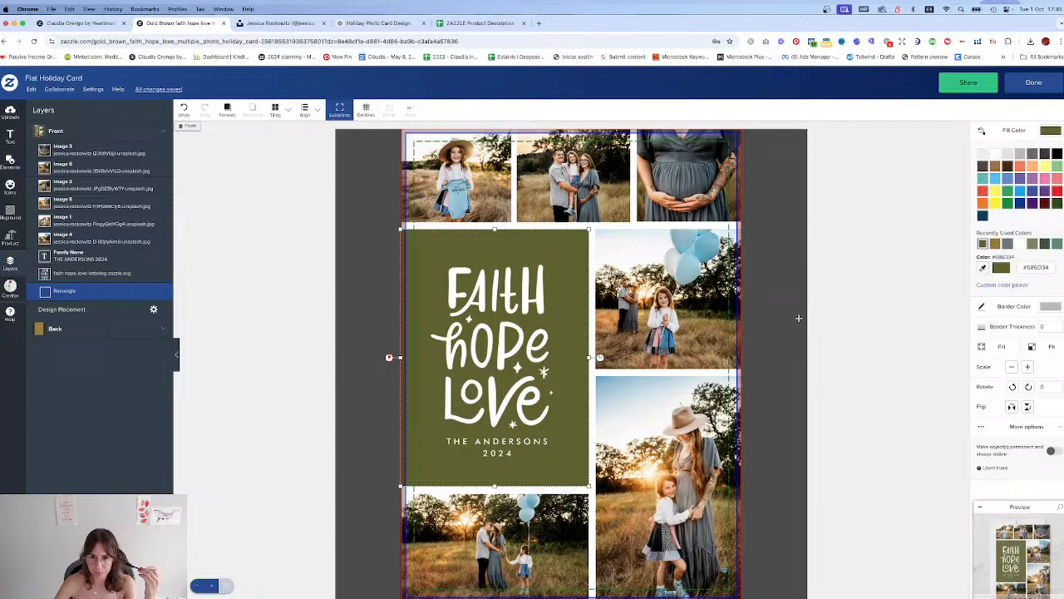
# Step: Set the background of the card's back to the same green and finish editing the design
pyautogui.click(59, 330)
pyautogui.click(10, 212)
pyautogui.click(39, 225)
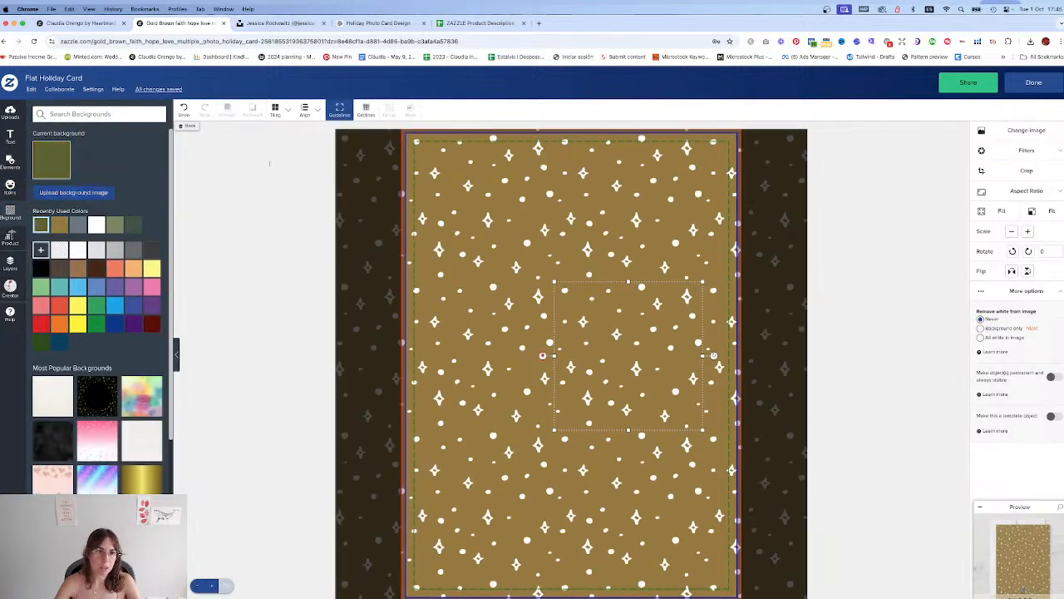
pyautogui.click(1034, 82)
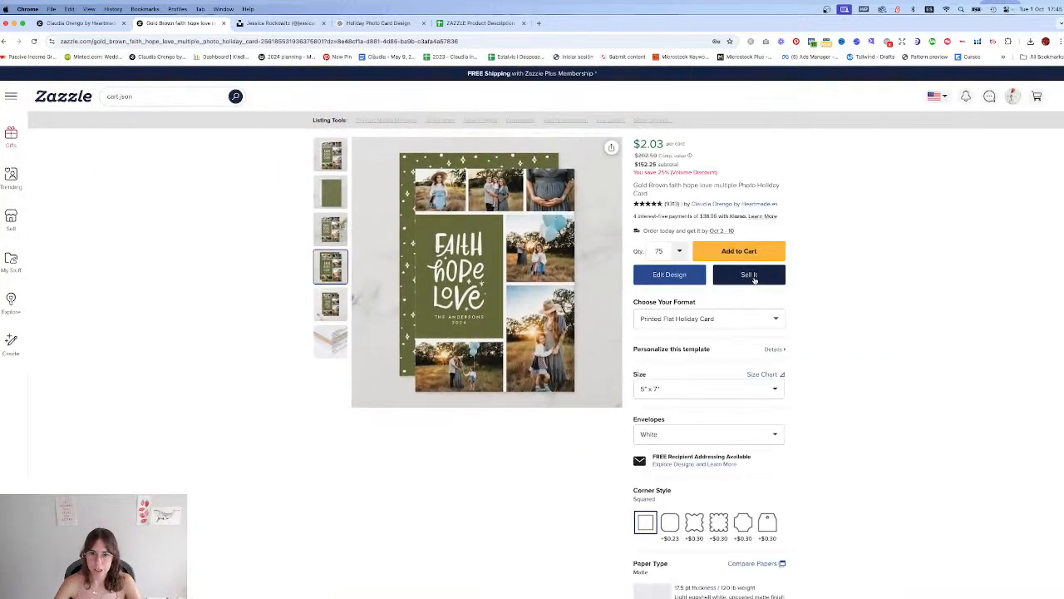
# Step: Start a sale listing for the green card and replace "Gold Brown" with "Green" in its title
pyautogui.click(751, 276)
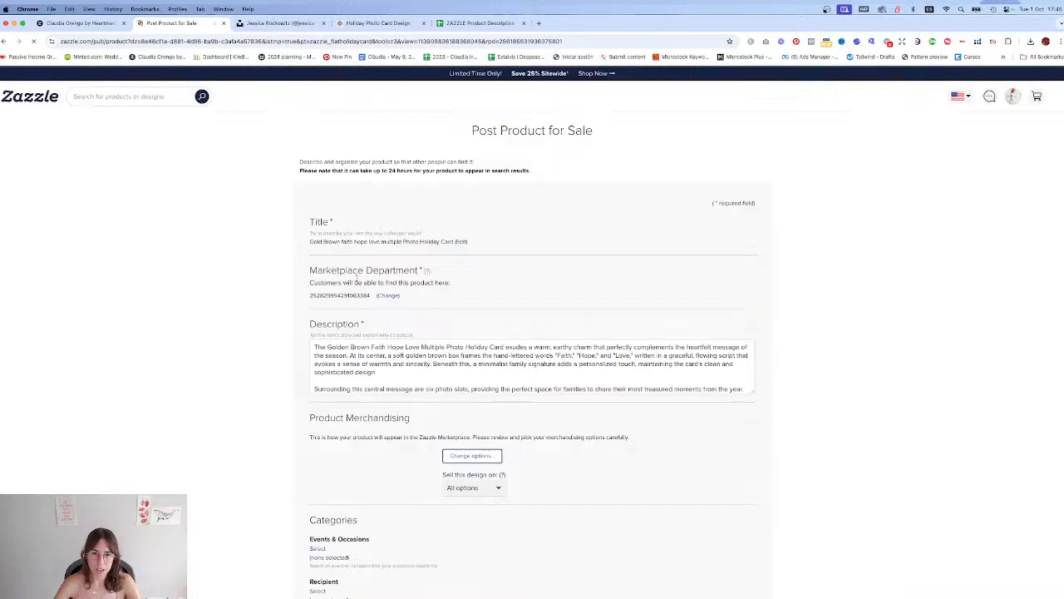
pyautogui.click(332, 243)
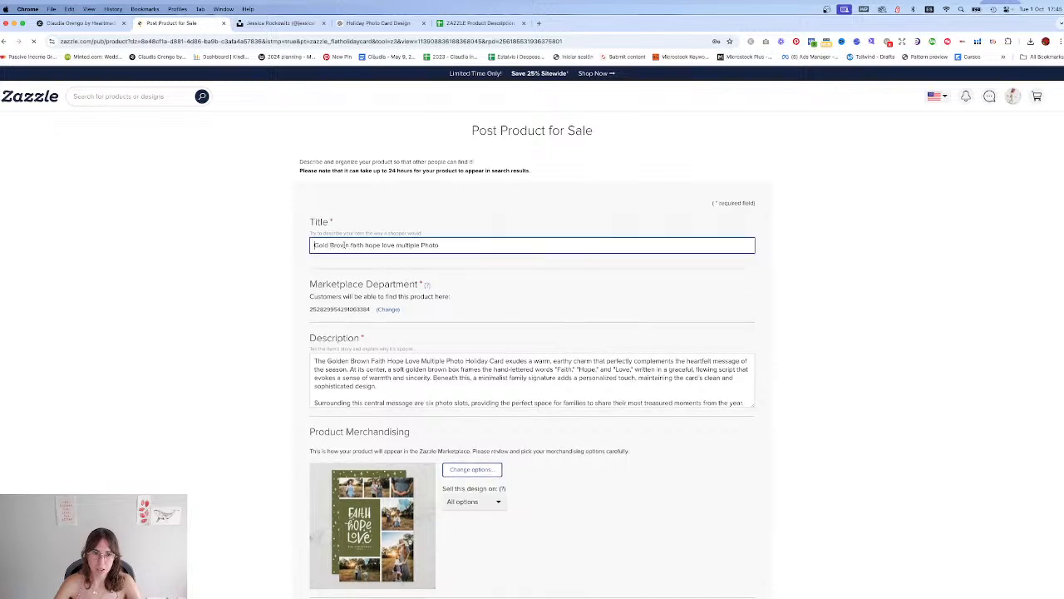
pyautogui.moveTo(348, 244); pyautogui.dragTo(302, 244)
pyautogui.write('Green')
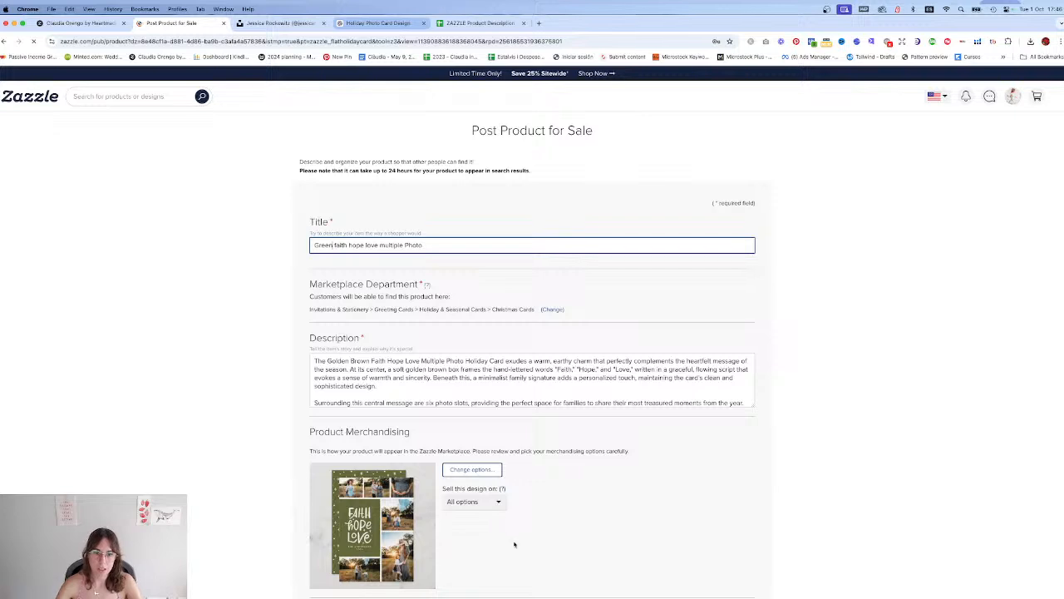
# Step: Switch to ChatGPT and request another version of the card description with green
pyautogui.write('and now one w')
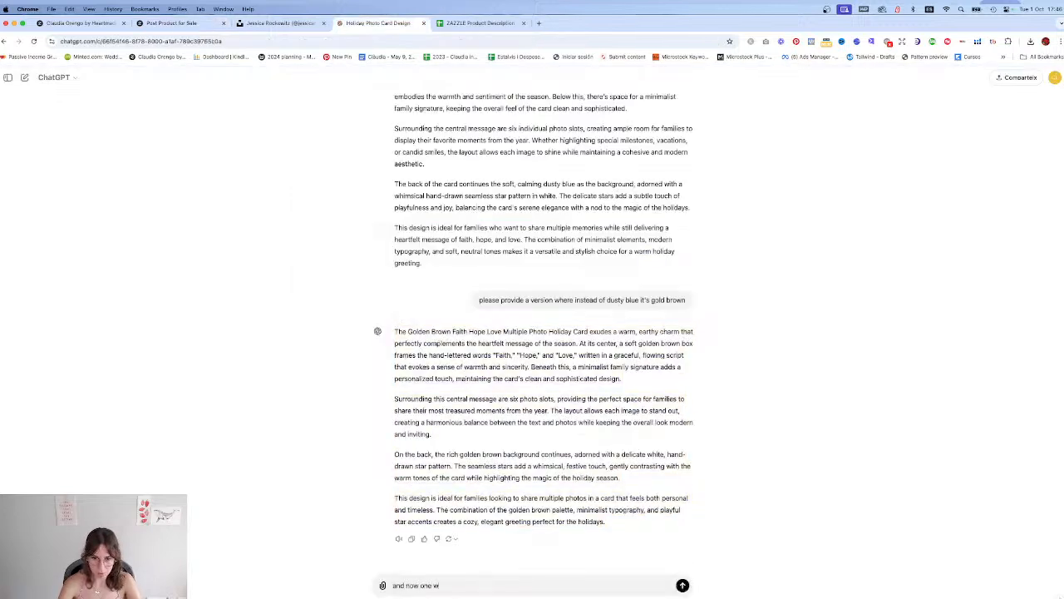
pyautogui.write('ith green')
pyautogui.press('Return')
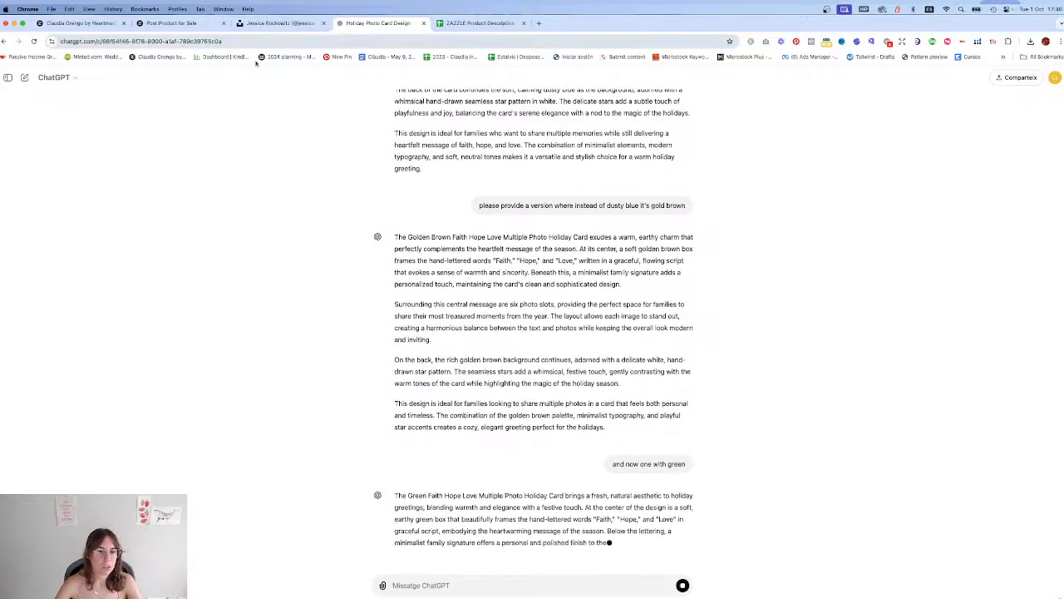
# Step: Return to the Zazzle listing and replace its "gold" tag with "green"
pyautogui.click(194, 23)
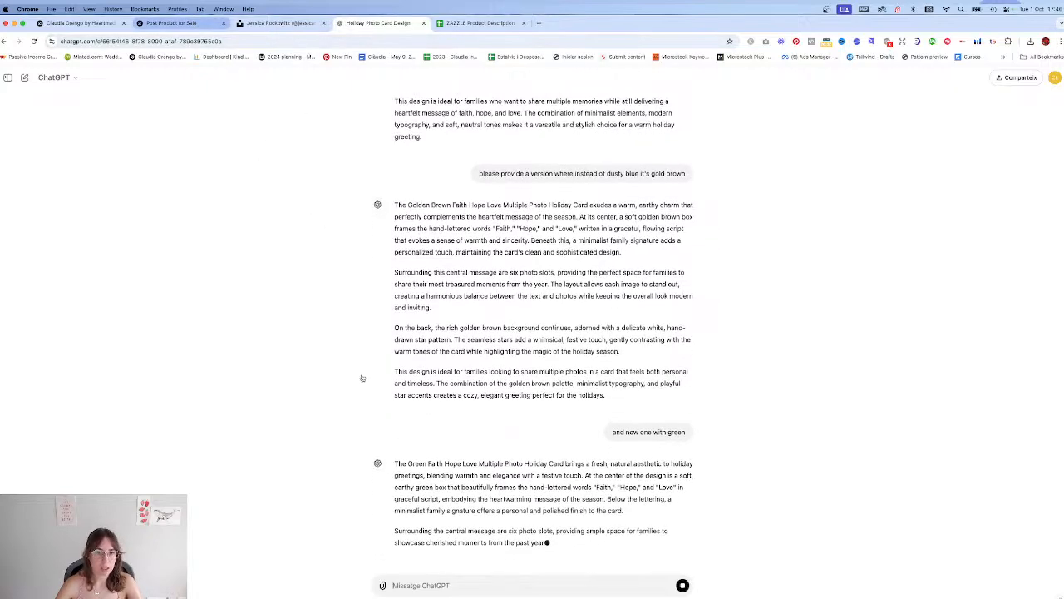
pyautogui.click(522, 373)
pyautogui.scroll(-5, 419, 468)
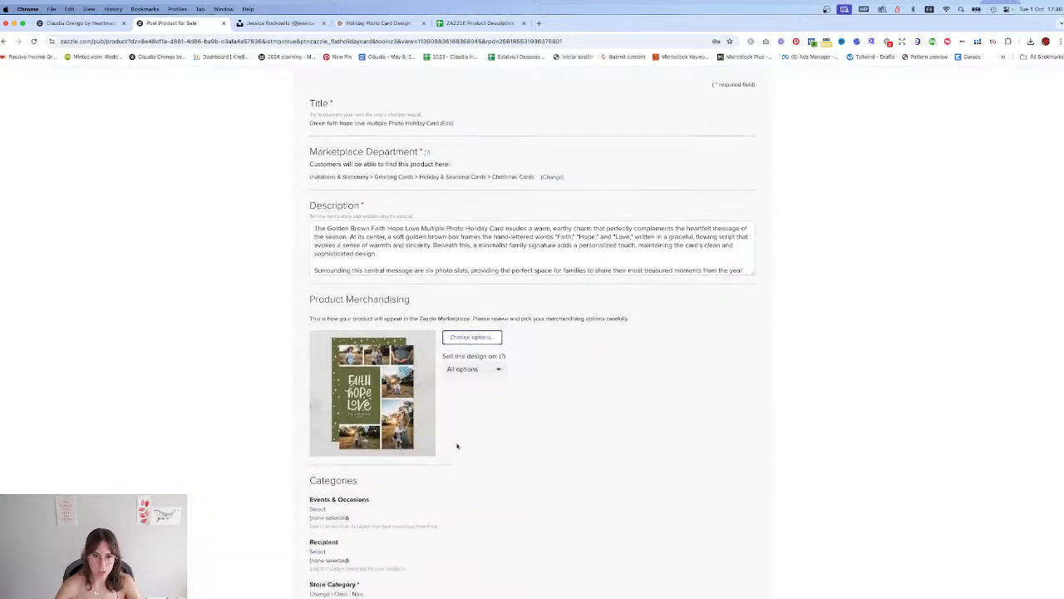
pyautogui.click(411, 483)
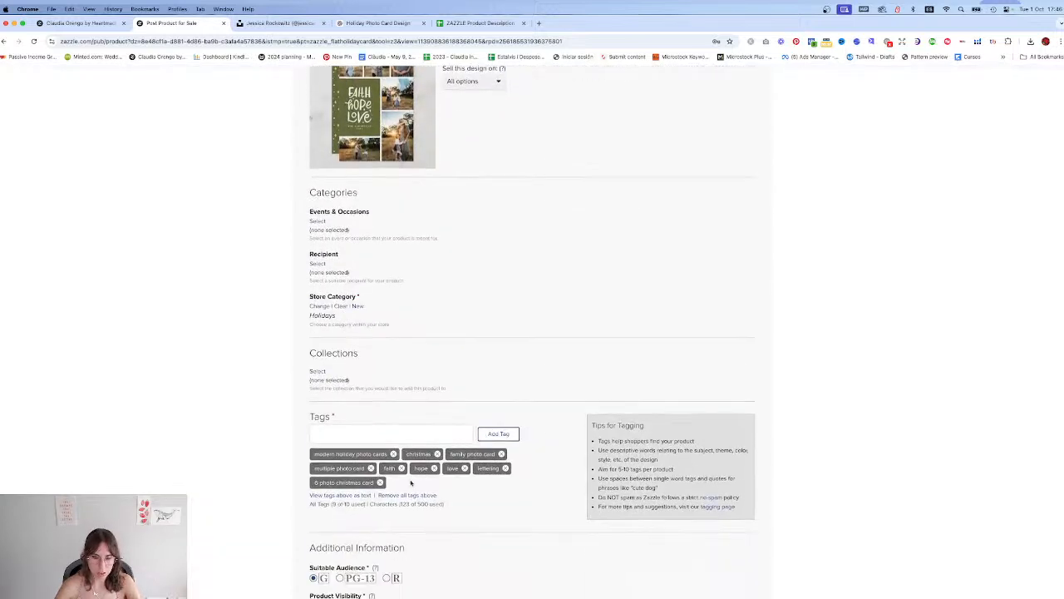
pyautogui.click(404, 435)
pyautogui.write('green')
pyautogui.press('Return')
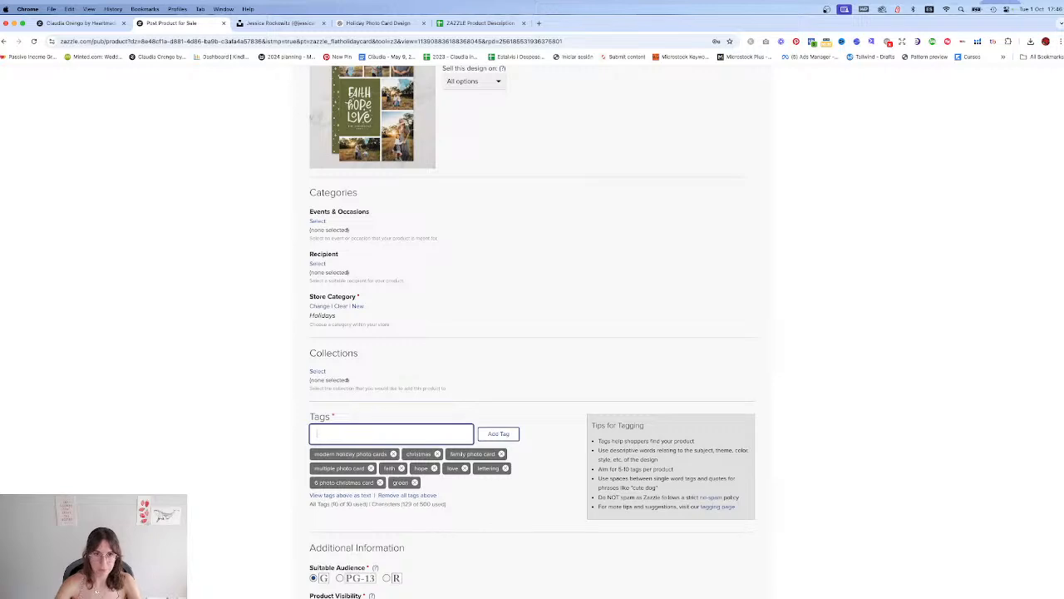
# Step: Copy the green card description from ChatGPT and replace the listing's golden brown description with it
pyautogui.scroll(5, 394, 310)
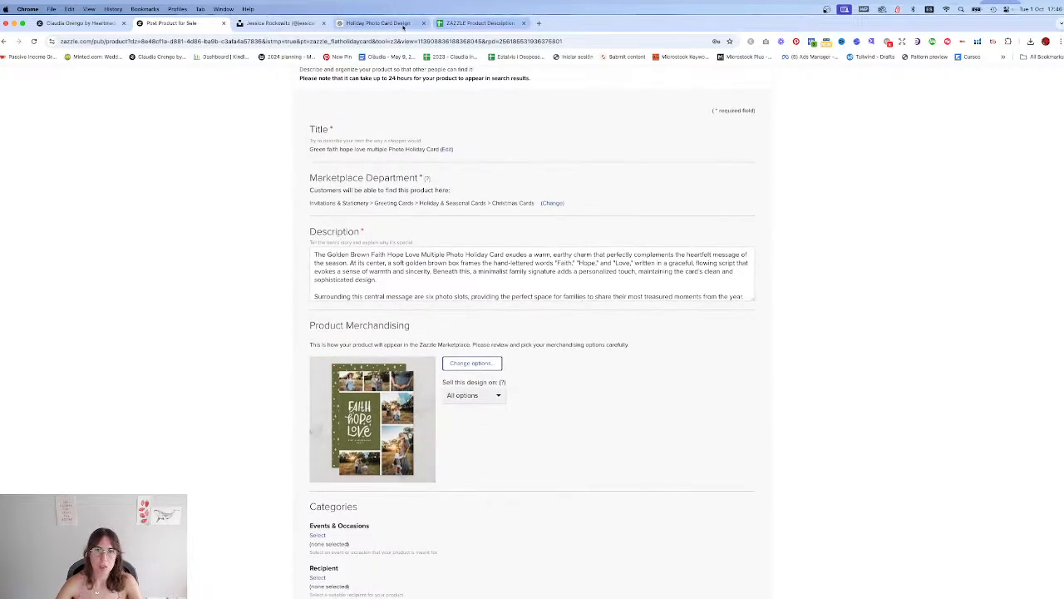
pyautogui.click(376, 23)
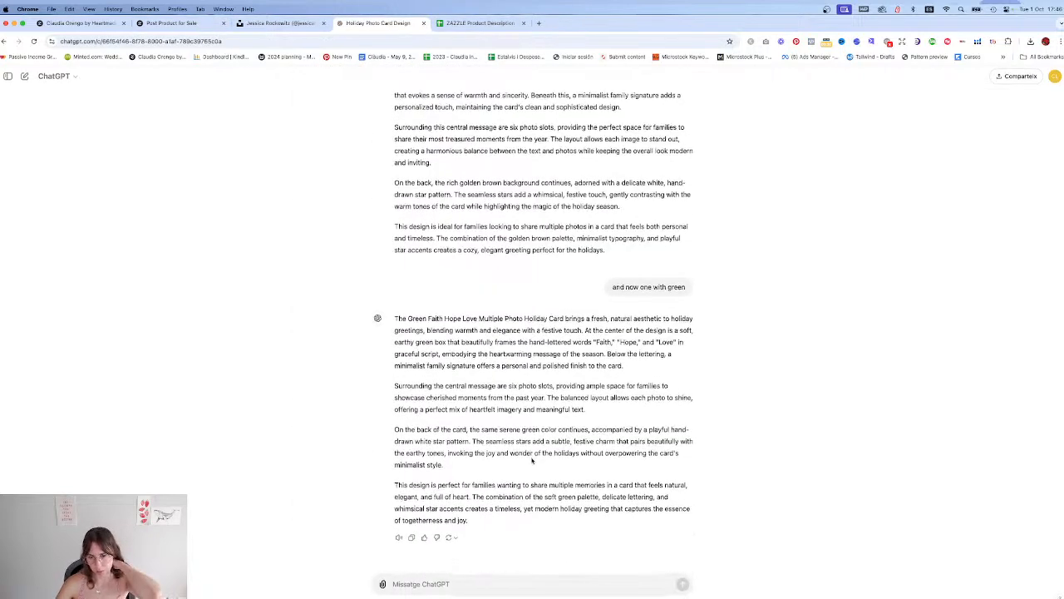
pyautogui.click(413, 538)
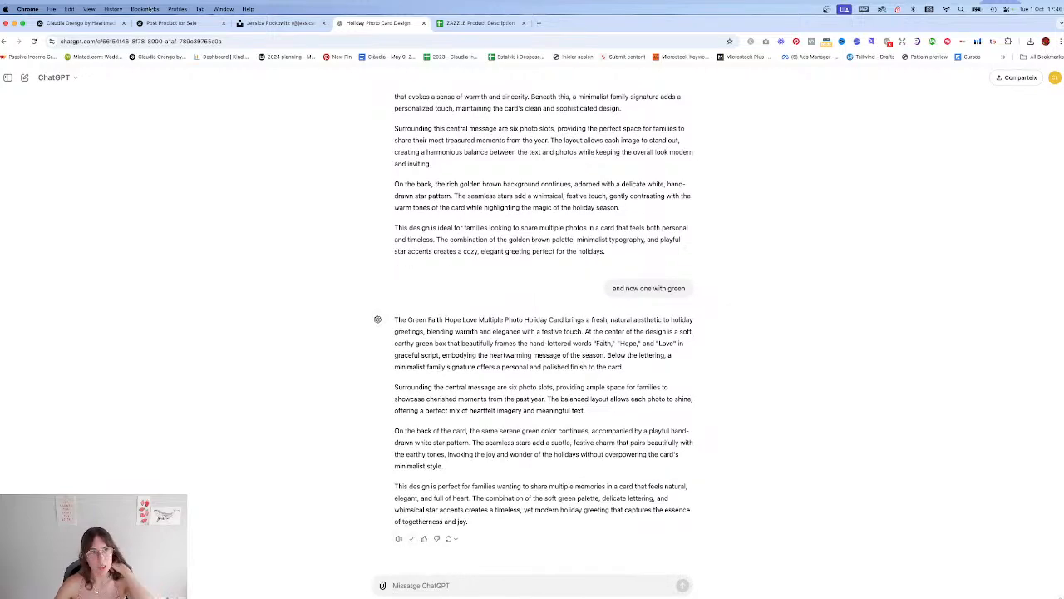
pyautogui.click(171, 23)
pyautogui.click(325, 287)
pyautogui.hotkey('ctrl', 'a')
pyautogui.hotkey('ctrl', 'v')
# Step: Accept the publishing rights and user agreement statement for the green card's listing
pyautogui.scroll(-4, 323, 322)
pyautogui.scroll(-9, 322, 322)
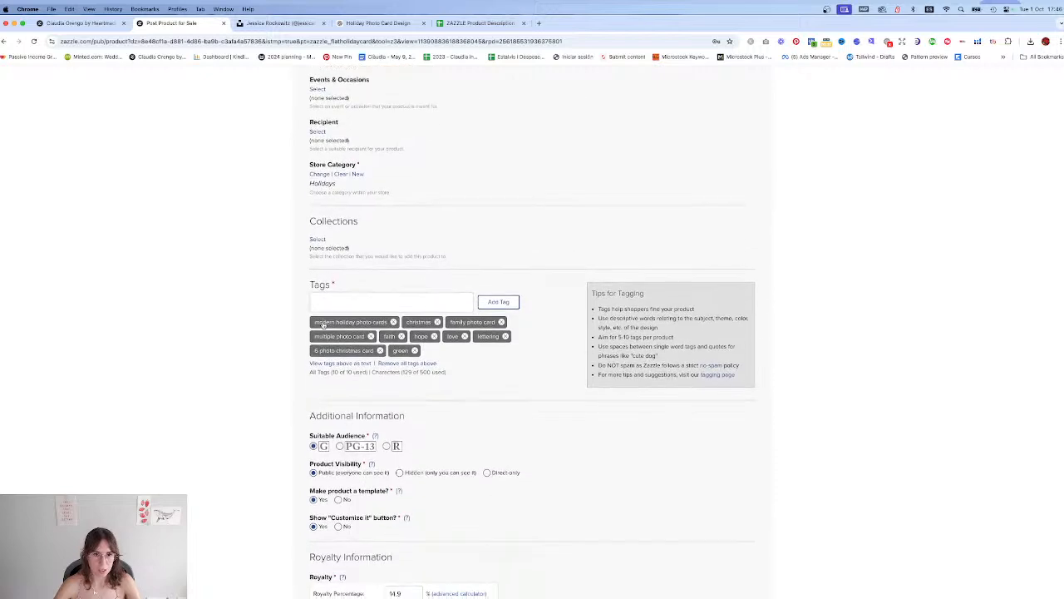
pyautogui.scroll(-12, 324, 189)
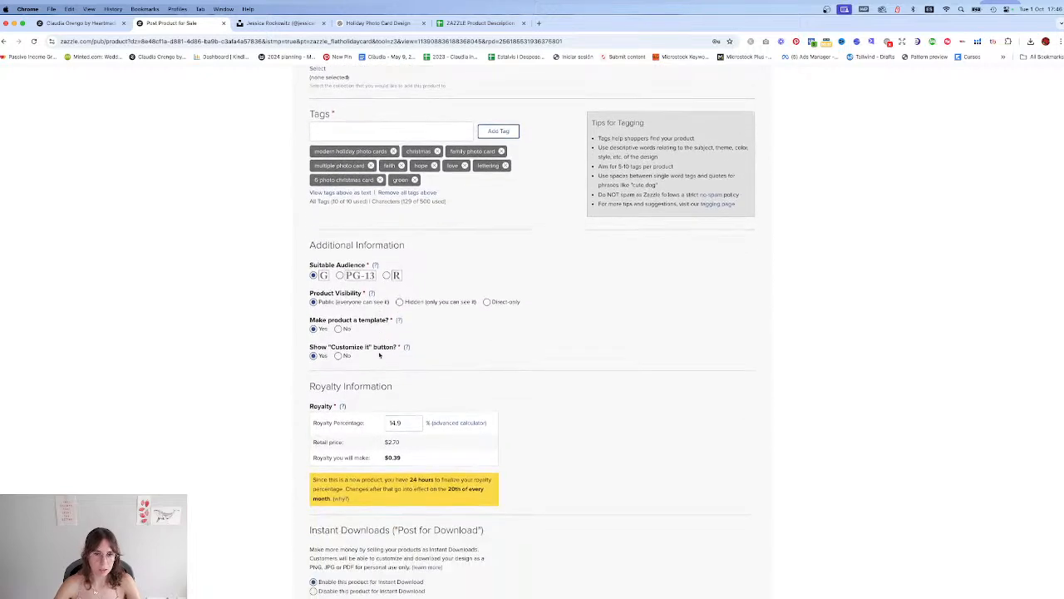
pyautogui.click(313, 392)
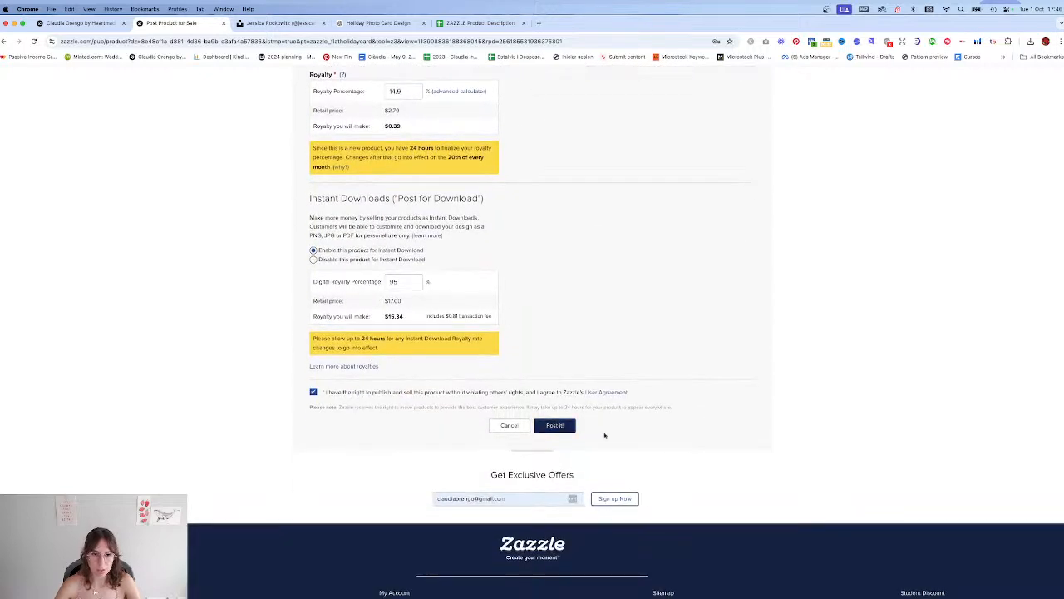
# Step: Post the green holiday card for sale and open its new product page
pyautogui.click(555, 425)
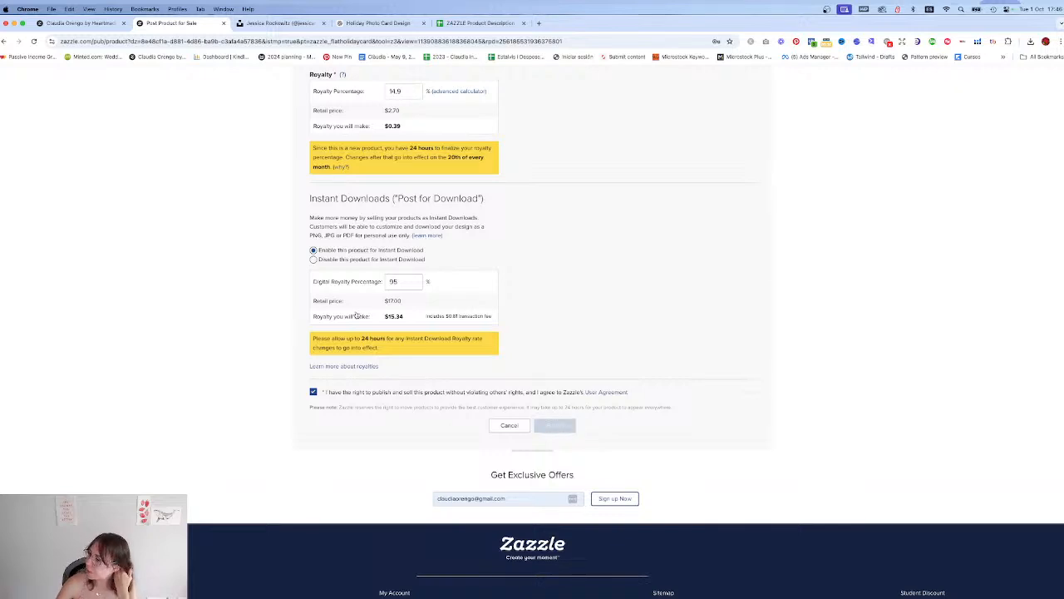
pyautogui.moveTo(356, 316)
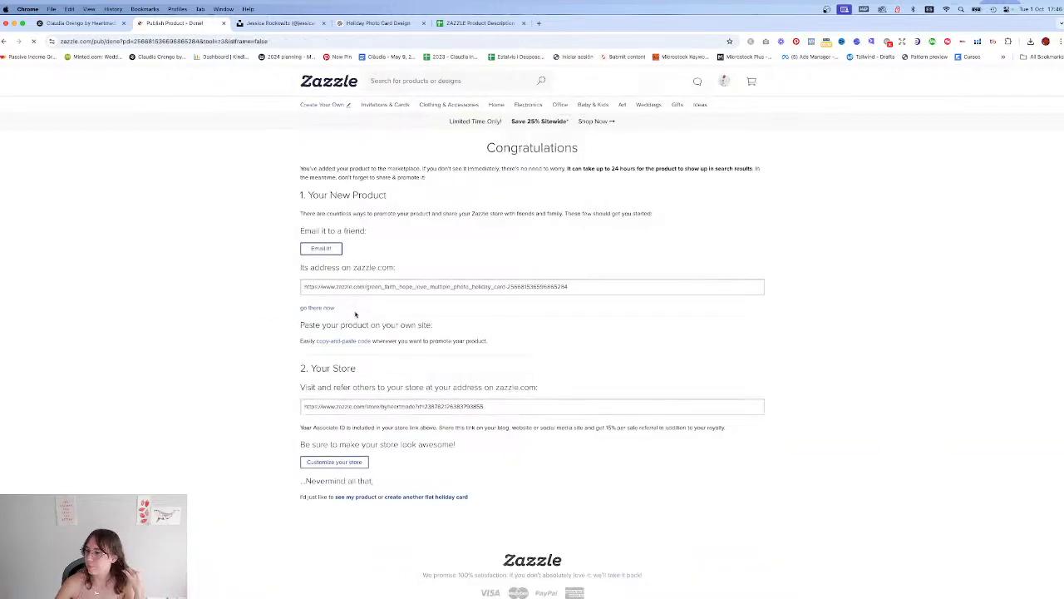
pyautogui.click(310, 307)
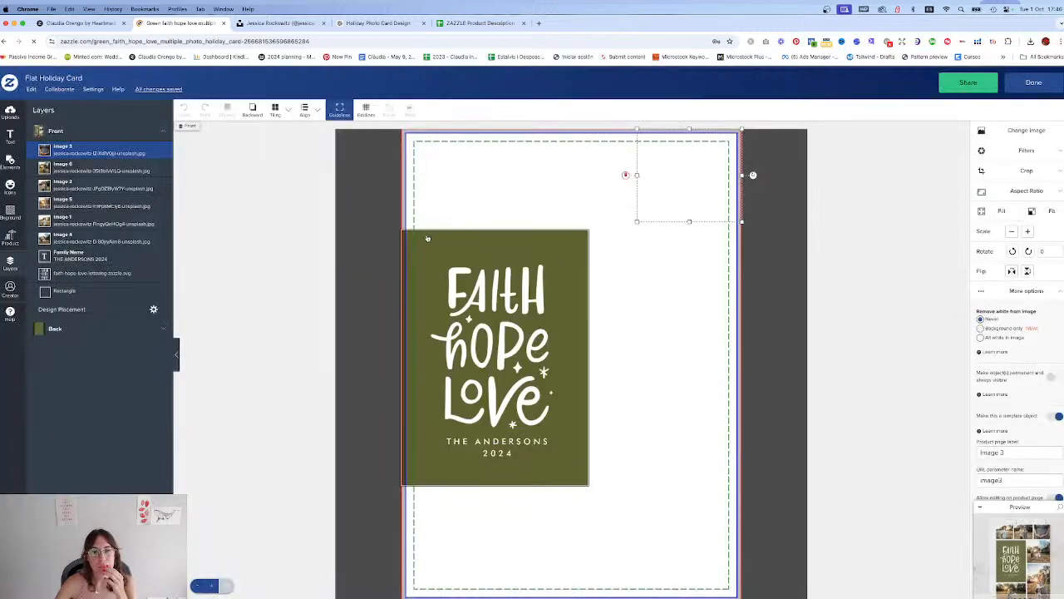
# Step: Recolor the green box behind the front lettering with a burgundy red sampled from the girl's skirt in the balloon photo
pyautogui.click(427, 239)
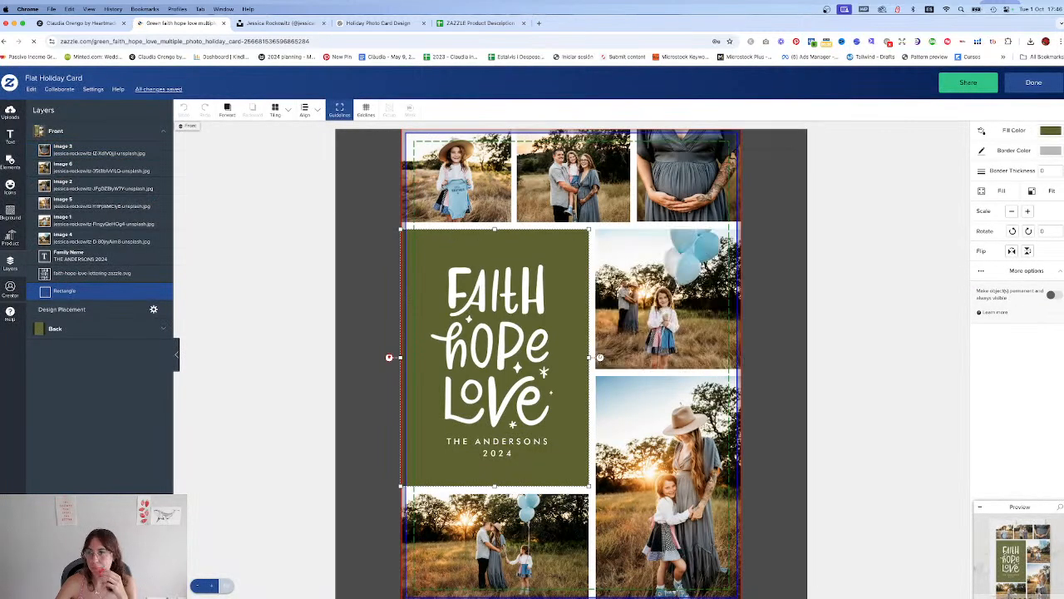
pyautogui.click(1041, 133)
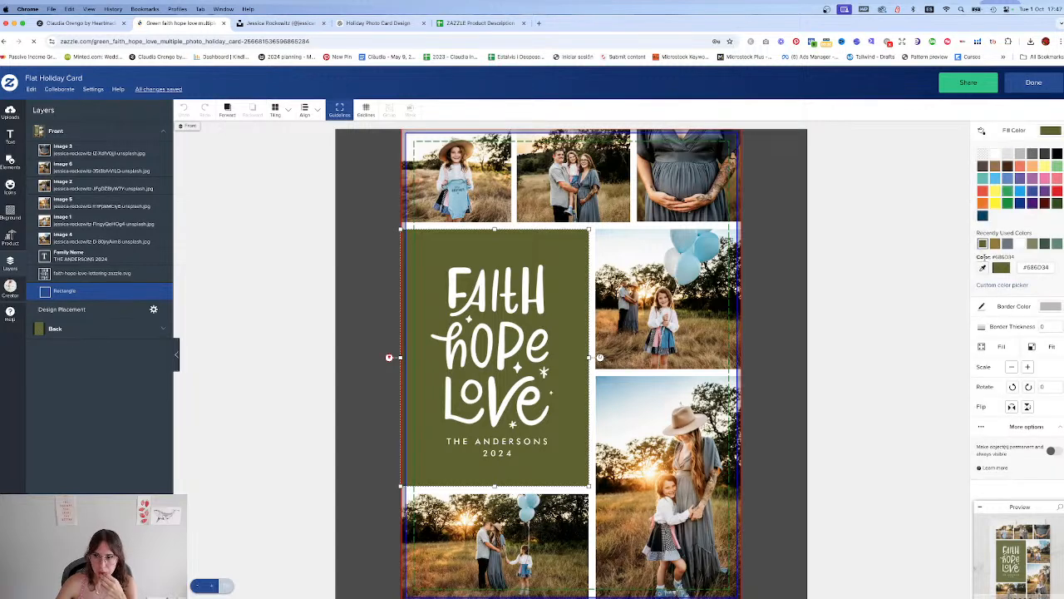
pyautogui.click(983, 267)
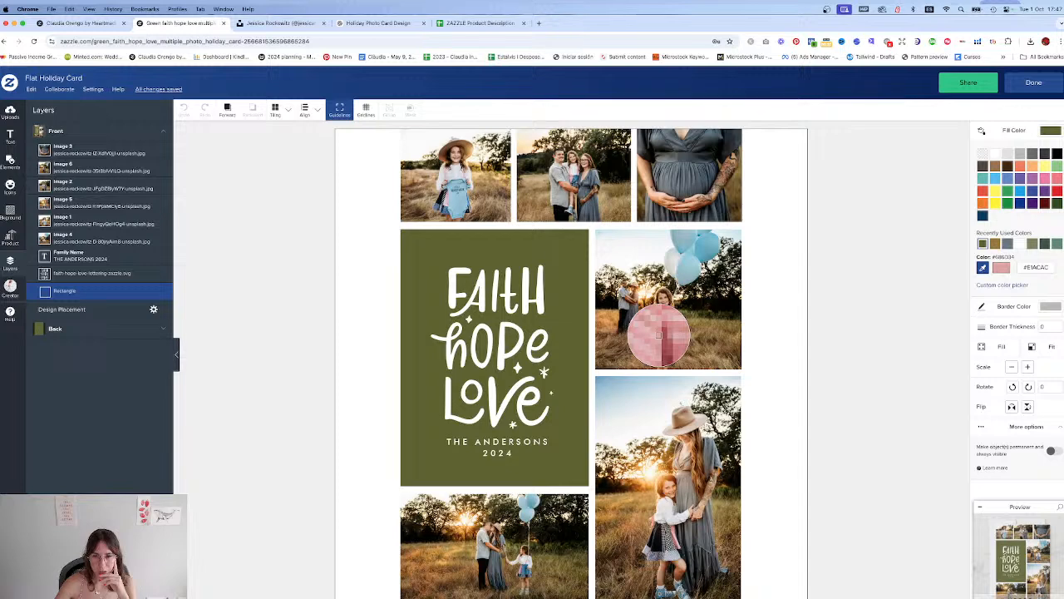
pyautogui.click(659, 335)
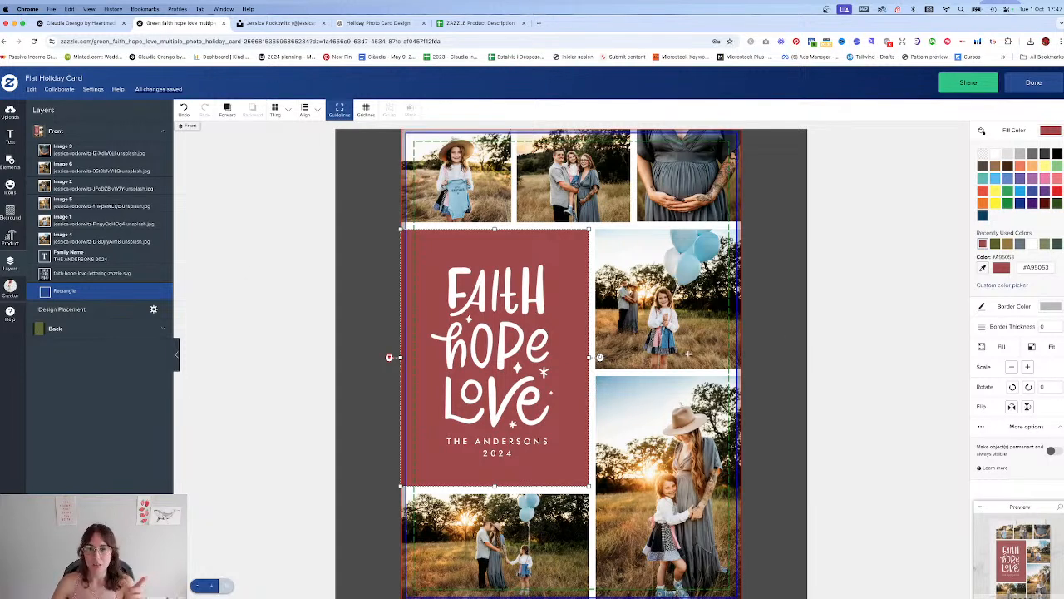
# Step: Change the card back's background to the recently used burgundy and finish editing the design
pyautogui.click(69, 333)
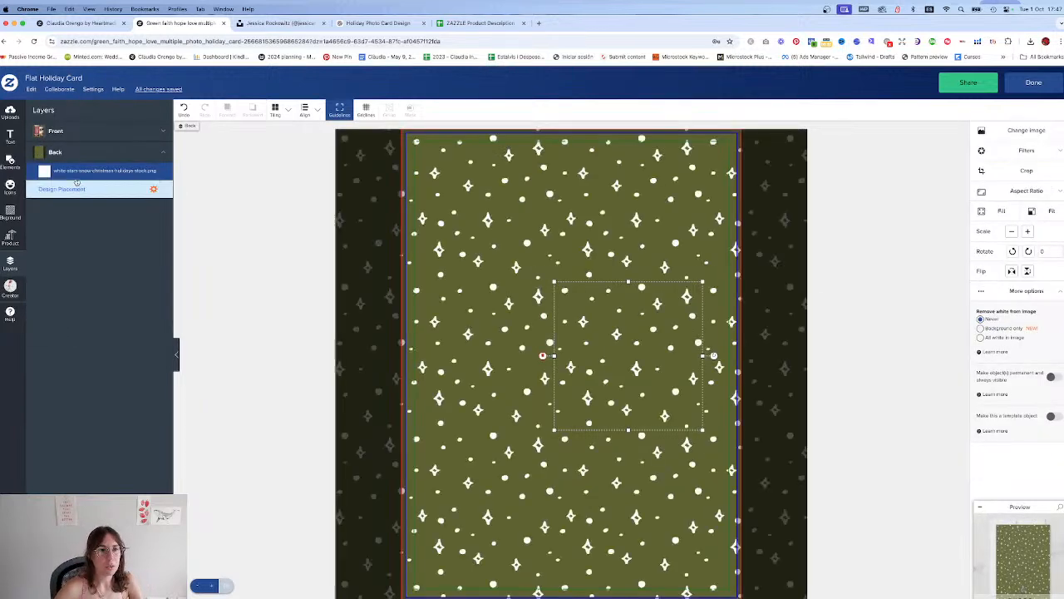
pyautogui.click(55, 157)
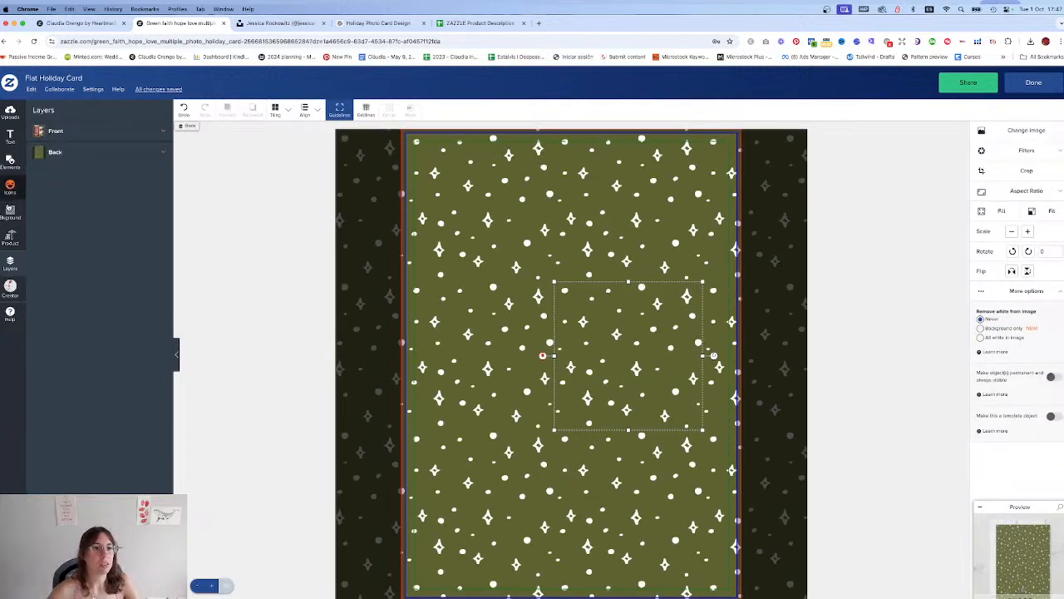
pyautogui.click(8, 214)
pyautogui.click(40, 225)
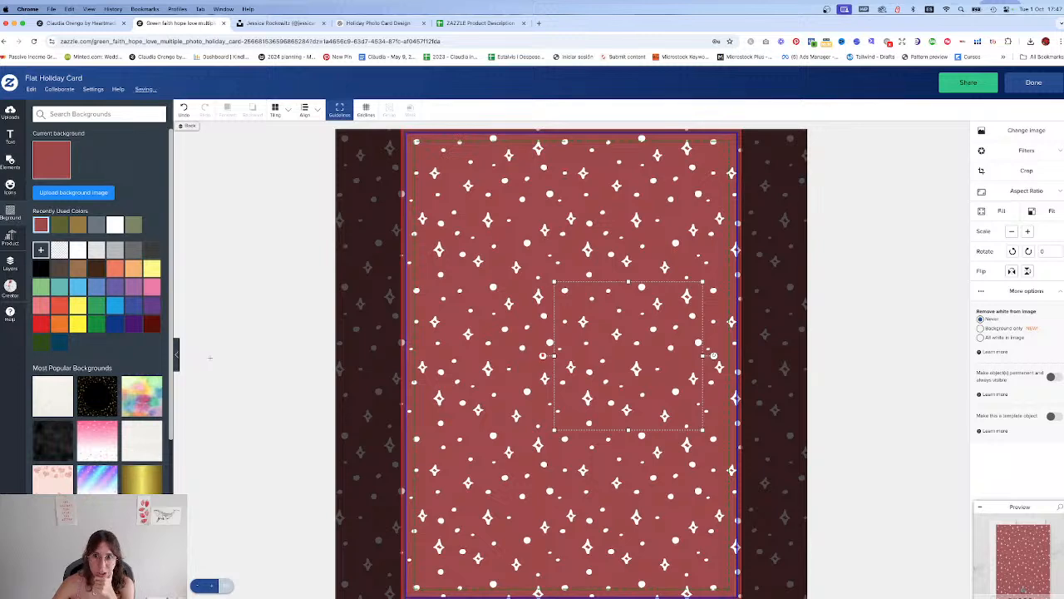
pyautogui.click(1034, 82)
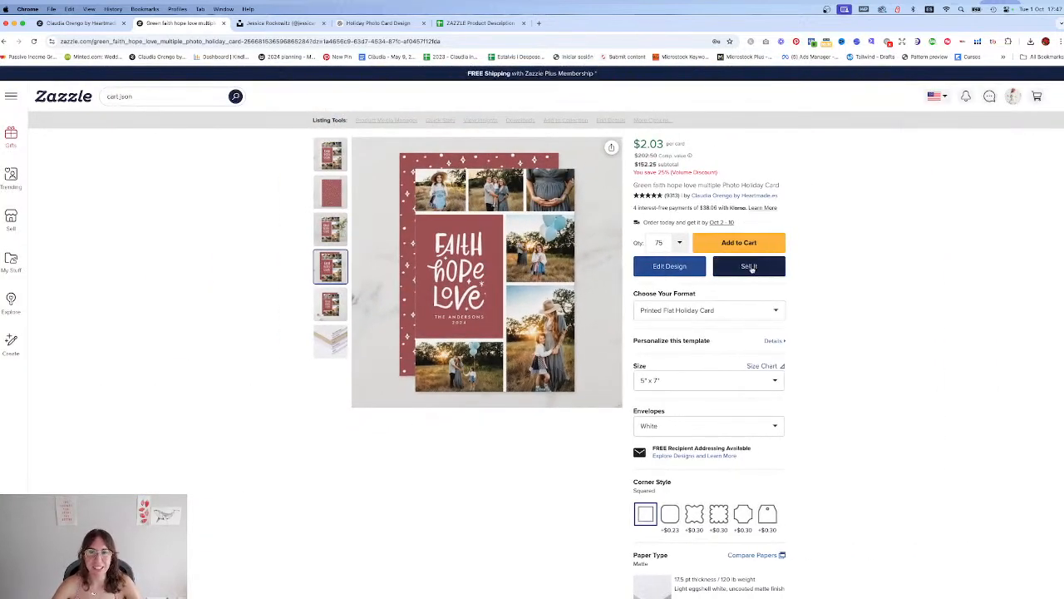
# Step: Start a sale listing for the recolored card and replace "Green" with "Burgundy" in its title
pyautogui.click(751, 267)
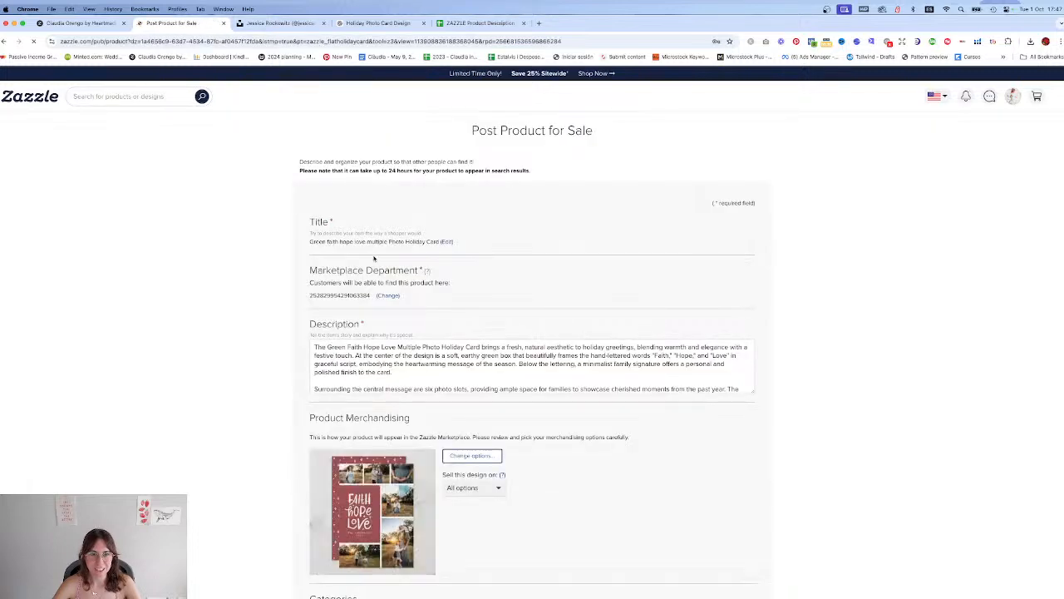
pyautogui.doubleClick(329, 245)
pyautogui.write('Burg')
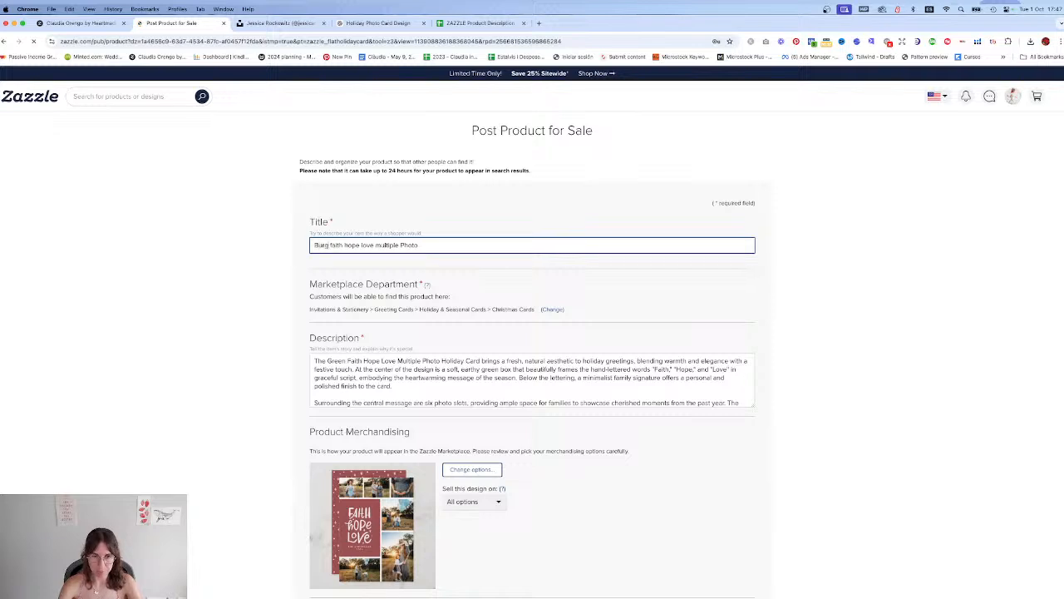
pyautogui.write('un')
pyautogui.press('BackSpace')
pyautogui.press('BackSpace')
pyautogui.write('indy')
pyautogui.press('BackSpace')
pyautogui.press('BackSpace')
pyautogui.press('BackSpace')
pyautogui.press('BackSpace')
pyautogui.press('BackSpace')
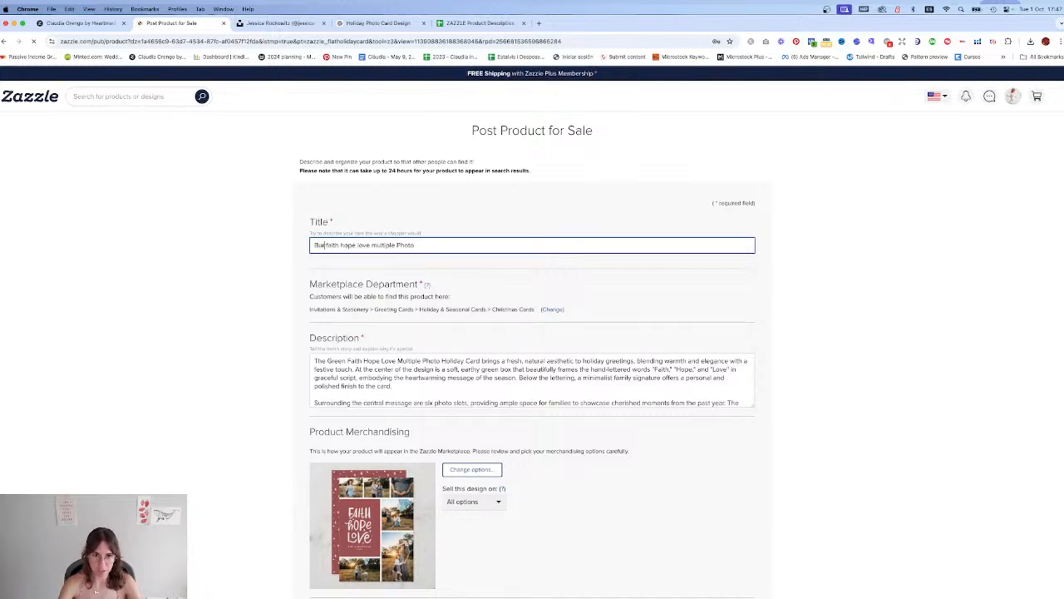
pyautogui.write('gundy')
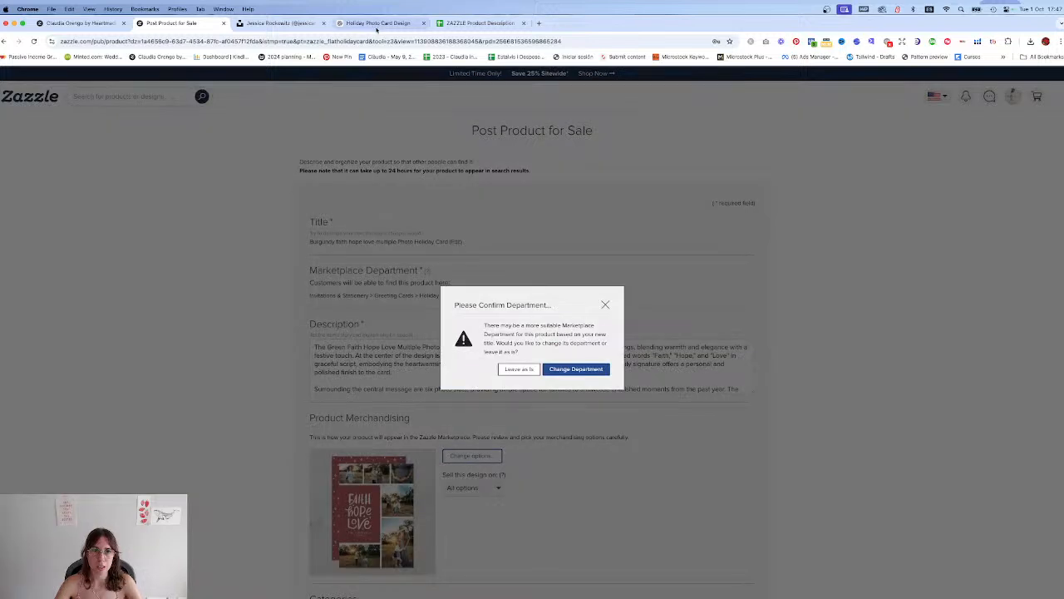
# Step: Switch to ChatGPT and request another card description with the message "and a burgundy one"
pyautogui.click(378, 23)
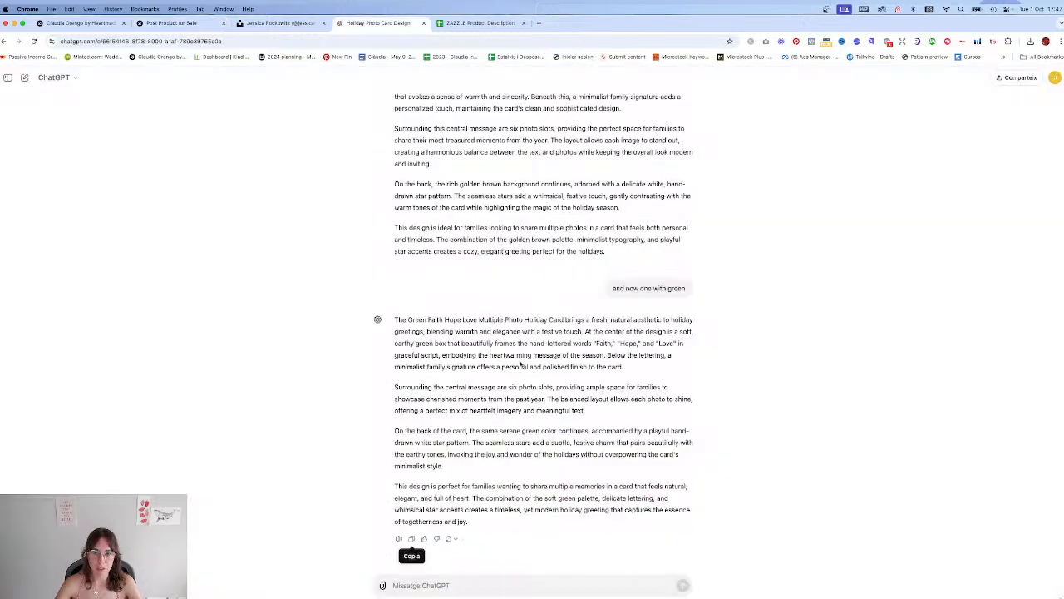
pyautogui.click(469, 581)
pyautogui.write('and')
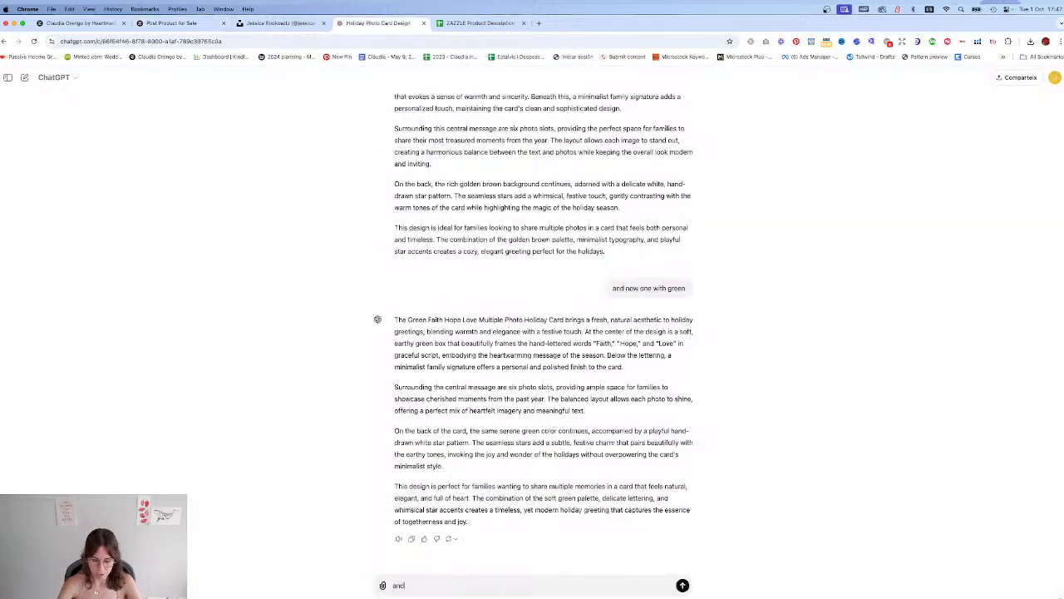
pyautogui.write(' a burgundy one')
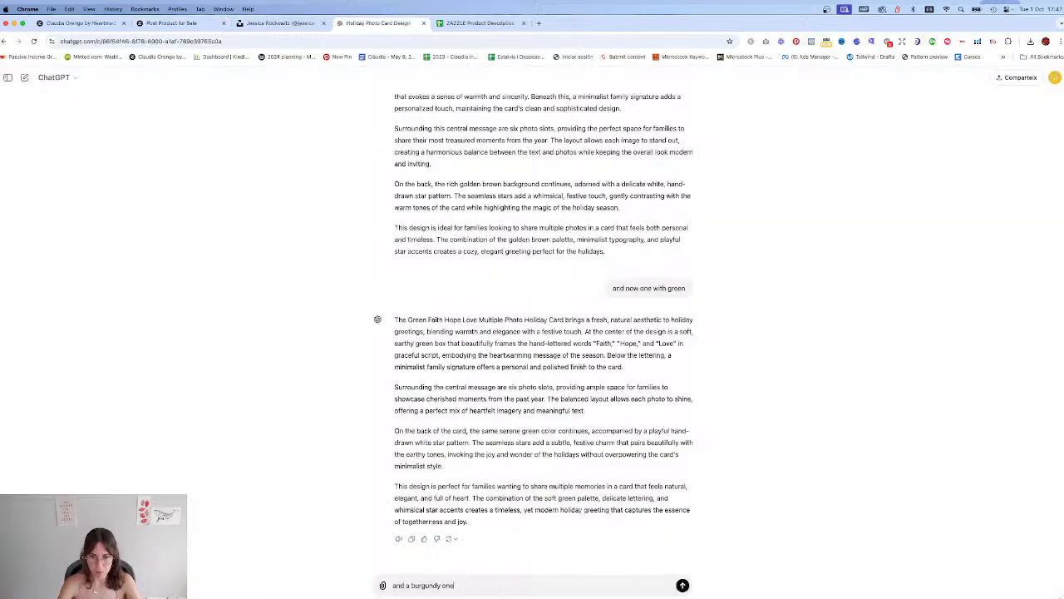
pyautogui.press('Return')
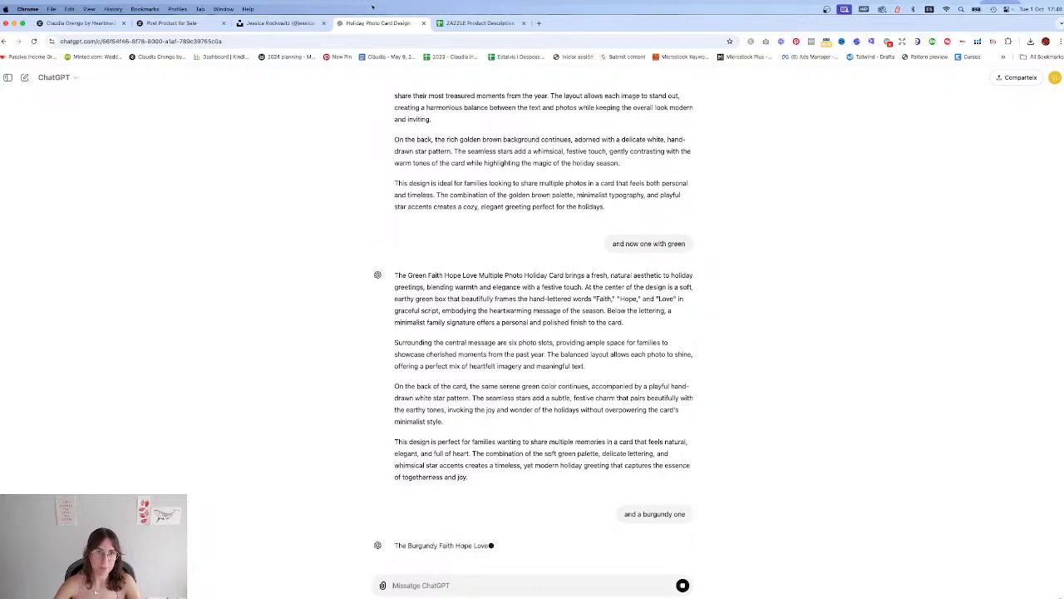
# Step: Return to the Zazzle listing, leave its marketplace department as is, and replace the "green" tag with "burgundy"
pyautogui.click(170, 22)
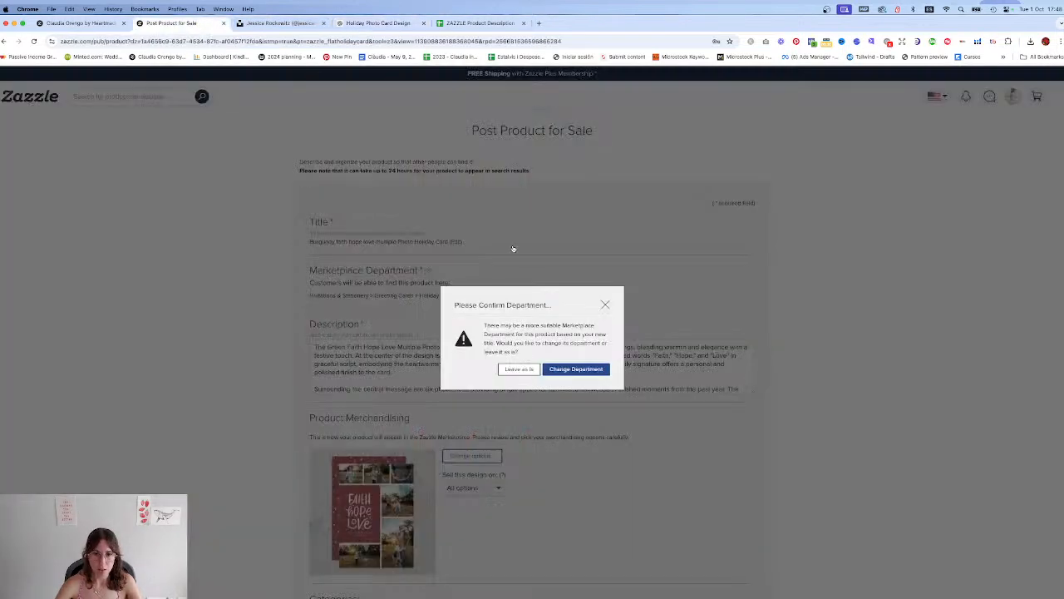
pyautogui.click(519, 370)
pyautogui.scroll(-10, 383, 314)
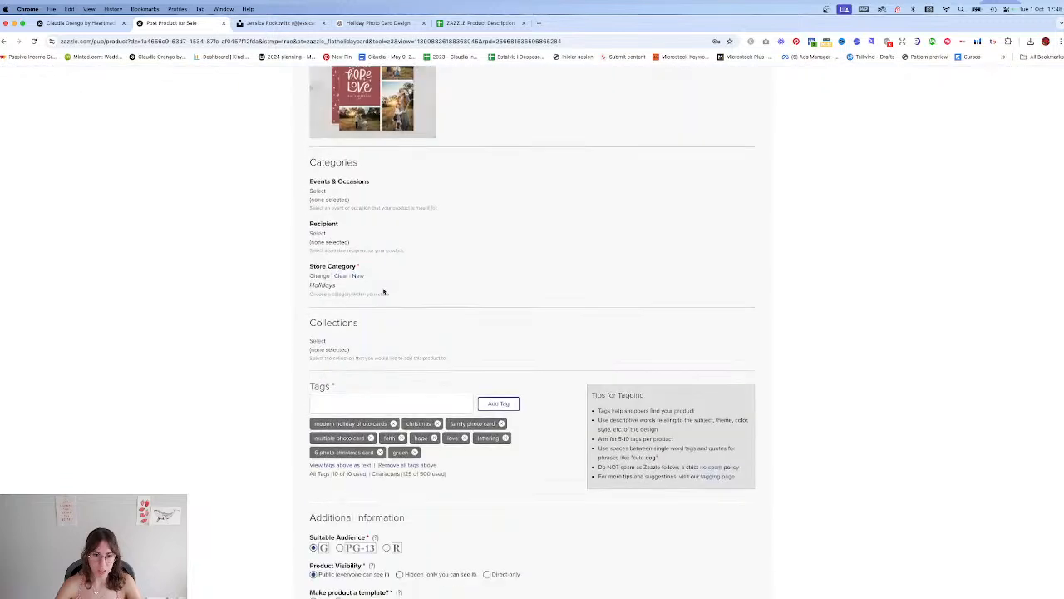
pyautogui.click(414, 353)
pyautogui.click(391, 308)
pyautogui.write('lirgundy')
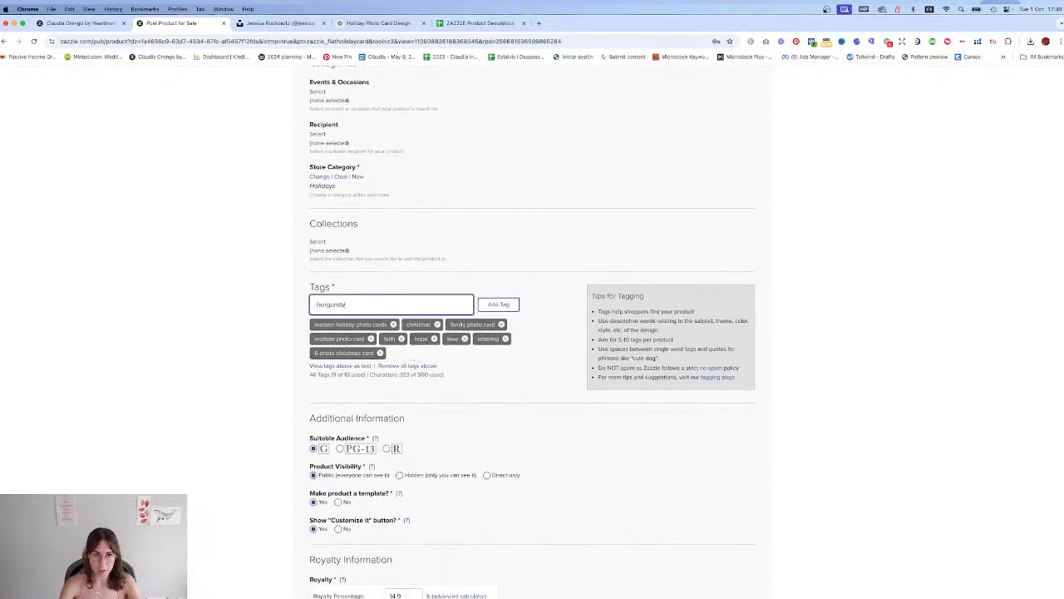
pyautogui.press('Return')
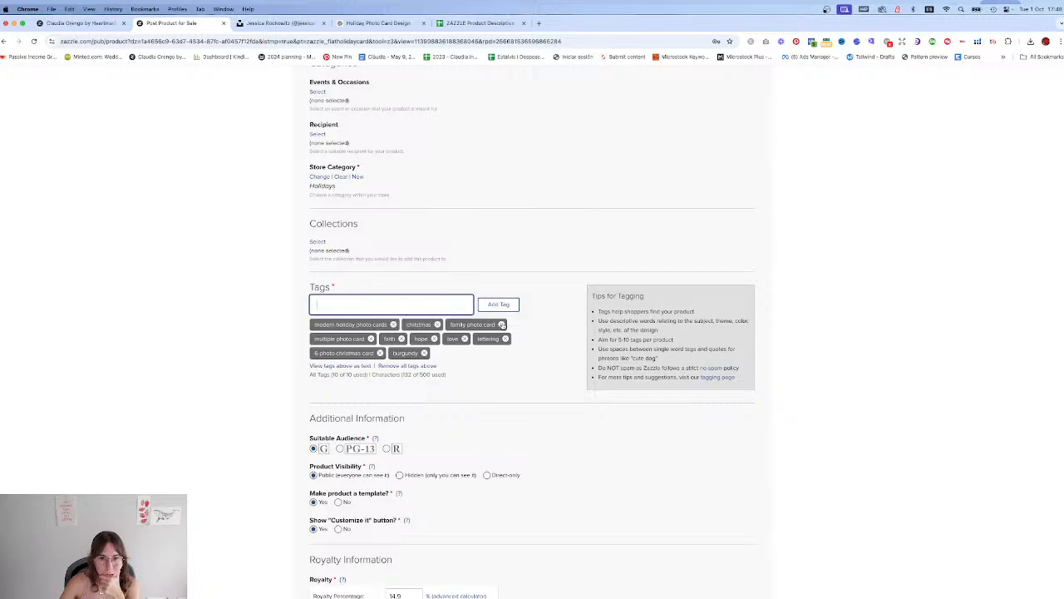
# Step: Replace the listing's "christmas" tag with "red"
pyautogui.click(438, 325)
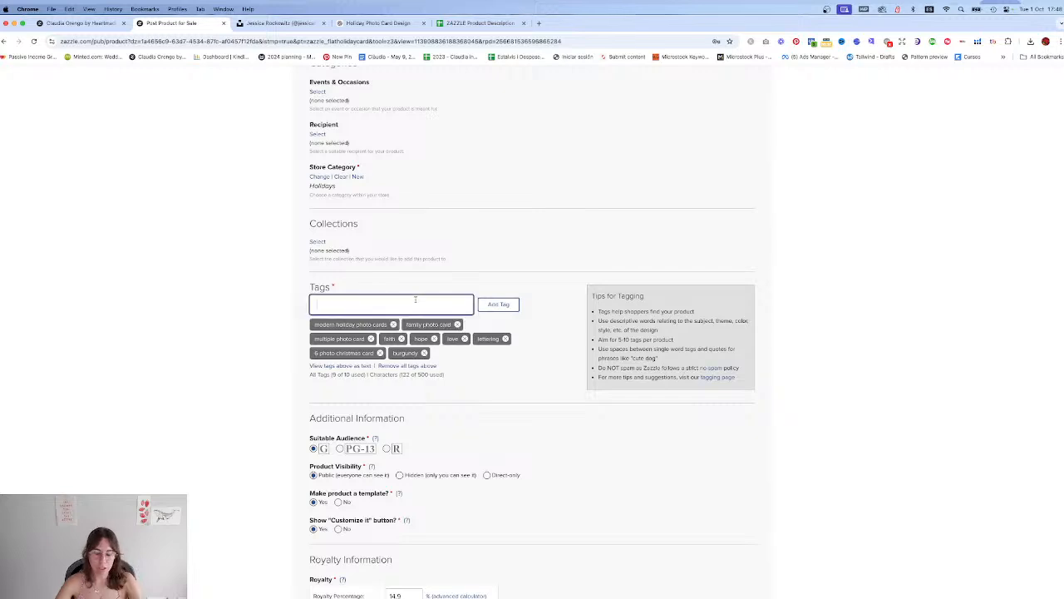
pyautogui.write('red')
pyautogui.press('Return')
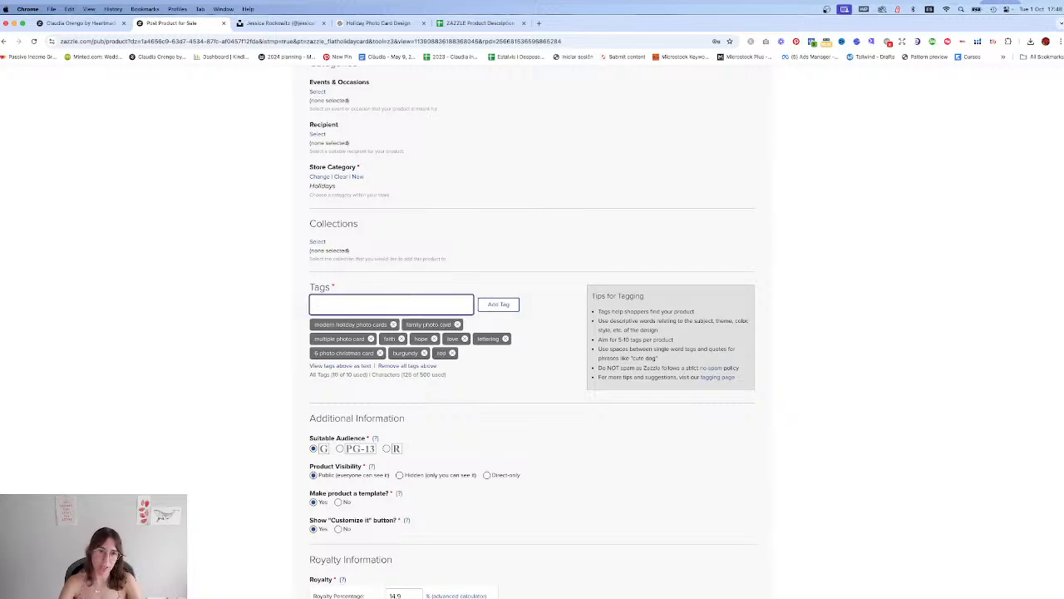
# Step: Copy the burgundy card description from ChatGPT and replace the Zazzle listing's green description with it
pyautogui.scroll(10, 371, 202)
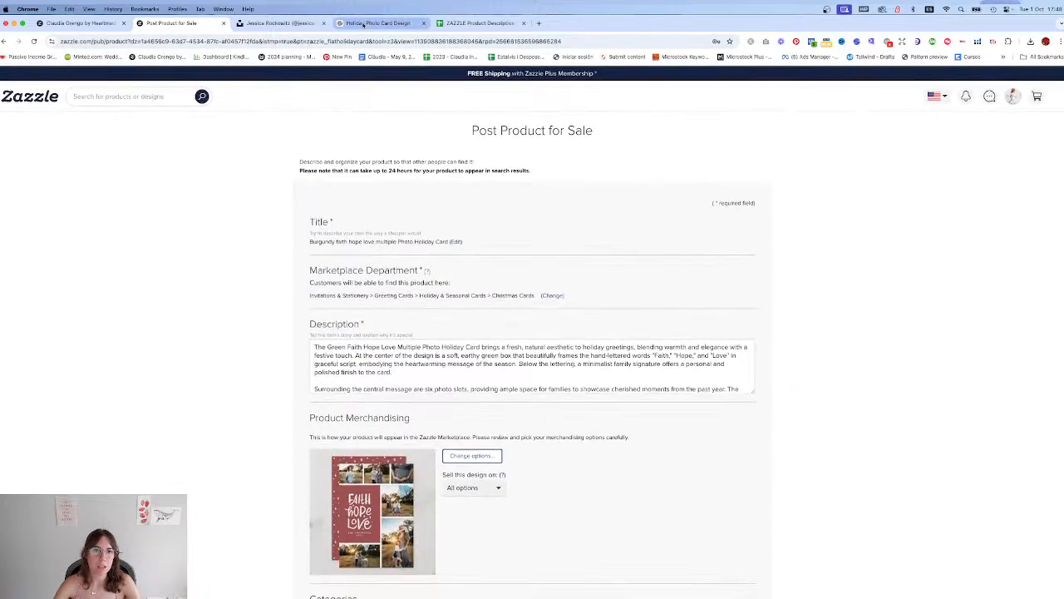
pyautogui.click(380, 24)
pyautogui.click(411, 539)
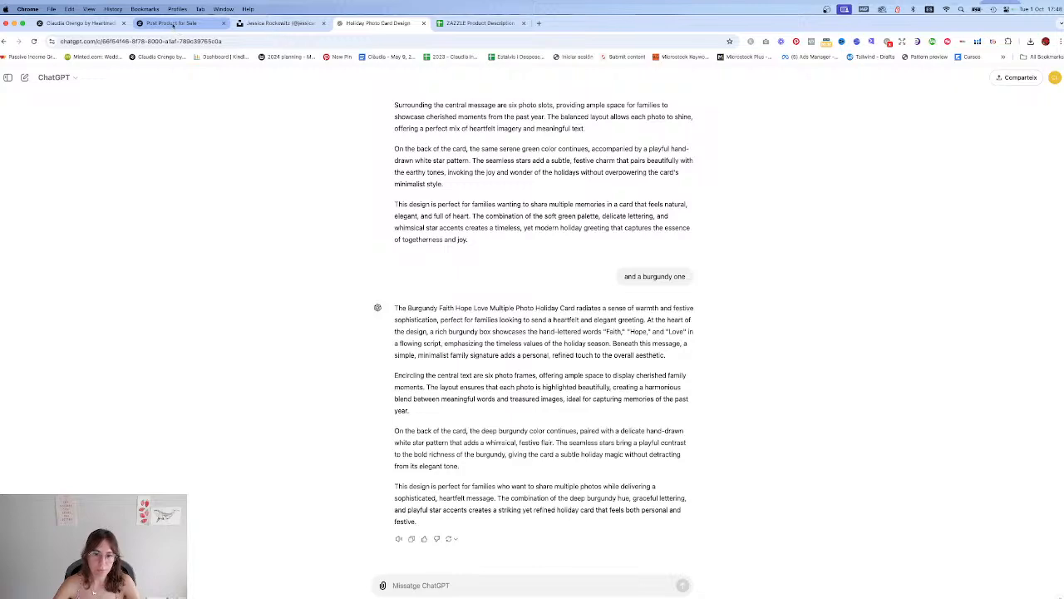
pyautogui.click(170, 25)
pyautogui.click(390, 349)
pyautogui.hotkey('ctrl', 'a')
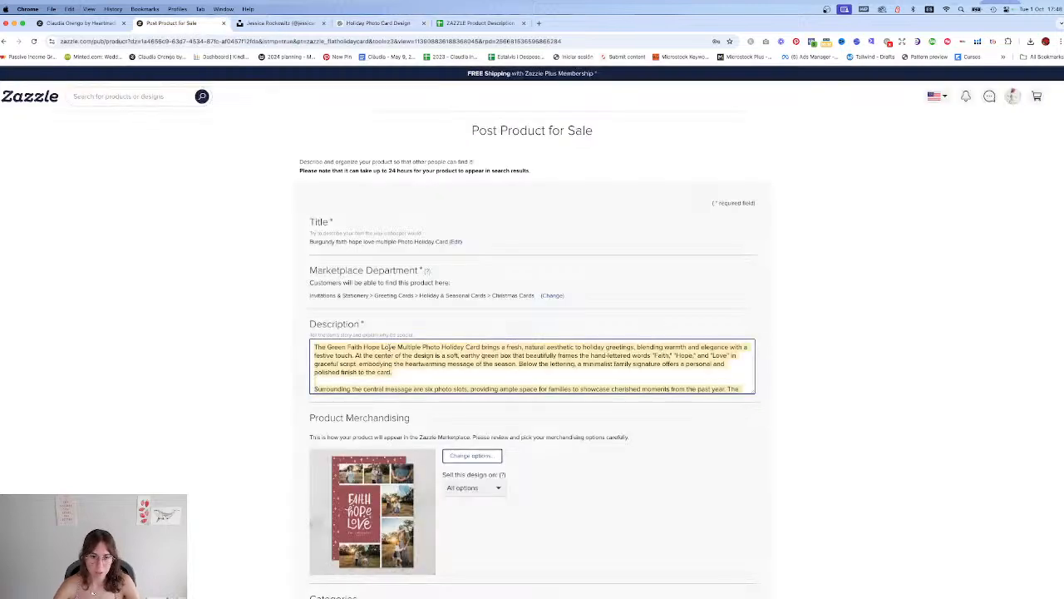
pyautogui.hotkey('ctrl', 'v')
# Step: Accept the publishing rights statement, post the burgundy card for sale, and open its product page
pyautogui.scroll(-10, 249, 316)
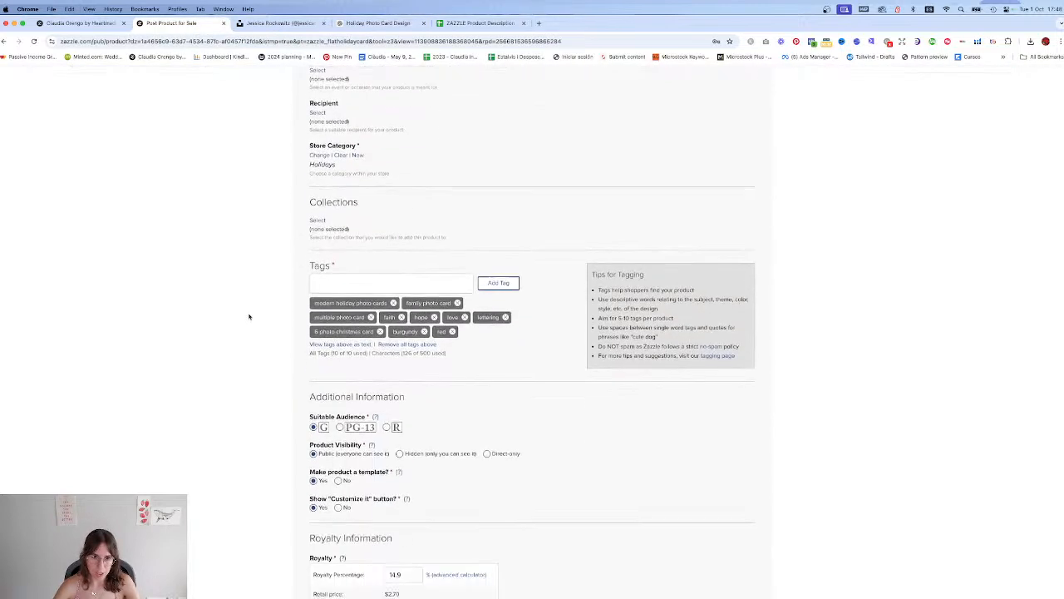
pyautogui.scroll(-5, 249, 316)
pyautogui.click(334, 484)
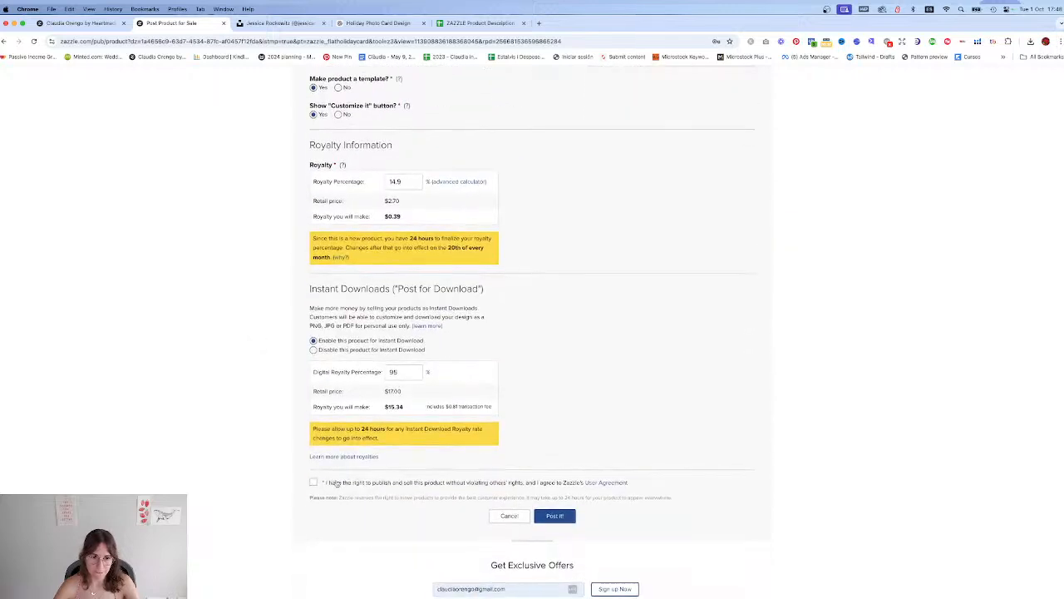
pyautogui.click(539, 517)
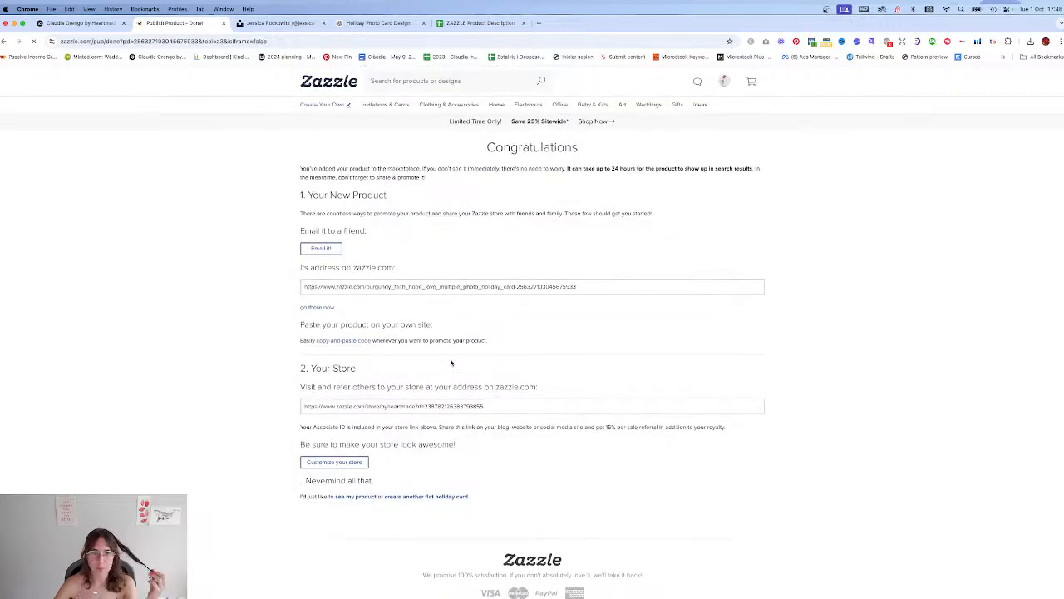
pyautogui.click(321, 308)
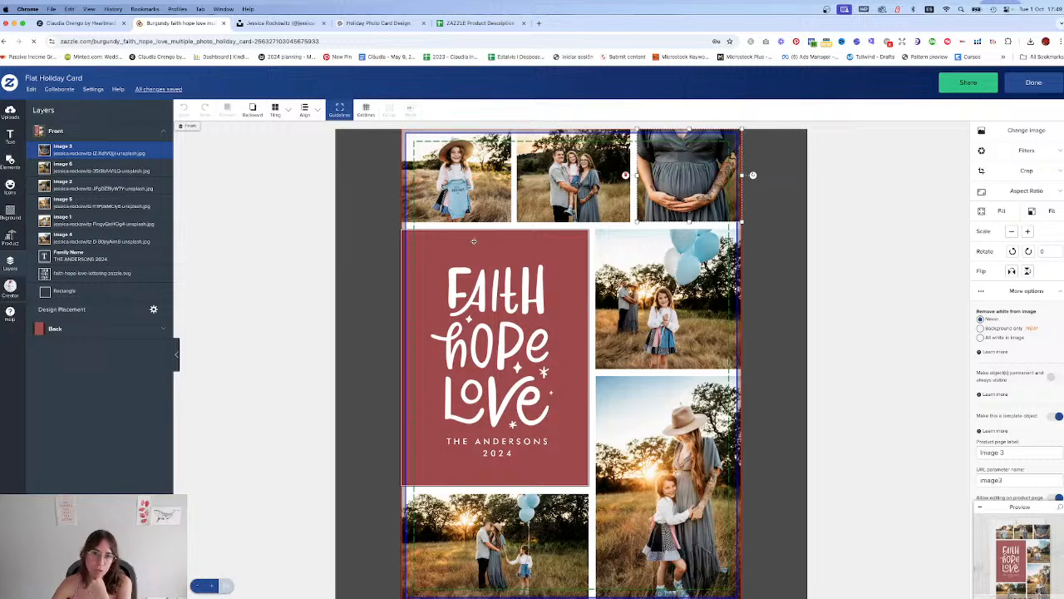
# Step: Delete the burgundy rectangle behind the faith hope love lettering on the card's front
pyautogui.click(438, 241)
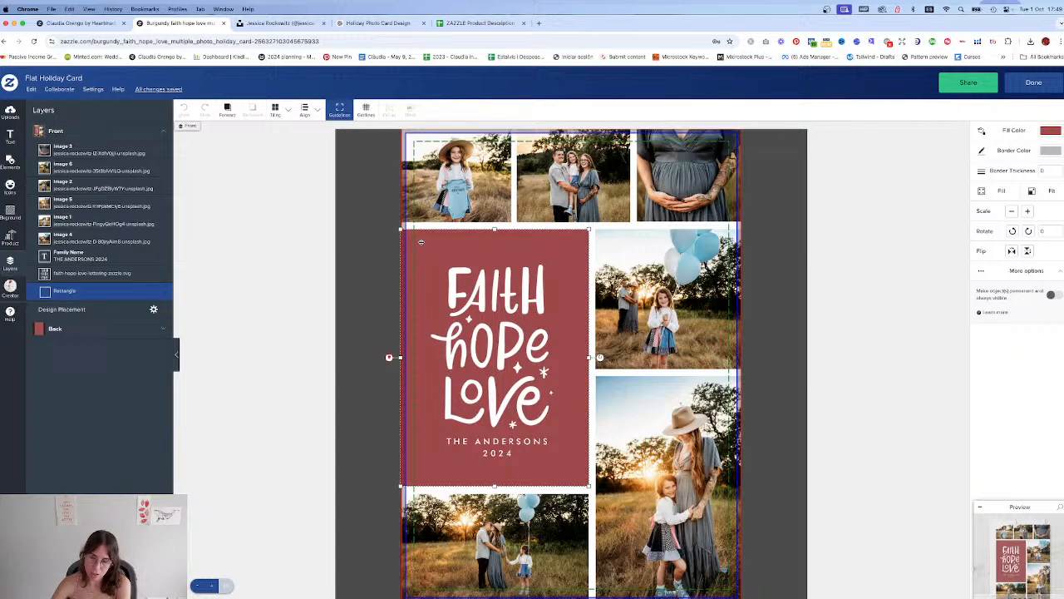
pyautogui.press('Delete')
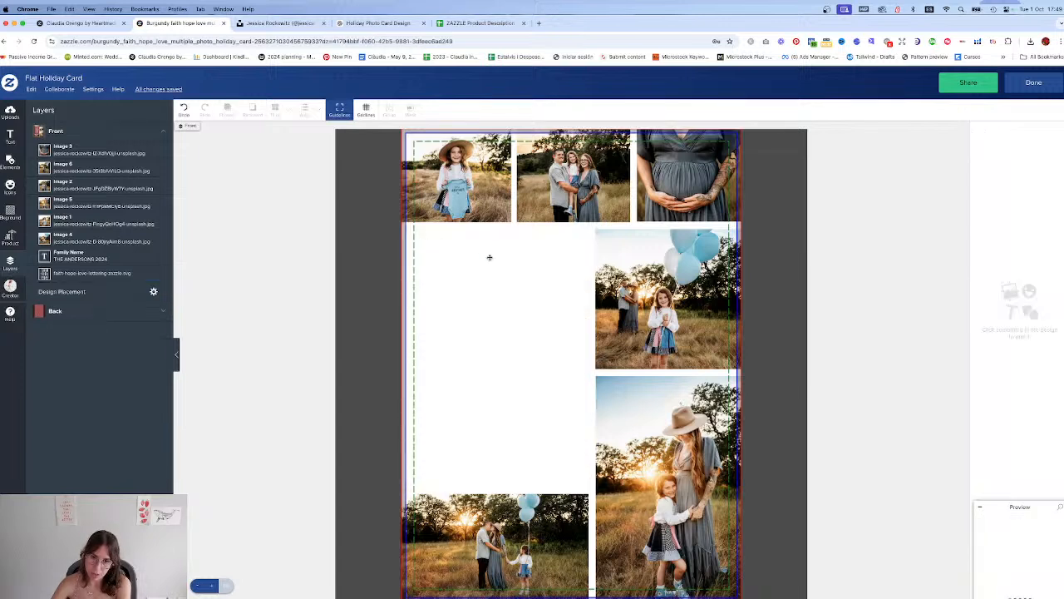
pyautogui.click(511, 387)
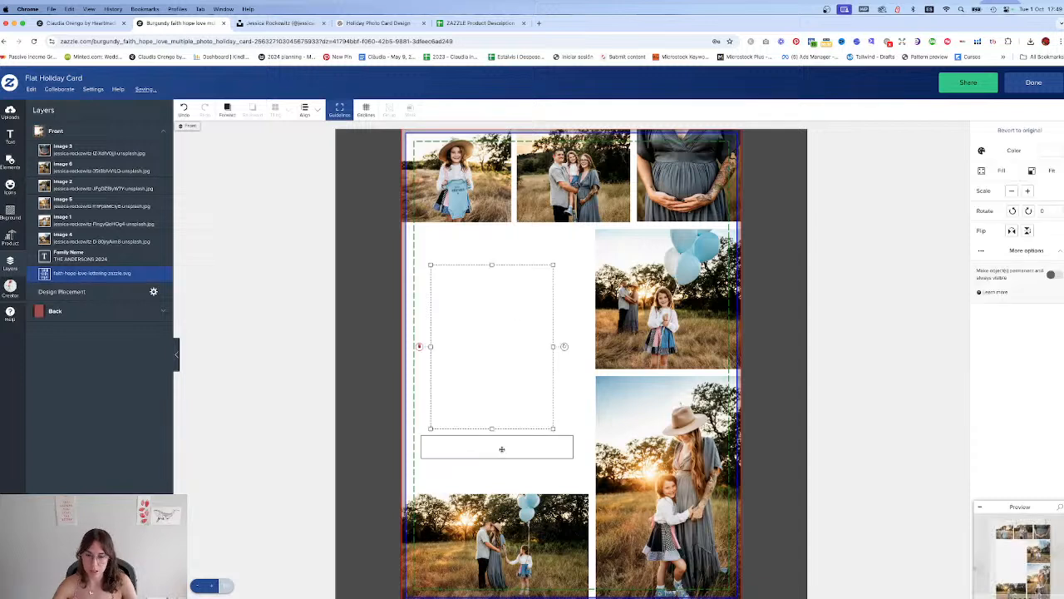
pyautogui.keyDown('shift'); pyautogui.click(502, 451); pyautogui.keyUp('shift')
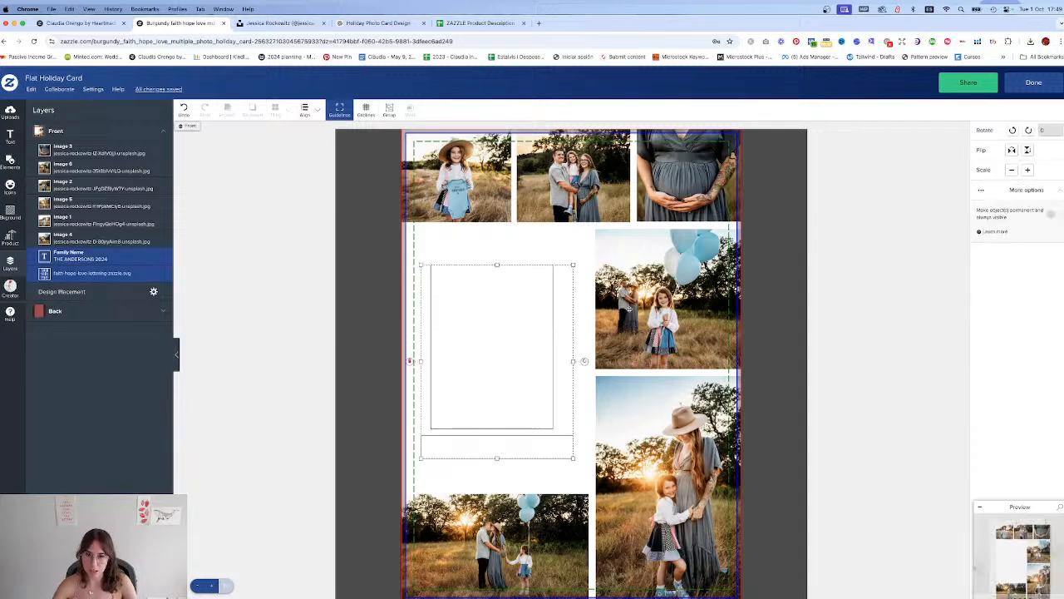
pyautogui.click(795, 254)
# Step: Recolor the faith hope love lettering and the family name text dark green, #485E51, on the card's front
pyautogui.click(513, 323)
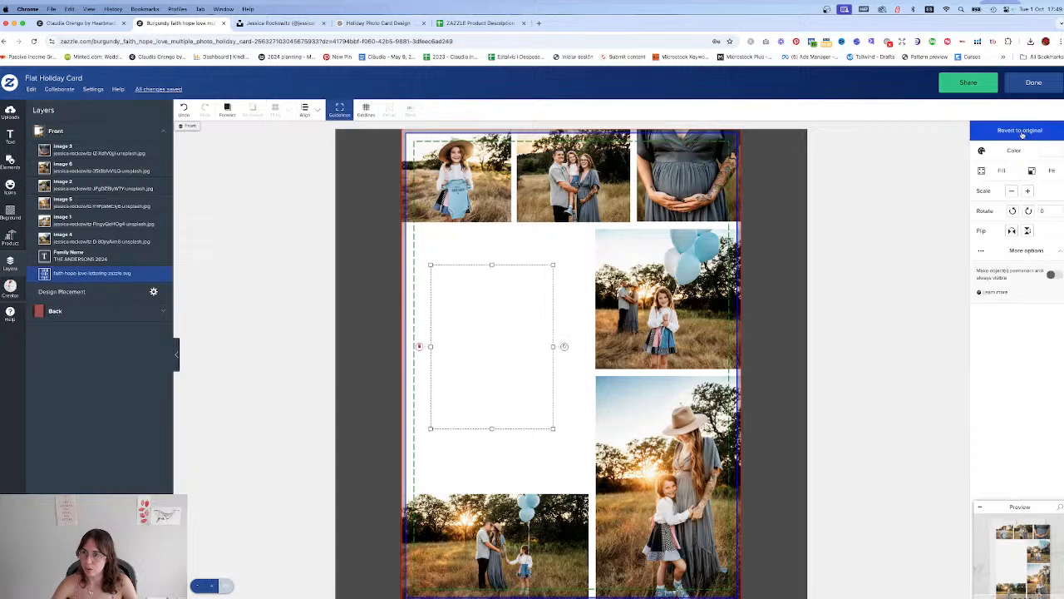
pyautogui.click(1023, 152)
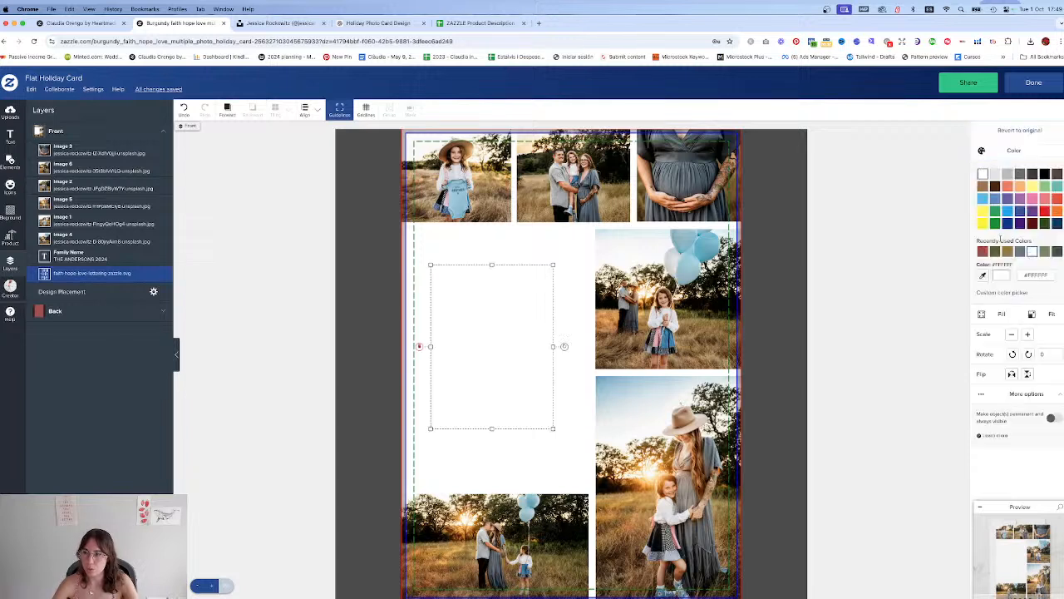
pyautogui.click(1057, 251)
pyautogui.click(479, 456)
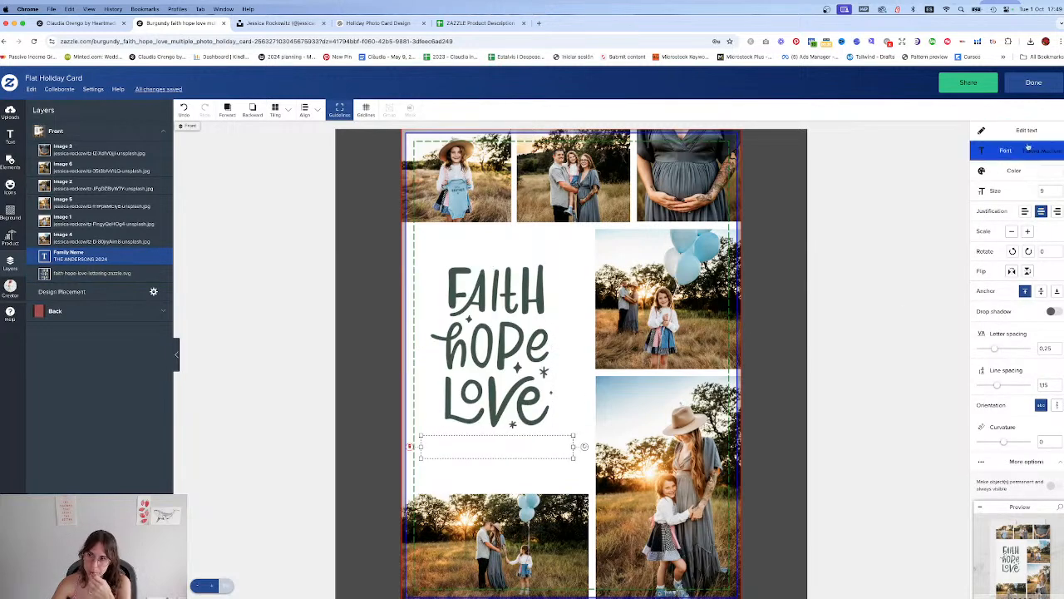
pyautogui.click(1015, 171)
pyautogui.click(1057, 272)
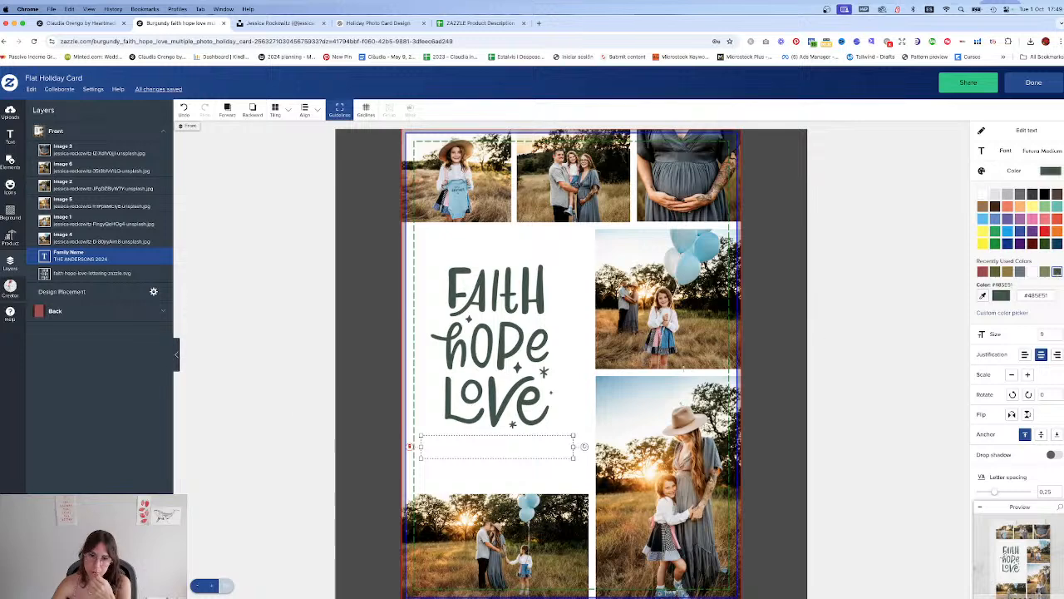
pyautogui.click(60, 312)
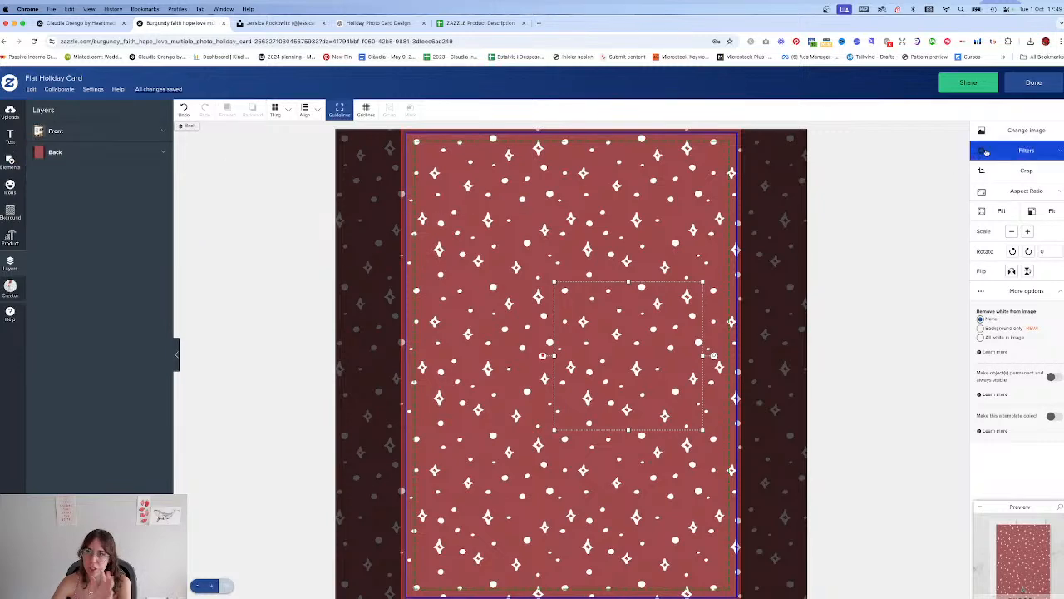
pyautogui.click(1028, 131)
pyautogui.click(1052, 85)
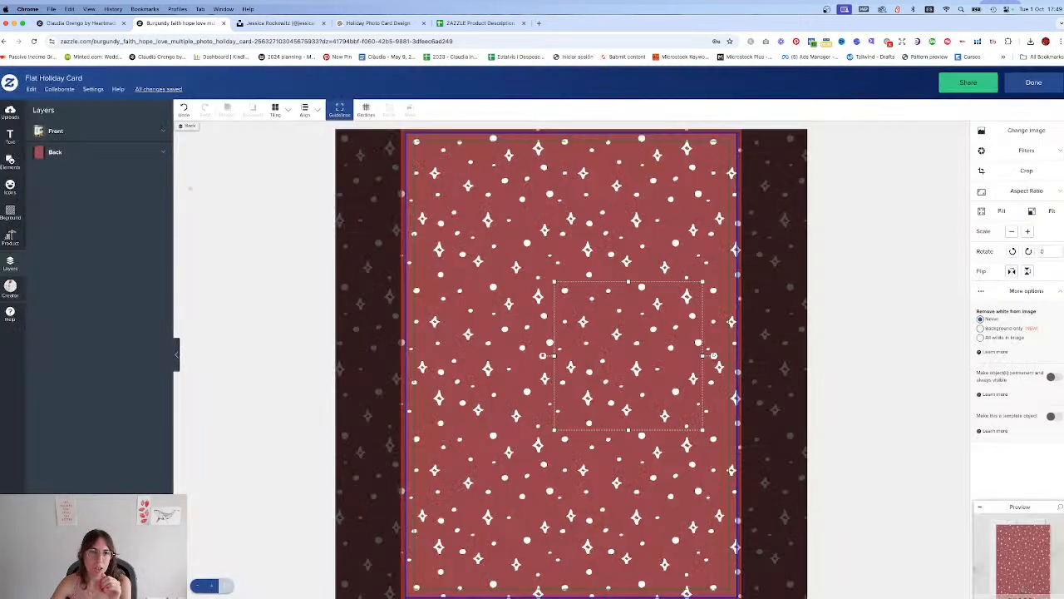
pyautogui.click(10, 211)
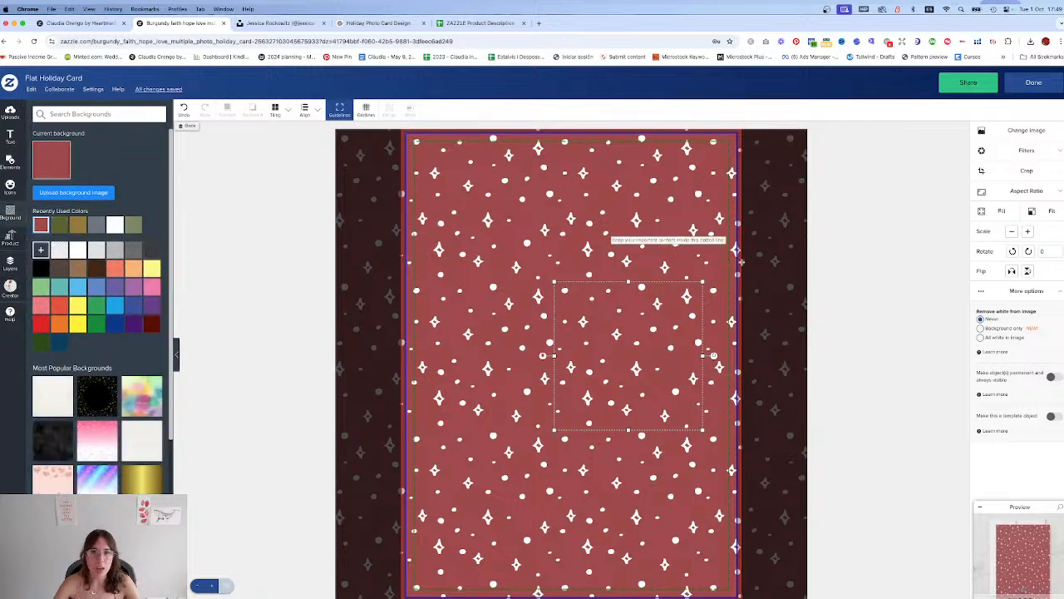
pyautogui.click(210, 216)
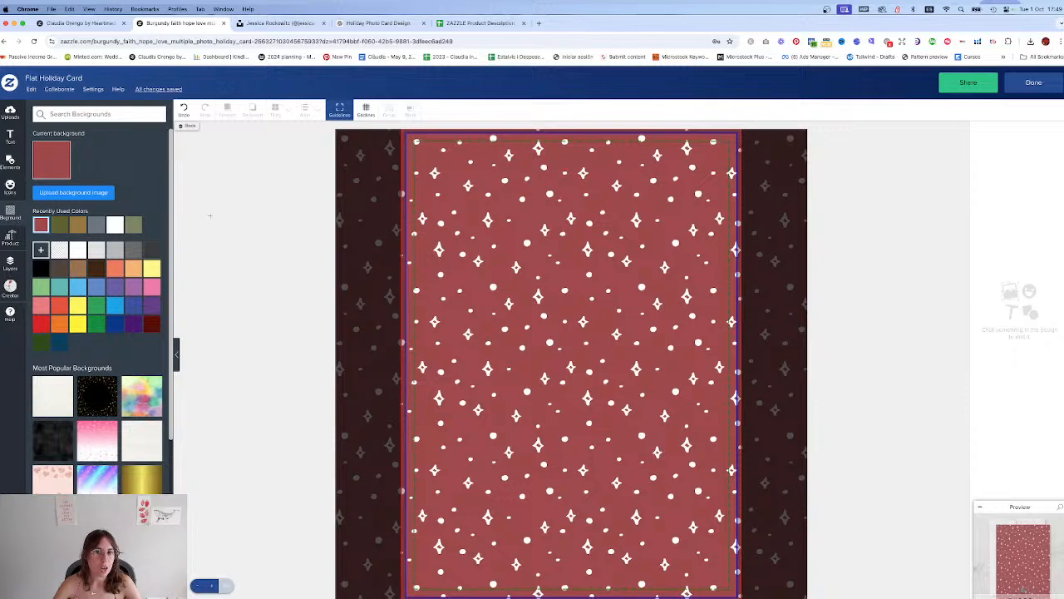
pyautogui.click(10, 263)
pyautogui.click(57, 152)
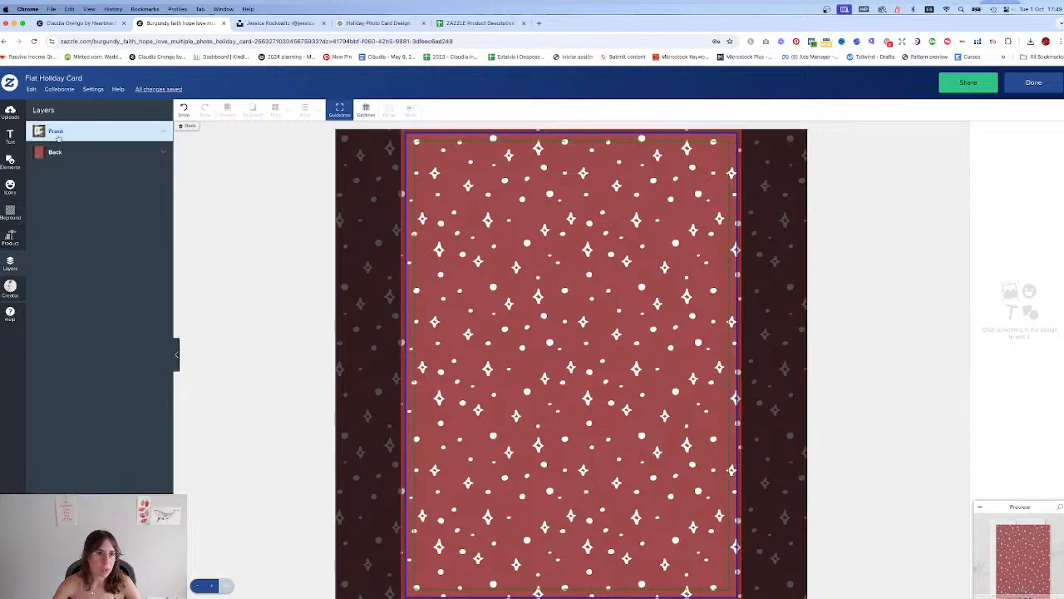
# Step: Return to the card's front and get the dark green color code of the faith hope love lettering
pyautogui.click(56, 131)
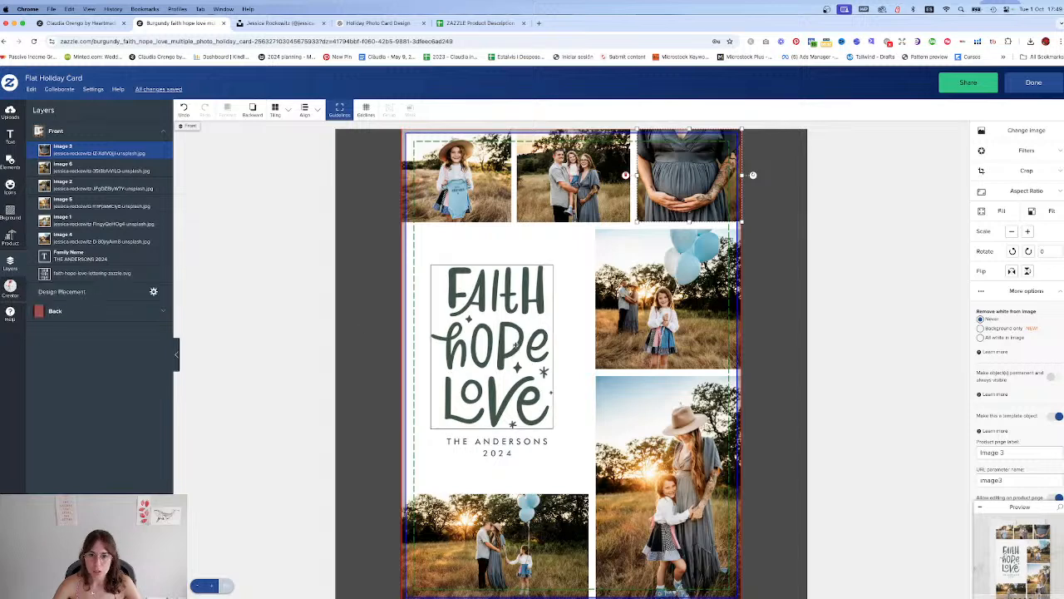
pyautogui.click(499, 350)
pyautogui.click(1047, 151)
pyautogui.click(1034, 275)
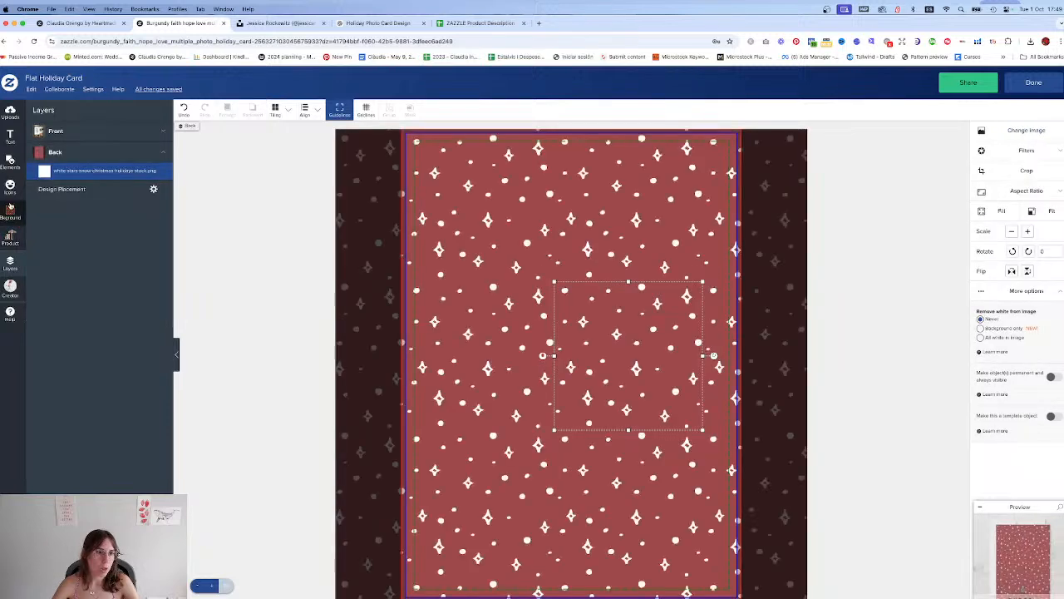
# Step: Set the background color of the card's back to #485E51
pyautogui.click(10, 213)
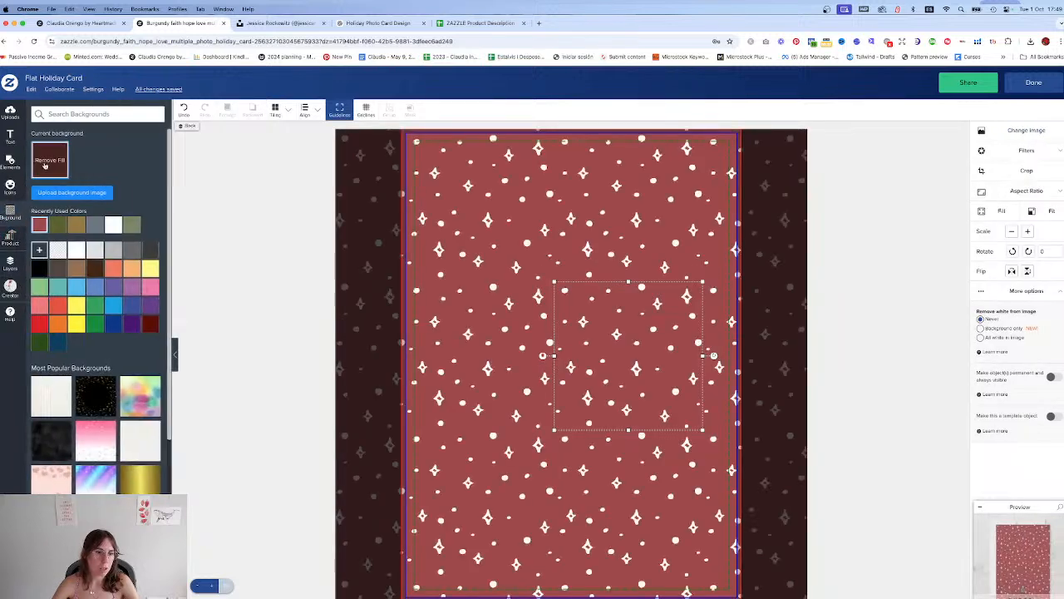
pyautogui.click(41, 250)
pyautogui.click(94, 365)
pyautogui.press('super+a')
pyautogui.write('#485E51')
pyautogui.press('Return')
pyautogui.click(231, 350)
# Step: Finish the design, start selling it, and replace "Burgundy" in the listing title with "Bottle green"
pyautogui.click(1034, 82)
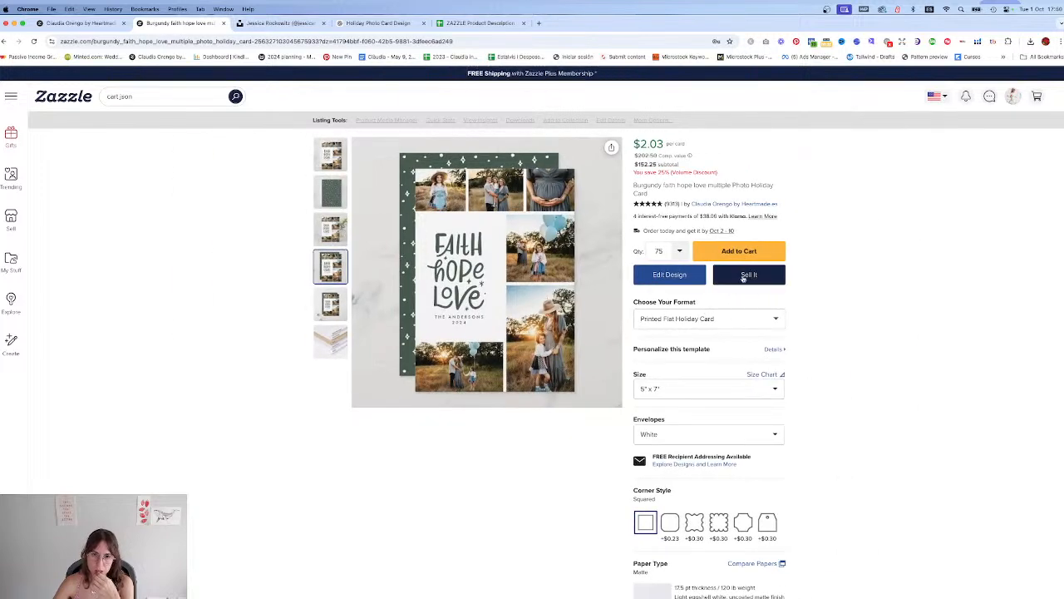
pyautogui.click(744, 275)
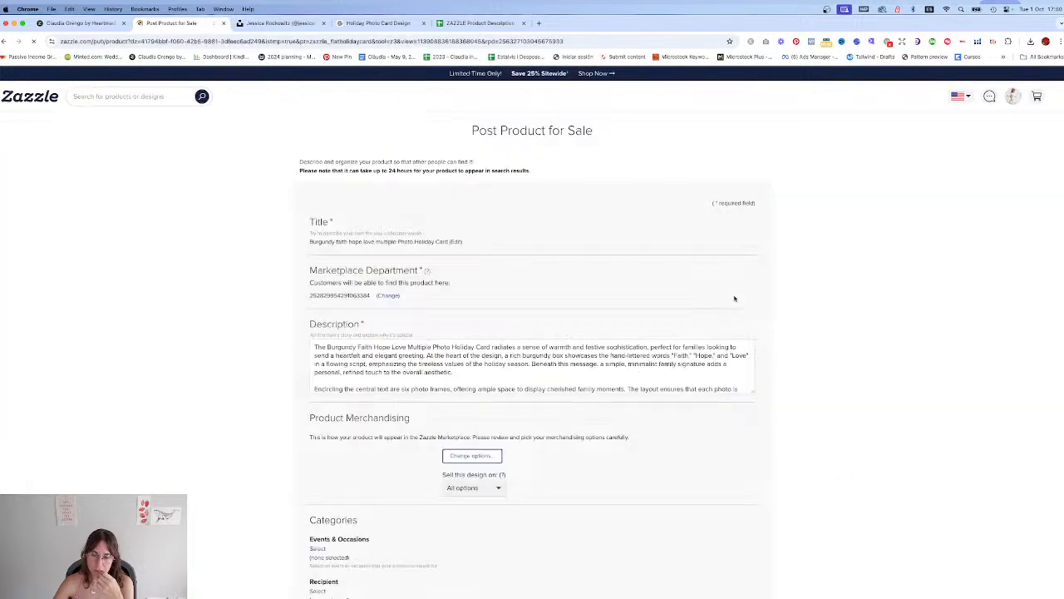
pyautogui.click(336, 248)
pyautogui.doubleClick(329, 245)
pyautogui.write('Bottle gr')
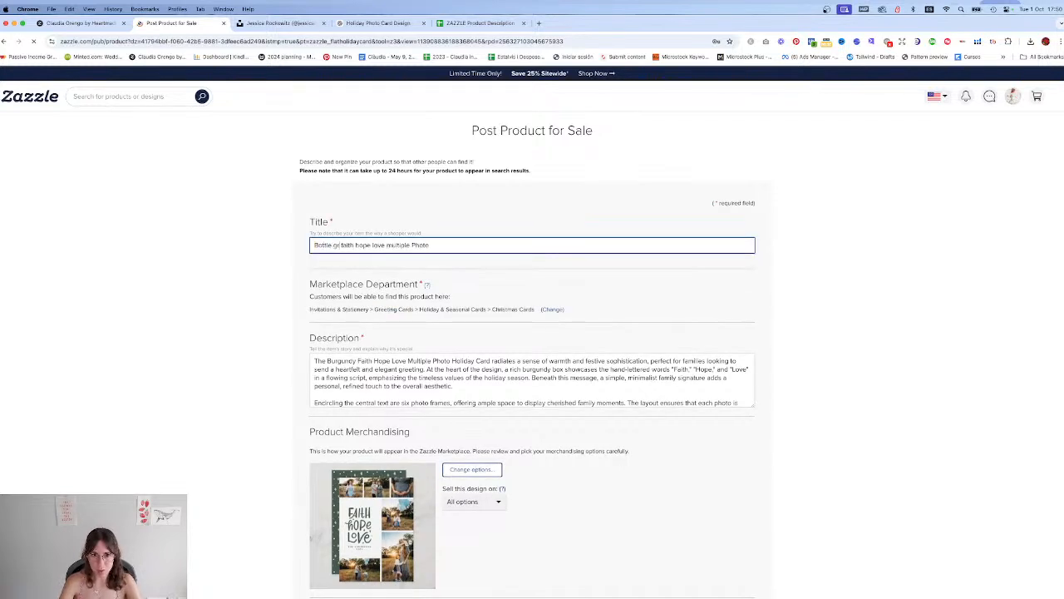
pyautogui.write('een')
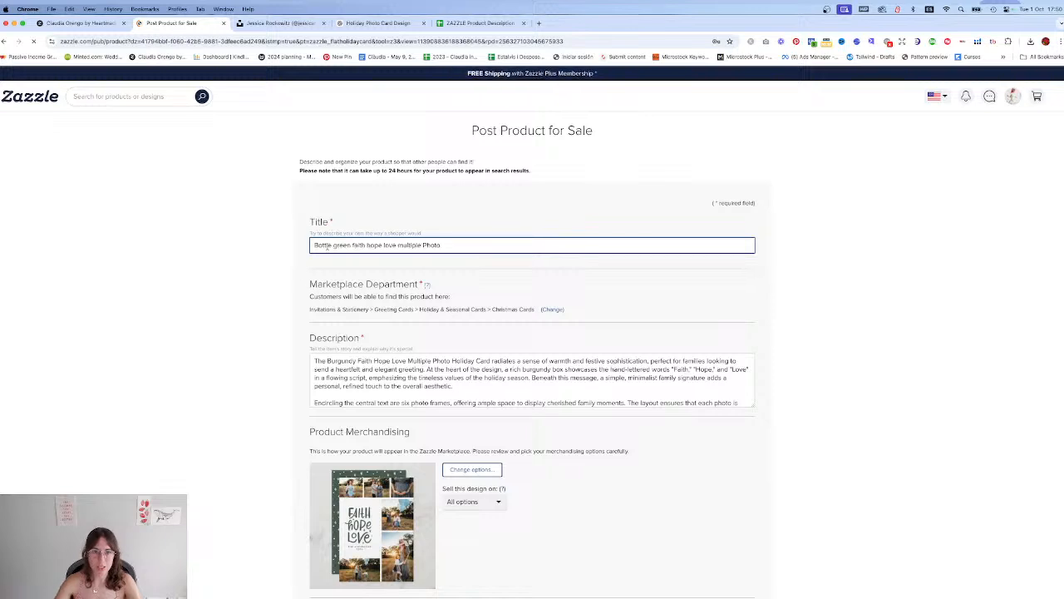
pyautogui.click(281, 304)
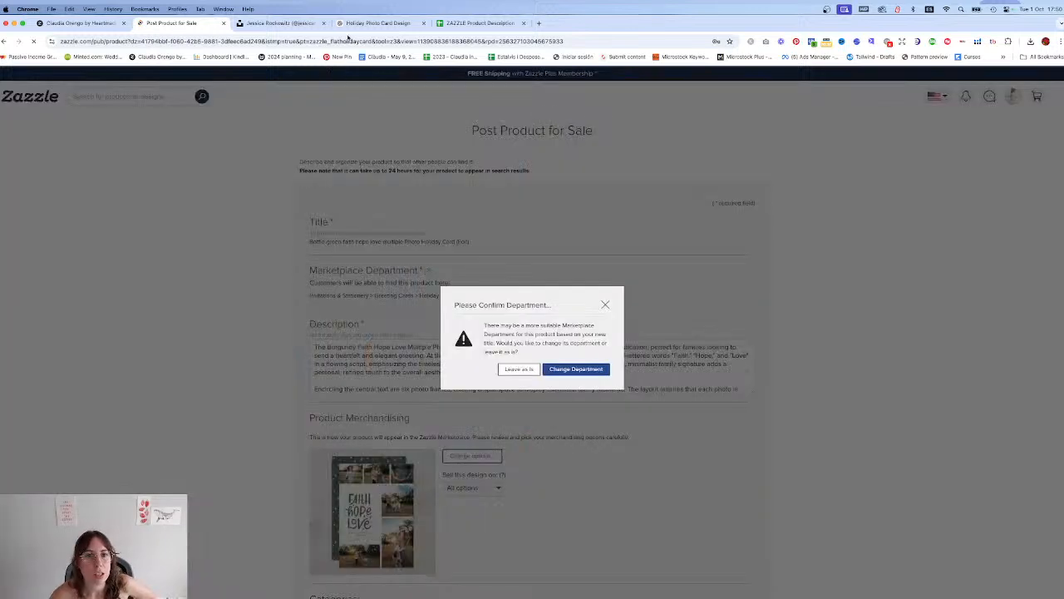
pyautogui.click(595, 305)
# Step: Switch to ChatGPT and request a version of the description with an all-white front background and dark green text and lettering
pyautogui.click(376, 22)
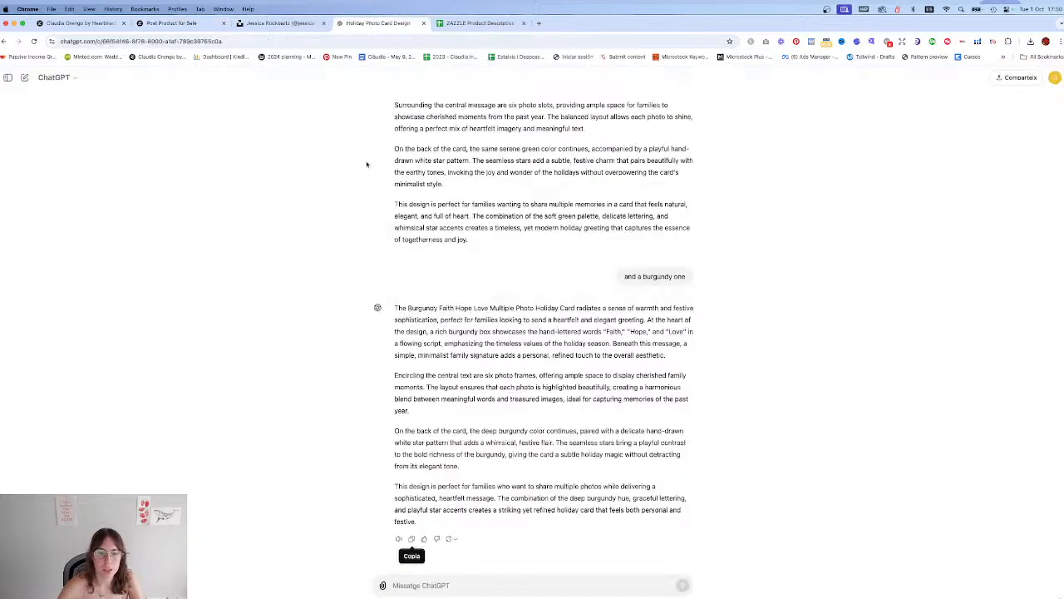
pyautogui.write('now a version where everything is the same, but on the fron')
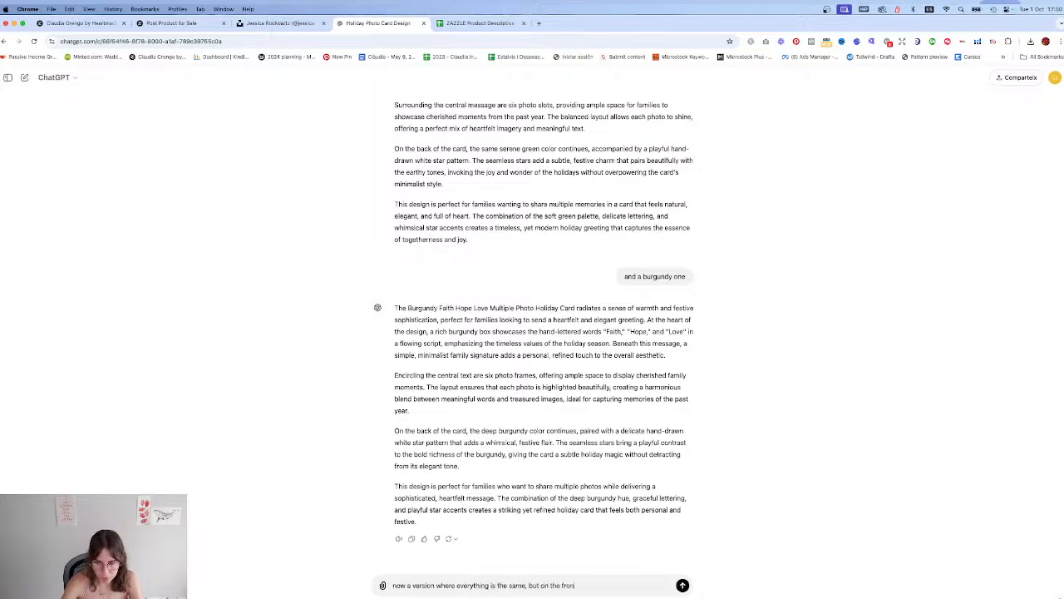
pyautogui.write('t the background is all white and the text + lettering is in dark')
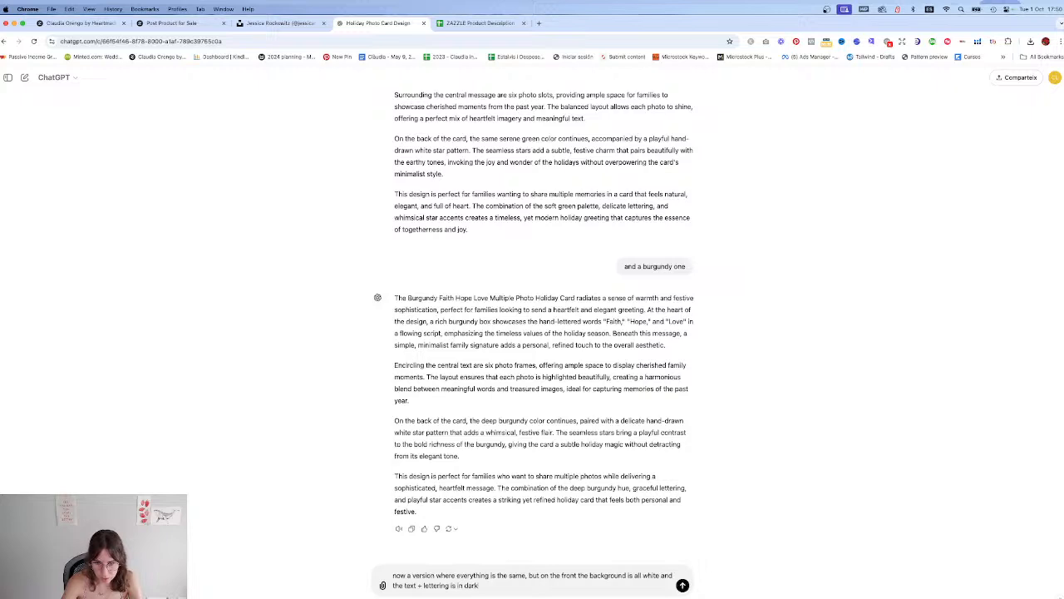
pyautogui.write('een')
pyautogui.press('Return')
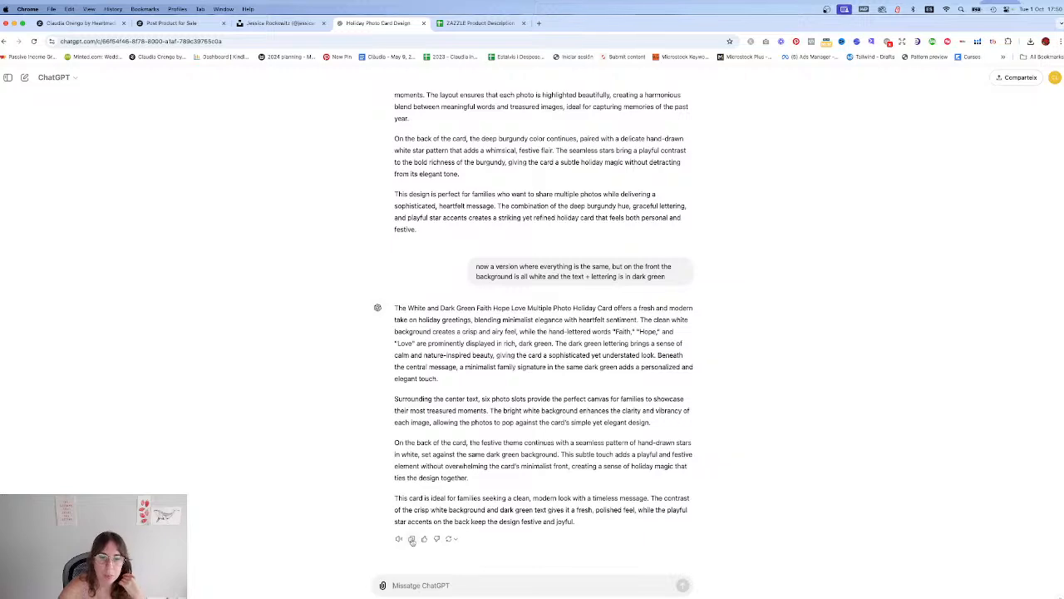
# Step: Copy the white and dark green card description from ChatGPT and replace the Zazzle listing's burgundy description with it
pyautogui.click(412, 540)
pyautogui.click(175, 23)
pyautogui.click(549, 379)
pyautogui.hotkey('ctrl', 'a')
pyautogui.hotkey('ctrl', 'v')
# Step: Set the listing's event category to Holidays > Christmas and its recipient to For Anyone
pyautogui.scroll(-5, 283, 320)
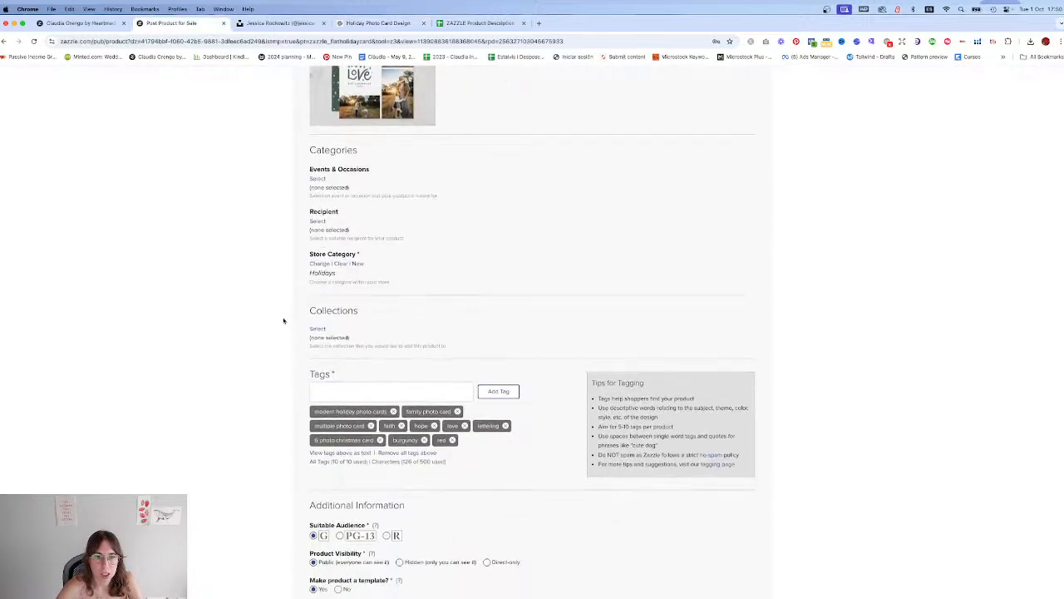
pyautogui.click(317, 179)
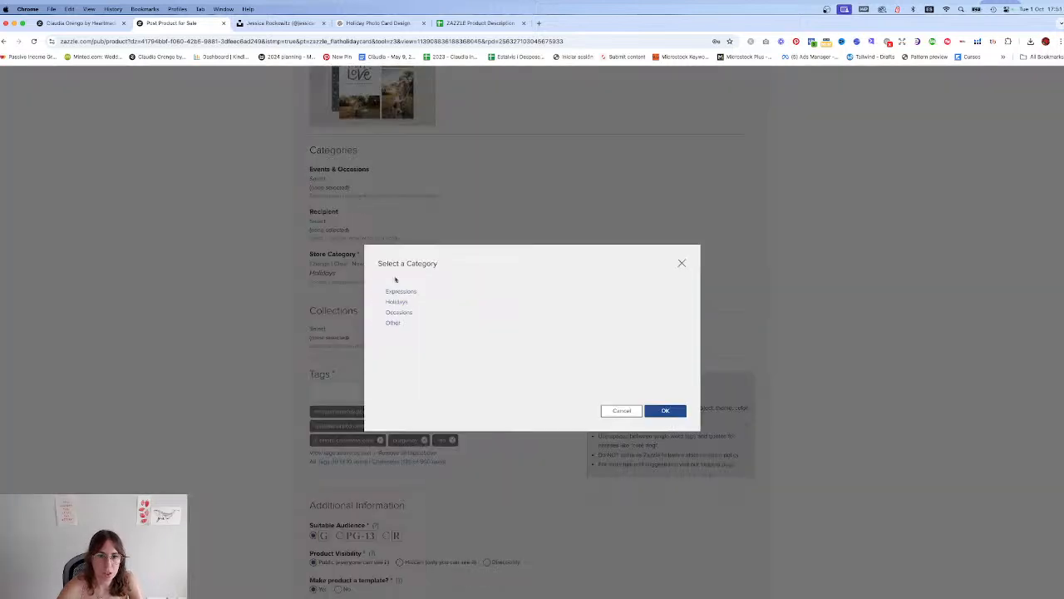
pyautogui.click(399, 302)
pyautogui.scroll(-3, 540, 337)
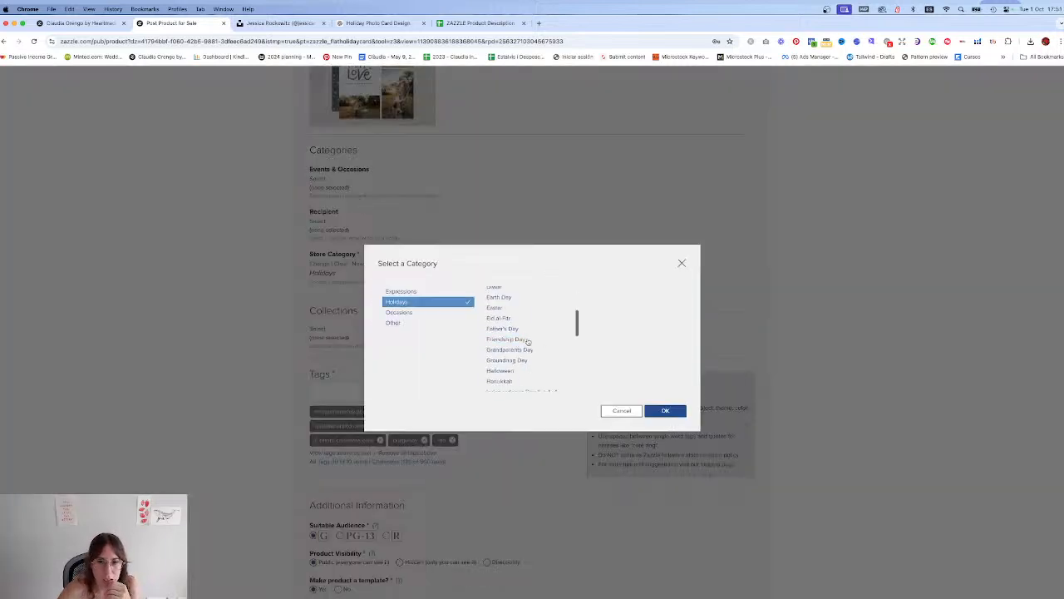
pyautogui.scroll(2, 499, 297)
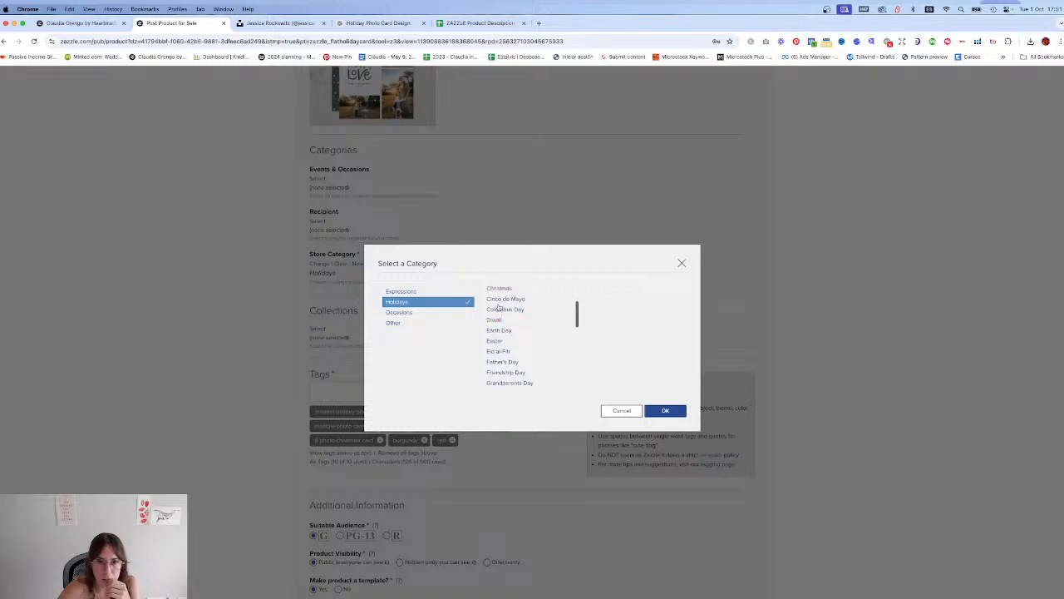
pyautogui.click(499, 292)
pyautogui.click(665, 409)
pyautogui.click(317, 222)
pyautogui.click(400, 291)
pyautogui.click(665, 410)
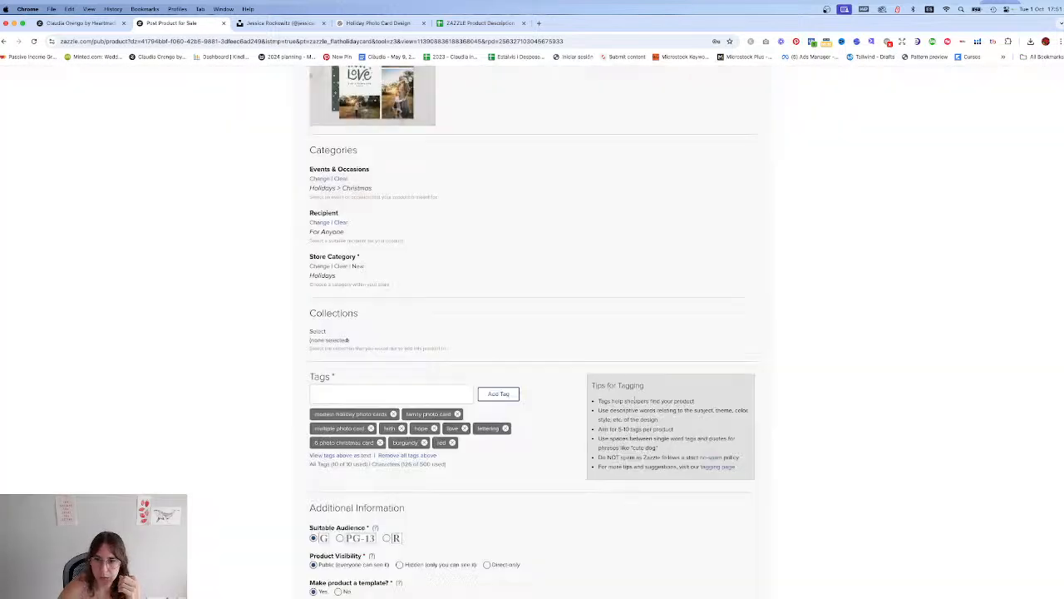
# Step: Replace the listing's "burgundy" and "red" tags with "dark green" and "white background"
pyautogui.click(425, 443)
pyautogui.click(409, 443)
pyautogui.click(403, 397)
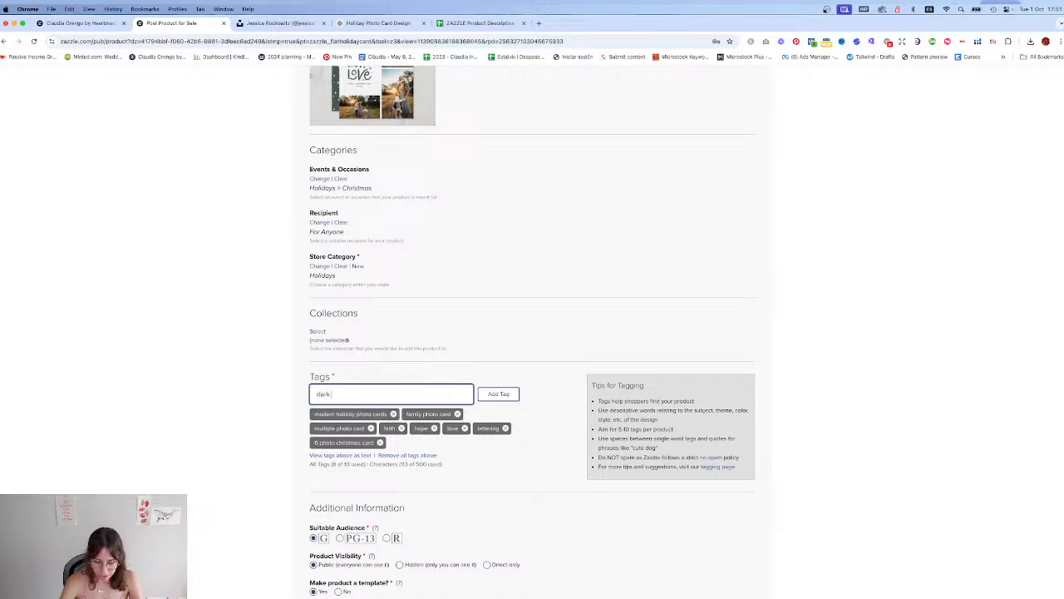
pyautogui.write('white background,')
pyautogui.press('Return')
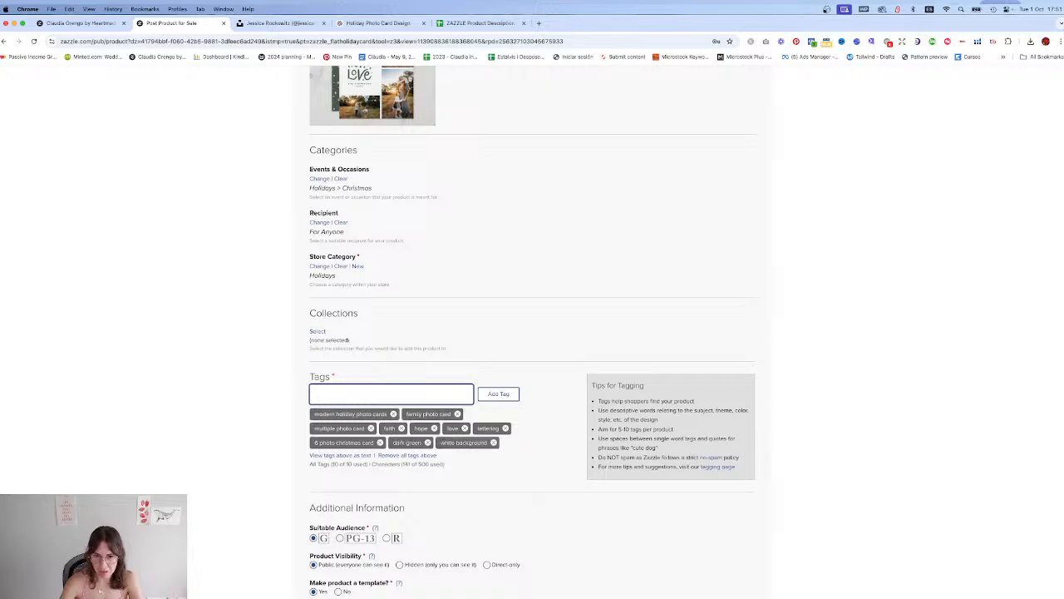
# Step: Accept the publishing rights statement and post the bottle green card for sale
pyautogui.scroll(-6, 334, 314)
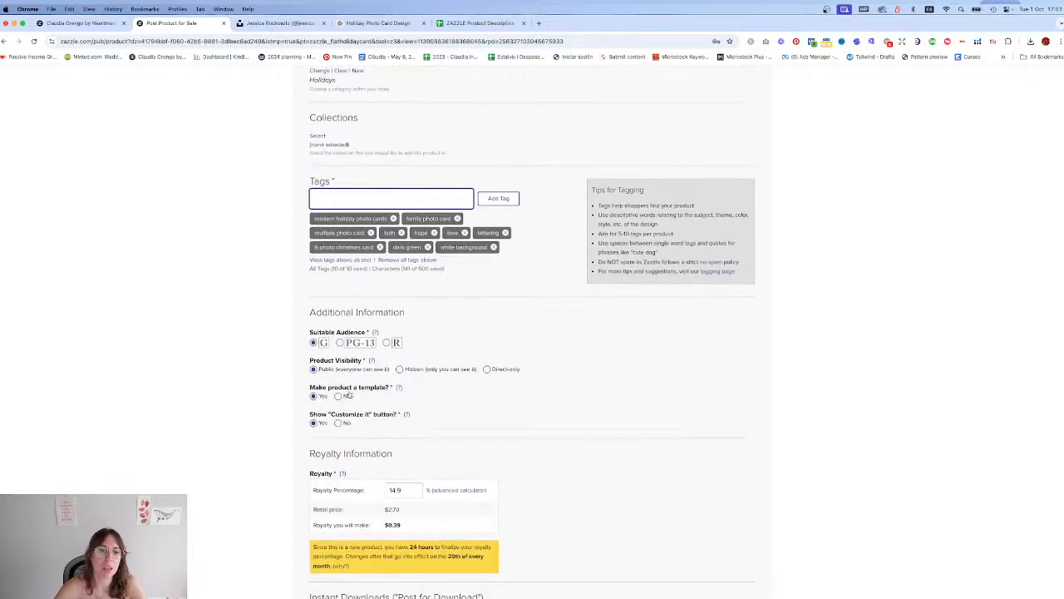
pyautogui.scroll(-8, 351, 394)
pyautogui.click(341, 400)
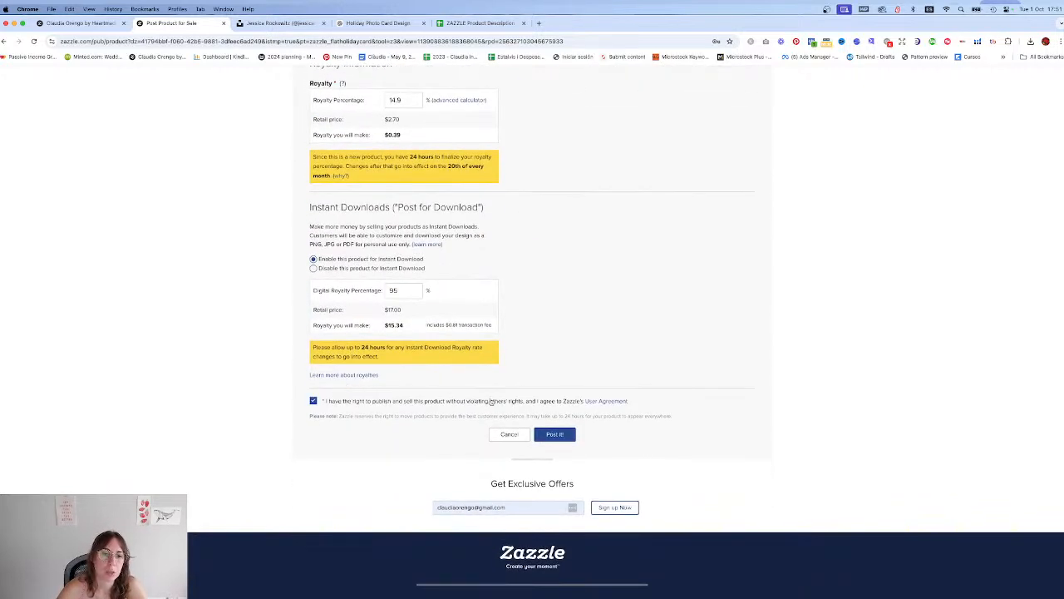
pyautogui.click(557, 434)
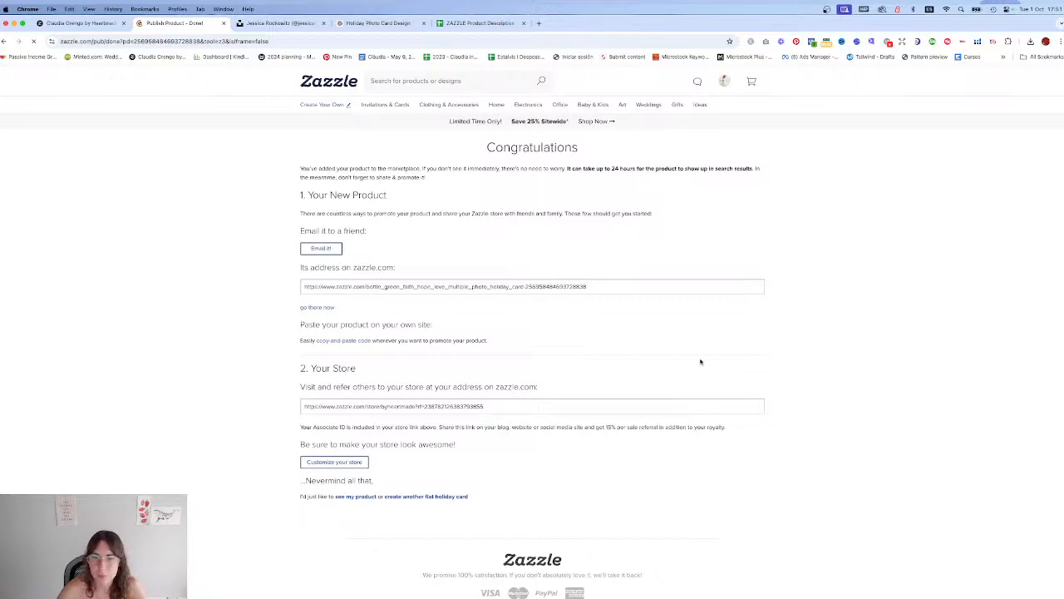
# Step: Return to the store's product list and open the burgundy faith hope love card for editing in the design editor
pyautogui.scroll(-2, 386, 308)
pyautogui.scroll(1, 296, 238)
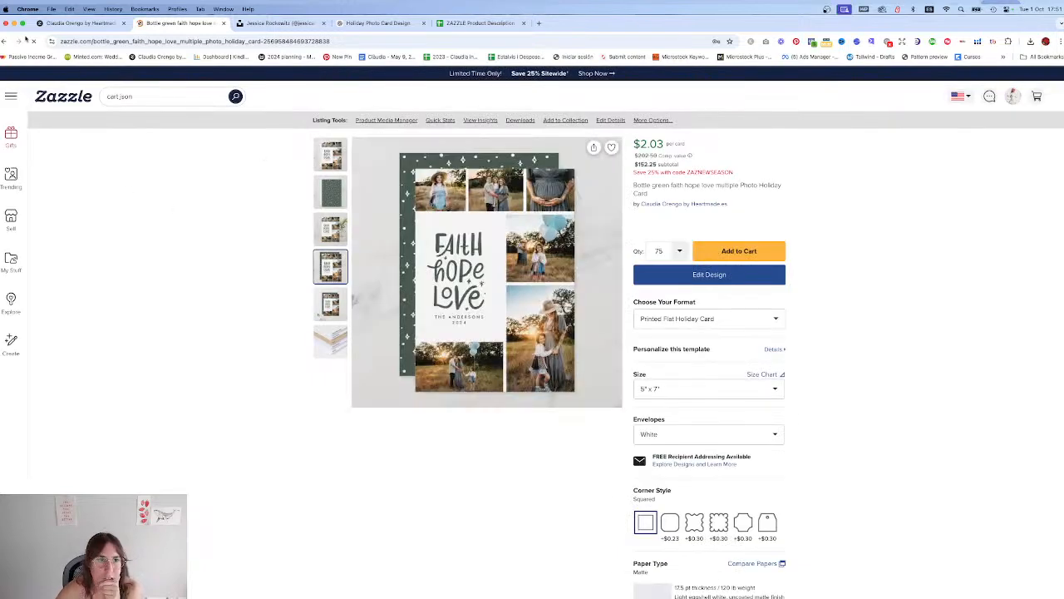
pyautogui.click(158, 56)
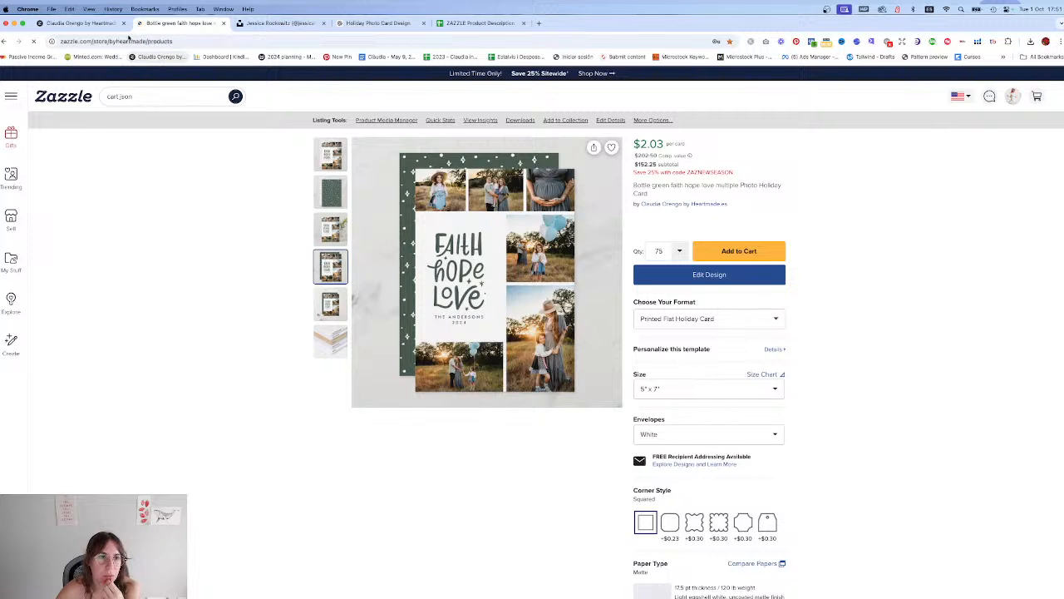
pyautogui.click(123, 24)
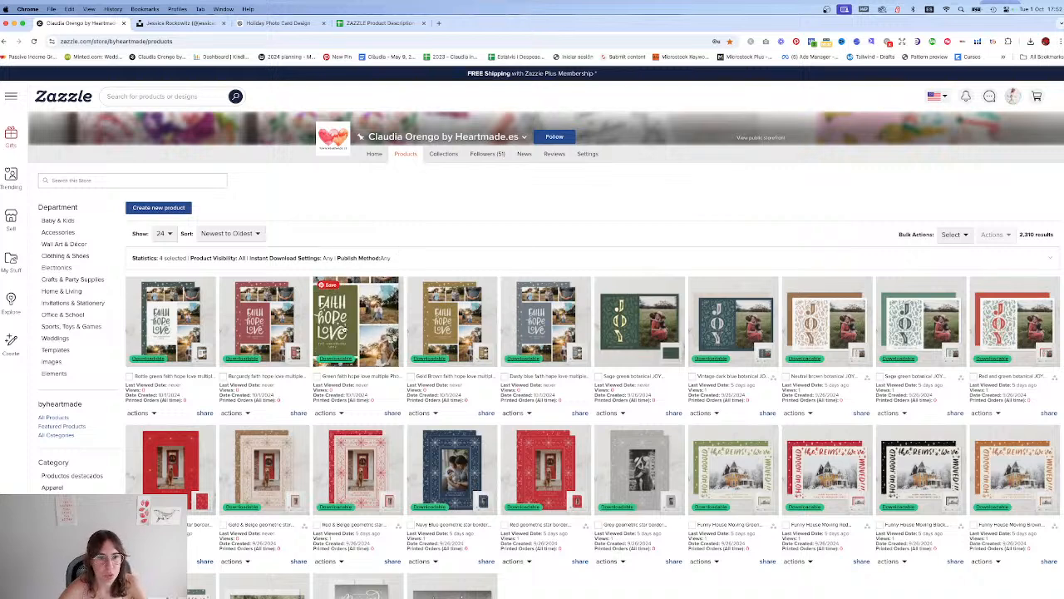
pyautogui.click(158, 208)
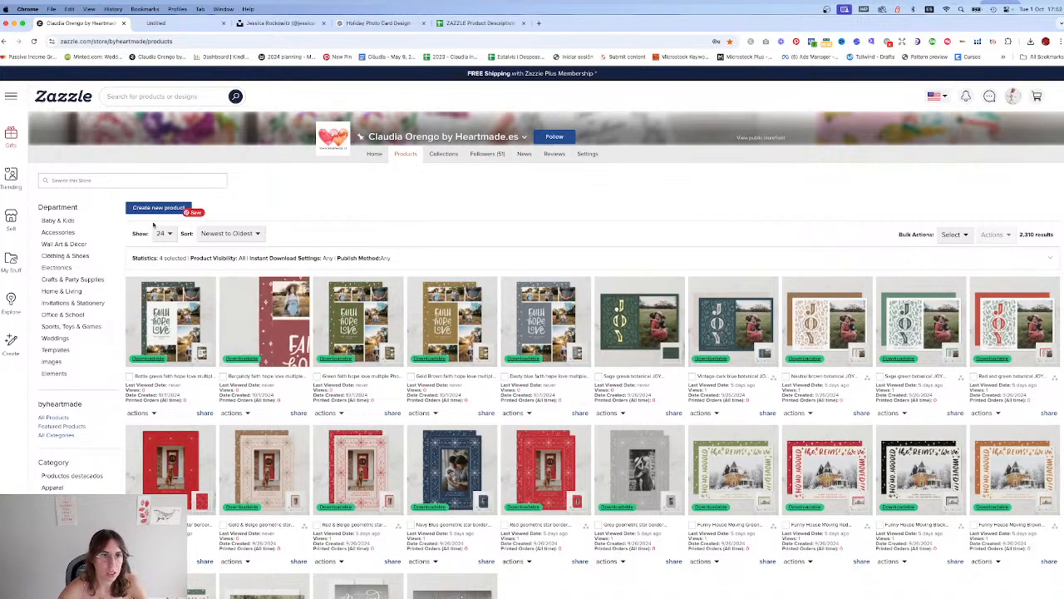
pyautogui.click(179, 22)
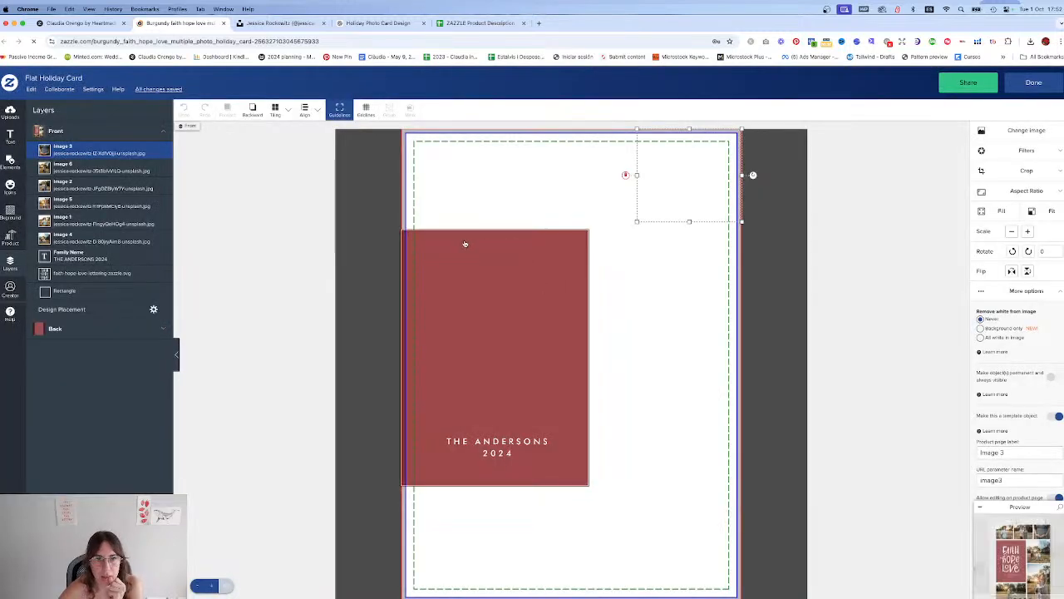
# Step: Recolor the burgundy rectangle behind the front lettering to terracotta orange, #C7733A
pyautogui.click(464, 241)
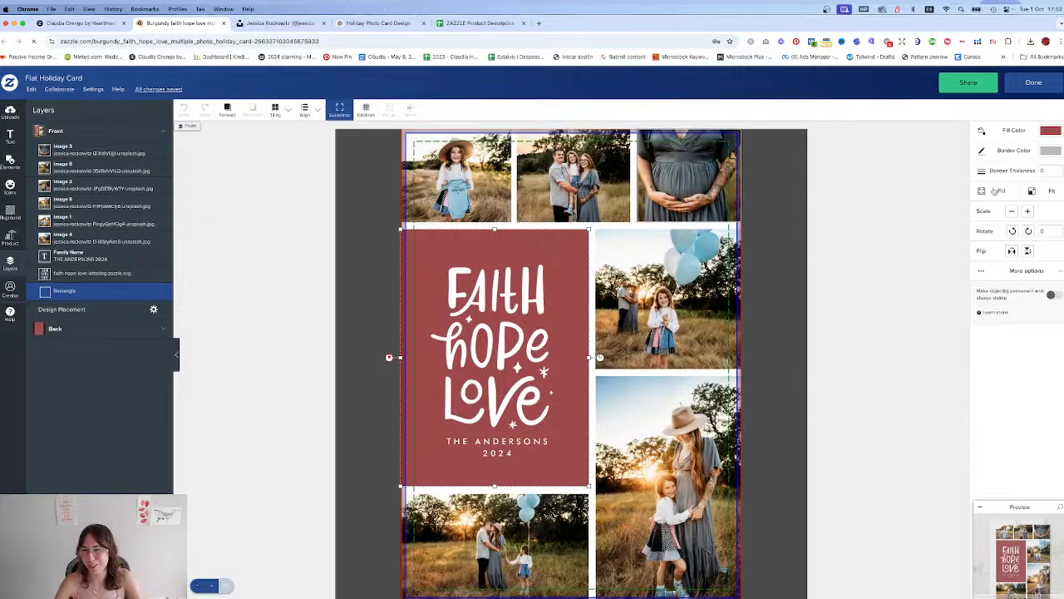
pyautogui.click(1049, 133)
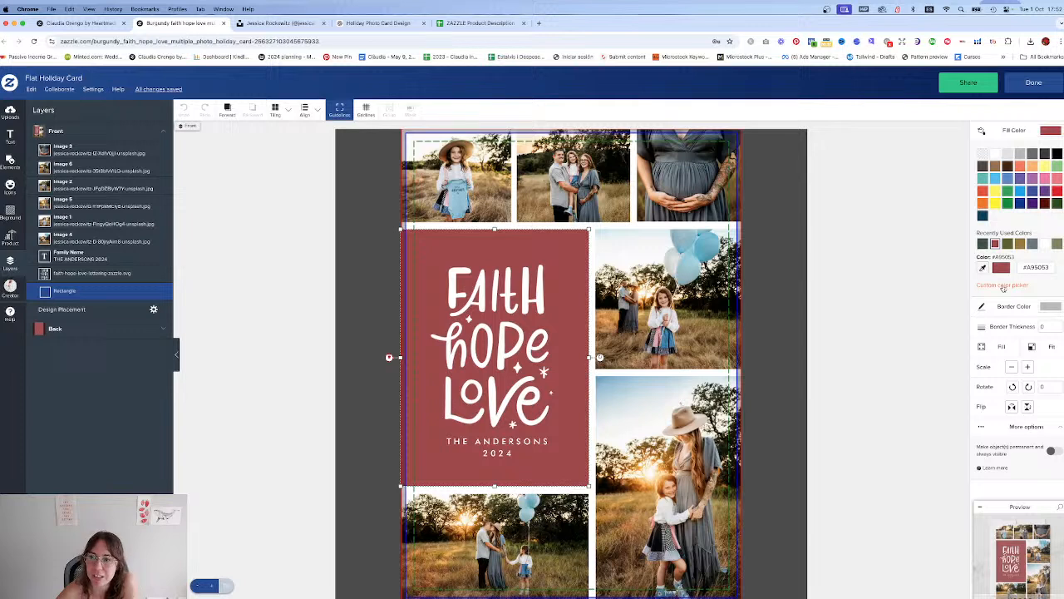
pyautogui.click(1003, 286)
pyautogui.click(984, 365)
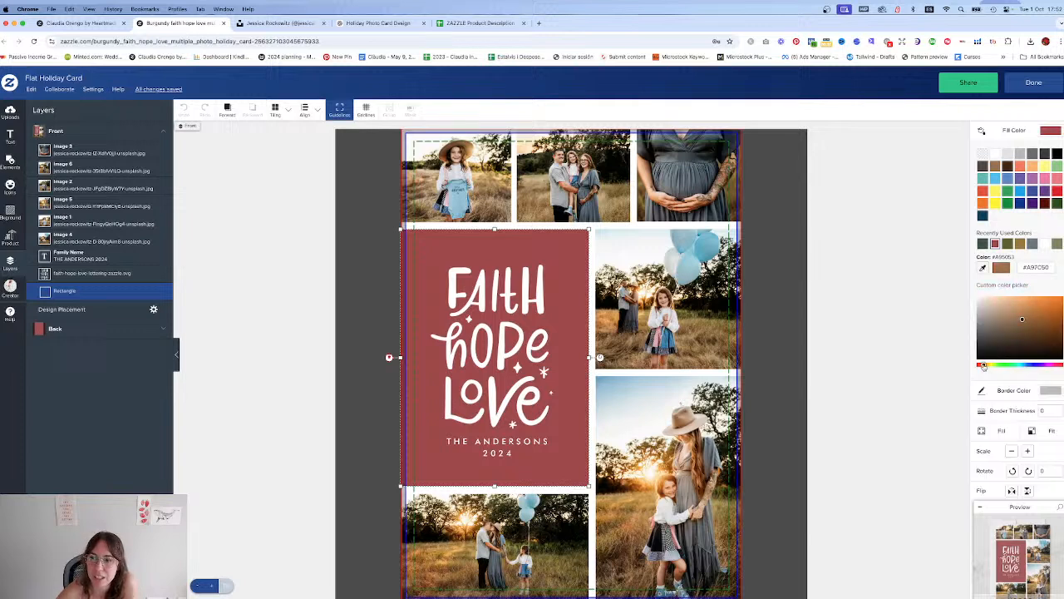
pyautogui.moveTo(984, 366); pyautogui.dragTo(983, 367)
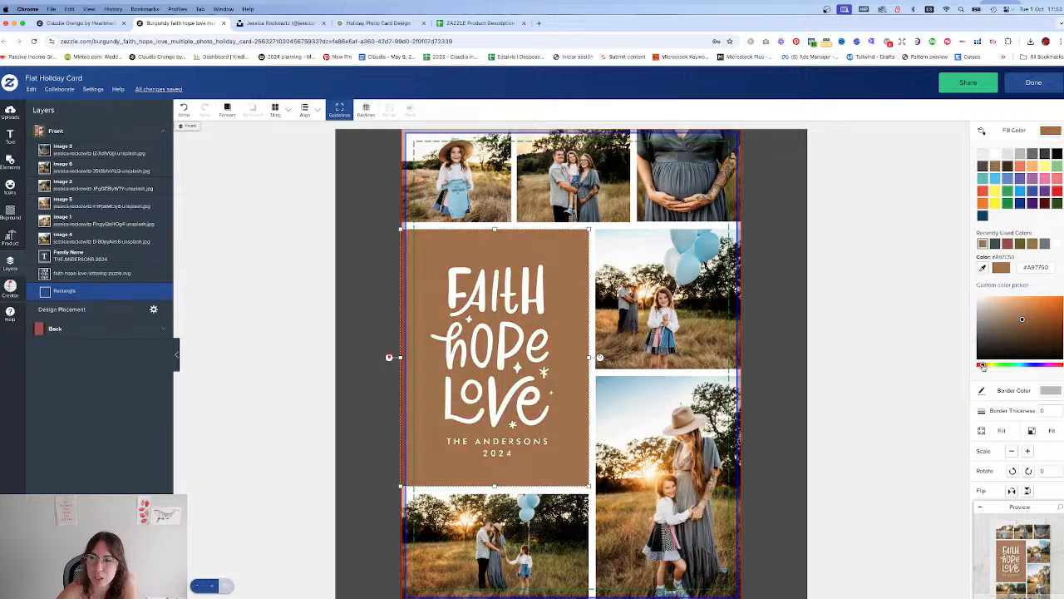
pyautogui.click(1038, 317)
pyautogui.moveTo(1038, 317); pyautogui.dragTo(1030, 310)
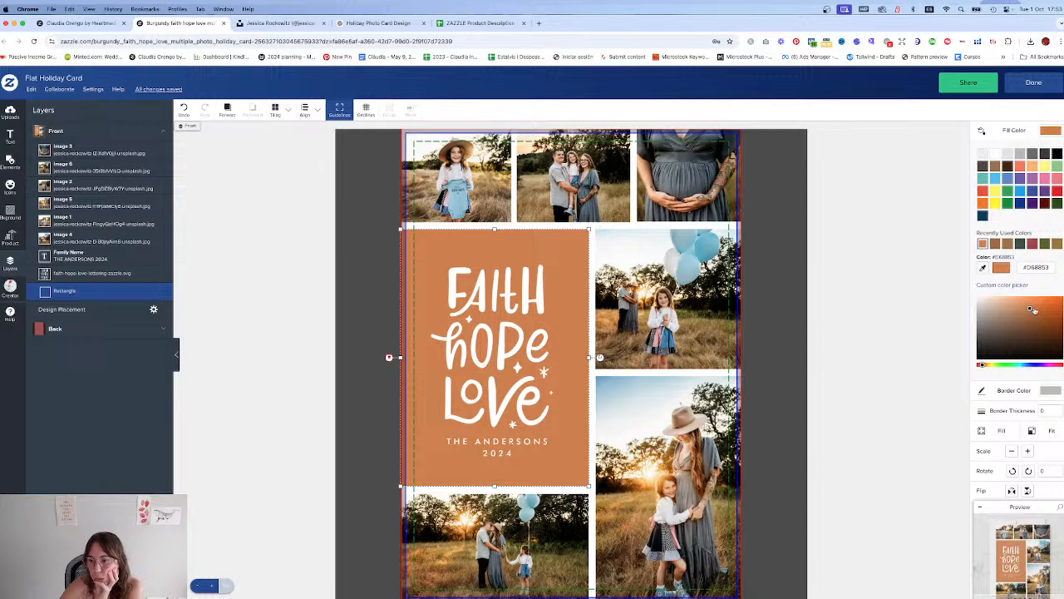
pyautogui.click(1036, 311)
pyautogui.click(1038, 311)
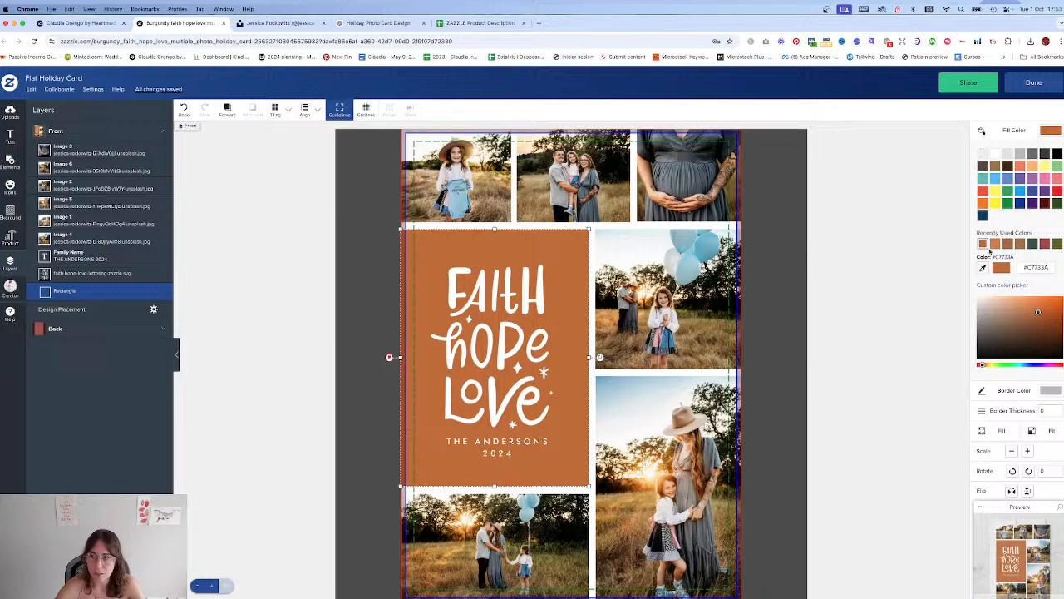
# Step: Apply the same terracotta orange to the card back's background and finish editing the design
pyautogui.click(8, 208)
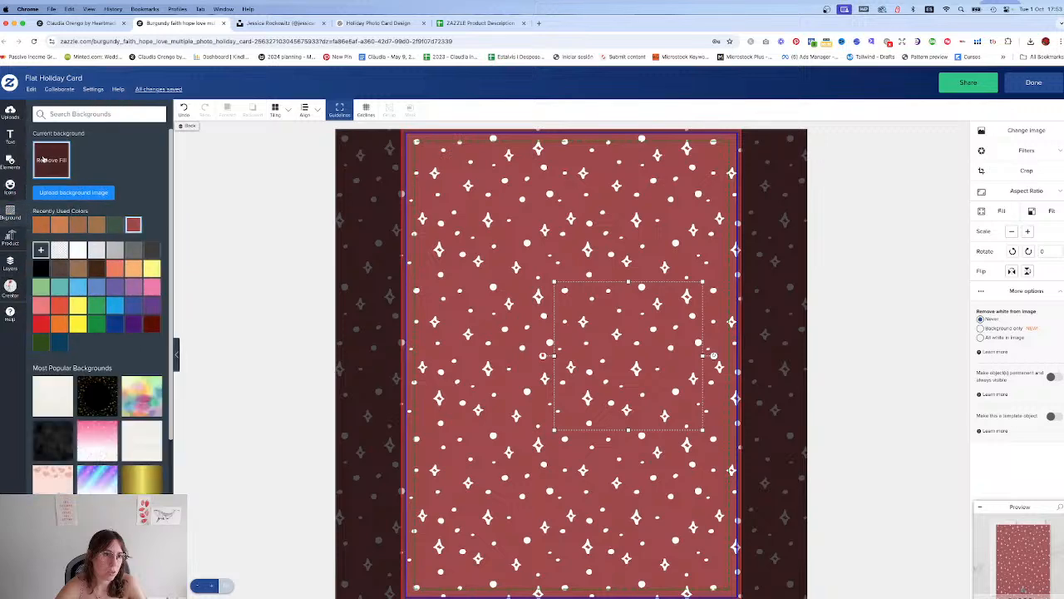
pyautogui.click(40, 225)
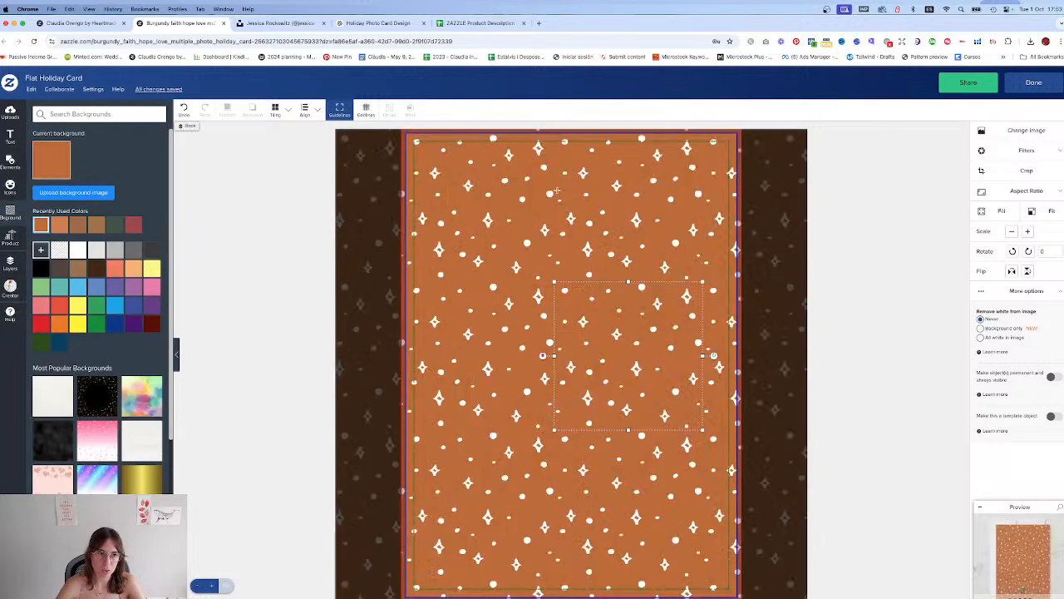
pyautogui.click(1033, 82)
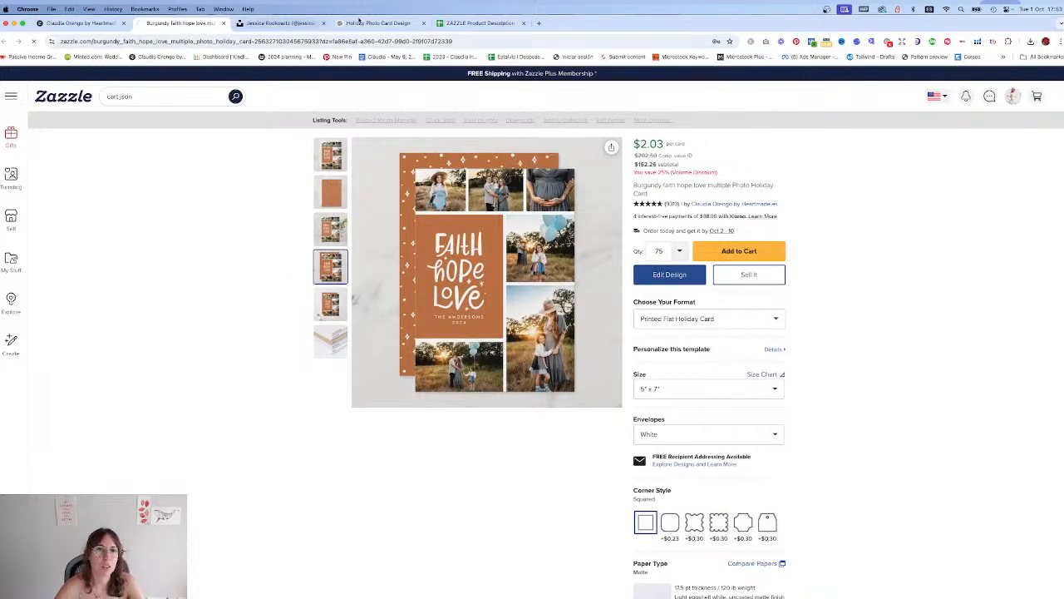
# Step: Ask ChatGPT for a description of the original layout with white lettering over a deep orange/terracotta box, and copy the reply
pyautogui.click(366, 22)
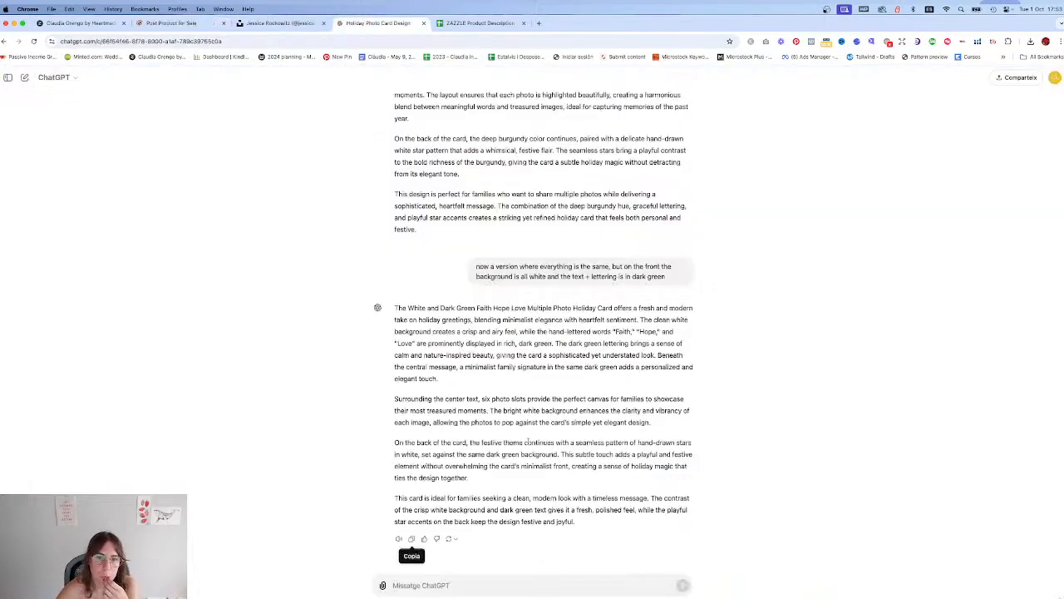
pyautogui.click(505, 585)
pyautogui.write('ok')
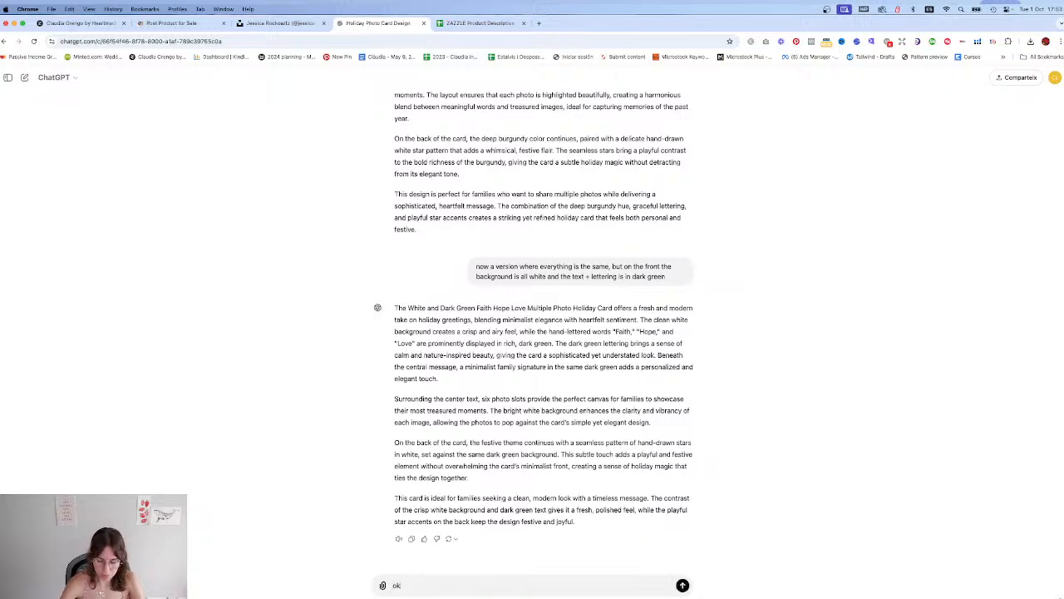
pyautogui.write(' go back to the origninal design lay')
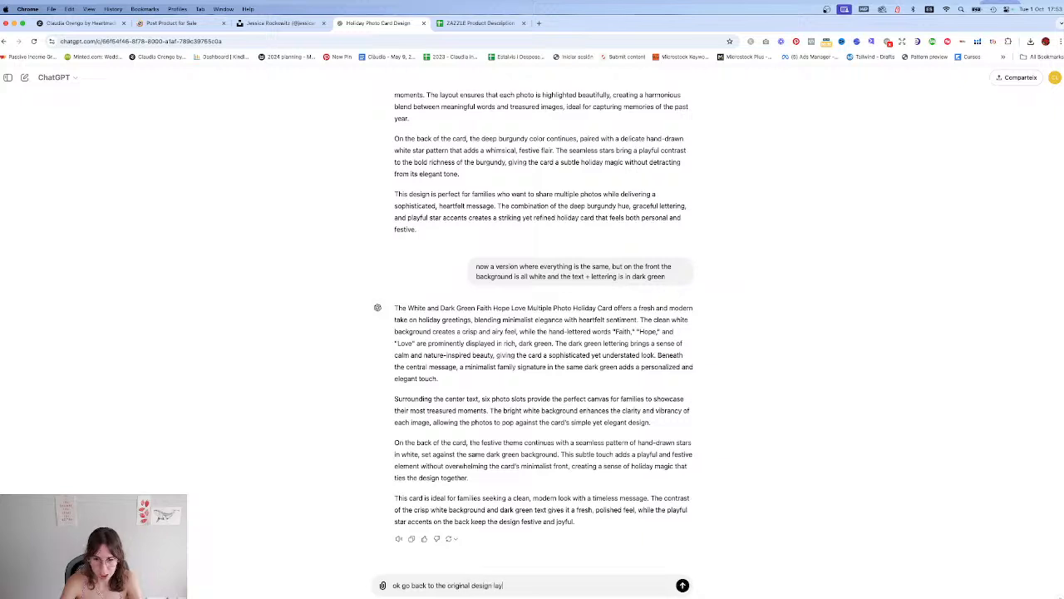
pyautogui.write('out, with the front')
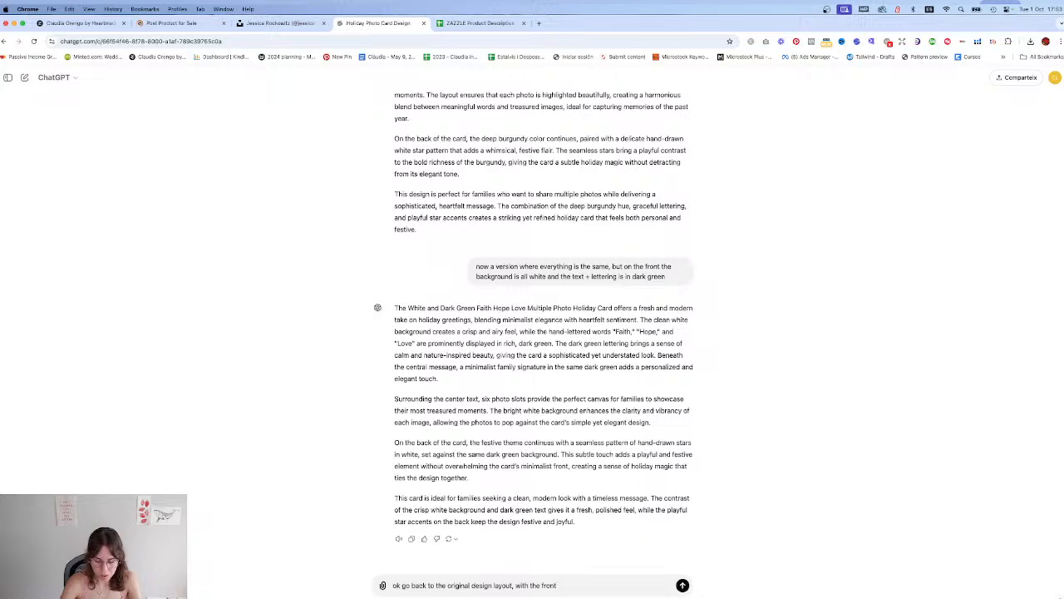
pyautogui.write(' having the lettering ')
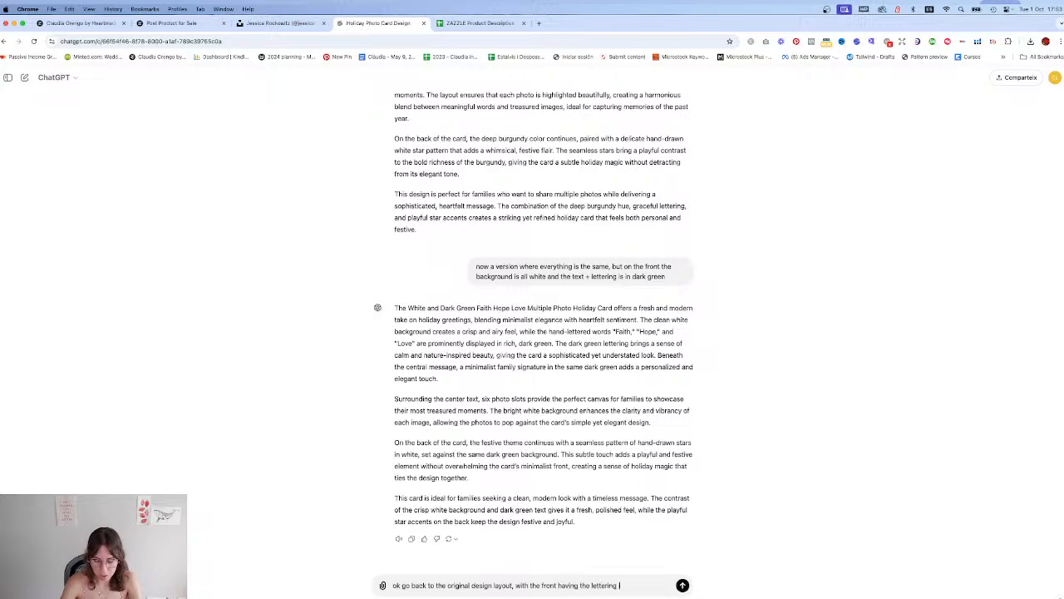
pyautogui.write('in white over ')
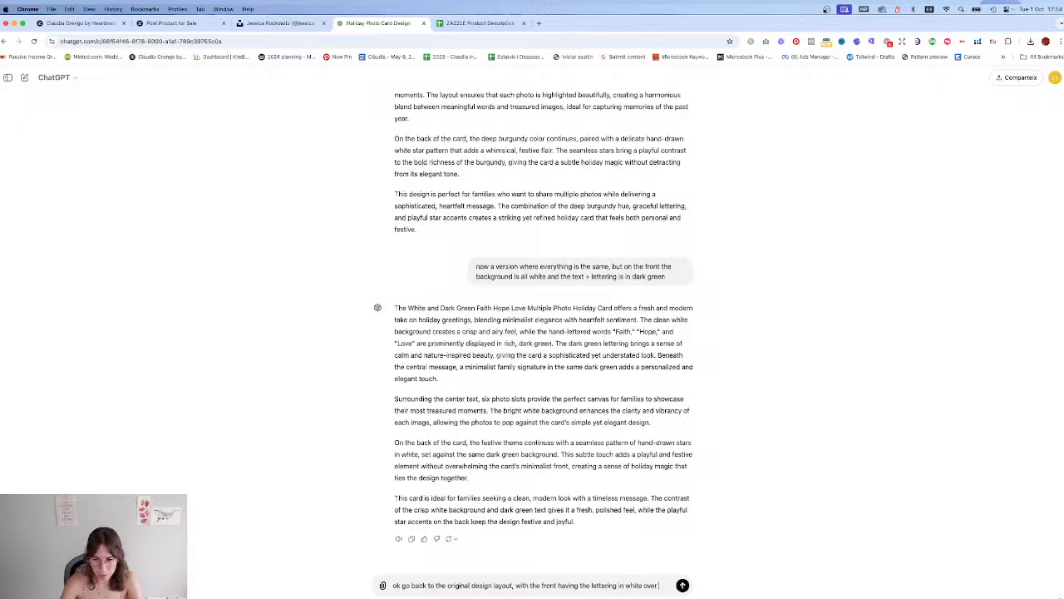
pyautogui.write('a color box. this time the box will be o')
pyautogui.write('n deep orange')
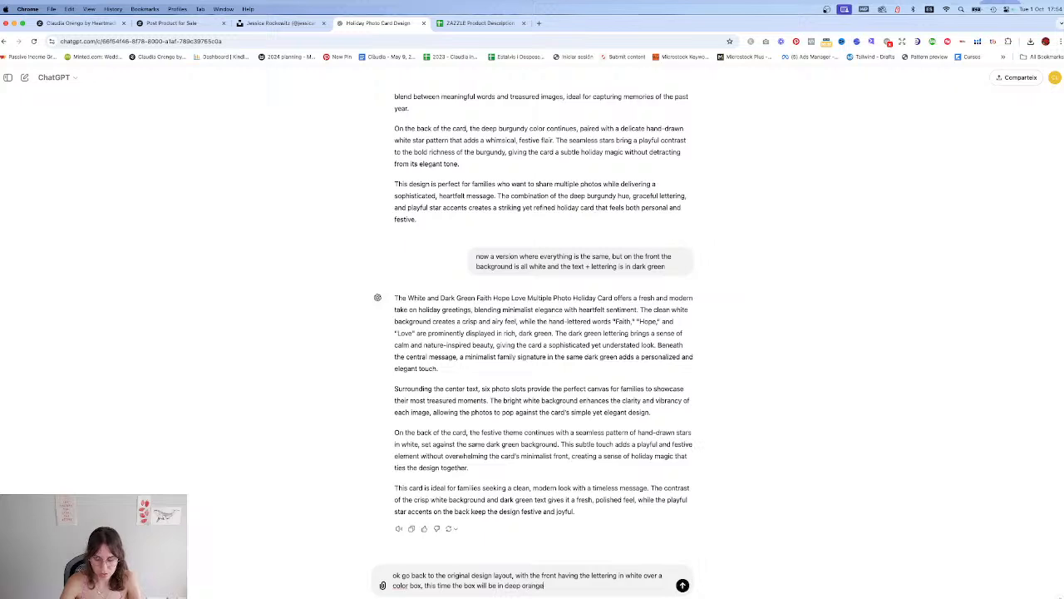
pyautogui.write('/terracotta')
pyautogui.press('Return')
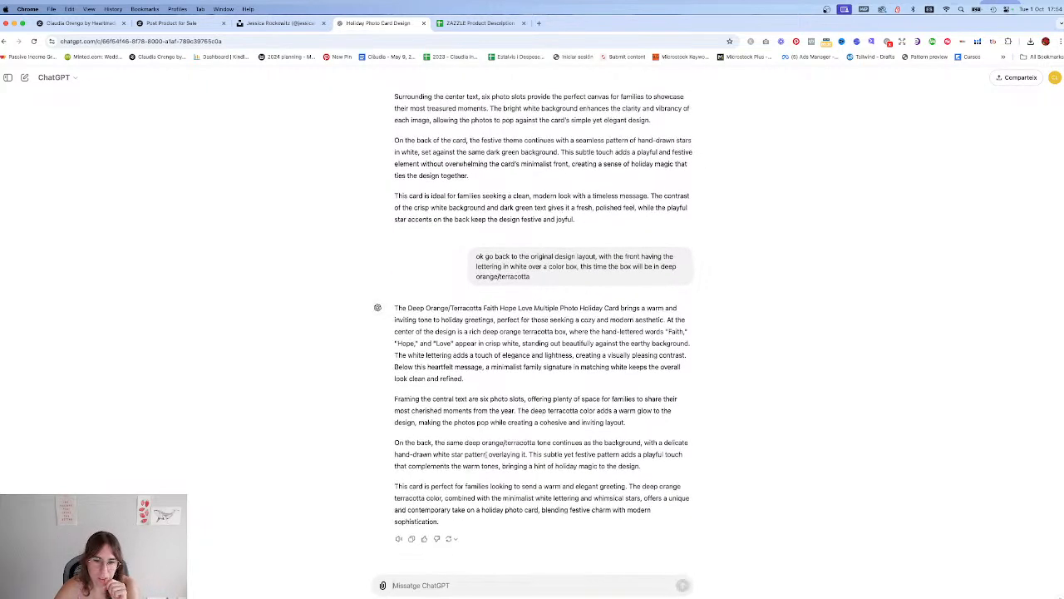
pyautogui.click(411, 539)
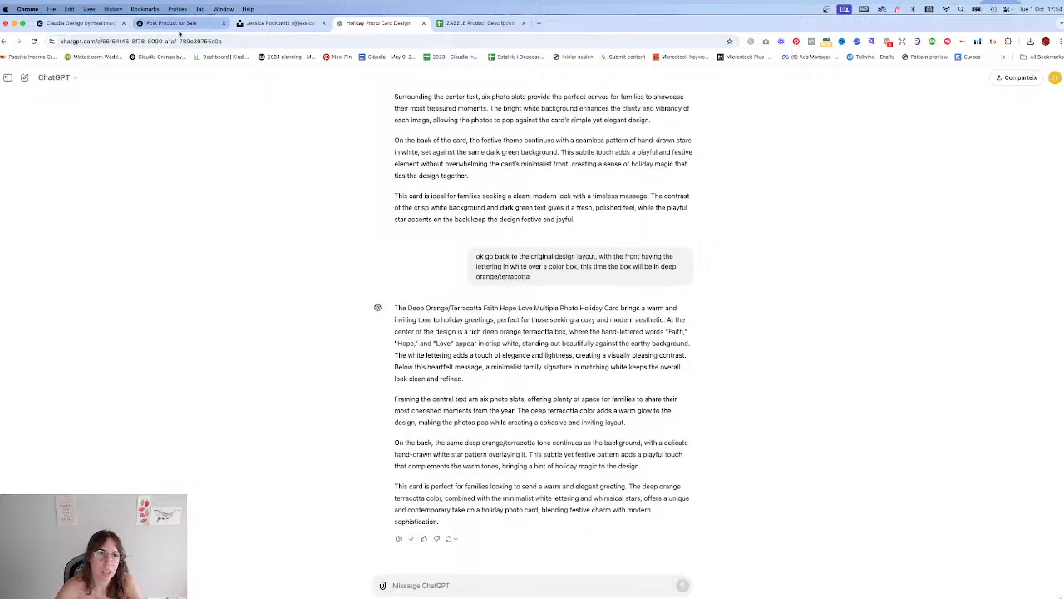
# Step: Replace "Burgundy" with "Terracota" in the Zazzle listing's title and leave the marketplace department as is
pyautogui.click(178, 24)
pyautogui.click(455, 241)
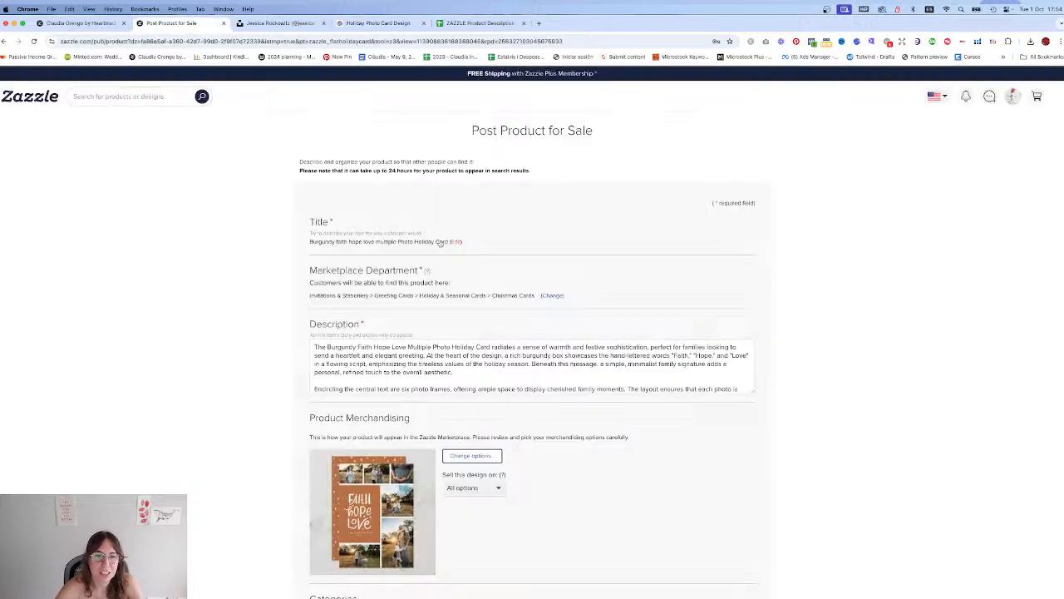
pyautogui.doubleClick(332, 245)
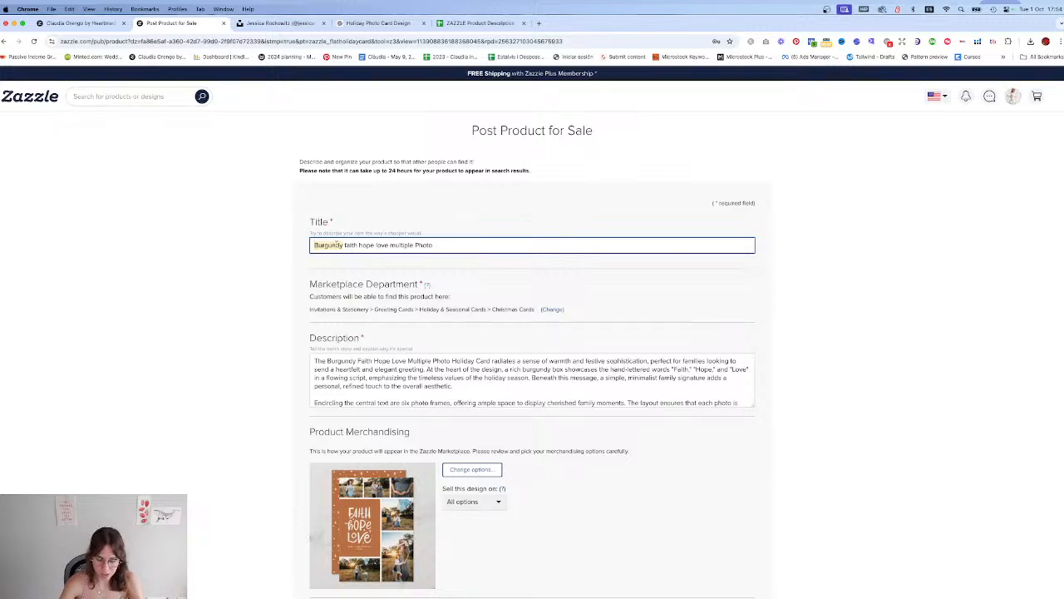
pyautogui.write('Terracota')
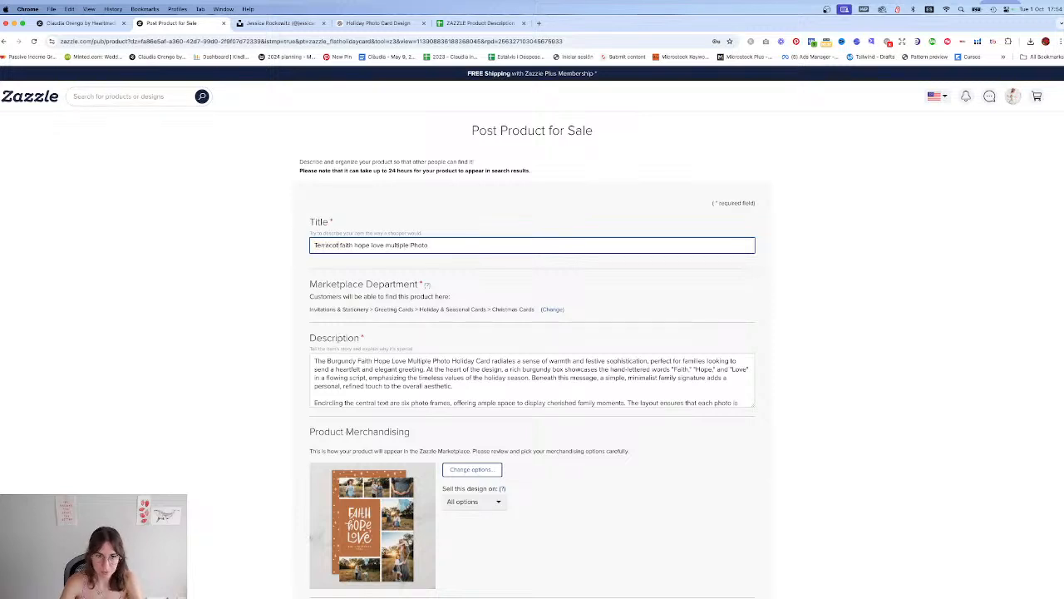
pyautogui.press('Return')
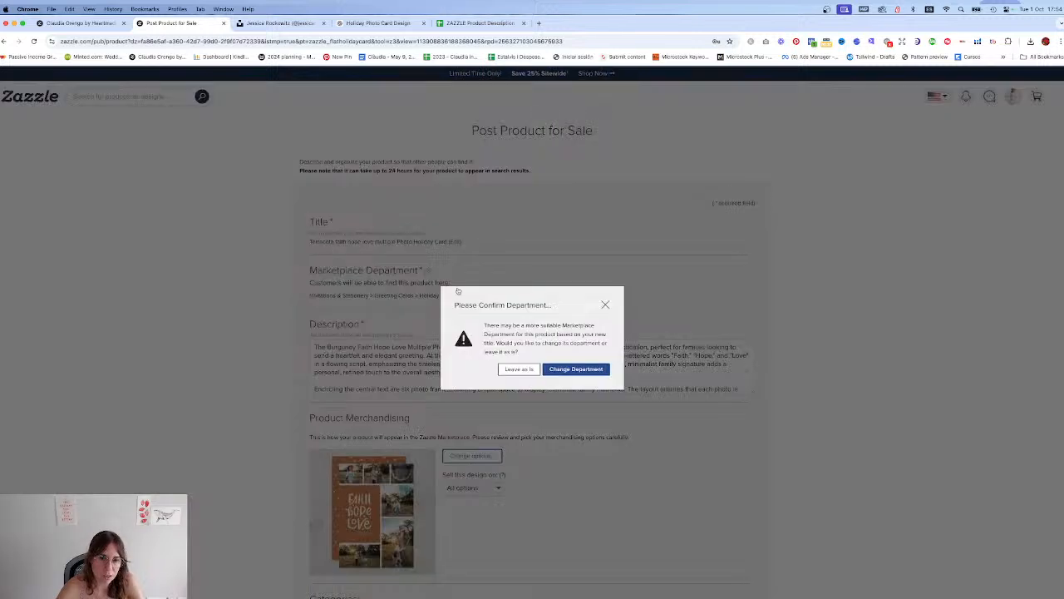
pyautogui.click(519, 369)
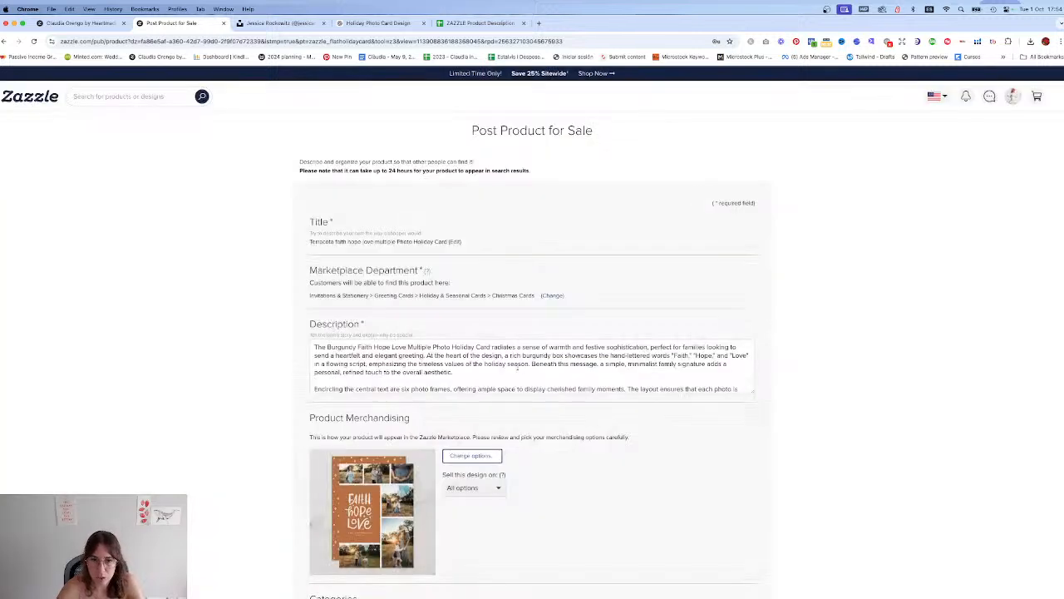
# Step: Search Google for "terracota or terracotta" to check the color name's spelling
pyautogui.click(538, 24)
pyautogui.write('terracot')
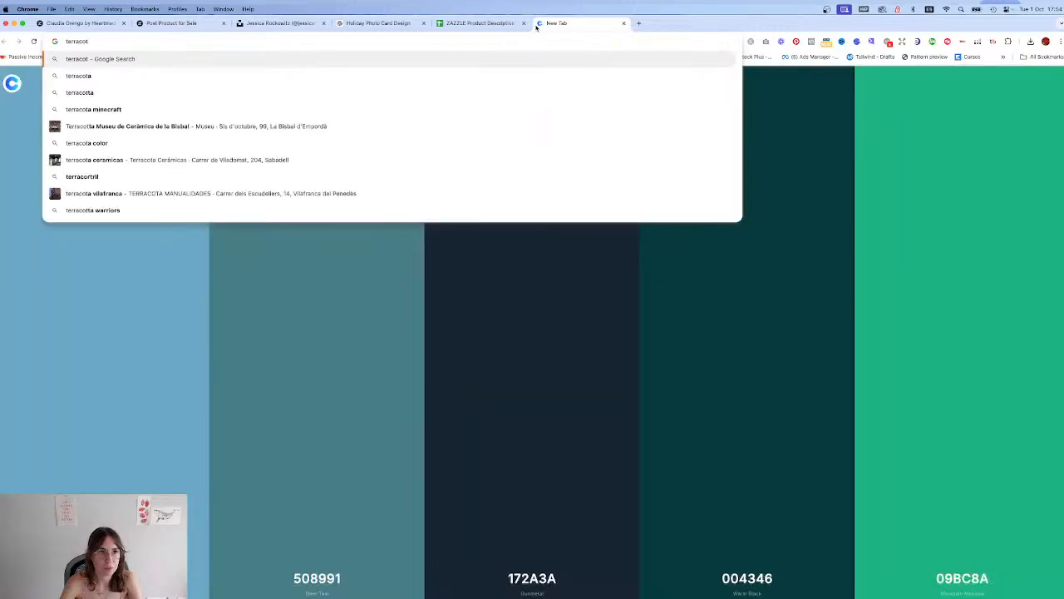
pyautogui.write('a or terracott')
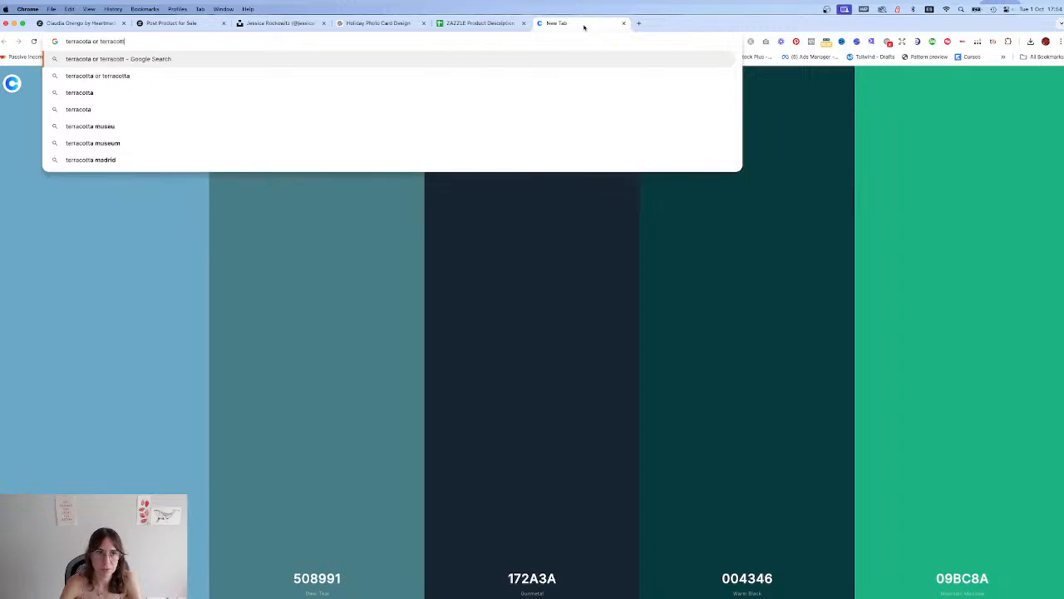
pyautogui.write('a')
pyautogui.press('Return')
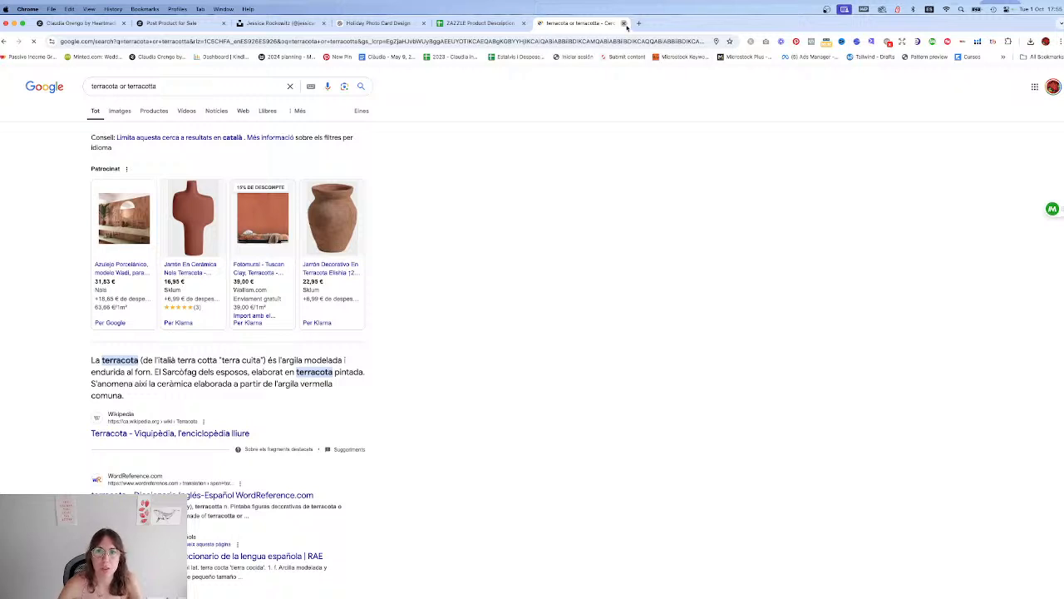
# Step: Correct the Zazzle listing title's color name to "Terracotta" and keep the current marketplace department
pyautogui.click(185, 24)
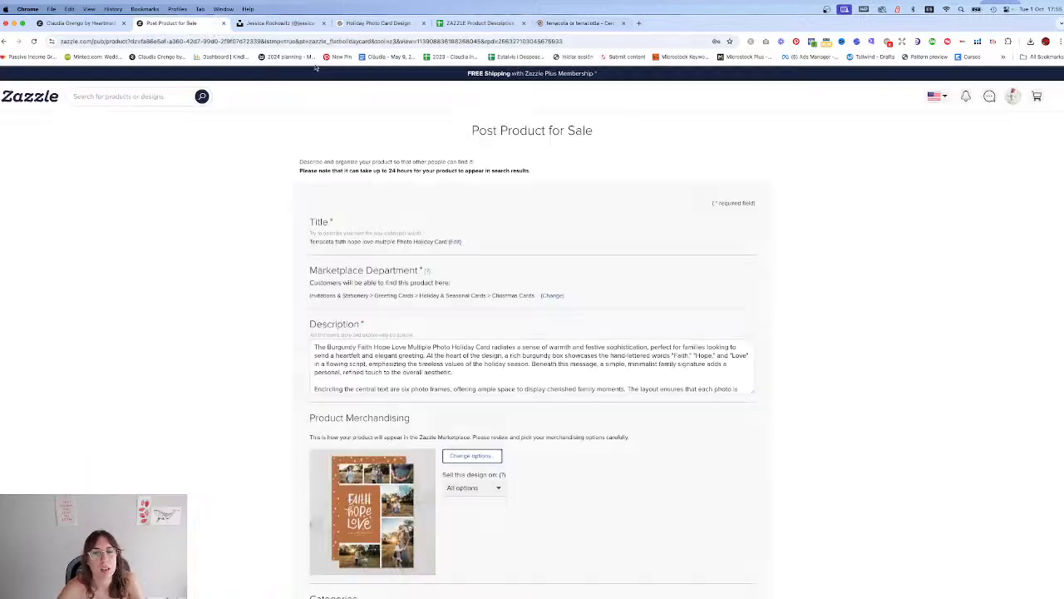
pyautogui.click(454, 242)
pyautogui.write('t')
pyautogui.click(350, 375)
pyautogui.press('super+a')
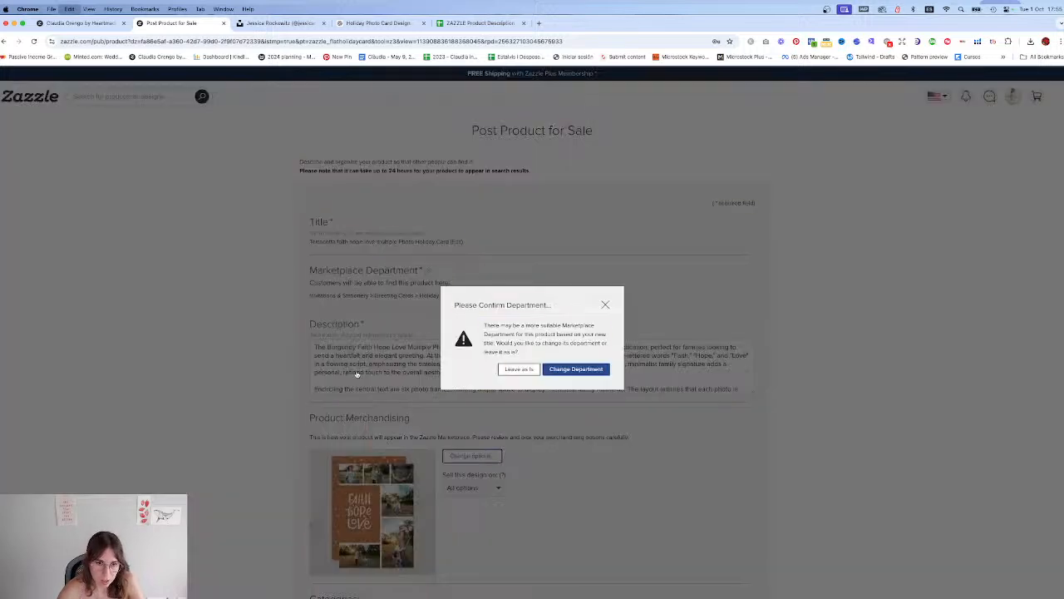
pyautogui.click(373, 372)
# Step: Replace the listing description with the copied ChatGPT text and shorten its opening color name to "Deep Orange"
pyautogui.press('super+a')
pyautogui.press('super+v')
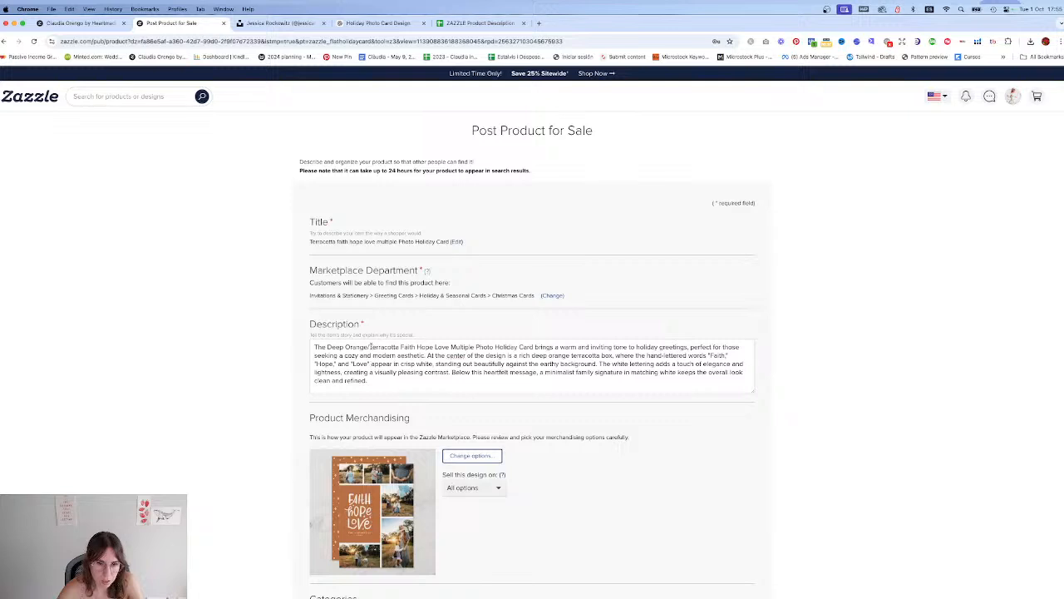
pyautogui.doubleClick(389, 347)
pyautogui.press('BackSpace')
pyautogui.press('BackSpace')
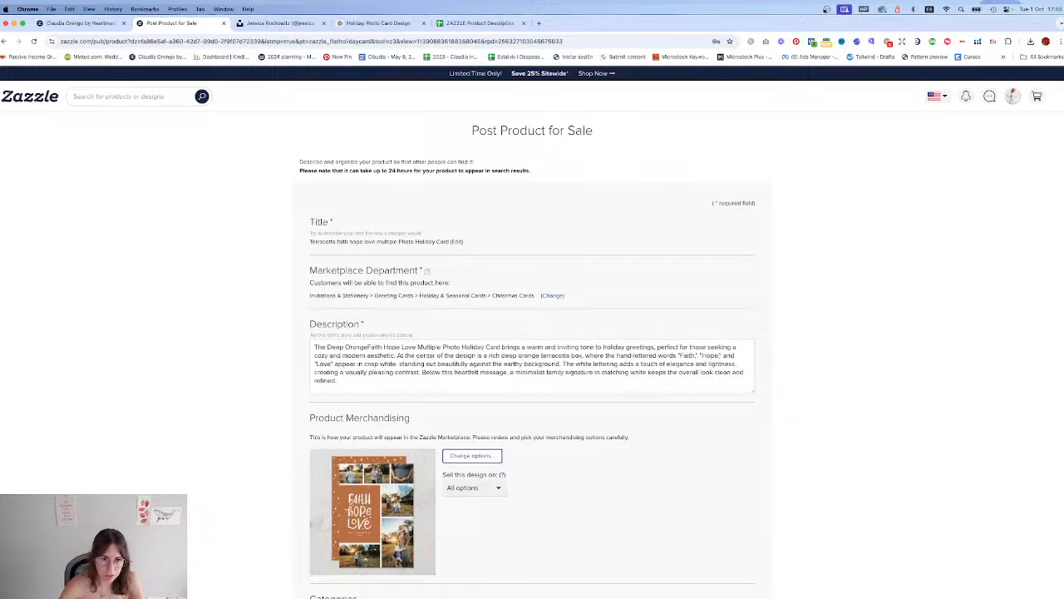
# Step: Reword "deep orange/terracotta" as "deep orange (almost terracotta)" in the description's paragraph about the card's back
pyautogui.scroll(-5, 438, 359)
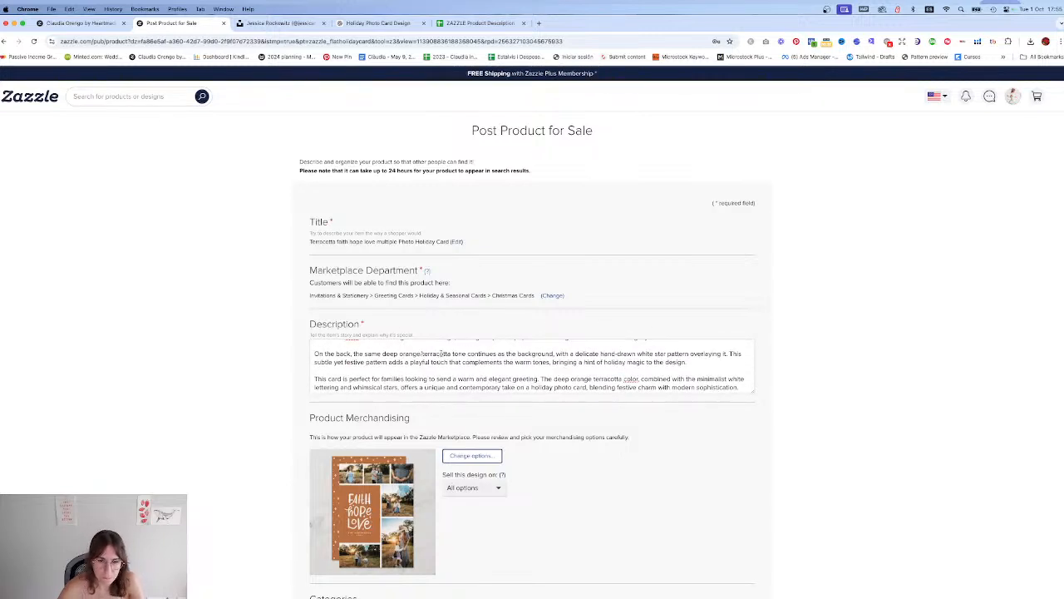
pyautogui.click(423, 354)
pyautogui.press('BackSpace')
pyautogui.write('(almost')
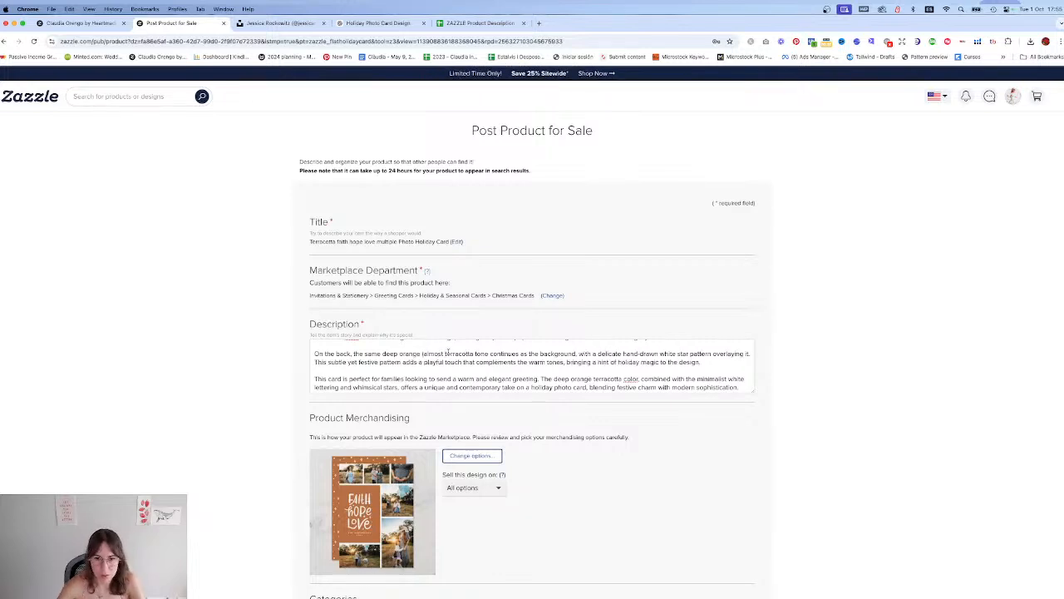
pyautogui.click(475, 353)
pyautogui.write(')')
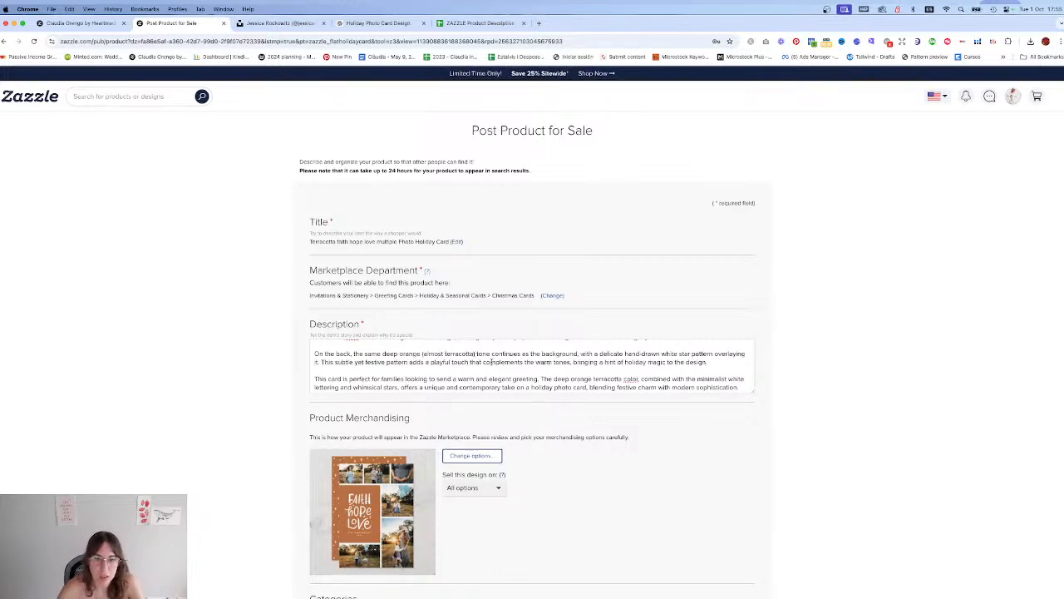
# Step: Set the listing's Events & Occasions category to Holidays > Christmas and its recipient to For Anyone
pyautogui.scroll(-5, 266, 374)
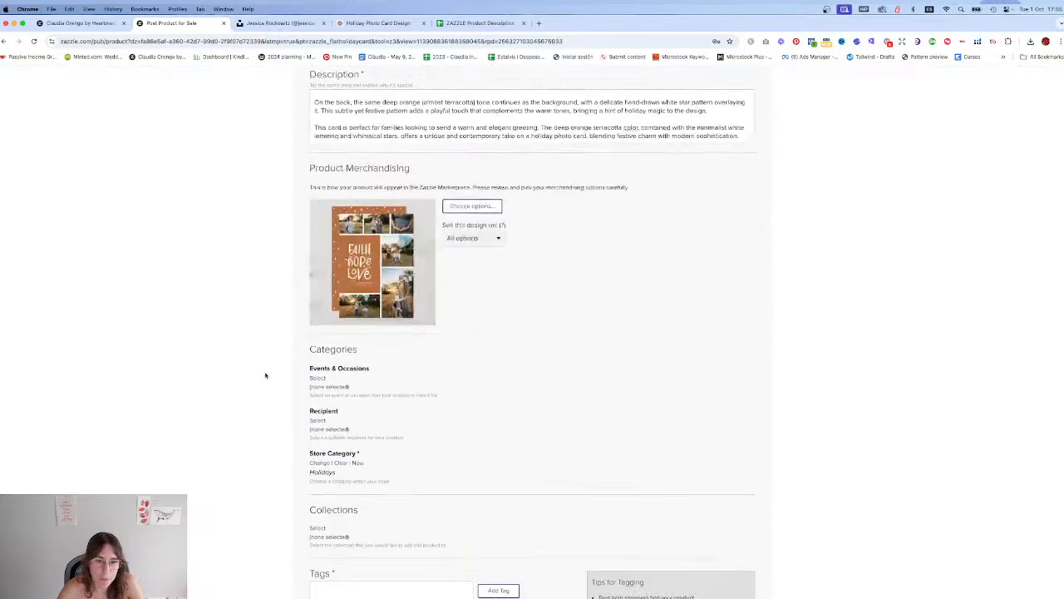
pyautogui.scroll(-5, 265, 376)
pyautogui.click(317, 213)
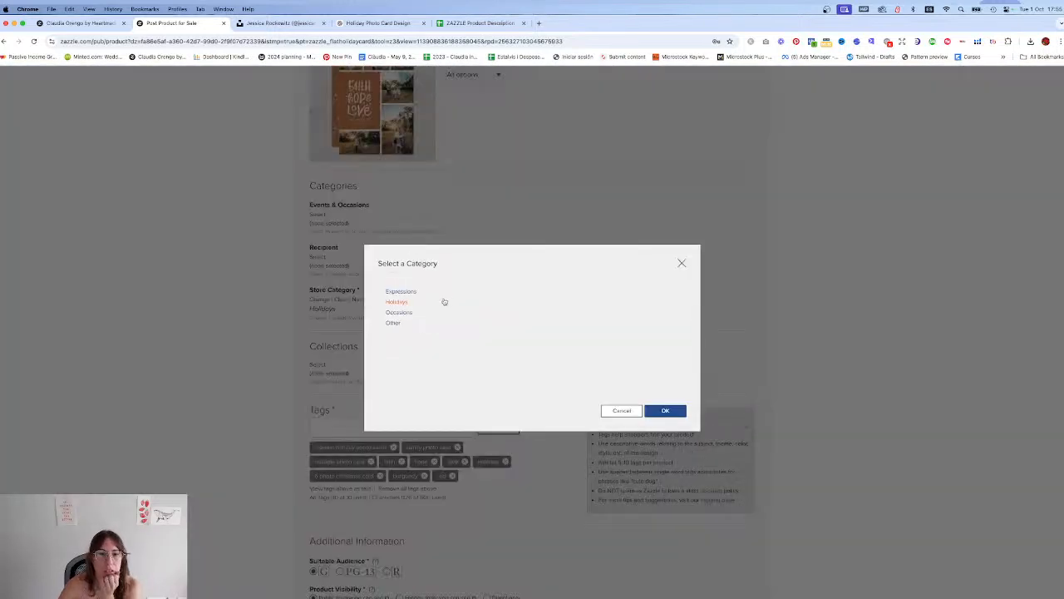
pyautogui.click(406, 303)
pyautogui.scroll(-2, 518, 335)
pyautogui.click(501, 314)
pyautogui.click(659, 409)
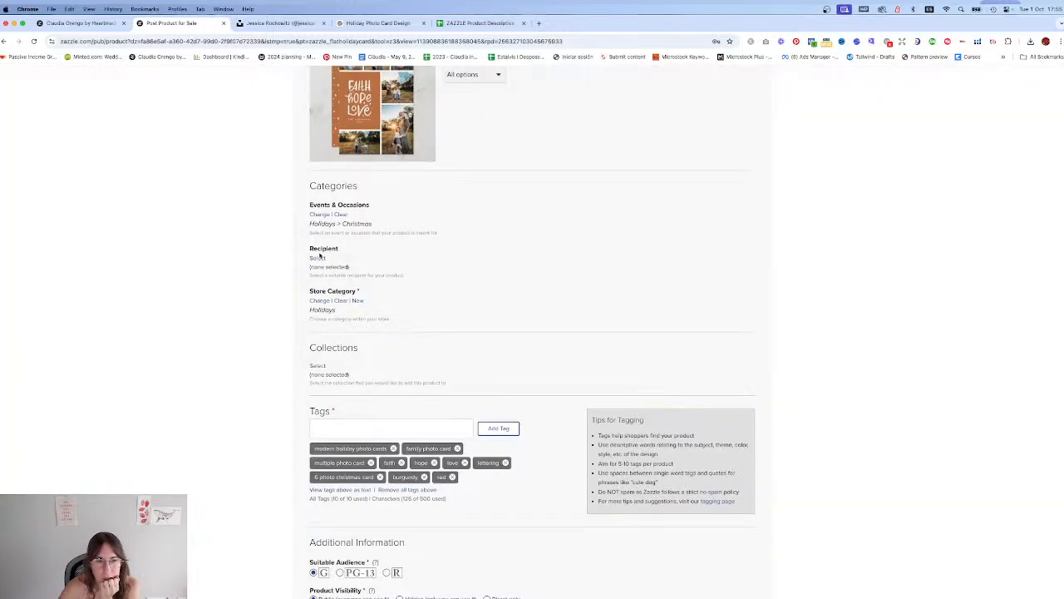
pyautogui.click(318, 258)
pyautogui.click(405, 295)
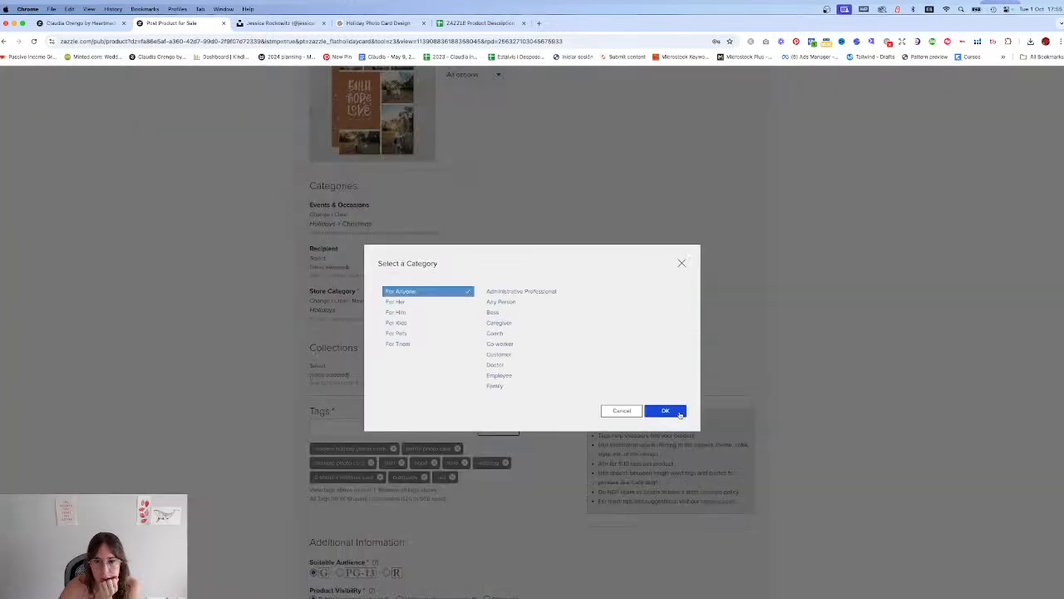
pyautogui.click(679, 411)
# Step: Replace the "burgundy" and "red" tags with "orange" and "terracotta"
pyautogui.scroll(-2, 403, 408)
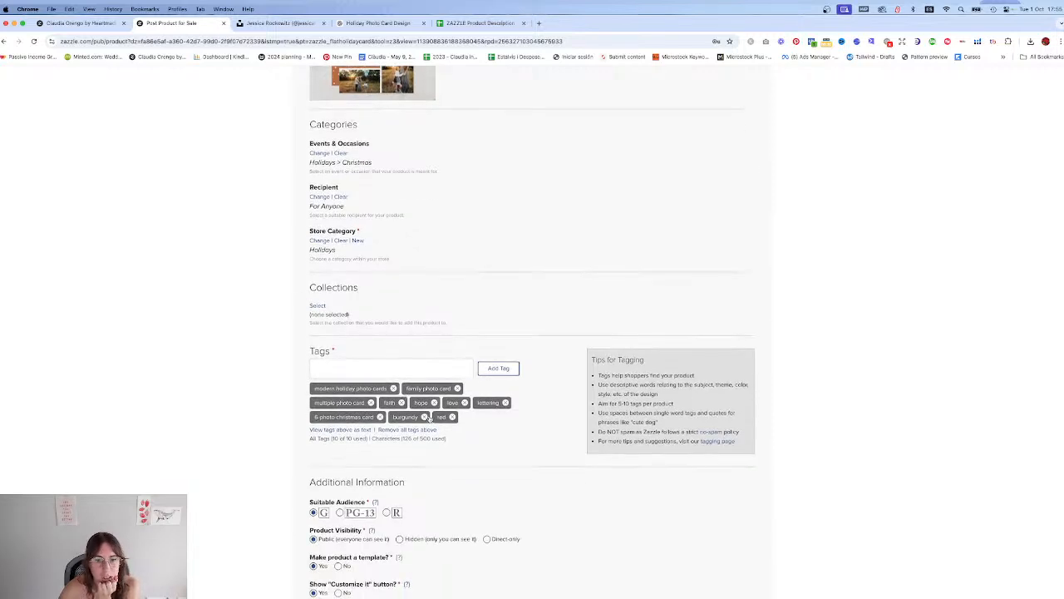
pyautogui.click(424, 417)
pyautogui.click(414, 416)
pyautogui.click(400, 364)
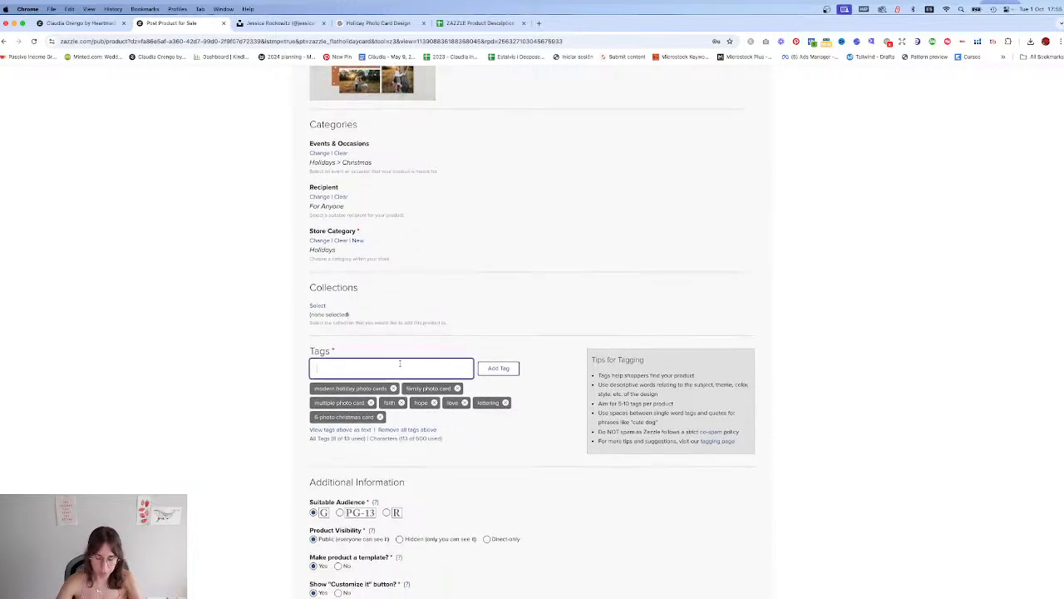
pyautogui.write('ora')
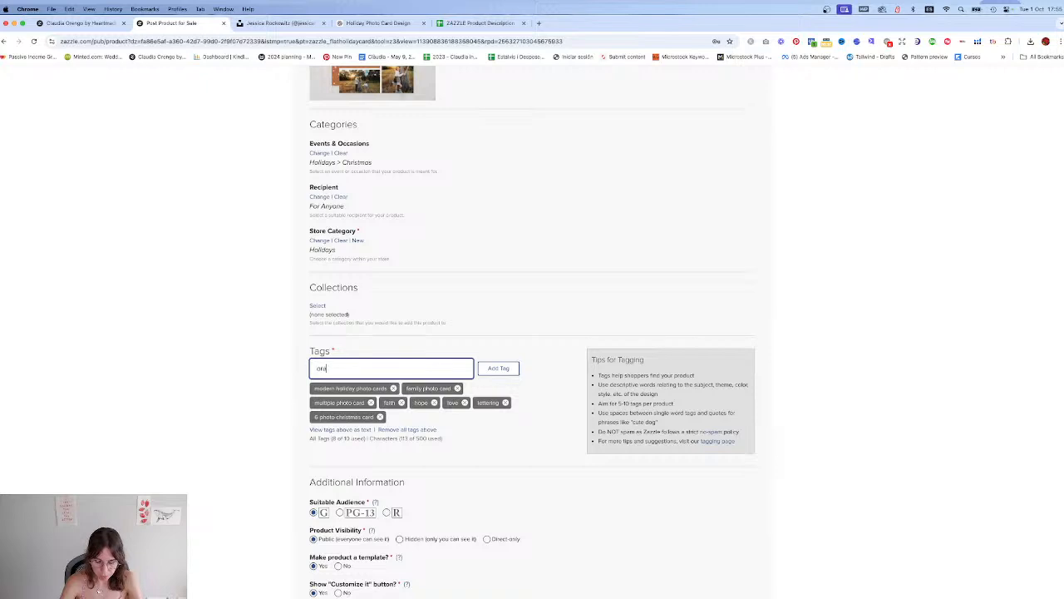
pyautogui.write('nge, terracot')
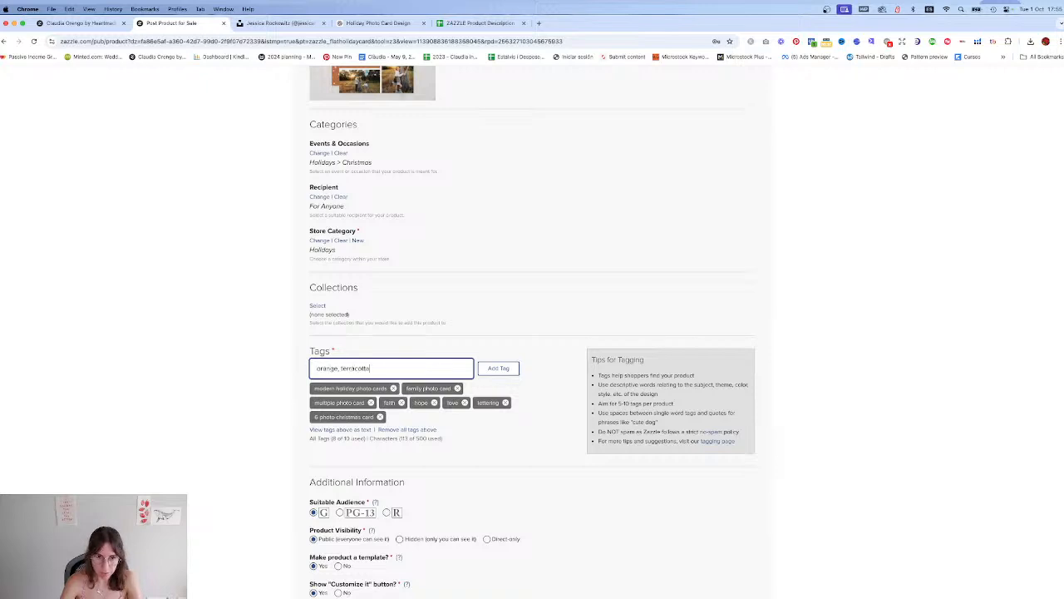
pyautogui.write('ta')
pyautogui.press('Return')
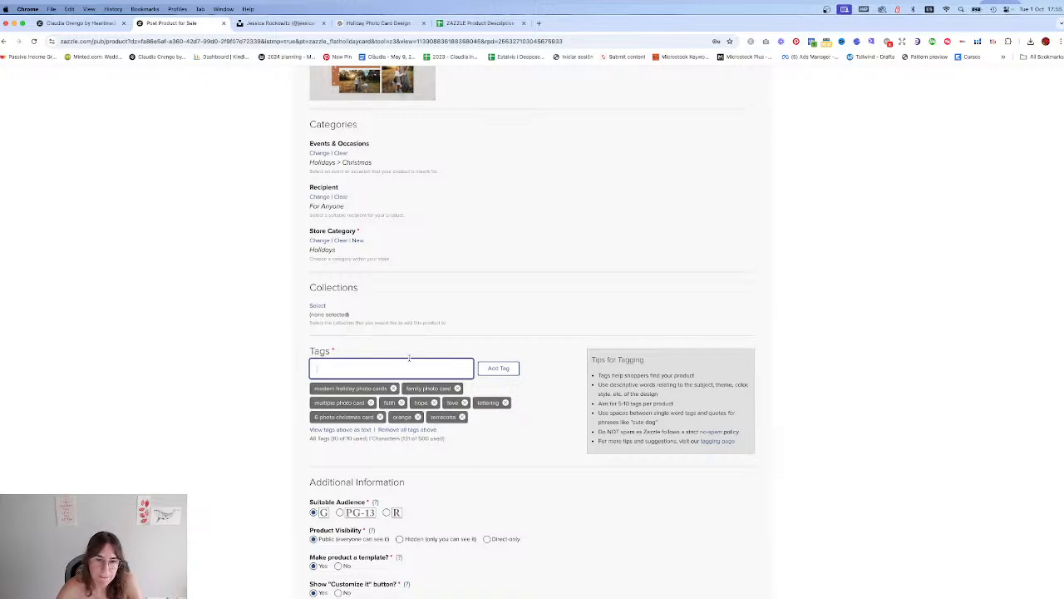
# Step: Replace the "6 photo christmas card" tag with "boho"
pyautogui.scroll(-1, 222, 344)
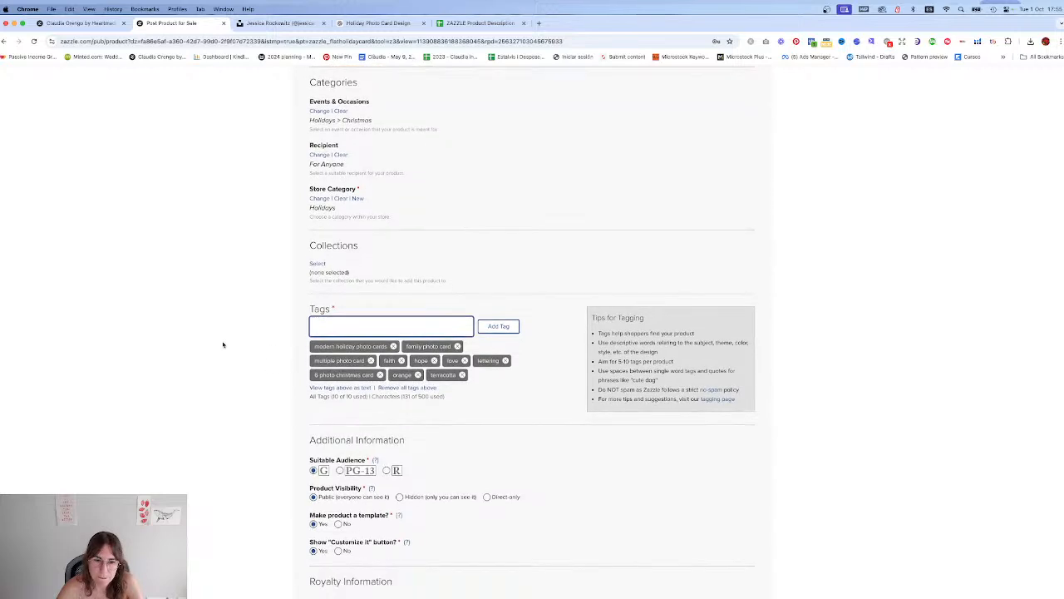
pyautogui.click(381, 374)
pyautogui.click(365, 326)
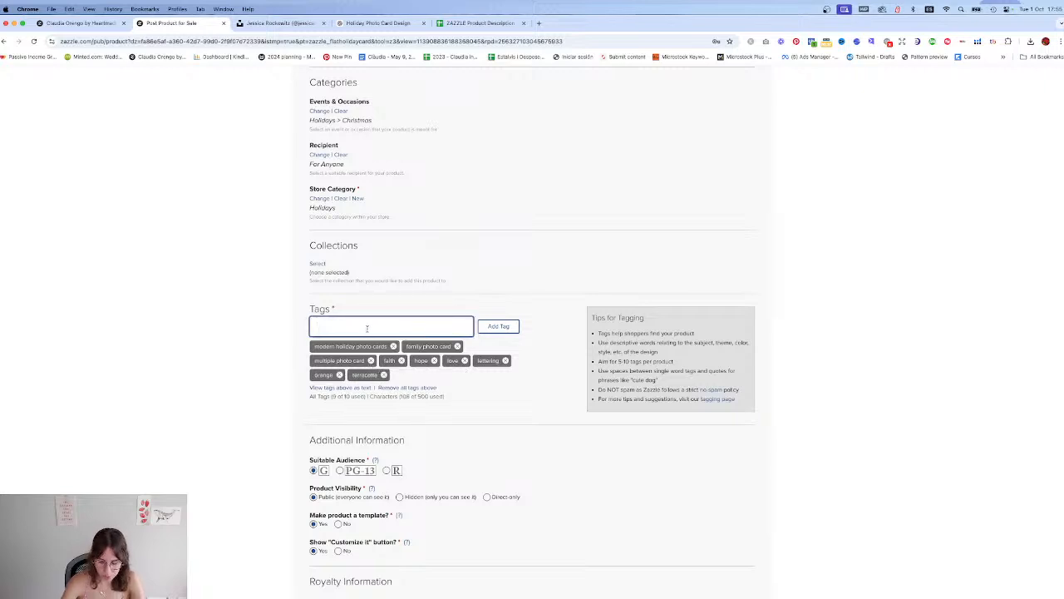
pyautogui.write('boho')
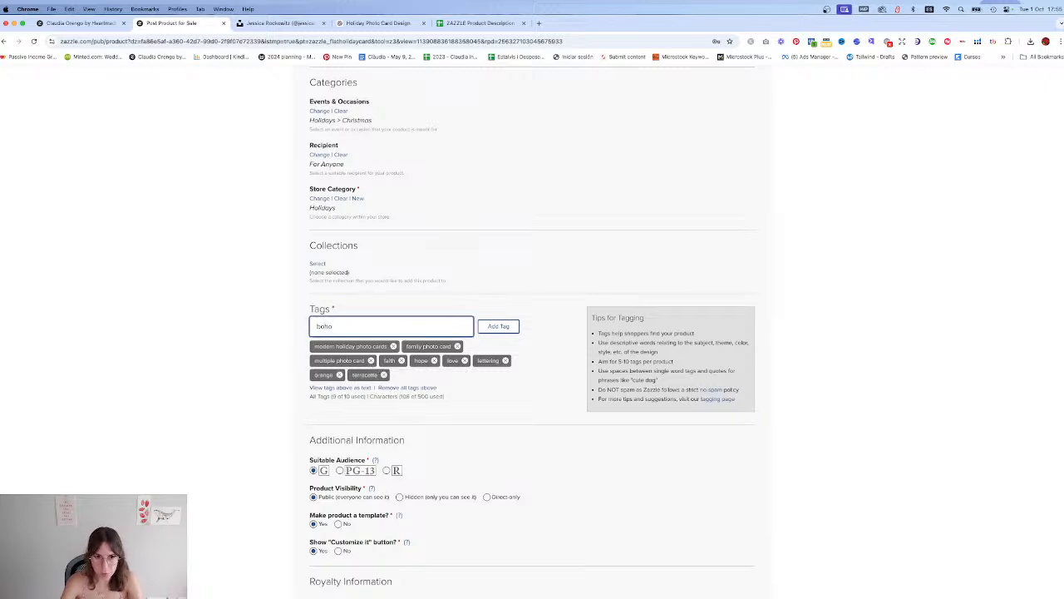
pyautogui.press('Return')
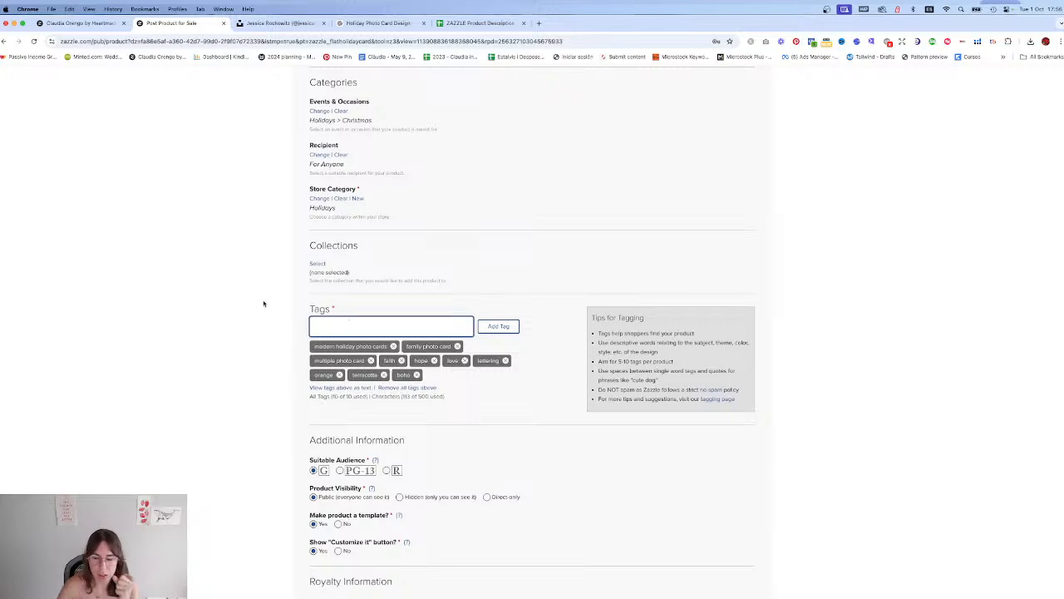
# Step: Accept the publishing rights agreement and post the terracotta card for sale
pyautogui.scroll(-10, 255, 335)
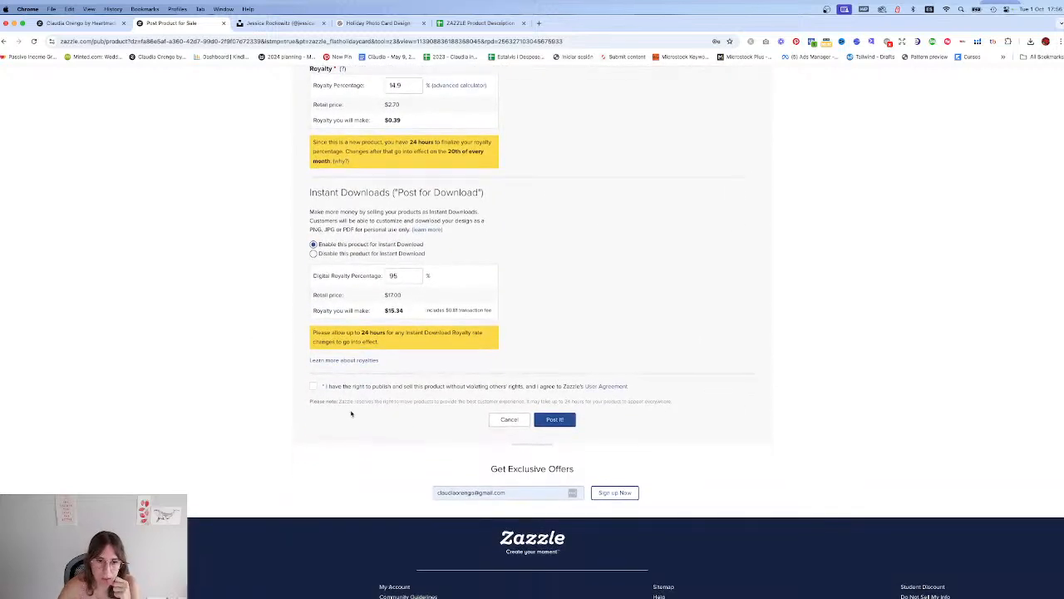
pyautogui.click(350, 389)
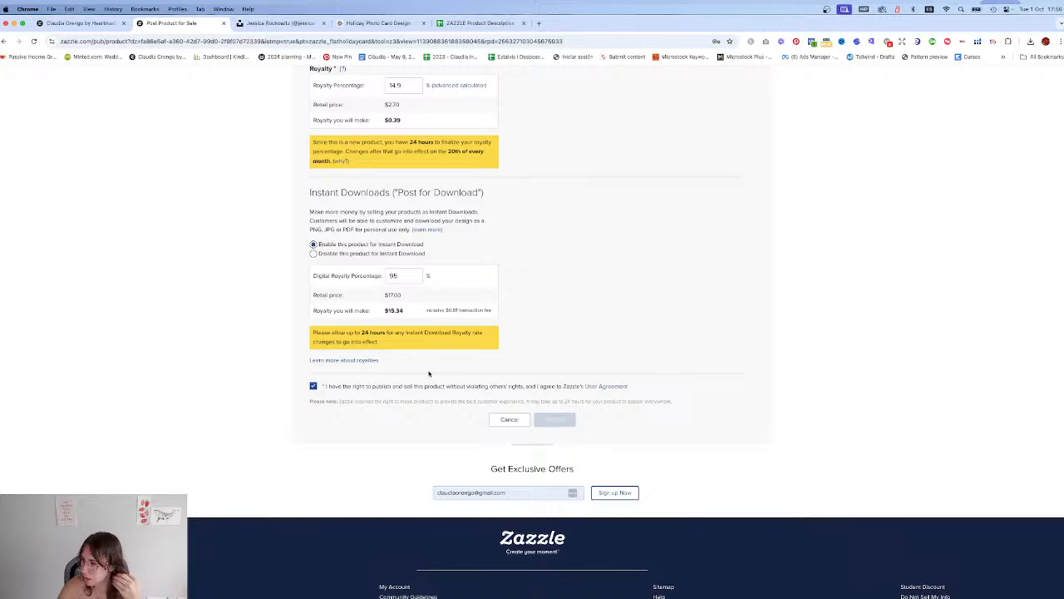
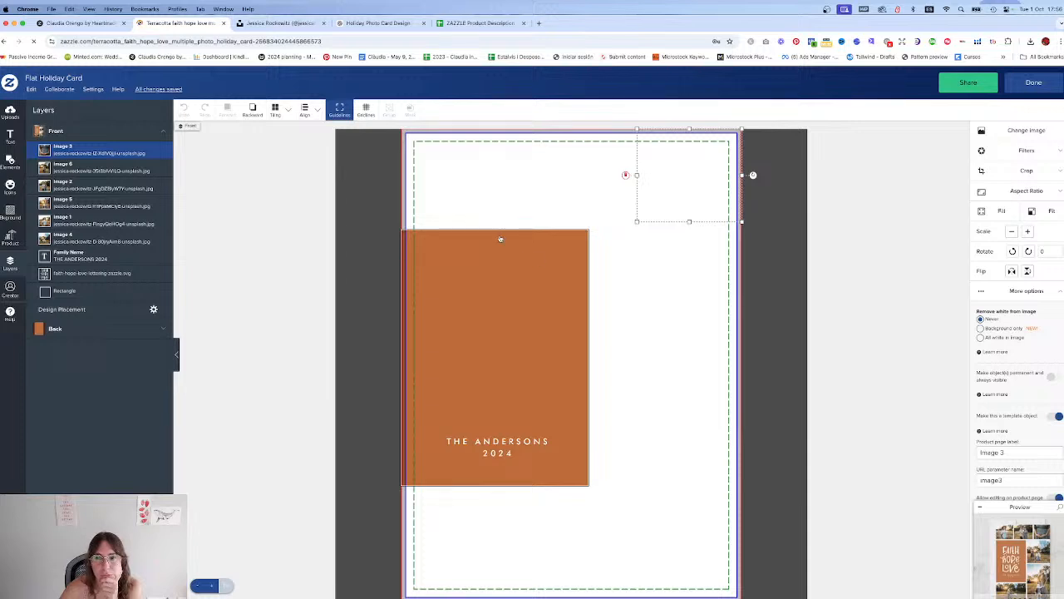
# Step: Recolor the rectangle behind the front lettering with a pale peach sampled from the upper middle photo, then adjust it to a muted beige
pyautogui.click(500, 237)
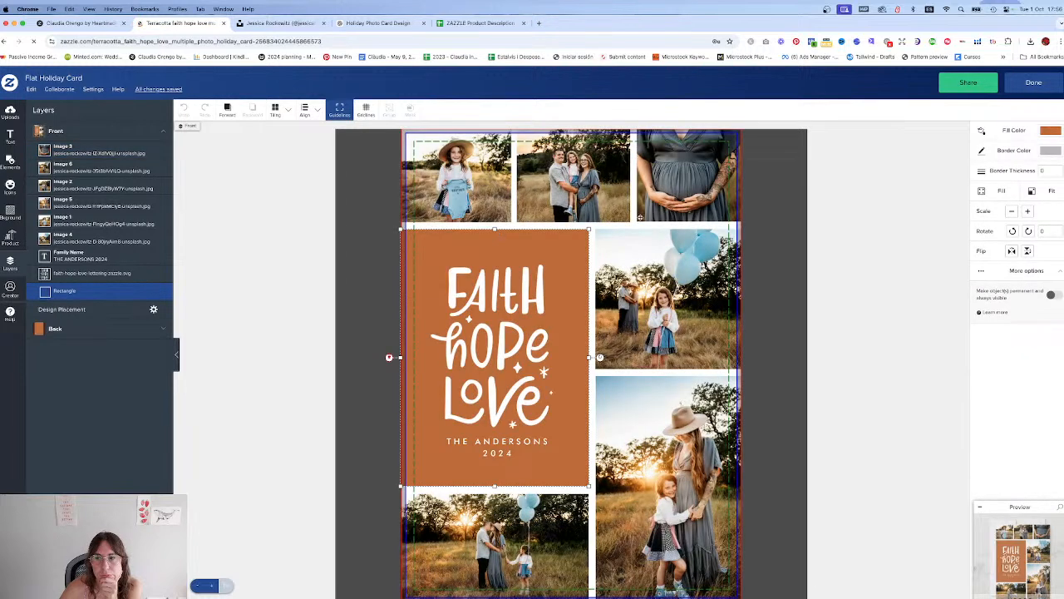
pyautogui.click(1050, 131)
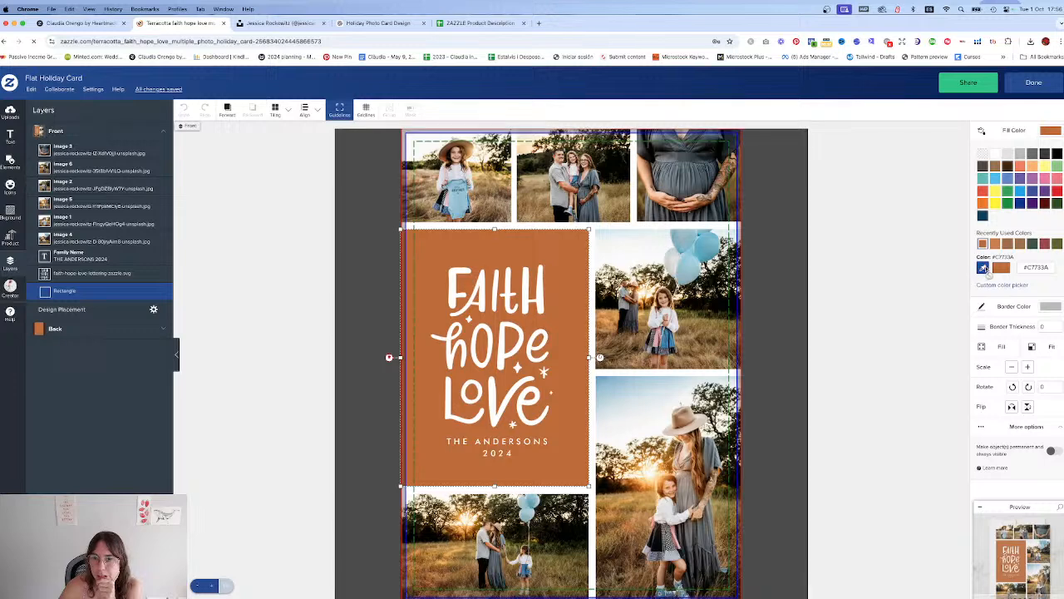
pyautogui.click(984, 271)
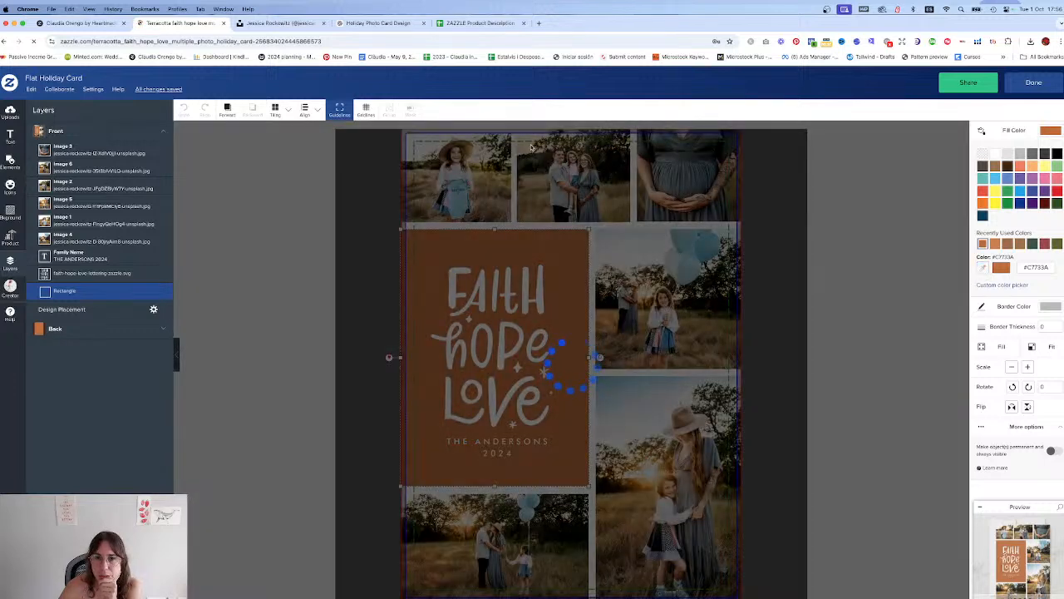
pyautogui.click(573, 353)
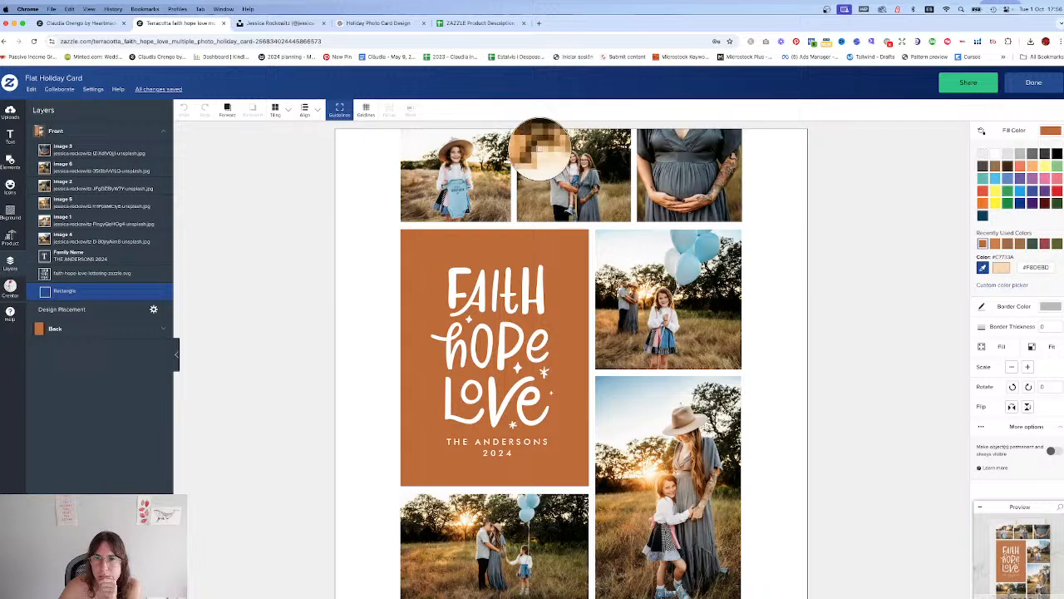
pyautogui.click(541, 148)
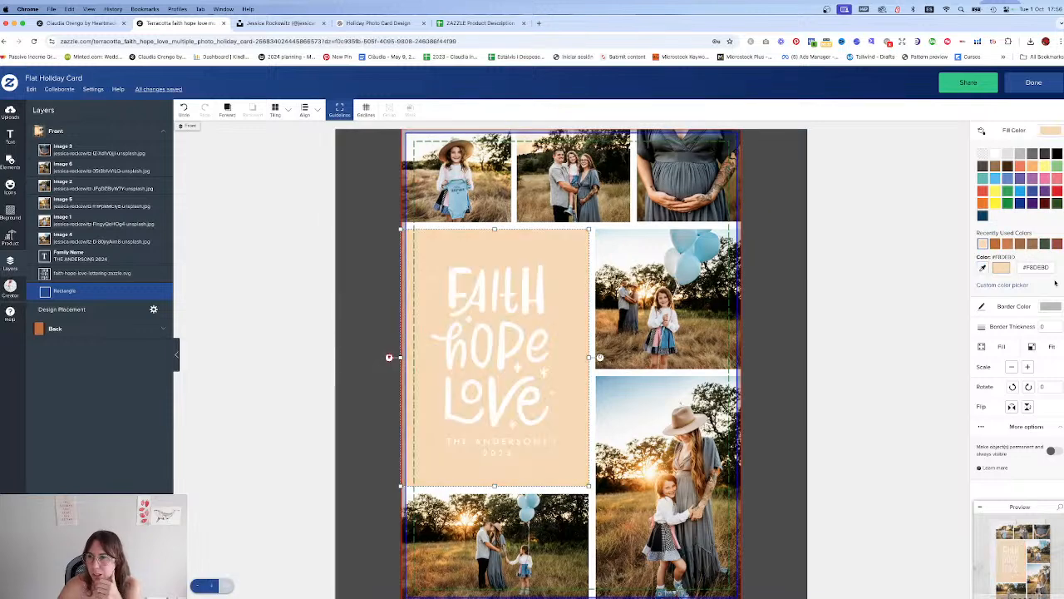
pyautogui.click(998, 285)
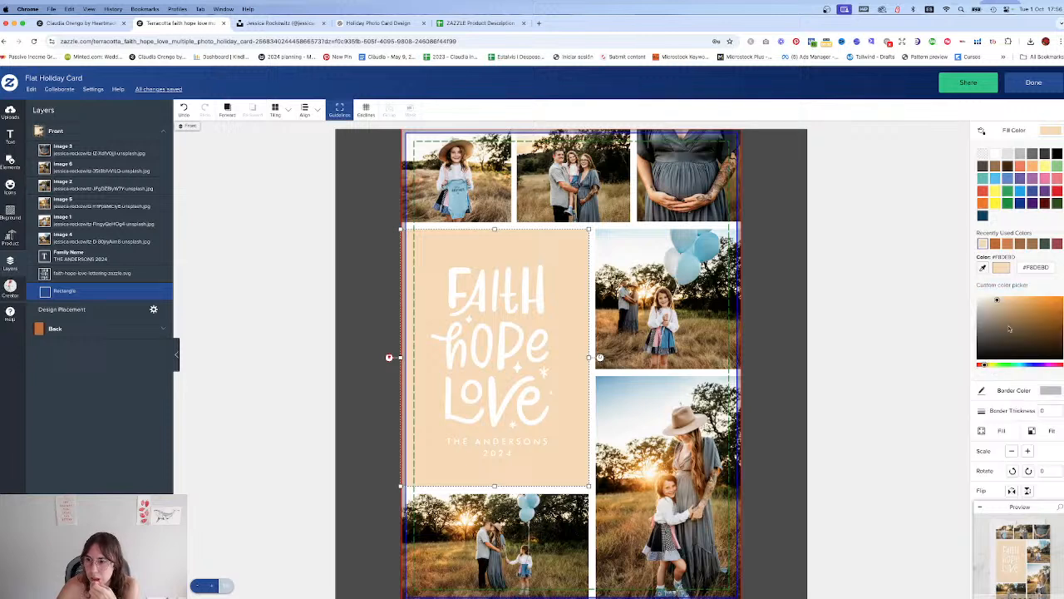
pyautogui.moveTo(997, 303); pyautogui.dragTo(991, 305)
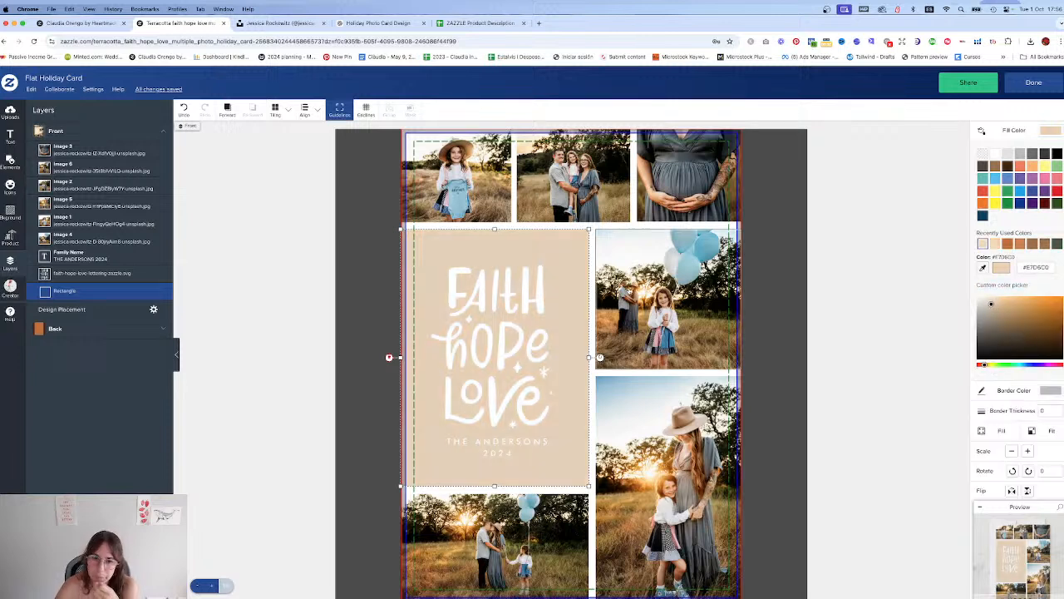
pyautogui.click(784, 312)
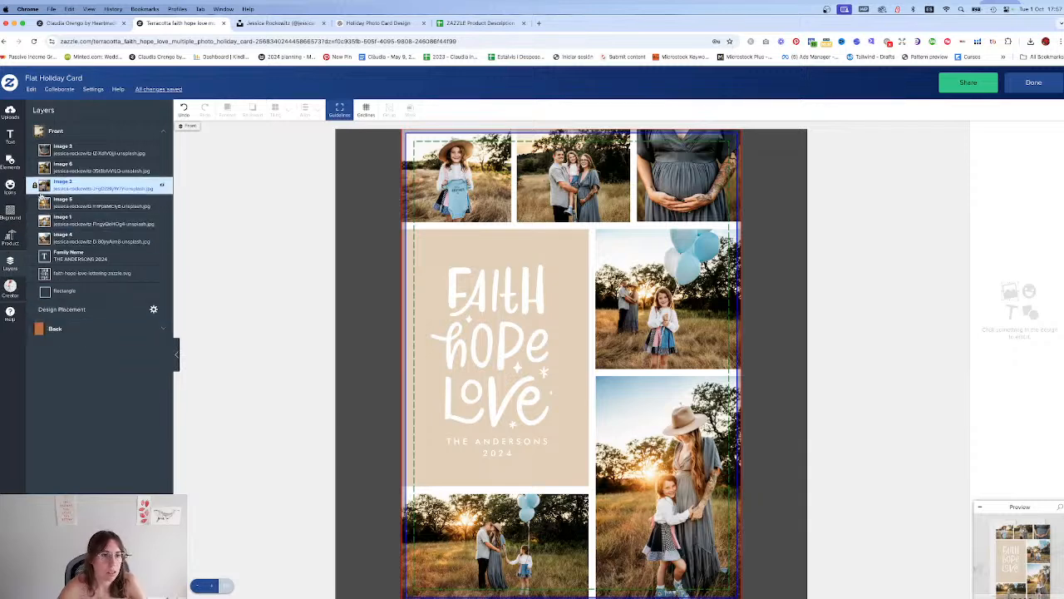
# Step: Apply the same muted beige to the card back's background and finish editing the design
pyautogui.click(10, 209)
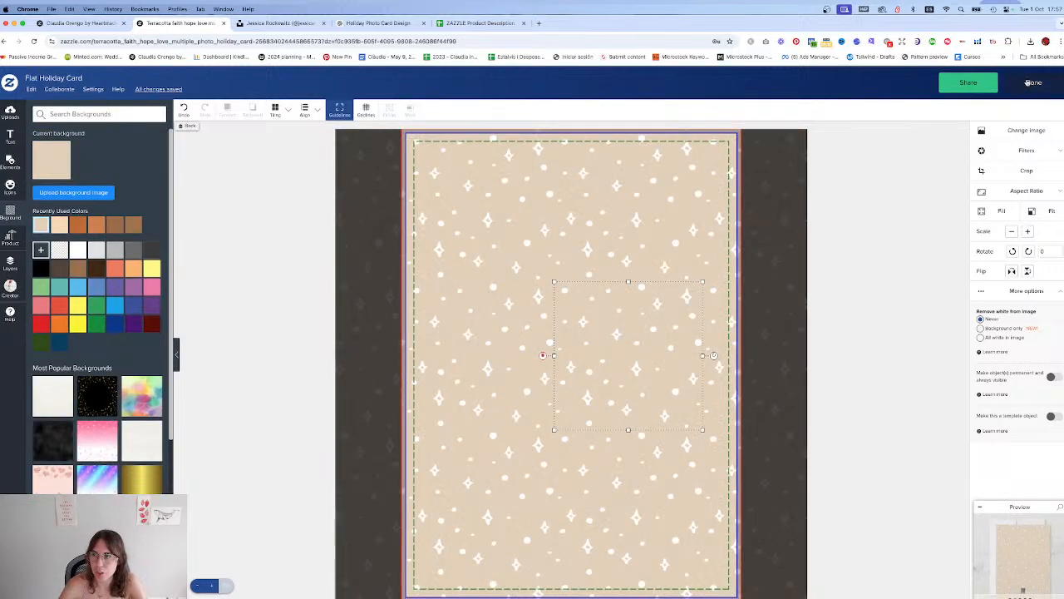
pyautogui.click(1028, 83)
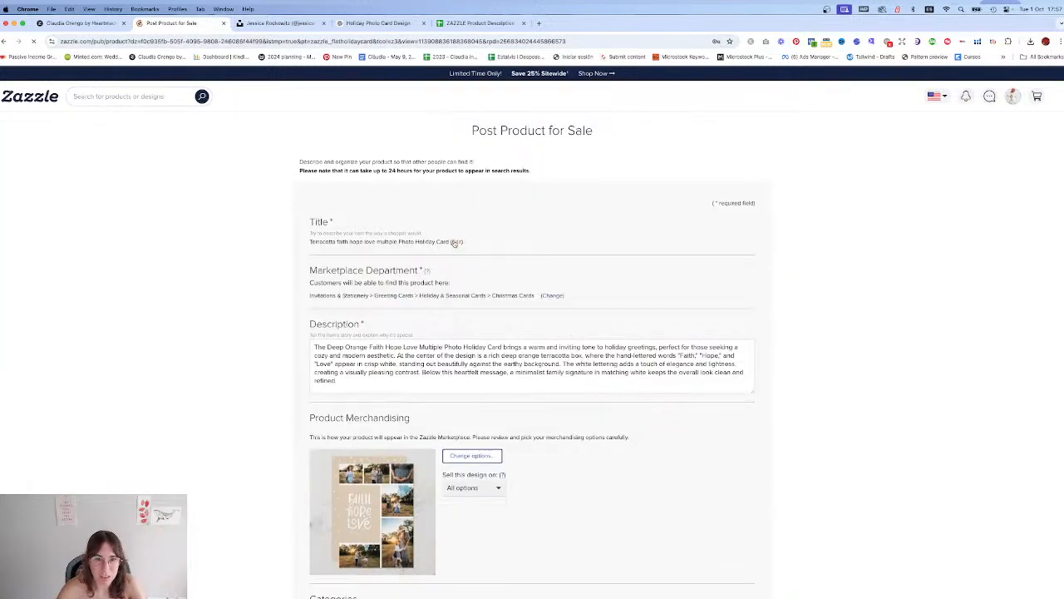
# Step: Replace "Terracotta" with "Ivory" in the new listing's title
pyautogui.click(341, 245)
pyautogui.doubleClick(340, 245)
pyautogui.write('ivy')
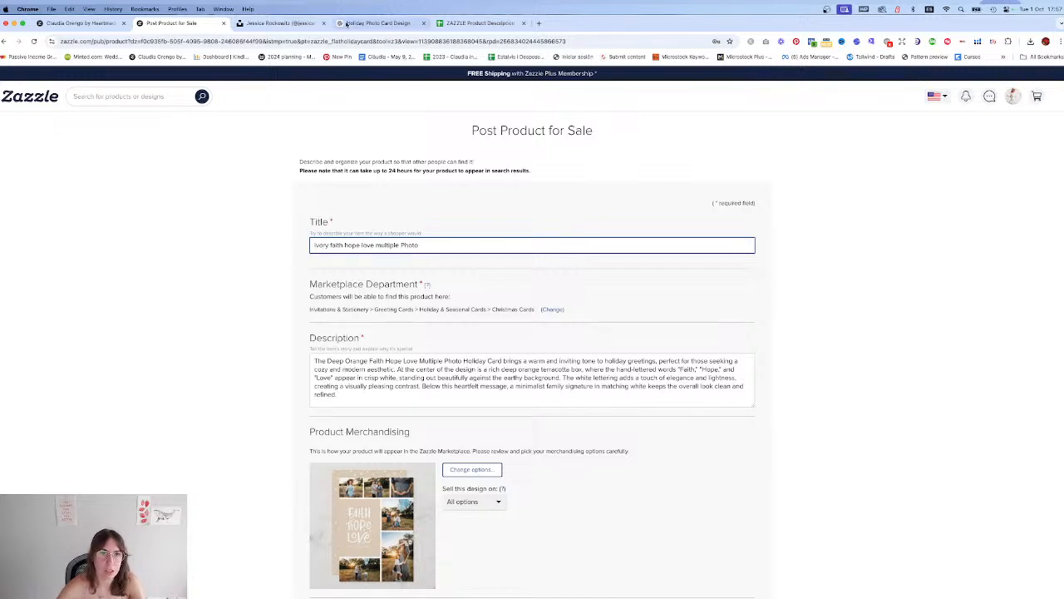
# Step: Switch to ChatGPT and request a new card description with the prompt "now an ivory version"
pyautogui.click(379, 22)
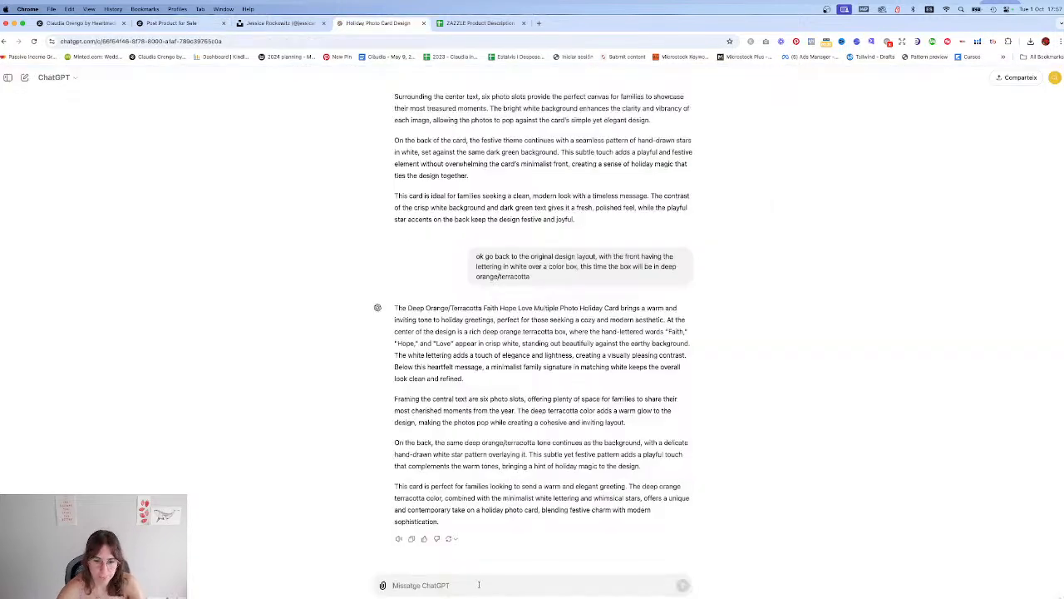
pyautogui.write('now an ivory version')
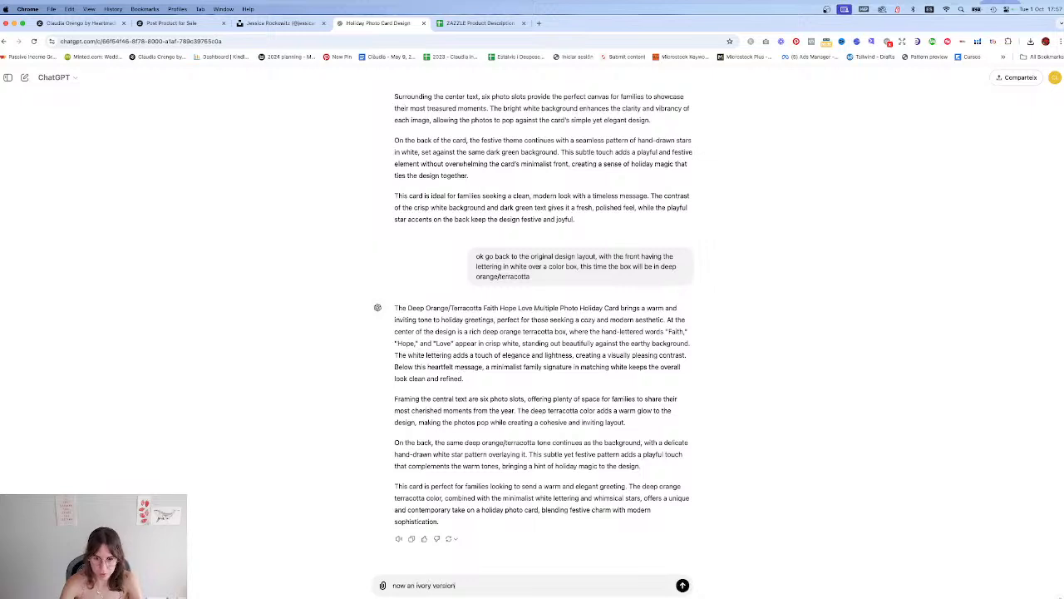
pyautogui.press('Return')
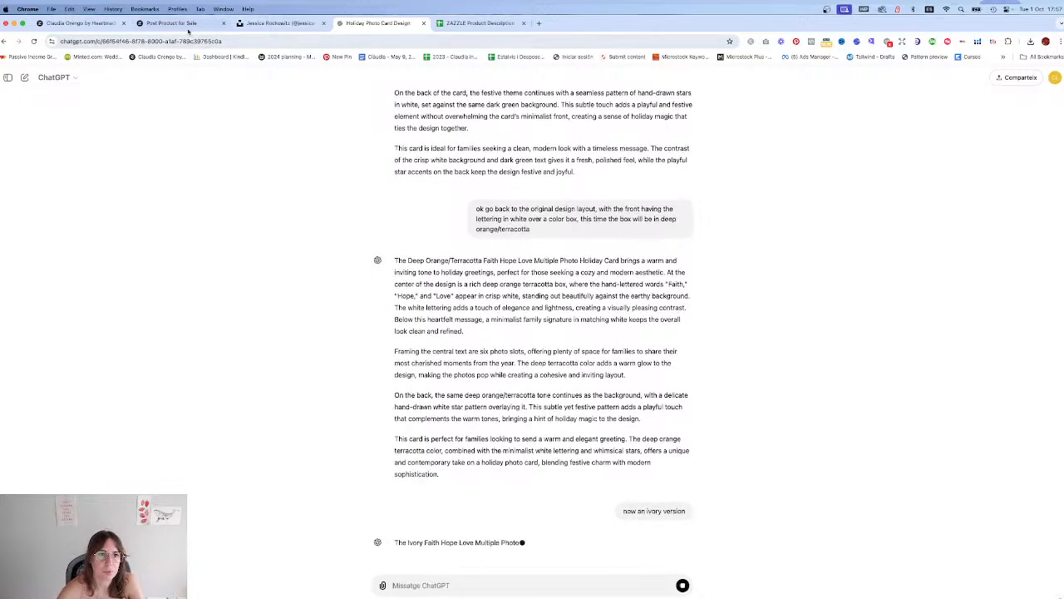
# Step: Return to the Zazzle listing, dismiss the department prompt, and replace the terracotta, orange and boho tags with bohemian, beige and ivory
pyautogui.click(186, 24)
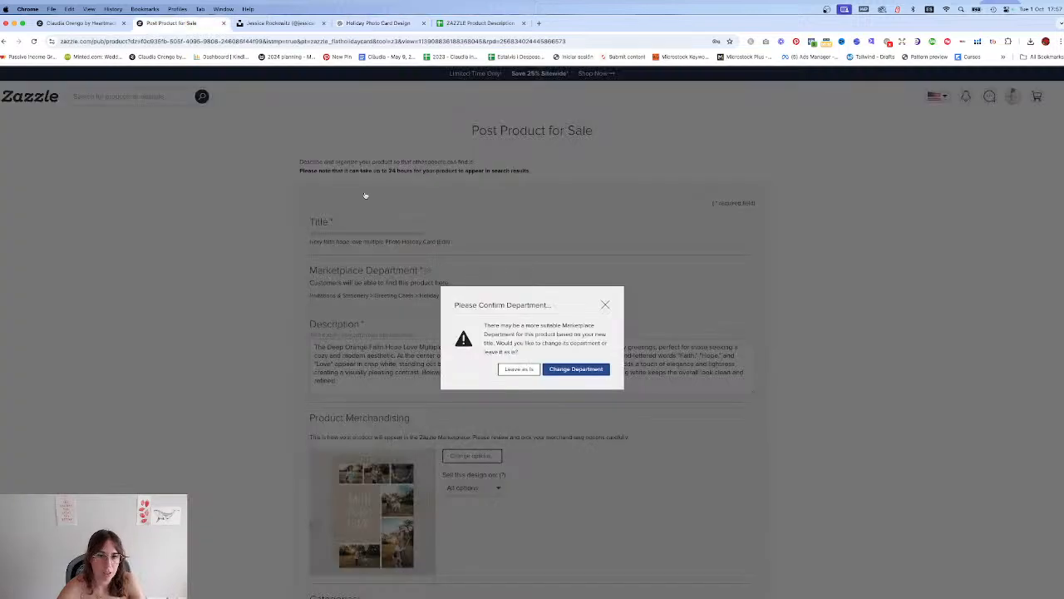
pyautogui.click(605, 305)
pyautogui.scroll(-10, 224, 301)
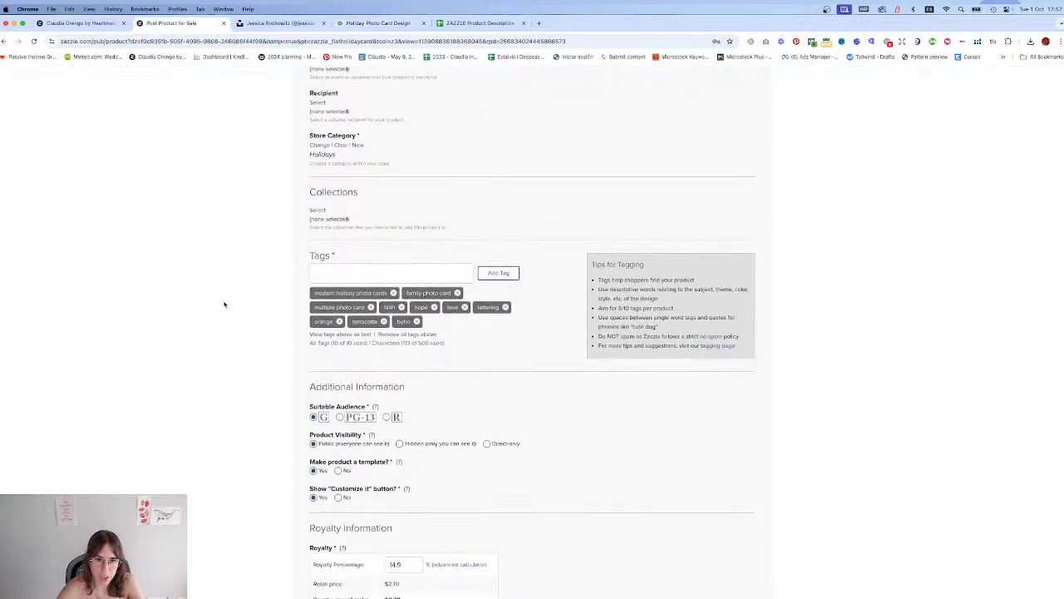
pyautogui.click(384, 321)
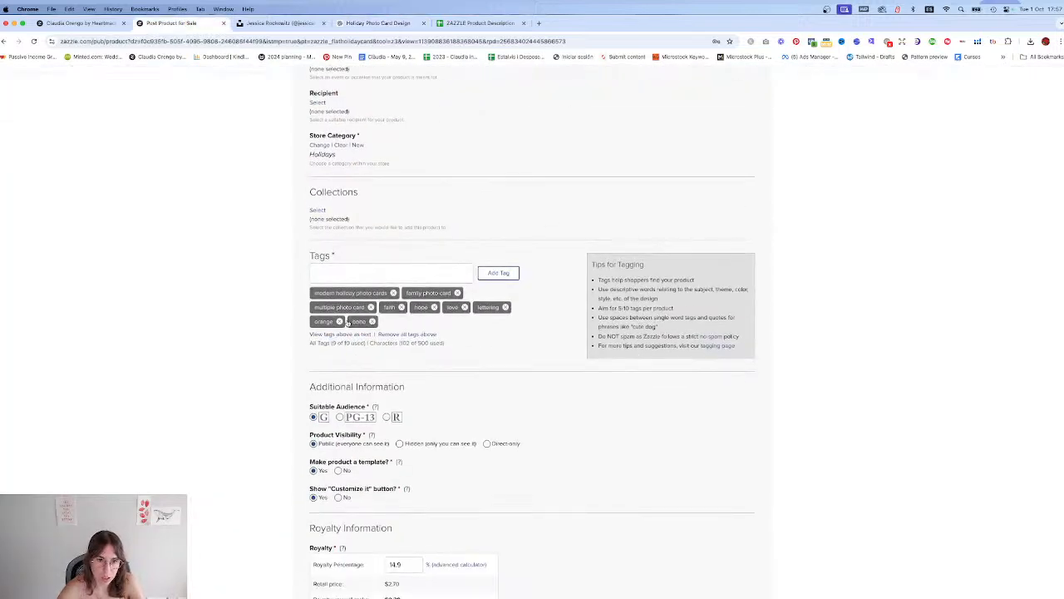
pyautogui.click(338, 321)
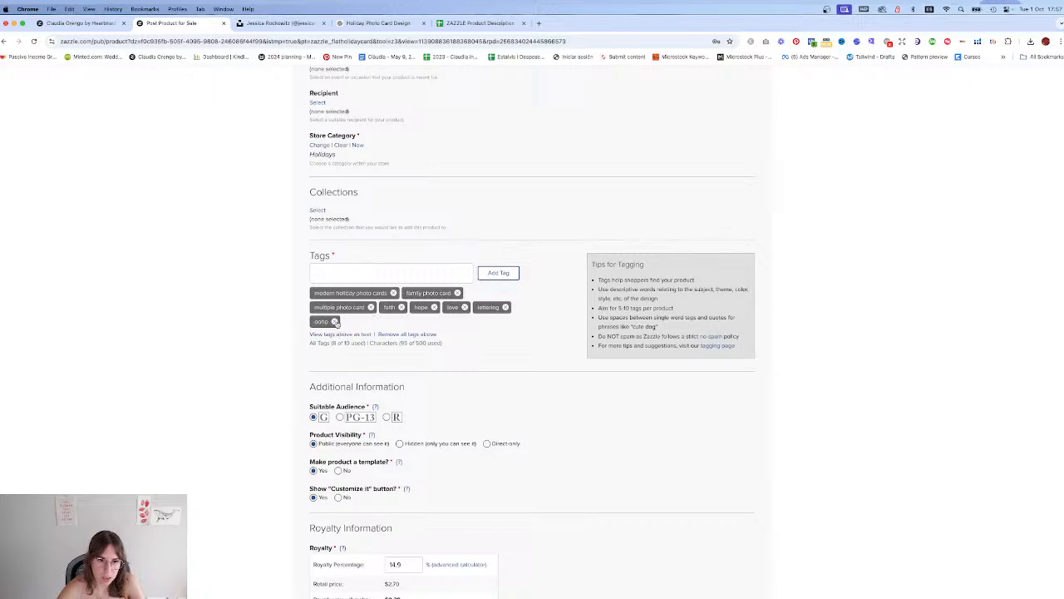
pyautogui.click(336, 321)
pyautogui.click(345, 272)
pyautogui.write('bohemian, beige, ivory')
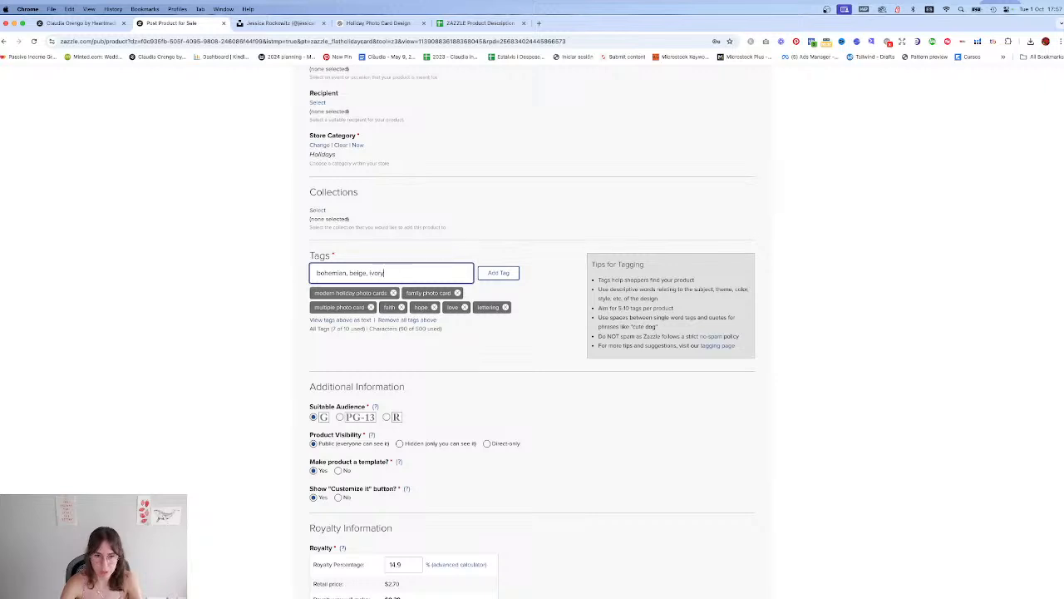
pyautogui.press('Return')
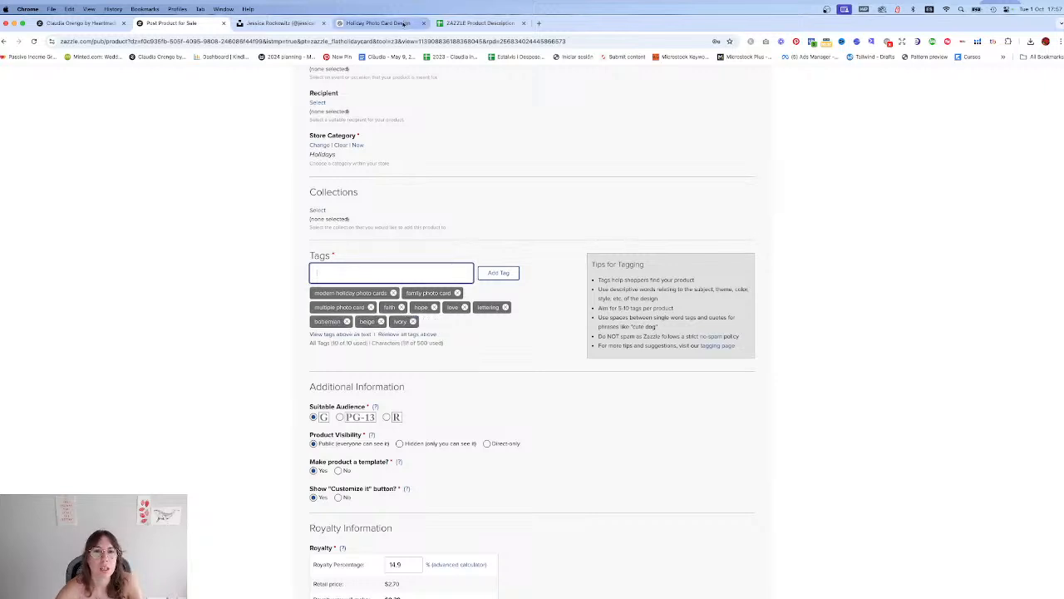
# Step: Copy ChatGPT's ivory card description and replace the Zazzle listing's description with it
pyautogui.click(379, 22)
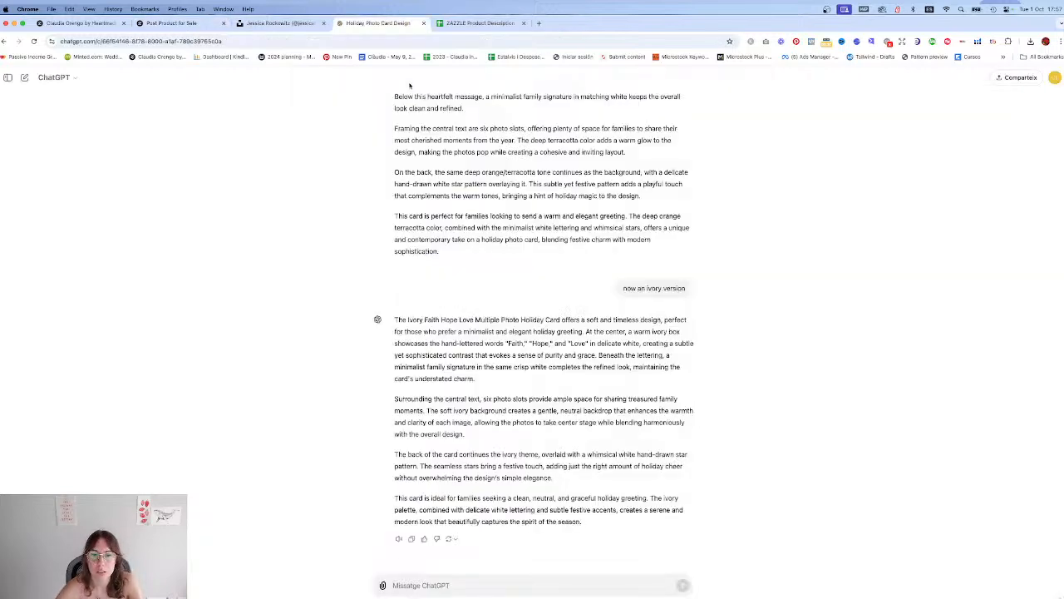
pyautogui.click(411, 538)
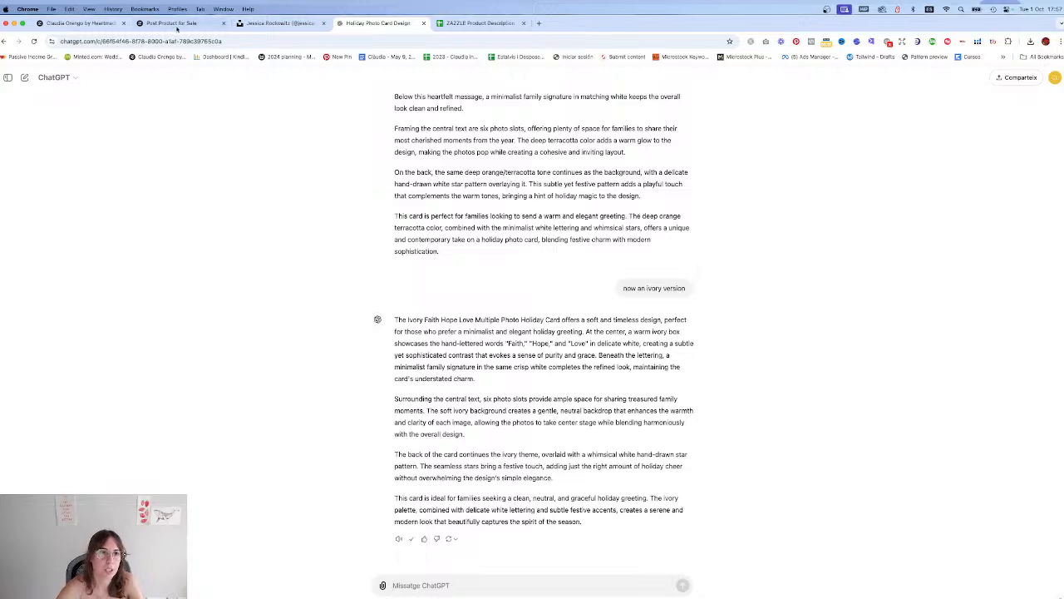
pyautogui.click(171, 22)
pyautogui.scroll(5, 413, 199)
pyautogui.click(413, 191)
pyautogui.hotkey('ctrl', 'a')
pyautogui.hotkey('ctrl', 'v')
# Step: Accept the user agreement, post the ivory card for sale, and open its product page
pyautogui.scroll(-3, 214, 209)
pyautogui.scroll(-7, 214, 210)
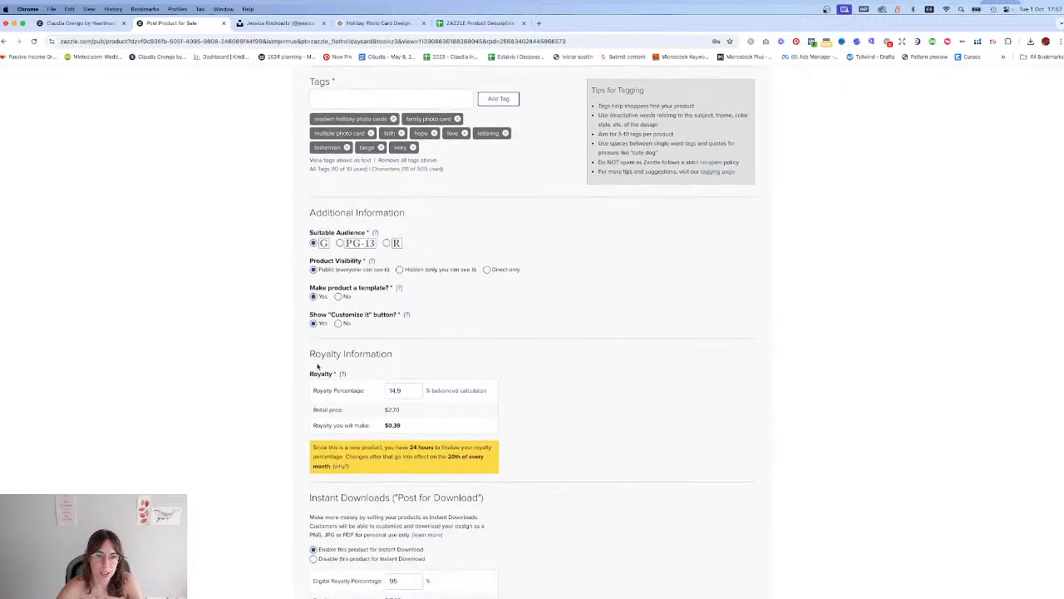
pyautogui.click(313, 471)
pyautogui.click(555, 505)
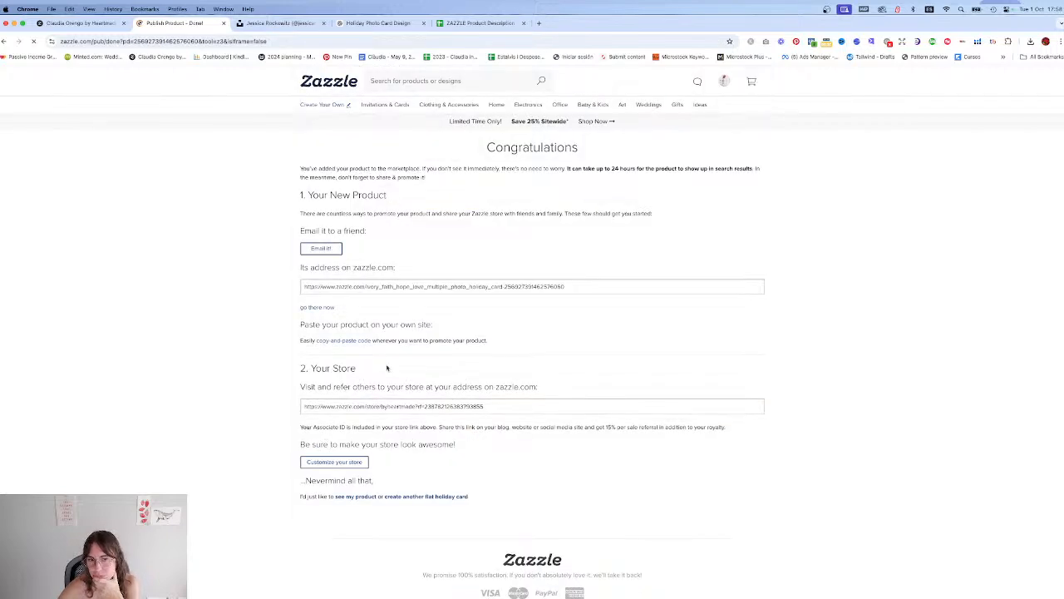
pyautogui.click(327, 308)
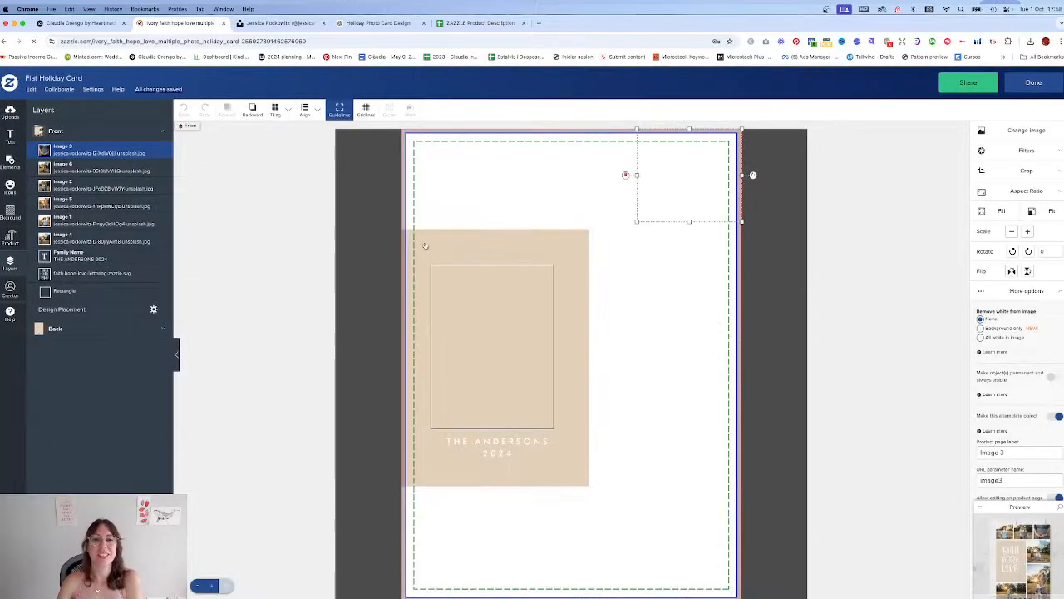
# Step: Recolor the rectangle behind the front lettering with a dusty pink sampled from the balloon photo of the girl, and apply it to the back's background
pyautogui.click(414, 241)
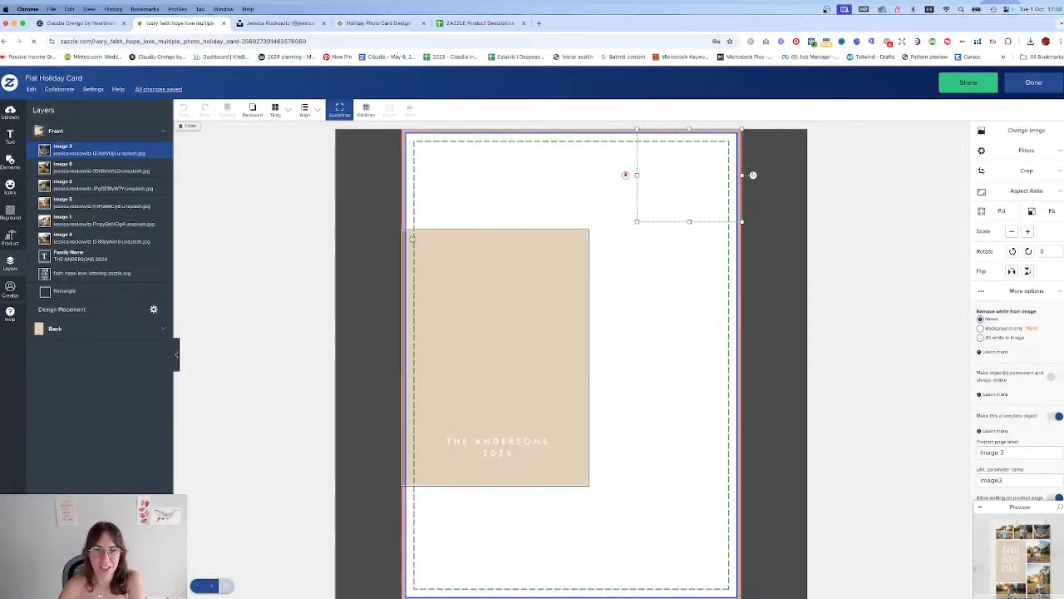
pyautogui.click(1031, 133)
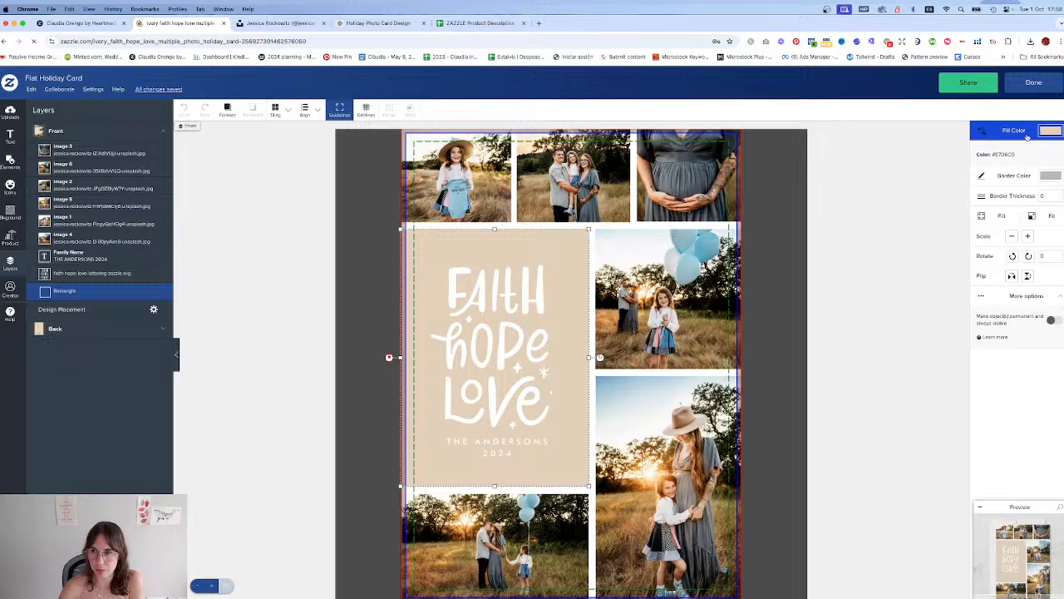
pyautogui.click(1028, 133)
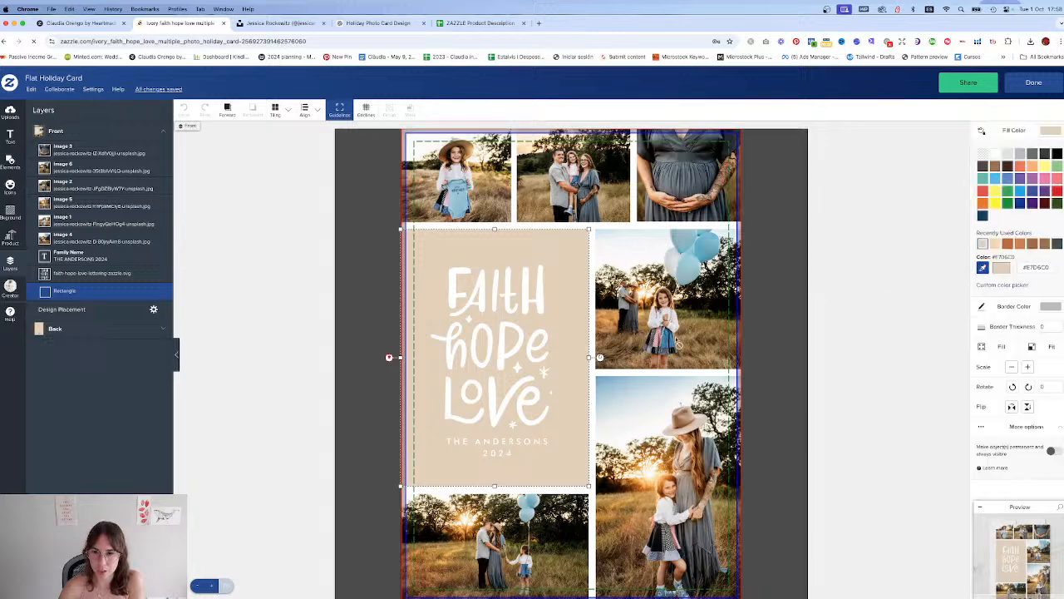
pyautogui.click(983, 267)
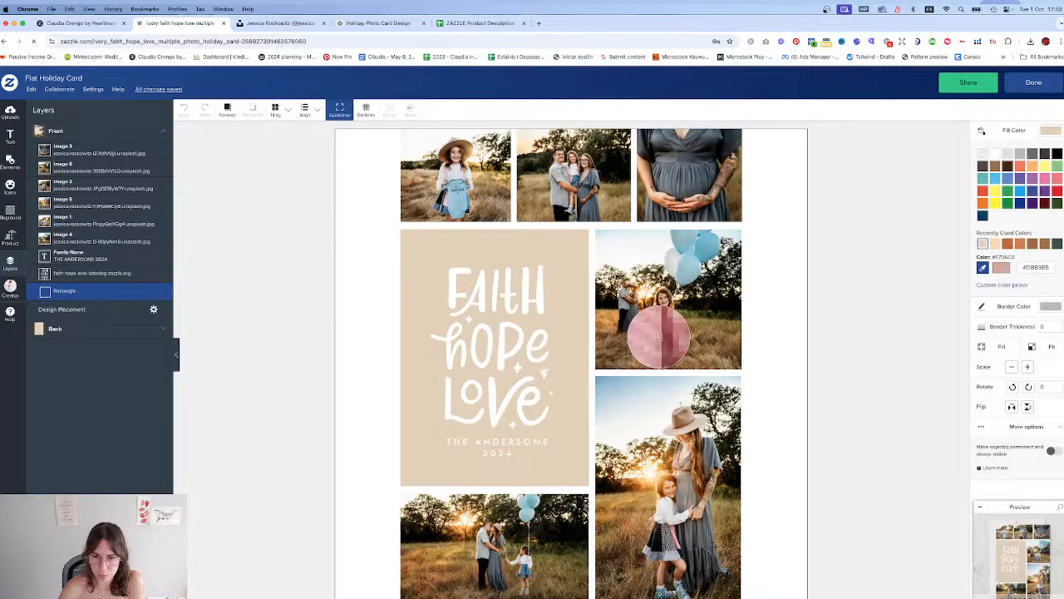
pyautogui.click(659, 337)
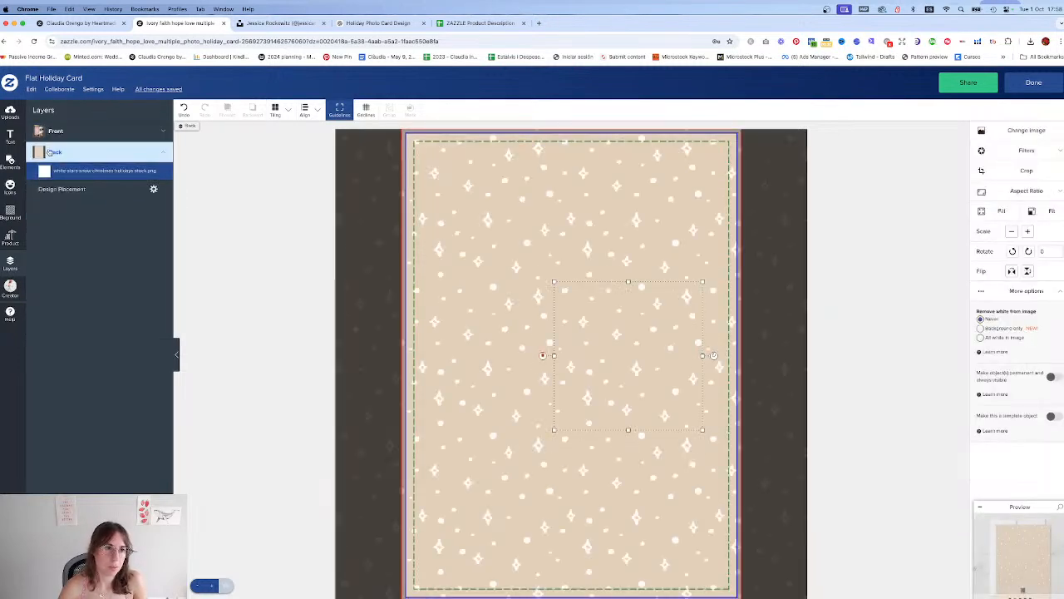
pyautogui.click(8, 212)
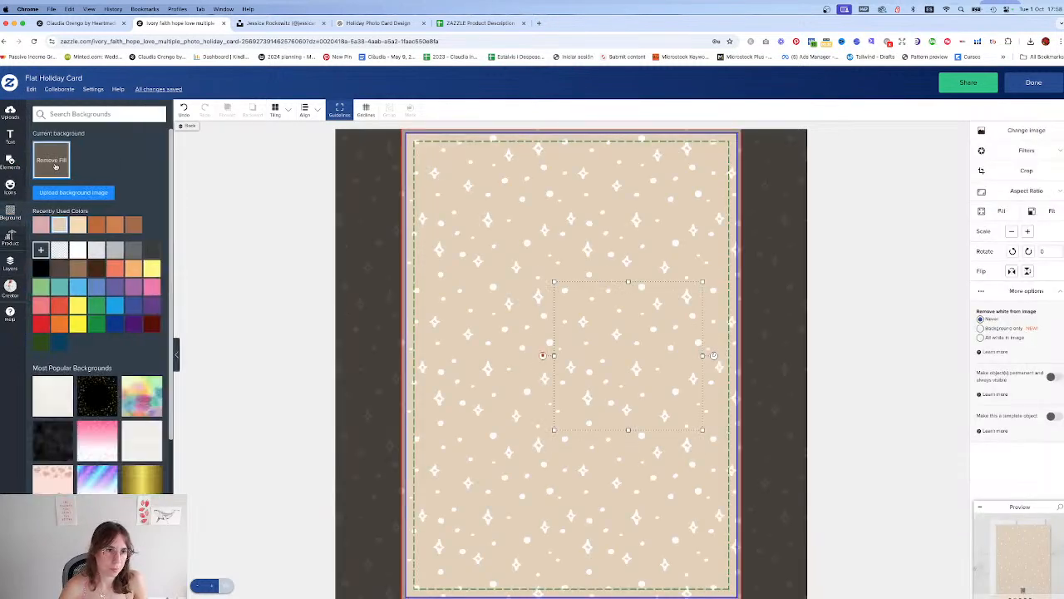
# Step: Switch to ChatGPT and request another card description with the prompt "a dusty pink one please"
pyautogui.click(379, 23)
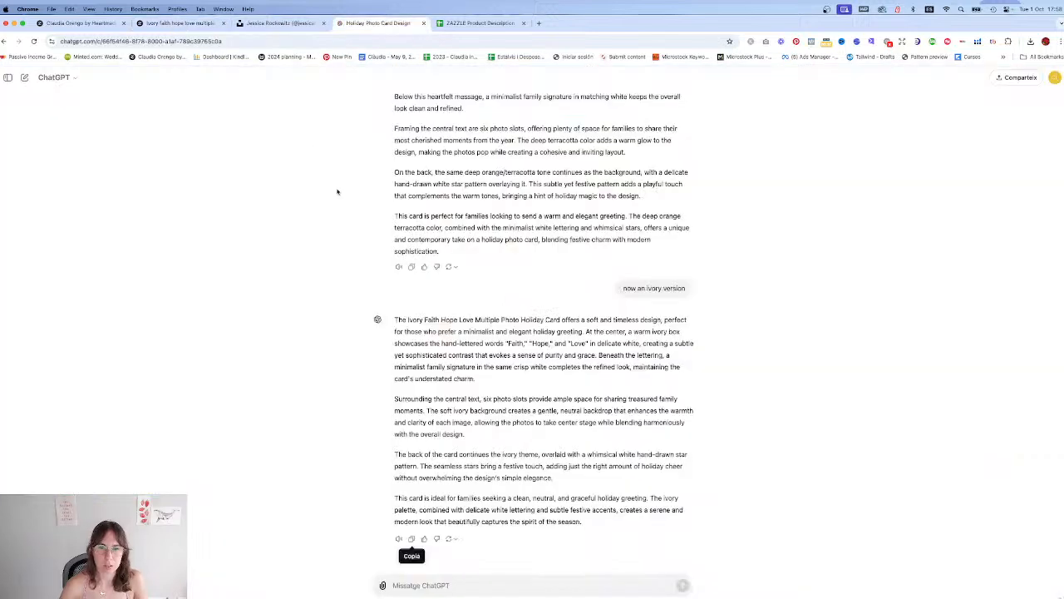
pyautogui.click(500, 586)
pyautogui.write('a dust')
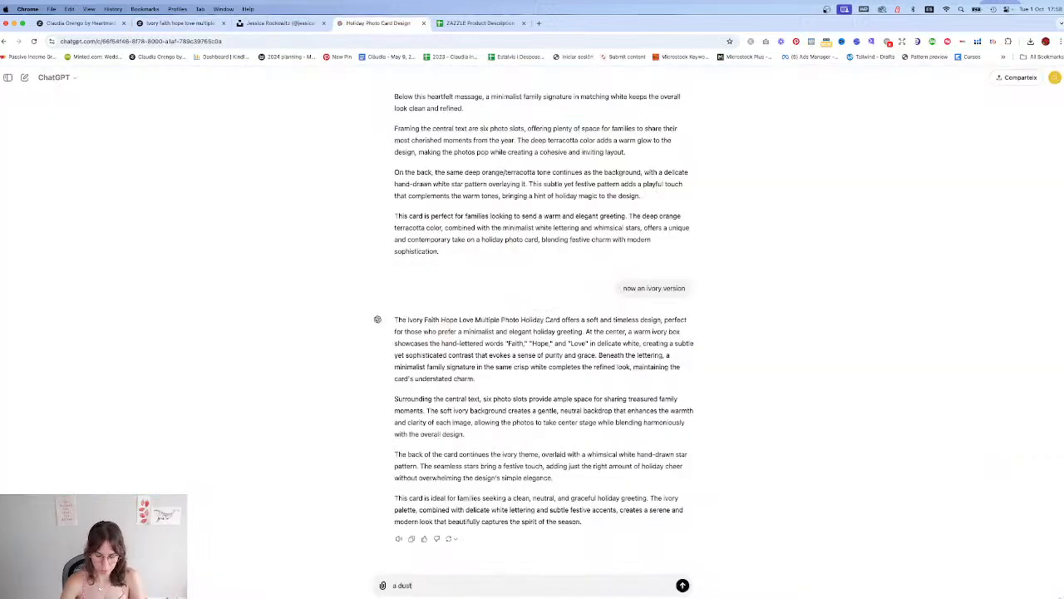
pyautogui.write('y pink one please')
pyautogui.press('Return')
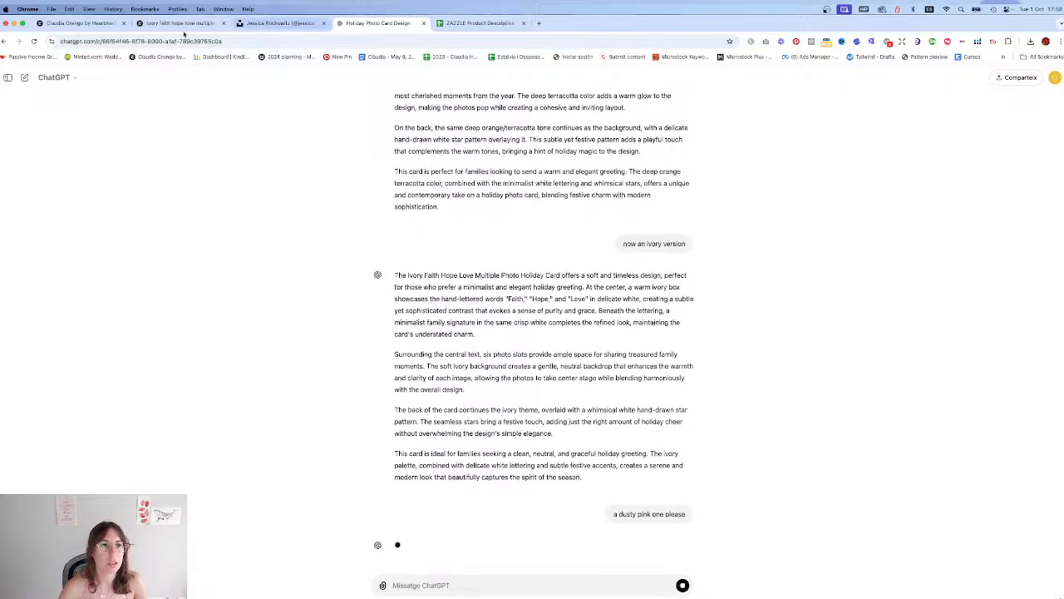
# Step: Return to the Zazzle design, finish editing the pink card, and start a sale listing for it
pyautogui.click(183, 23)
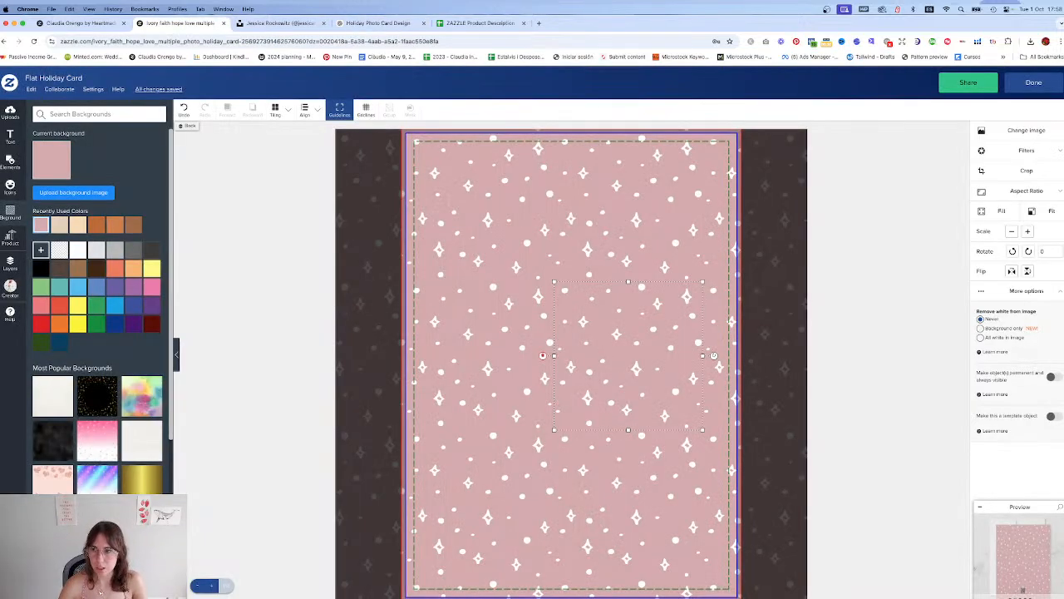
pyautogui.click(1038, 83)
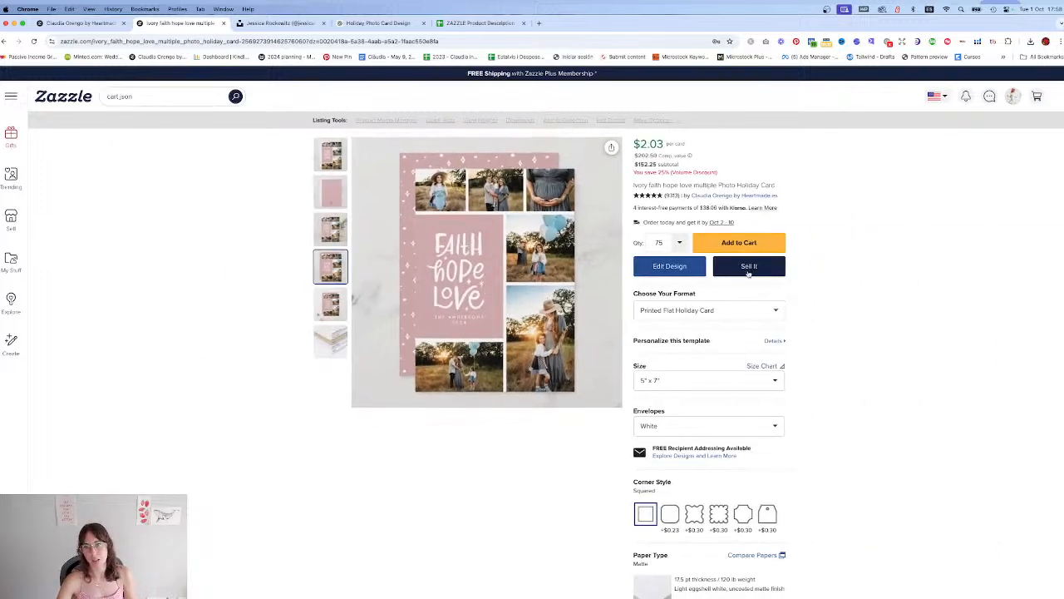
pyautogui.click(753, 268)
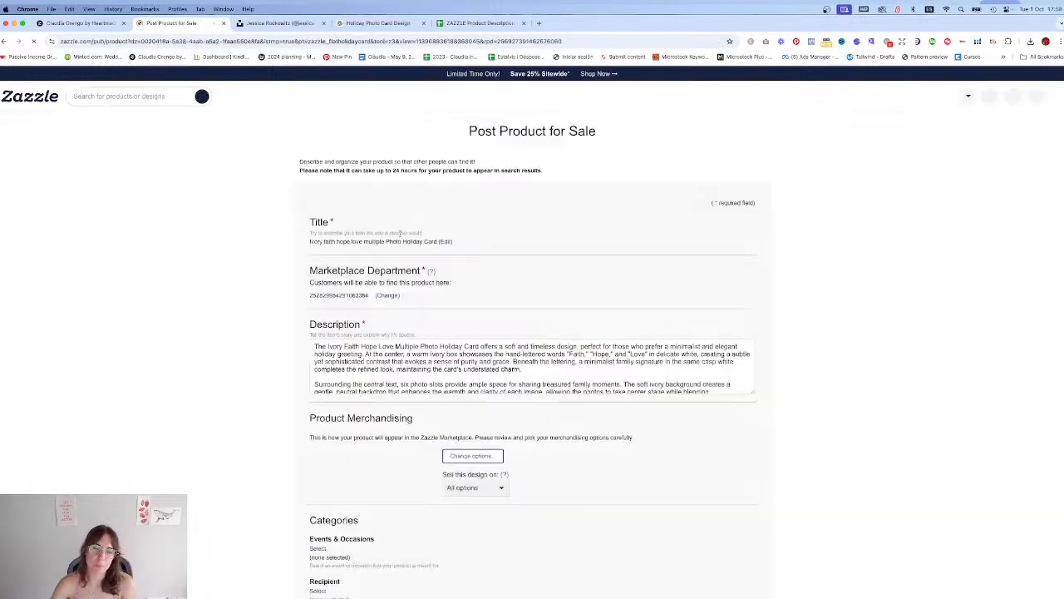
# Step: Replace "Ivory" with "Dusty pink" in the new listing's title
pyautogui.click(443, 242)
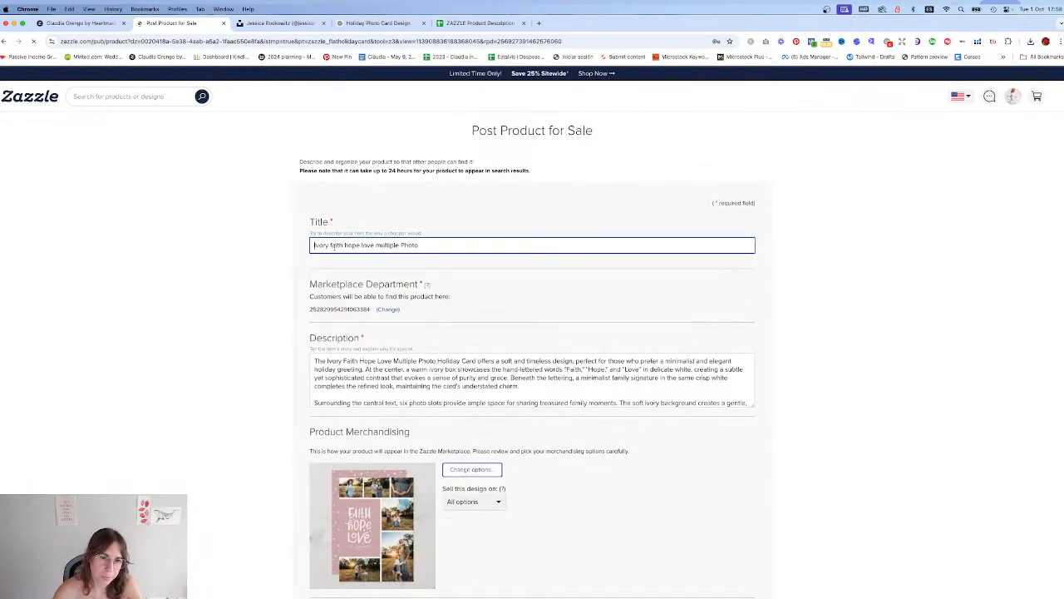
pyautogui.doubleClick(317, 245)
pyautogui.write('Dusty ')
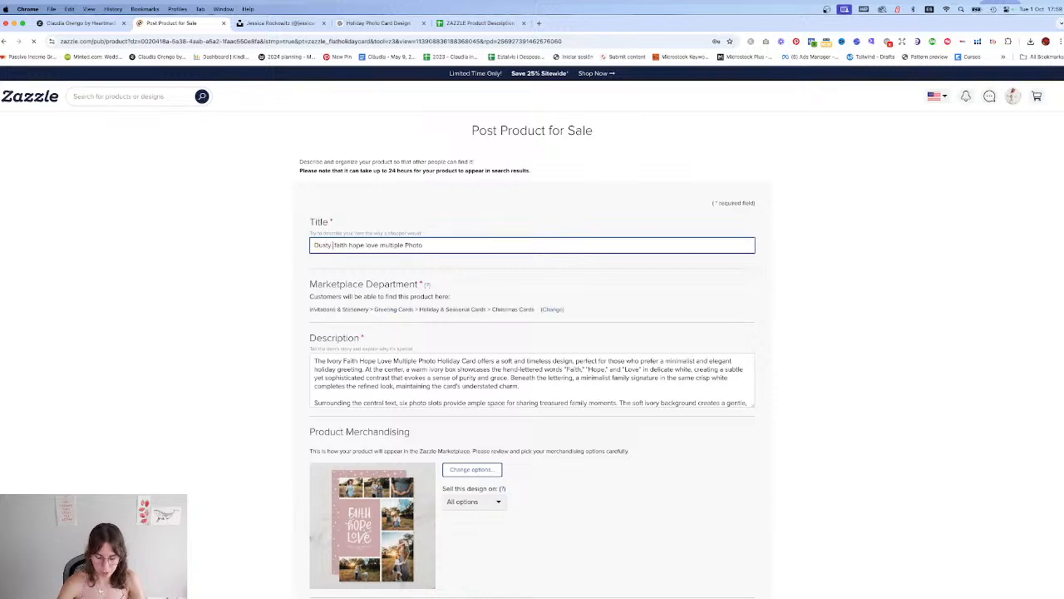
pyautogui.write('pink')
pyautogui.click(382, 358)
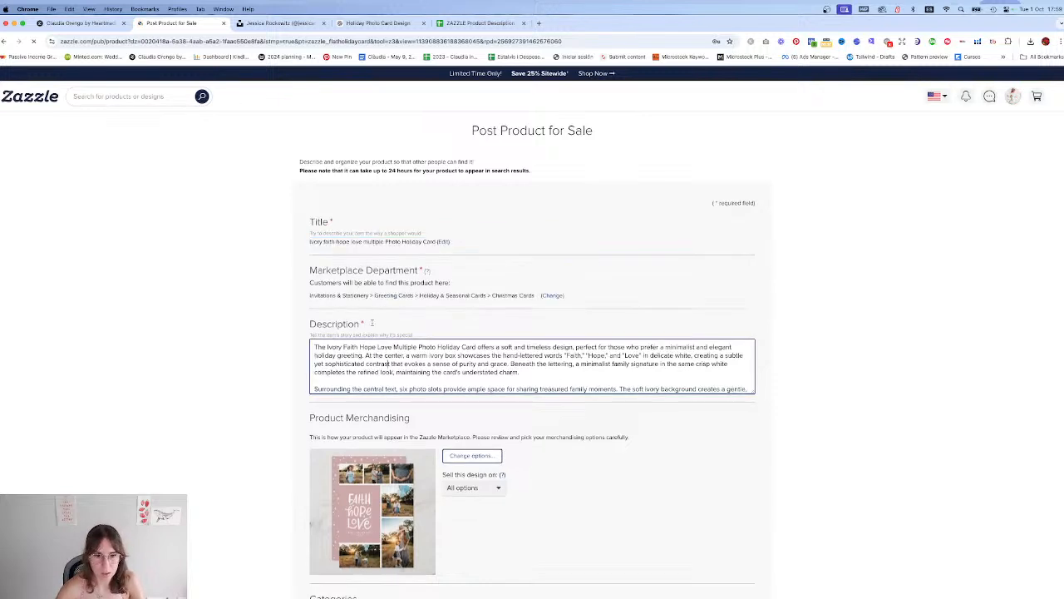
# Step: Copy ChatGPT's dusty pink card description and replace the new Zazzle listing's description with it
pyautogui.click(372, 23)
pyautogui.scroll(-3, 392, 514)
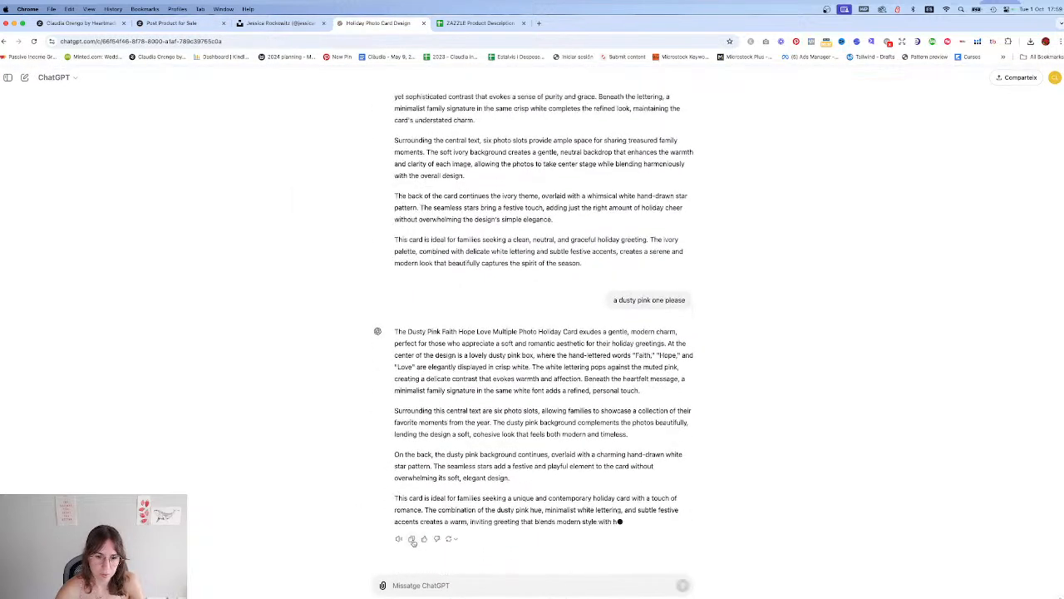
pyautogui.click(411, 538)
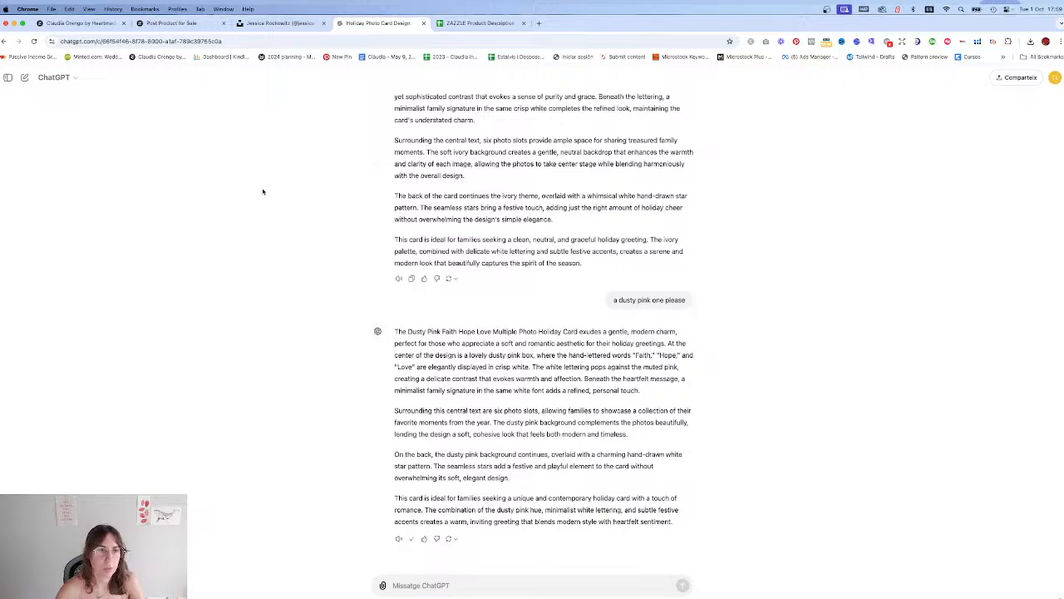
pyautogui.click(171, 22)
pyautogui.click(507, 369)
pyautogui.scroll(-2, 423, 359)
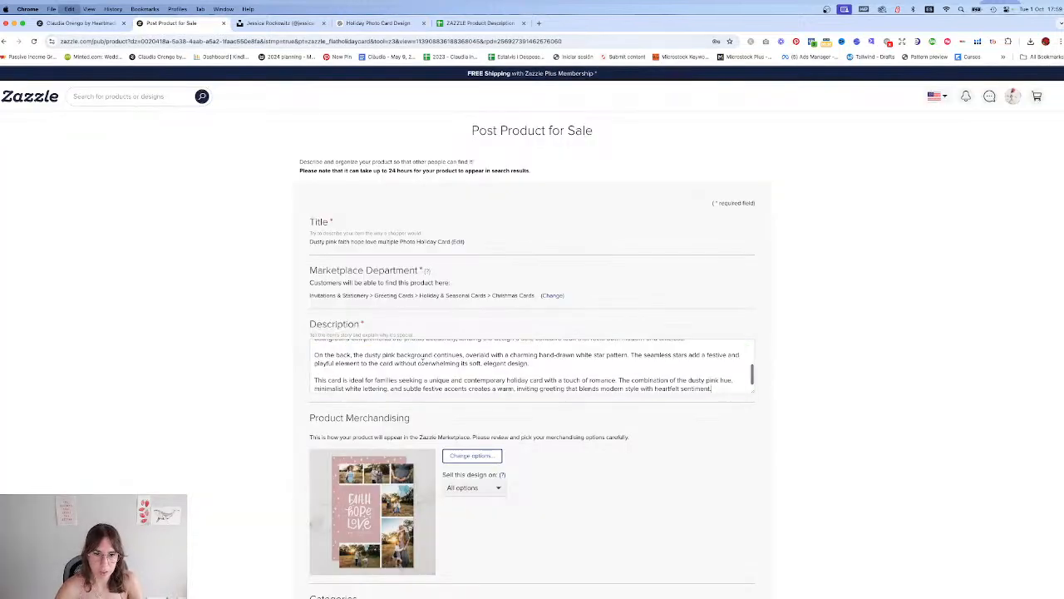
# Step: Replace the listing's beige and ivory tags with "dusty pink" and "light color"
pyautogui.scroll(-10, 283, 360)
pyautogui.scroll(1, 286, 359)
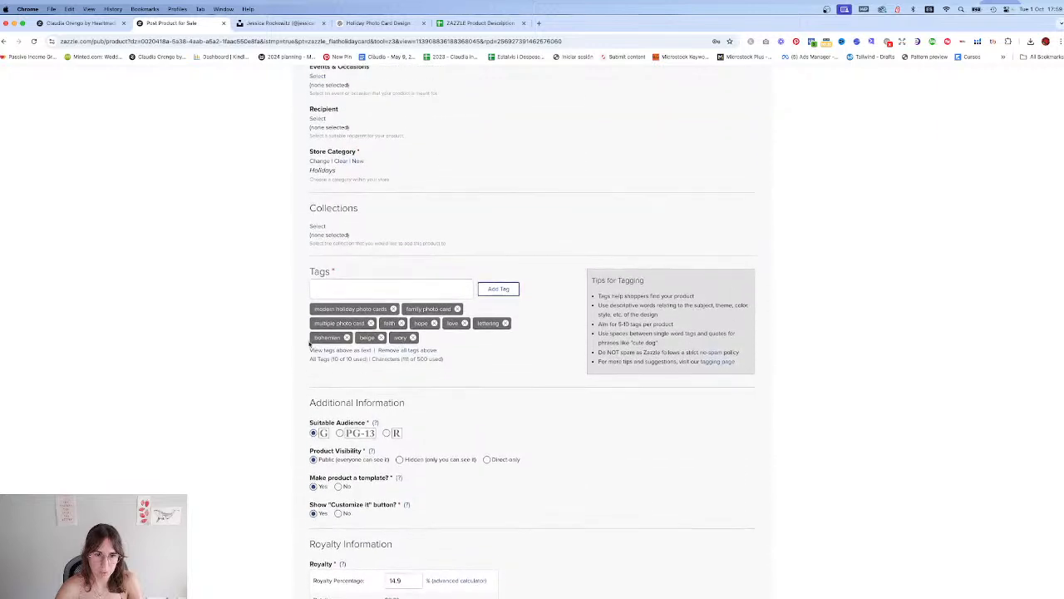
pyautogui.click(381, 337)
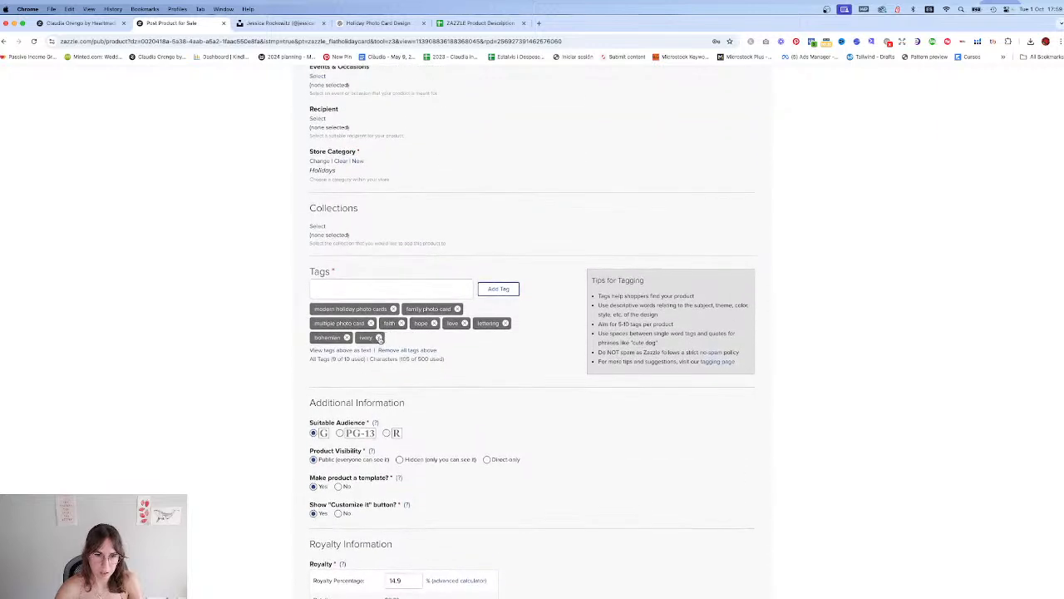
pyautogui.click(380, 338)
pyautogui.click(371, 286)
pyautogui.write('dusty pink,')
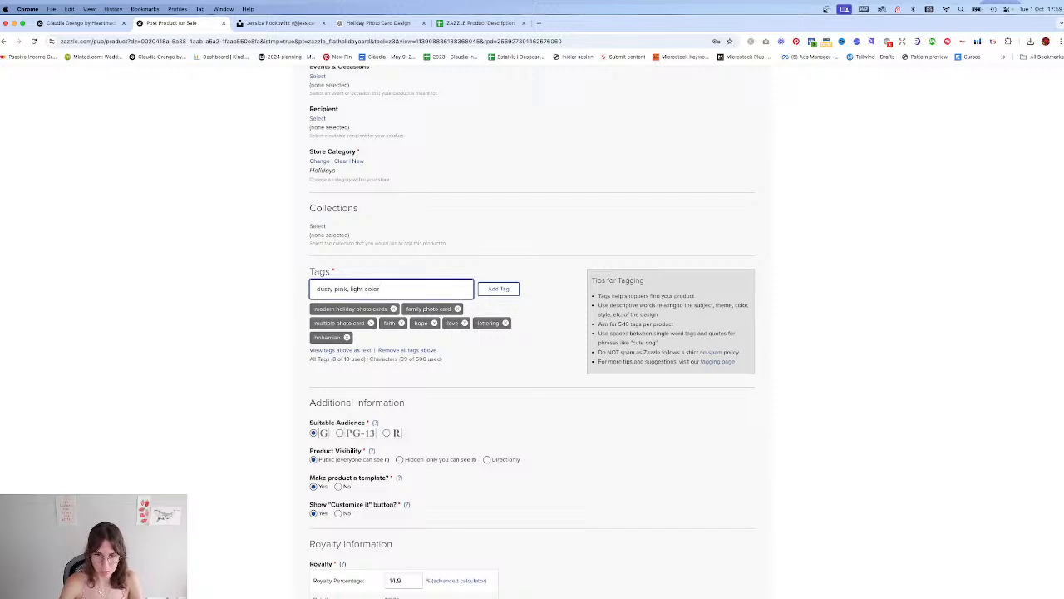
pyautogui.write(' light color')
pyautogui.press('Return')
# Step: Accept the user agreement, post the dusty pink card for sale, and open its product page
pyautogui.scroll(-5, 338, 481)
pyautogui.click(313, 505)
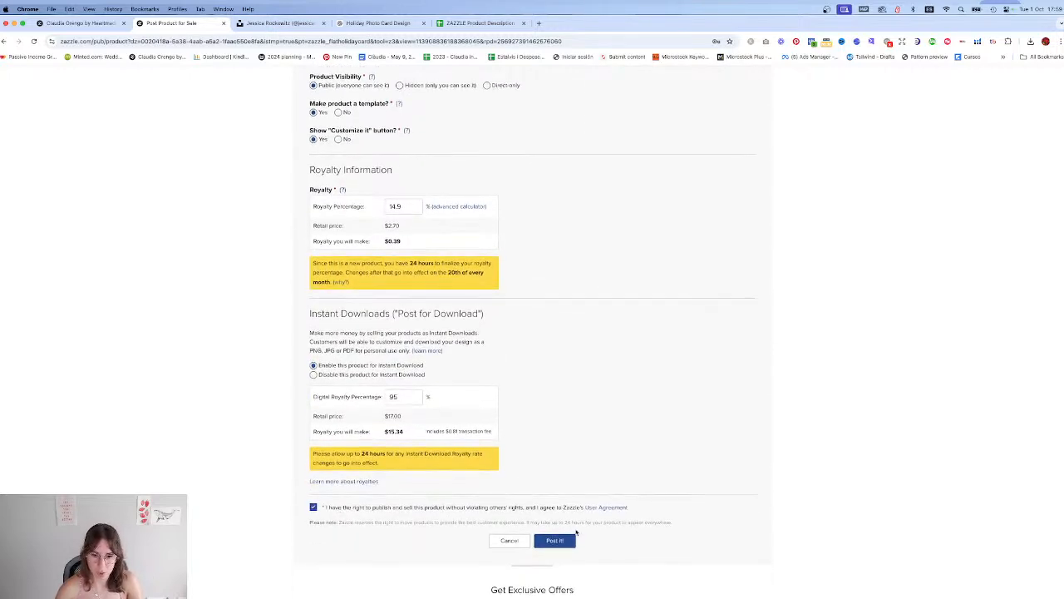
pyautogui.scroll(2, 459, 376)
pyautogui.scroll(8, 458, 376)
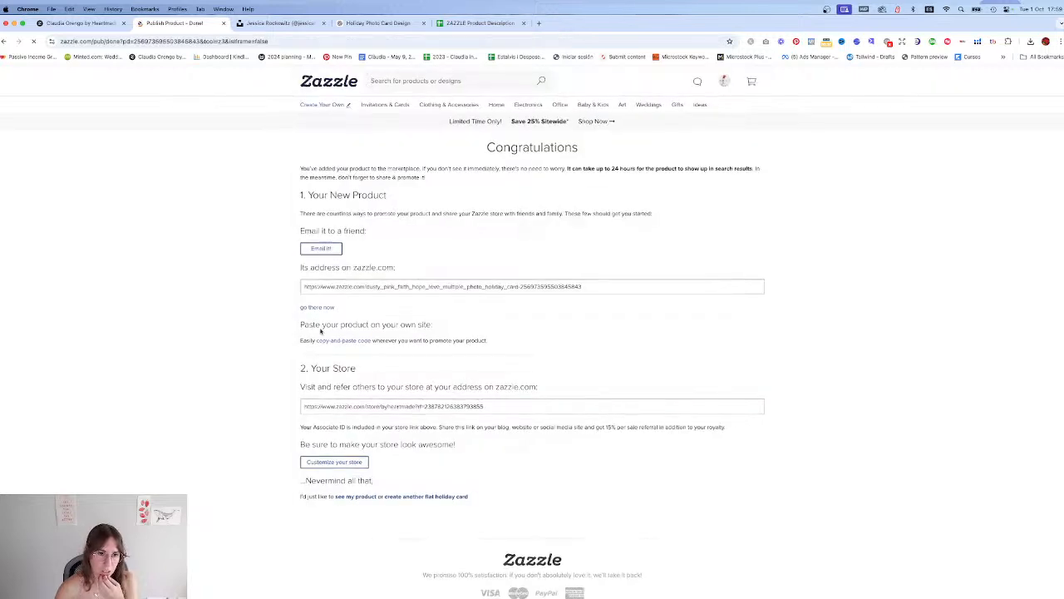
pyautogui.click(317, 308)
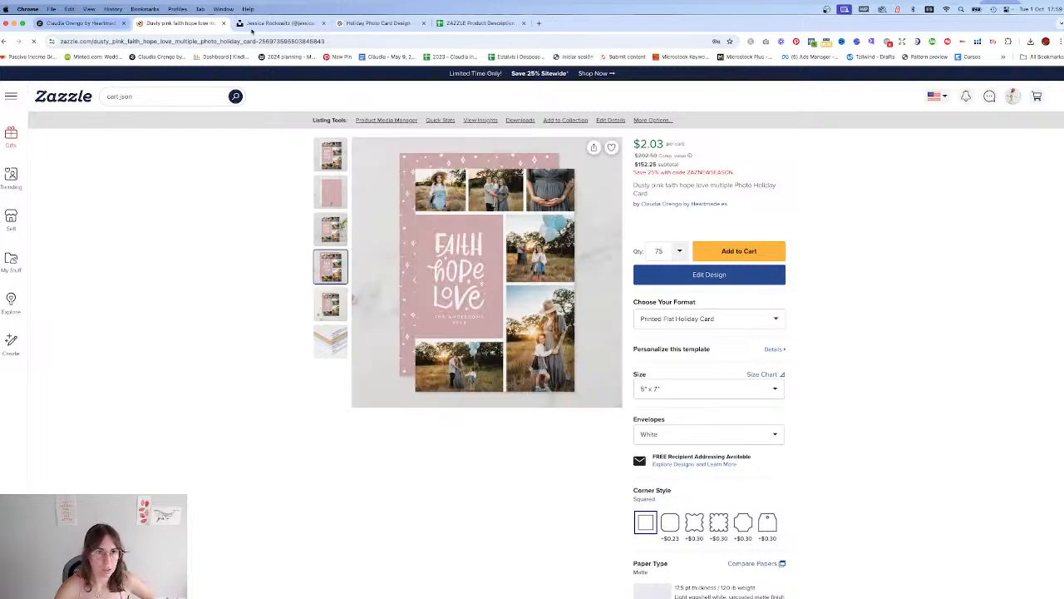
# Step: Refresh the store's product list to check the new cards, and return to the dusty pink card's product page
pyautogui.click(103, 24)
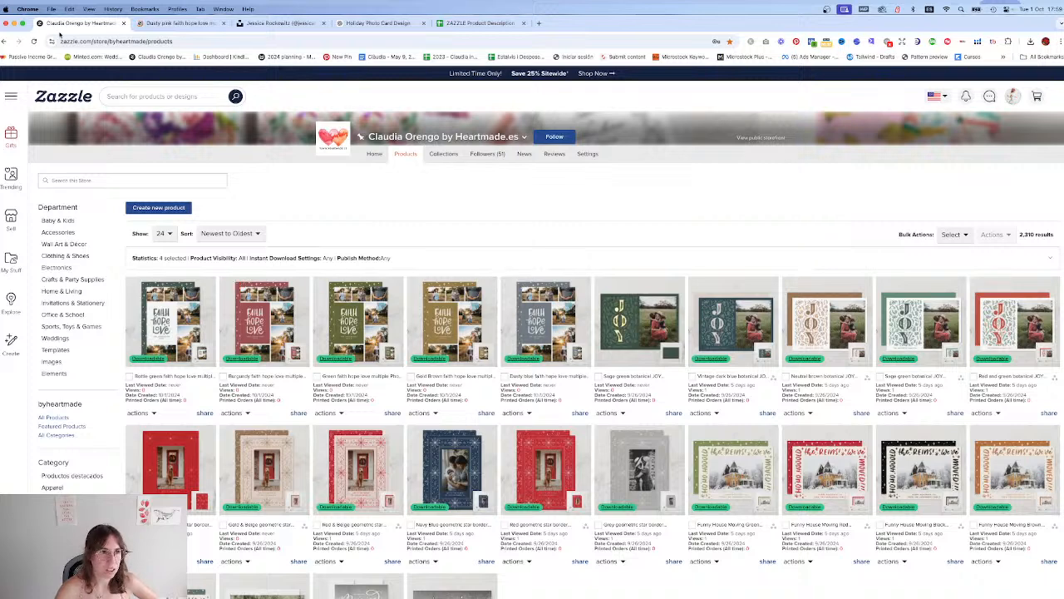
pyautogui.click(33, 42)
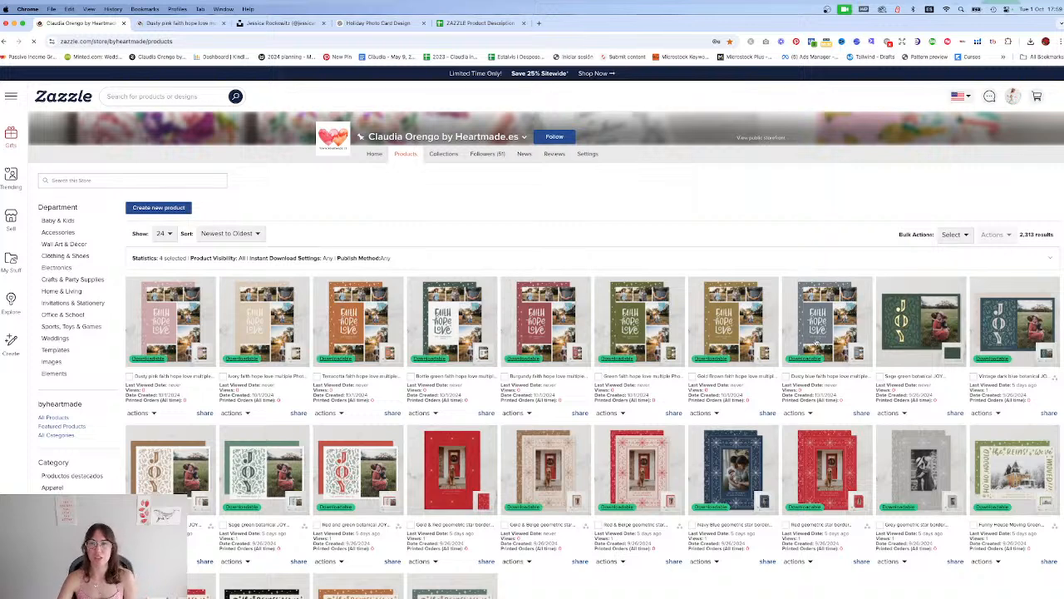
pyautogui.click(192, 25)
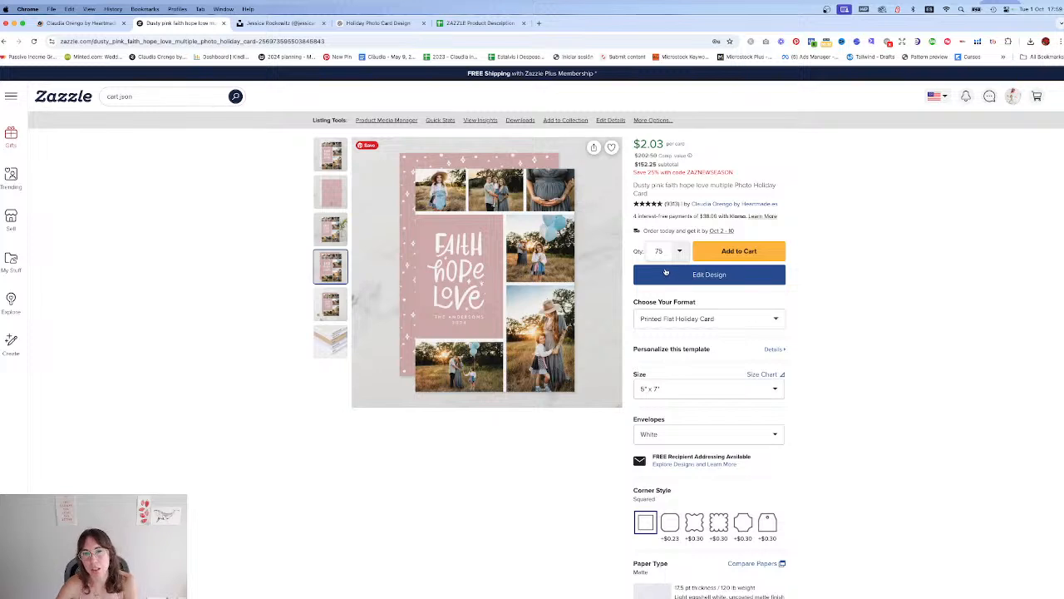
# Step: Open the dusty pink card's design for editing and fill the central rectangle with light blue sampled from the balloons in the photo
pyautogui.click(665, 273)
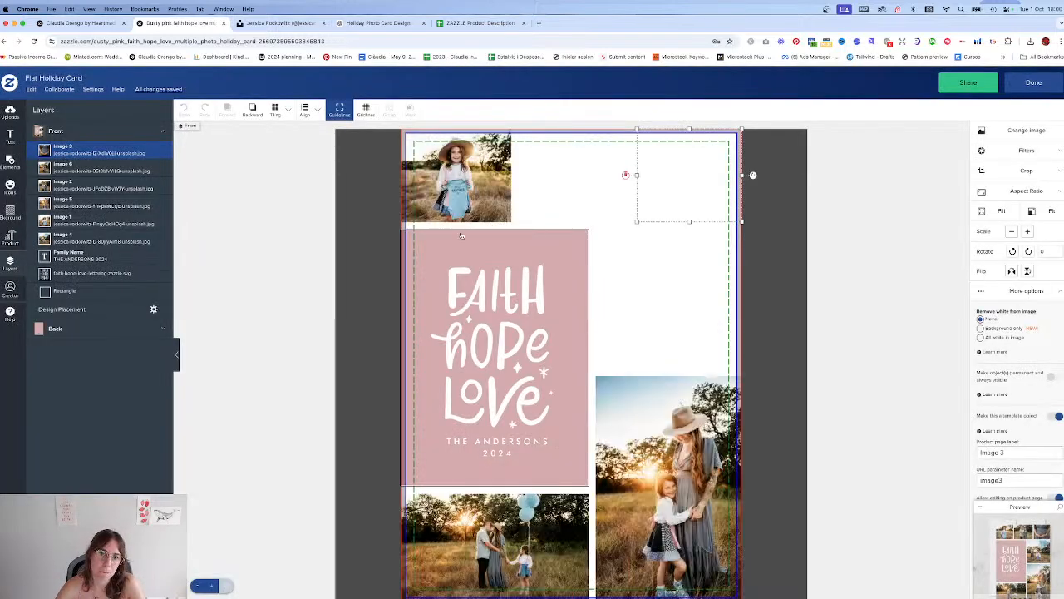
pyautogui.click(461, 236)
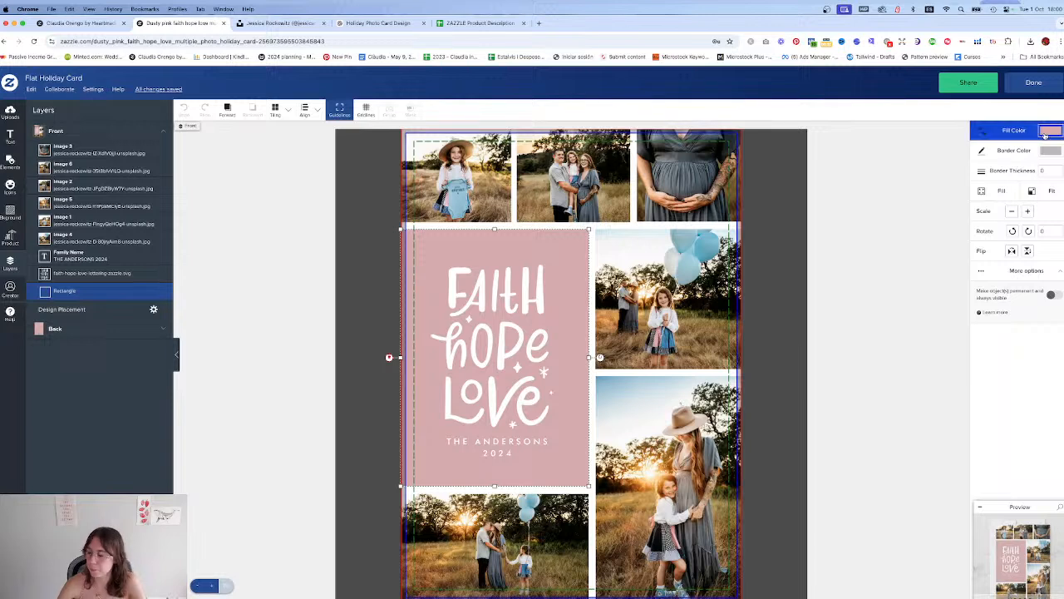
pyautogui.click(1047, 132)
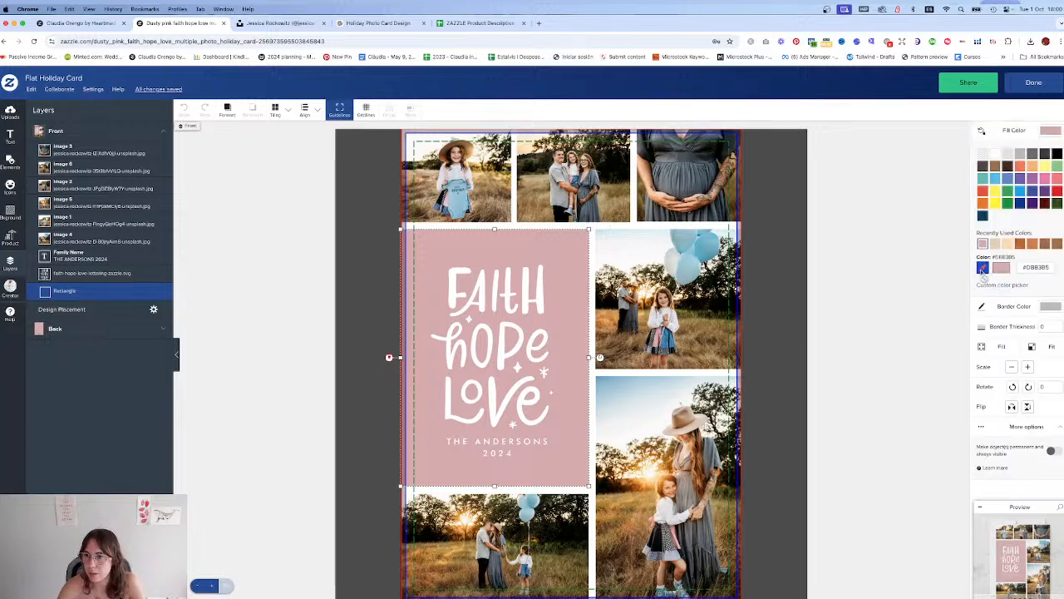
pyautogui.click(982, 268)
pyautogui.click(689, 260)
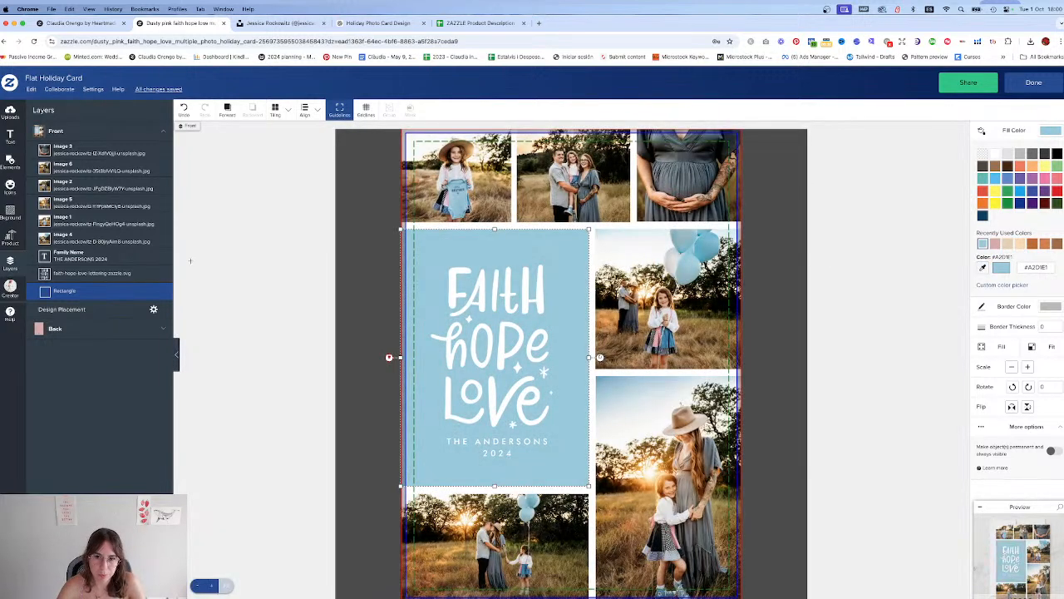
# Step: Set the card back's background to the same recently used light blue and finish editing the design
pyautogui.click(83, 331)
pyautogui.click(10, 212)
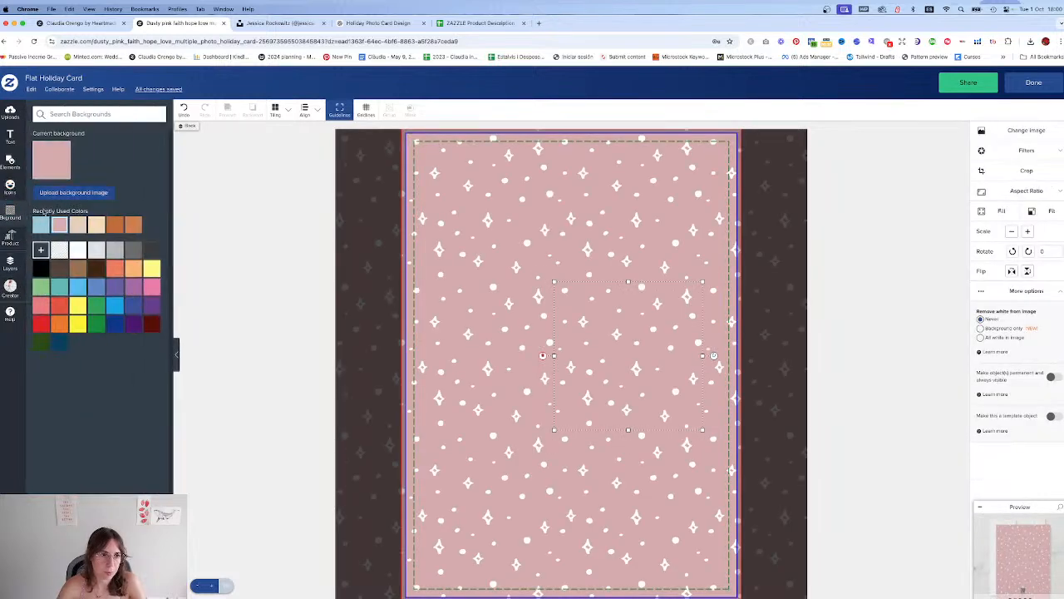
pyautogui.click(40, 224)
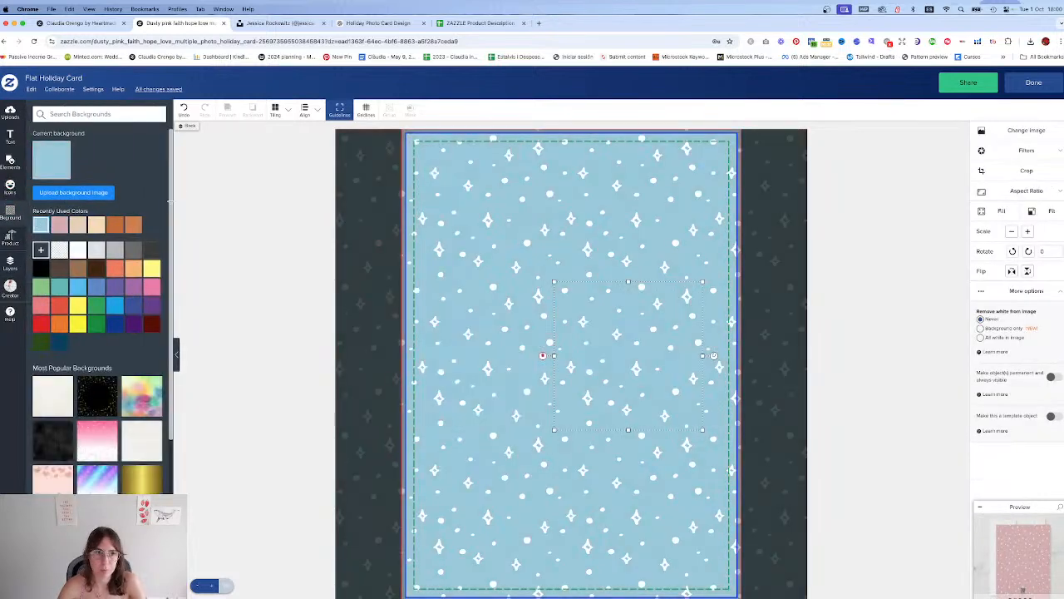
pyautogui.click(1034, 82)
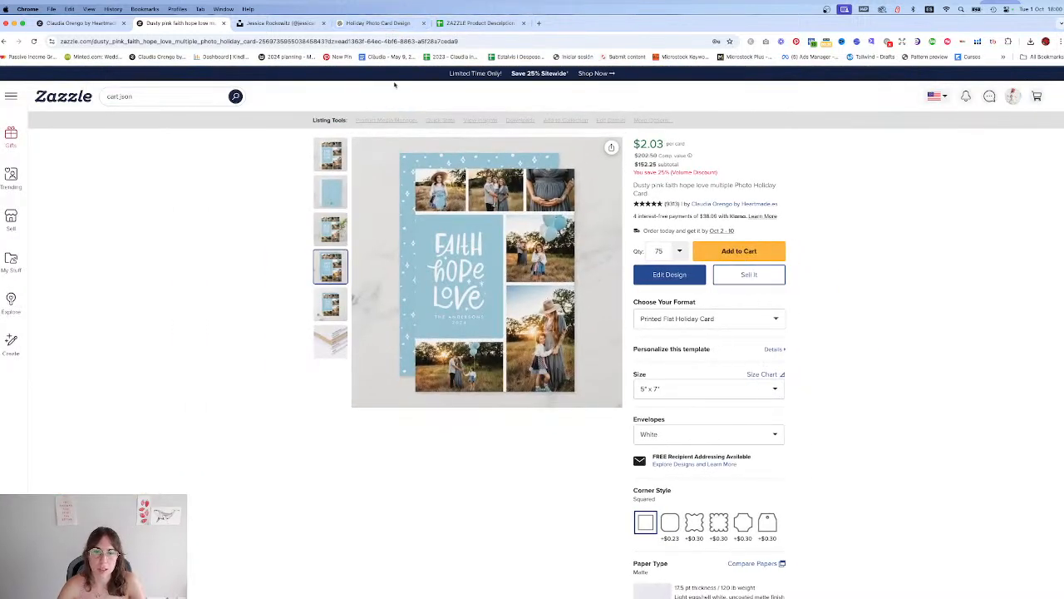
# Step: Switch to the ChatGPT conversation and request another card description with "and a sky blue one"
pyautogui.click(379, 22)
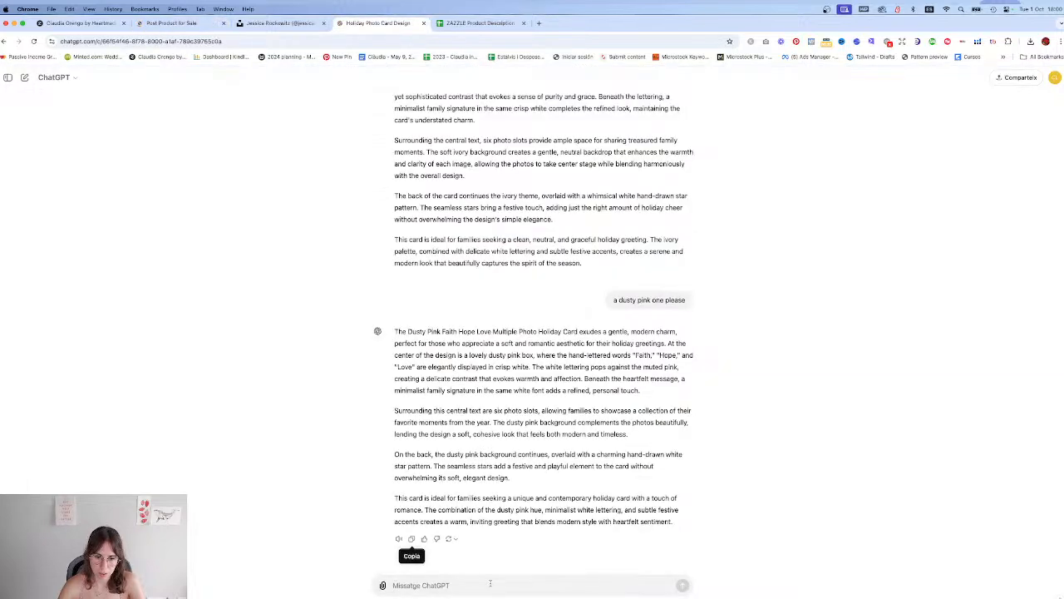
pyautogui.click(491, 584)
pyautogui.write('and')
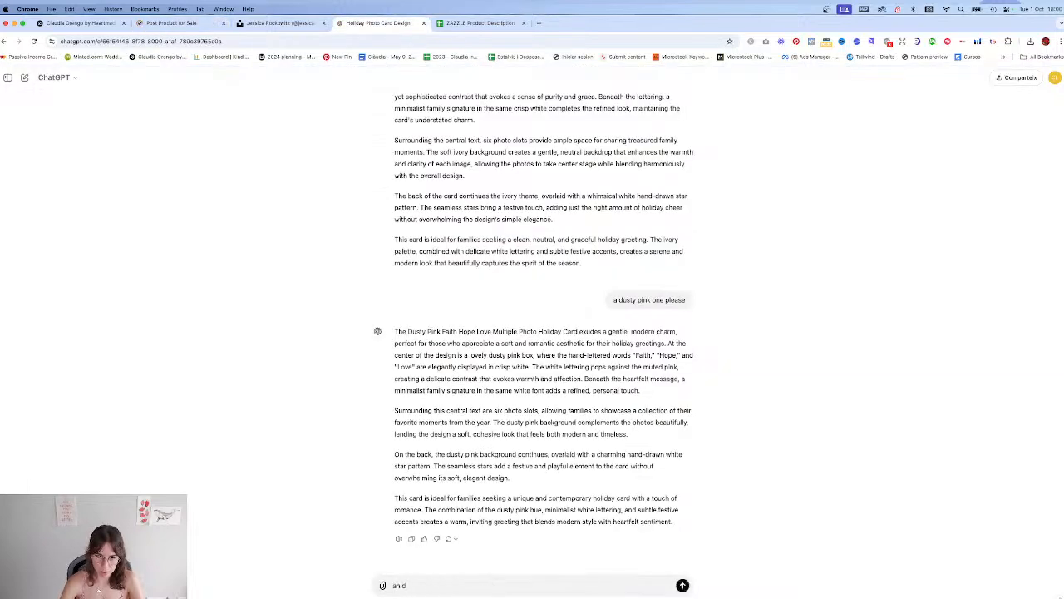
pyautogui.write(' a sky blue one')
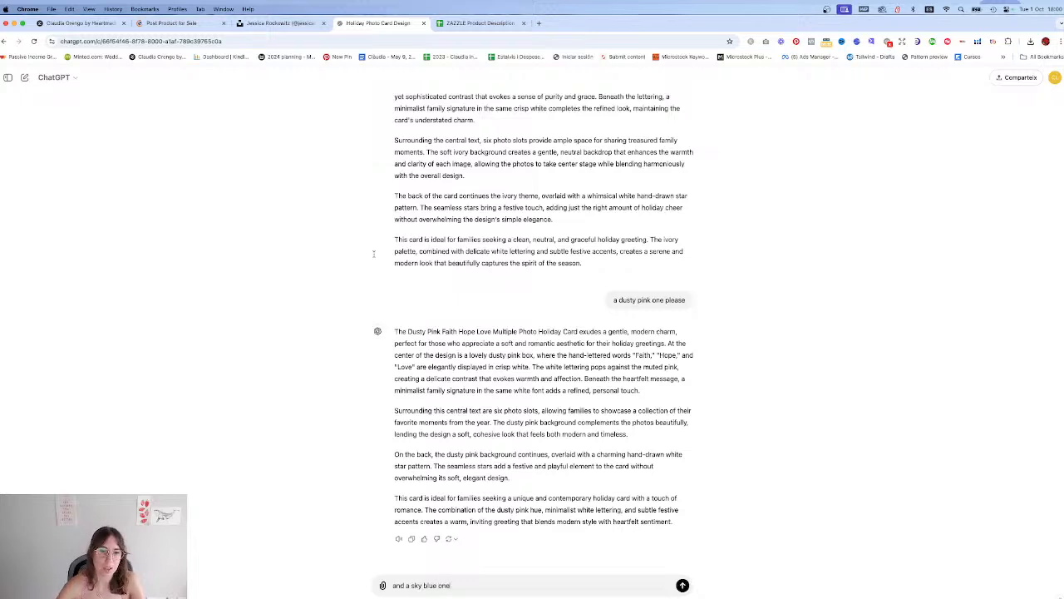
pyautogui.press('Return')
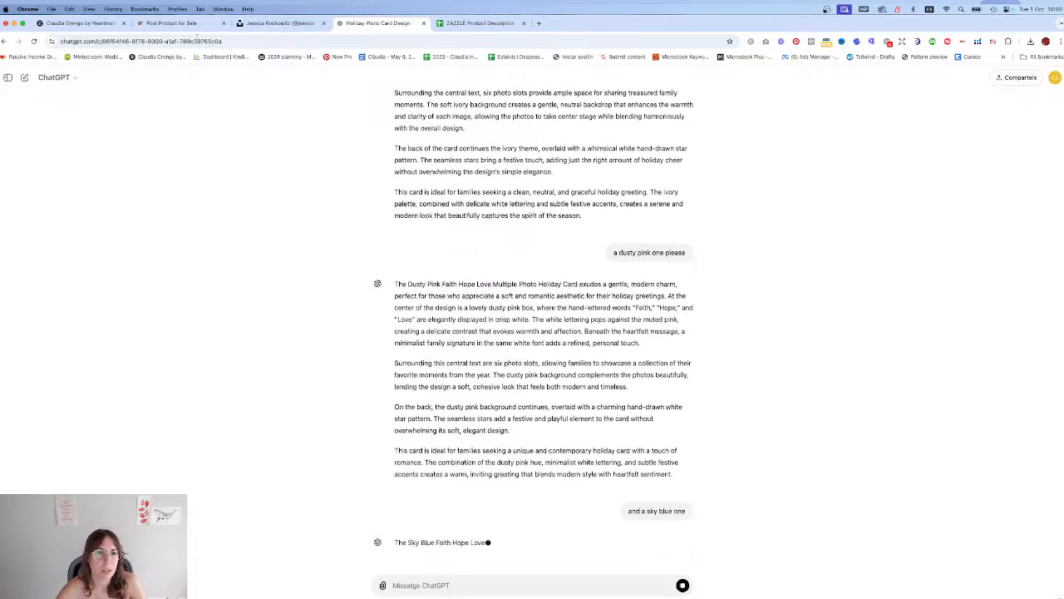
# Step: Return to the Zazzle listing form and replace "Dusty pink" with "Light blue" in the title
pyautogui.press('super+2')
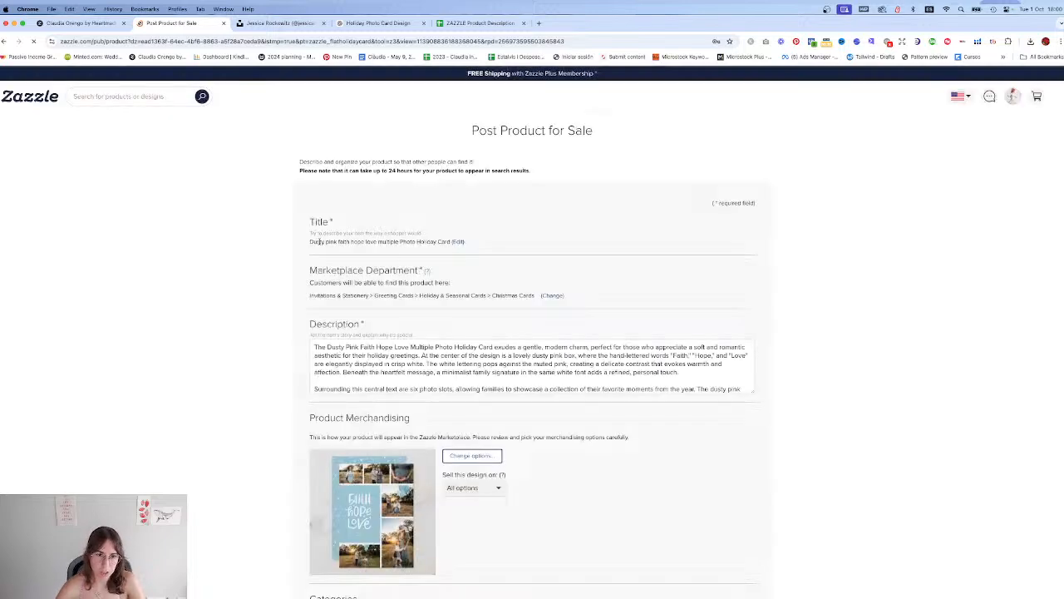
pyautogui.click(459, 242)
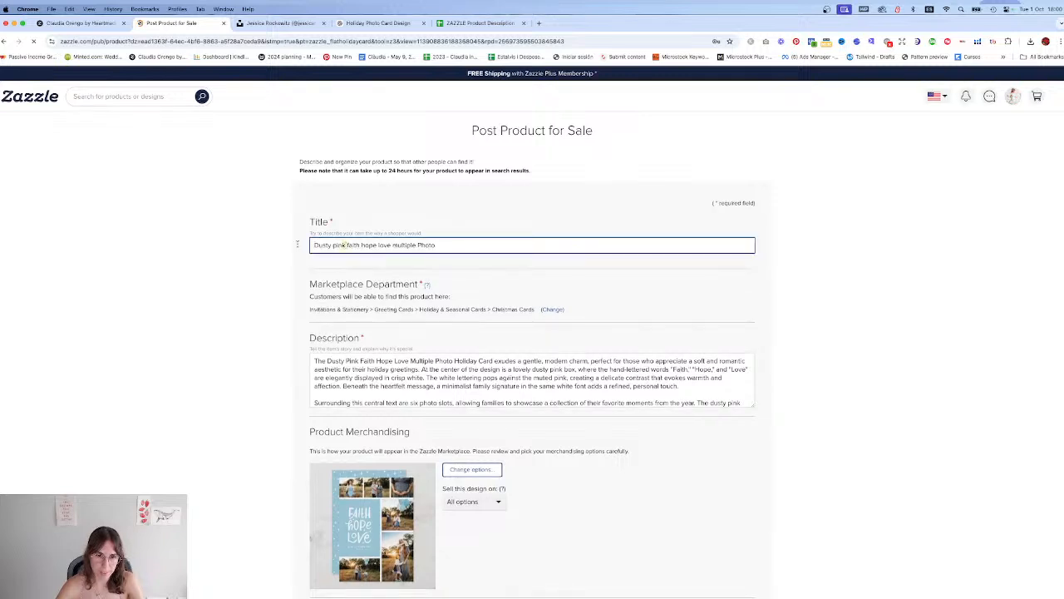
pyautogui.moveTo(344, 245); pyautogui.dragTo(315, 244)
pyautogui.write('Light blue')
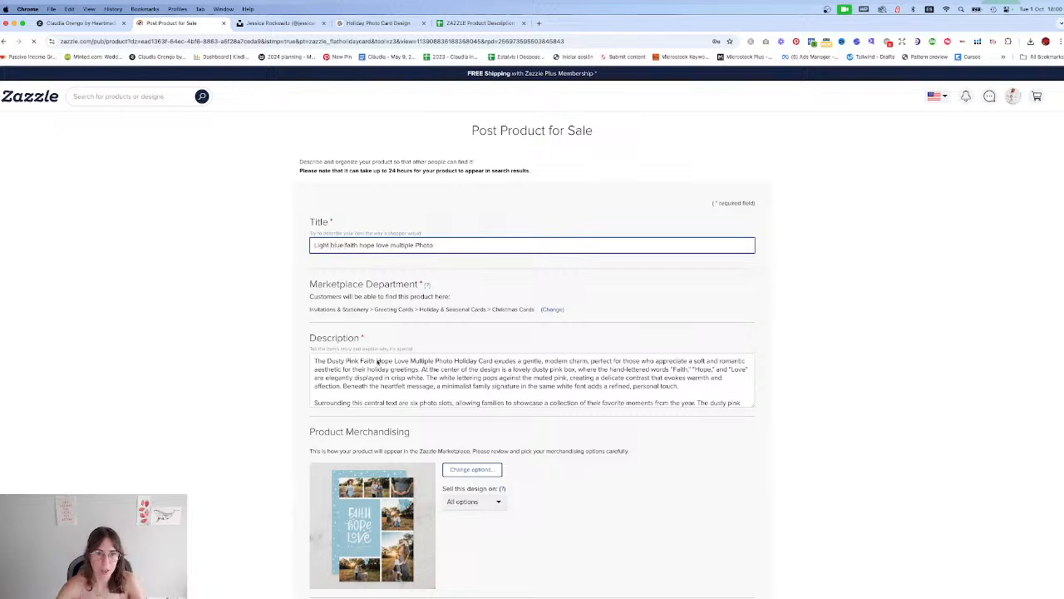
pyautogui.click(373, 351)
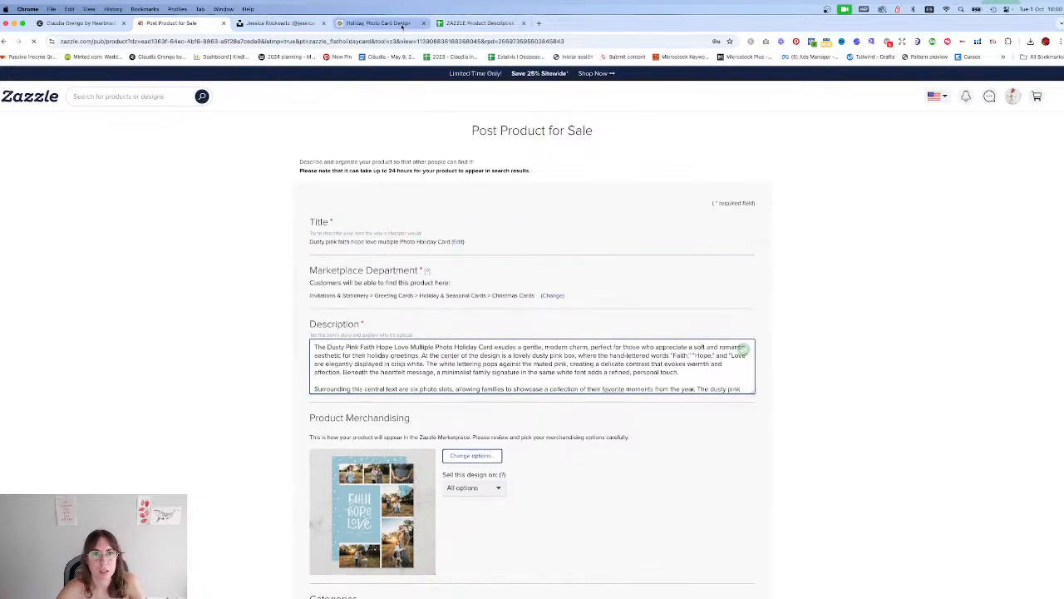
# Step: Replace the listing's description with ChatGPT's sky blue card description, leaving the marketplace department as is
pyautogui.click(402, 23)
pyautogui.scroll(-2, 474, 353)
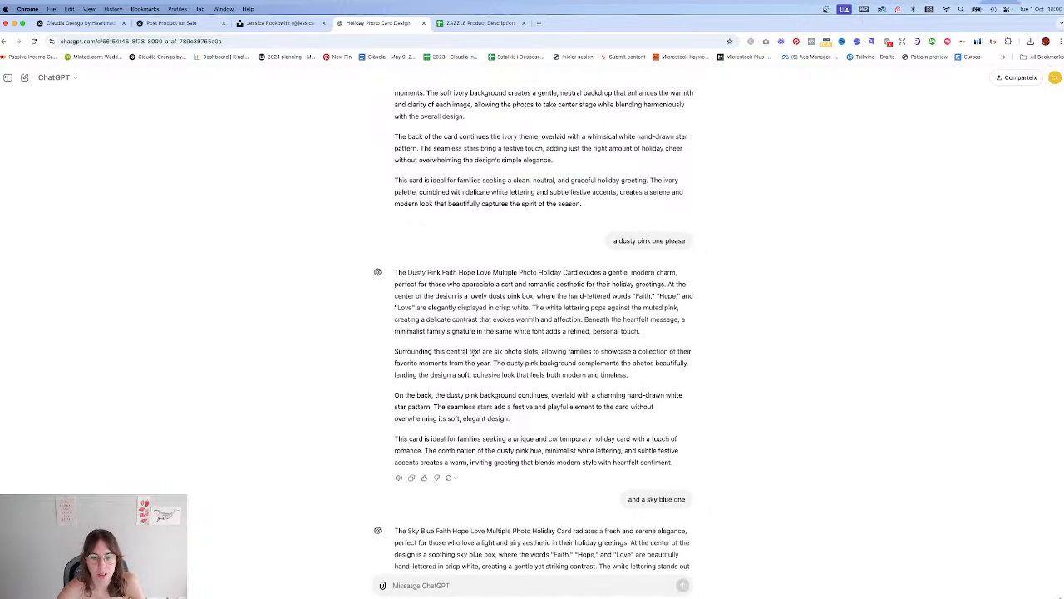
pyautogui.scroll(-5, 473, 353)
pyautogui.click(413, 540)
pyautogui.click(170, 24)
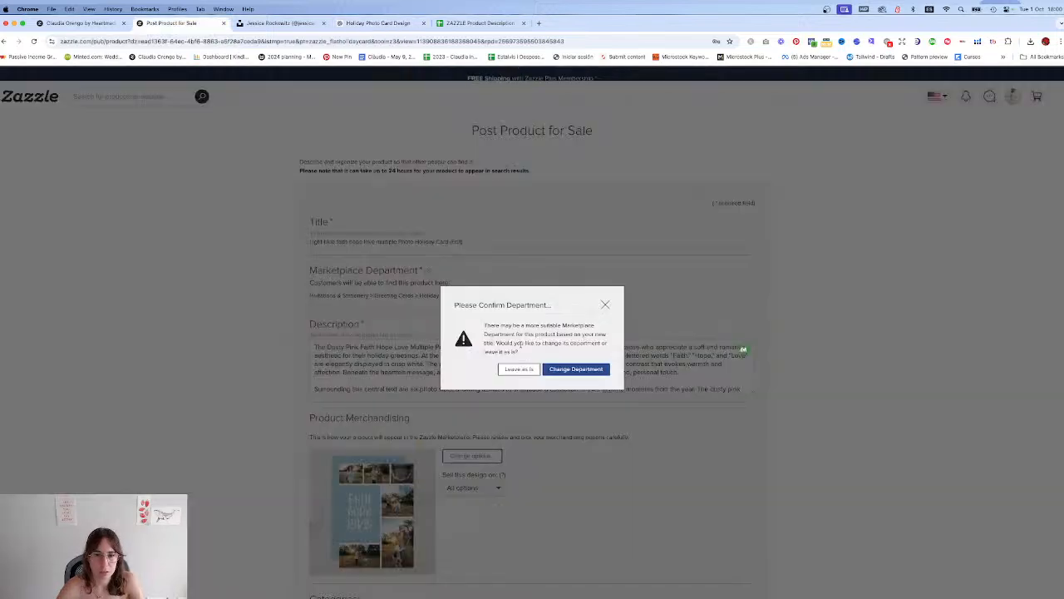
pyautogui.click(520, 370)
pyautogui.click(415, 356)
pyautogui.press('super+a')
pyautogui.press('super+v')
# Step: Set the listing's event category to Holidays > Christmas and its recipient to For Anyone
pyautogui.scroll(-5, 413, 356)
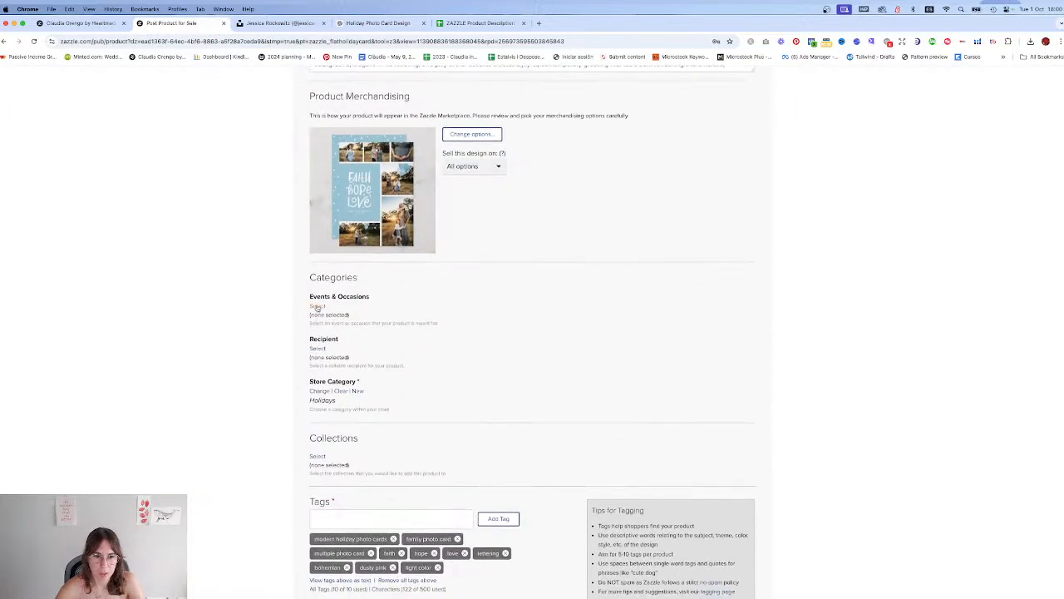
pyautogui.click(317, 307)
pyautogui.click(396, 302)
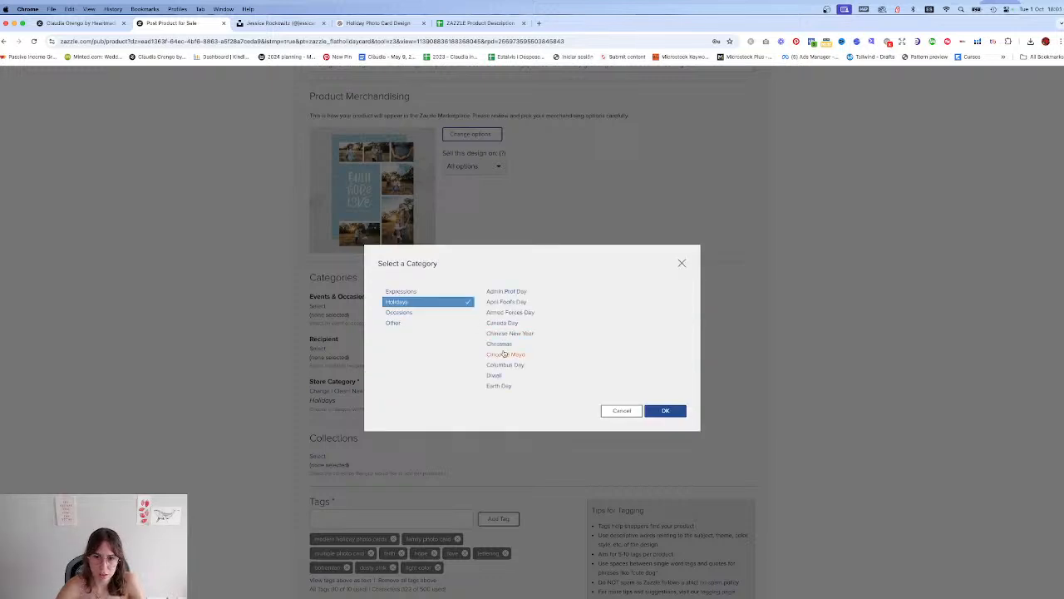
pyautogui.click(499, 344)
pyautogui.click(666, 411)
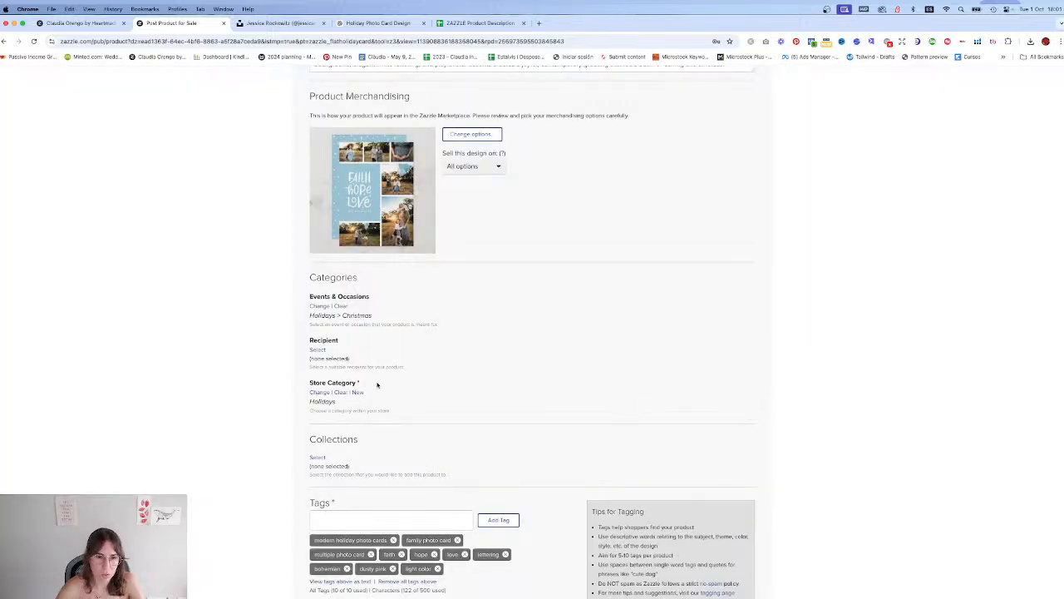
pyautogui.click(316, 350)
pyautogui.click(408, 292)
pyautogui.click(672, 412)
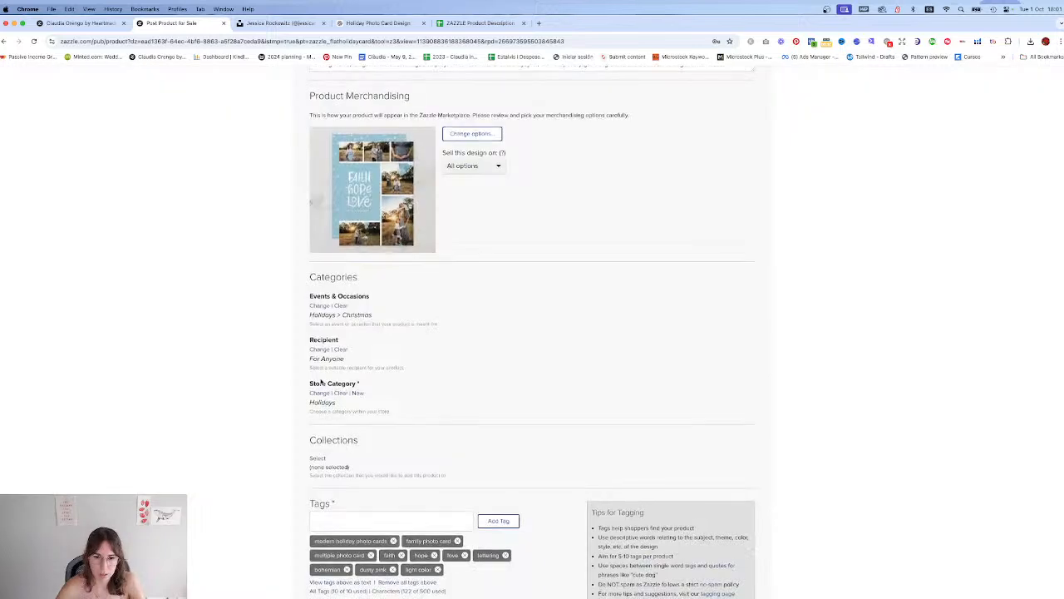
# Step: Replace the "dusty pink" and "bohemian" tags with "blue" and "6 photo cards"
pyautogui.scroll(-5, 321, 381)
pyautogui.click(392, 353)
pyautogui.click(376, 307)
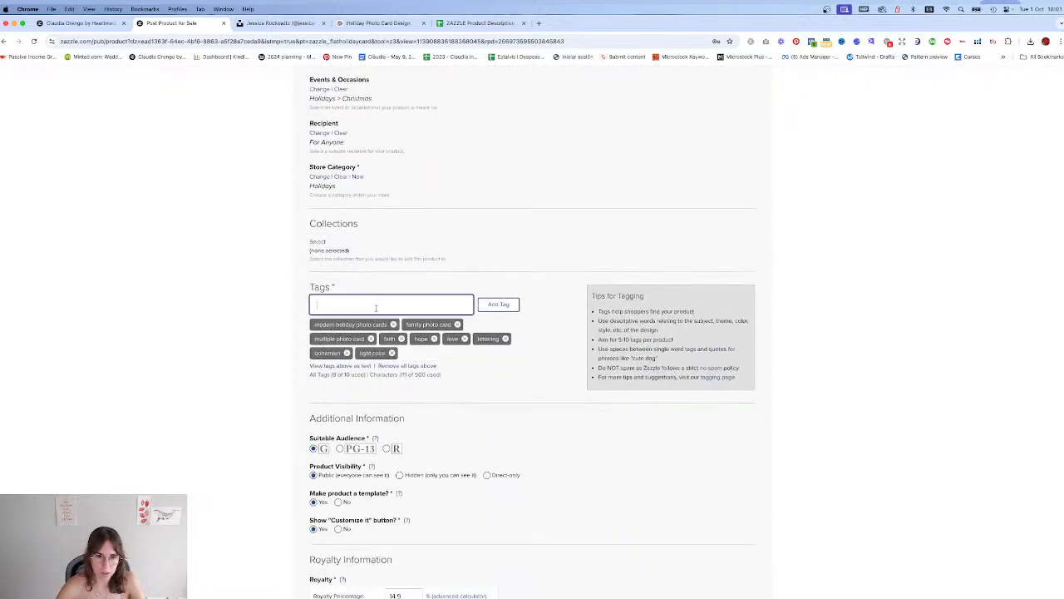
pyautogui.write('blue')
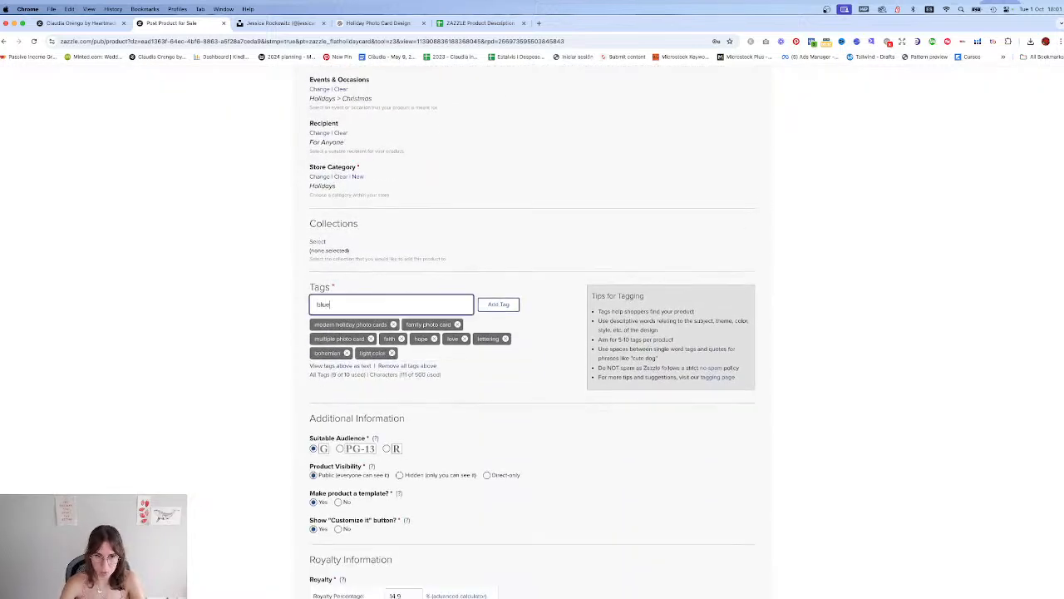
pyautogui.press('Return')
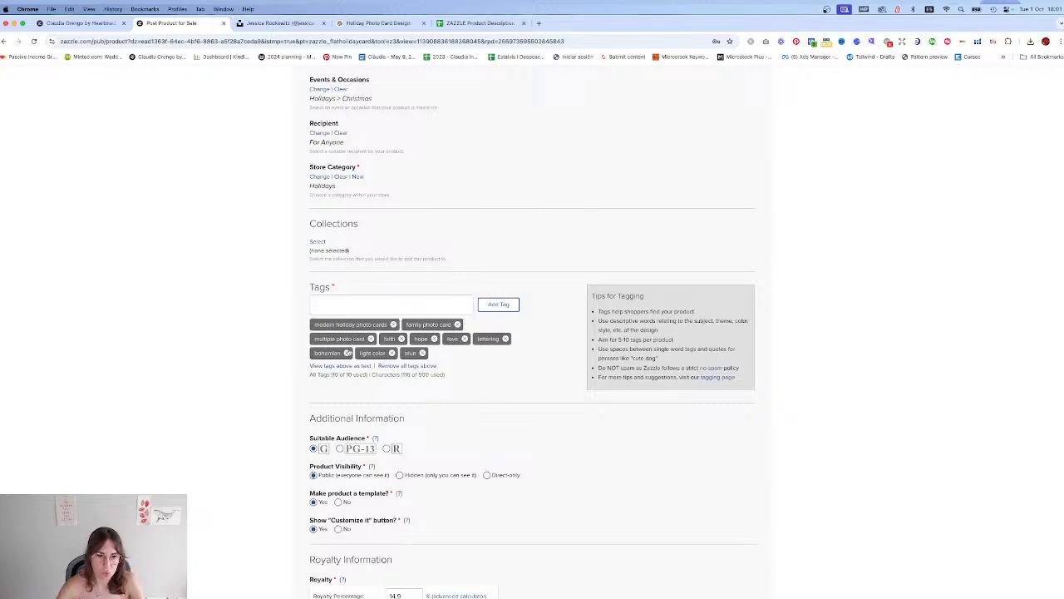
pyautogui.click(348, 352)
pyautogui.click(352, 299)
pyautogui.write('6 photo cards')
pyautogui.press('Return')
# Step: Accept the user agreement and post the light blue card for sale
pyautogui.scroll(-6, 351, 306)
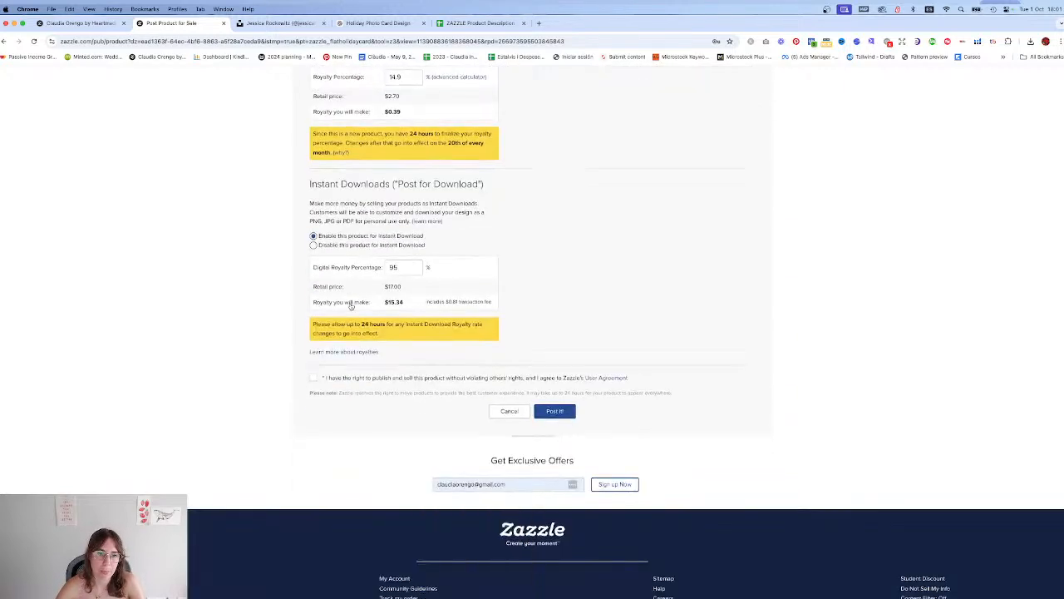
pyautogui.click(338, 379)
pyautogui.click(553, 411)
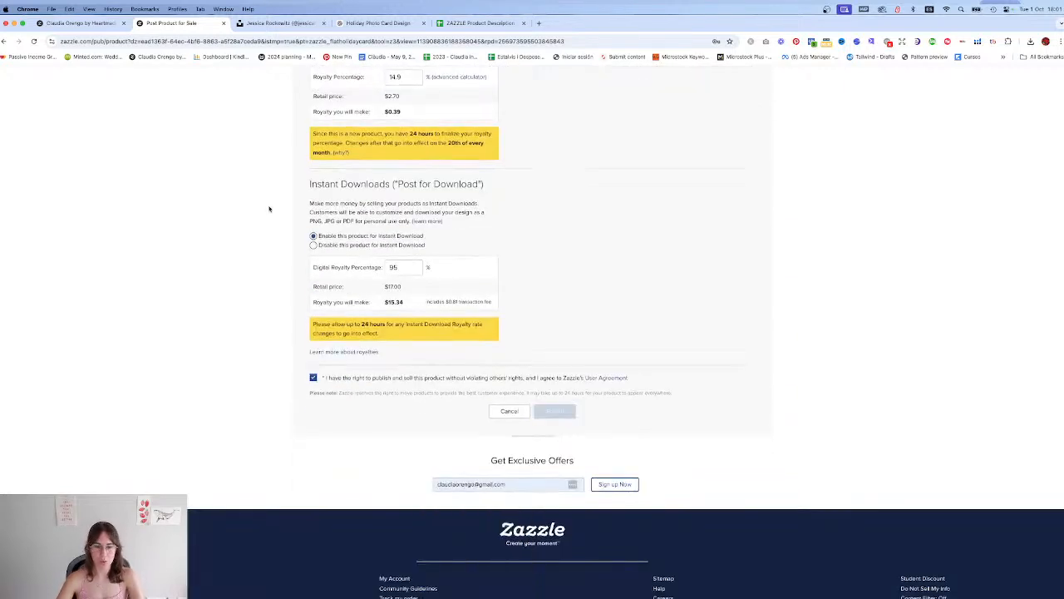
# Step: Return to the store's product list and select all nine faith hope love card color variations, from light blue to dusty blue
pyautogui.click(122, 23)
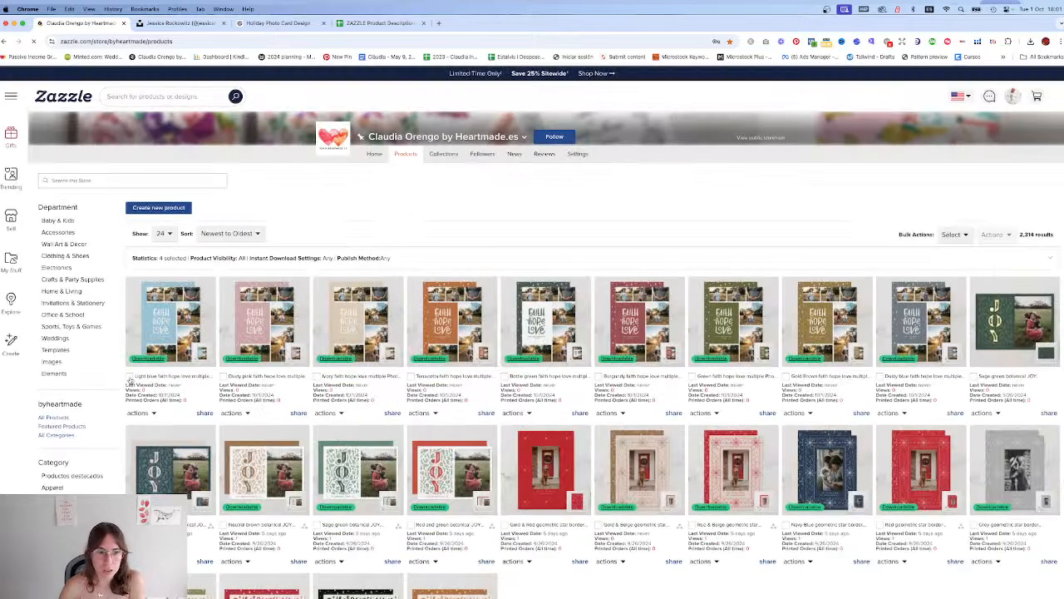
pyautogui.click(129, 377)
pyautogui.click(223, 377)
pyautogui.click(317, 377)
pyautogui.scroll(-1, 365, 376)
pyautogui.click(410, 369)
pyautogui.click(504, 368)
pyautogui.click(598, 369)
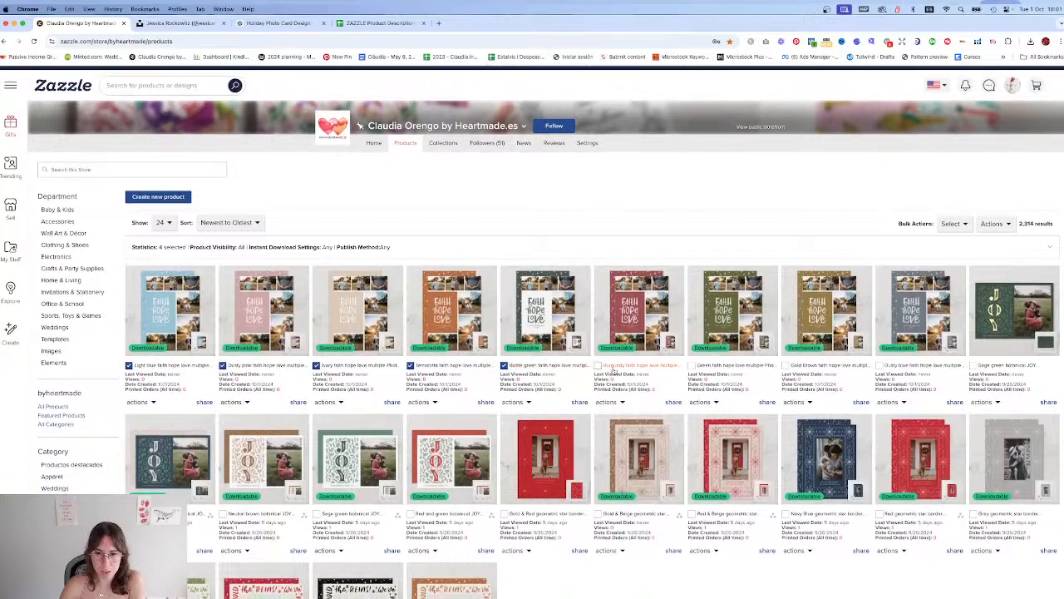
pyautogui.click(691, 369)
pyautogui.click(785, 368)
pyautogui.scroll(-1, 785, 369)
pyautogui.click(880, 362)
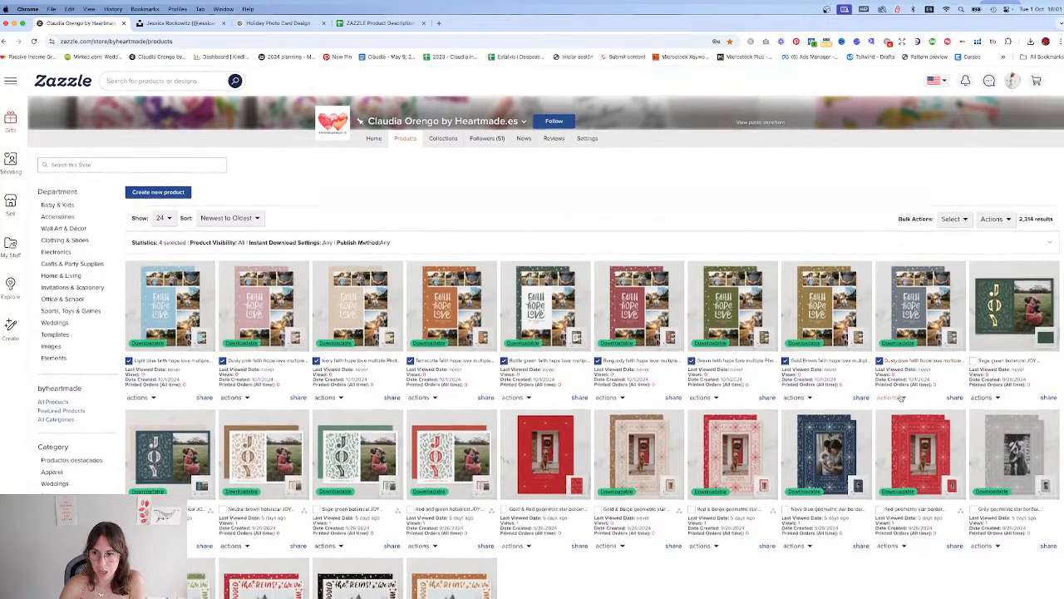
# Step: Submit a design theme grouping request for the selected cards with the comment "colorways"
pyautogui.click(889, 398)
pyautogui.scroll(-3, 902, 492)
pyautogui.click(902, 488)
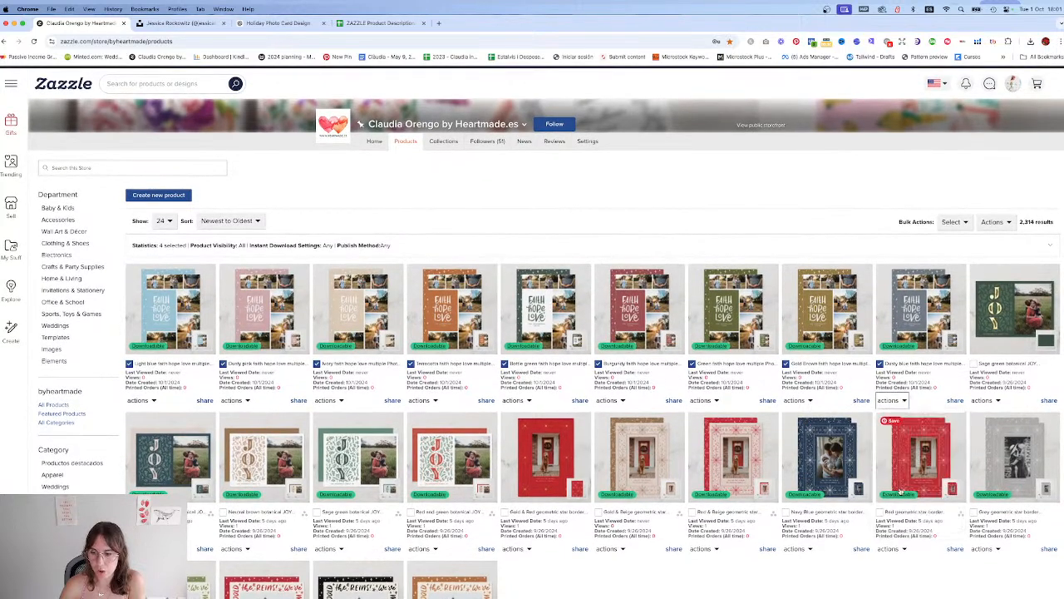
pyautogui.write('colorways')
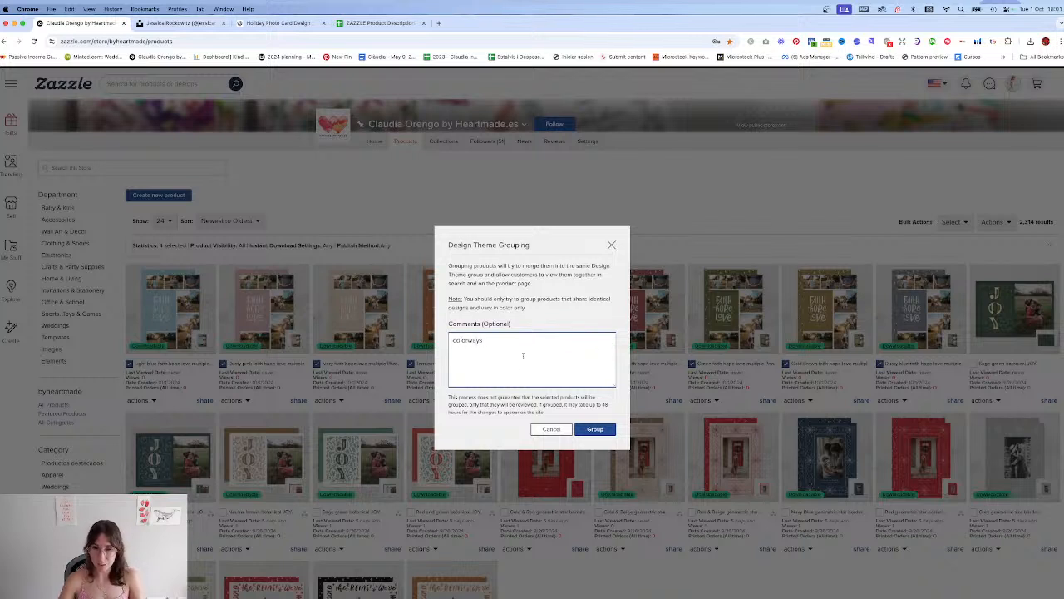
pyautogui.click(585, 430)
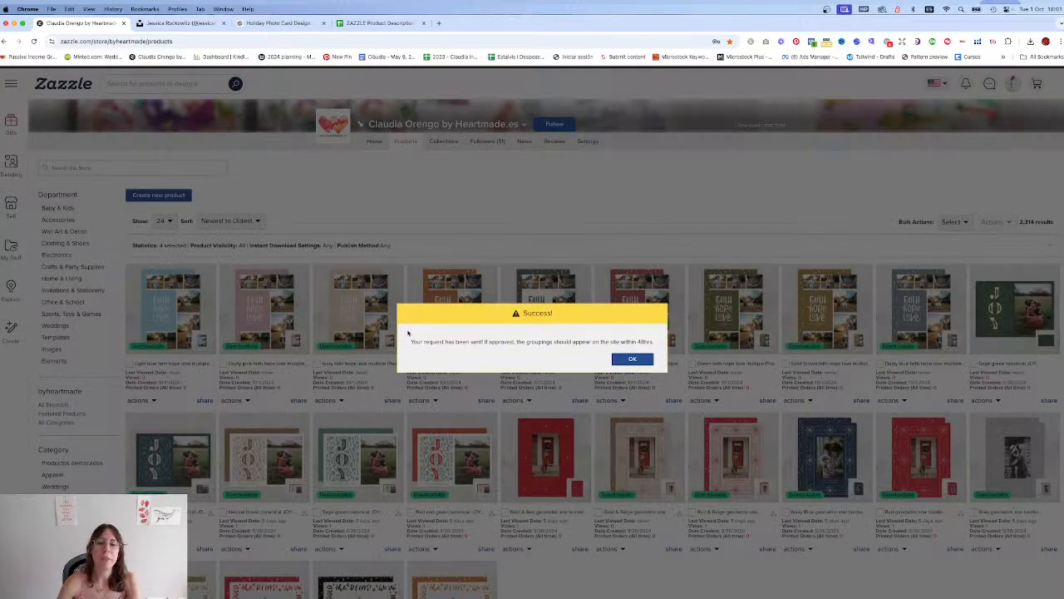
# Step: Close the grouping request message, open the Gold & Beige geometric star border card's product page and preview its red design theme variation
pyautogui.click(632, 360)
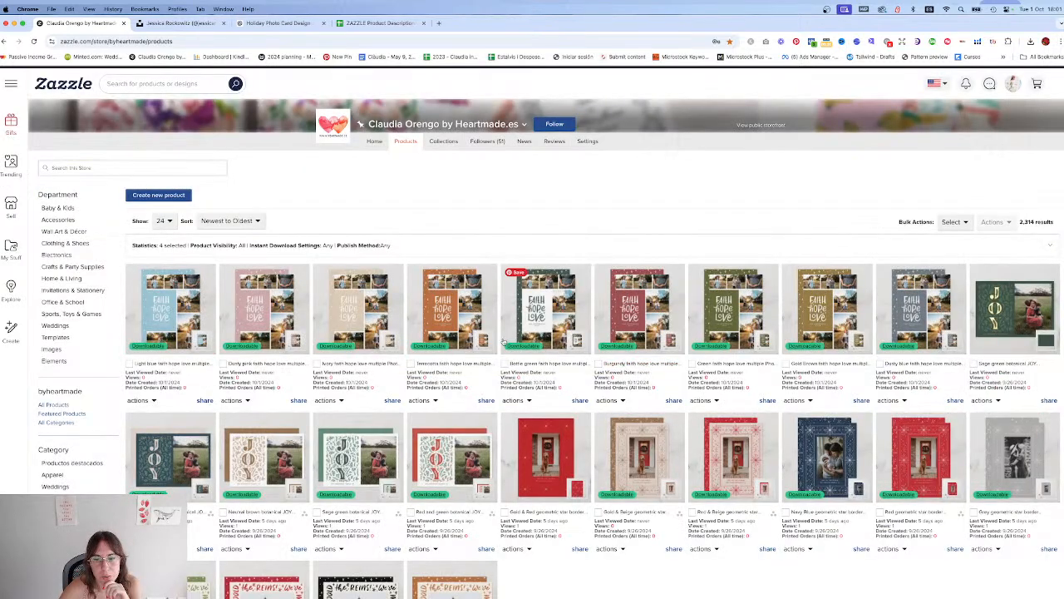
pyautogui.scroll(-1, 649, 466)
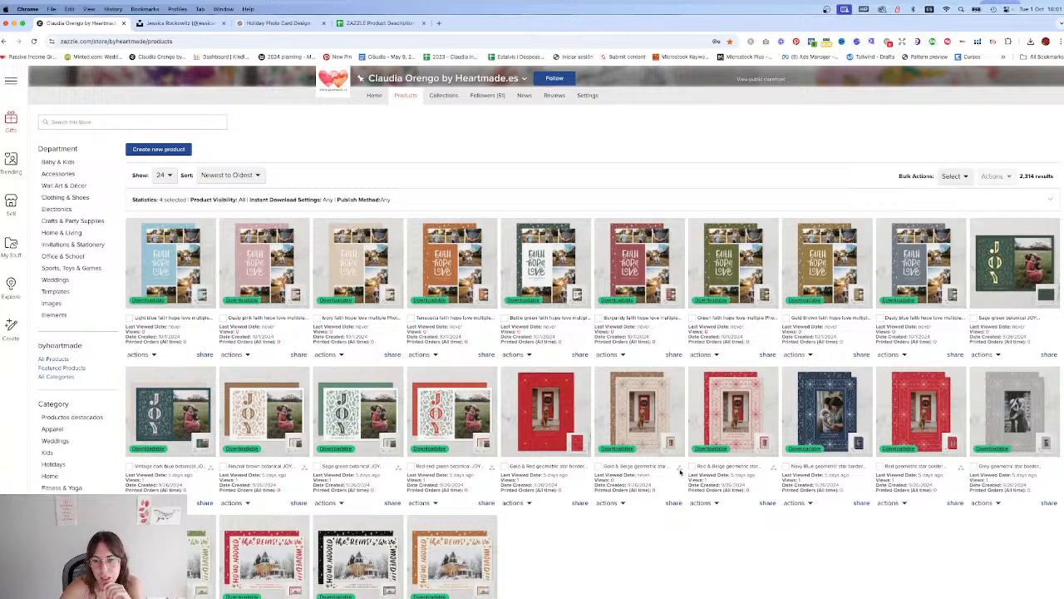
pyautogui.click(642, 420)
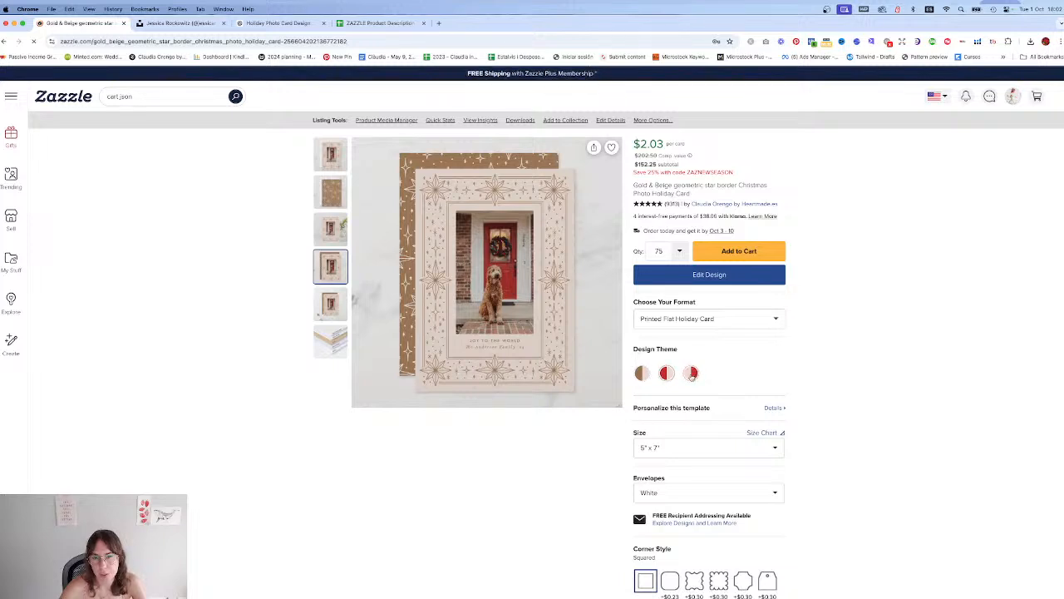
pyautogui.click(692, 375)
pyautogui.click(691, 372)
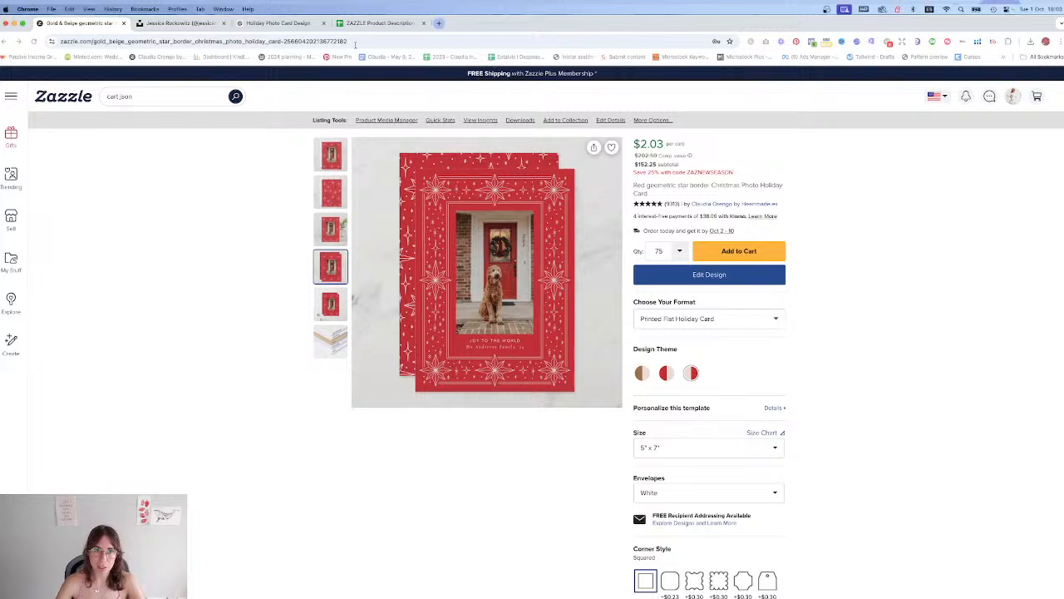
# Step: Open the Design Quickies page at heartmade.es/design-quickies in a new browser tab
pyautogui.click(440, 24)
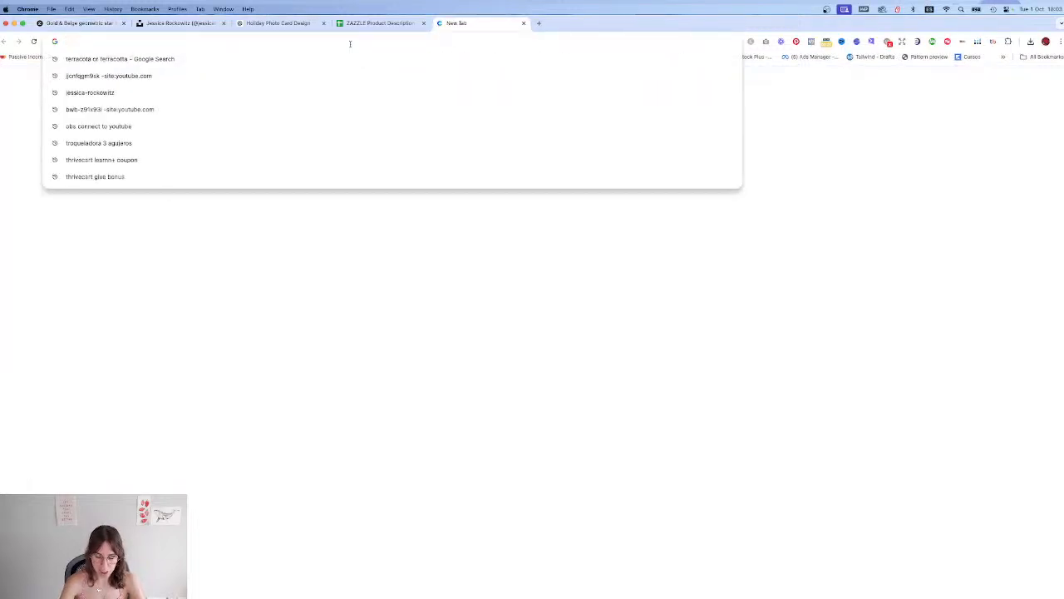
pyautogui.write('design')
pyautogui.press('Return')
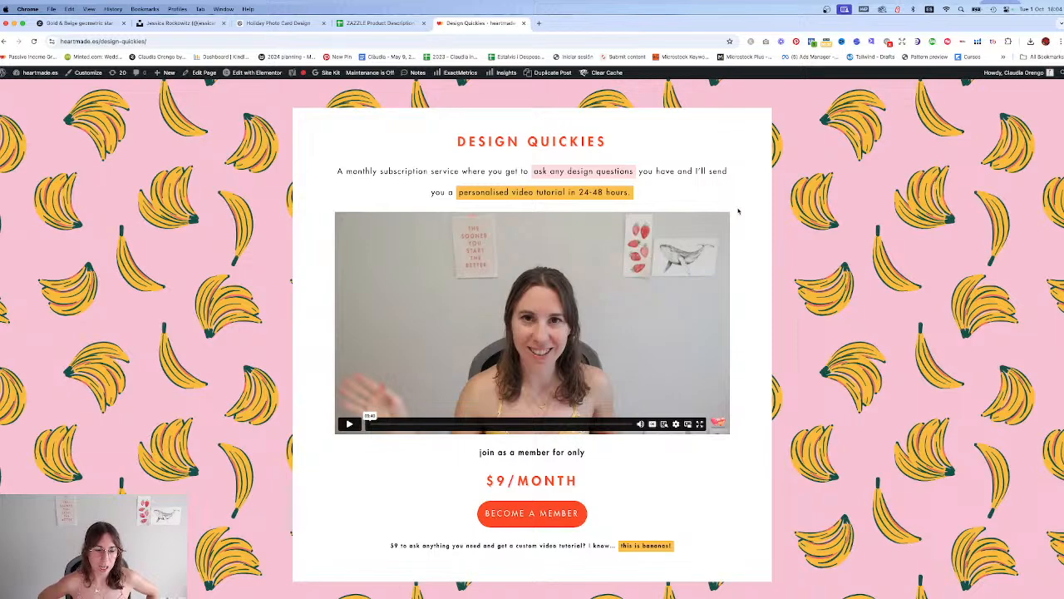
# Step: Look through the Design Quickies page, examining the membership offer, the designer's background and the member testimonials
pyautogui.scroll(-20, 738, 212)
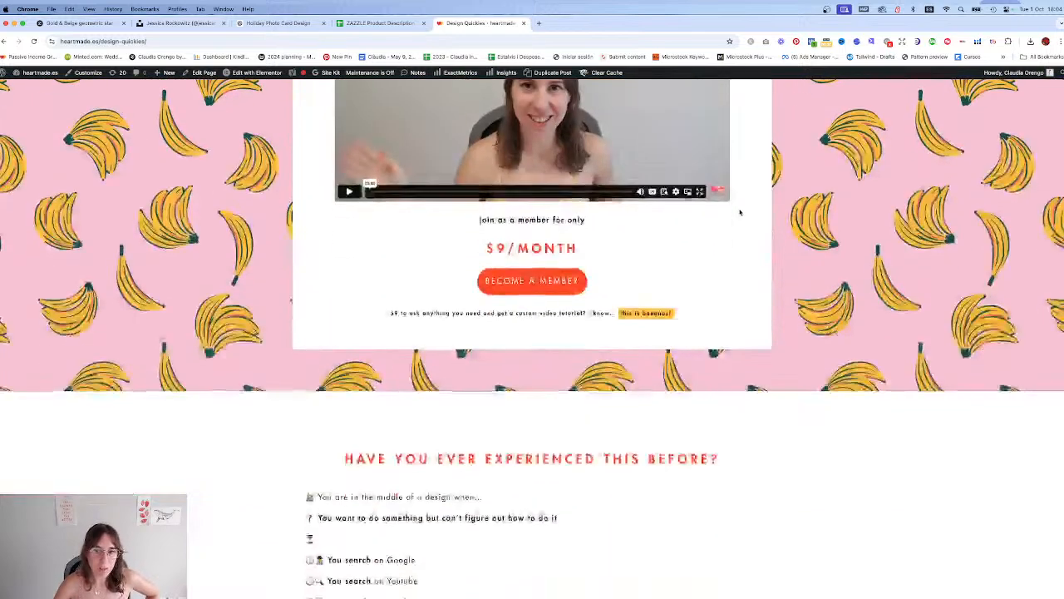
pyautogui.scroll(-9, 737, 211)
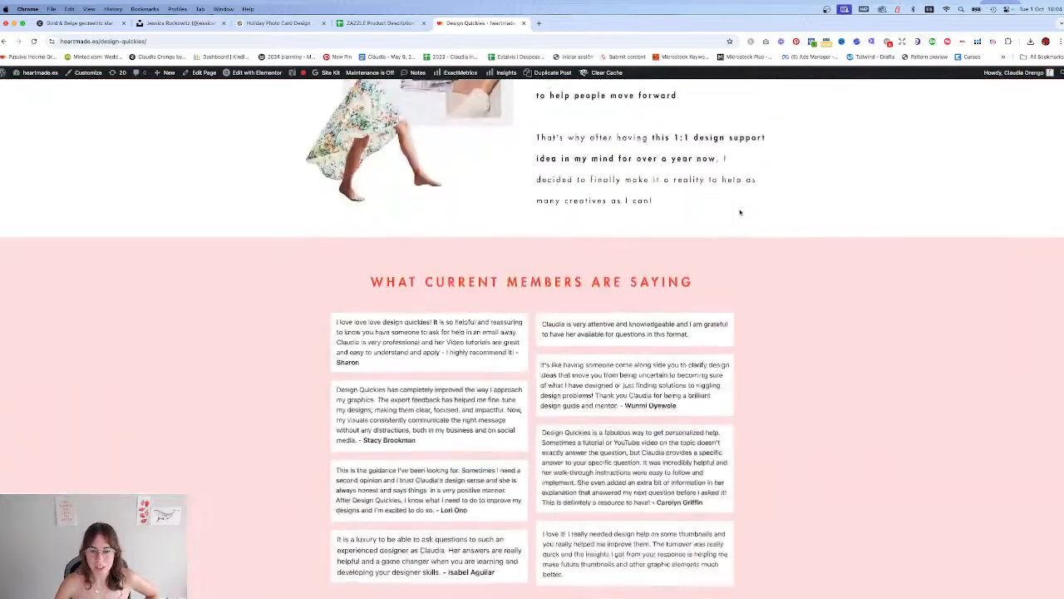
pyautogui.scroll(10, 737, 209)
pyautogui.scroll(-10, 738, 211)
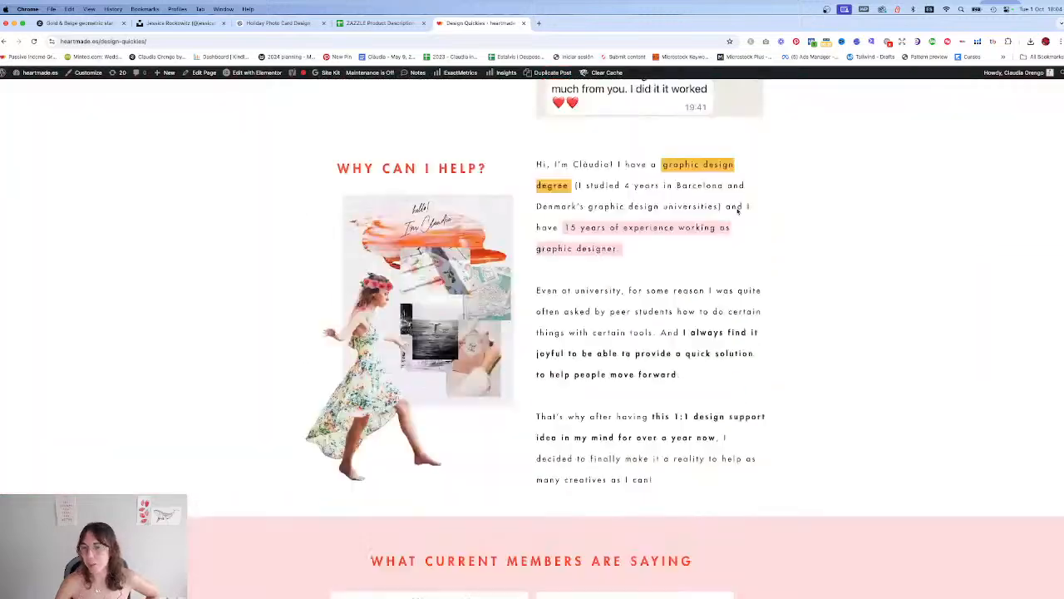
pyautogui.scroll(6, 738, 212)
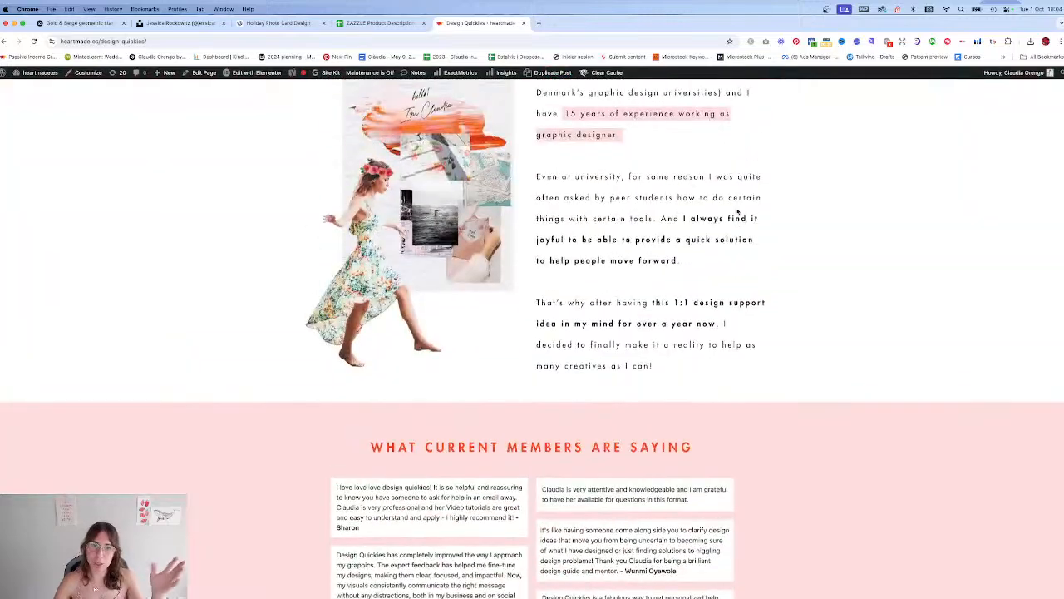
pyautogui.scroll(15, 718, 208)
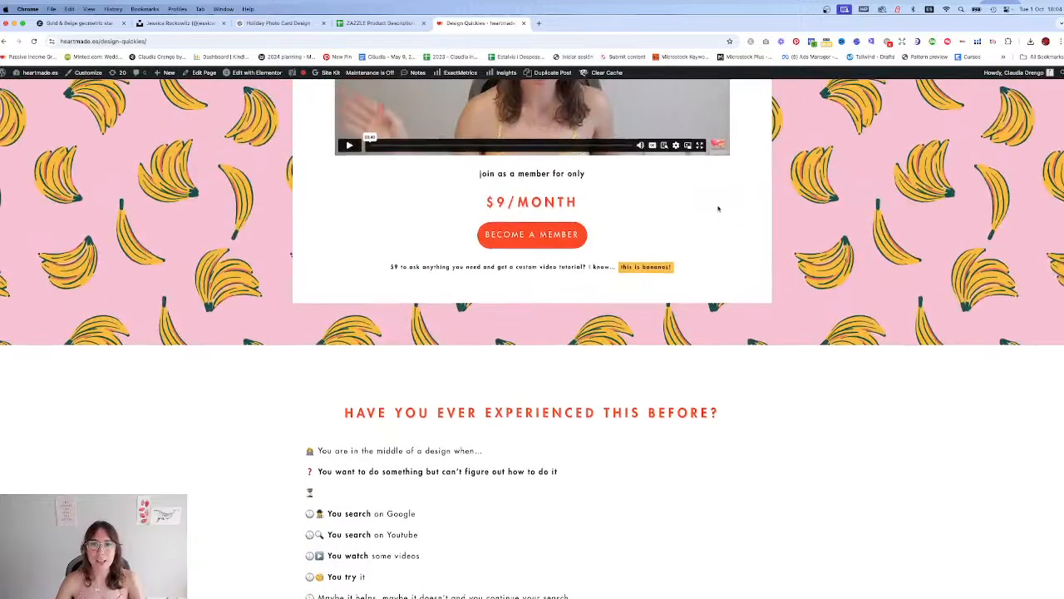
pyautogui.scroll(2, 719, 208)
pyautogui.scroll(2, 820, 226)
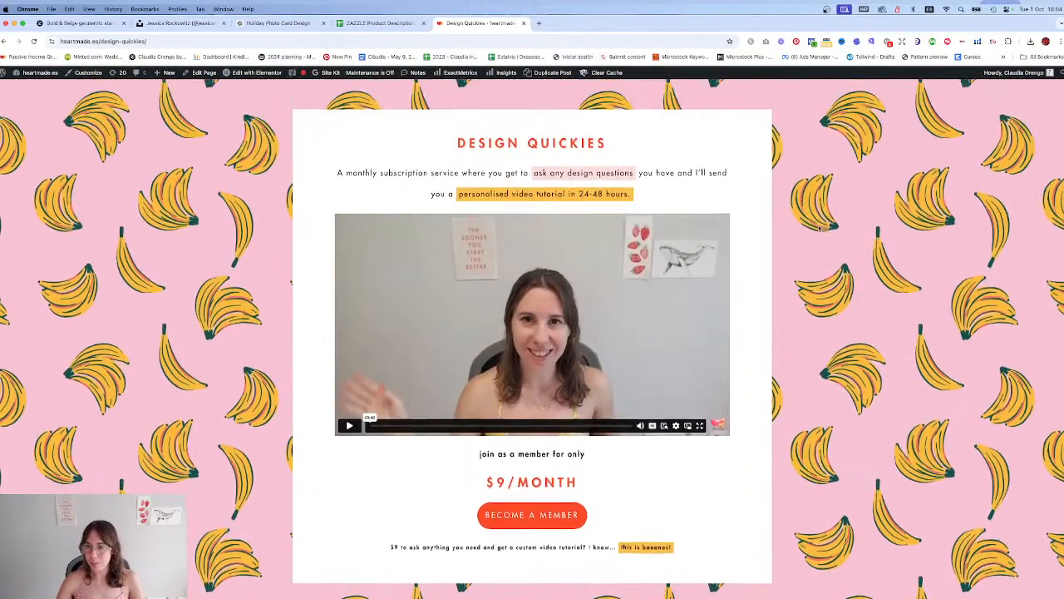